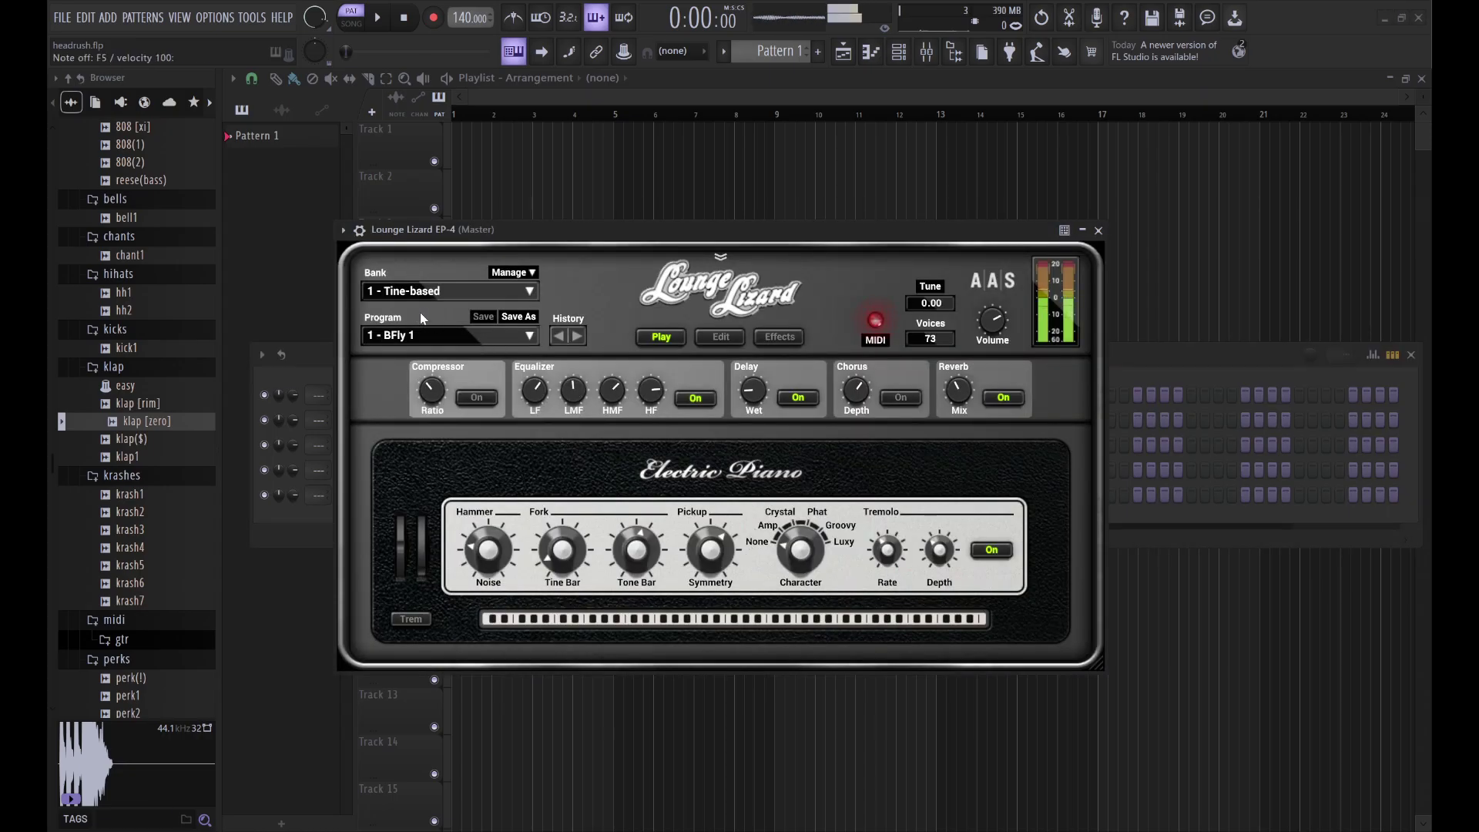
Step: Load the program 8 - 70's Fusion in the Lounge Lizard EP-4 electric piano
click(1151, 374)
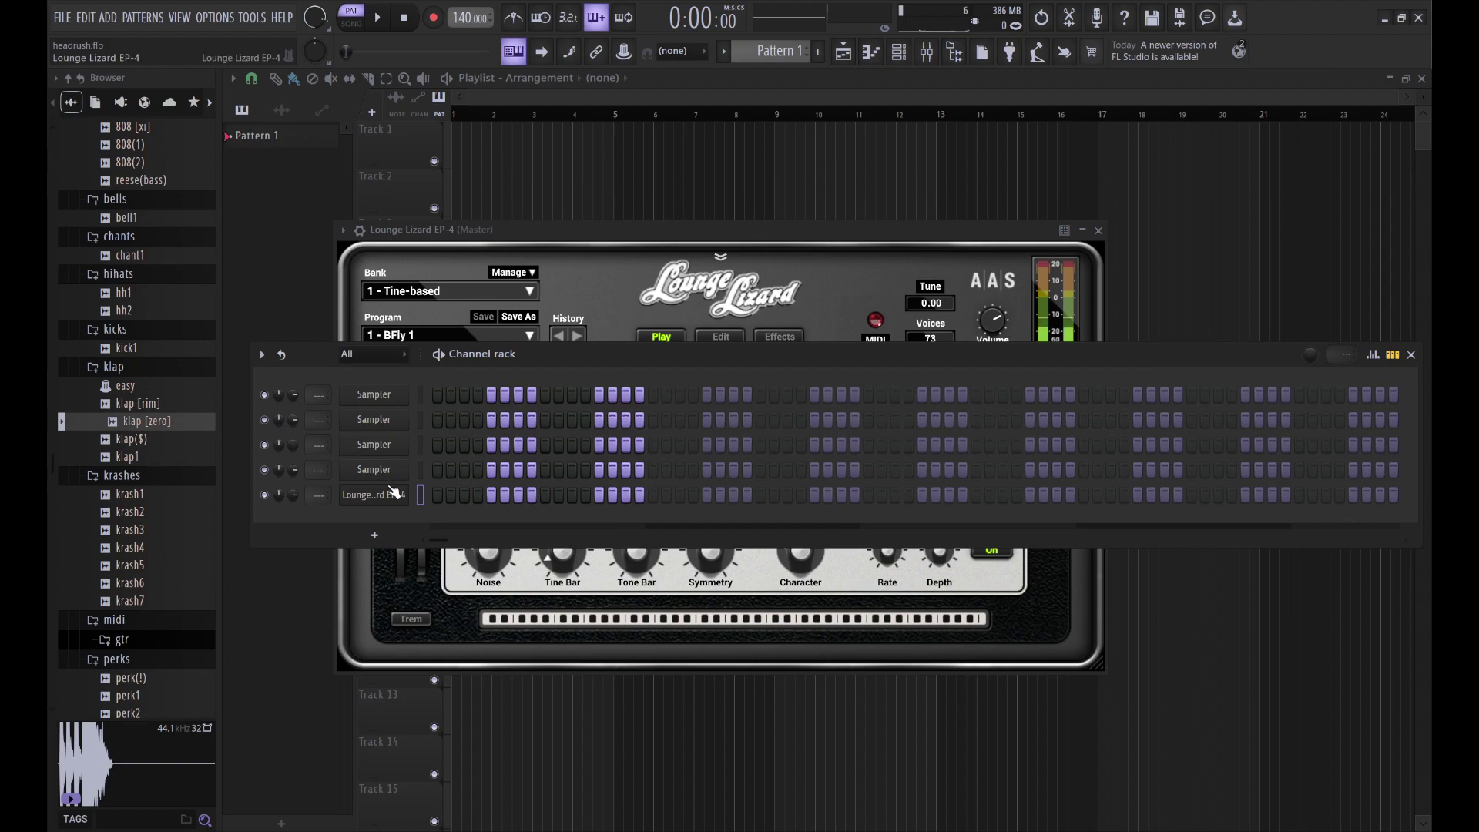
click(423, 337)
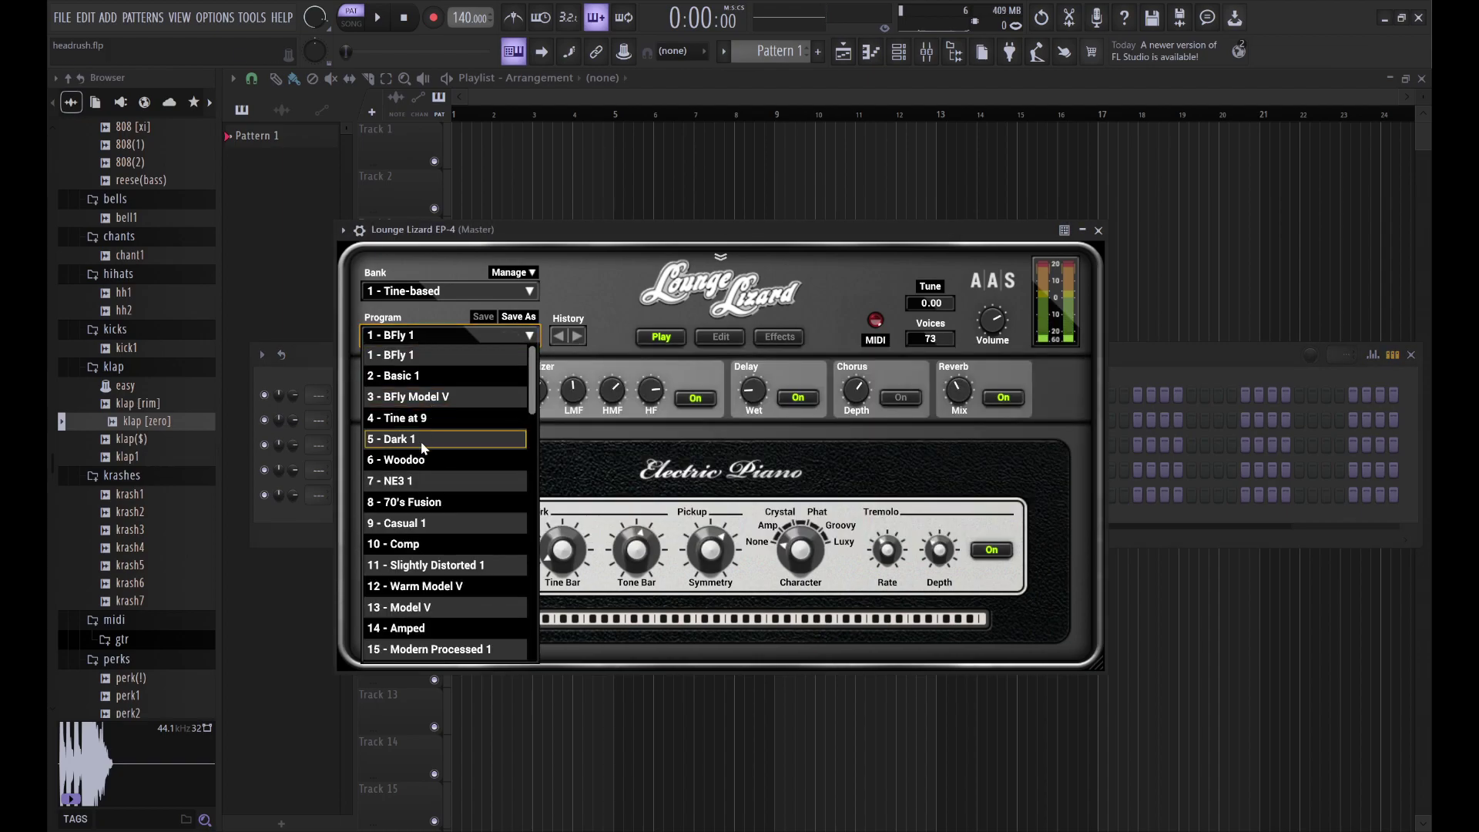
click(430, 505)
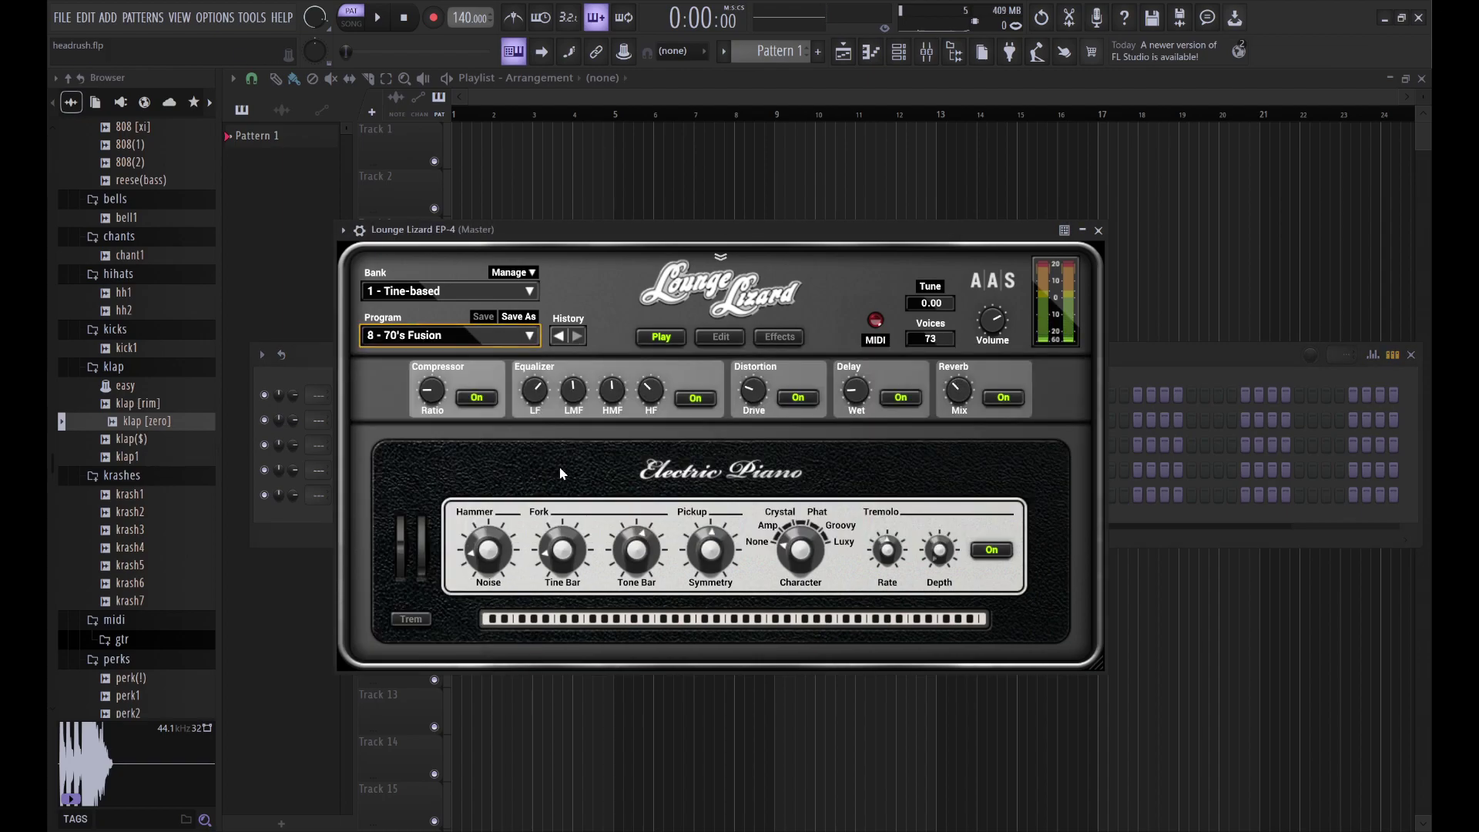
Step: In the Lounge Lizard piano roll, enter an E5, G5, B5, C6 chord ten steps long and duplicate it directly behind itself
click(1170, 356)
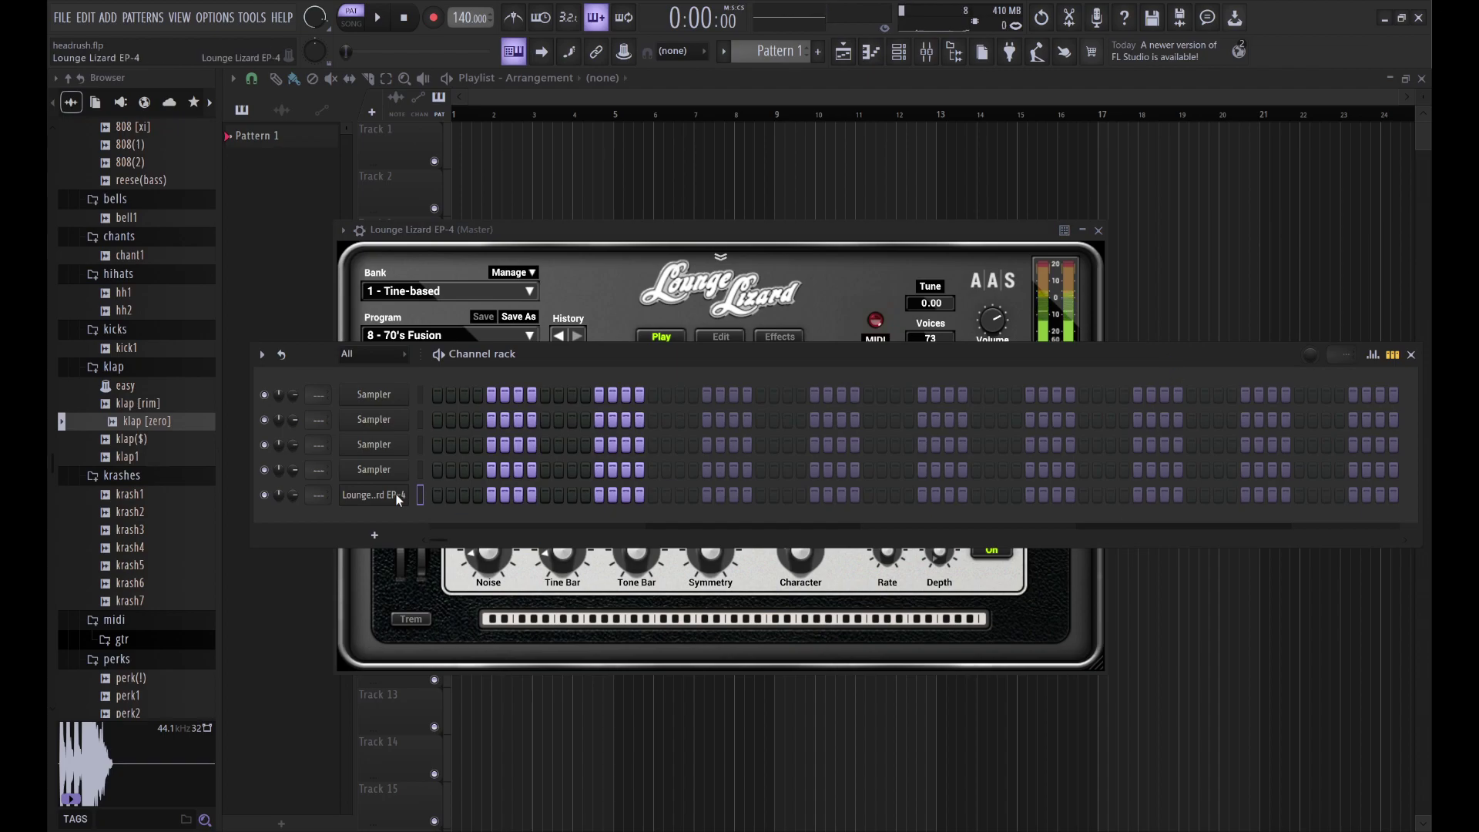
key(F7)
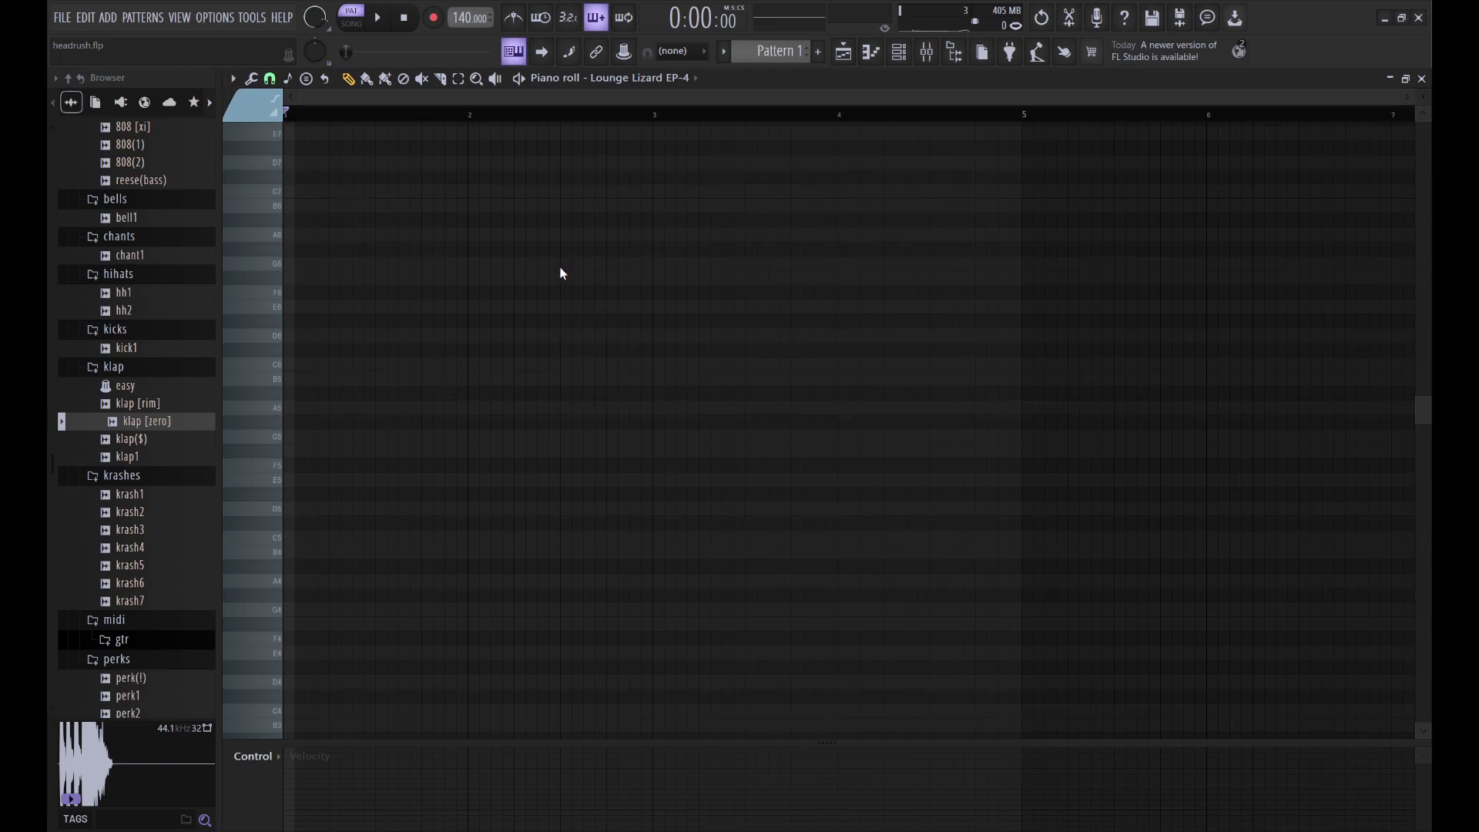
scroll(330, 536, down, 2)
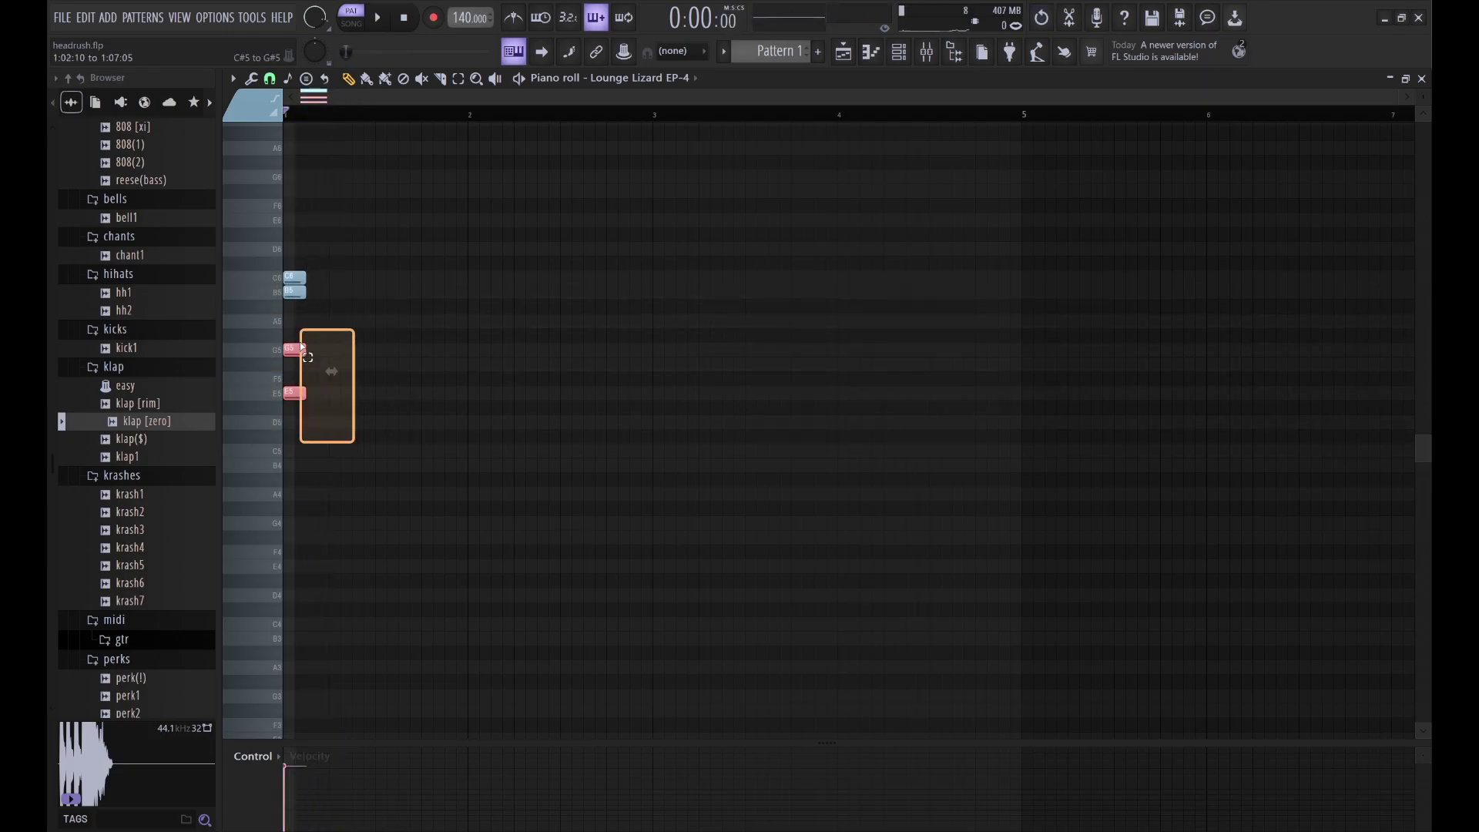
drag(320, 278, 399, 292)
key(ctrl+b)
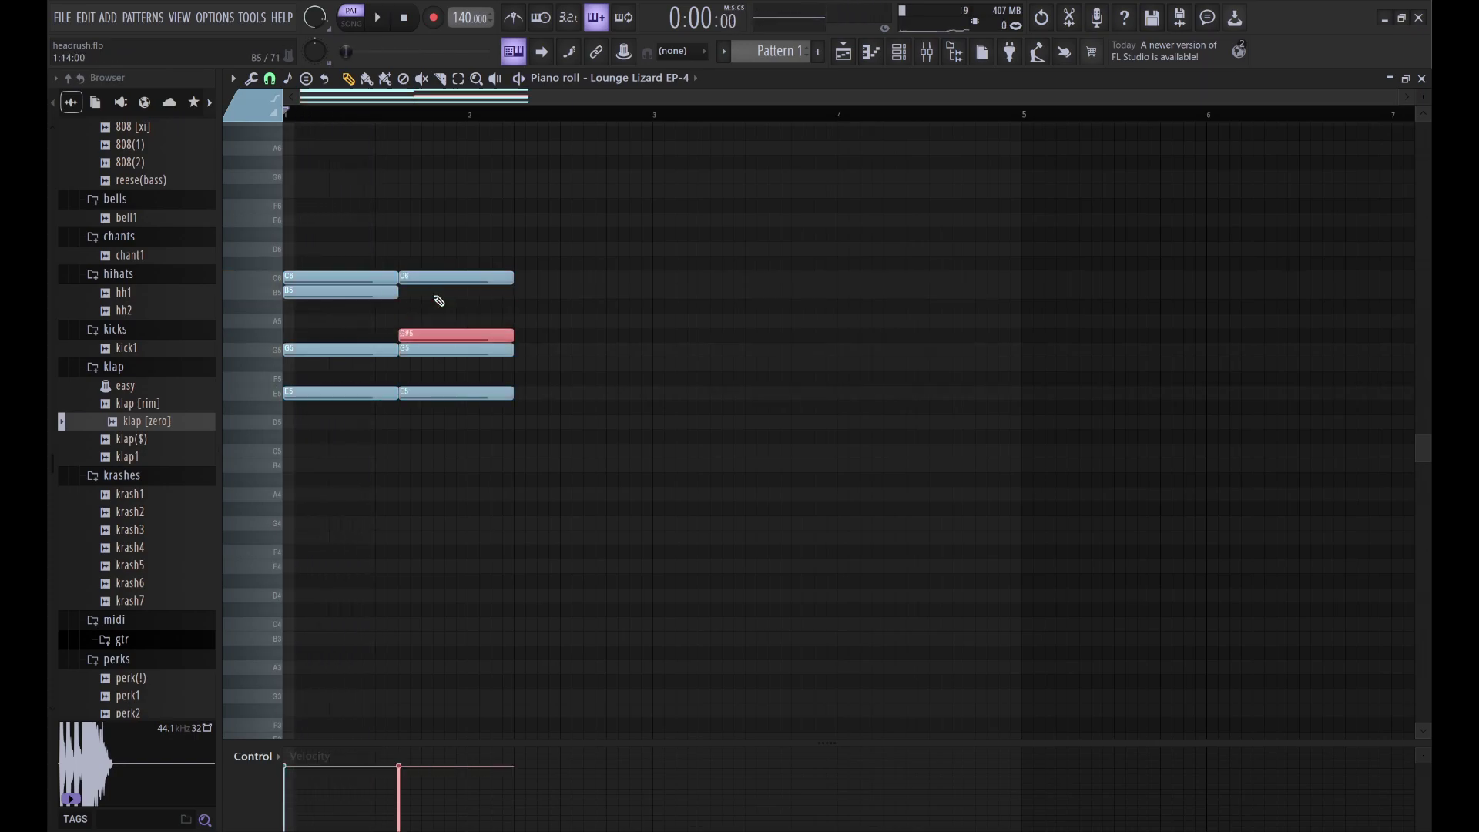
Step: Lower the second chord's B5 note to F#5 and play the pattern back
key(shift+Down)
scroll(439, 301, down, 1)
key(space)
key(shift+Down)
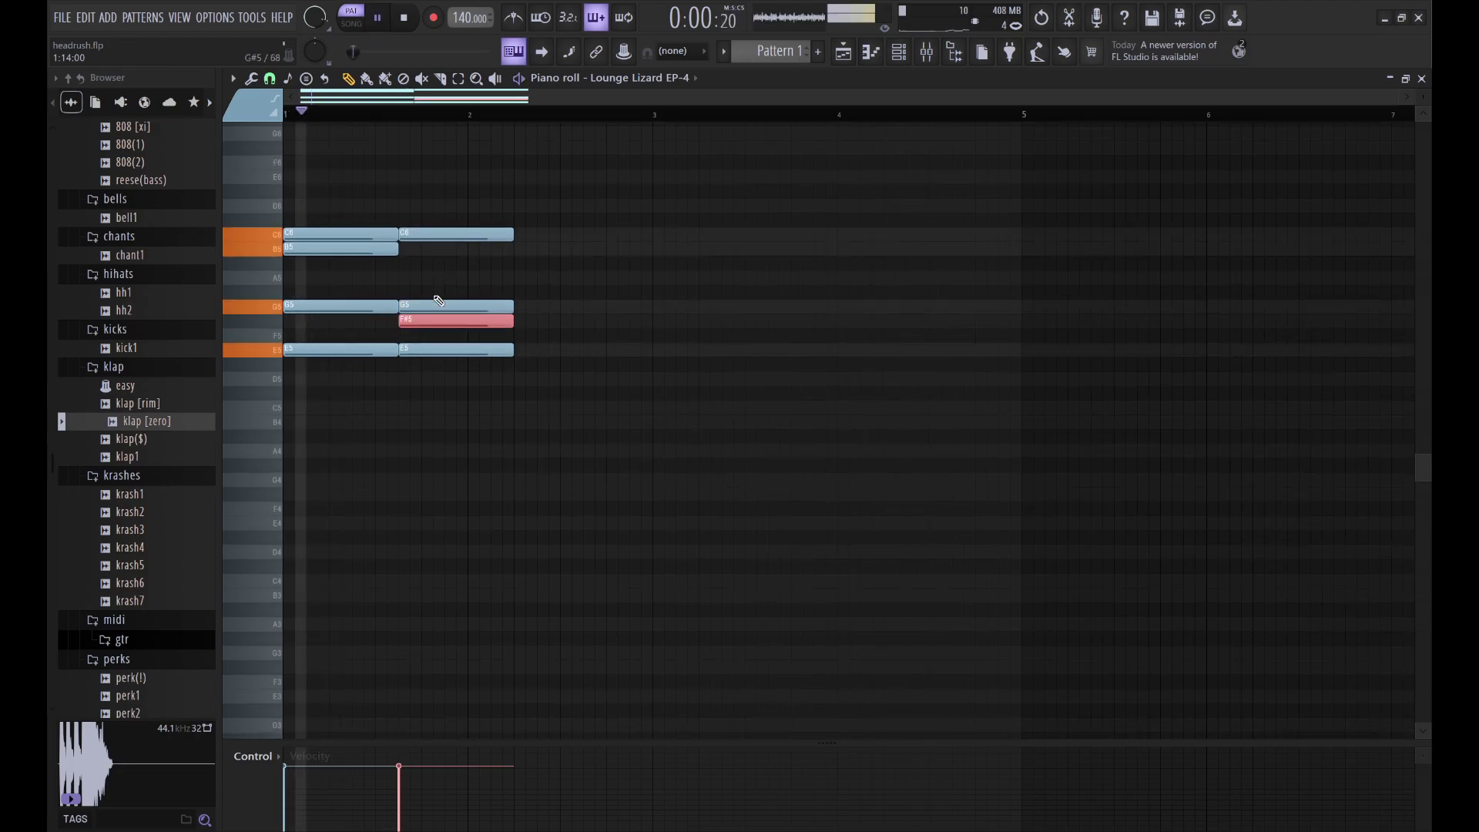
key(space)
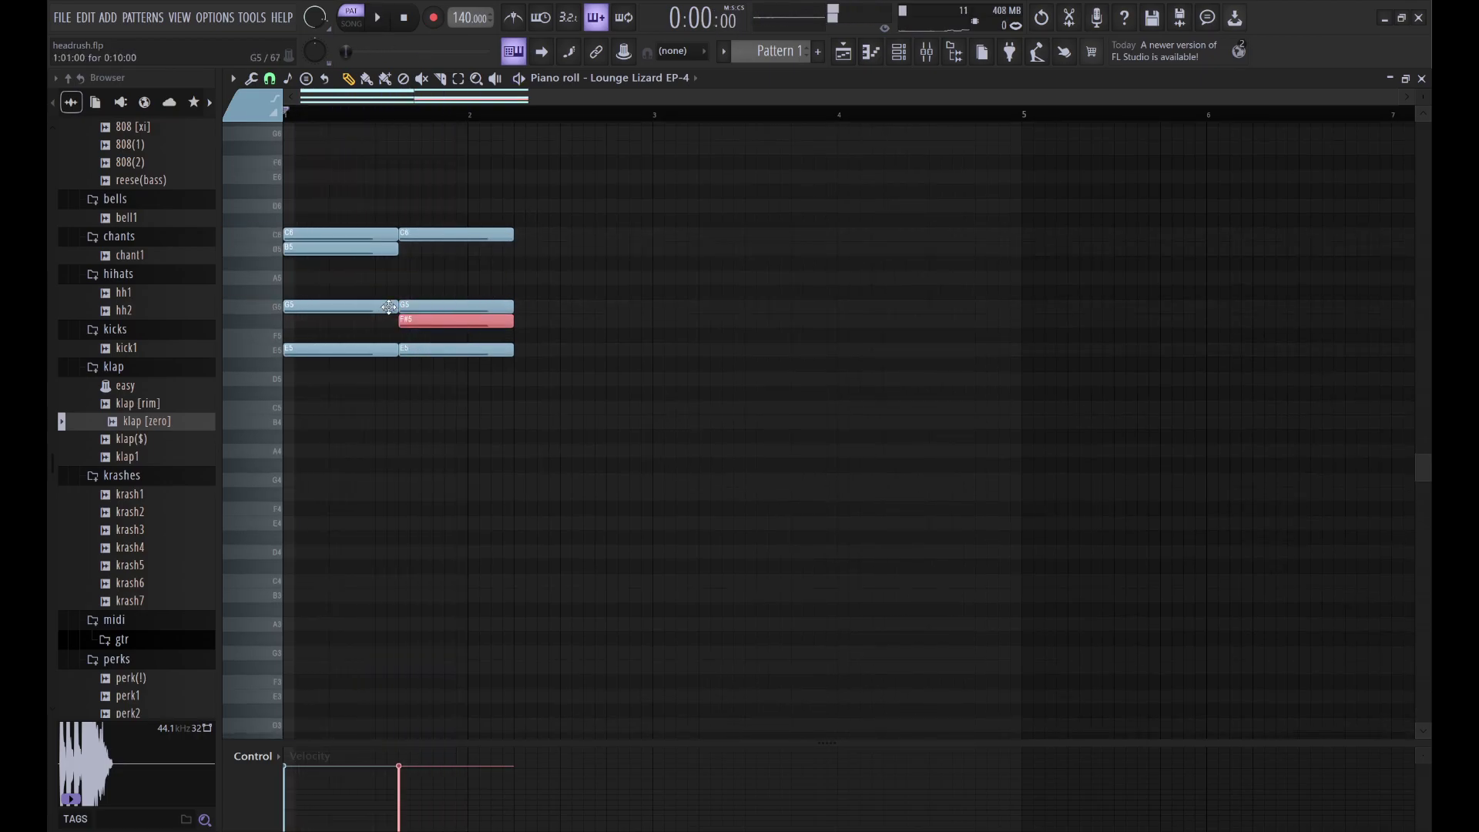
Step: Shorten the first chord to six steps with the second starting right after it, and lower the second chord's C6 note to A5
drag(392, 307, 372, 306)
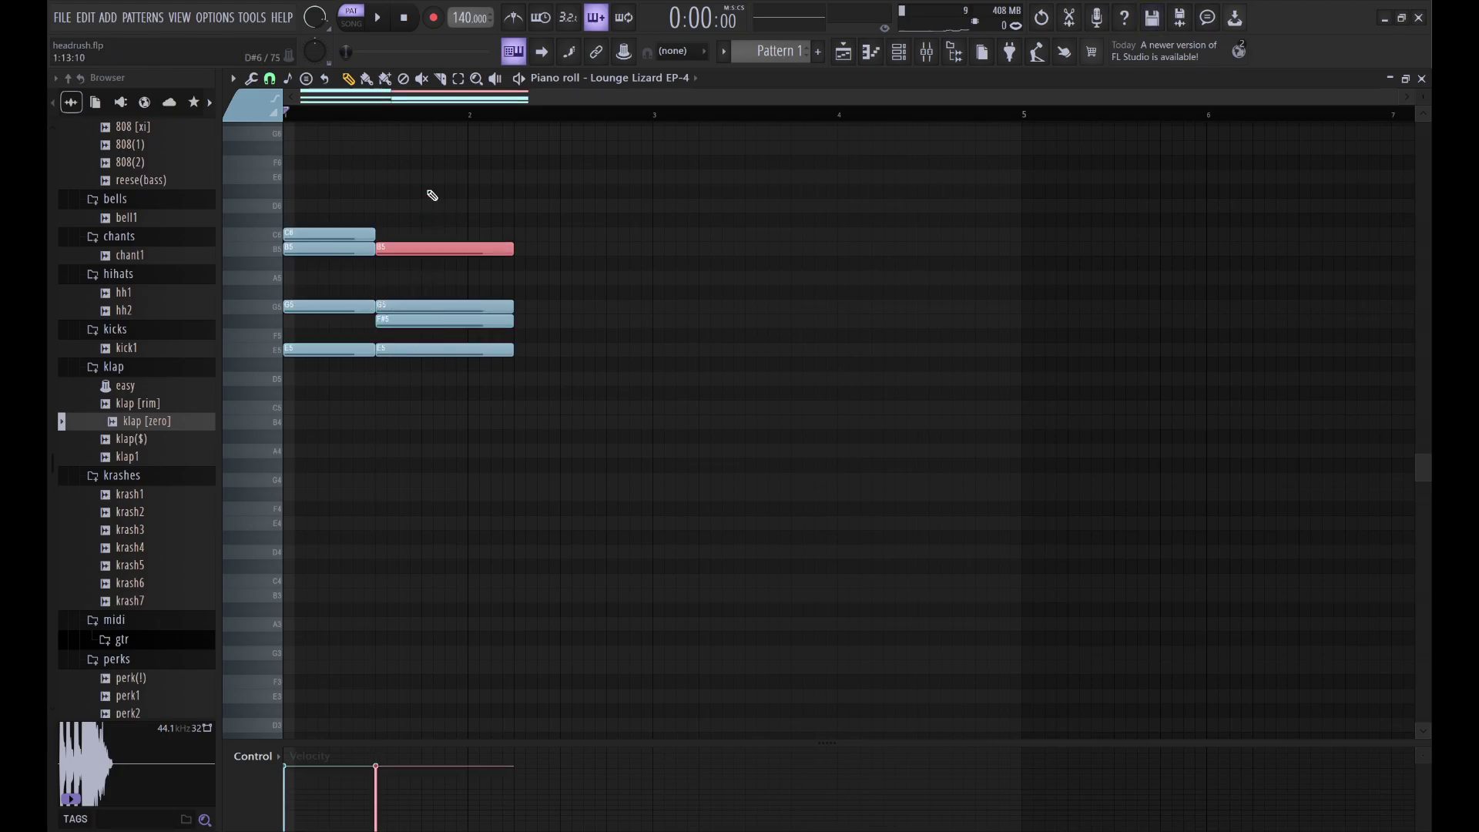
key(space)
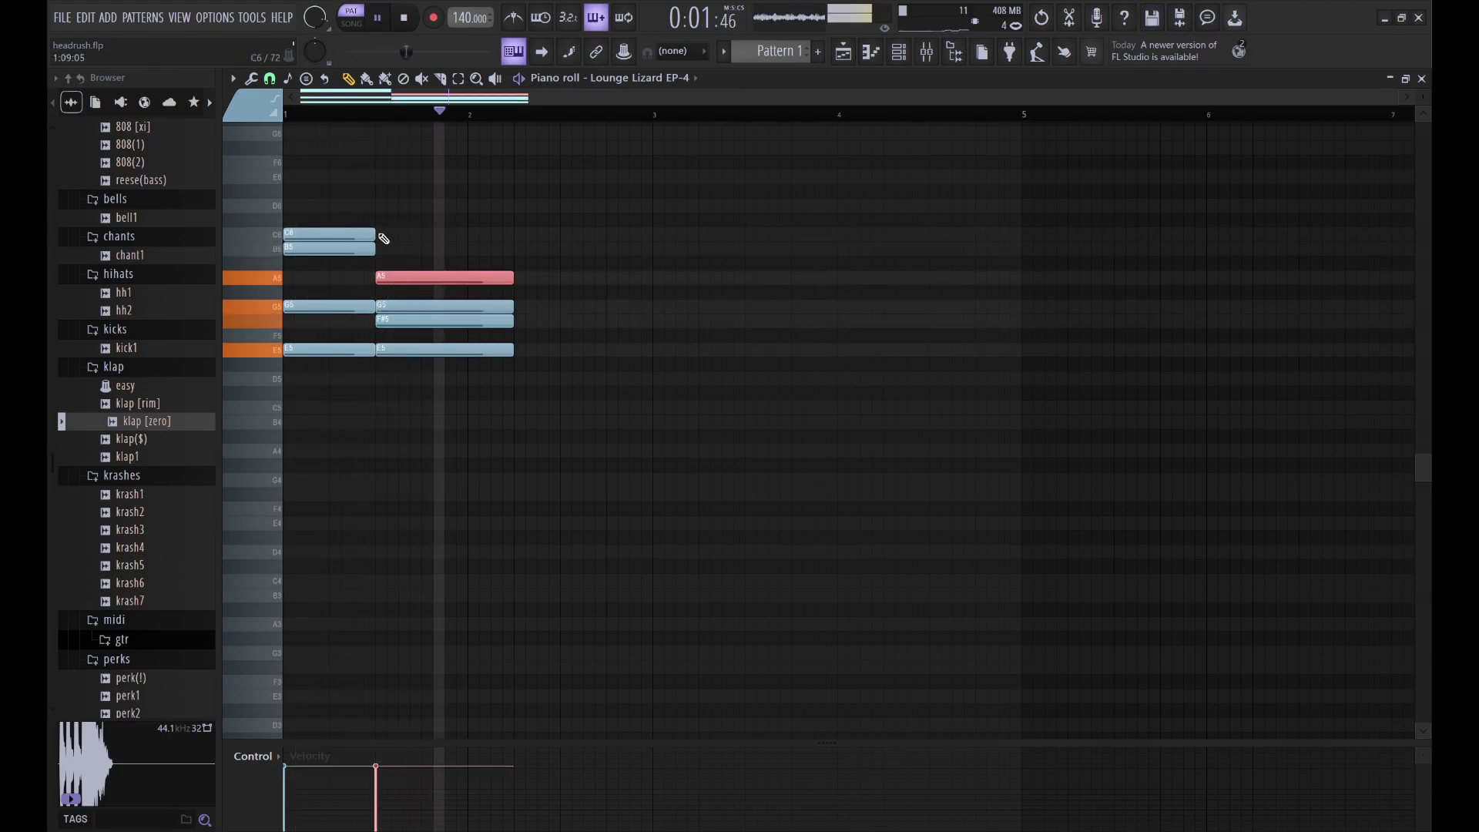
key(space)
key(ctrl+a)
key(space)
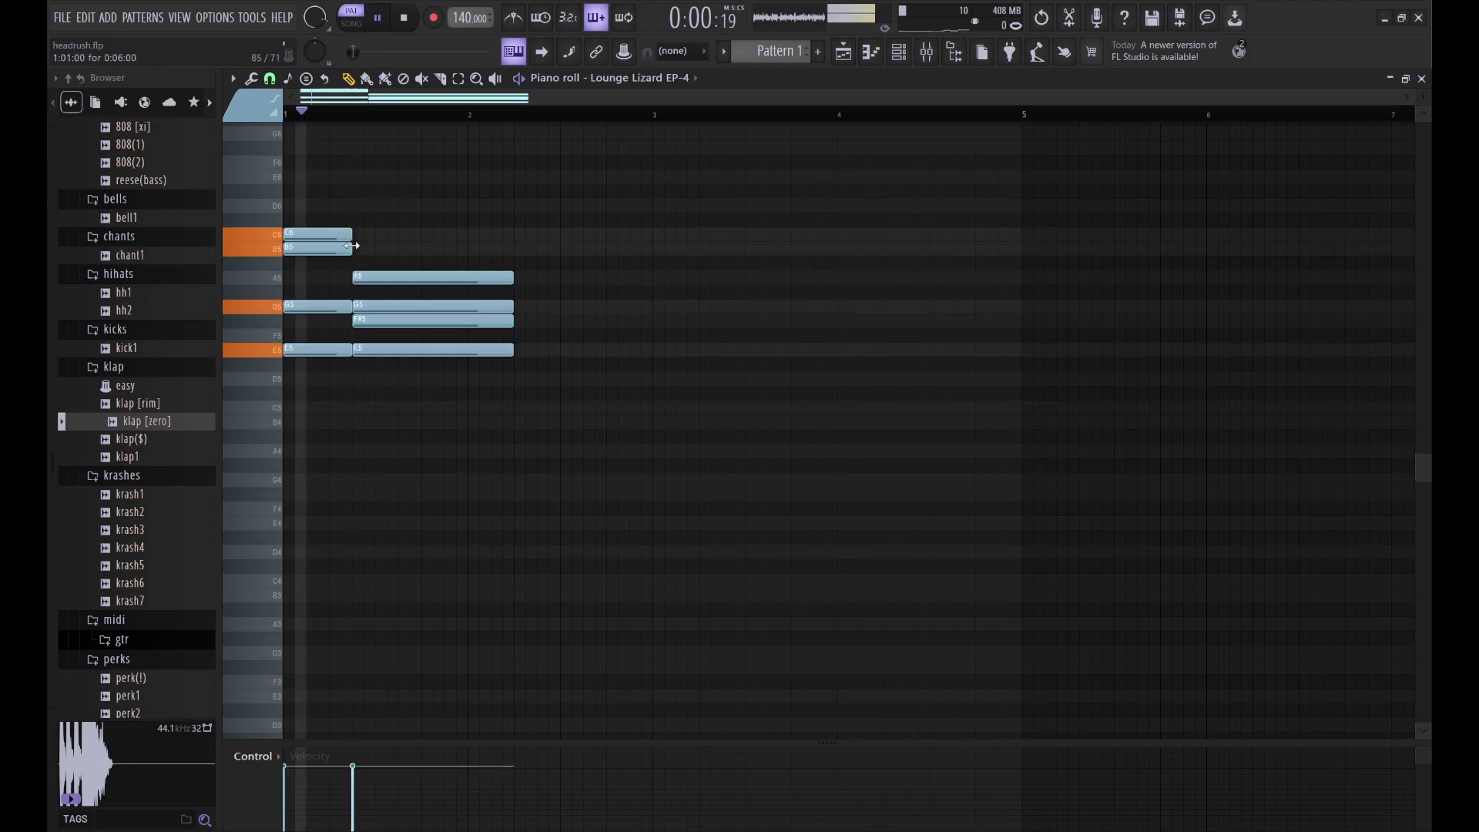
Step: Lower the second chord's A5 note to D5 and play the pattern
key(space)
key(space)
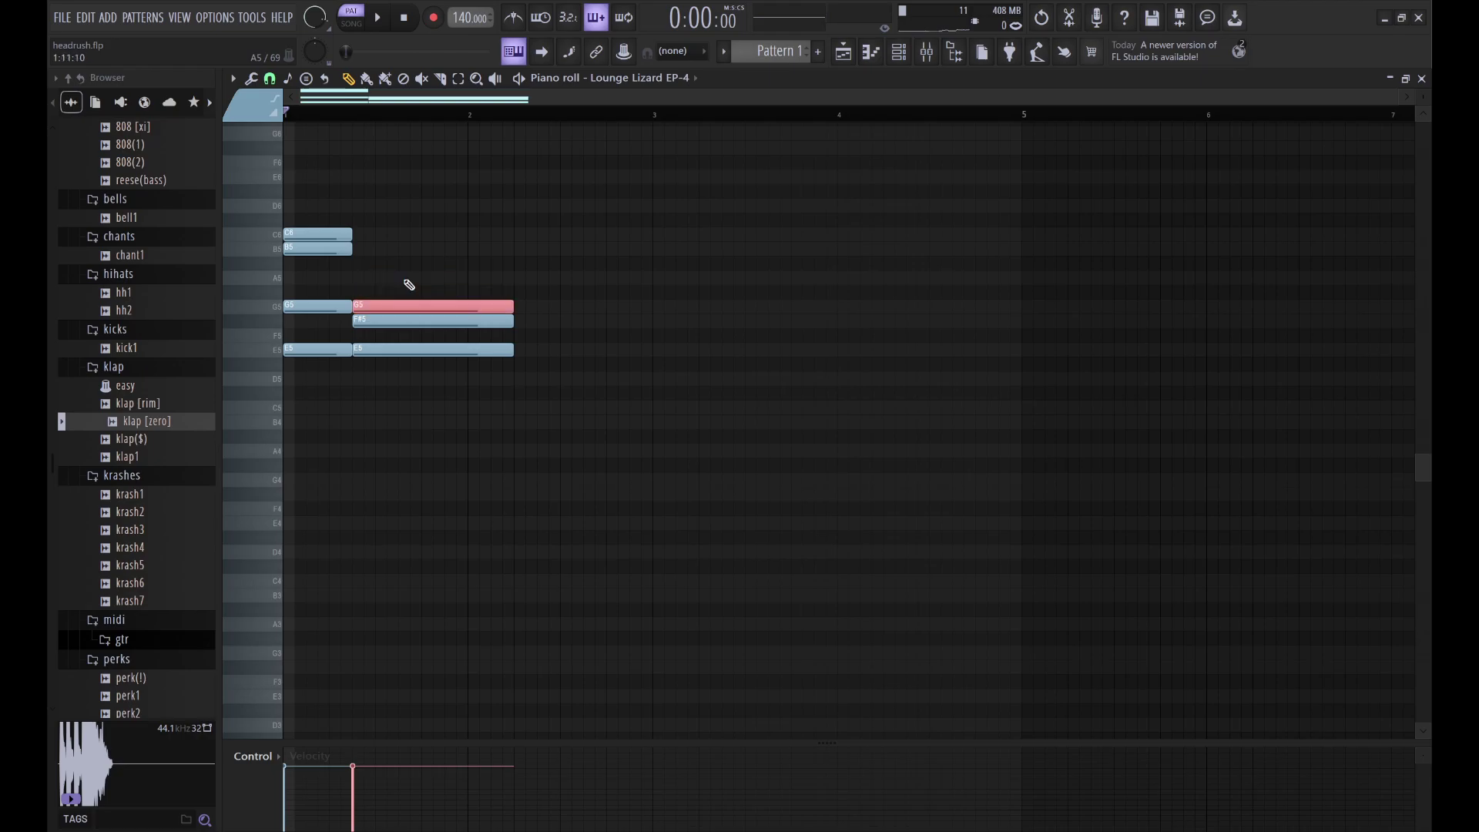
key(shift+Down)
key(space)
drag(507, 397, 508, 354)
Step: Lower the second chord's G5 note to C5
click(456, 307)
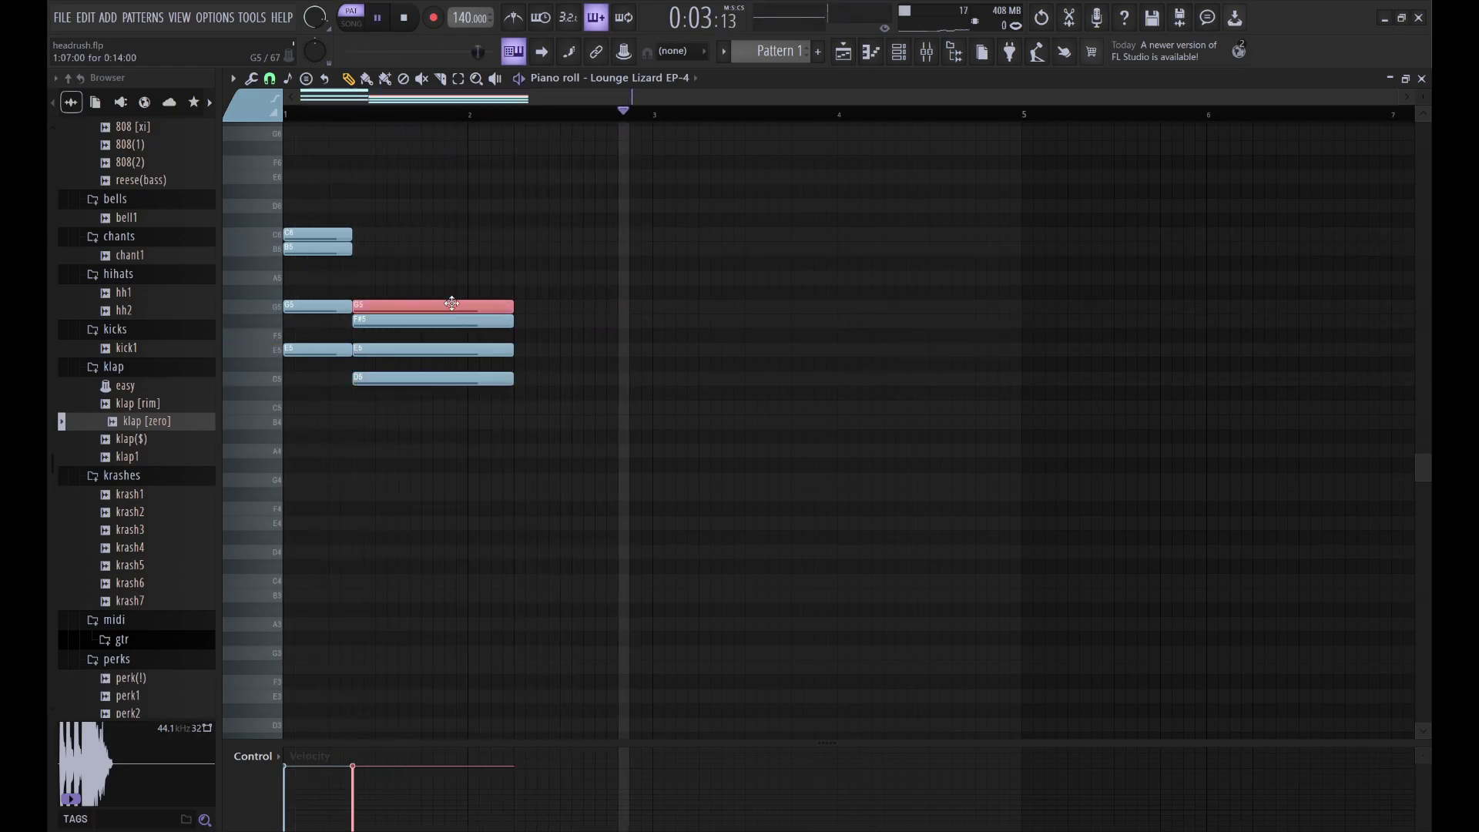
key(Down)
key(Down)
key(Down)
key(Down)
key(Down)
key(Down)
key(Down)
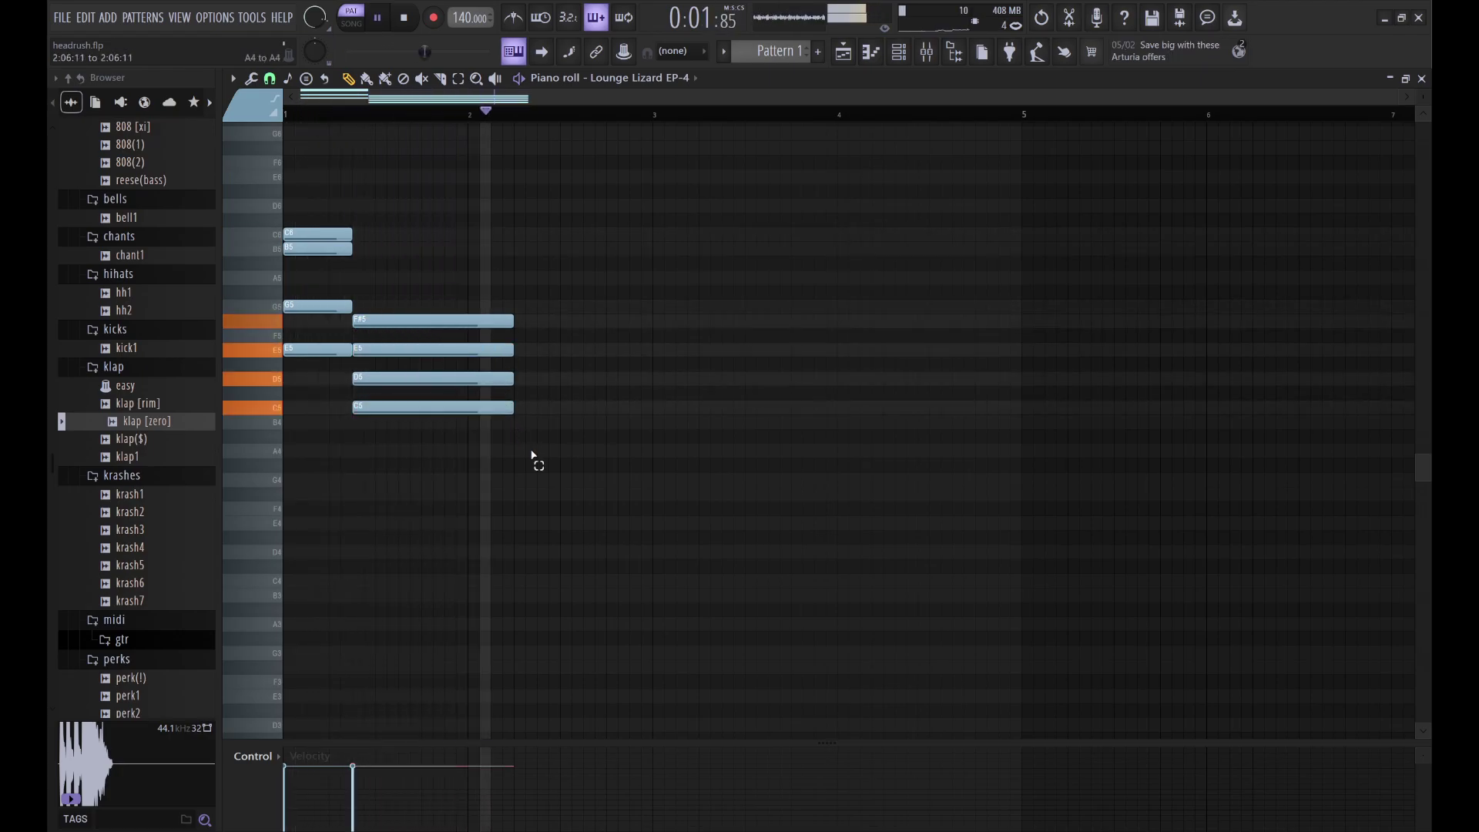
Step: Raise the second chord's D5 note to A5 and listen to the pattern
drag(534, 456, 487, 316)
key(space)
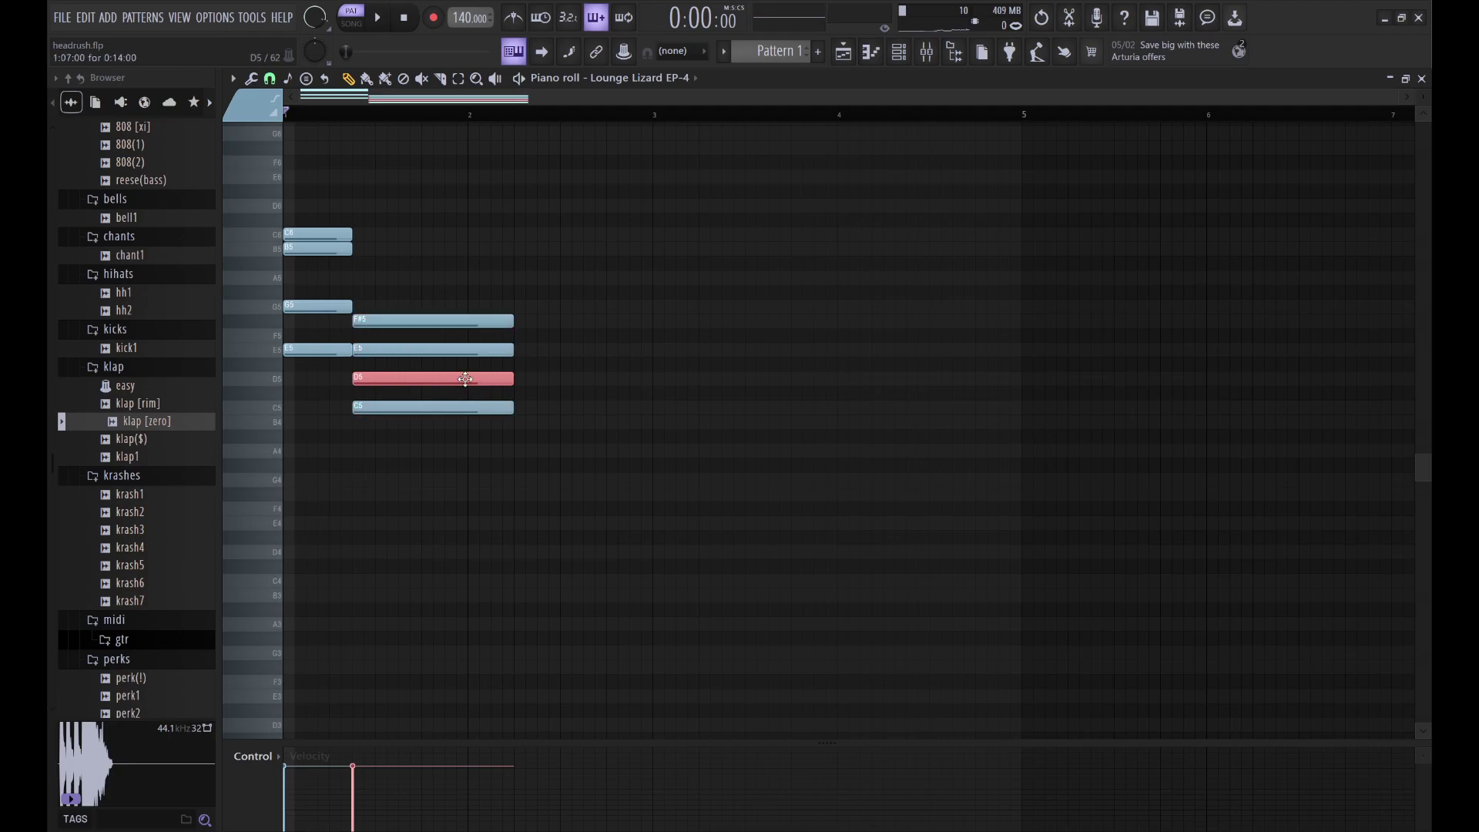
key(Up)
key(space)
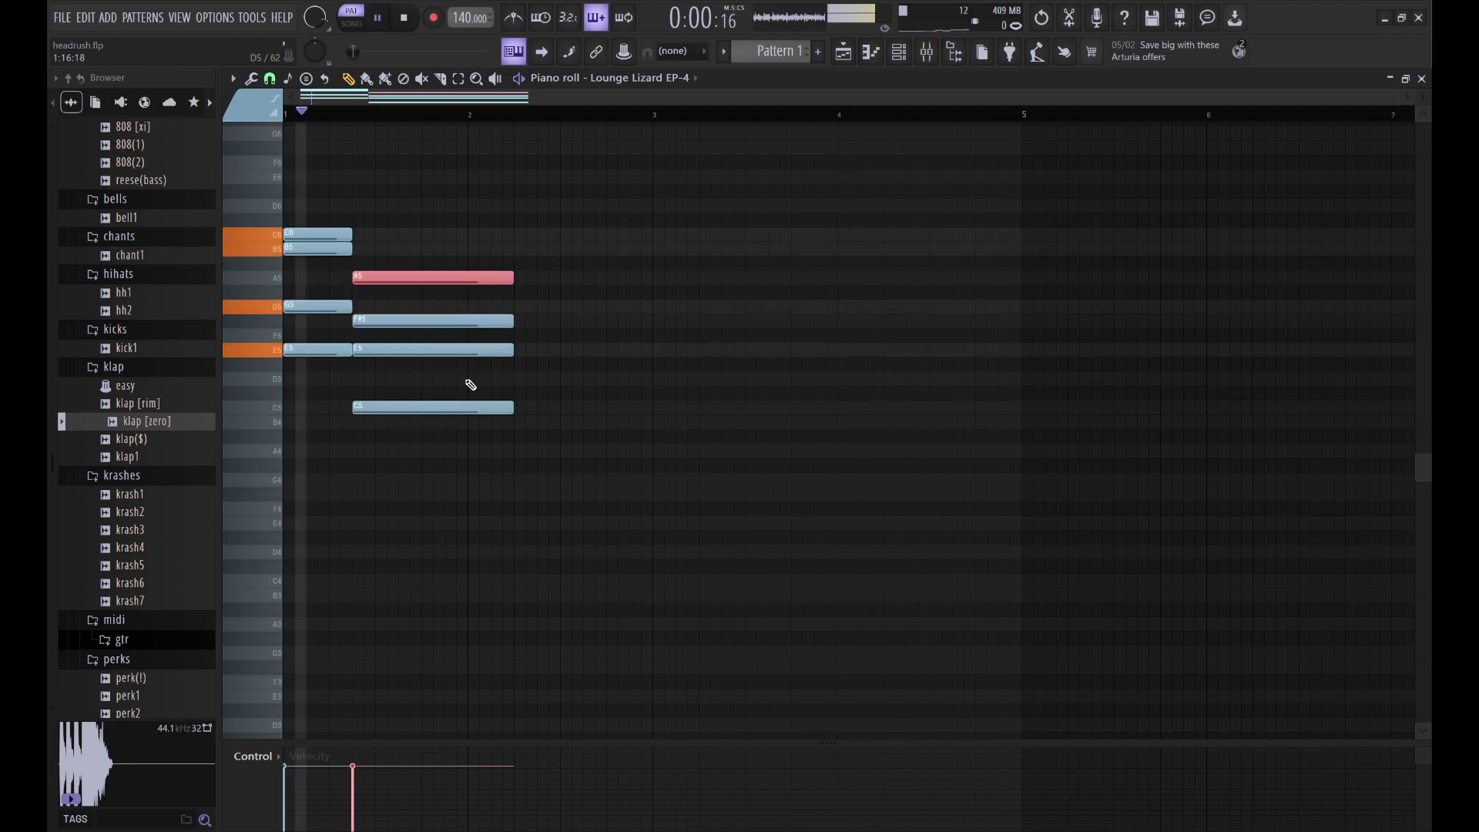
key(space)
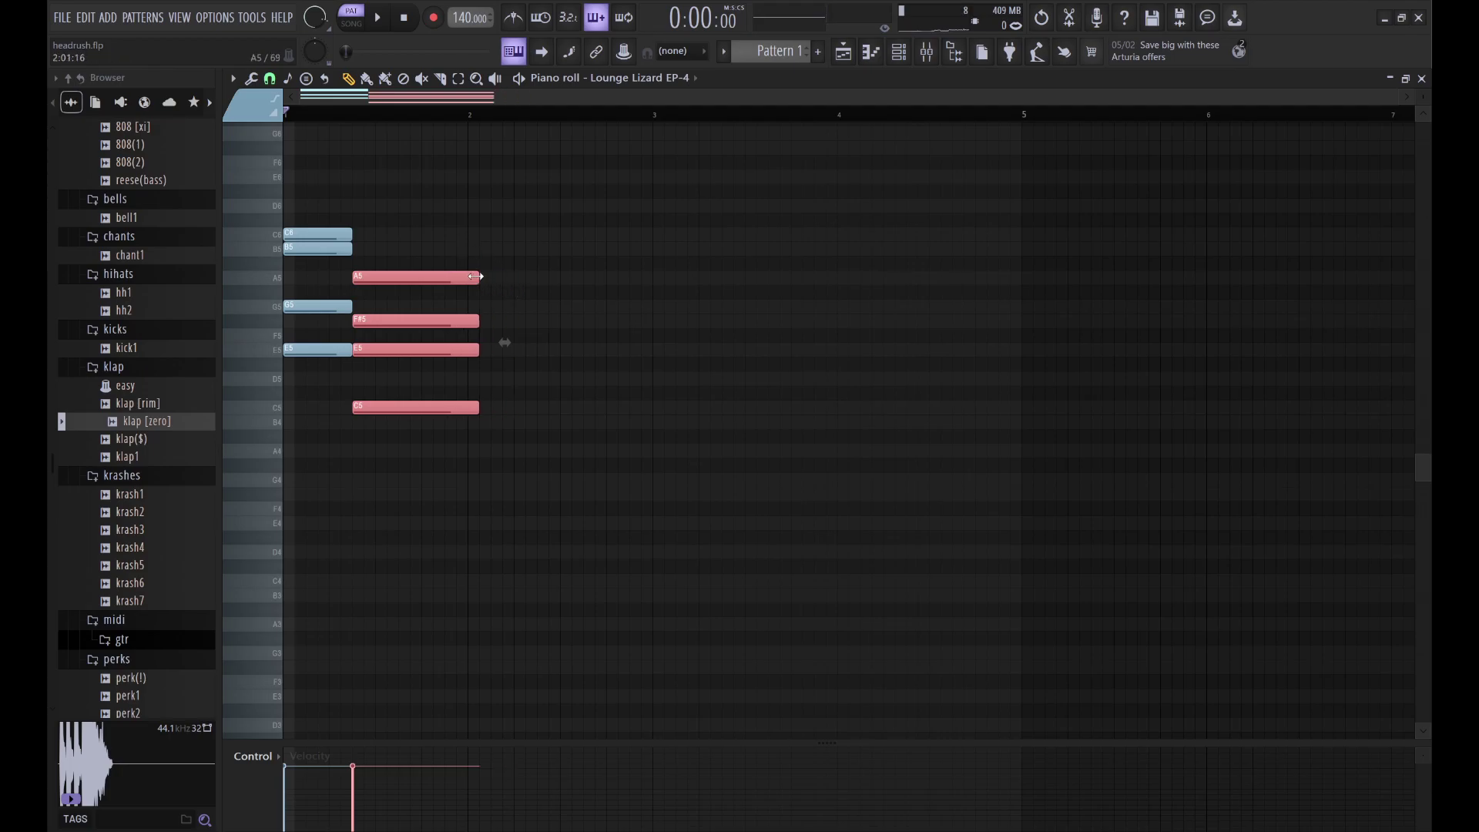
Step: Shorten the second chord to end at bar 2, duplicate it behind itself, and raise the copy's F#5 note to G5
key(ctrl+b)
key(space)
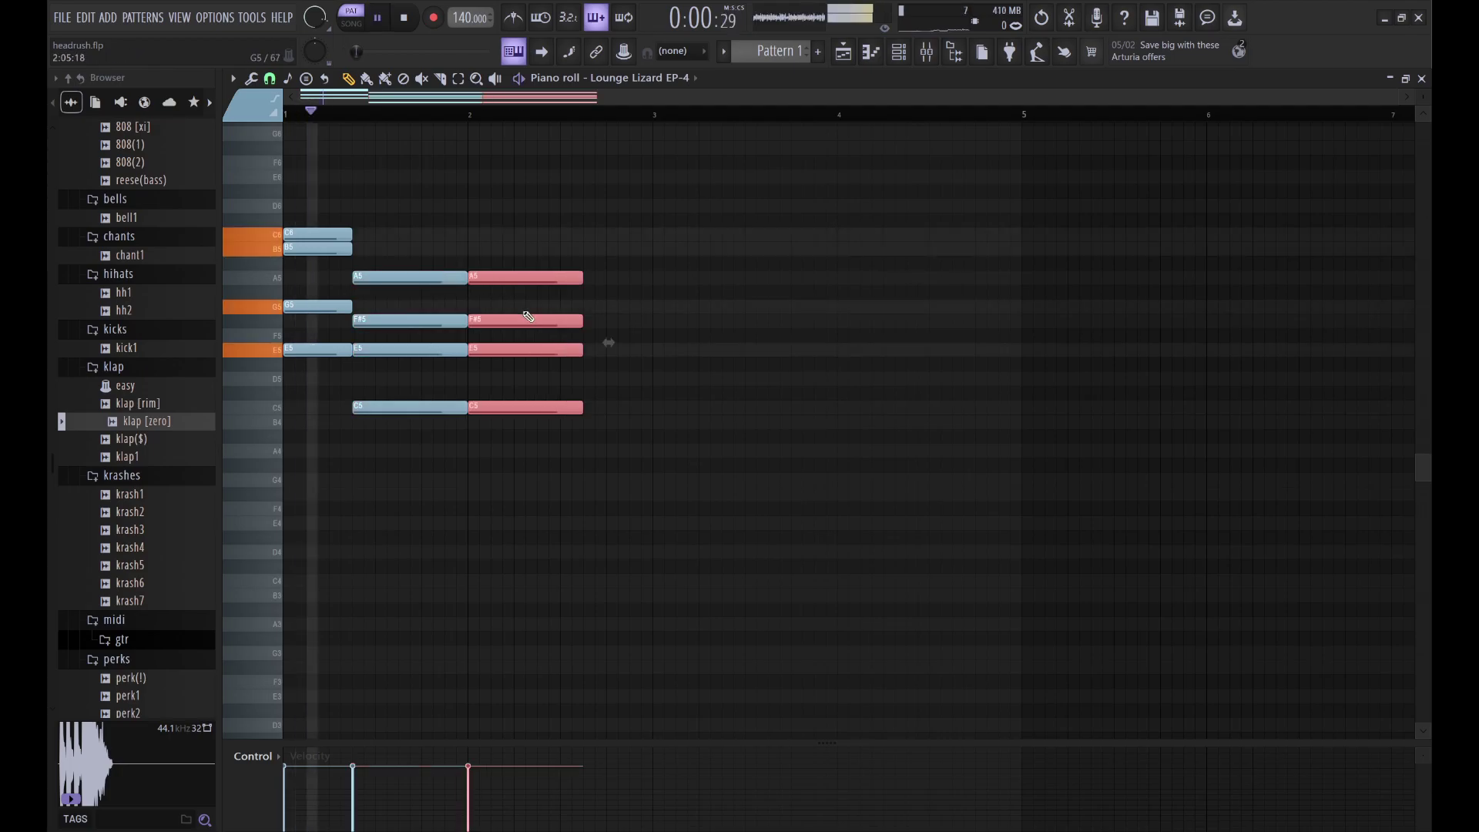
click(524, 315)
key(Up)
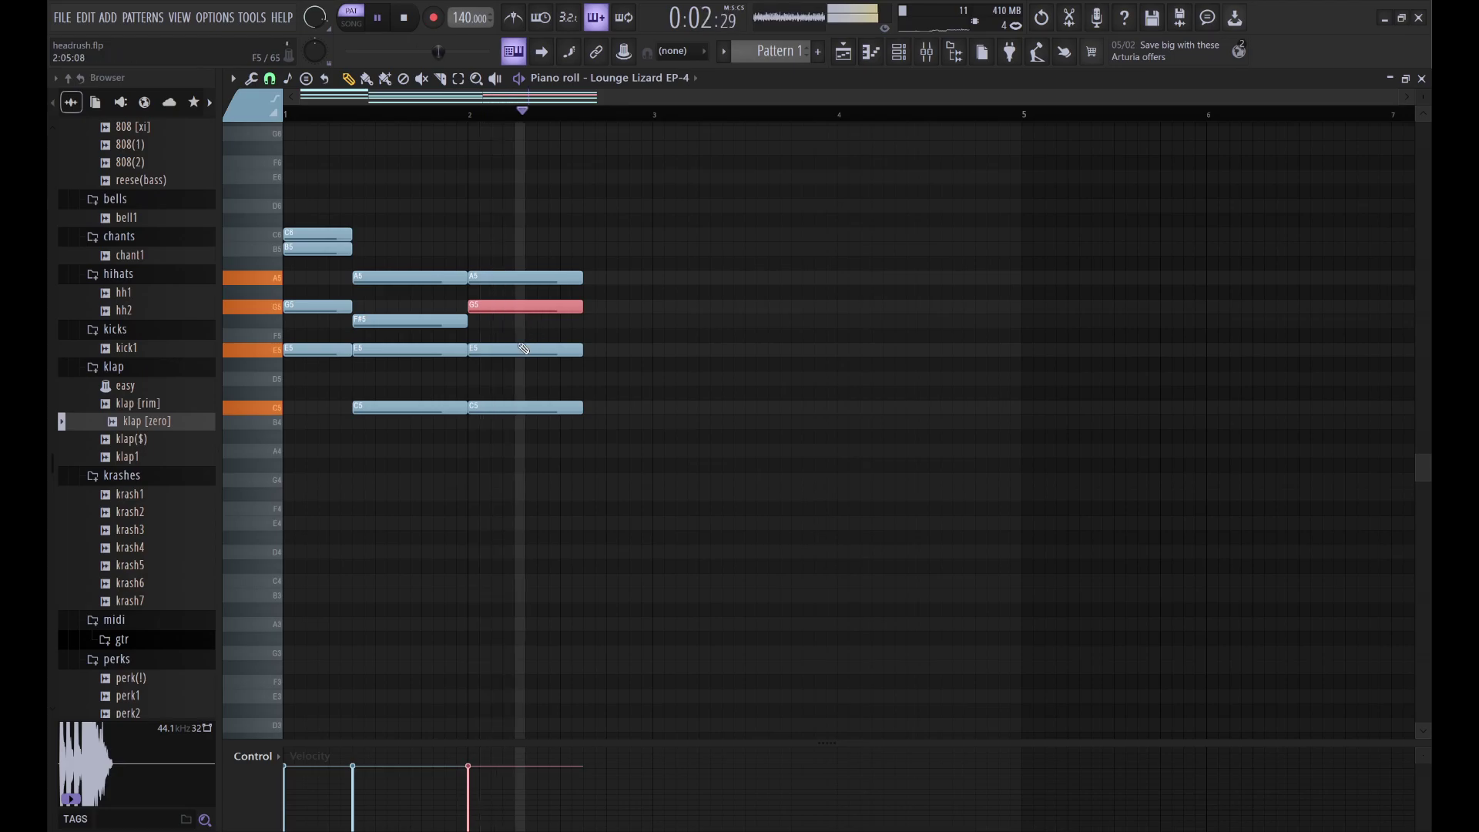
key(space)
Step: Extend the second chord to fourteen steps by delaying the third, and raise the third chord's E5 to F#5 and C5 to D5
drag(467, 350, 472, 349)
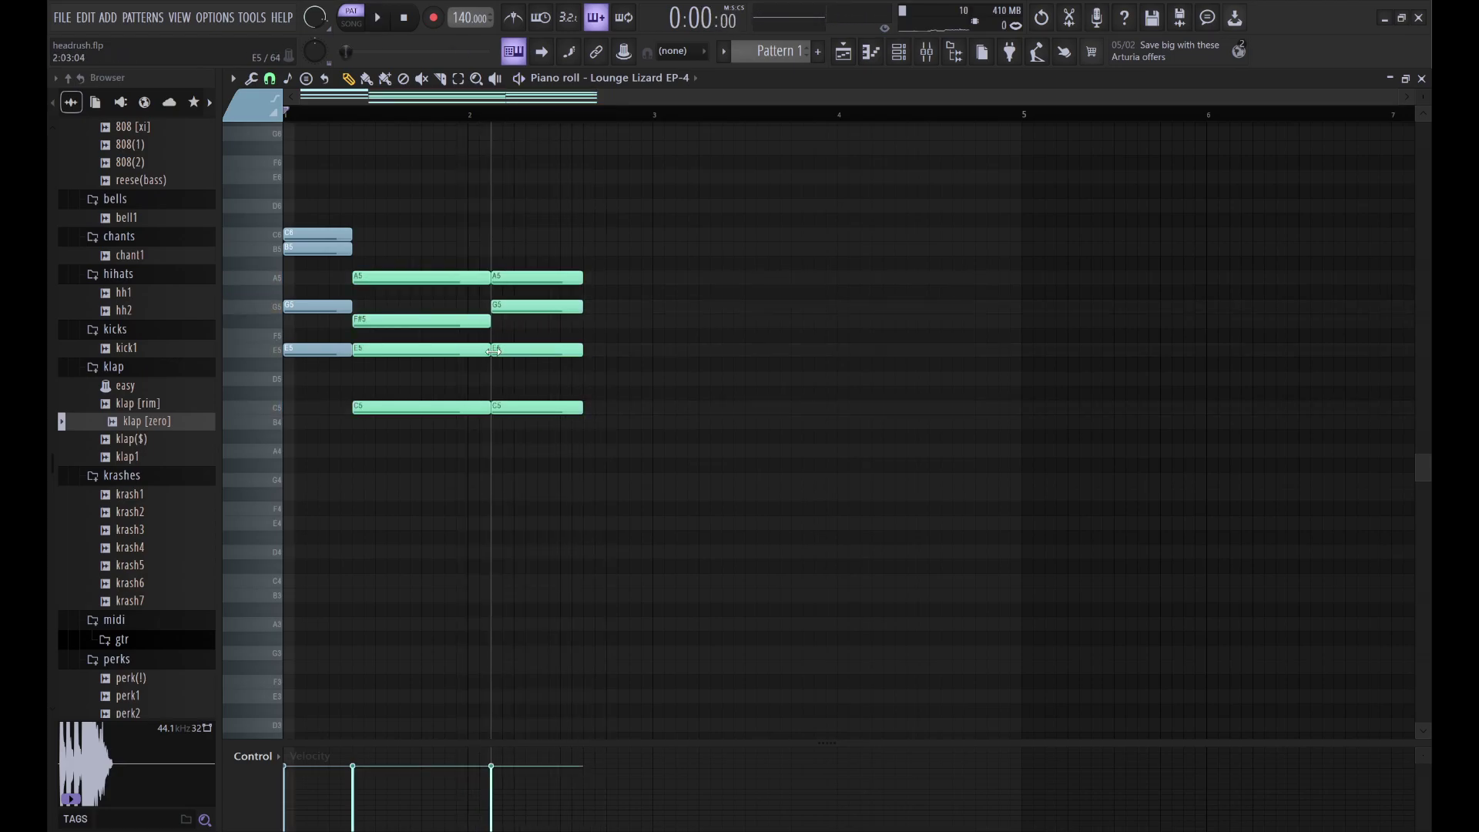
click(497, 351)
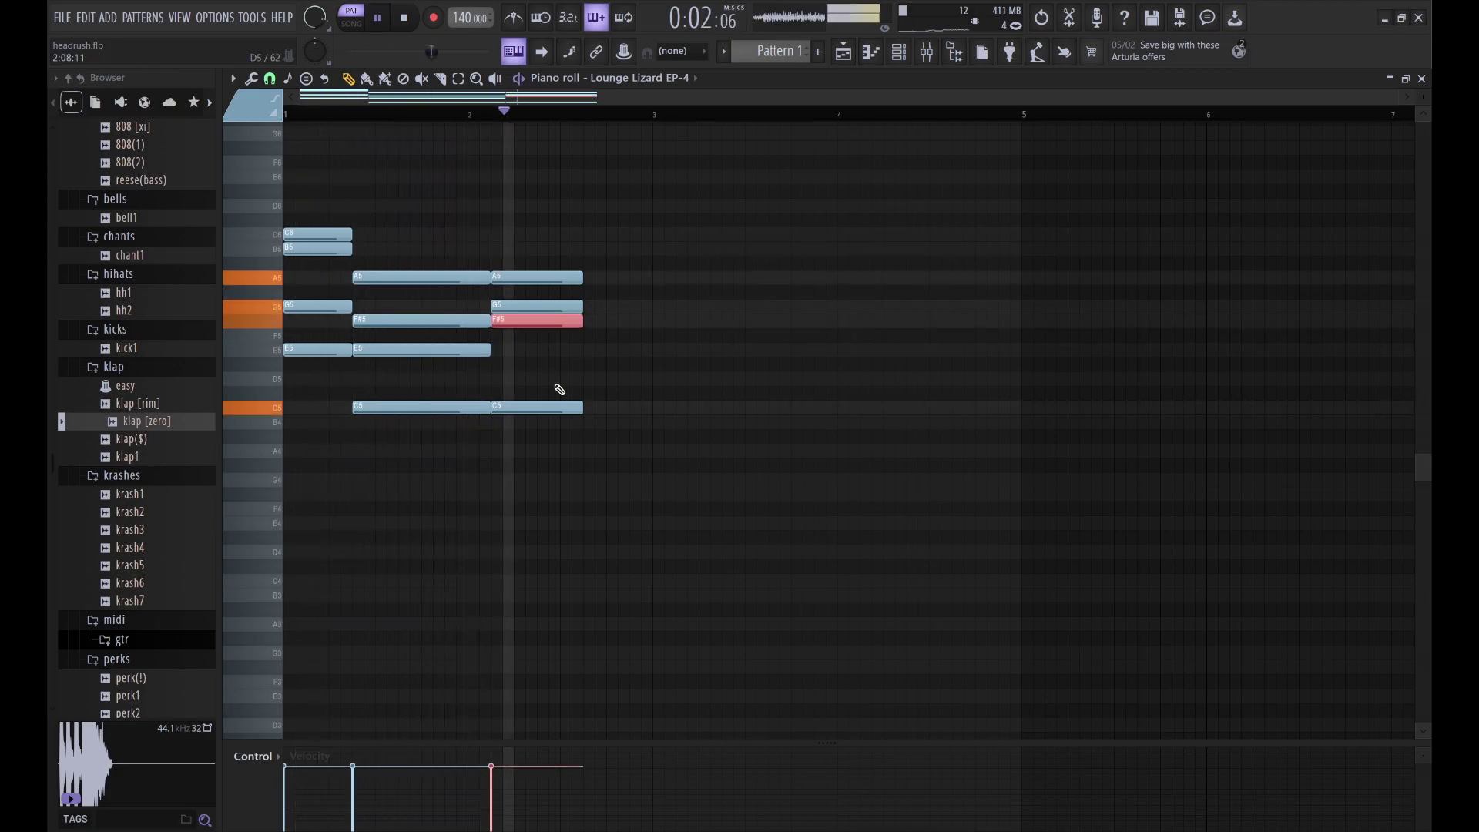
key(space)
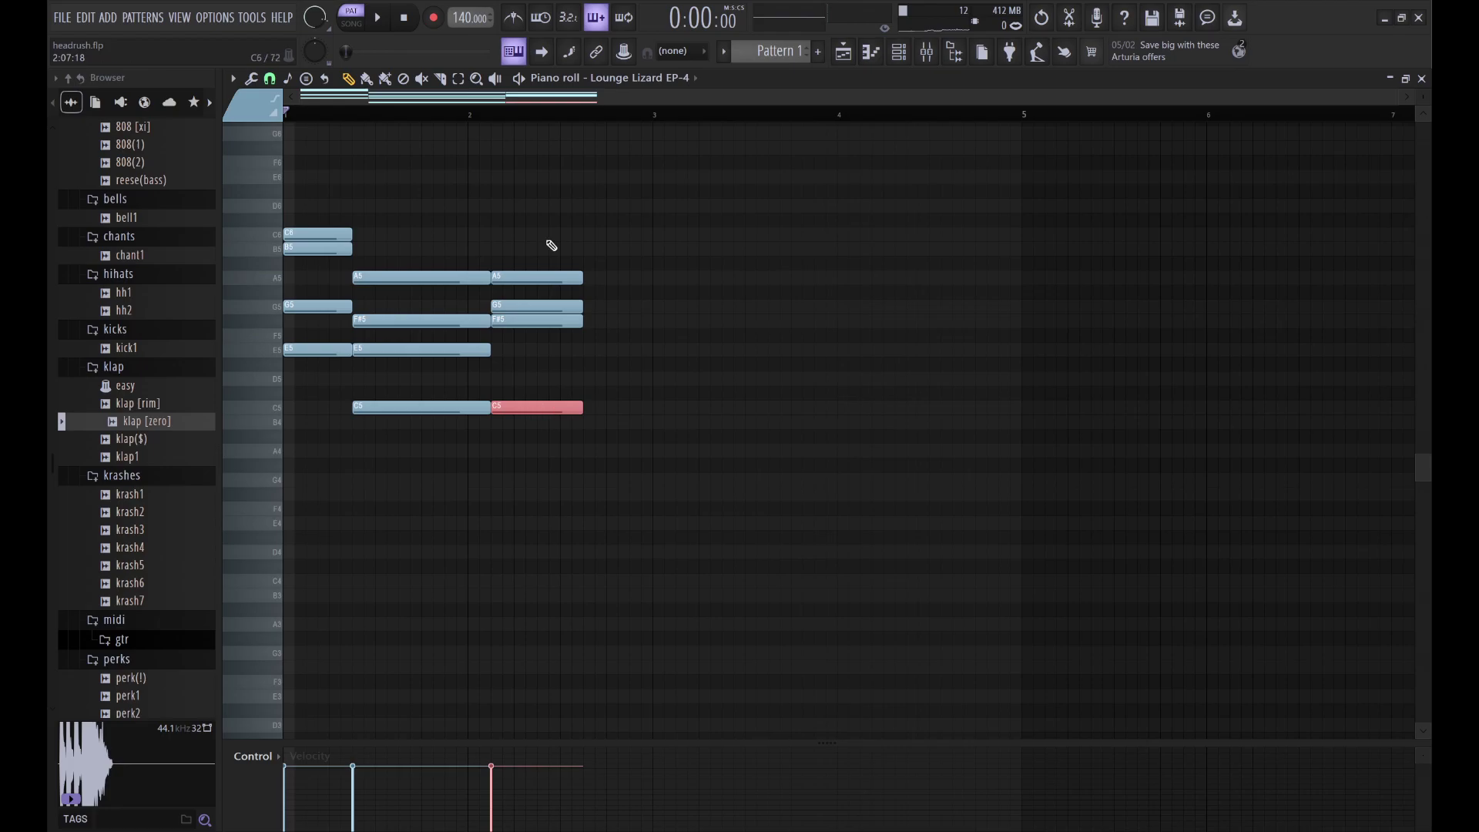
key(space)
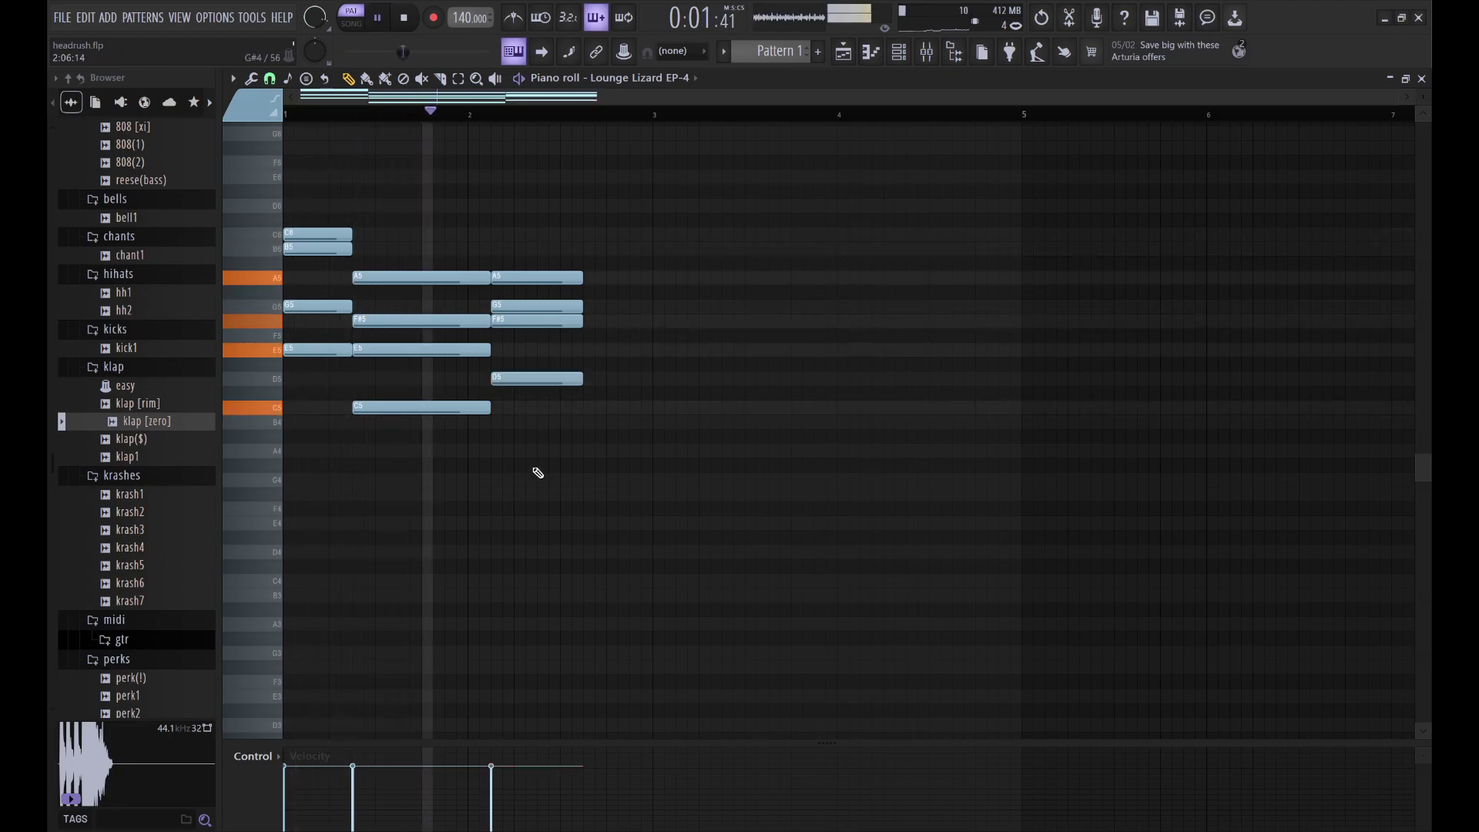
key(space)
drag(489, 355, 515, 359)
key(space)
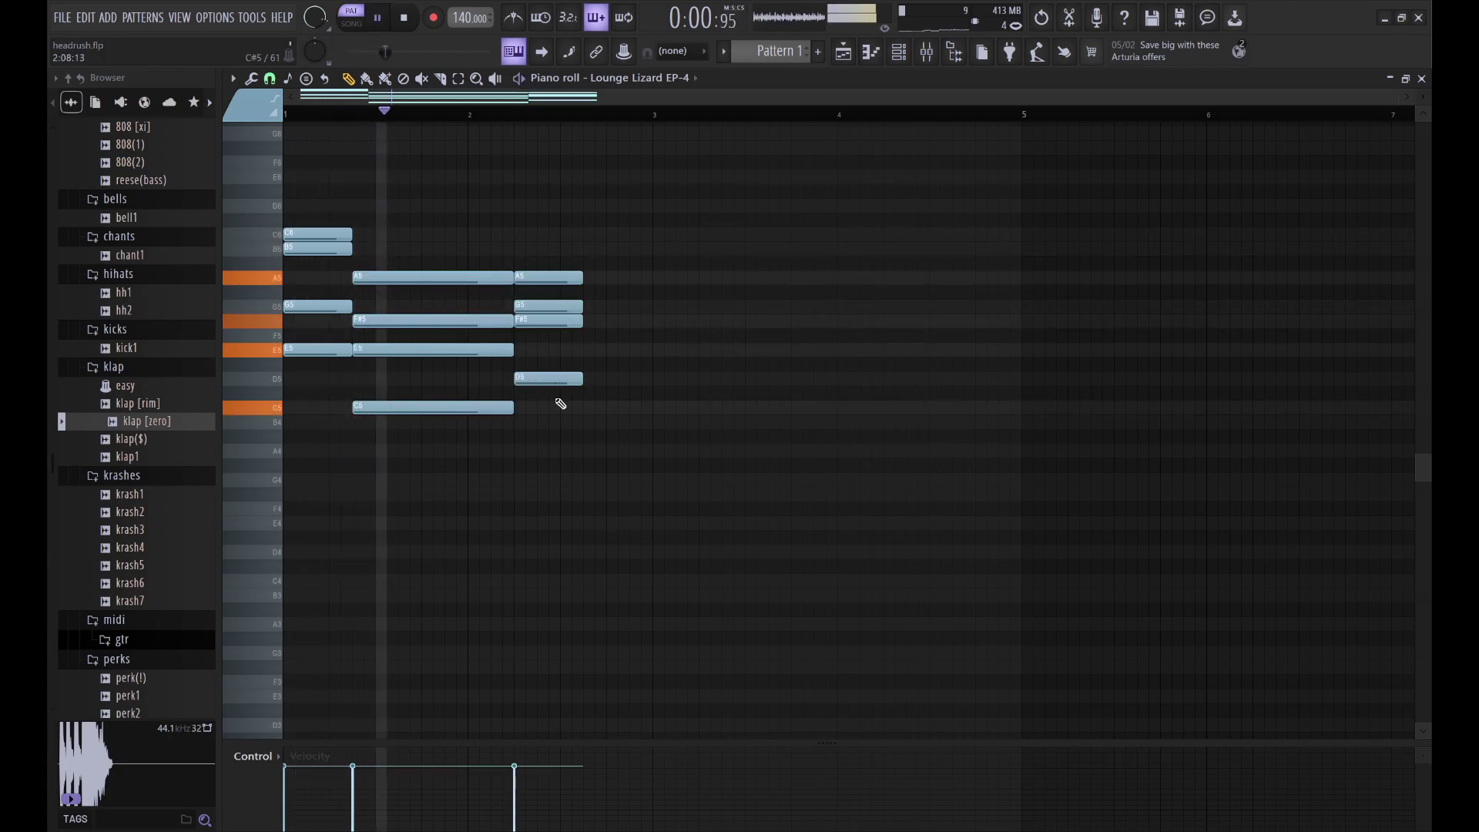
Step: Set the third chord's length to six steps and duplicate it directly behind itself
drag(591, 450, 554, 268)
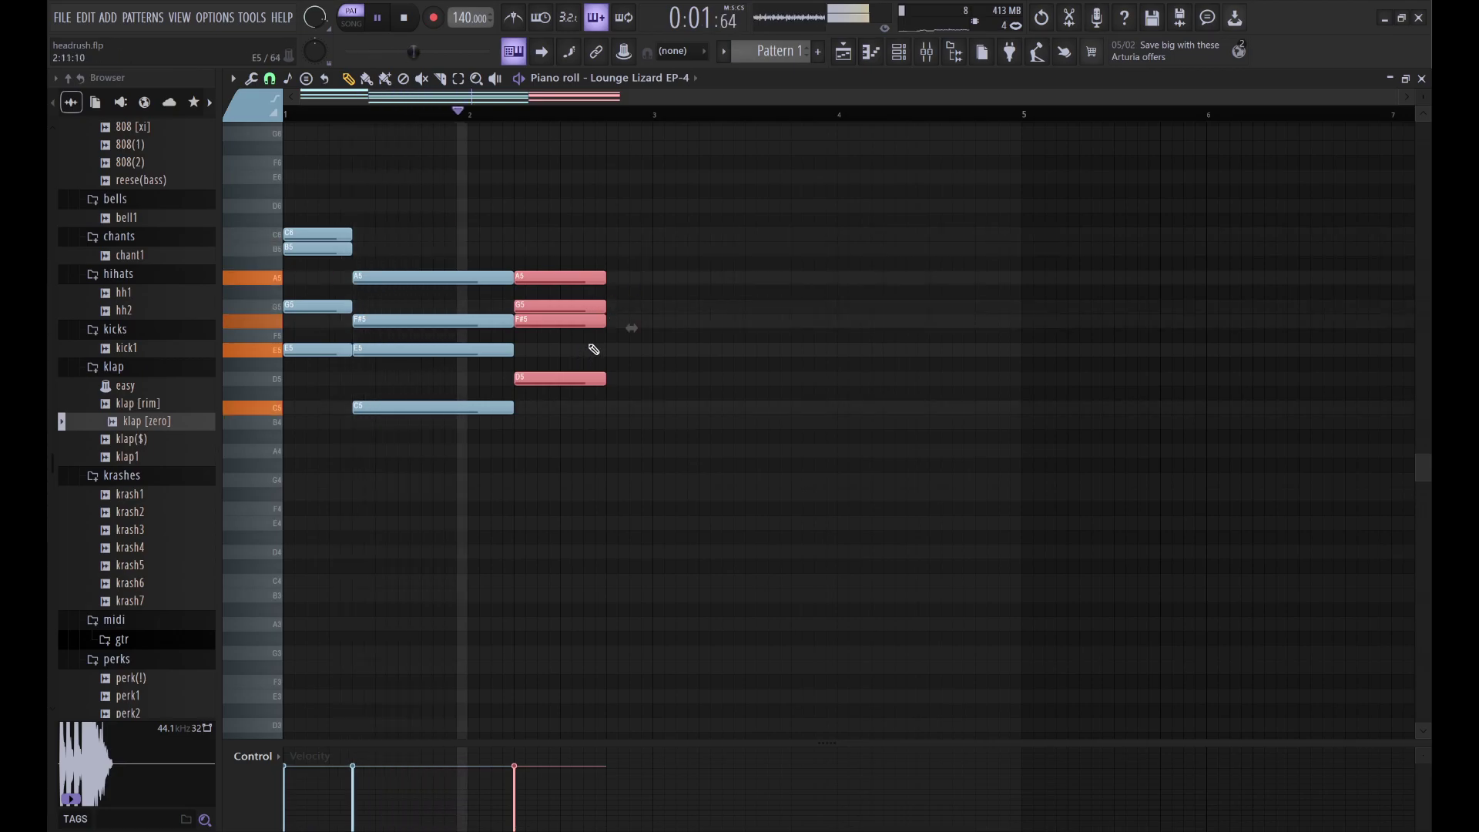
ctrl+click(604, 419)
drag(606, 424, 583, 275)
key(ctrl+b)
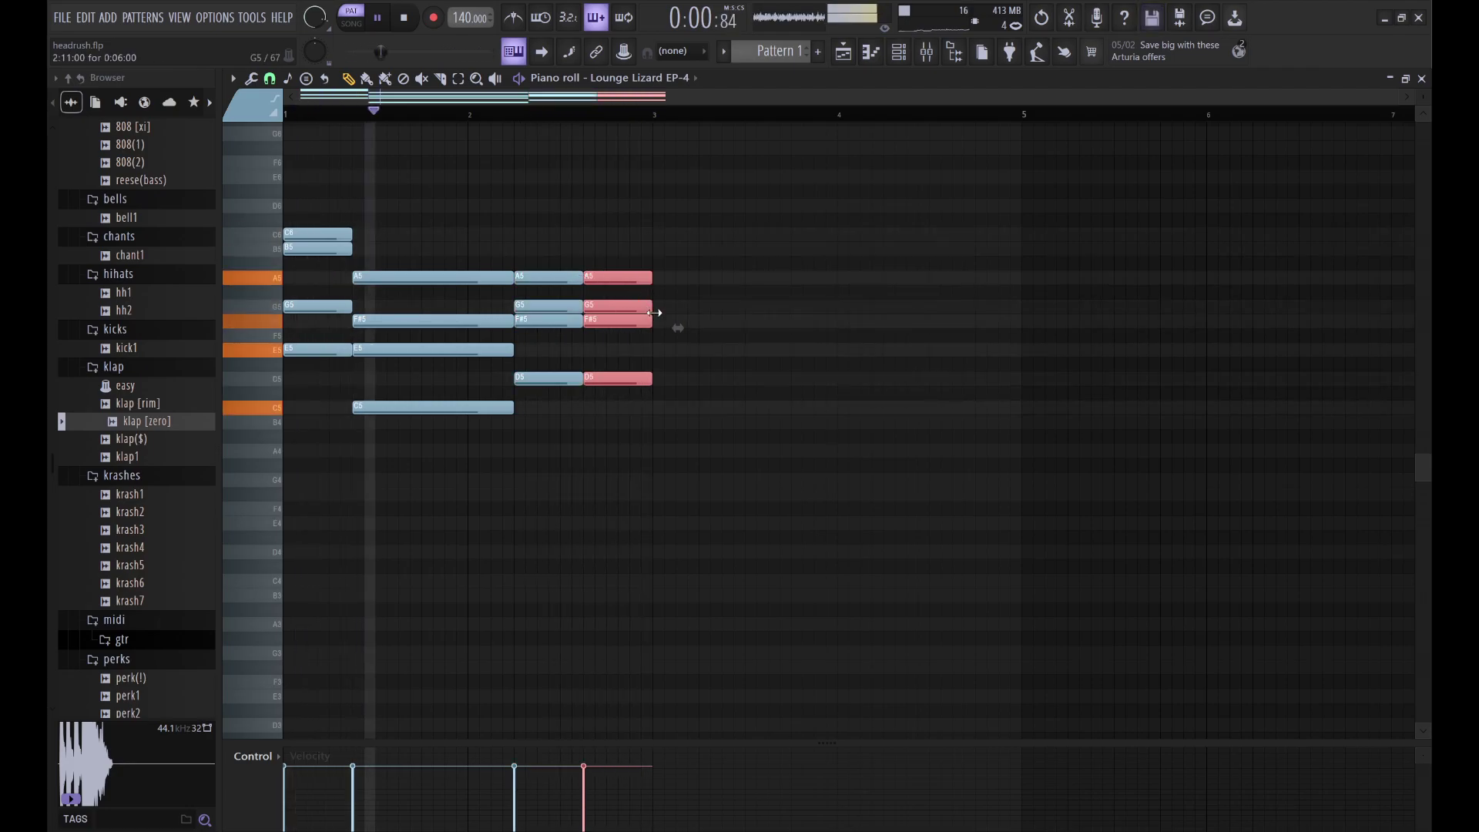
Step: Raise the fourth chord's A5 note to C6, and move the boundary before that chord two steps later
key(Up)
key(Up)
key(Up)
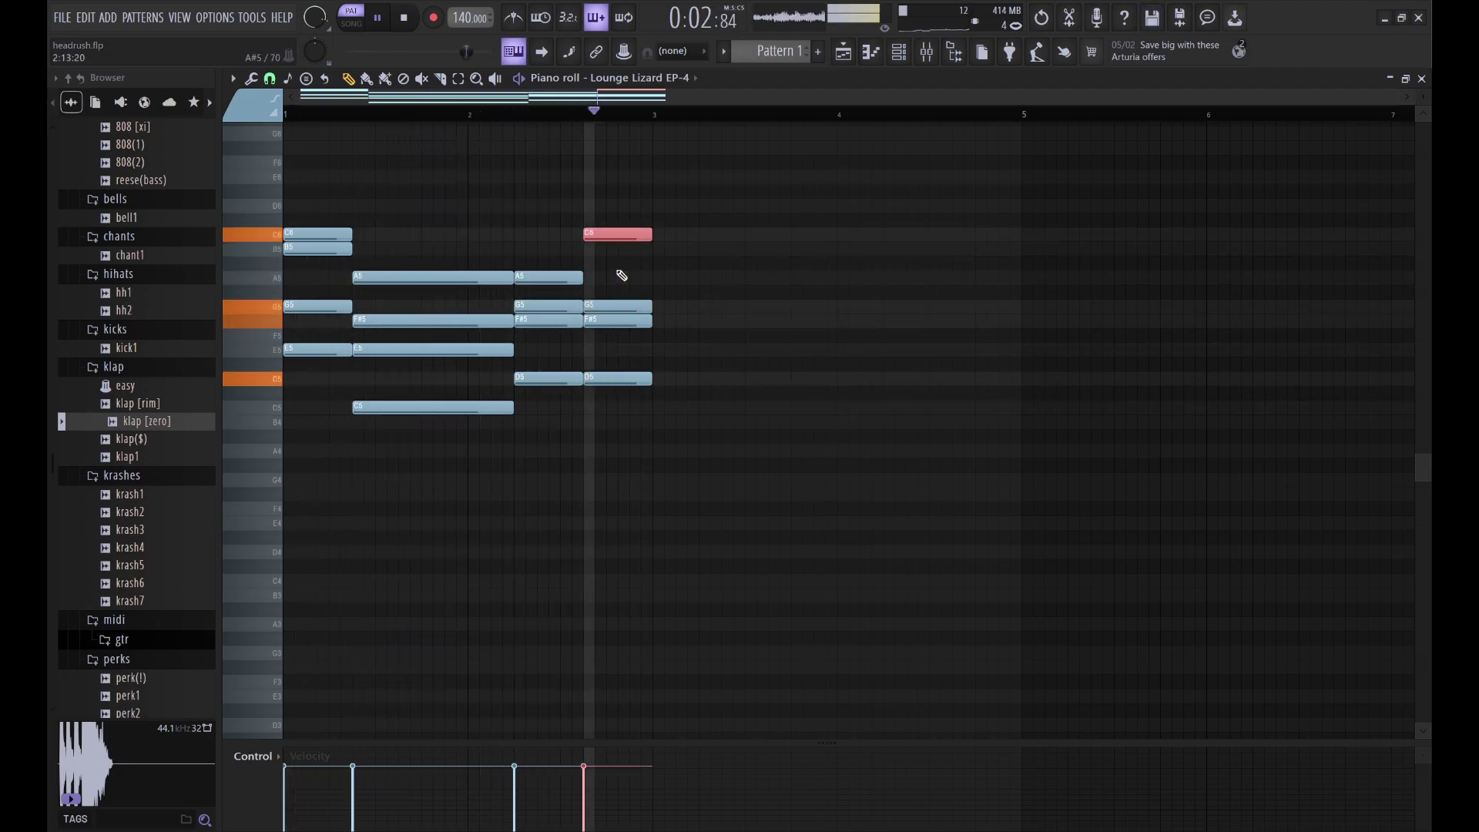
key(ctrl+d)
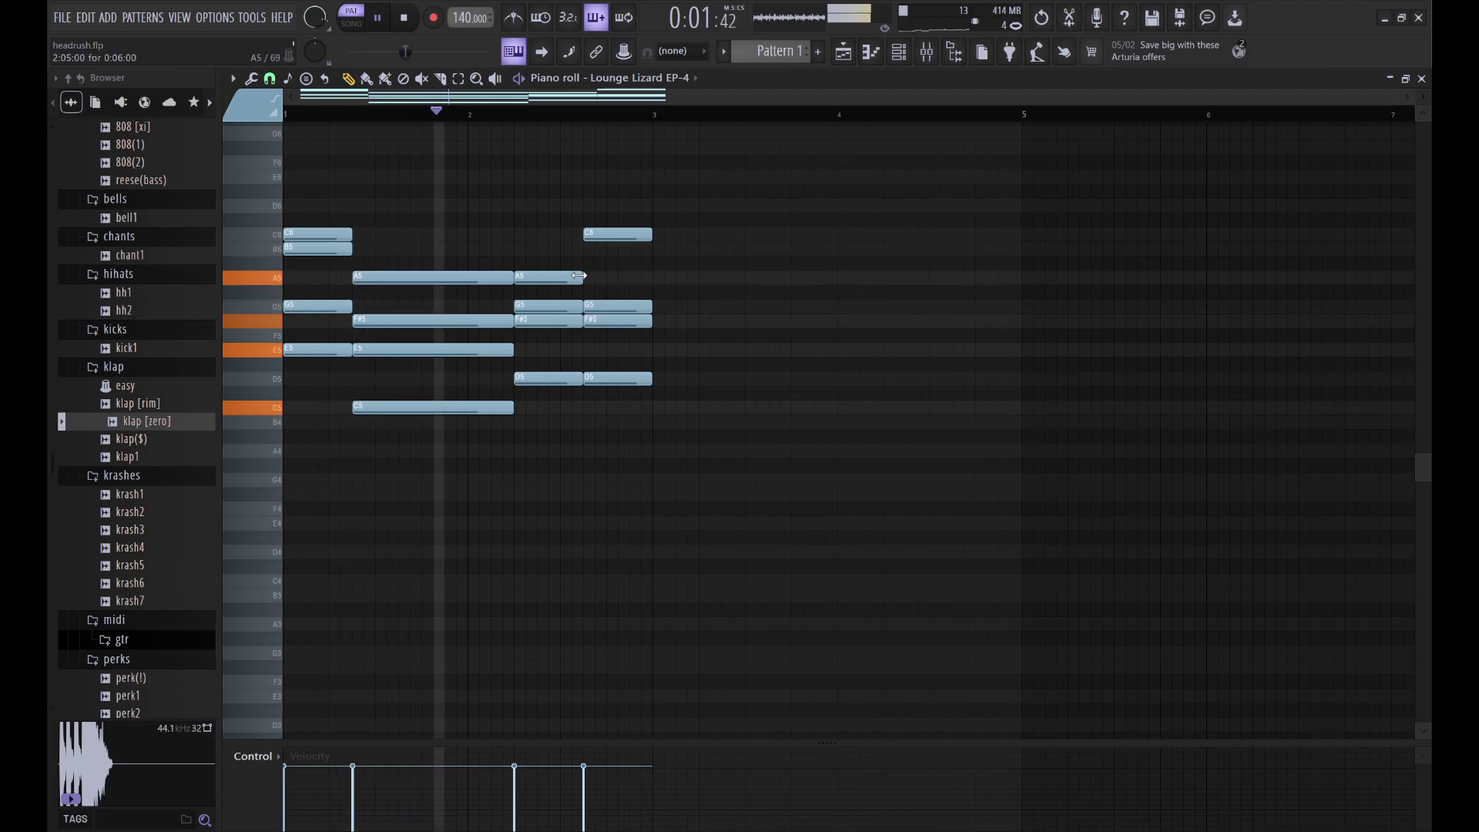
drag(588, 277, 612, 285)
ctrl+click(626, 311)
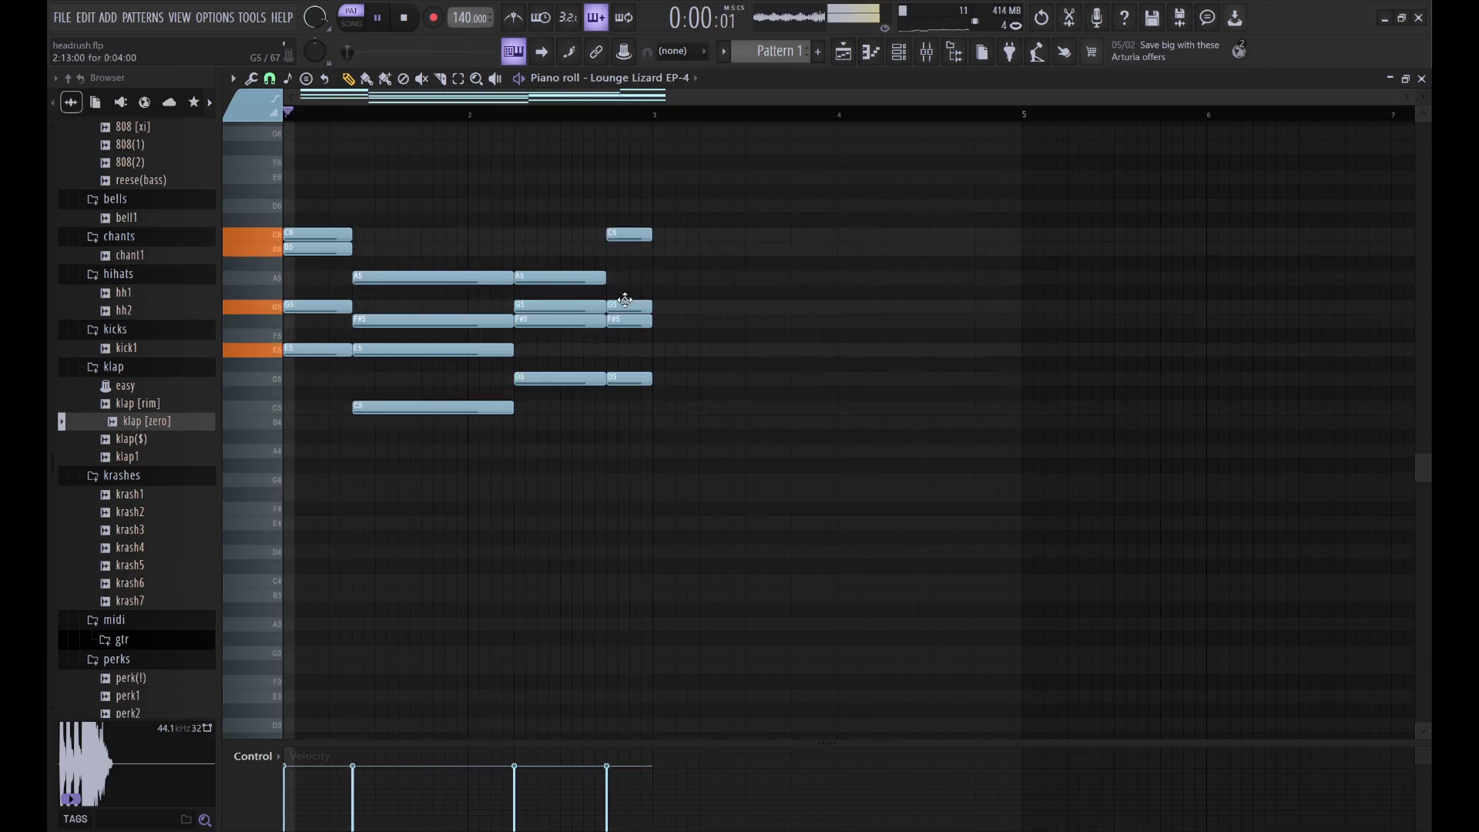
Step: Raise the fourth chord's F#5 note to D6
click(632, 321)
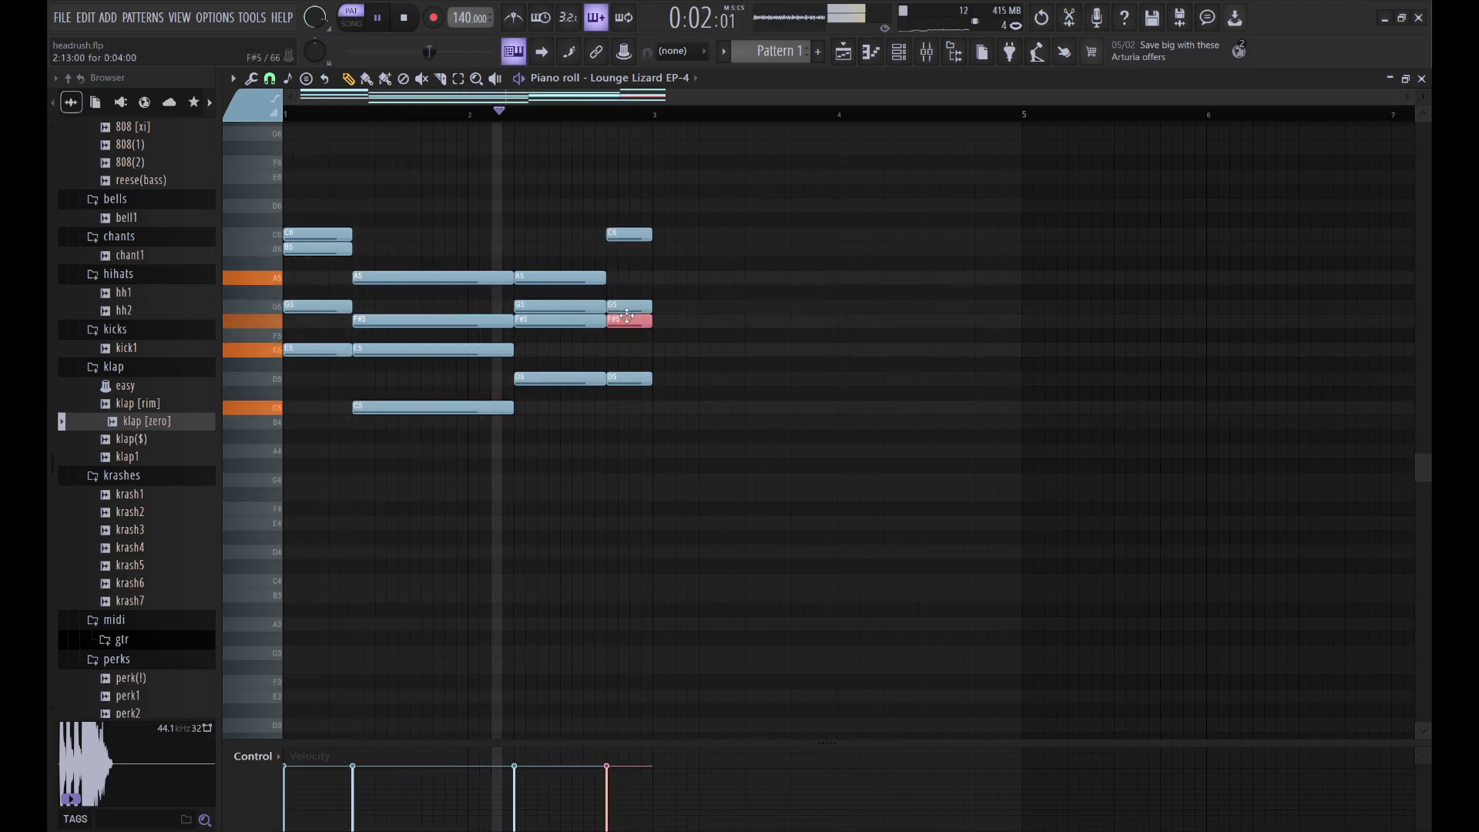
key(ctrl+Up)
key(shift+Down)
key(shift+Down)
key(shift+Down)
key(shift+Down)
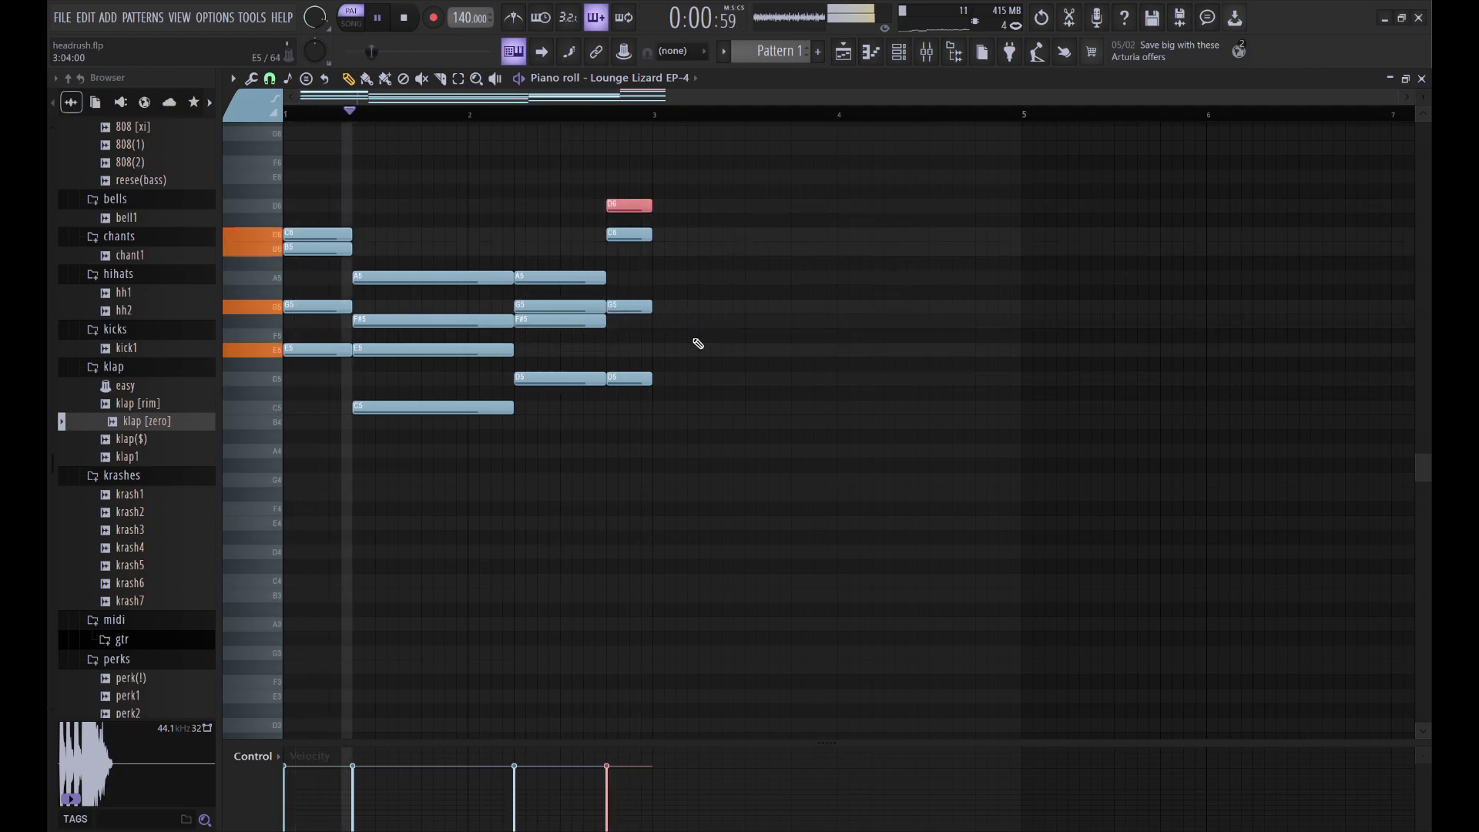
key(ctrl+d)
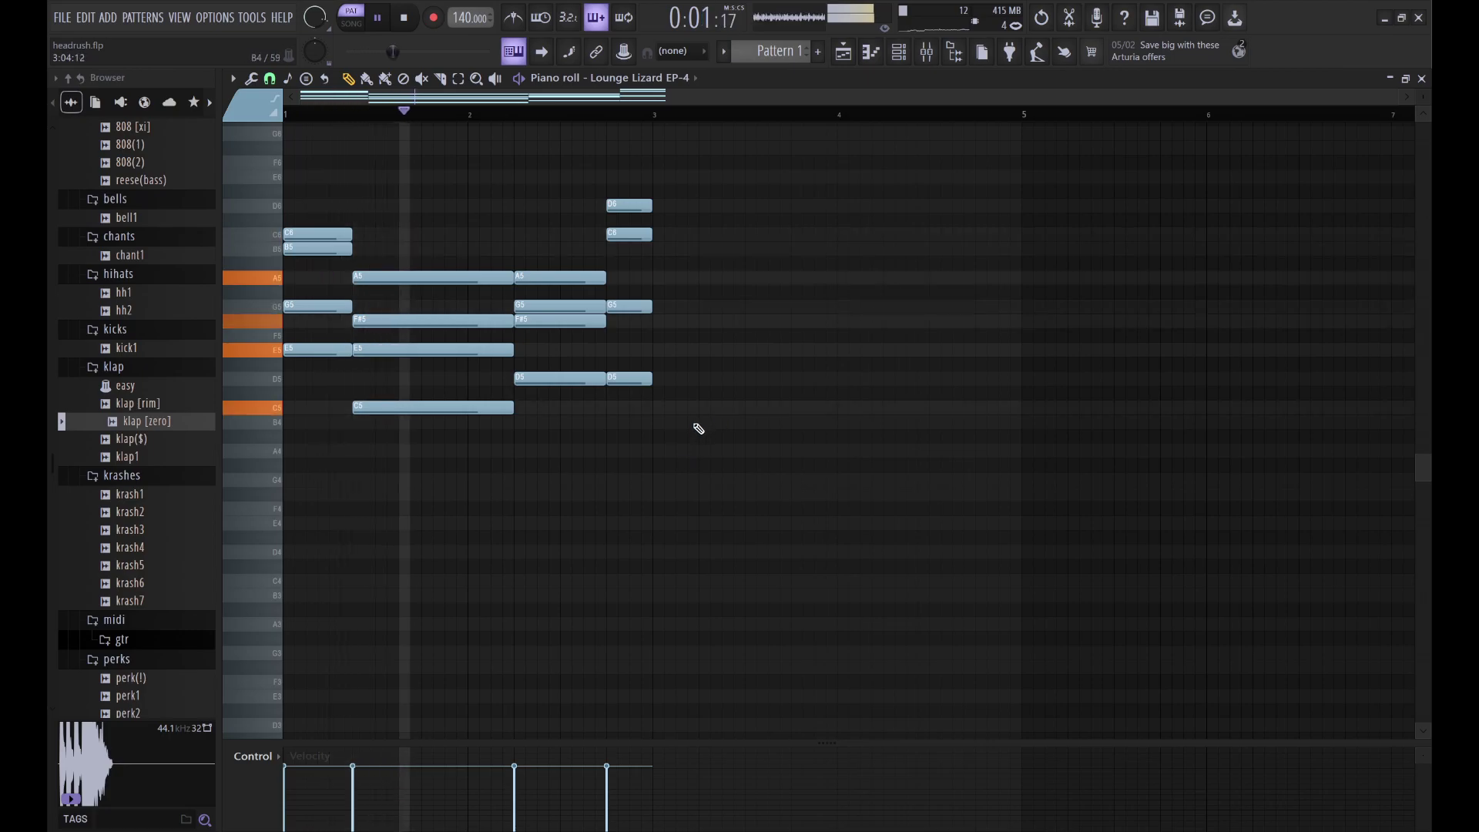
Step: Duplicate the two-bar progression into bars 3 and 4, and extend the copy's first chord to ten steps
key(ctrl+b)
key(ctrl+d)
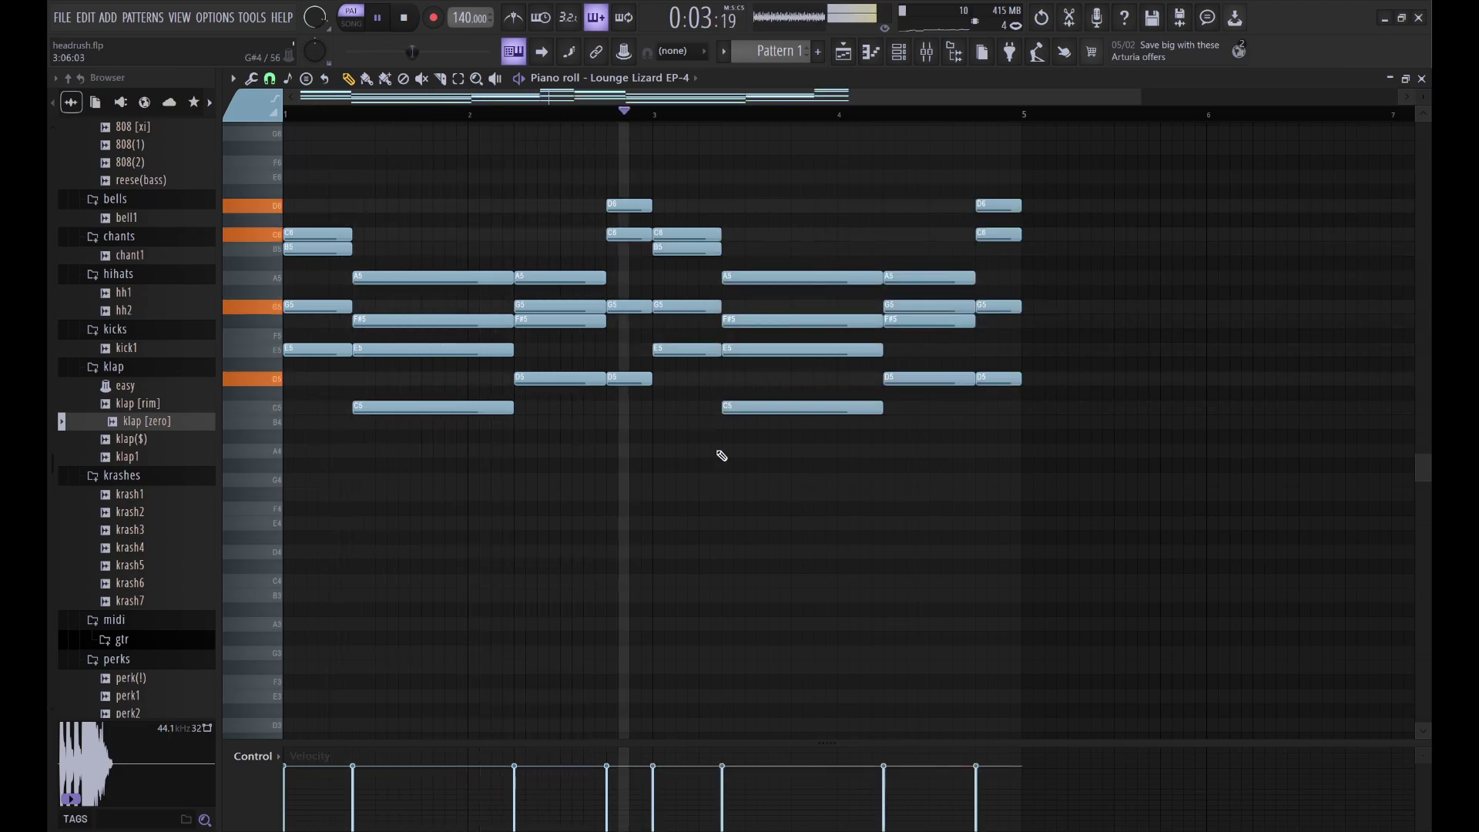
drag(720, 355, 768, 357)
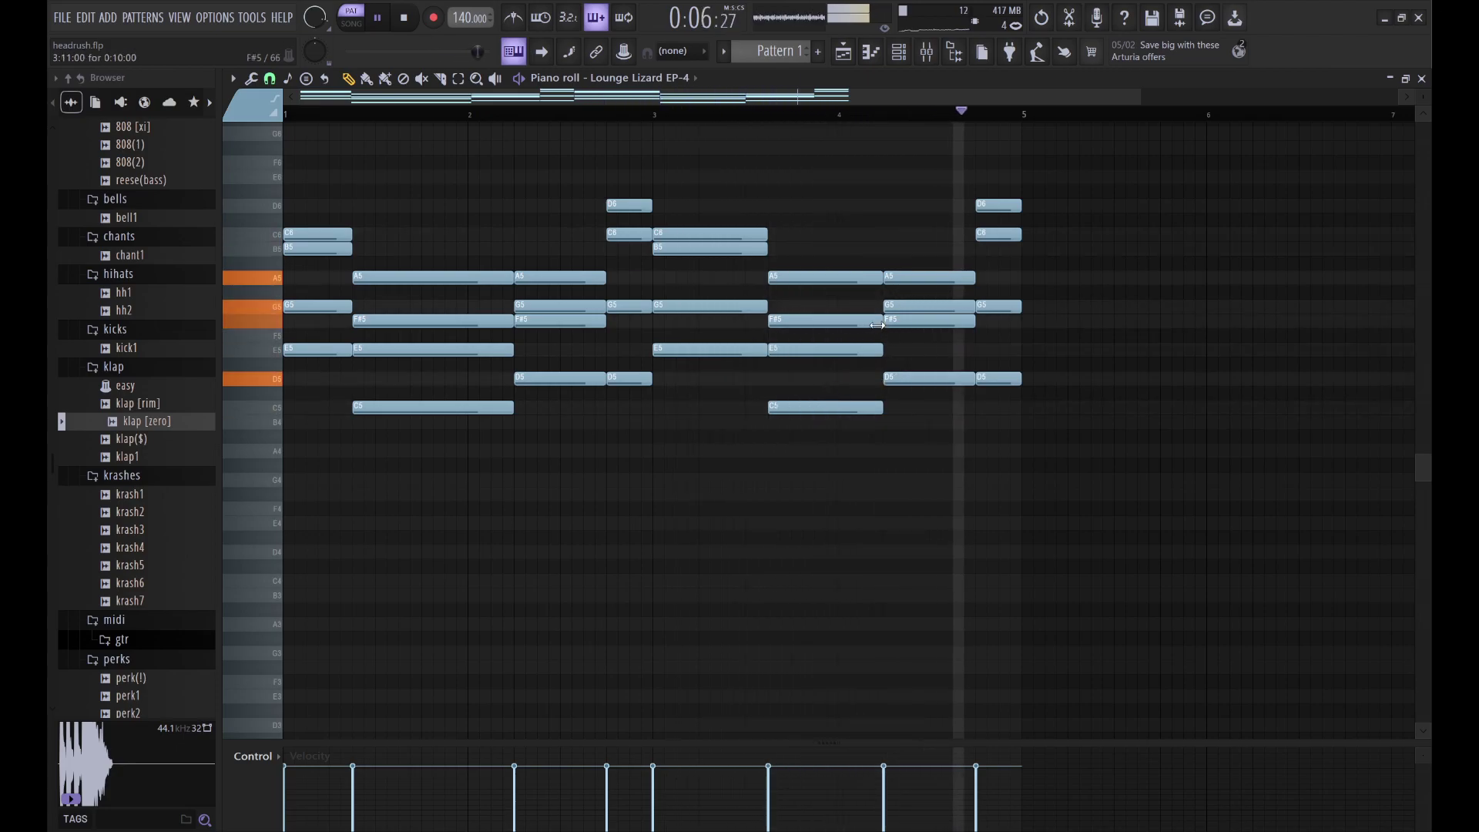
Step: Start the last chord in bar 4 six steps earlier, shortening the chord before it to match
click(975, 280)
drag(975, 281, 907, 278)
ctrl+click(971, 325)
Step: Lower the last chord's D6 note to B5 and raise its D5 note to F#5
ctrl+drag(956, 222, 951, 212)
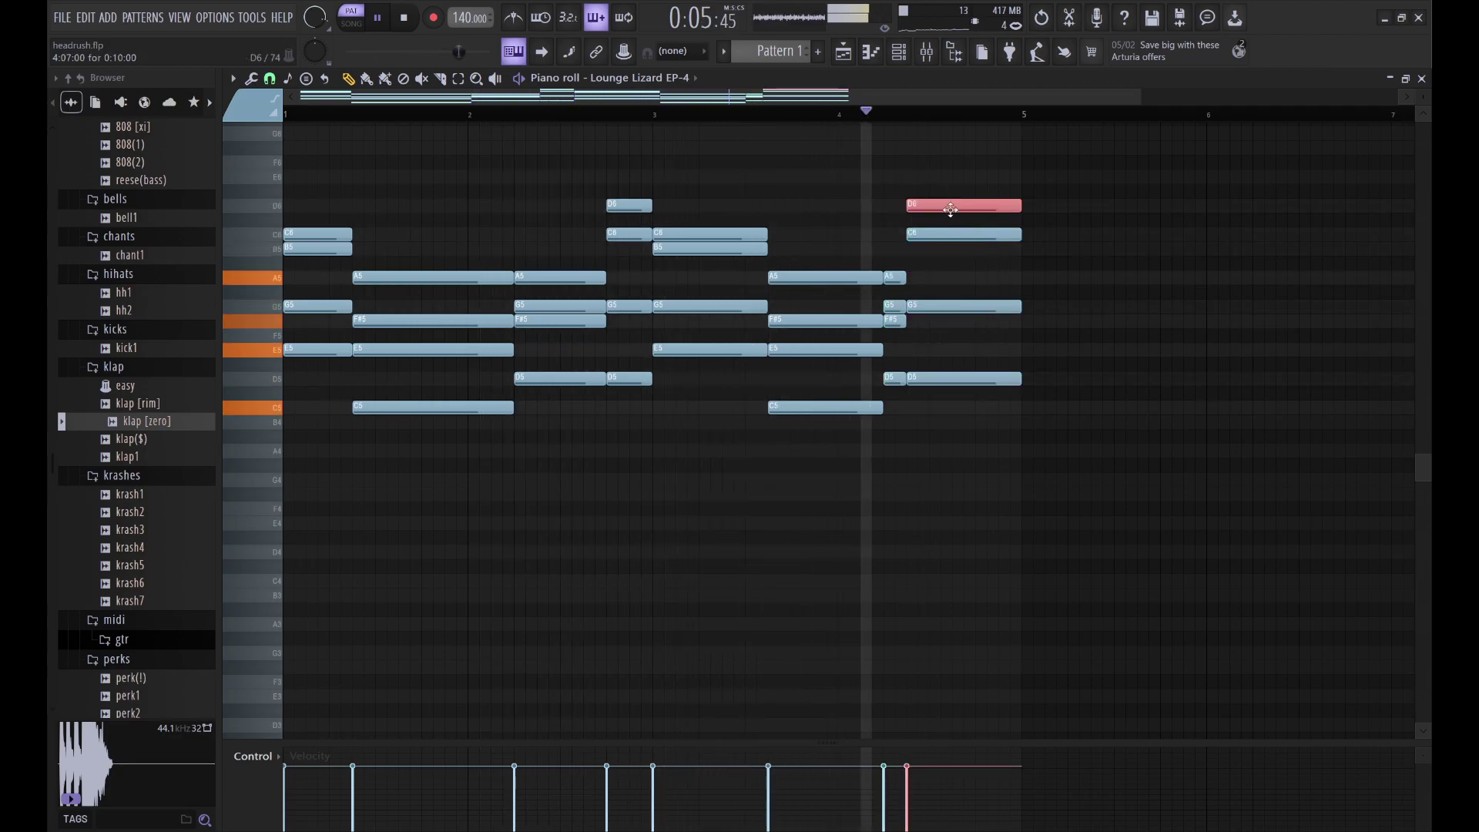
key(shift+Down)
key(shift+Down)
key(shift+Down)
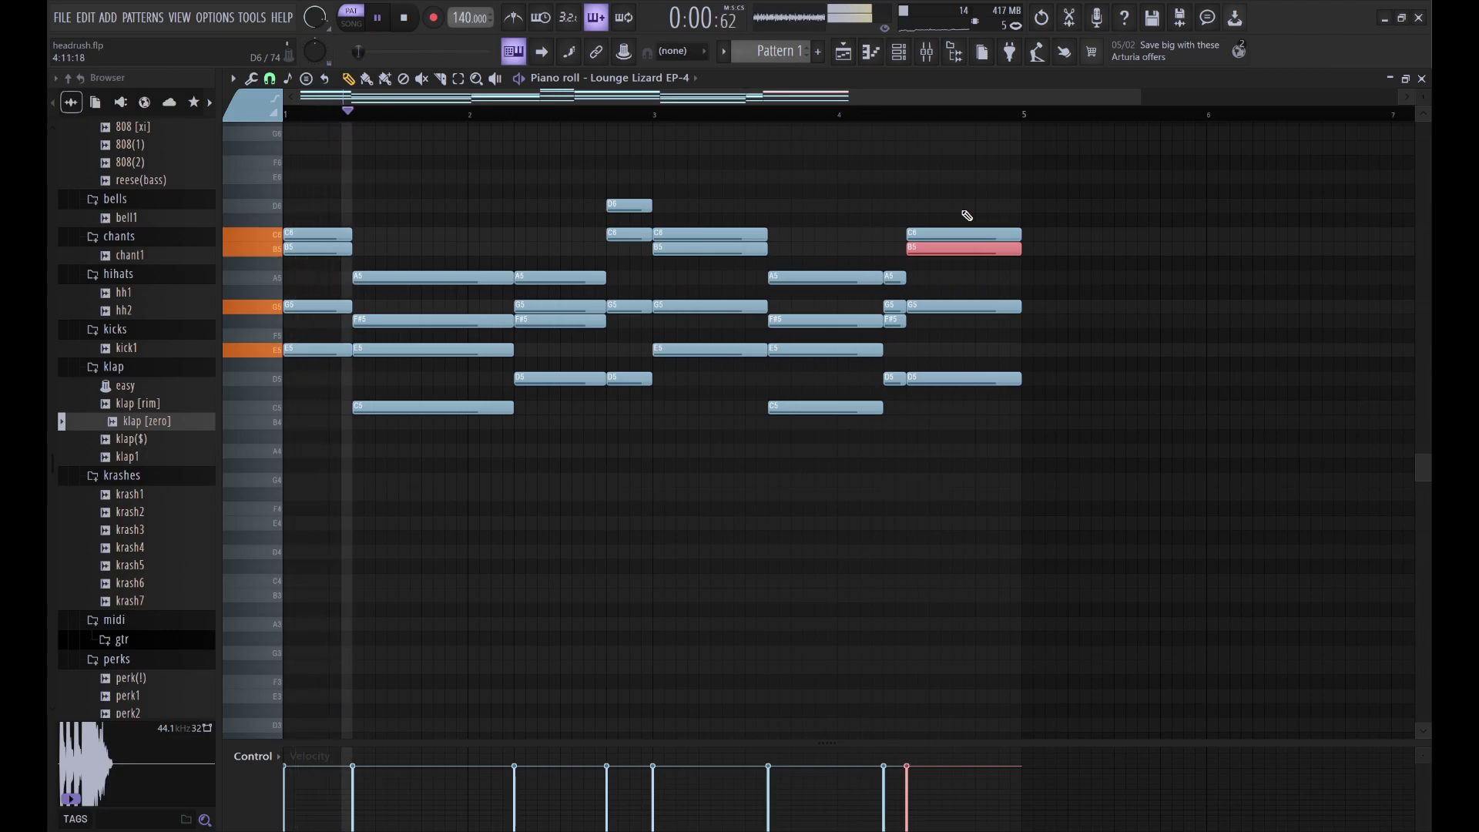
click(934, 378)
key(shift+Up)
key(shift+Up)
key(shift+Up)
key(shift+Up)
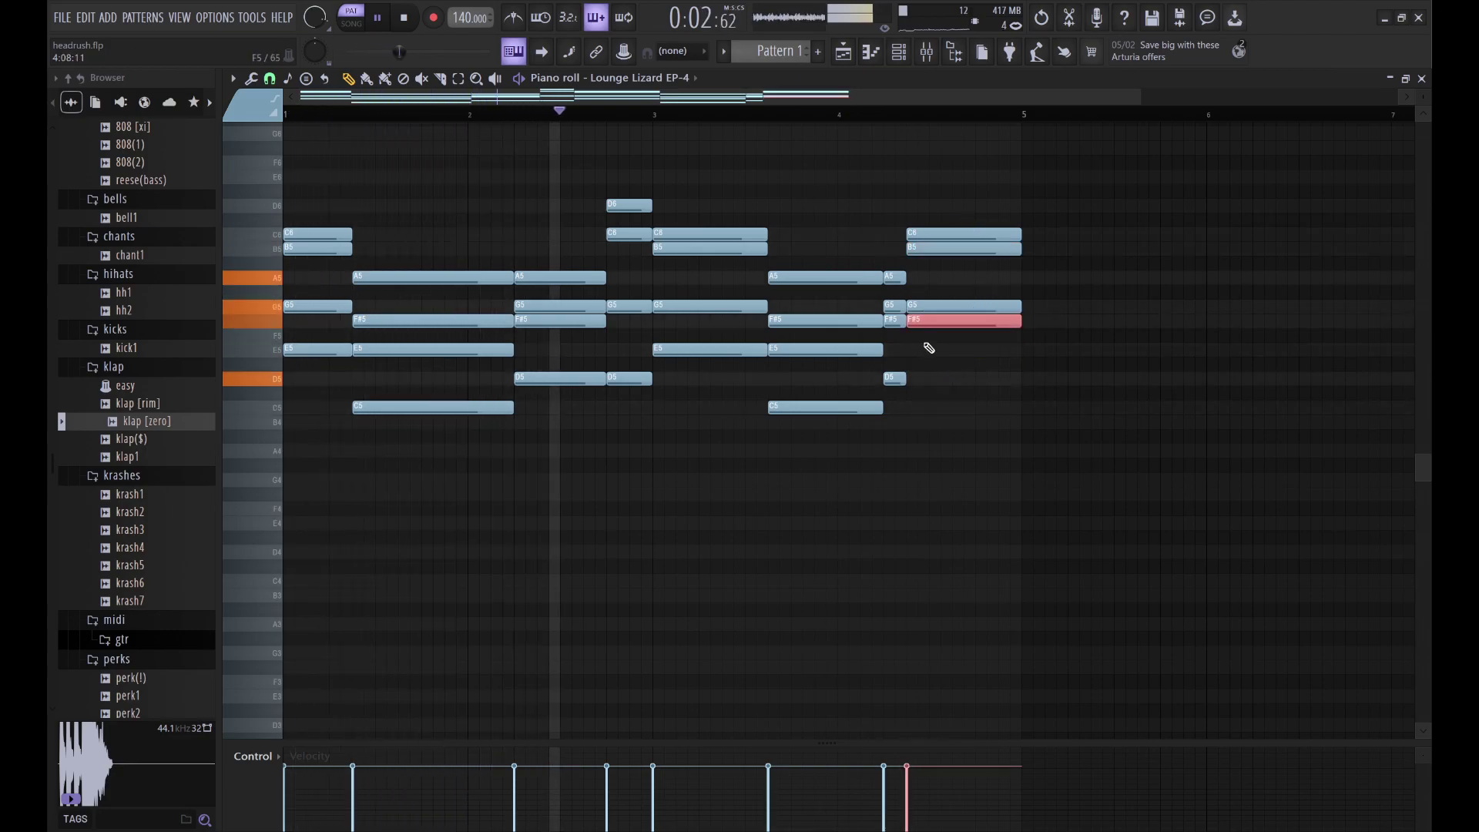
Step: Shorten the last chord to four steps, duplicate it directly behind itself, and extend the copy to the end of bar 4
ctrl+drag(991, 356, 953, 234)
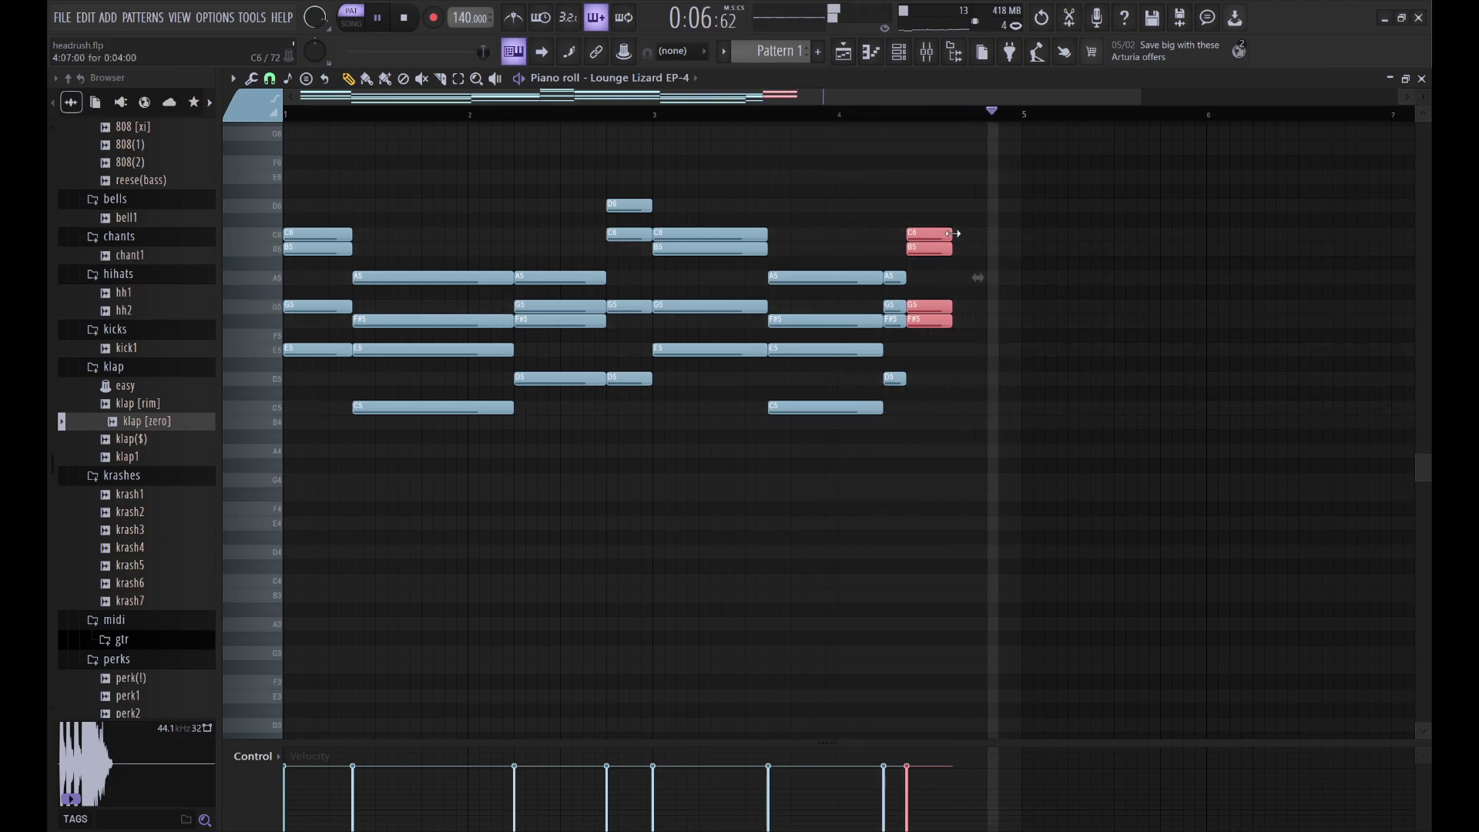
key(ctrl+b)
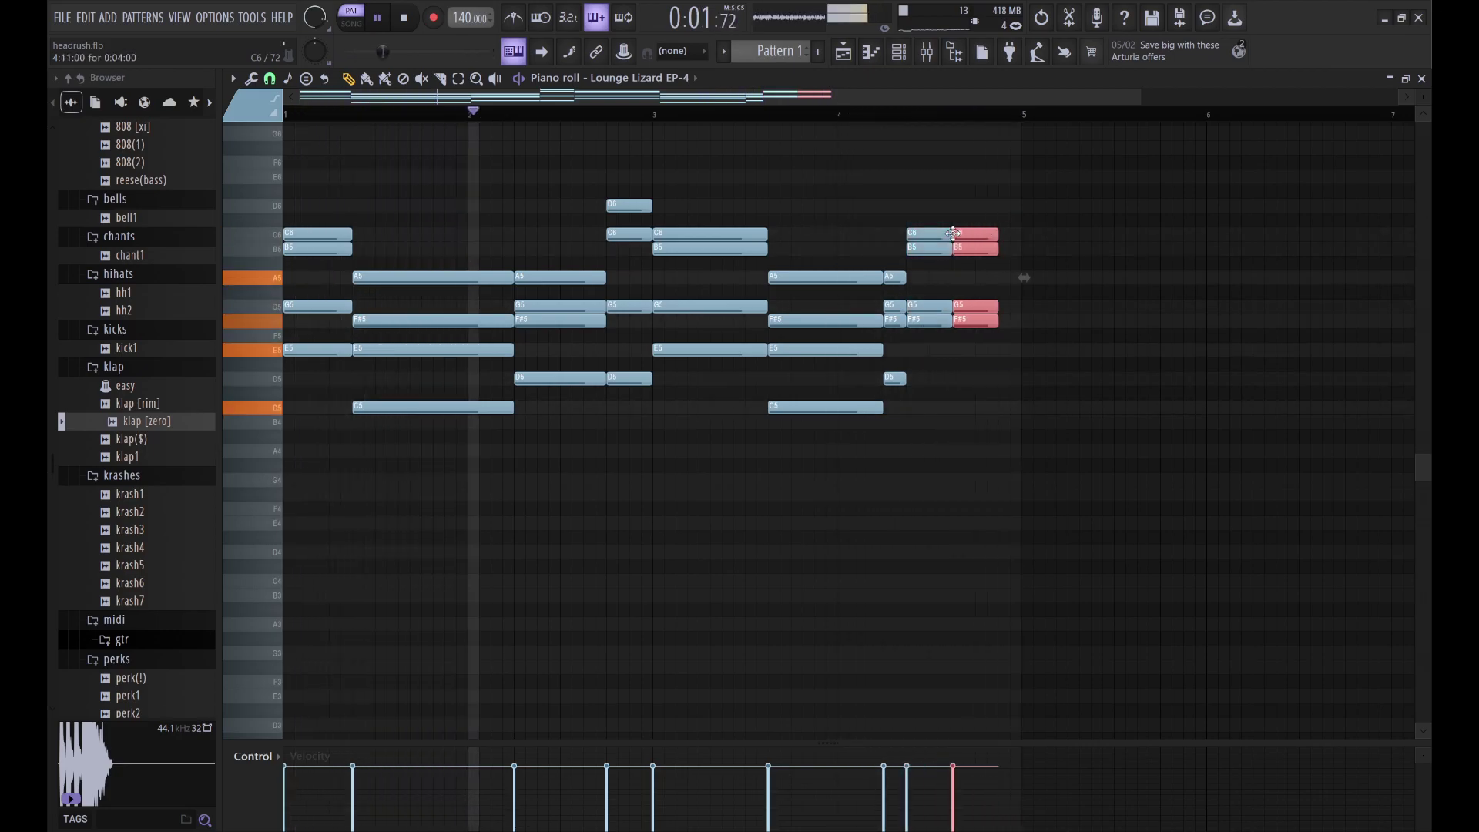
drag(993, 234, 1024, 234)
Step: Raise the duplicated chord's C6 note to D6 and its B5 note to C6
ctrl+click(1009, 234)
key(shift+Up)
key(shift+Up)
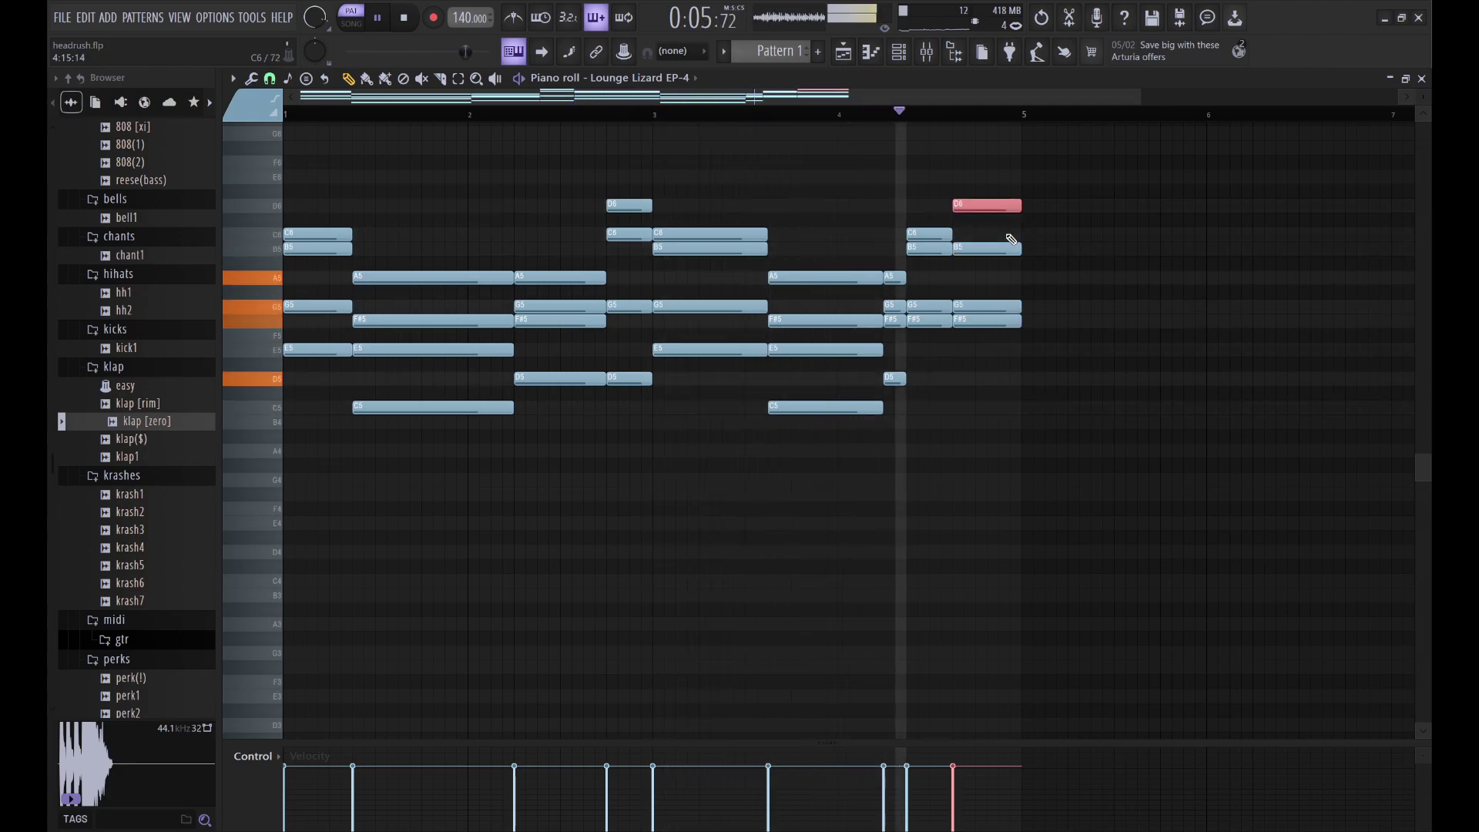
click(1003, 247)
key(Up)
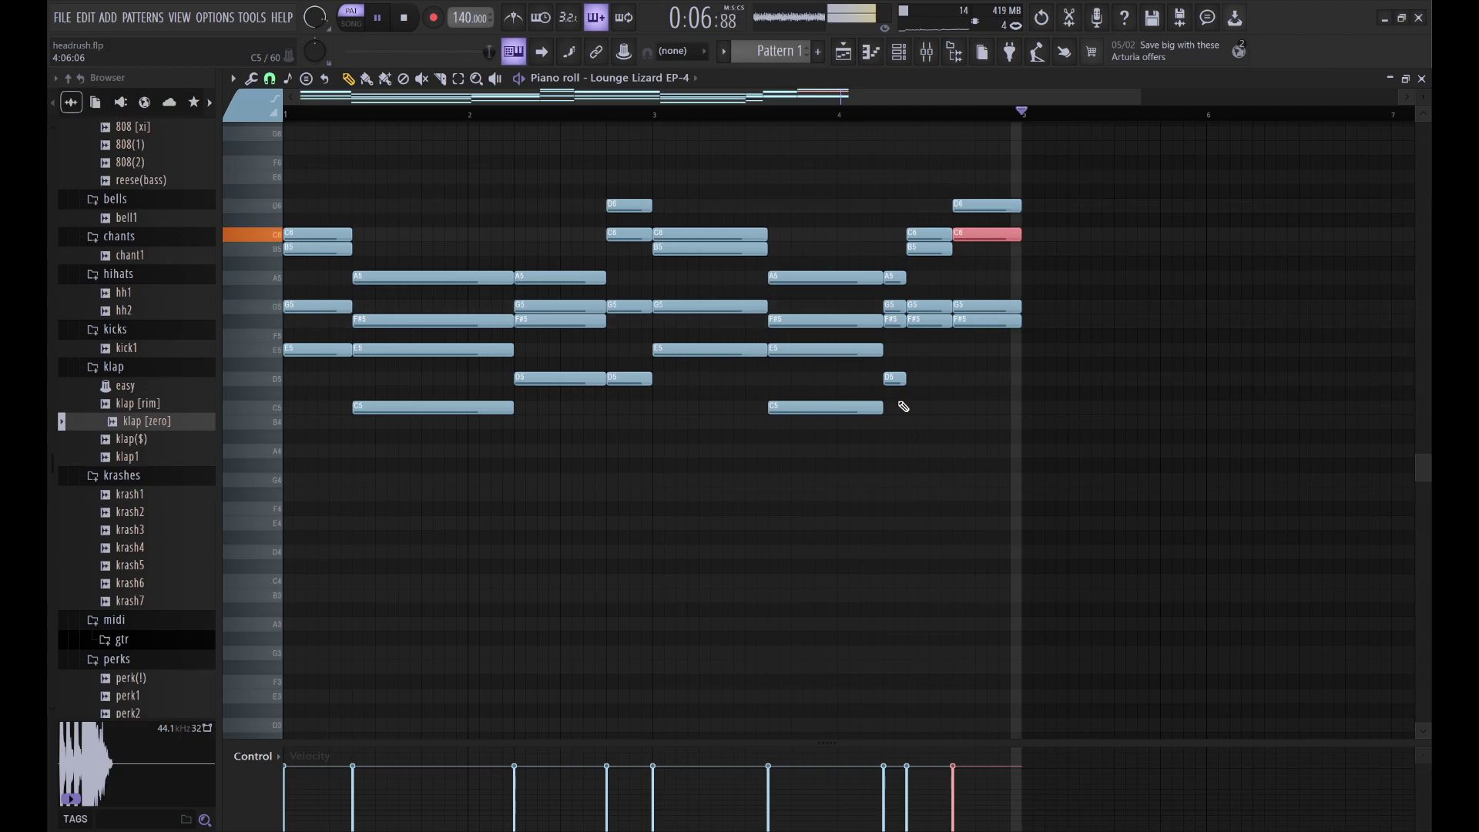
Step: Copy the lowest note of every chord and place the copies two octaves lower as a bass line
drag(1040, 416, 898, 401)
drag(842, 409, 793, 425)
drag(740, 344, 727, 360)
drag(638, 344, 551, 389)
drag(493, 375, 431, 422)
drag(346, 375, 310, 344)
key(ctrl+c)
key(ctrl+v)
key(ctrl+Down)
key(ctrl+Down)
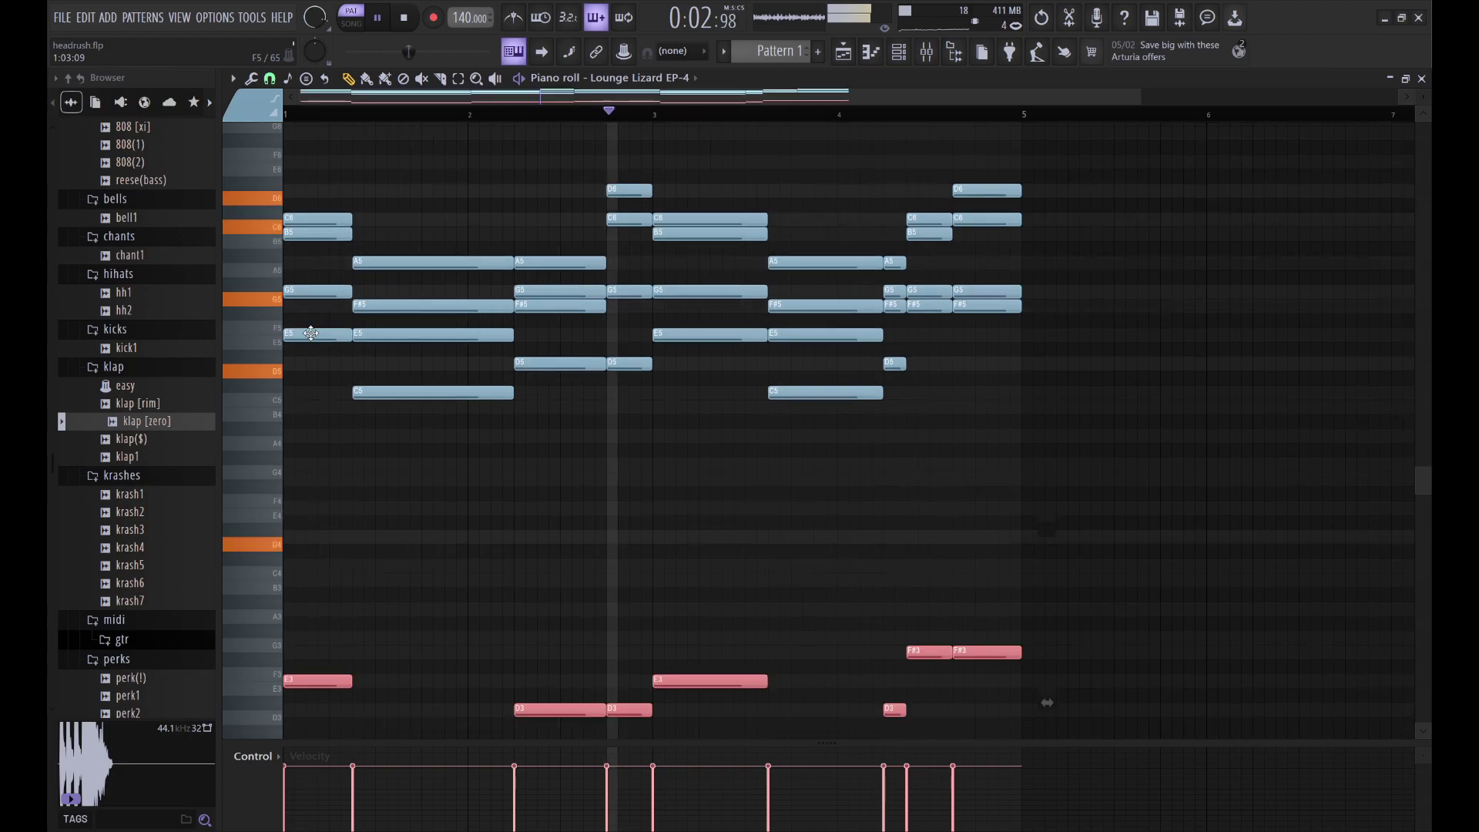
scroll(312, 333, down, 1)
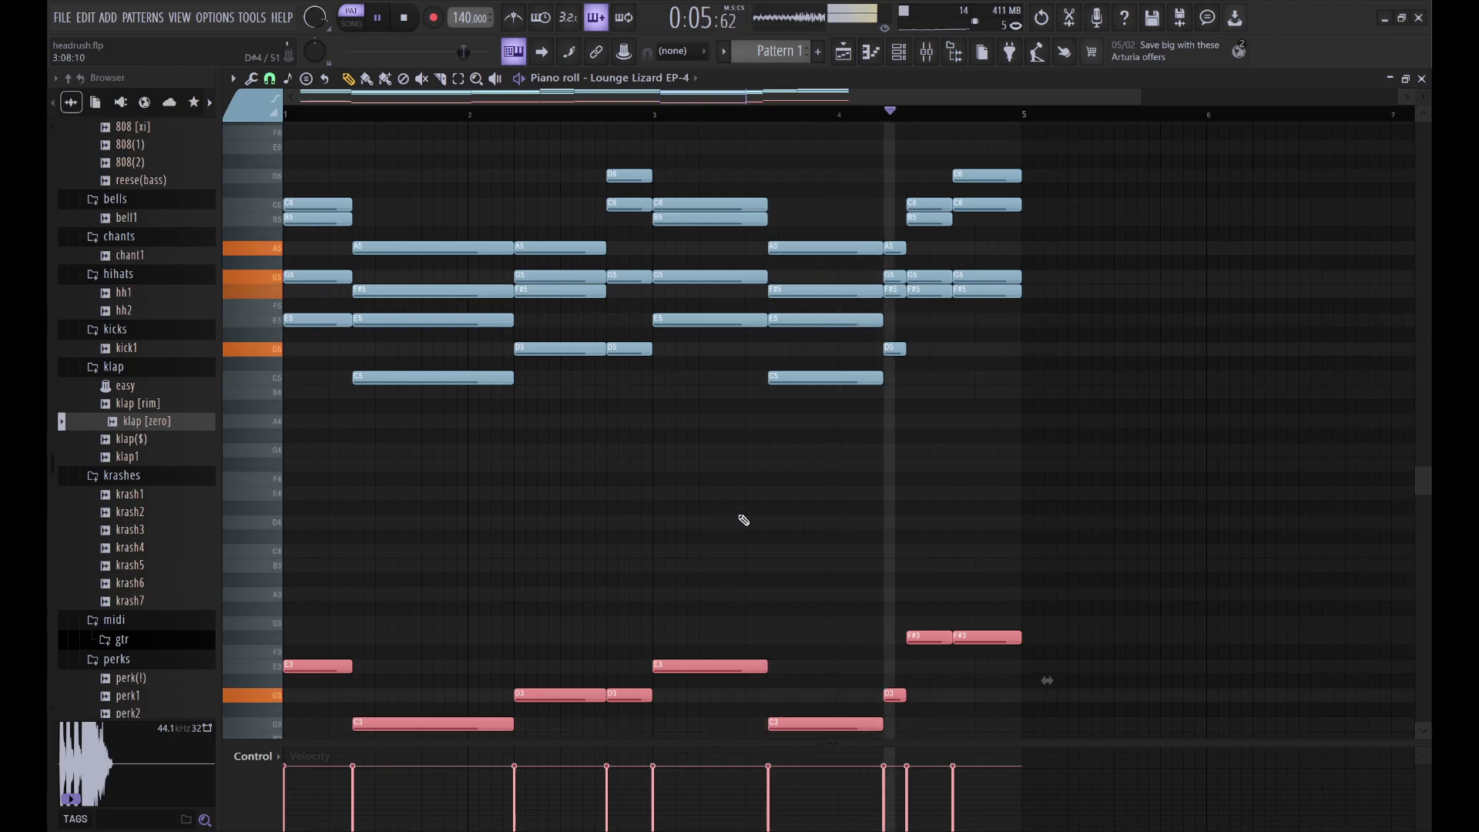
key(ctrl+d)
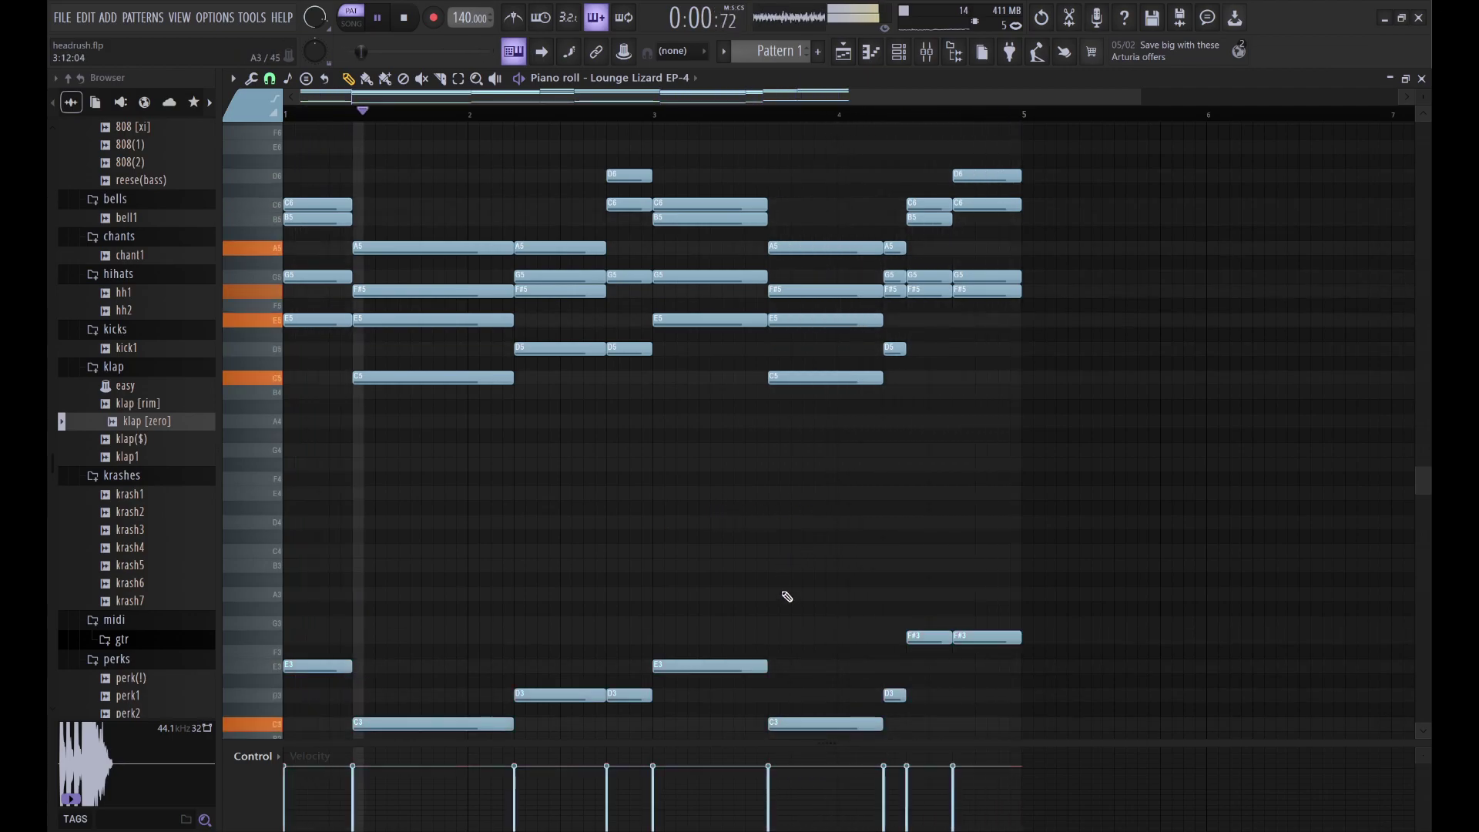
Step: Move the end of bar 3's first chord and the starts of bar 4's last two chords two steps later, including their bass notes
drag(764, 660, 783, 664)
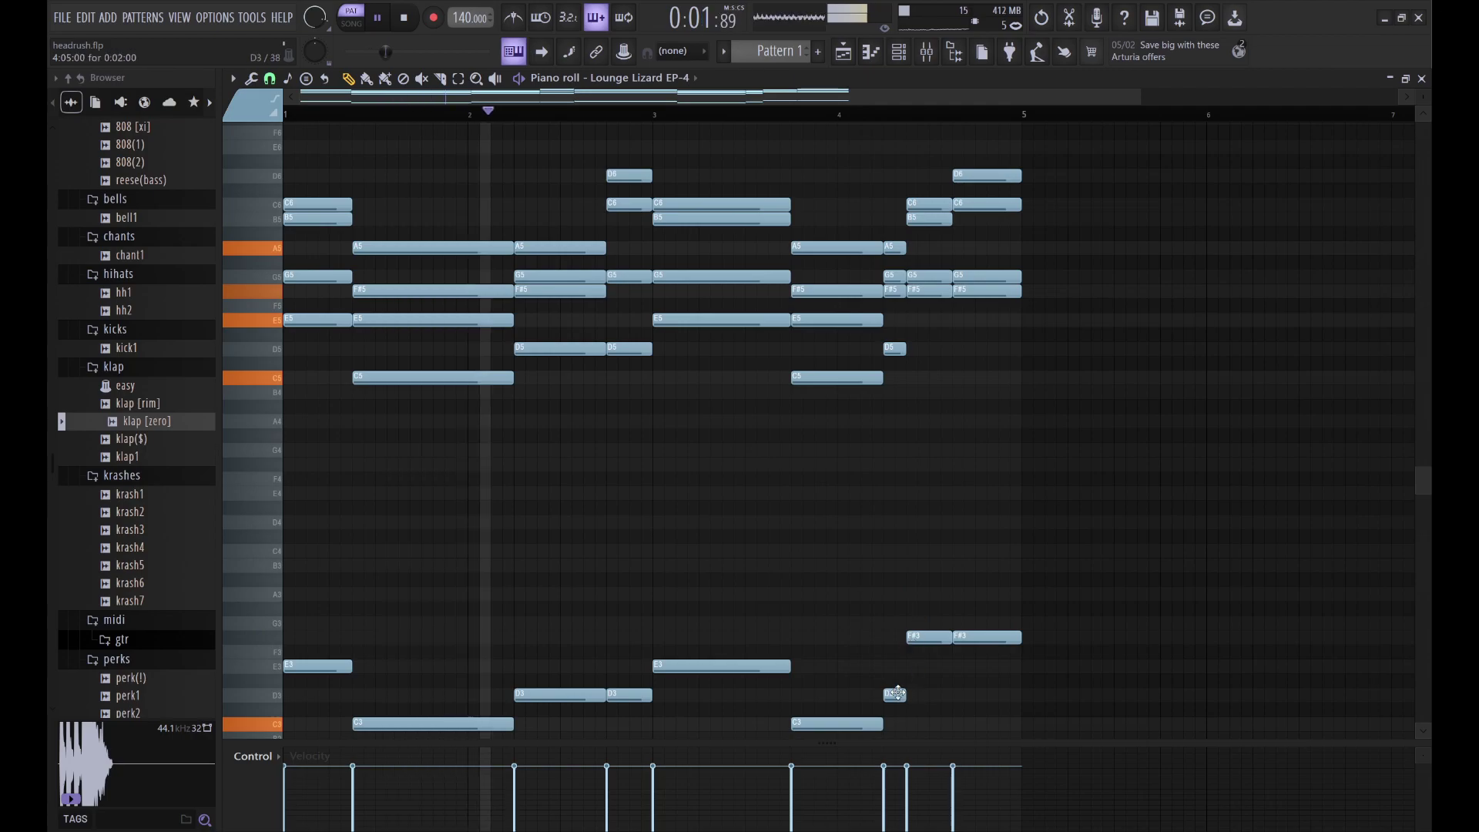
drag(901, 694, 927, 695)
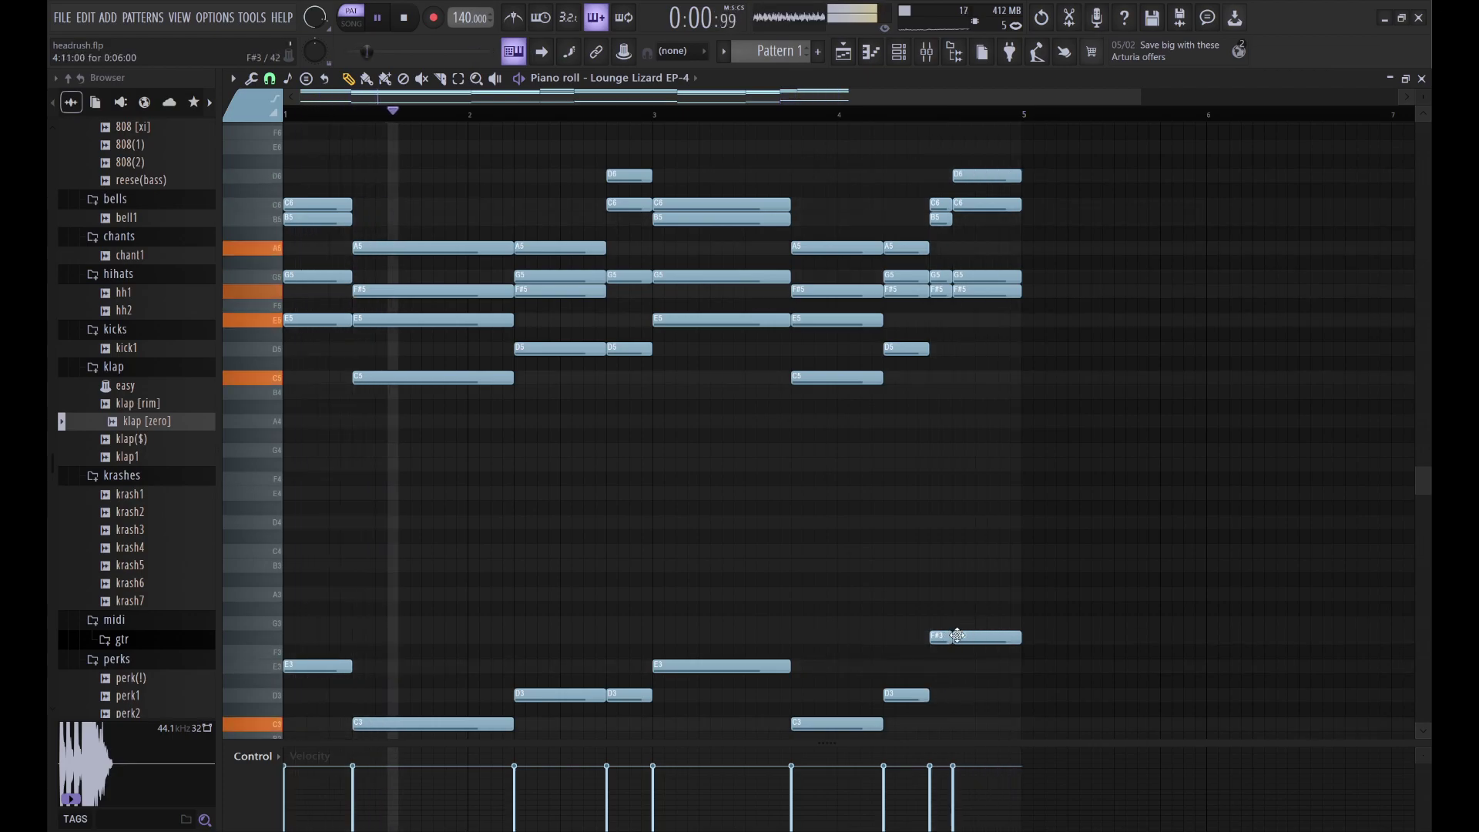
drag(948, 638, 971, 644)
key(ctrl+d)
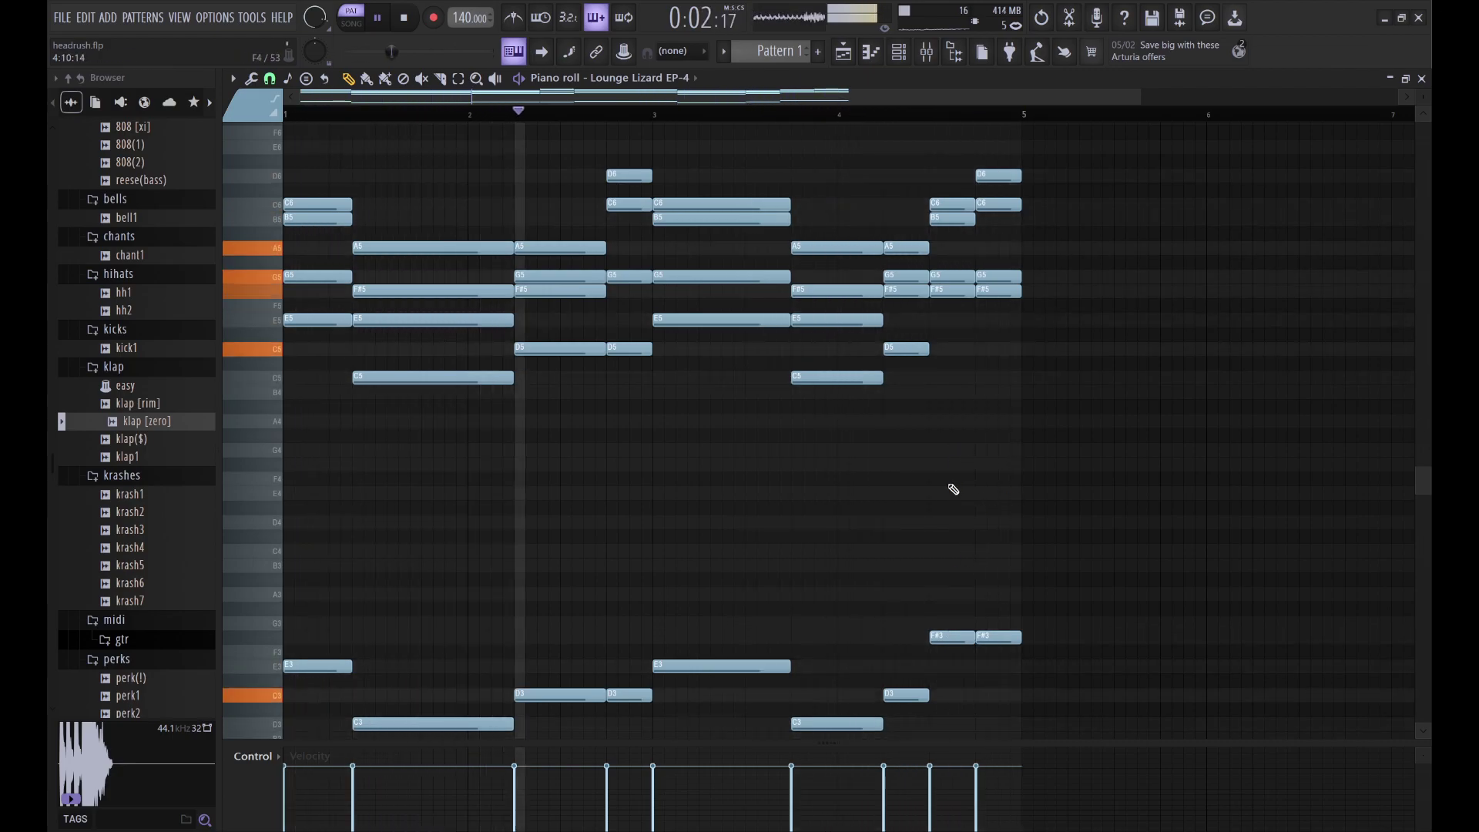
Step: Adjust the note velocities so the bass notes sit slightly above the upper chord notes
drag(1030, 574, 434, 644)
drag(403, 653, 264, 624)
scroll(494, 601, up, 5)
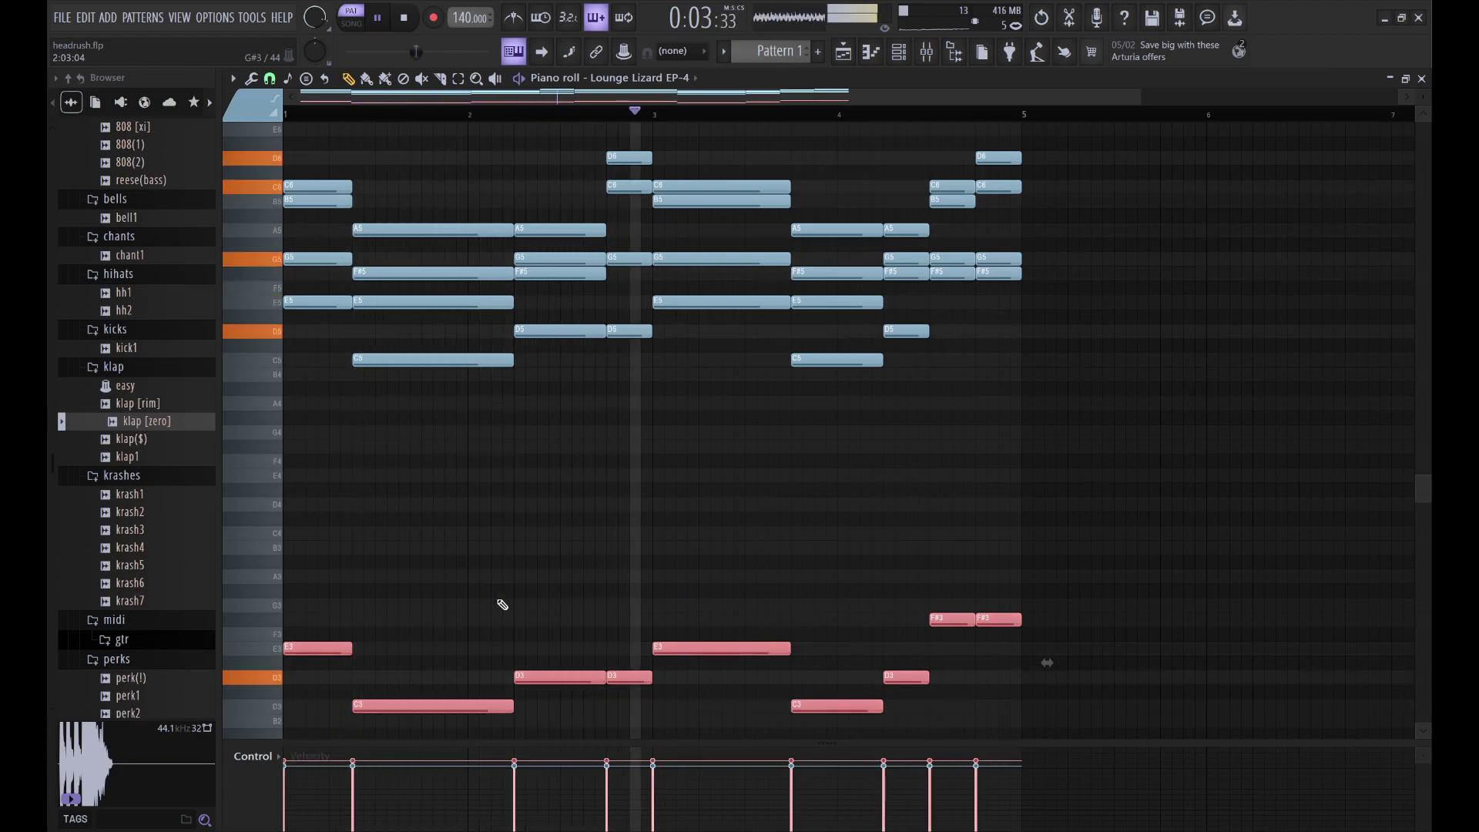
scroll(627, 578, up, 3)
drag(1031, 551, 281, 248)
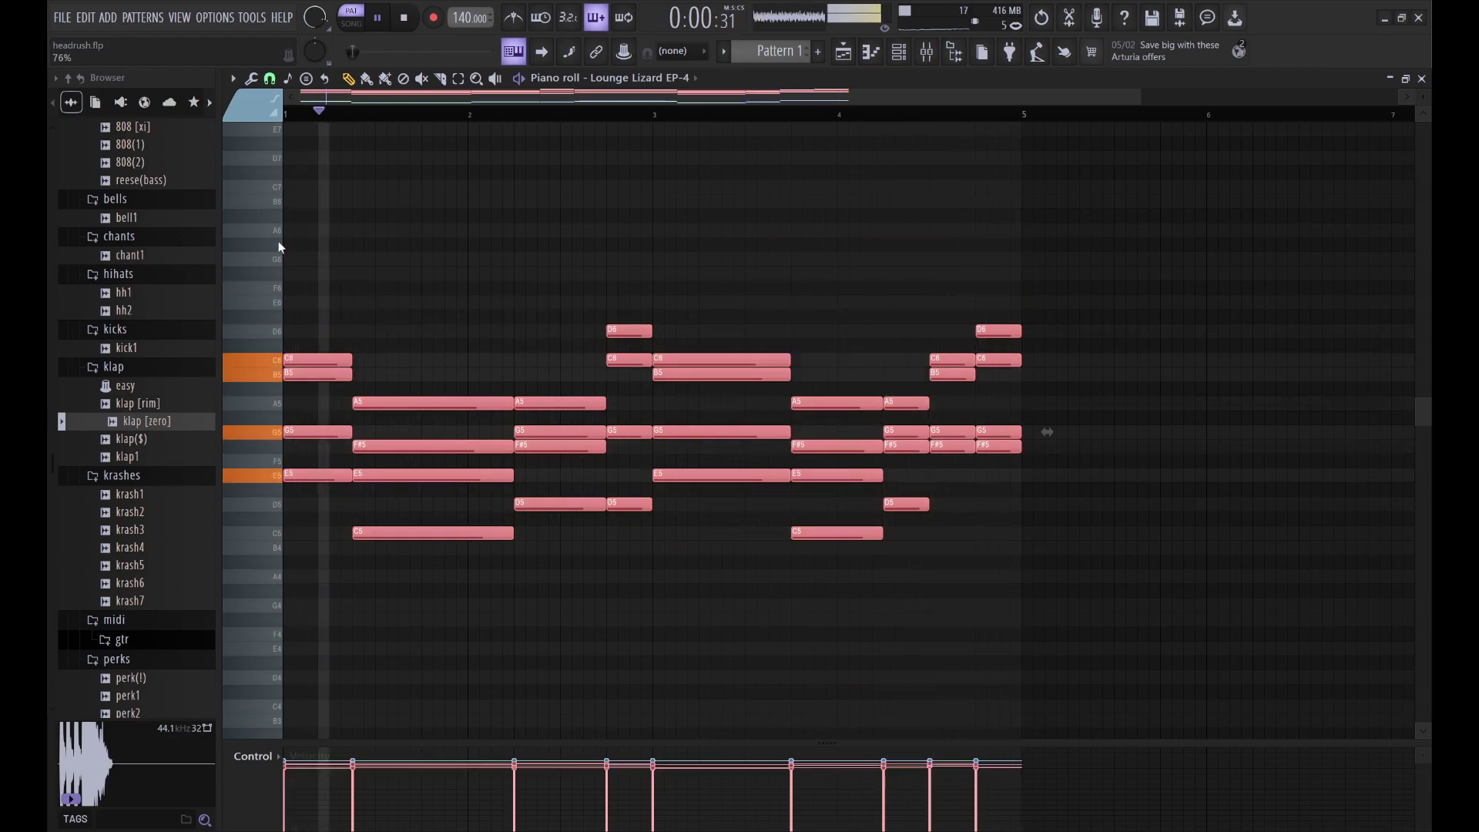
click(677, 614)
Step: Add six-step melody notes D6, E6, D6, C6 and B5 at steps 3, 5, 11, 13 and 15 of bar 1
click(311, 331)
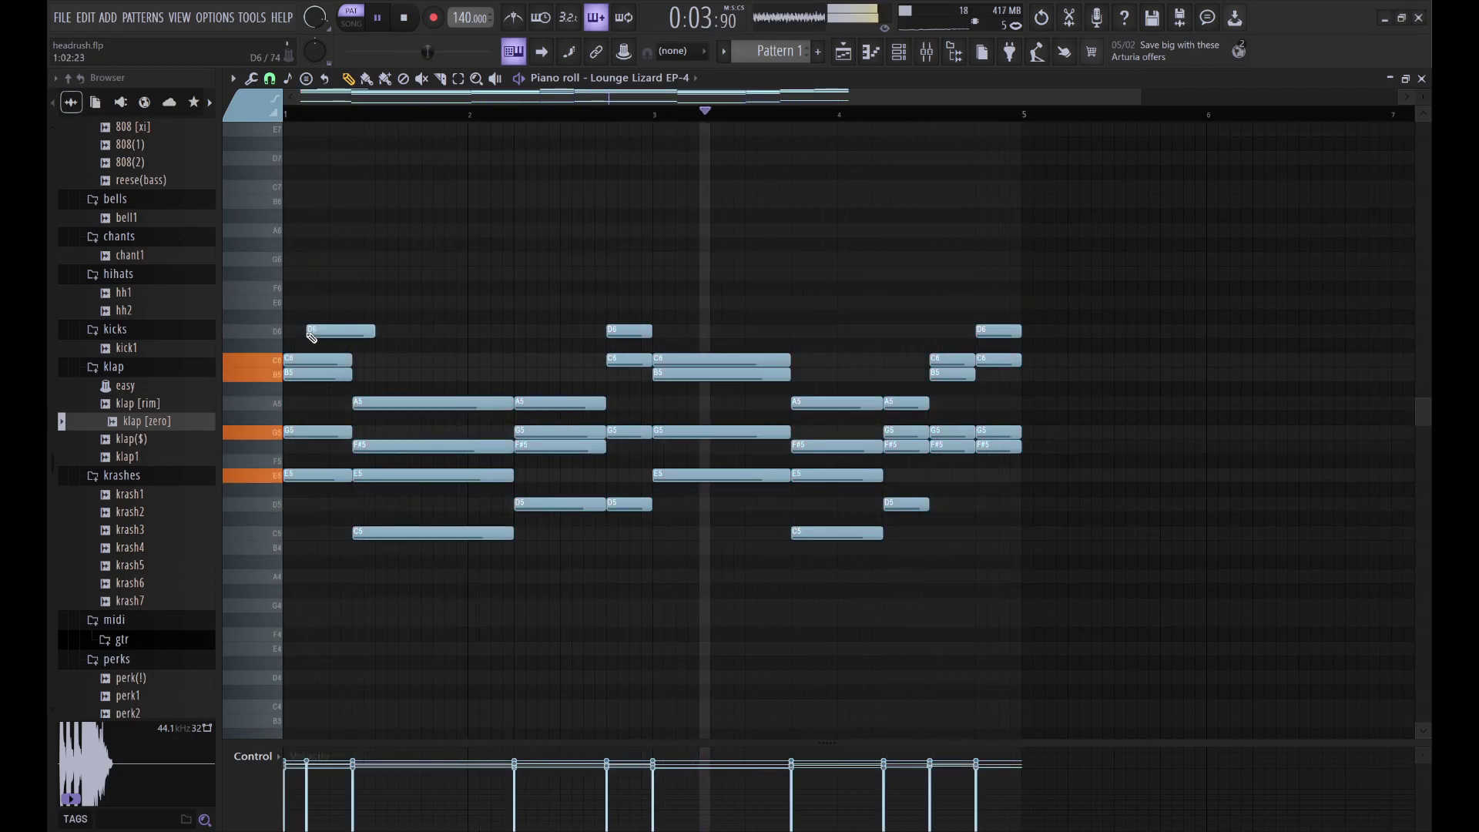
click(331, 303)
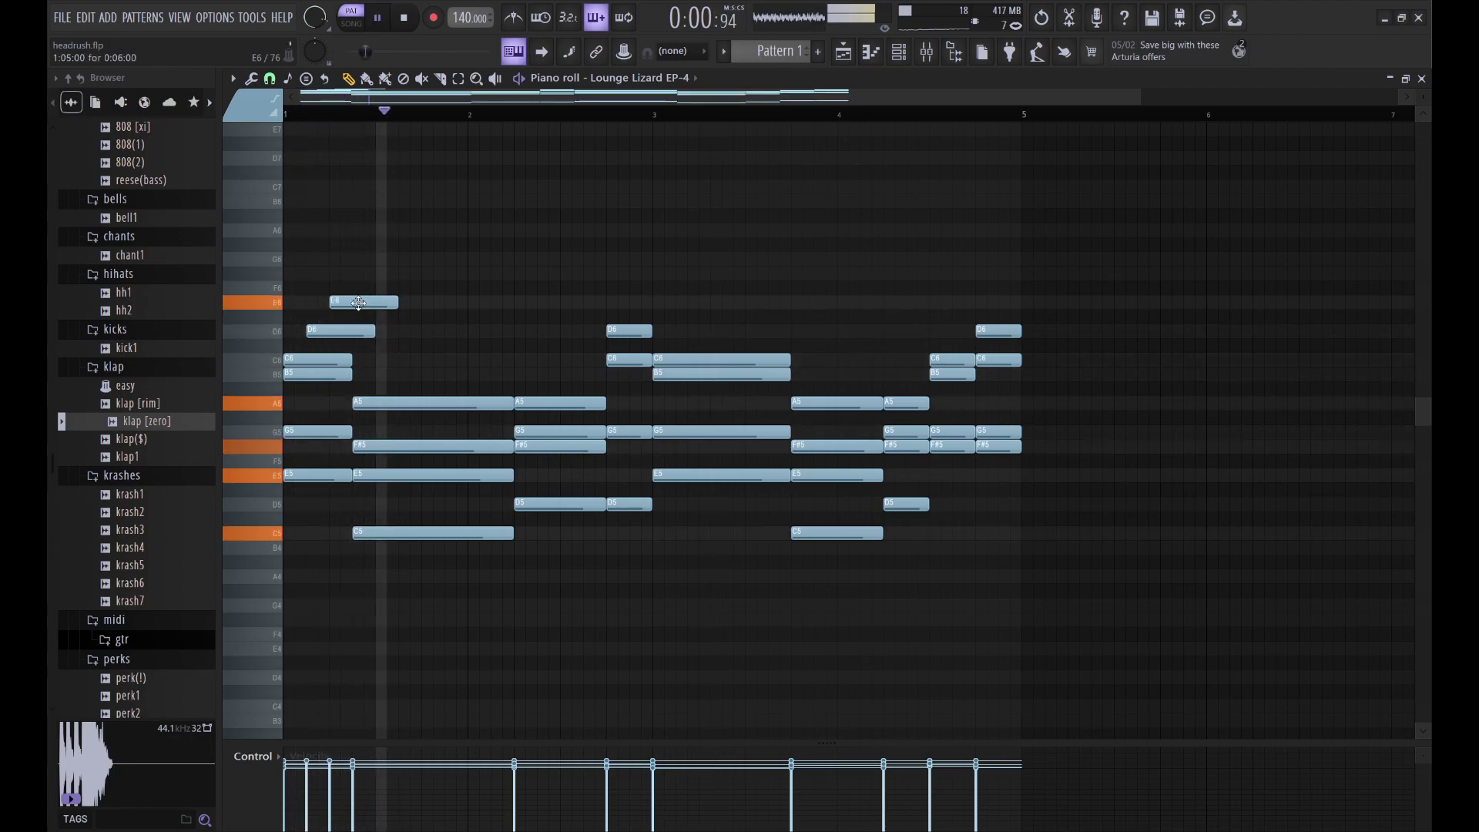
click(404, 331)
key(space)
key(space)
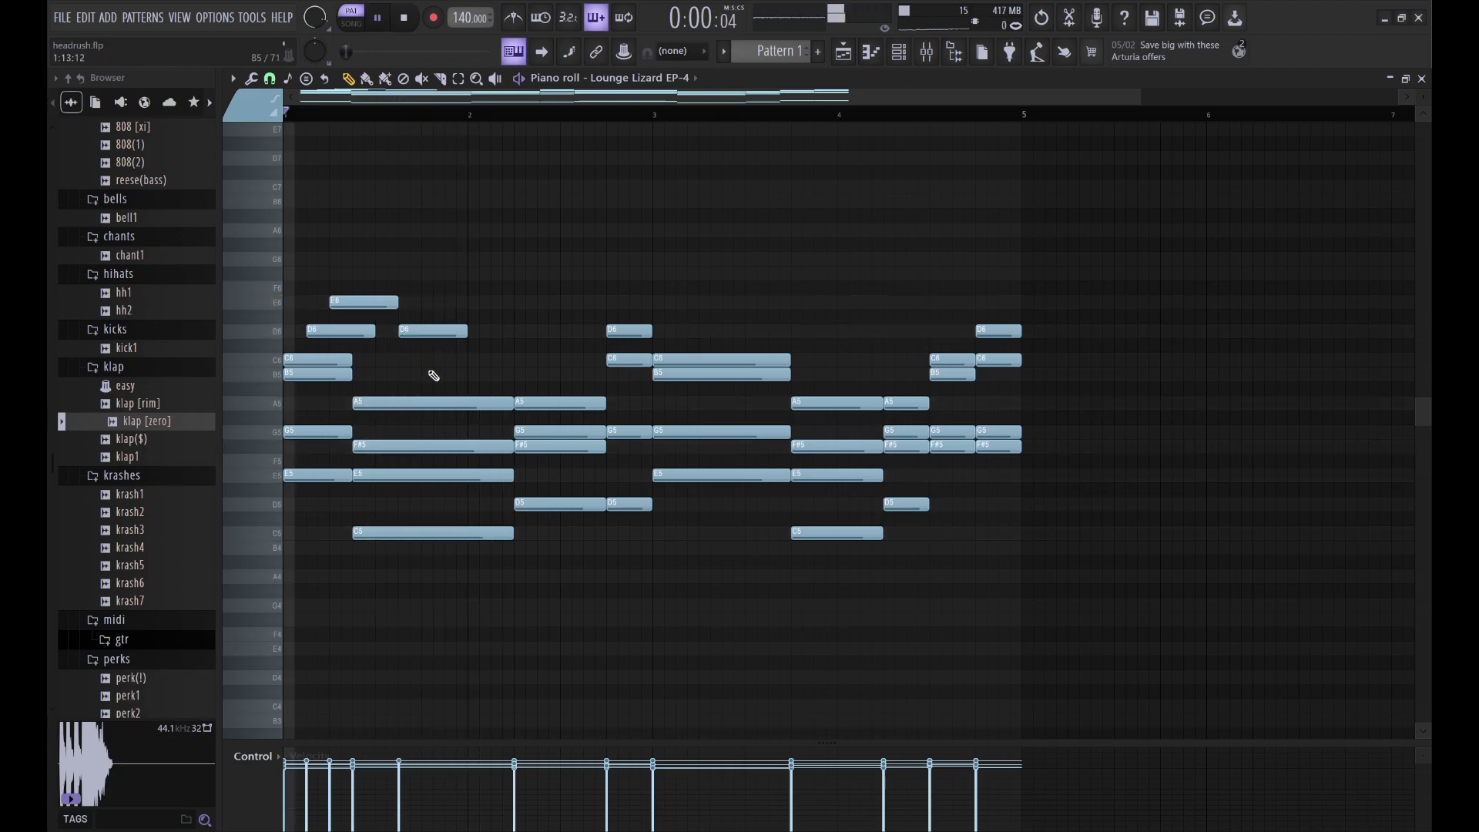
click(425, 360)
click(452, 374)
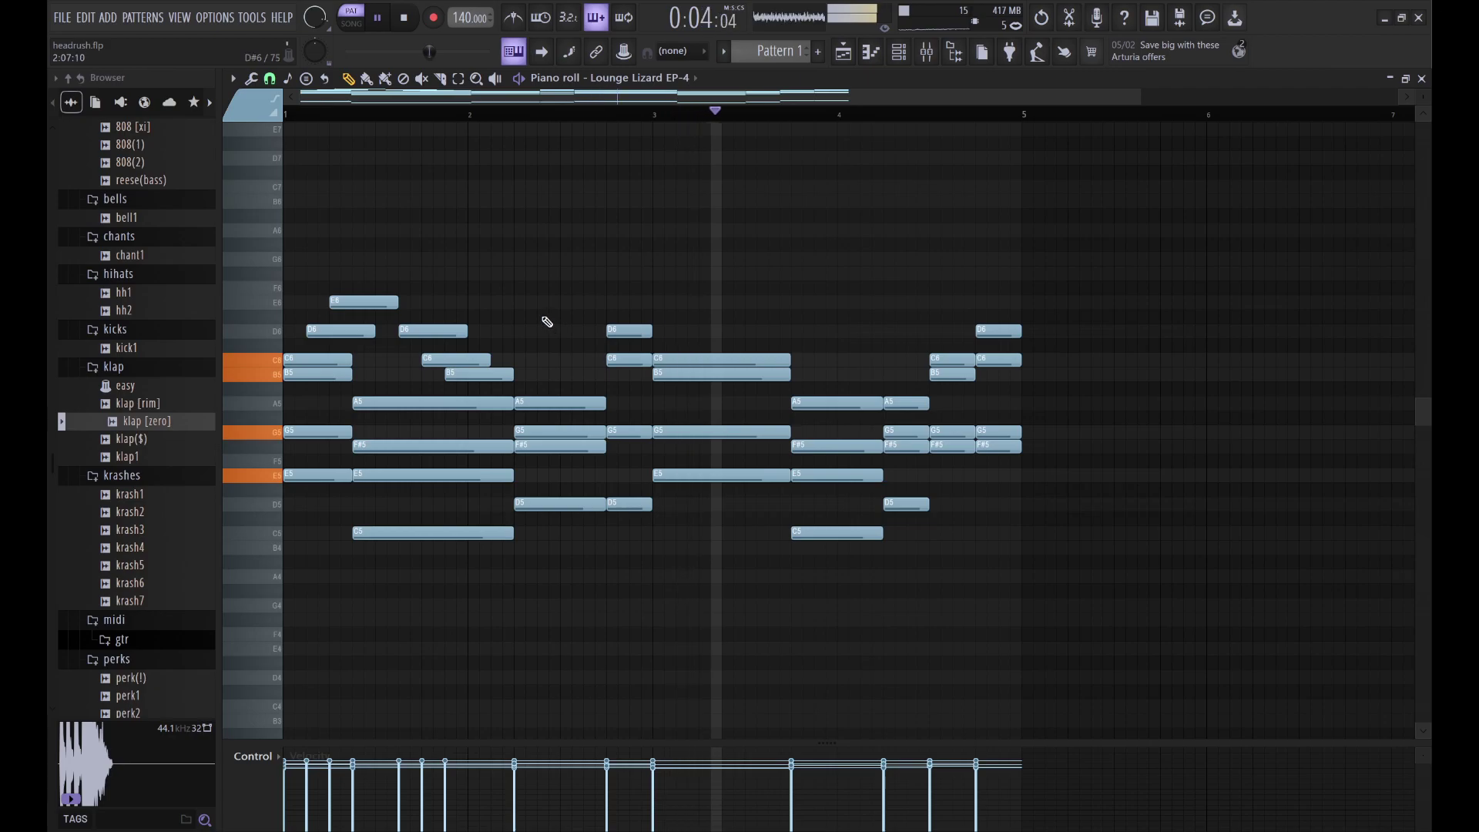
Step: Build a slide at step 7 of bar 2 from a very short E6 grace note into an F#6 that ends with step 12
click(558, 301)
ctrl+click(562, 301)
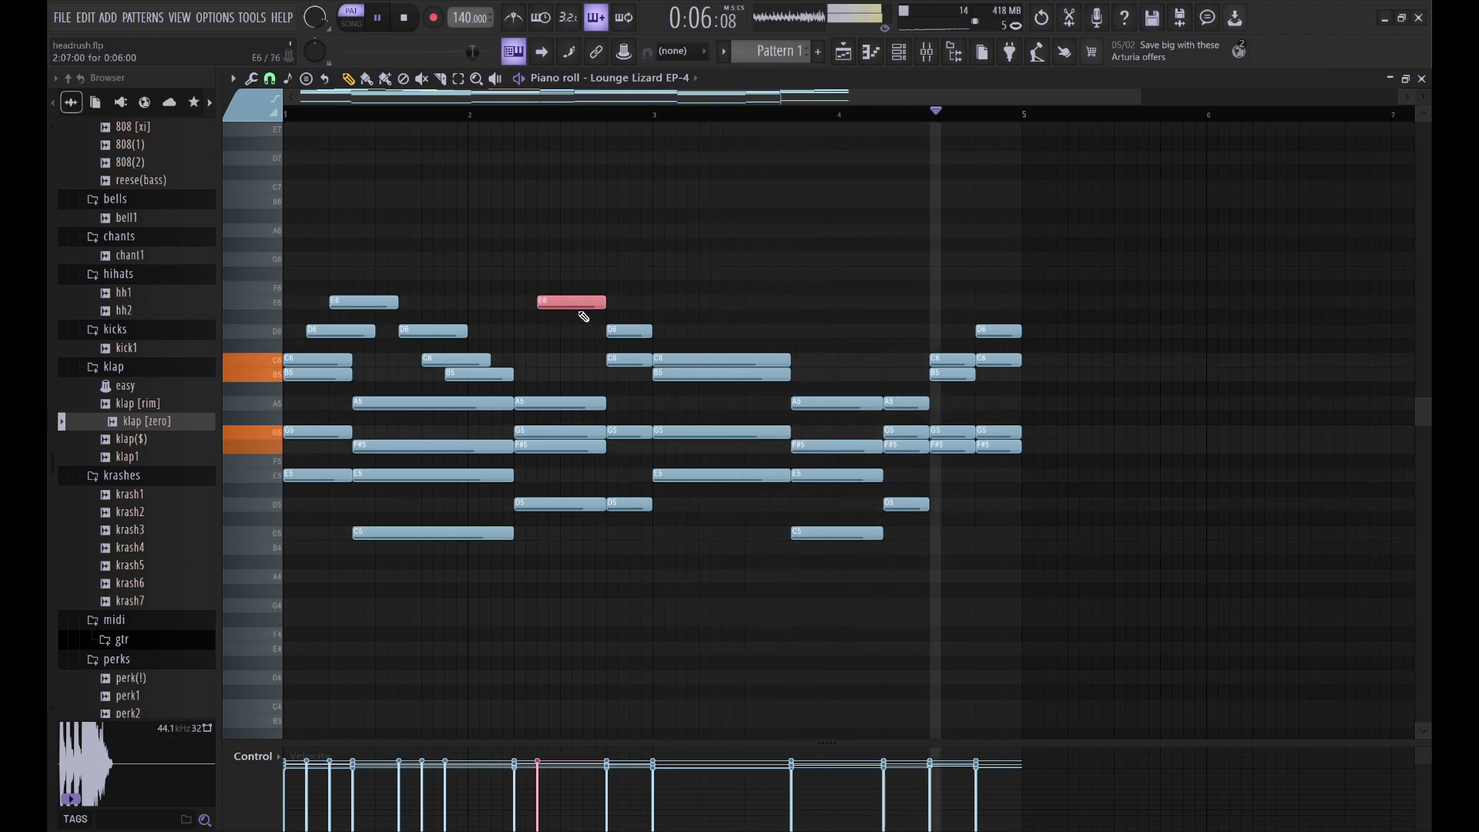
click(271, 79)
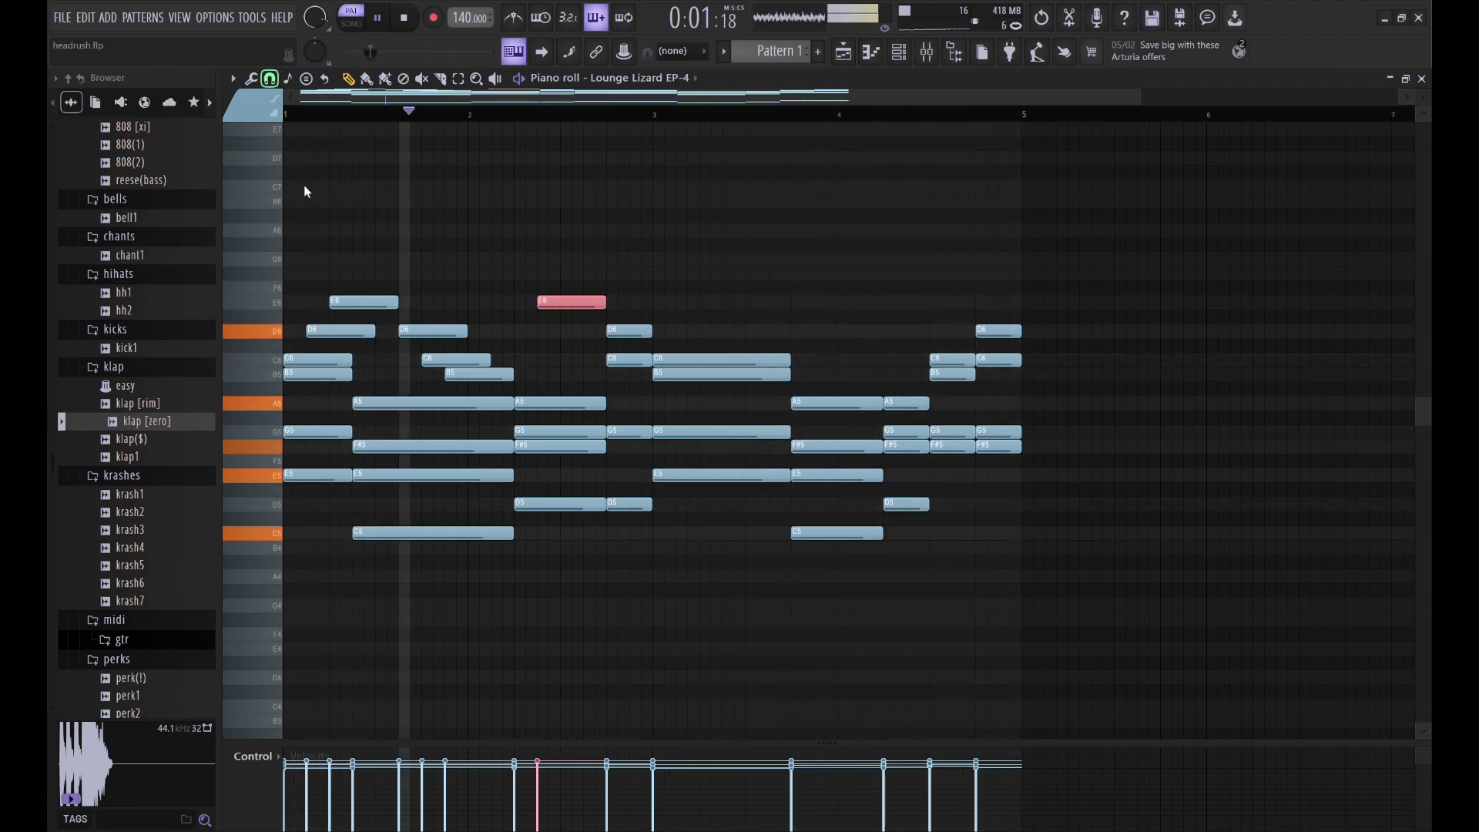
drag(606, 304, 472, 313)
key(shift+Up)
key(space)
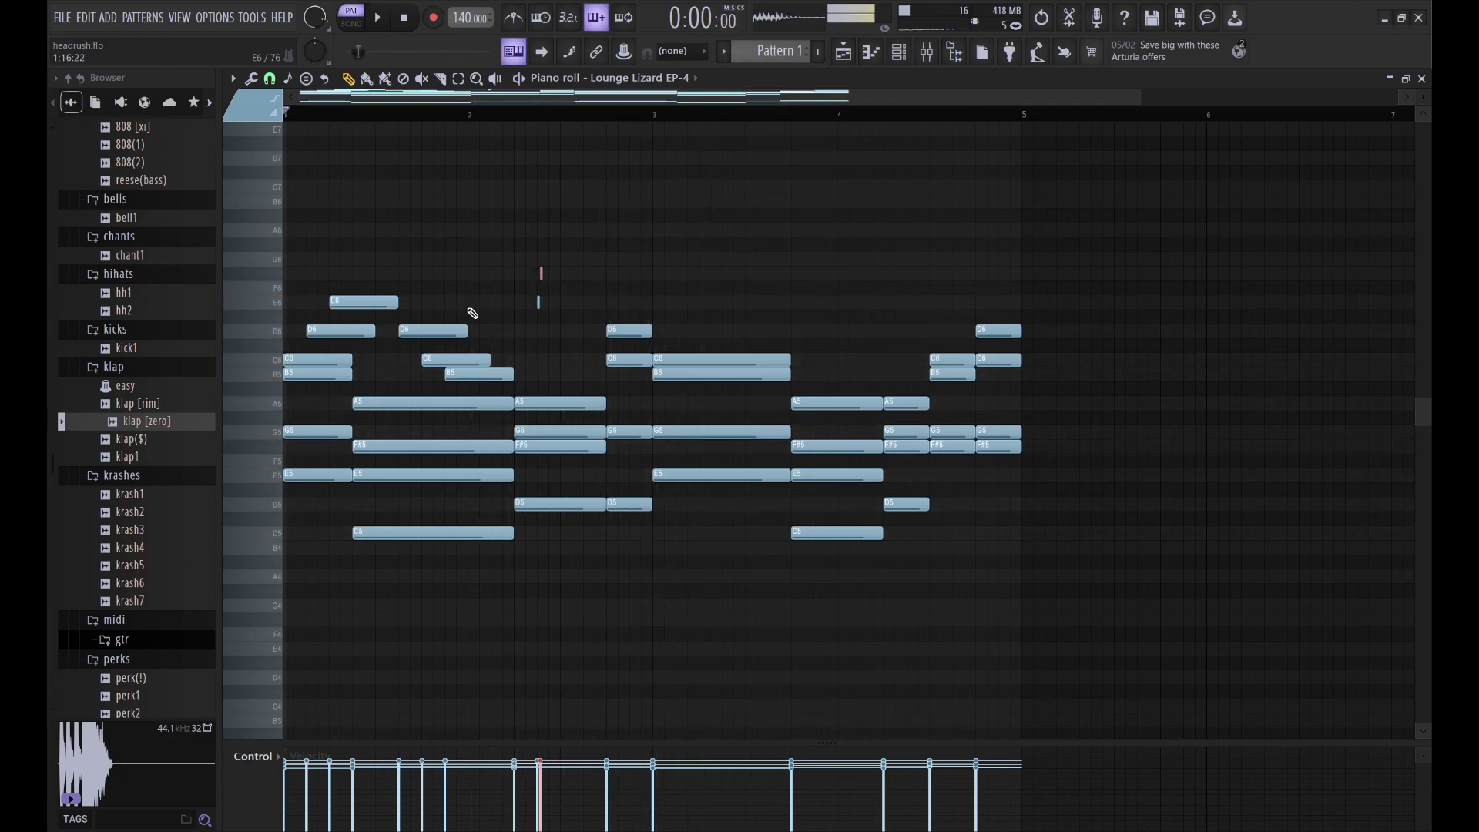
key(space)
drag(600, 274, 606, 276)
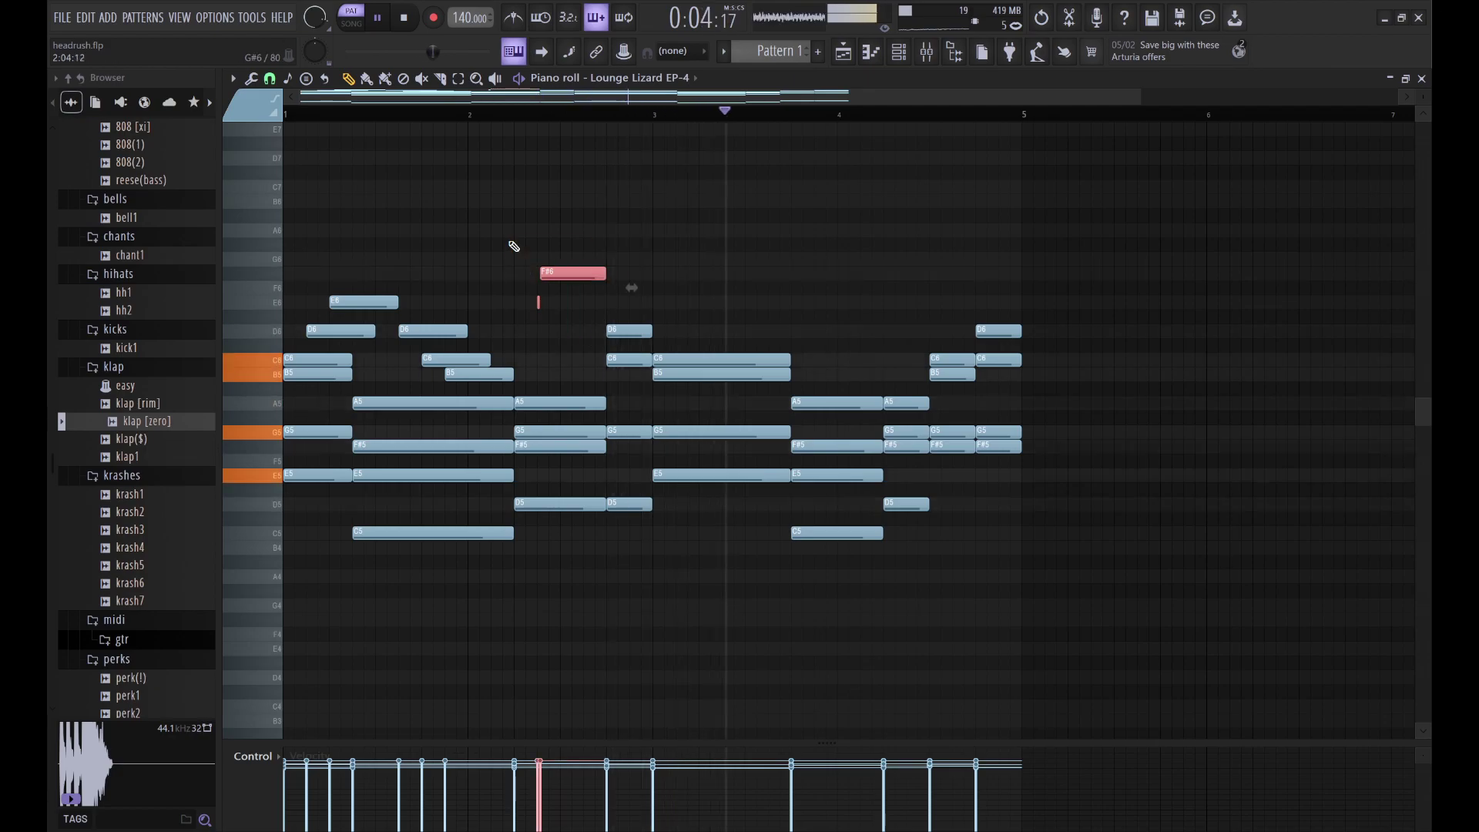
Step: Copy the grace-note slide to step 15 of bar 2 and tune it as D#6 into E6
drag(576, 268, 665, 306)
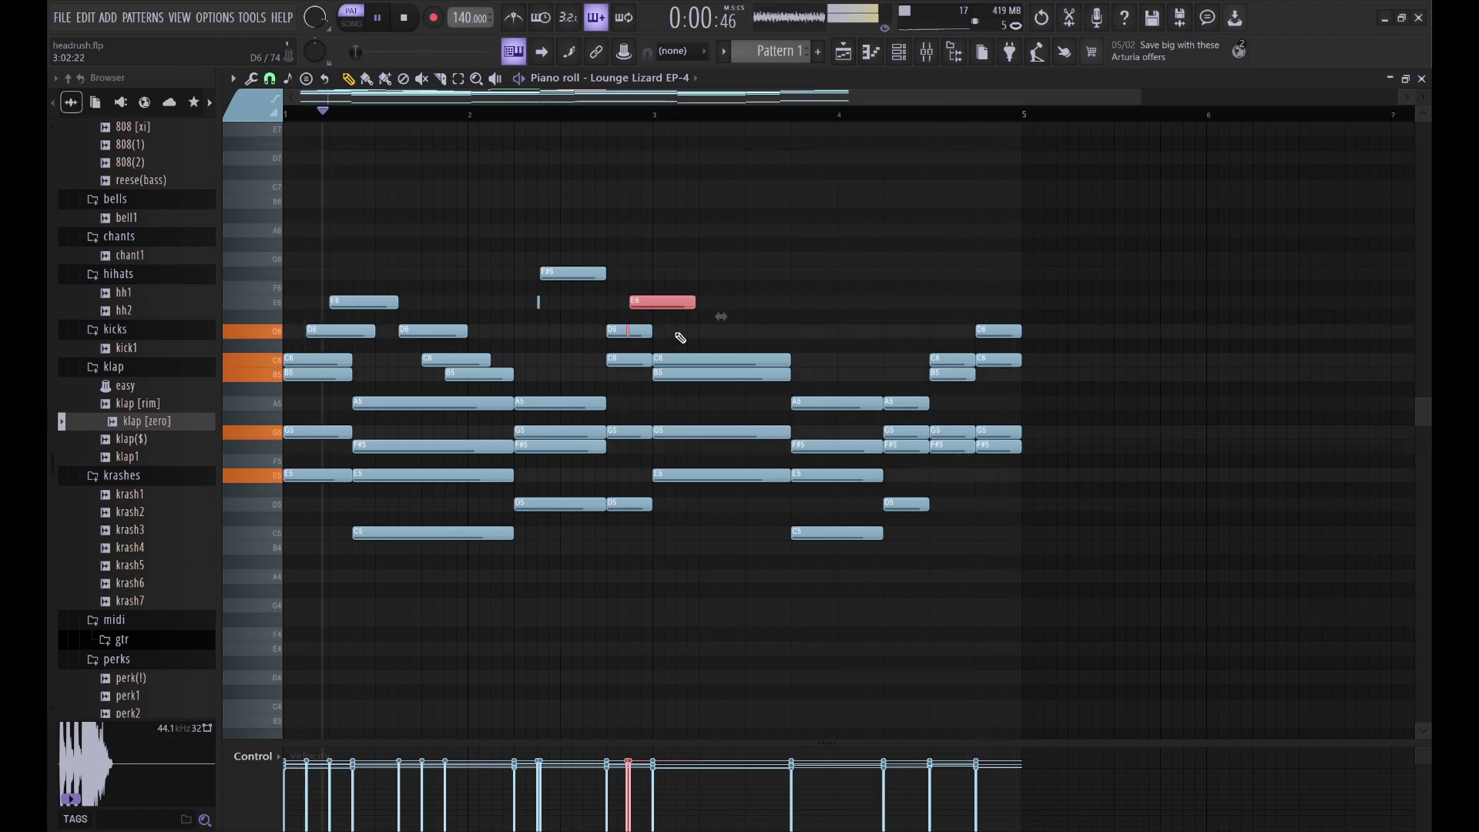
key(shift+Up)
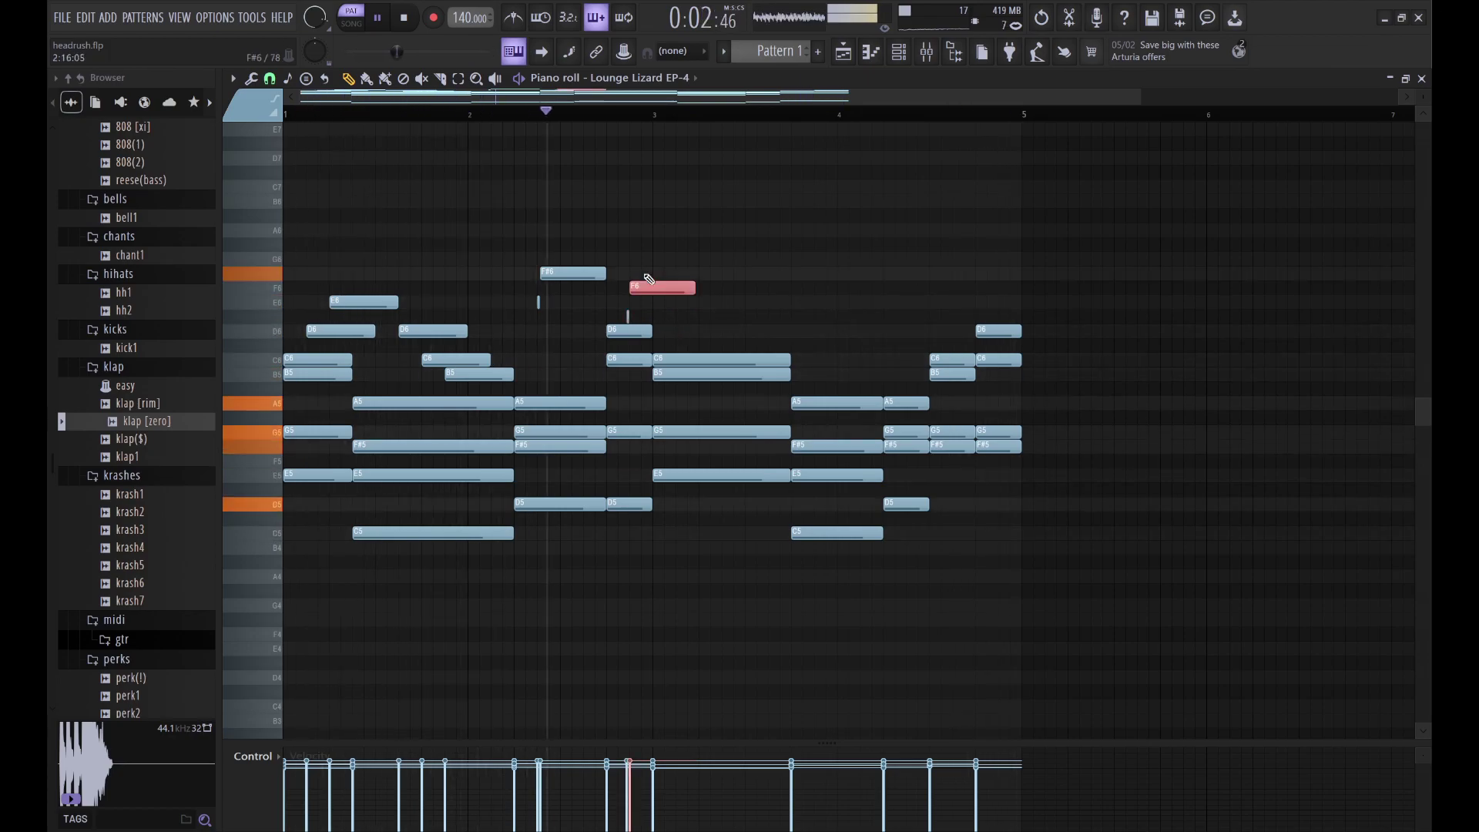
key(shift+Down)
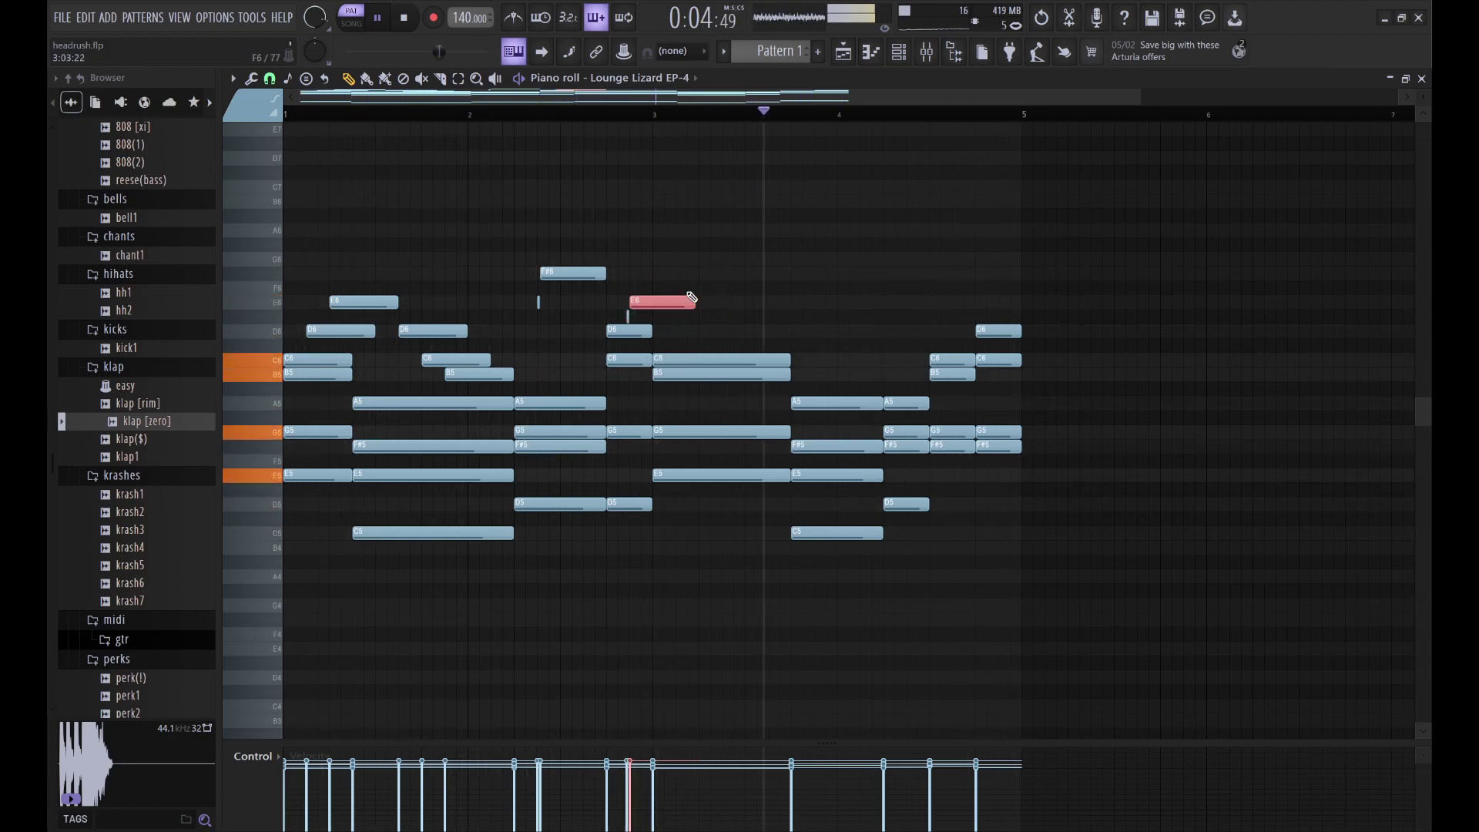
Step: Add melody notes D6, E6 and F#6 at steps 5, 7 and 11 of bar 3
click(740, 330)
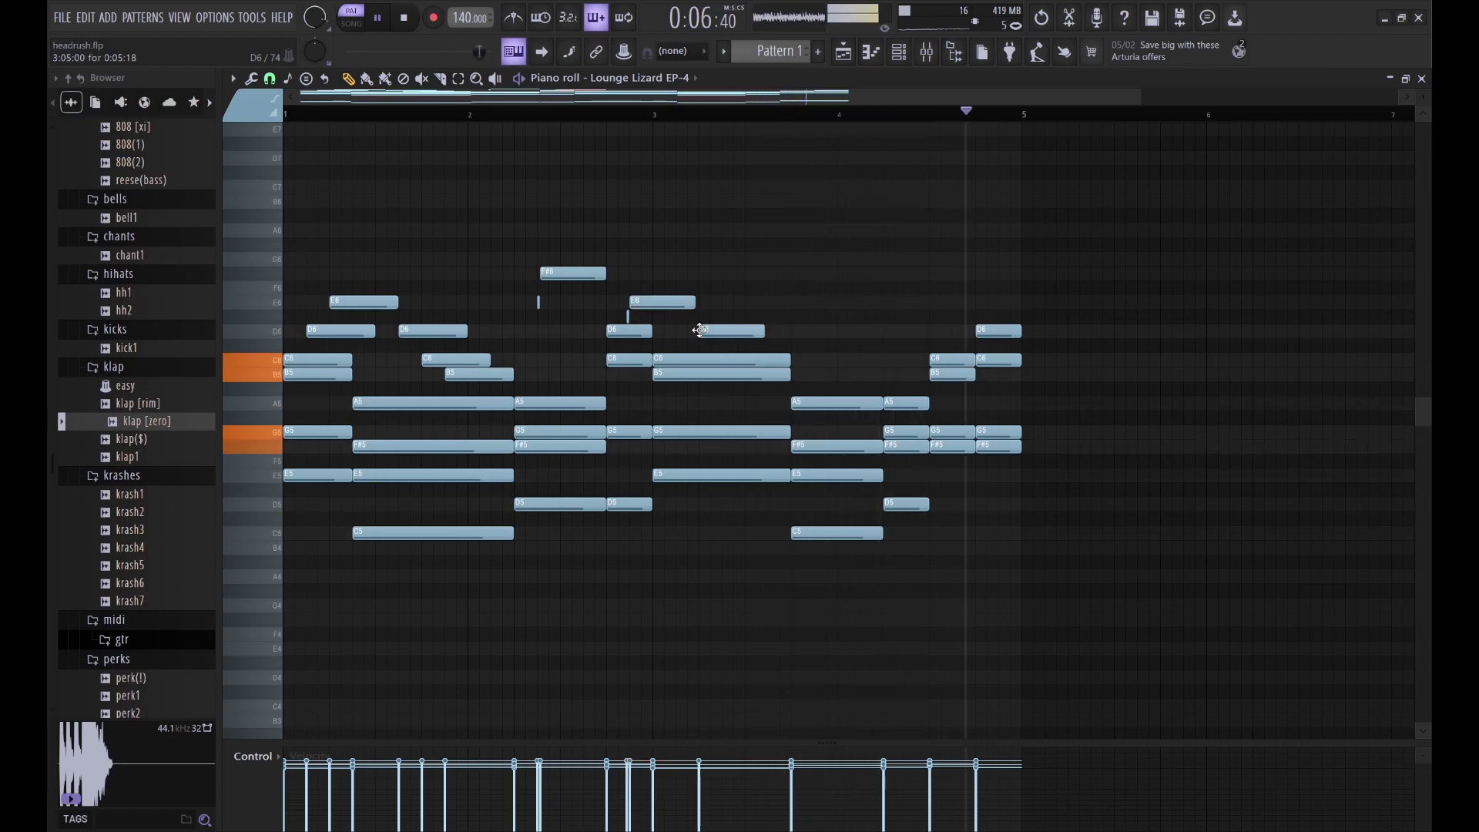
click(728, 305)
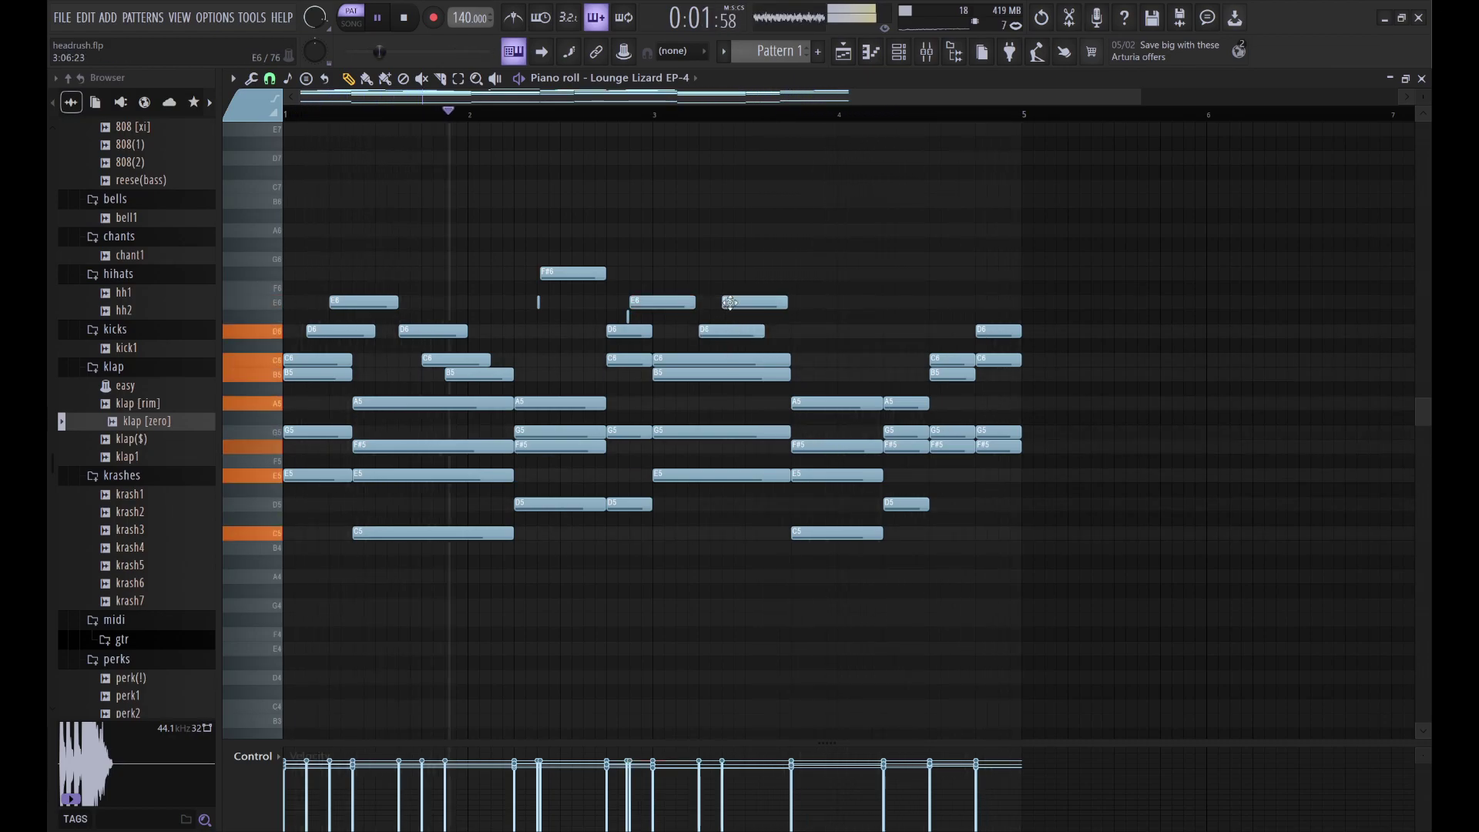
click(768, 275)
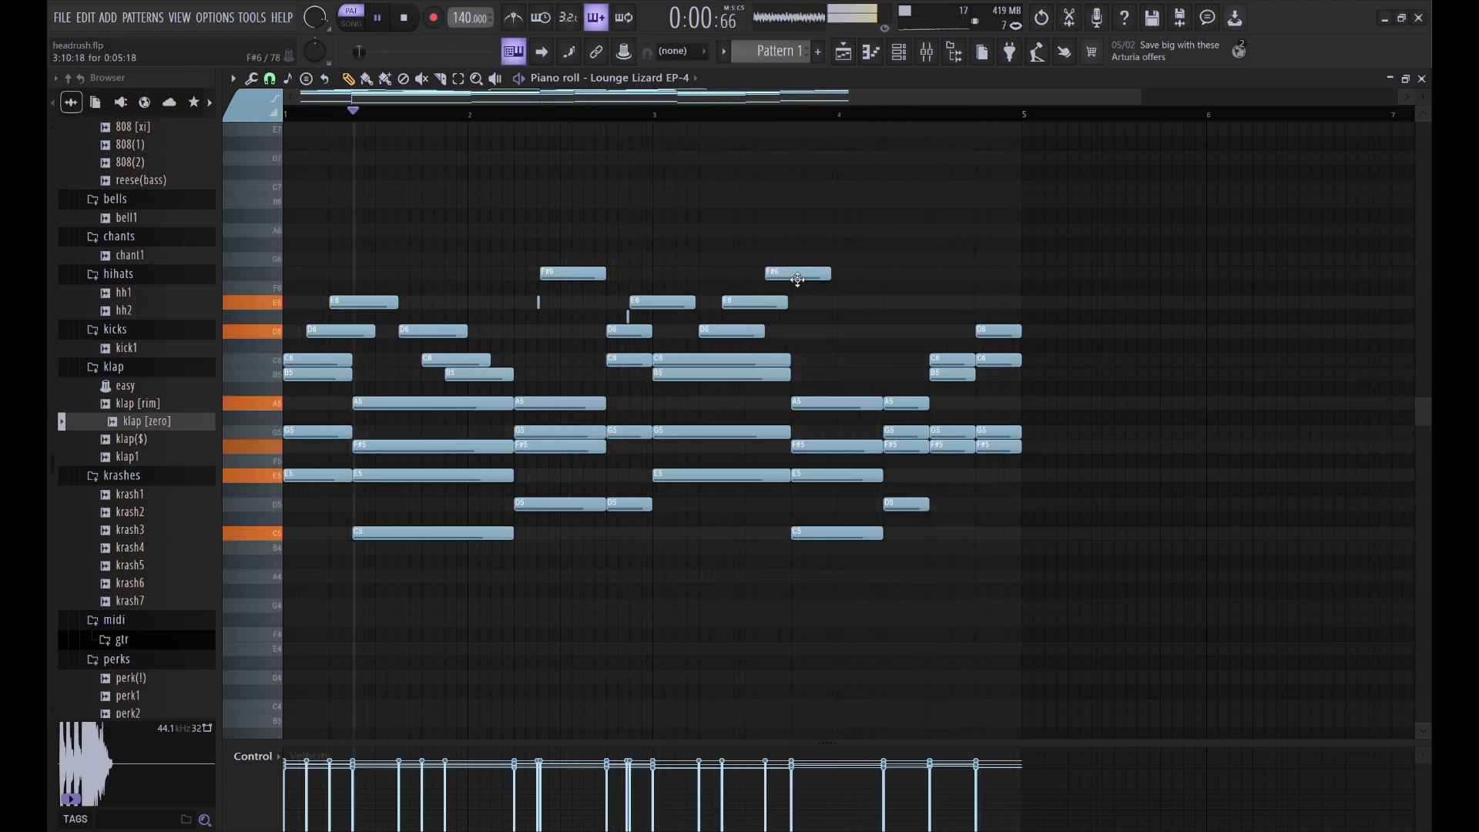
drag(797, 280, 800, 279)
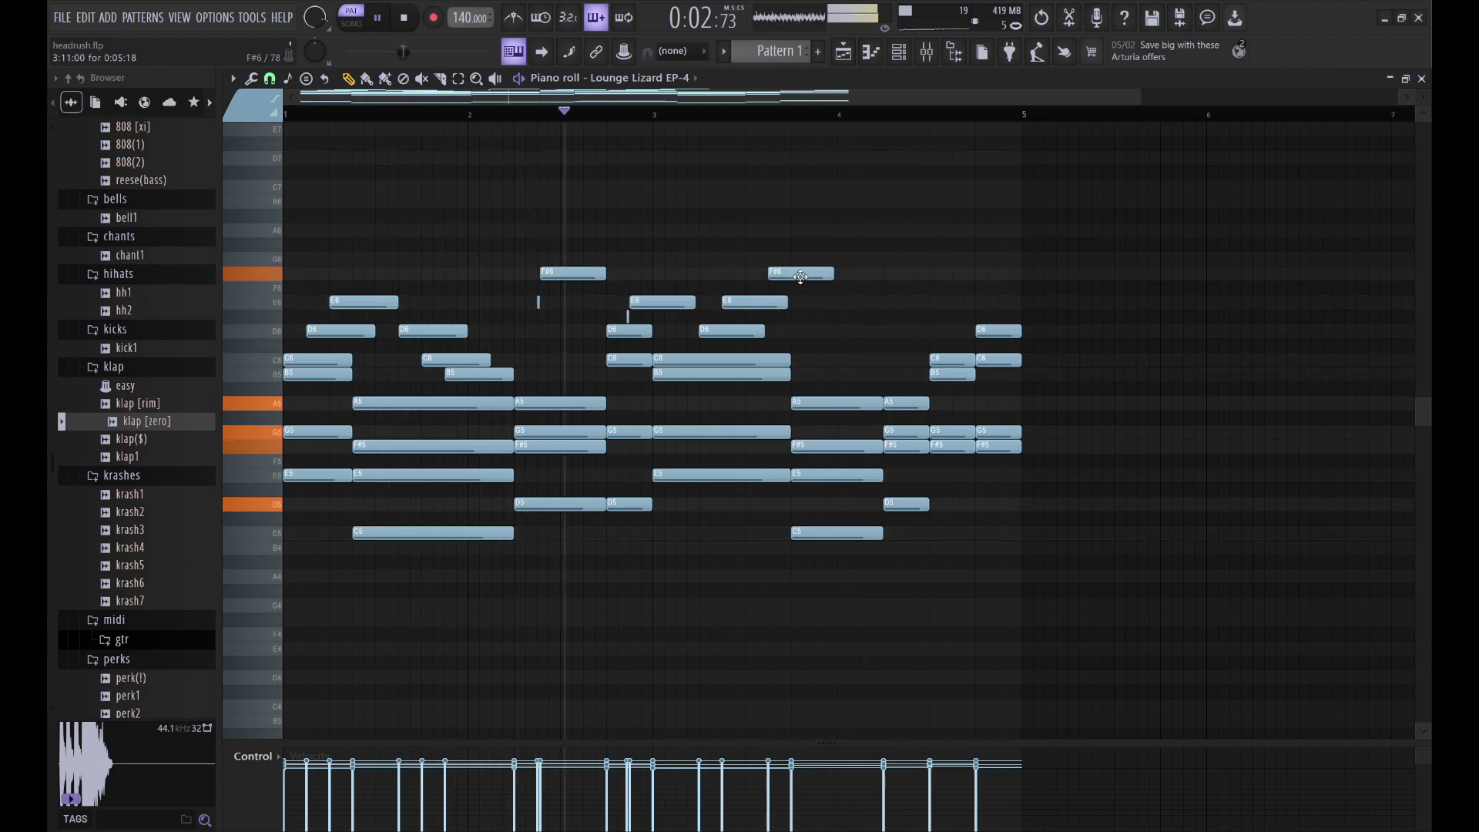
Step: Copy the D#6-to-E6 slide to about step 3 of bar 4 and lower it two semitones
mouse_move(668, 325)
mouse_down()
mouse_move(607, 297)
mouse_move(882, 294)
mouse_up()
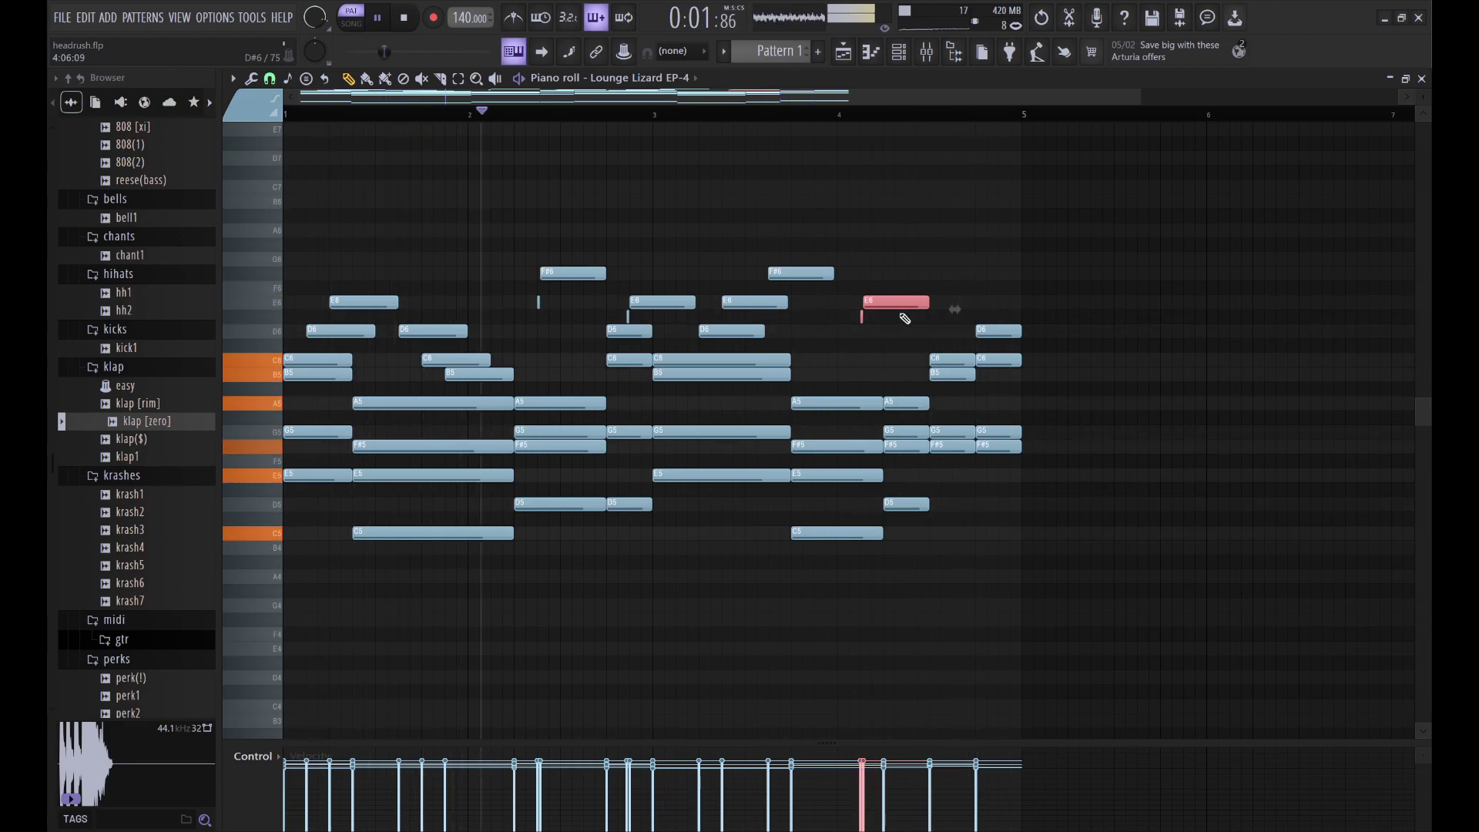
key(shift+Down)
key(shift+Down)
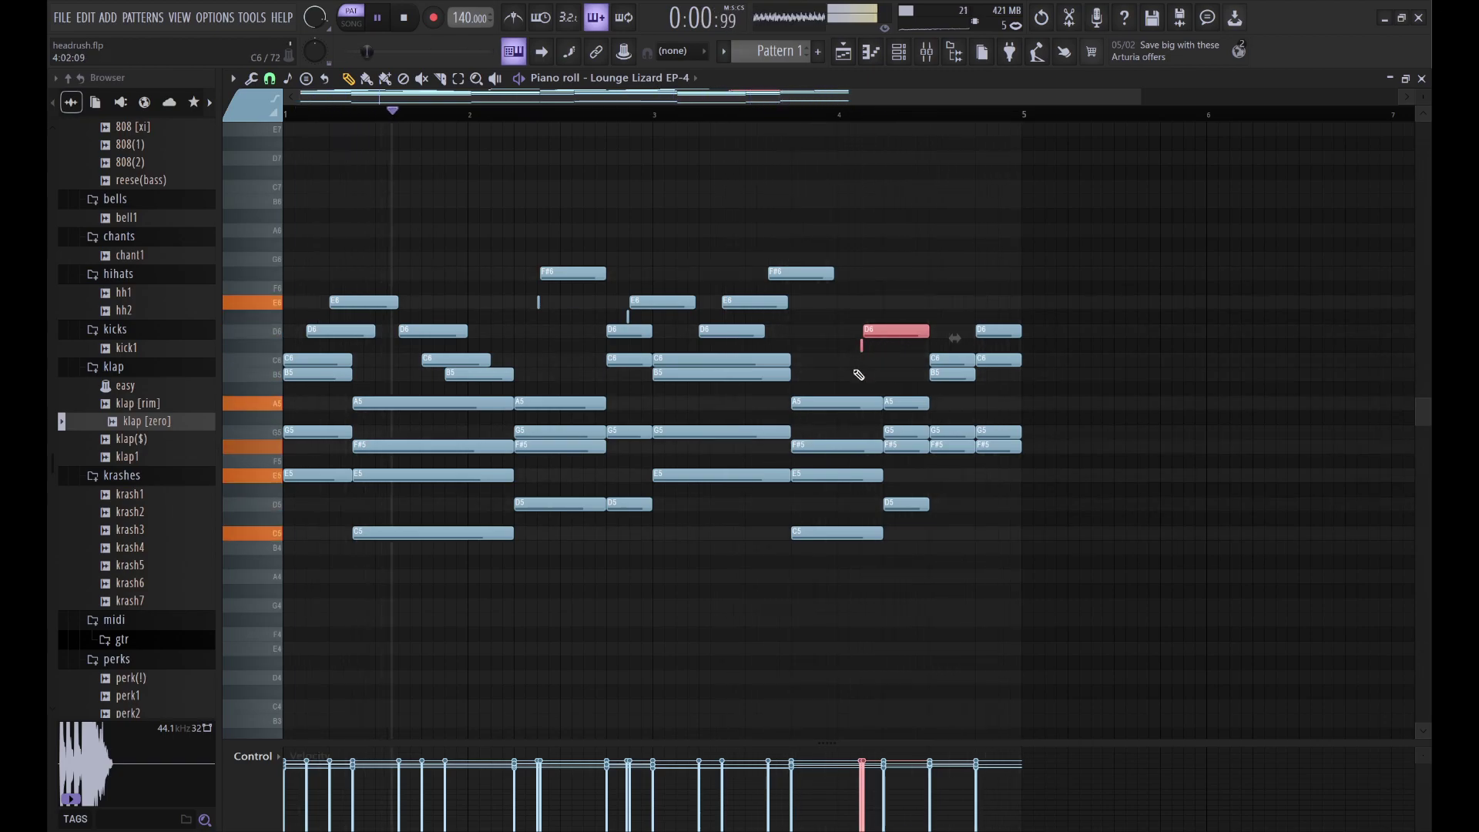
Step: Add a C6 at step 15 of bar 3 and a B5 at the start of bar 4, shortening both to about two steps
click(819, 362)
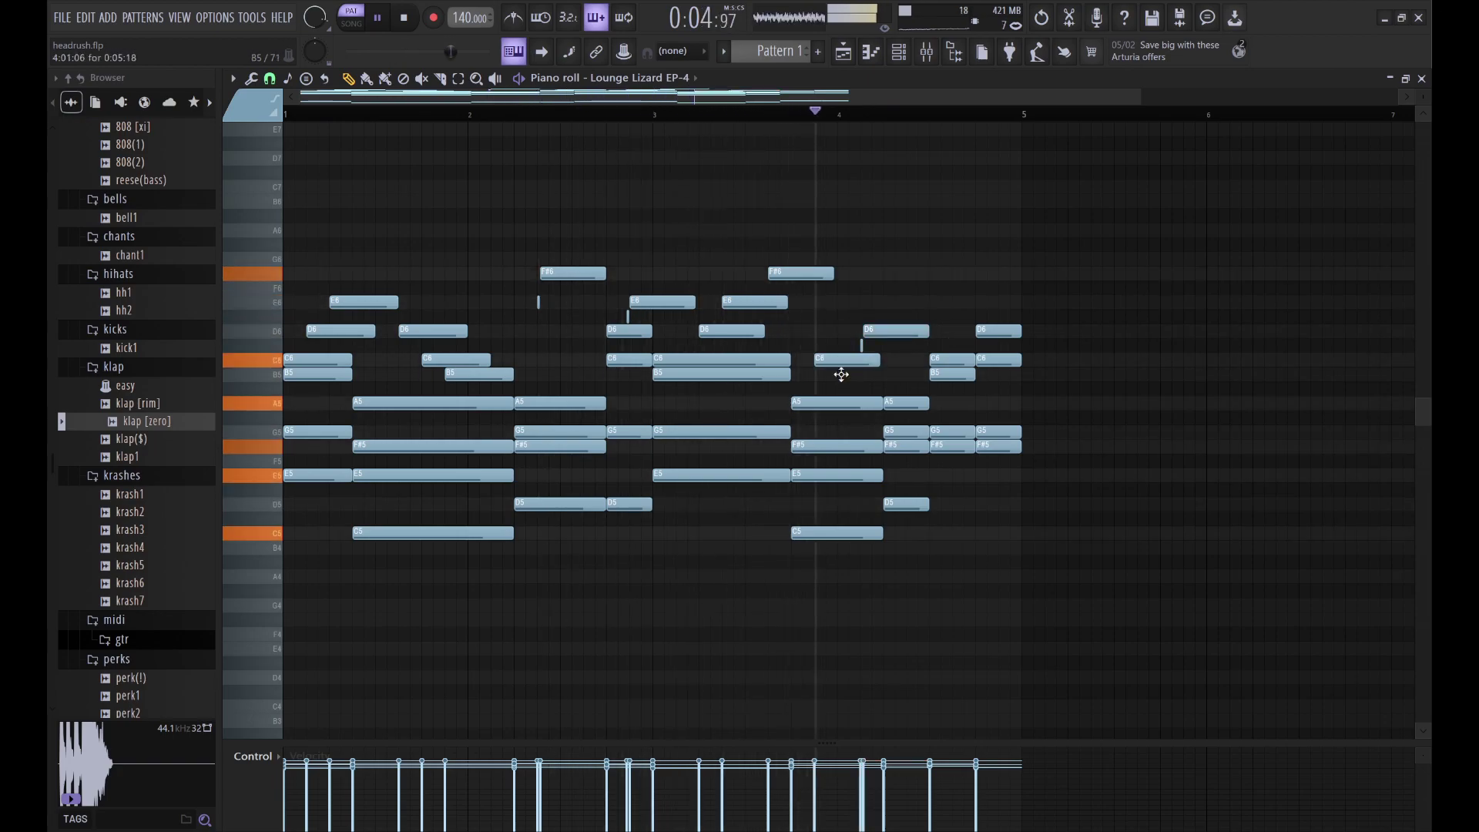
click(841, 375)
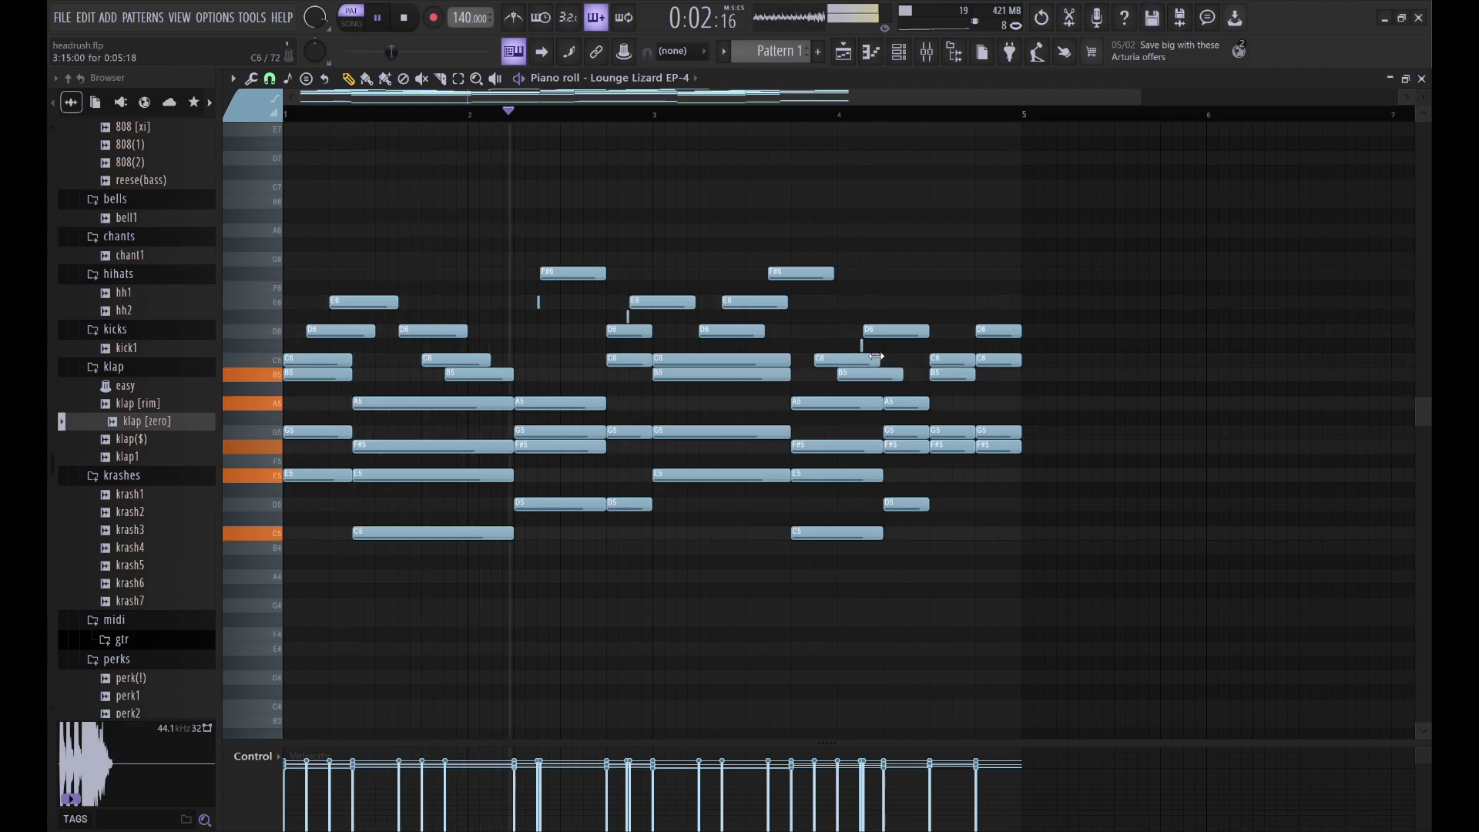
drag(878, 356, 840, 357)
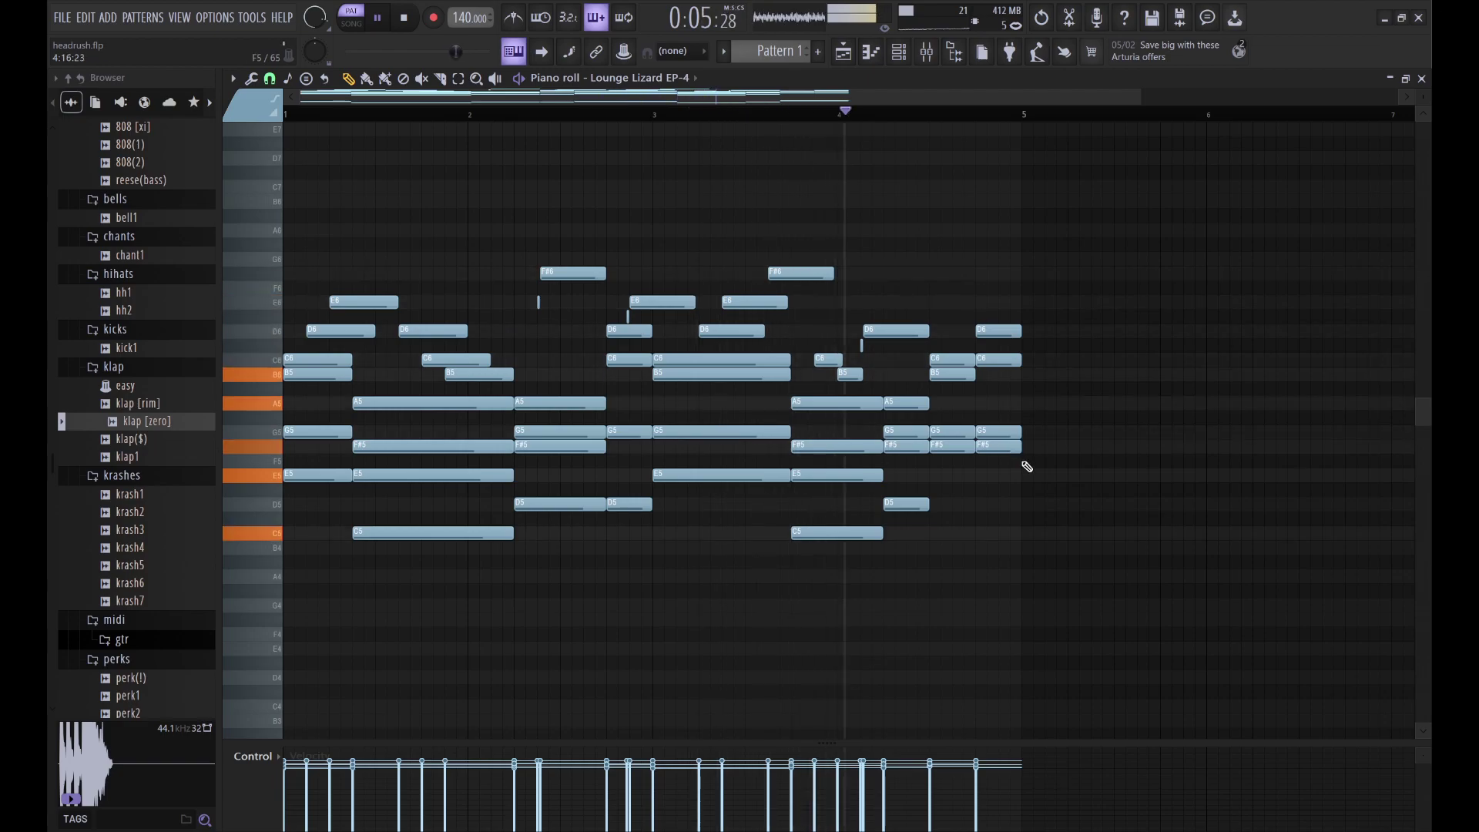
Step: Paste a copy of the piano notes into the first Sampler channel and solo the Lounge Lizard EP-4 channel, stopping playback
click(898, 51)
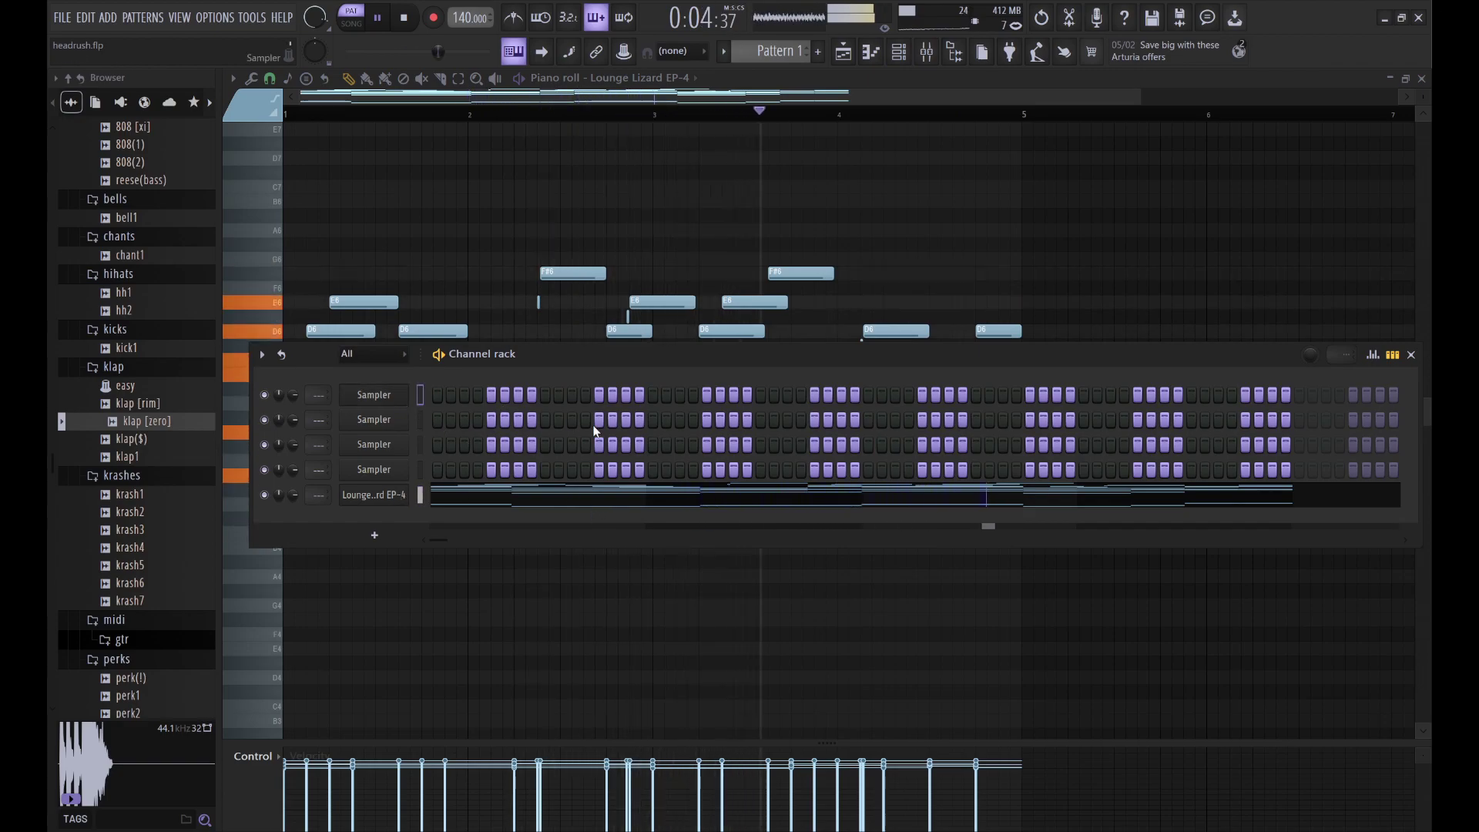
key(ctrl+v)
right_click(264, 494)
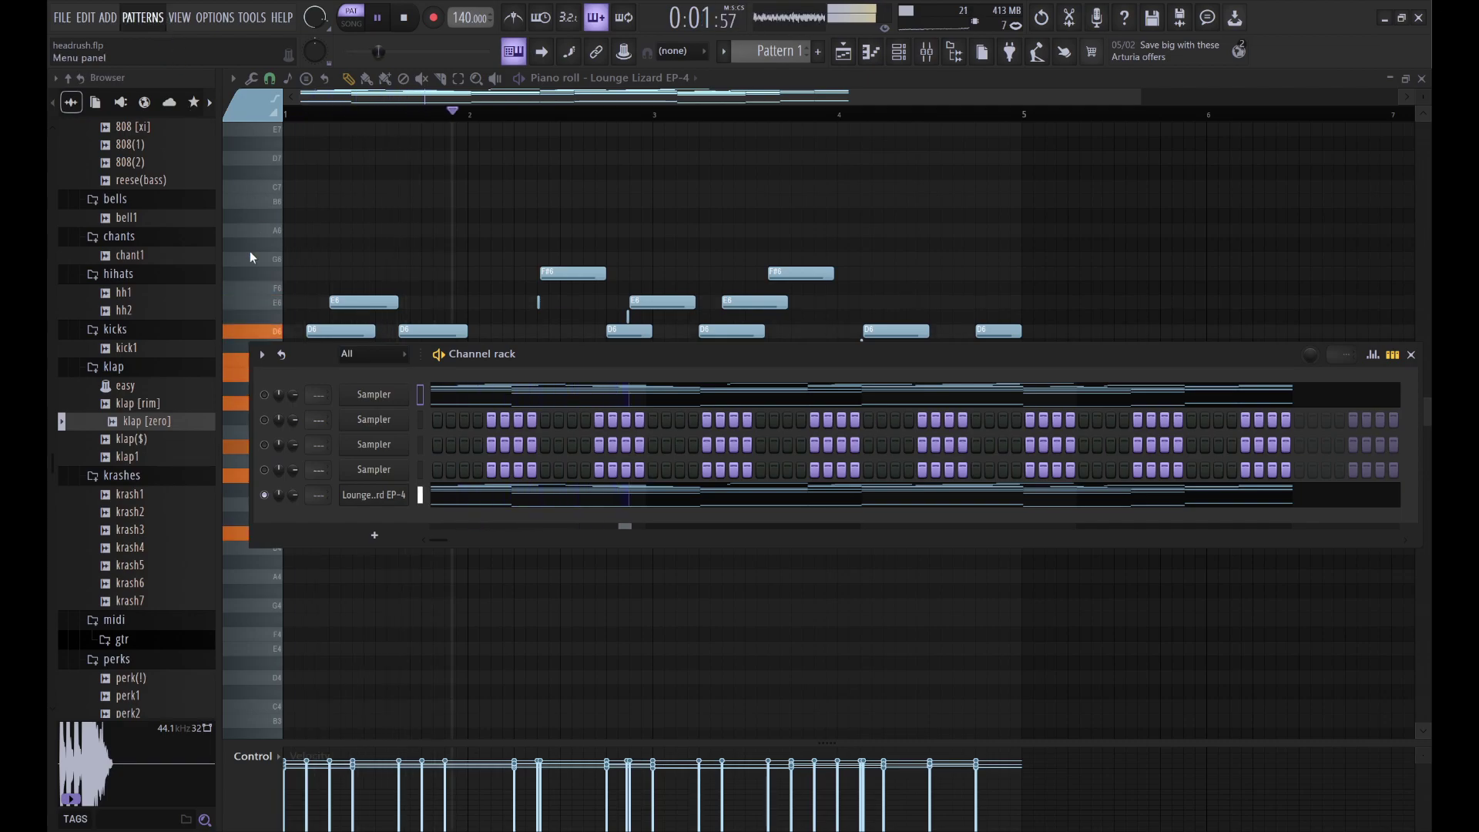
key(space)
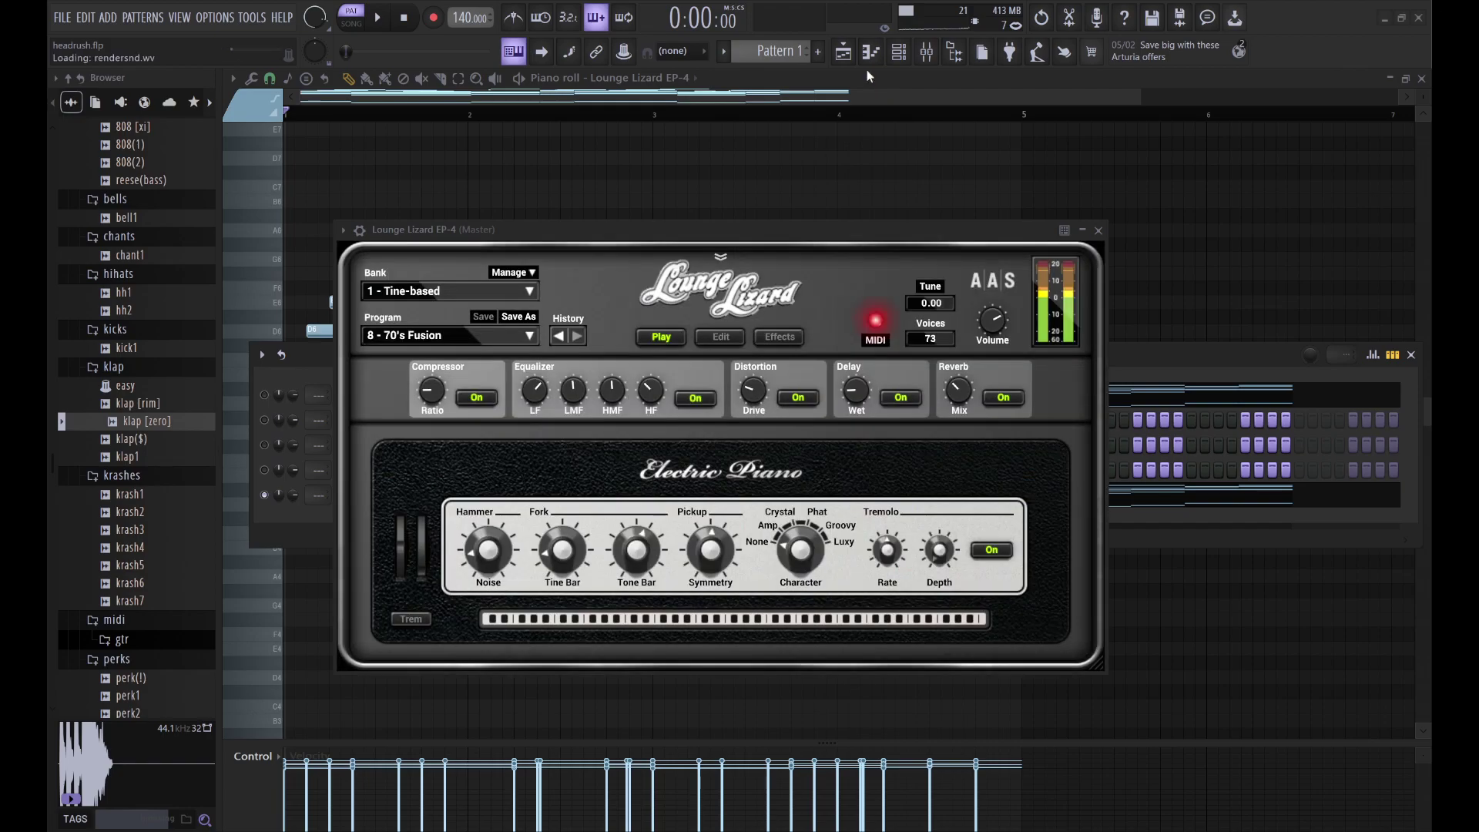
Step: Place the rendered Pattern 1 audio clip at bar 1 on Track 1 of the playlist, and close its clip settings
click(843, 51)
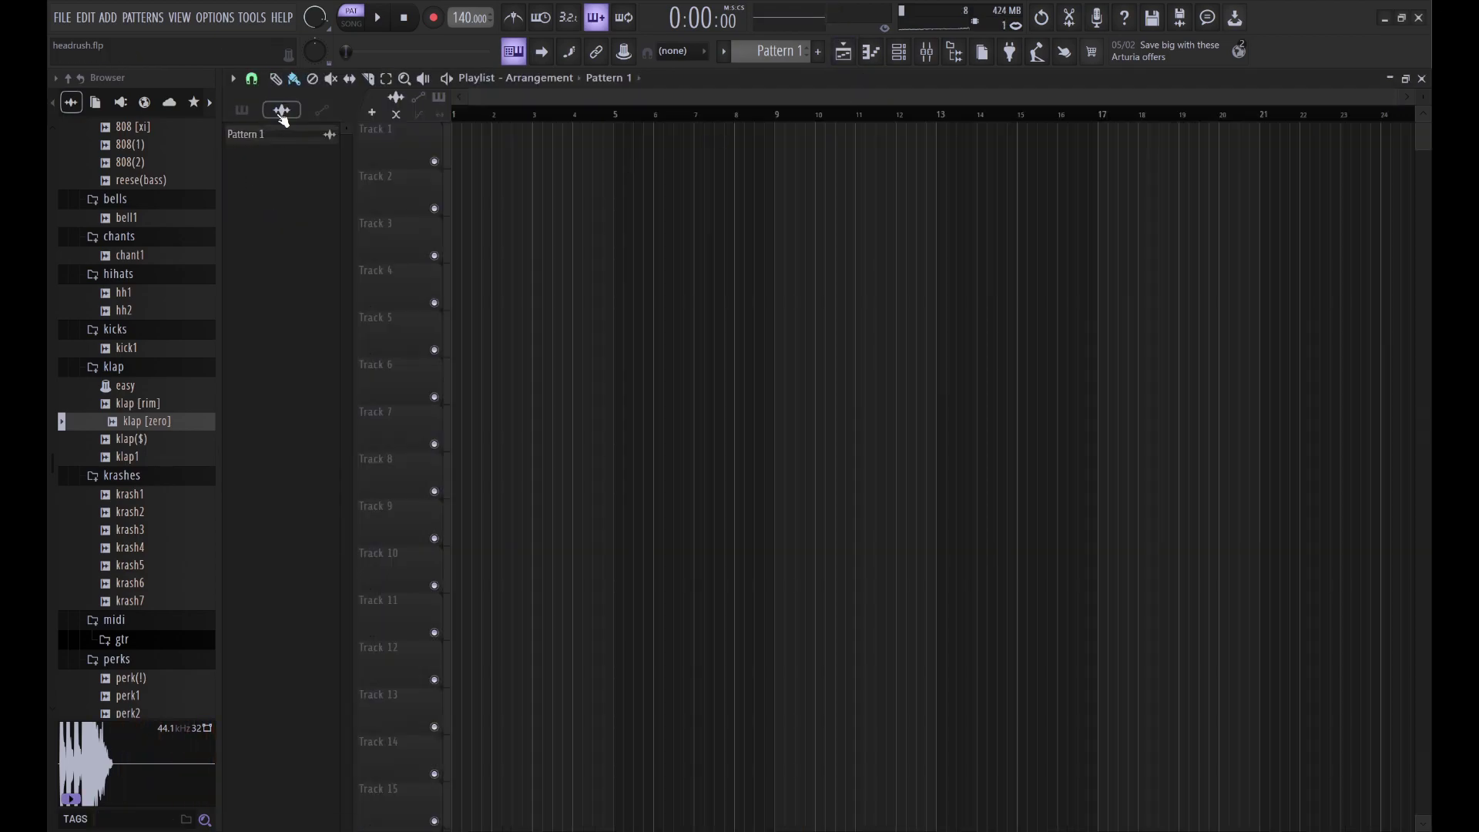
drag(281, 150, 522, 146)
double_click(523, 147)
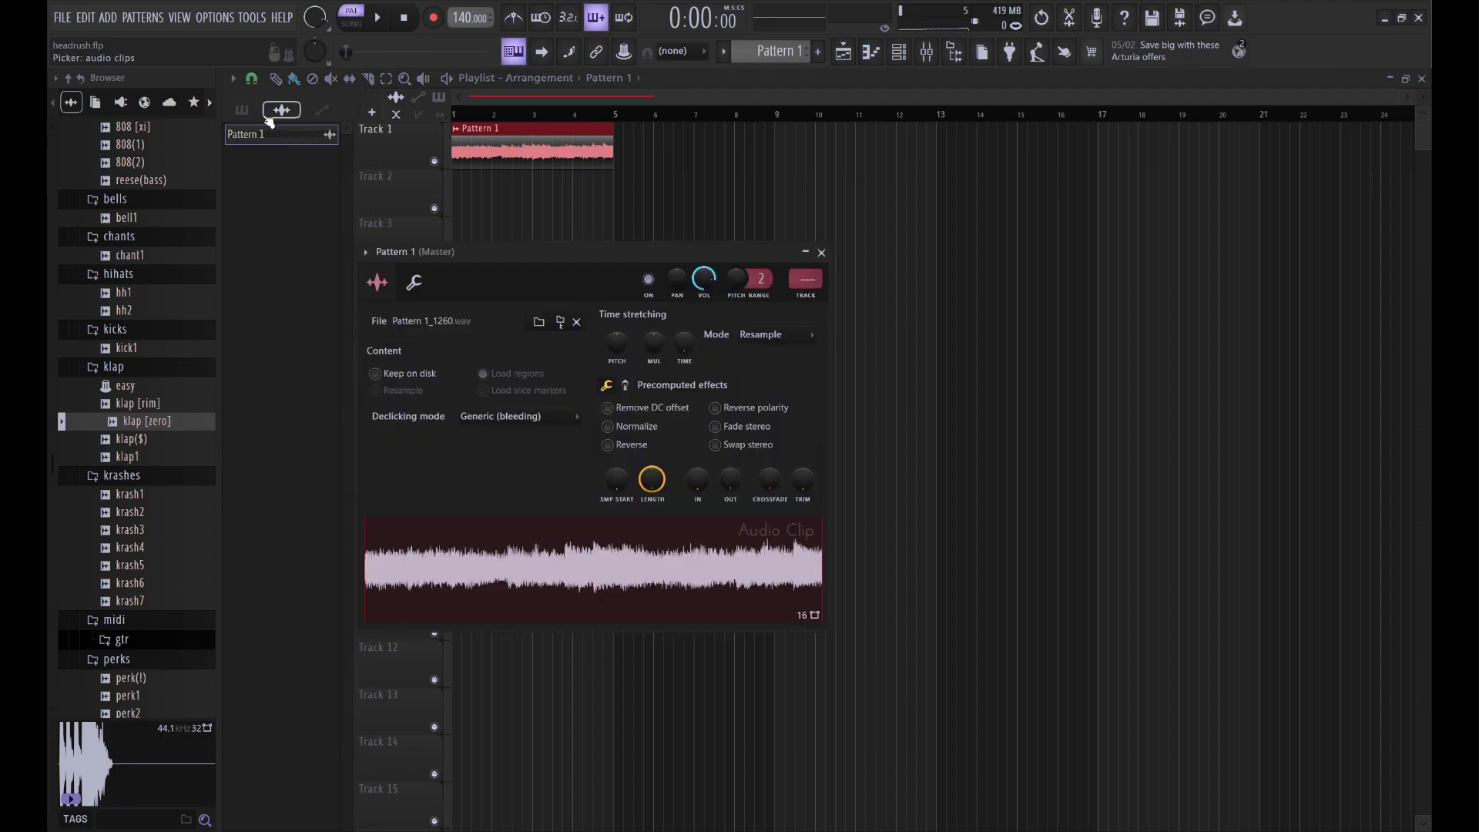
key(Escape)
Step: Place the Pattern 1 note clip on Track 7 of the playlist, starting at bar 1
click(259, 118)
drag(500, 317, 545, 361)
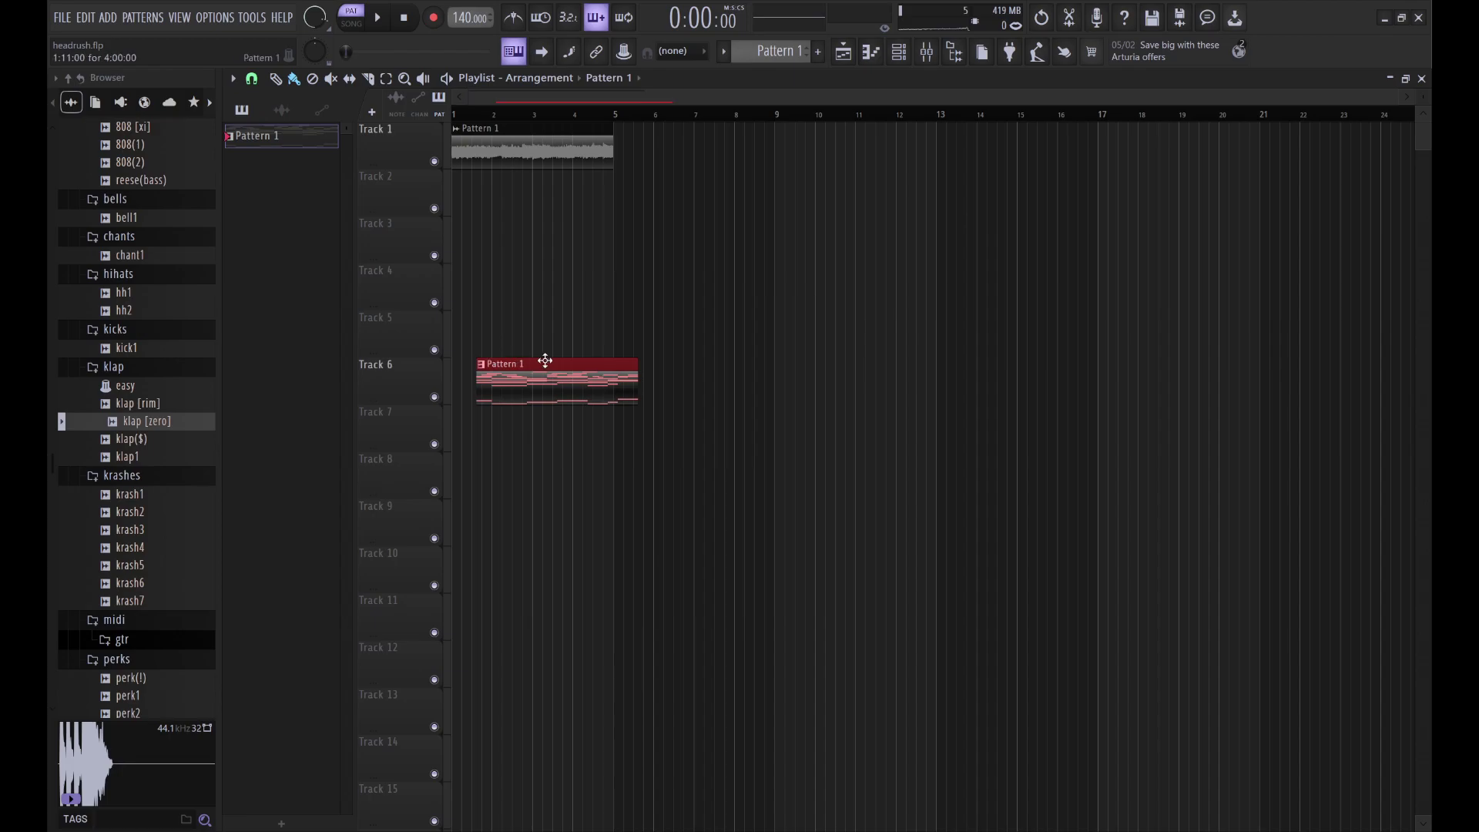
drag(514, 424, 486, 450)
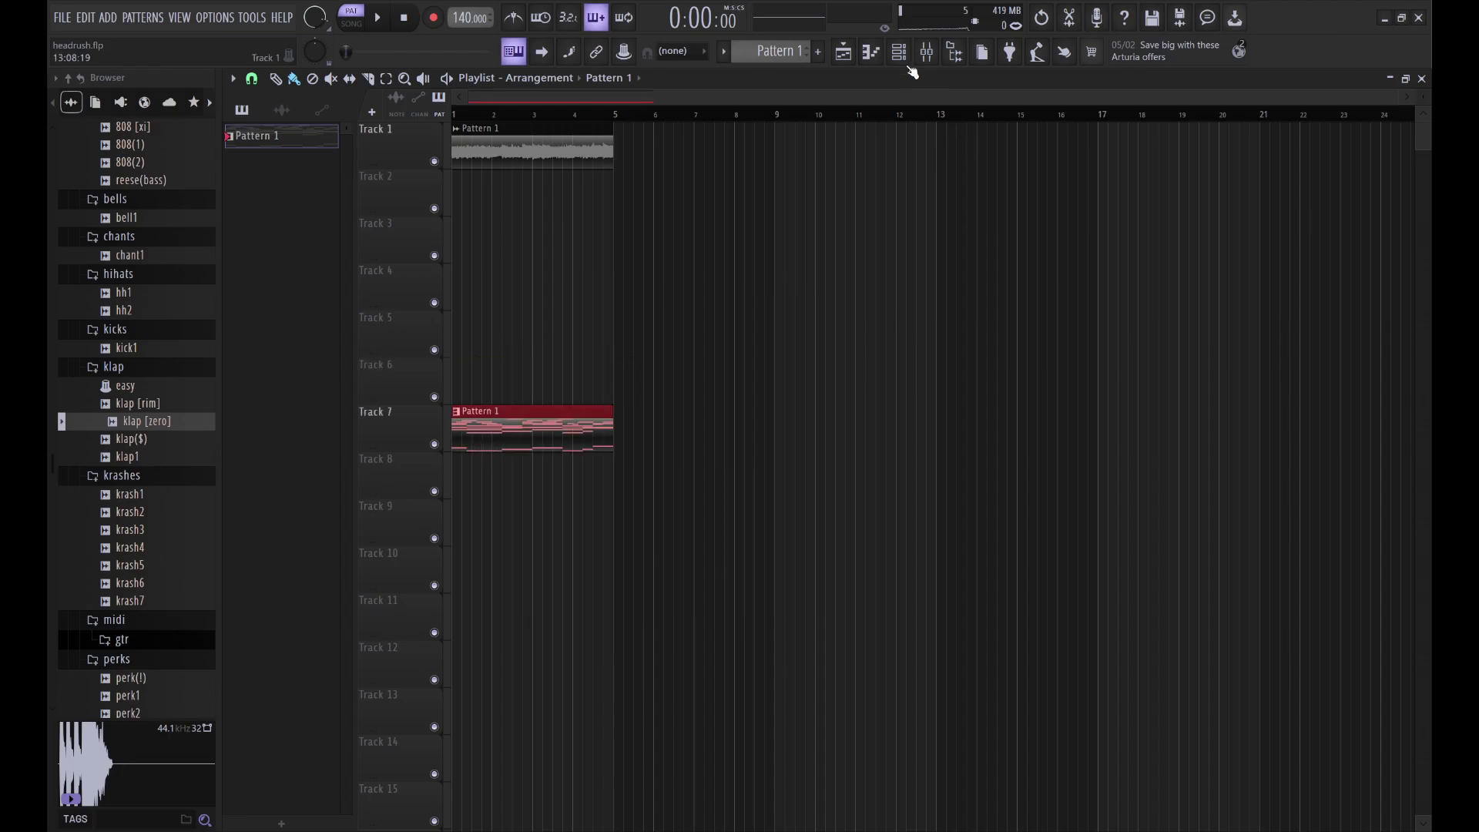
Step: List all channels in the channel rack and cut the notes out of the Lounge Lizard EP-4 channel
click(899, 52)
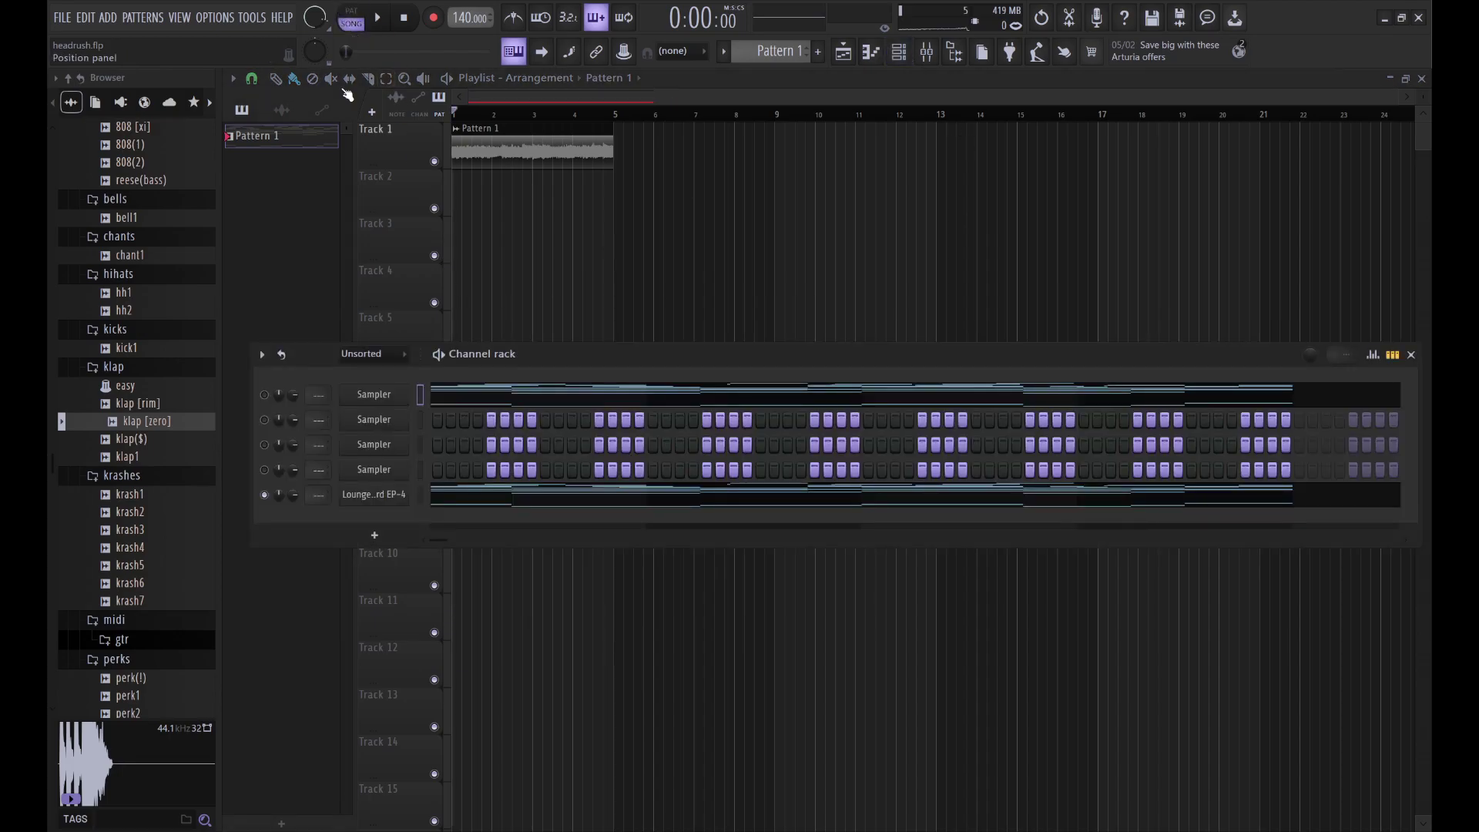
click(367, 354)
click(358, 369)
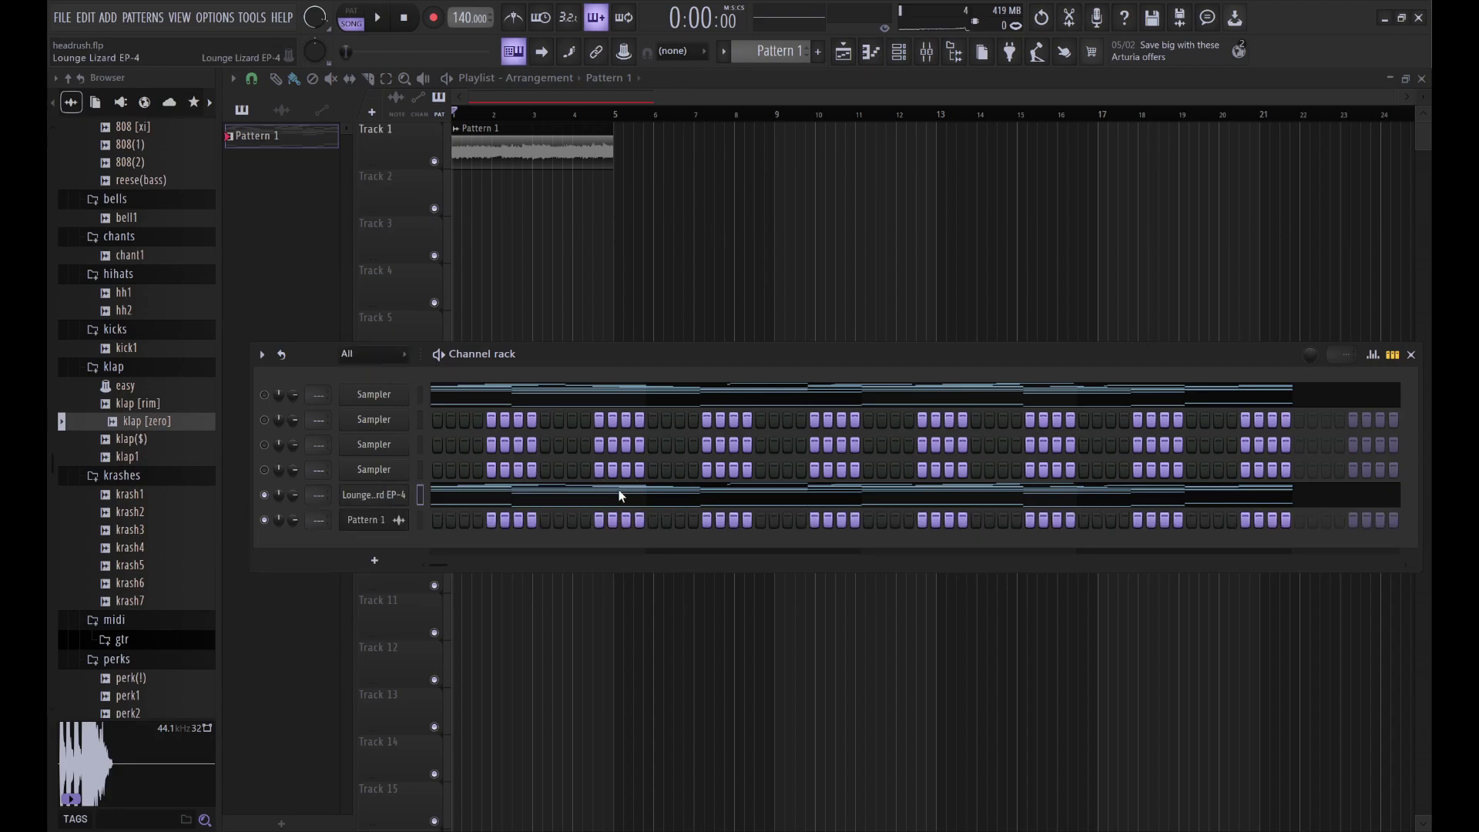
key(ctrl+x)
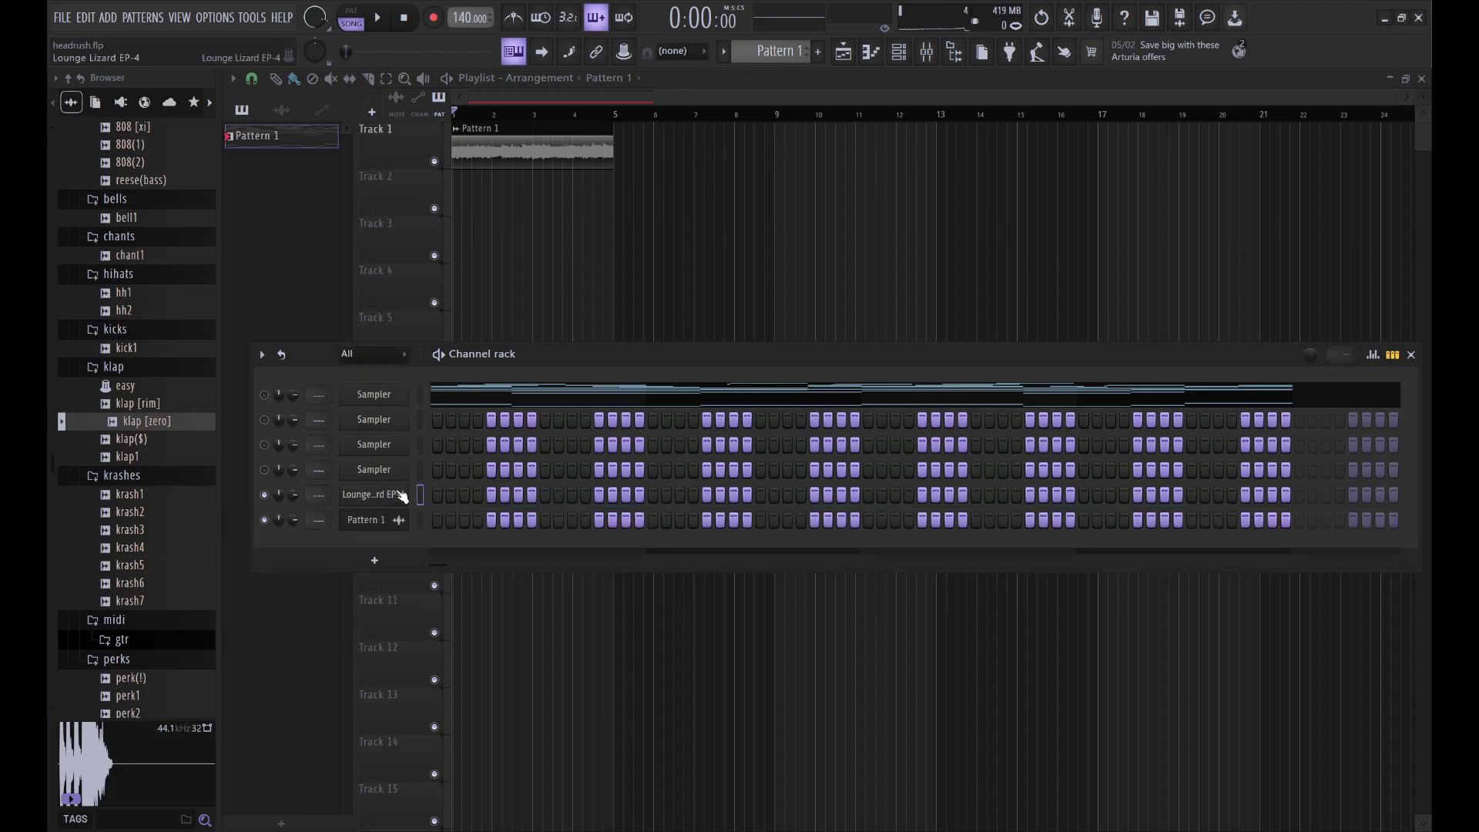
Step: Load program 19 - Squashed Model V in Lounge Lizard EP-4 while the song plays
key(space)
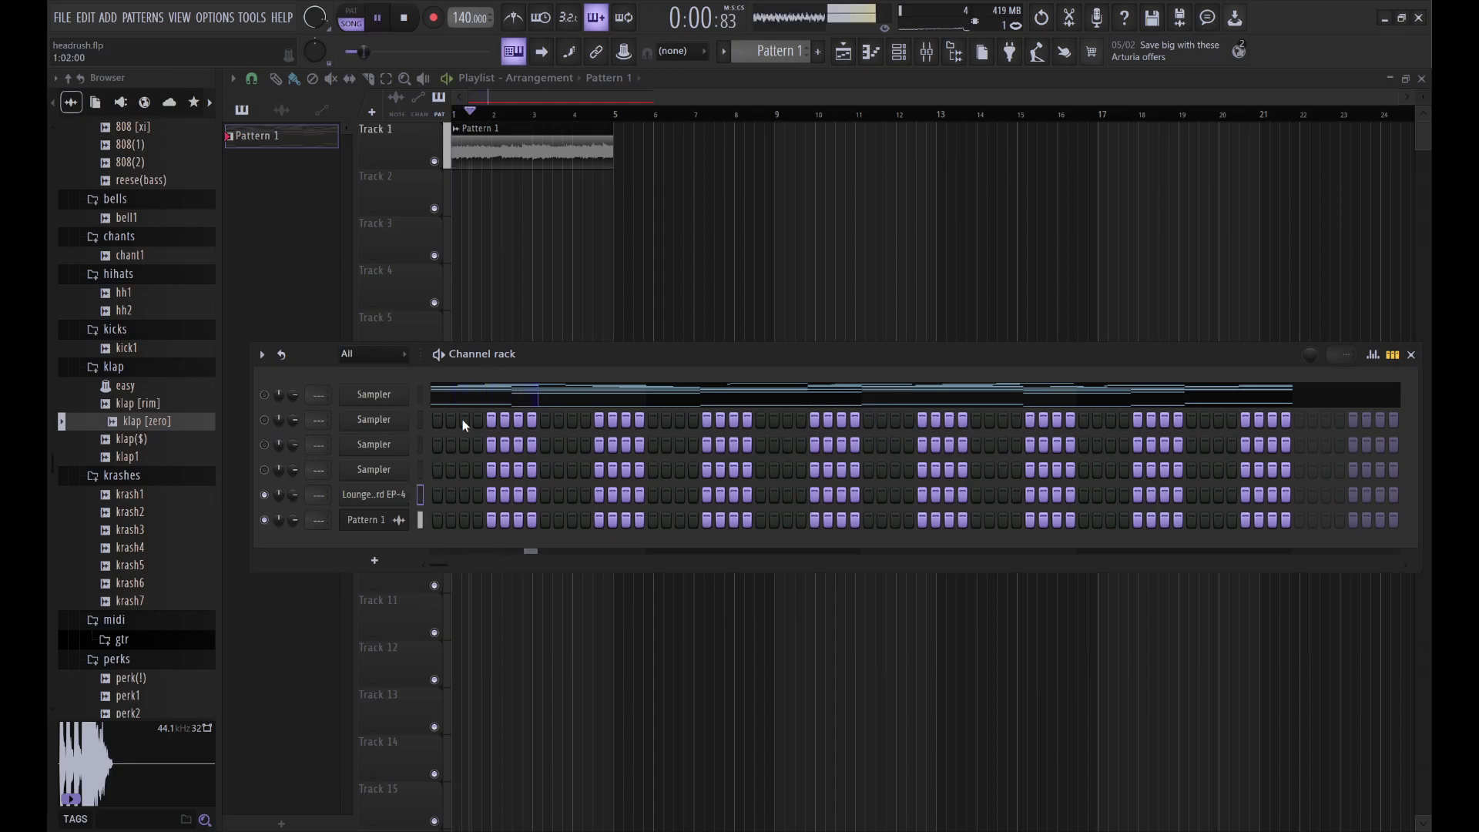
click(384, 497)
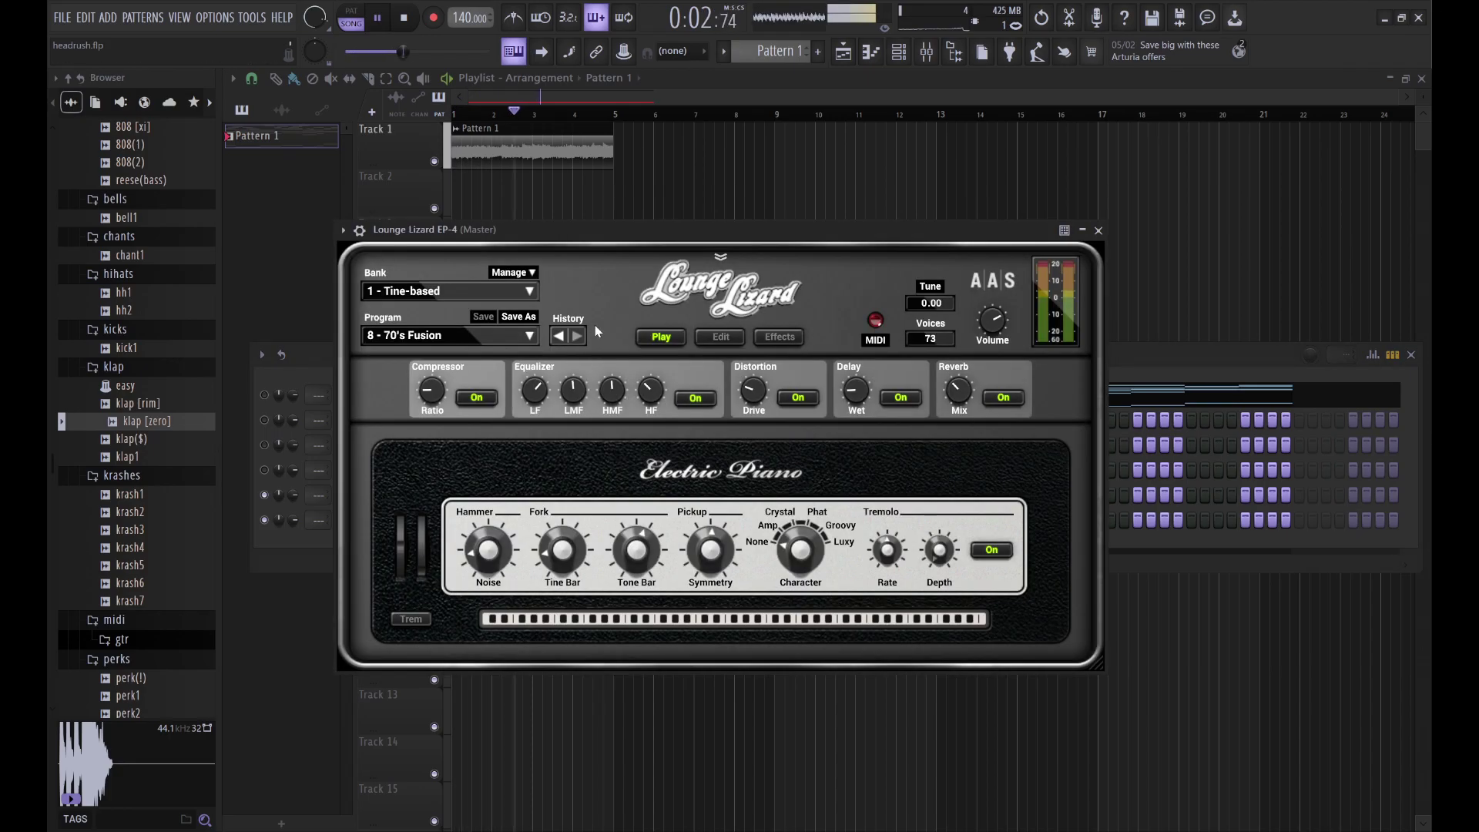
click(429, 339)
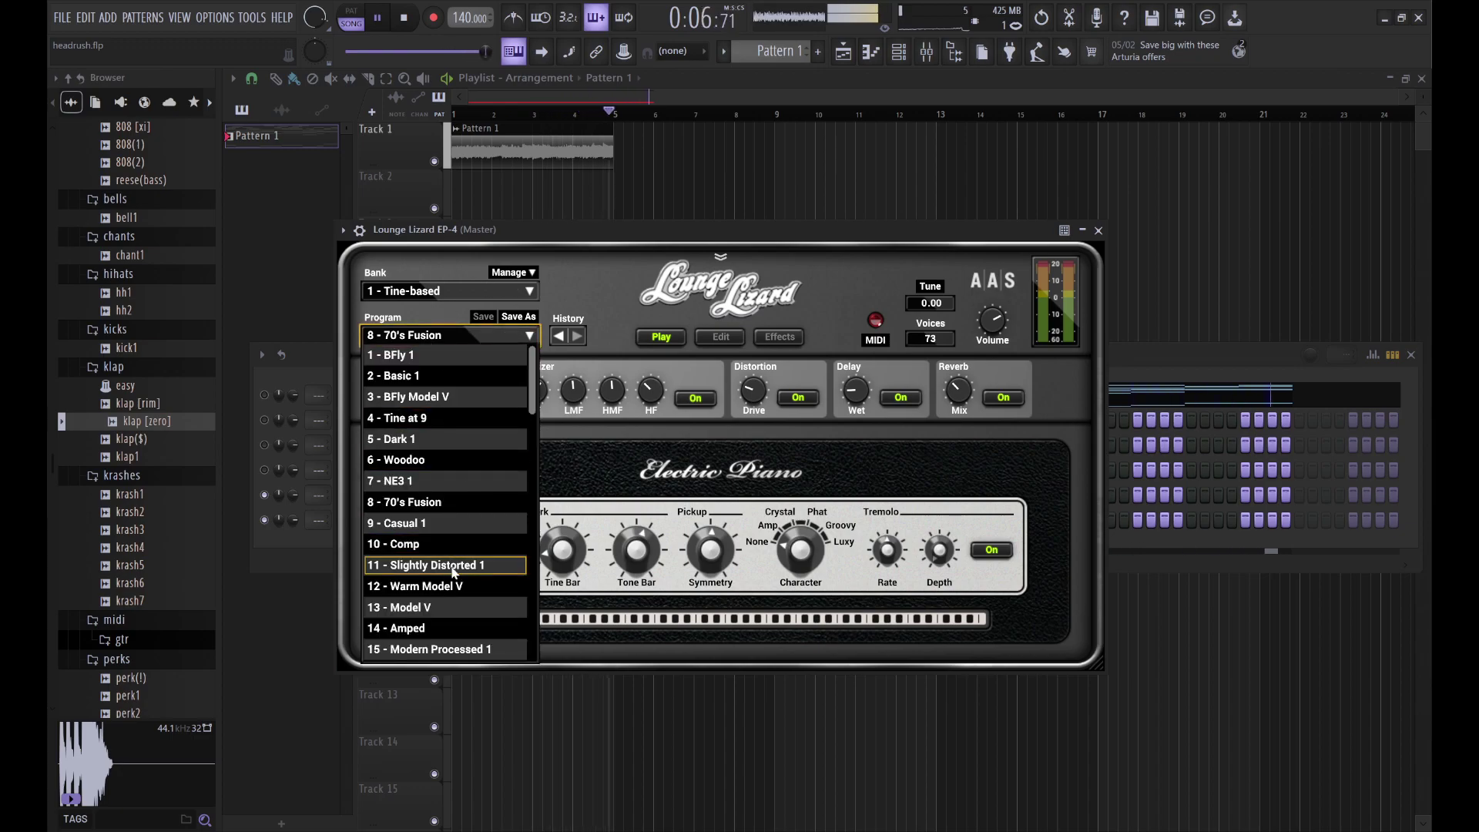
scroll(454, 574, down, 5)
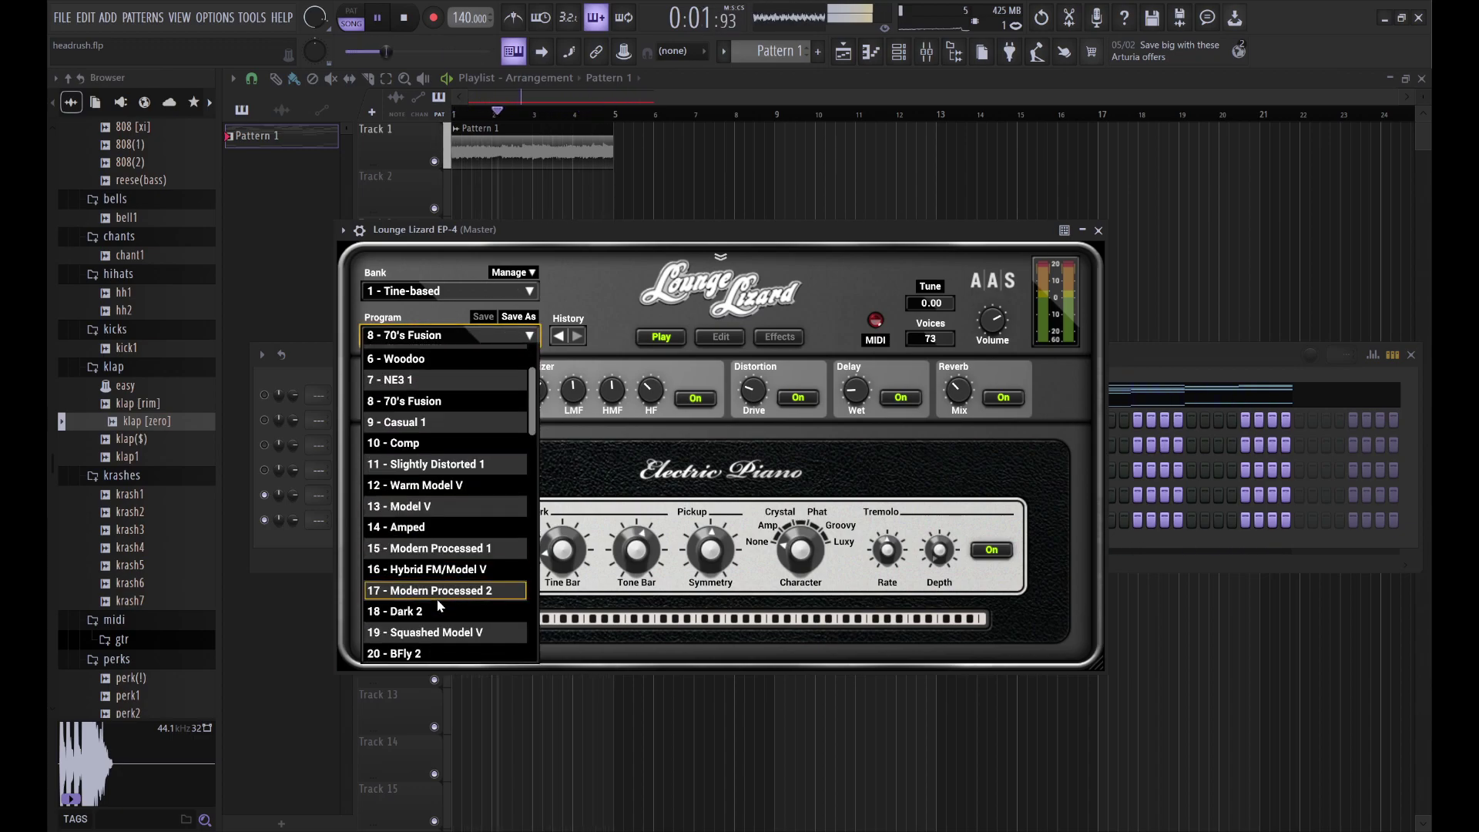
click(459, 633)
Step: In the Lounge Lizard piano roll, add two short D6 notes at steps 1 and 7 of bar 1
click(1143, 373)
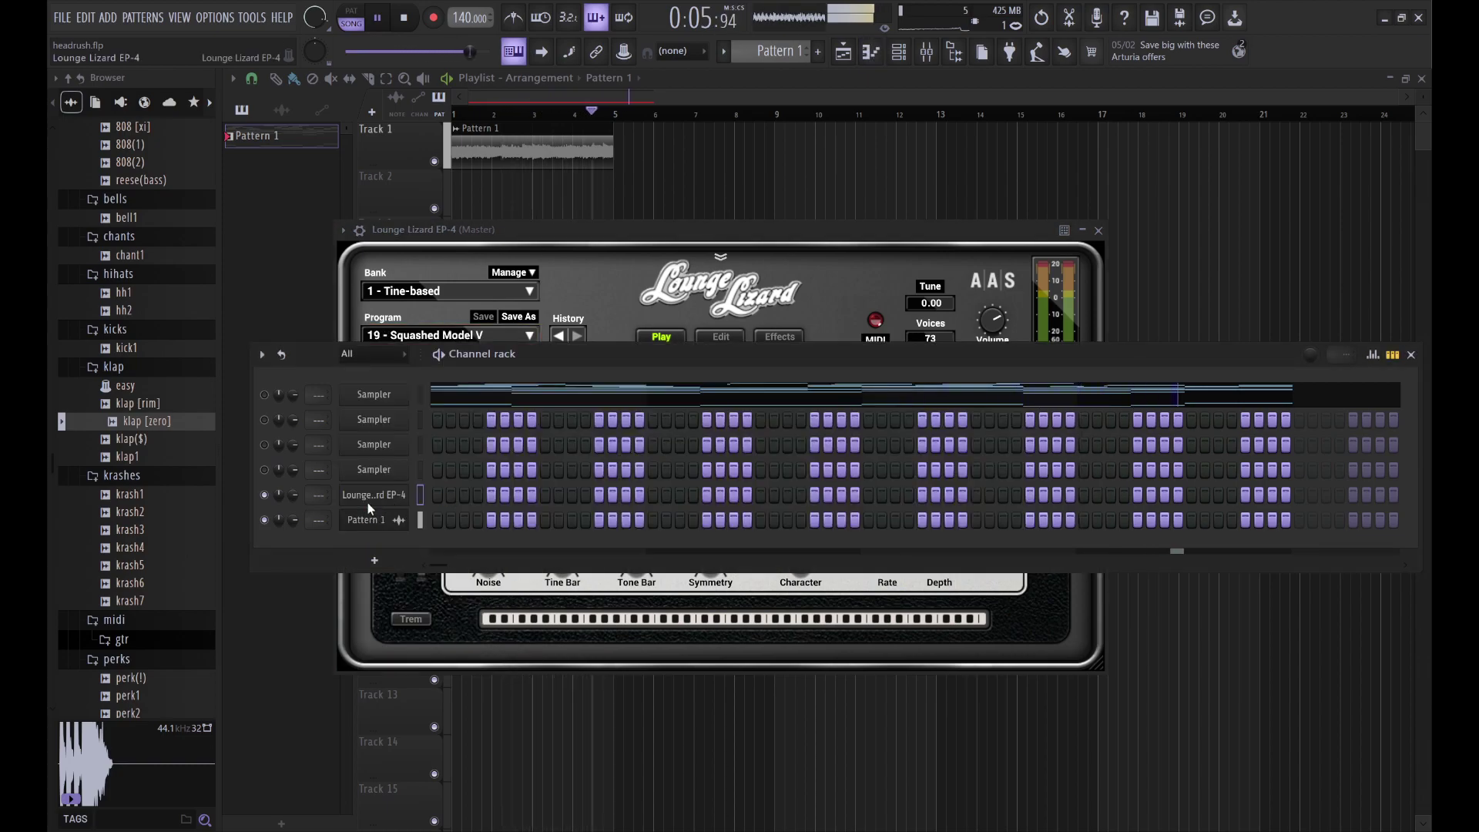
key(F7)
key(space)
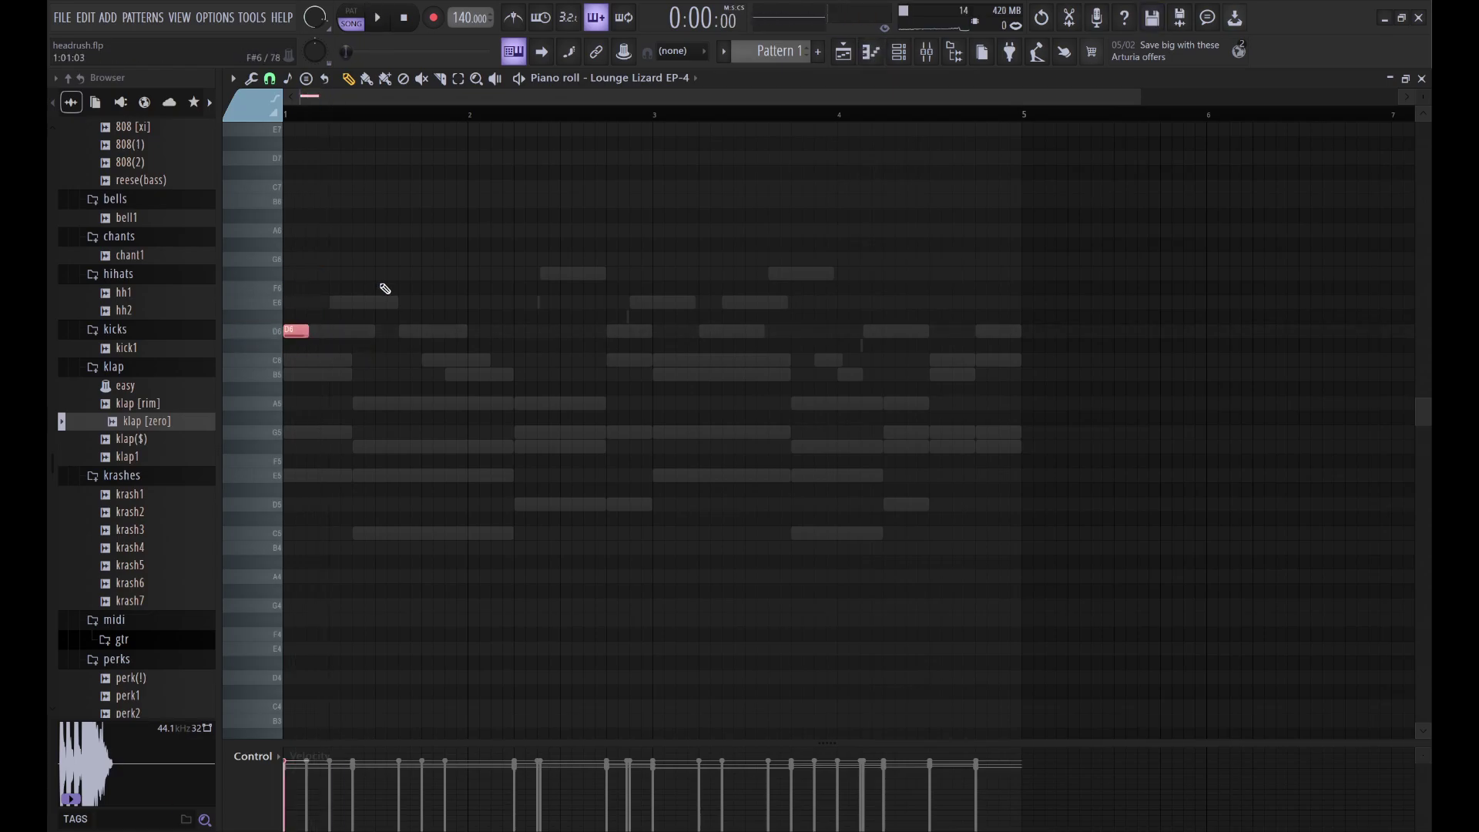
click(332, 331)
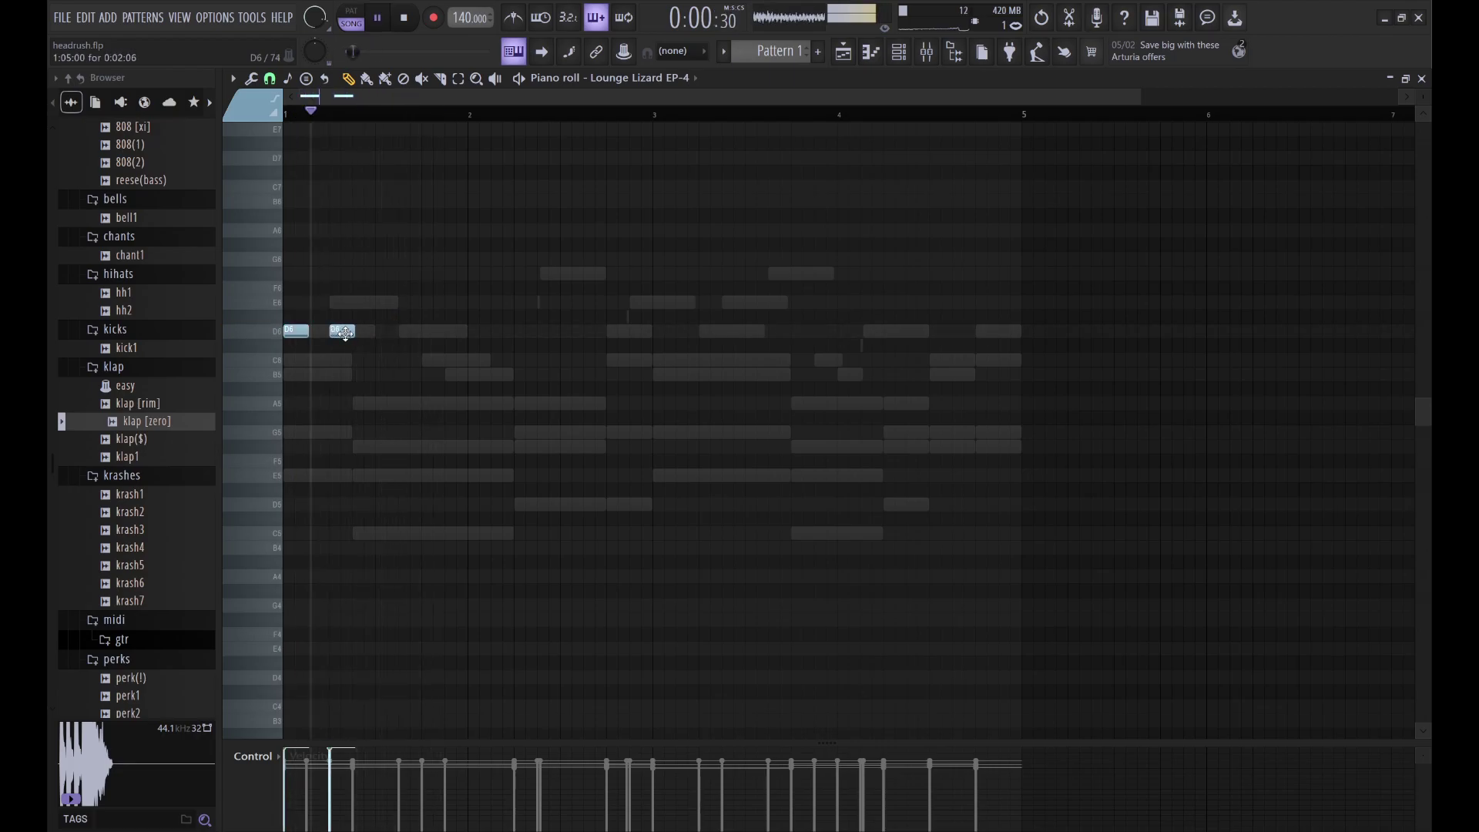
drag(344, 331, 366, 333)
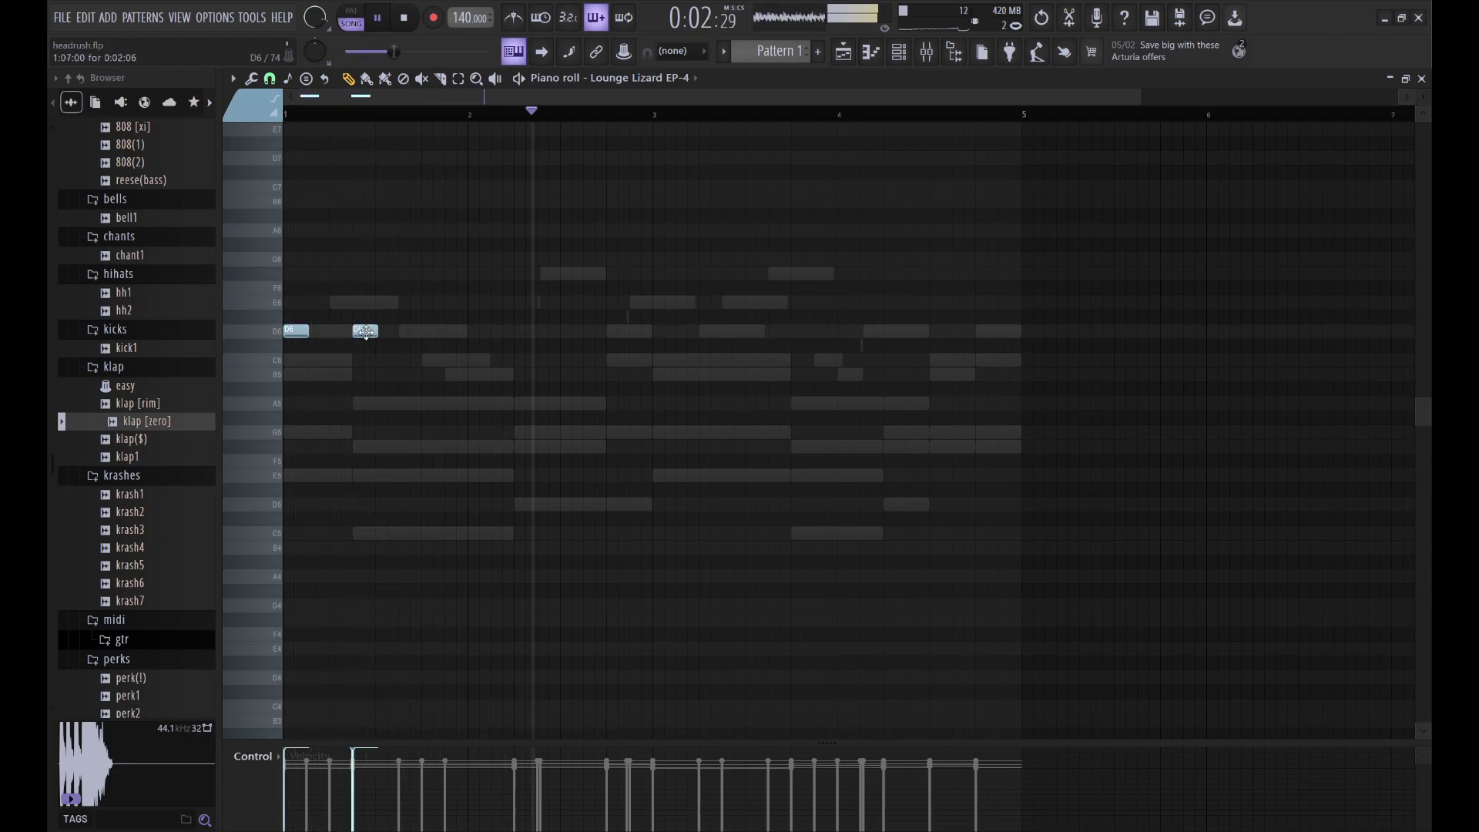
Step: Add short notes to bar 2: C6 at step 1, B5 at step 9 and A5 at step 11
click(471, 360)
click(564, 360)
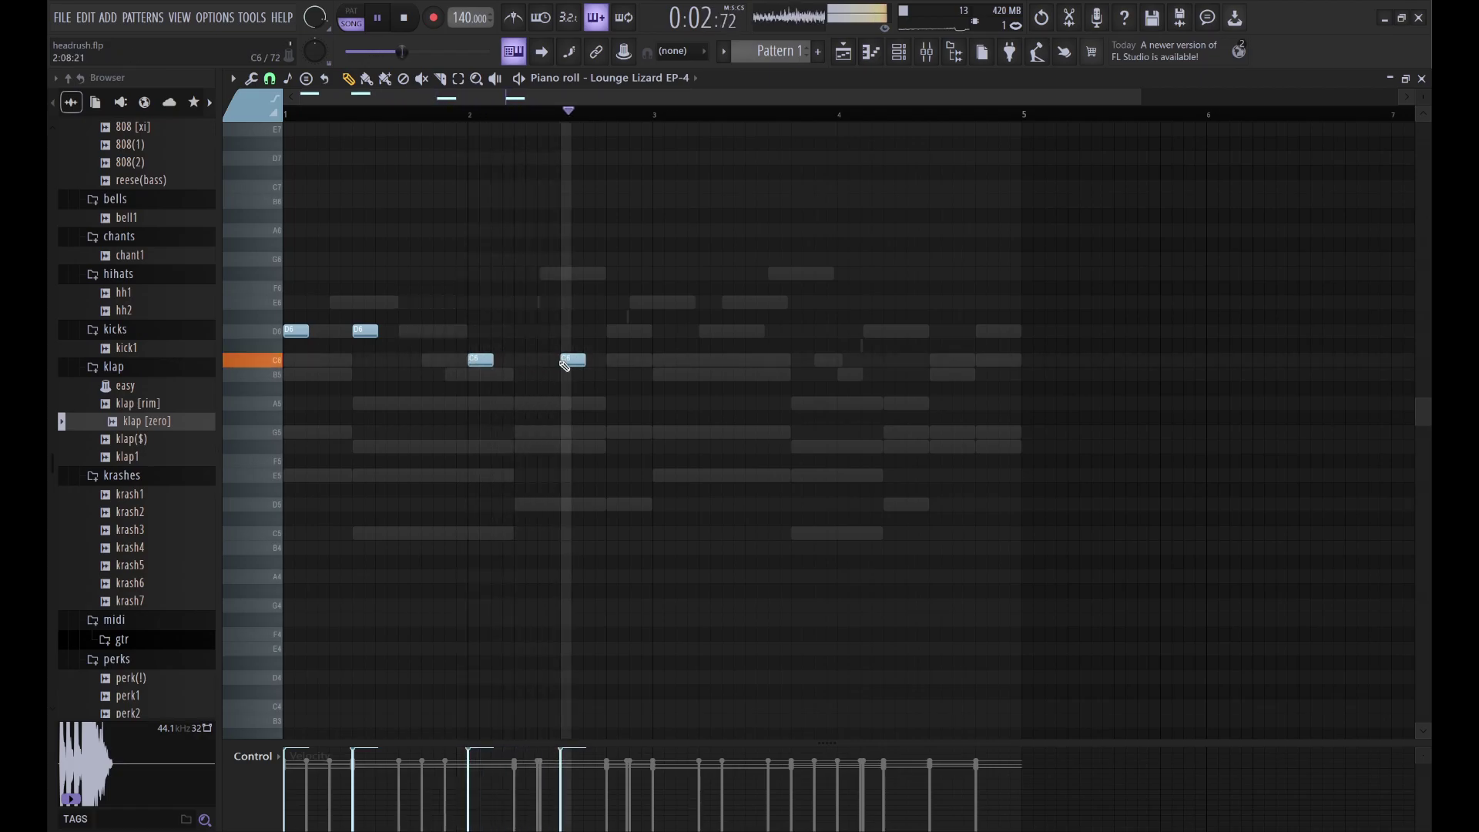
key(space)
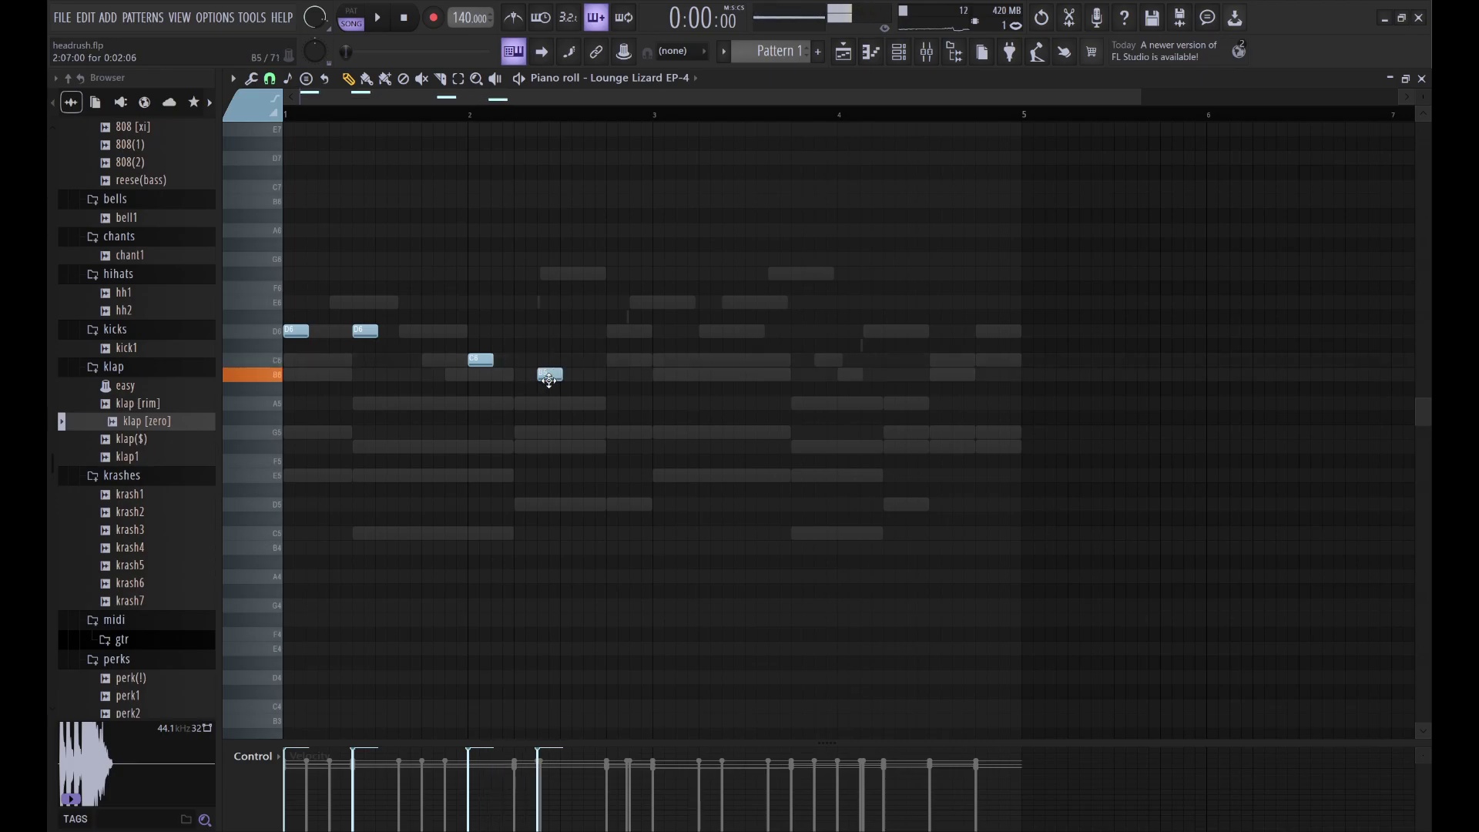
key(space)
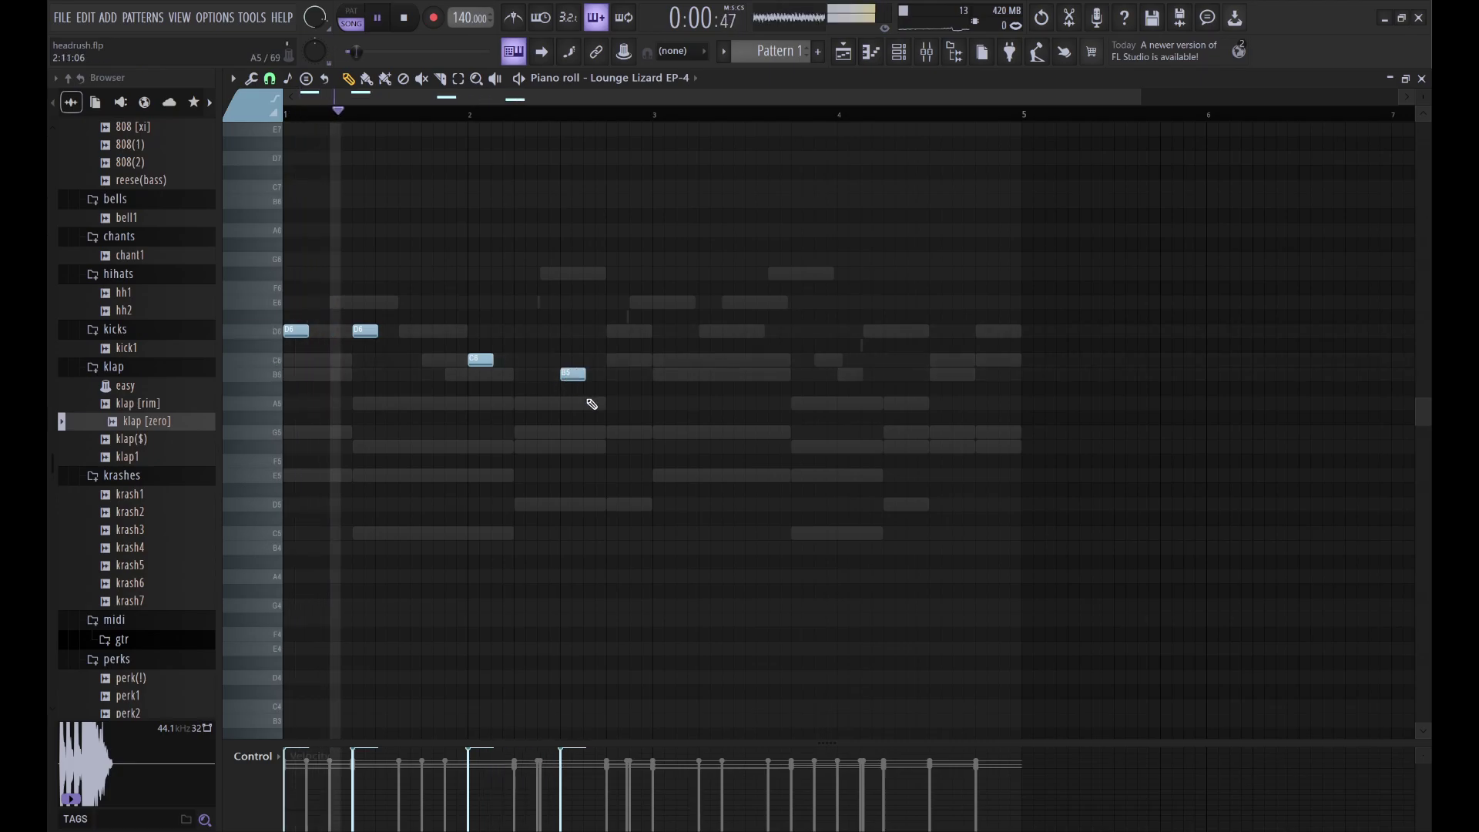
click(592, 403)
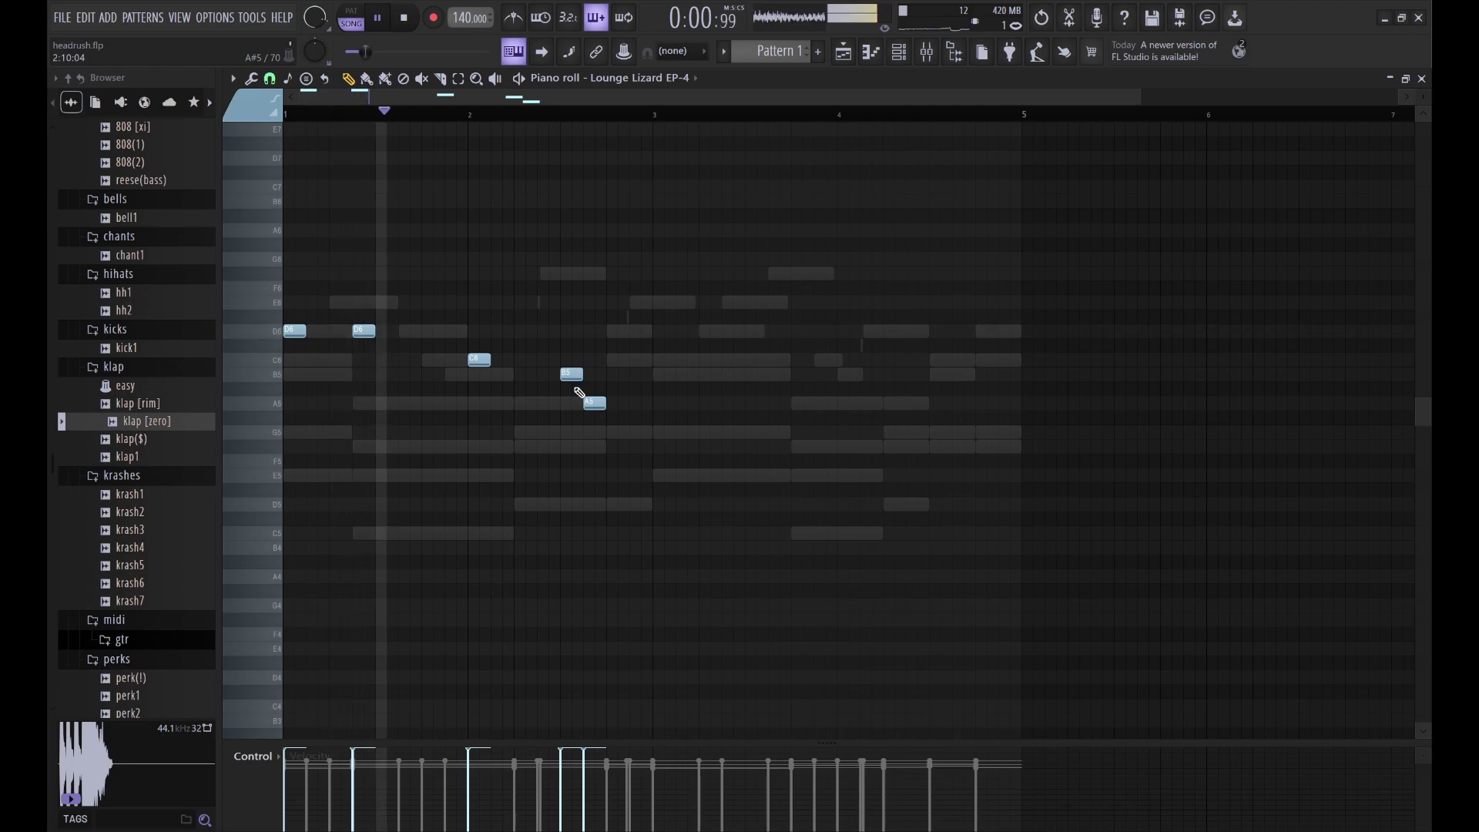
key(space)
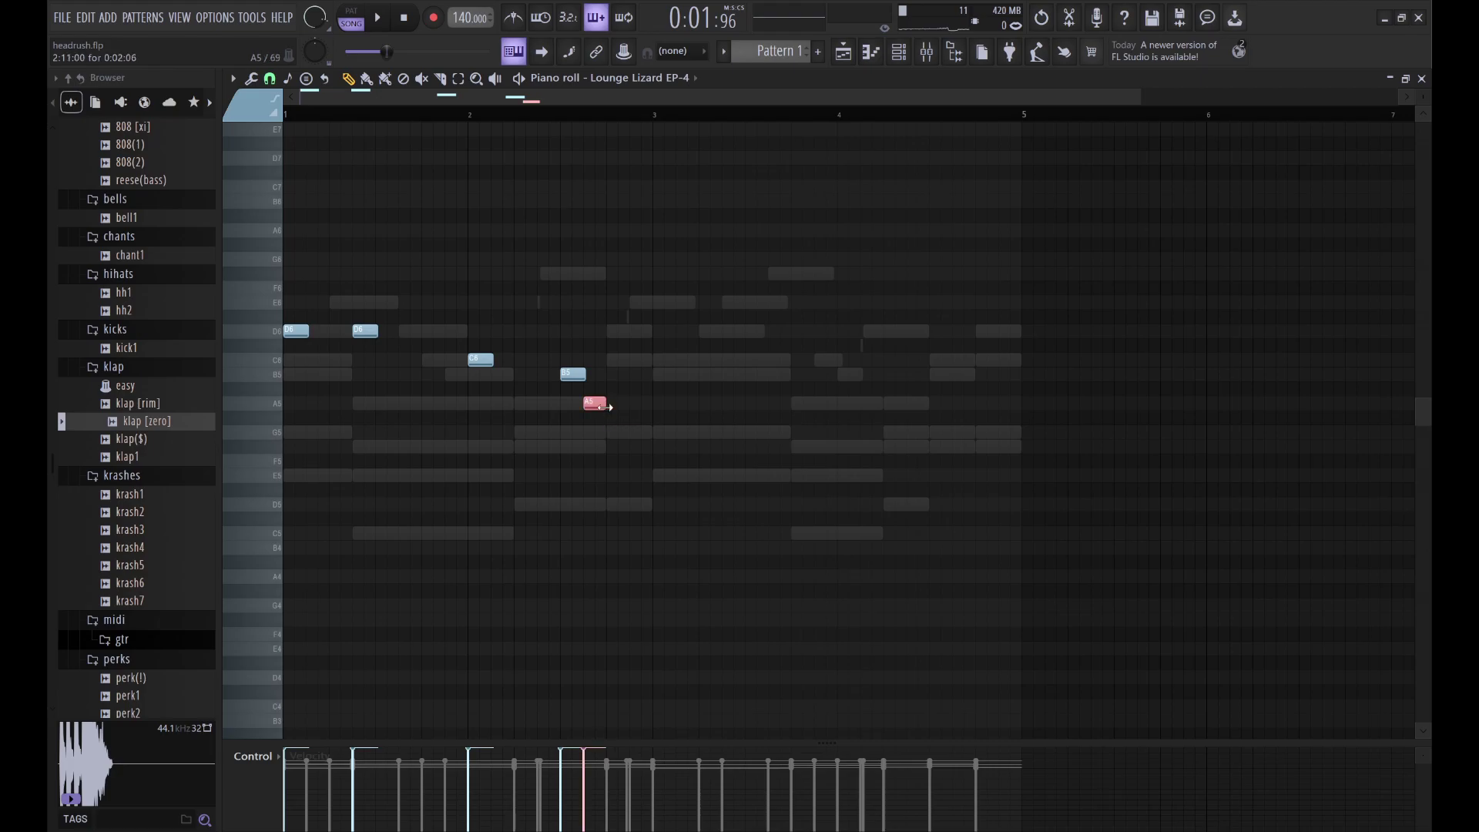
Step: Duplicate the two-bar phrase so that the copy starts at bar 3
key(shift+Right)
key(shift+Right)
key(shift+Right)
key(shift+Right)
key(shift+Right)
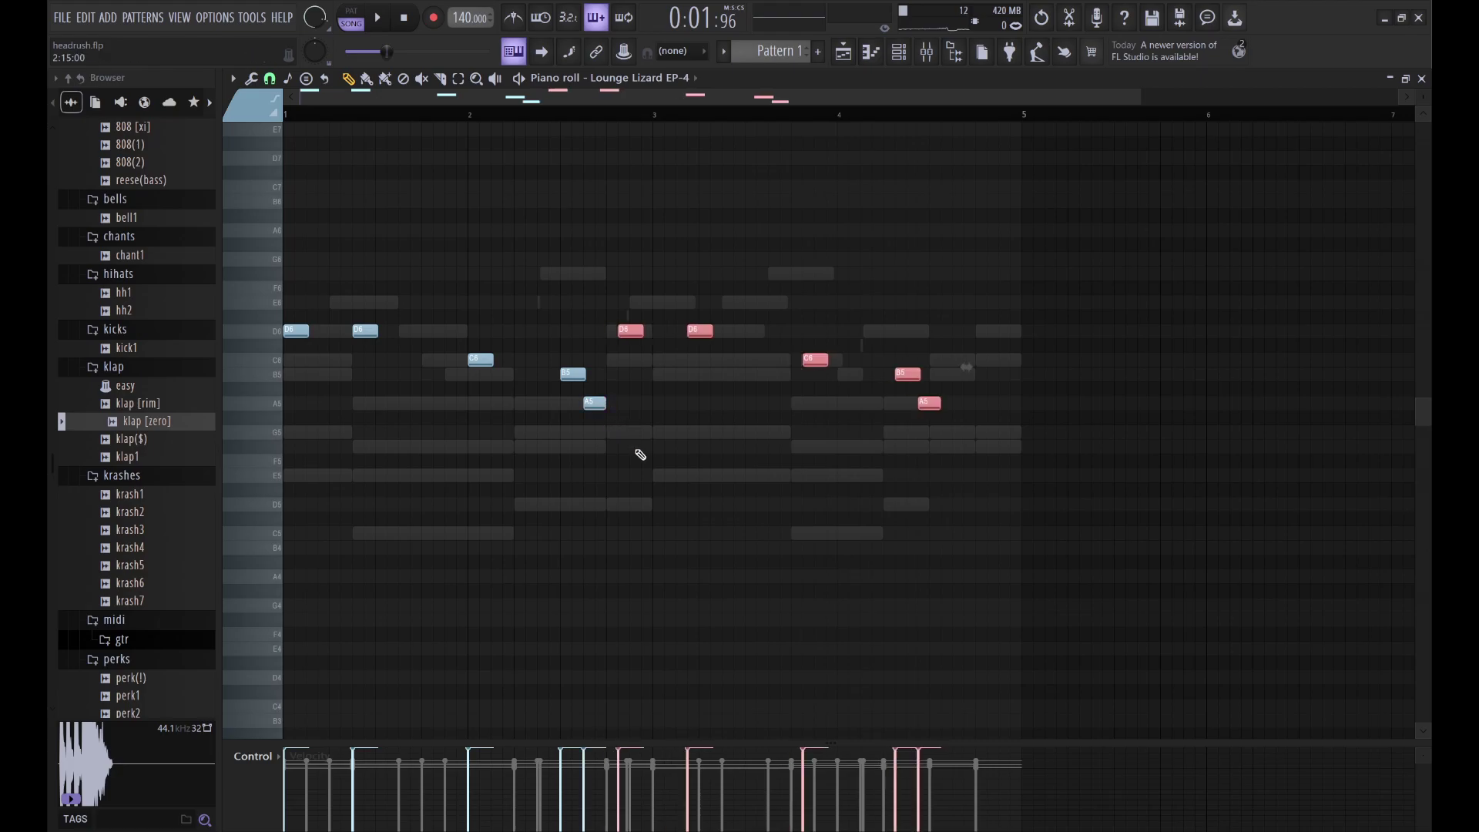
key(ctrl+d)
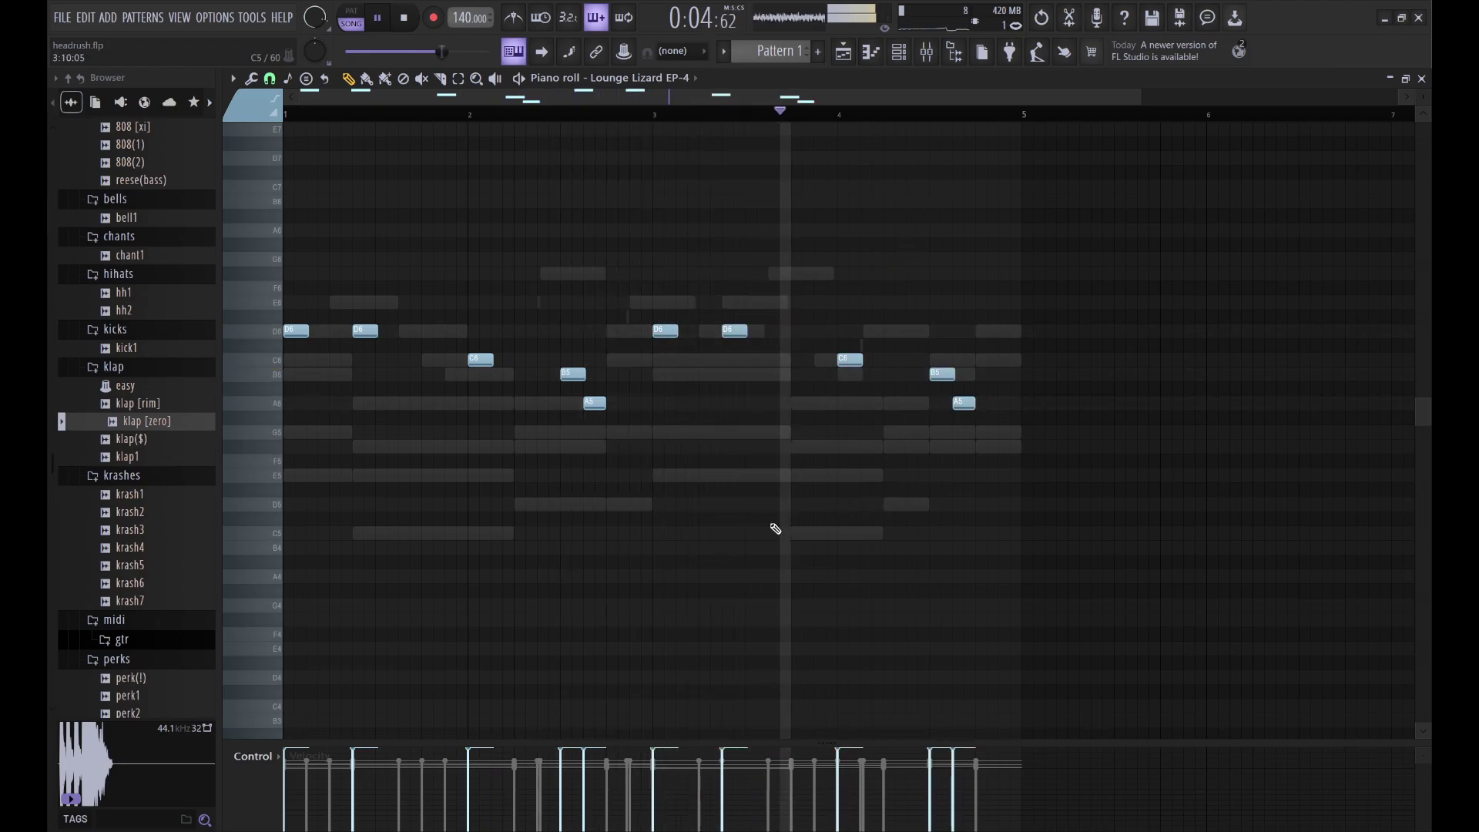
Step: Add a B5 at step 13 and an E6 at step 15 of bar 4, trimming the E6 to end with the bar
click(988, 371)
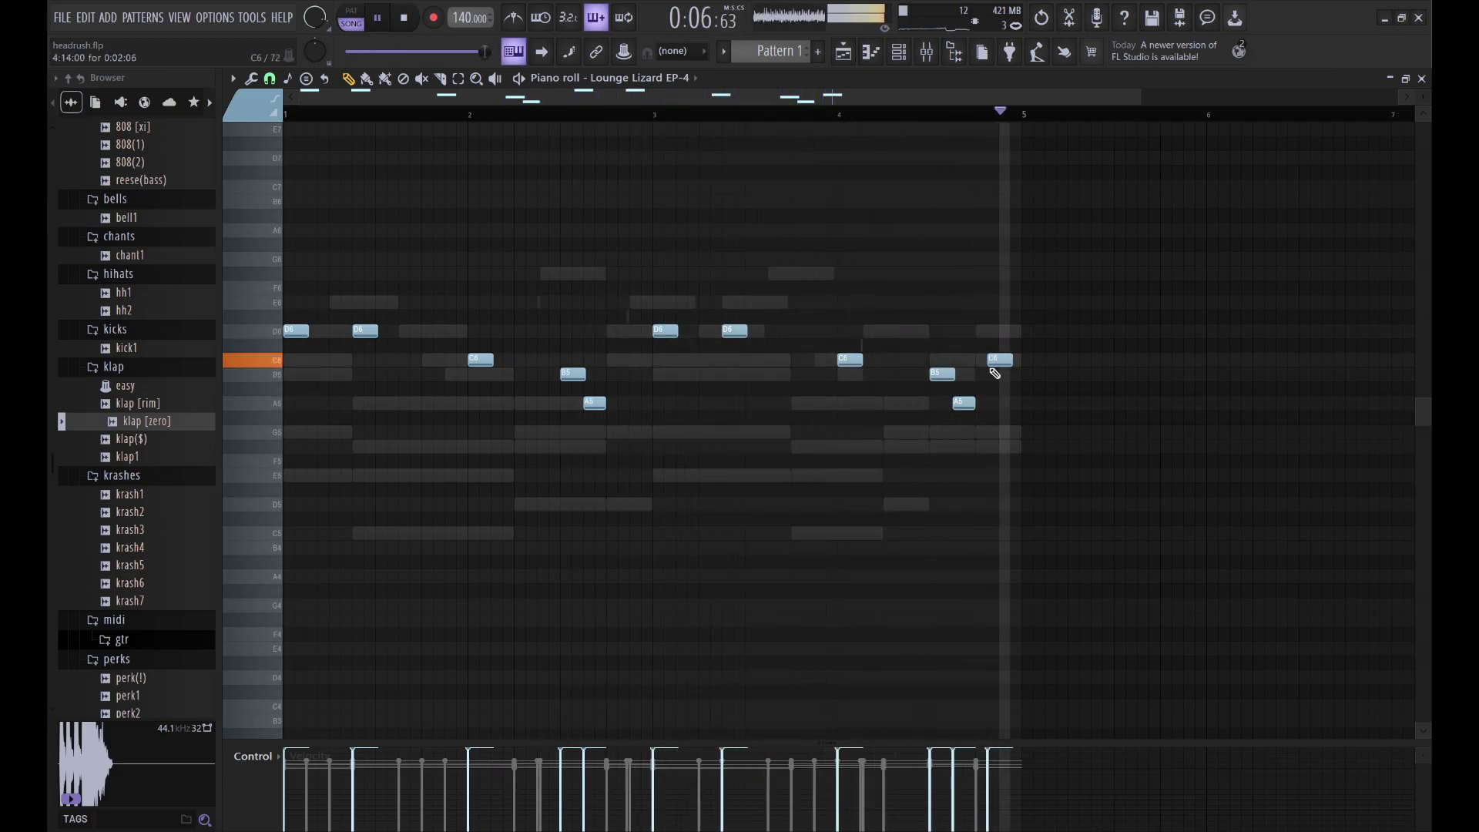
drag(984, 367, 975, 369)
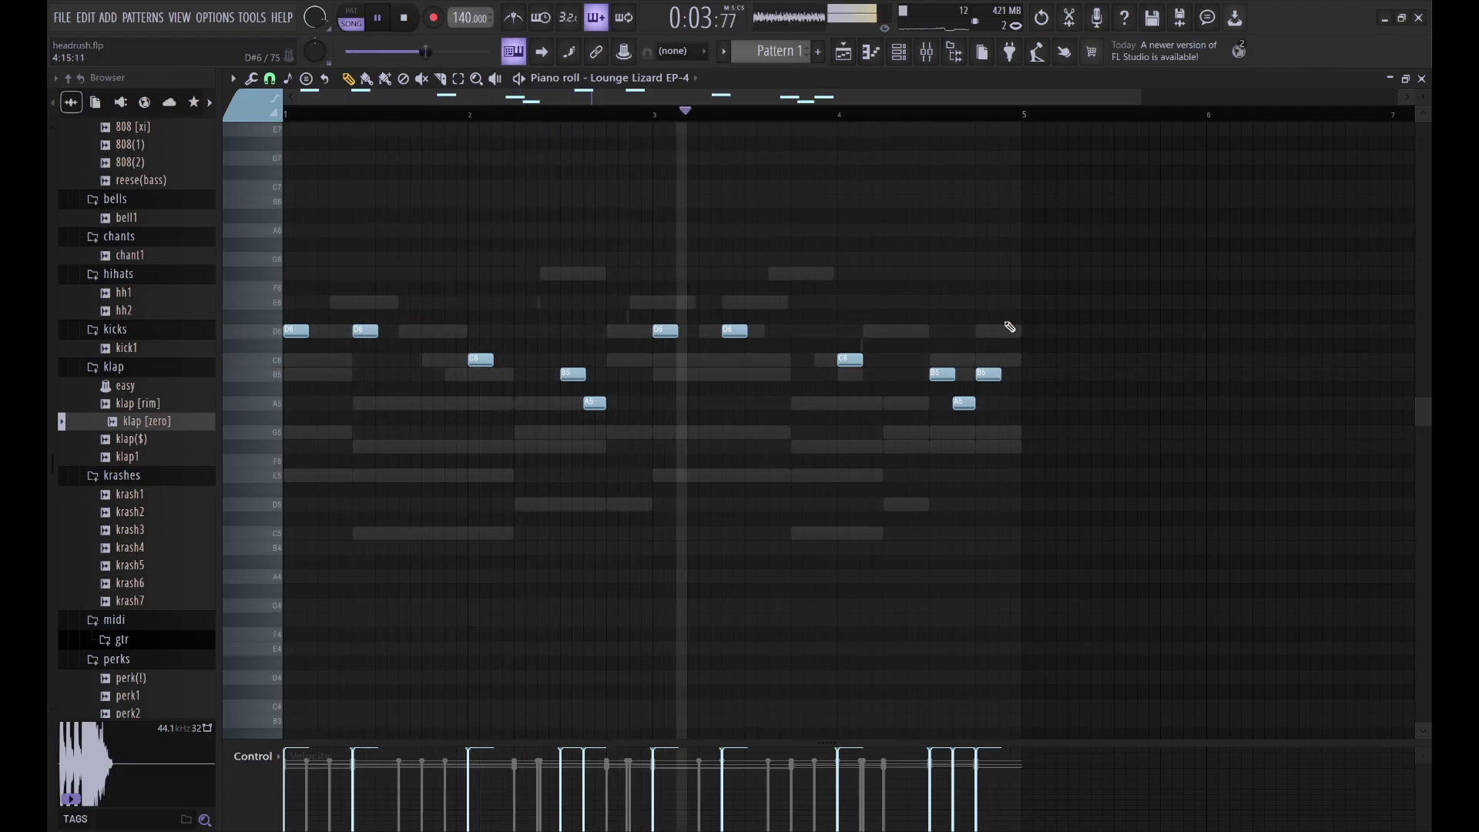
click(1001, 303)
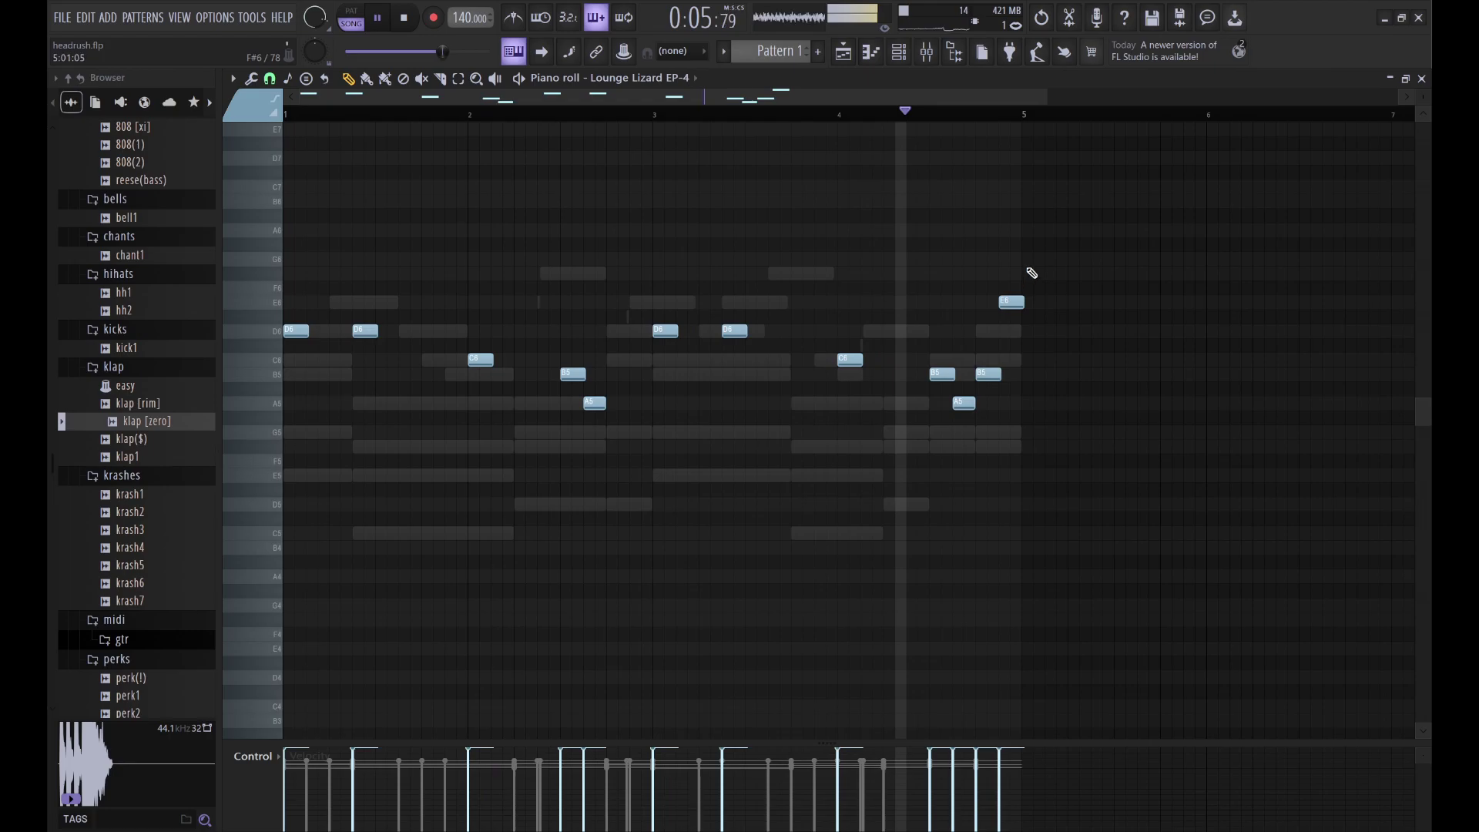
key(space)
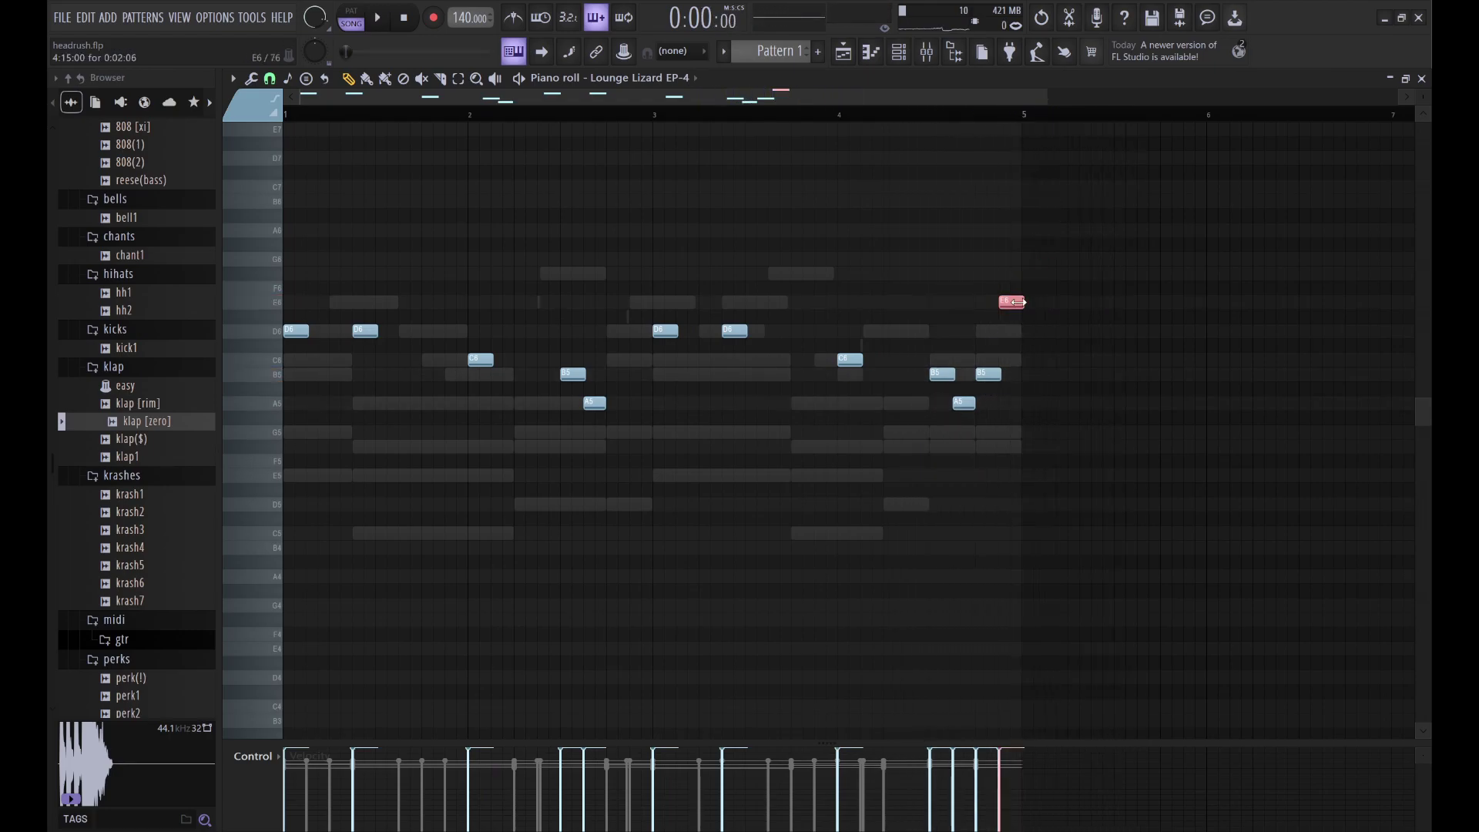
click(1018, 302)
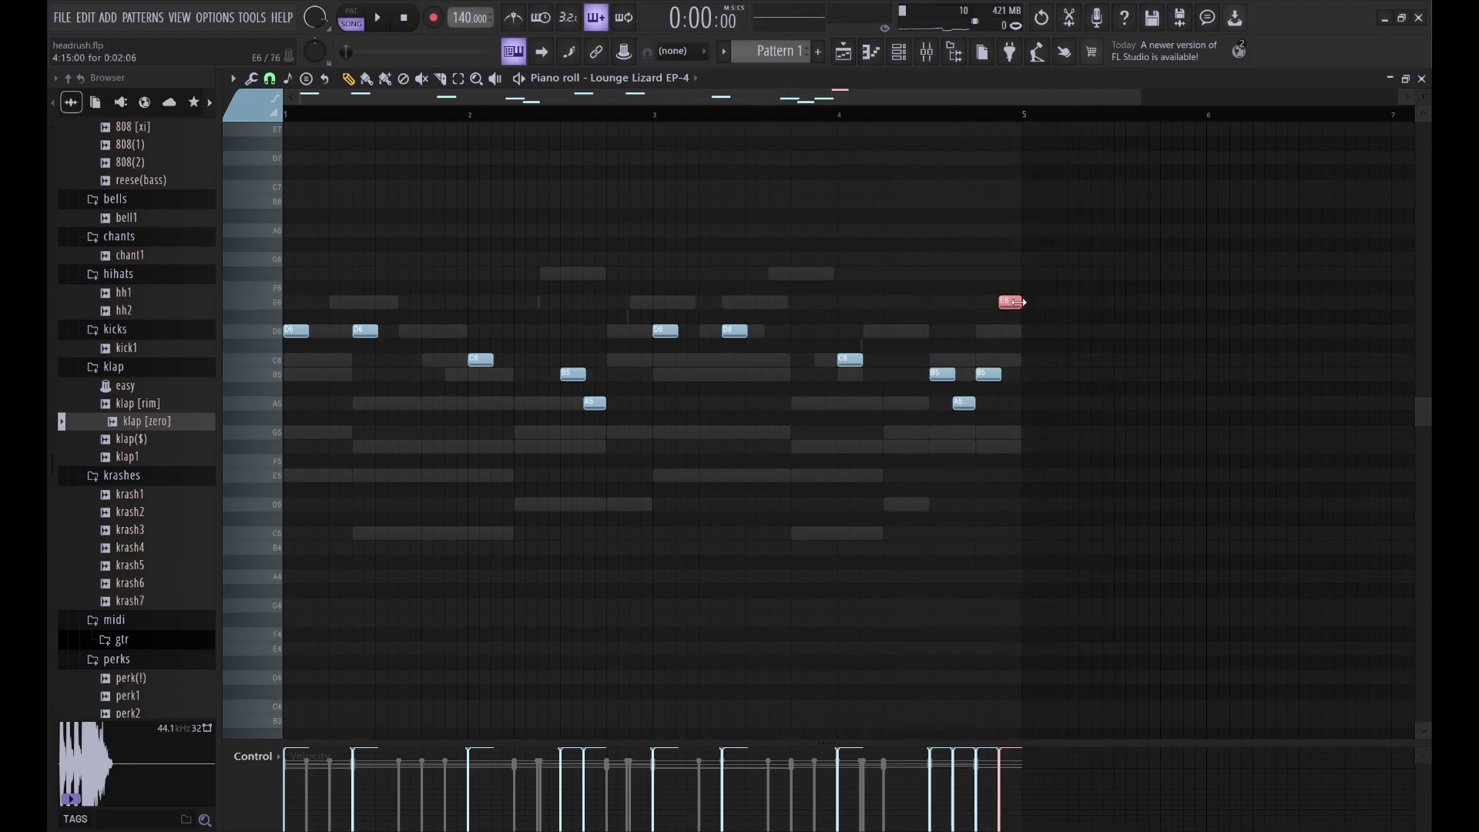
Step: Paste a copy of the new Squashed Model V notes into the second Sampler channel
click(905, 55)
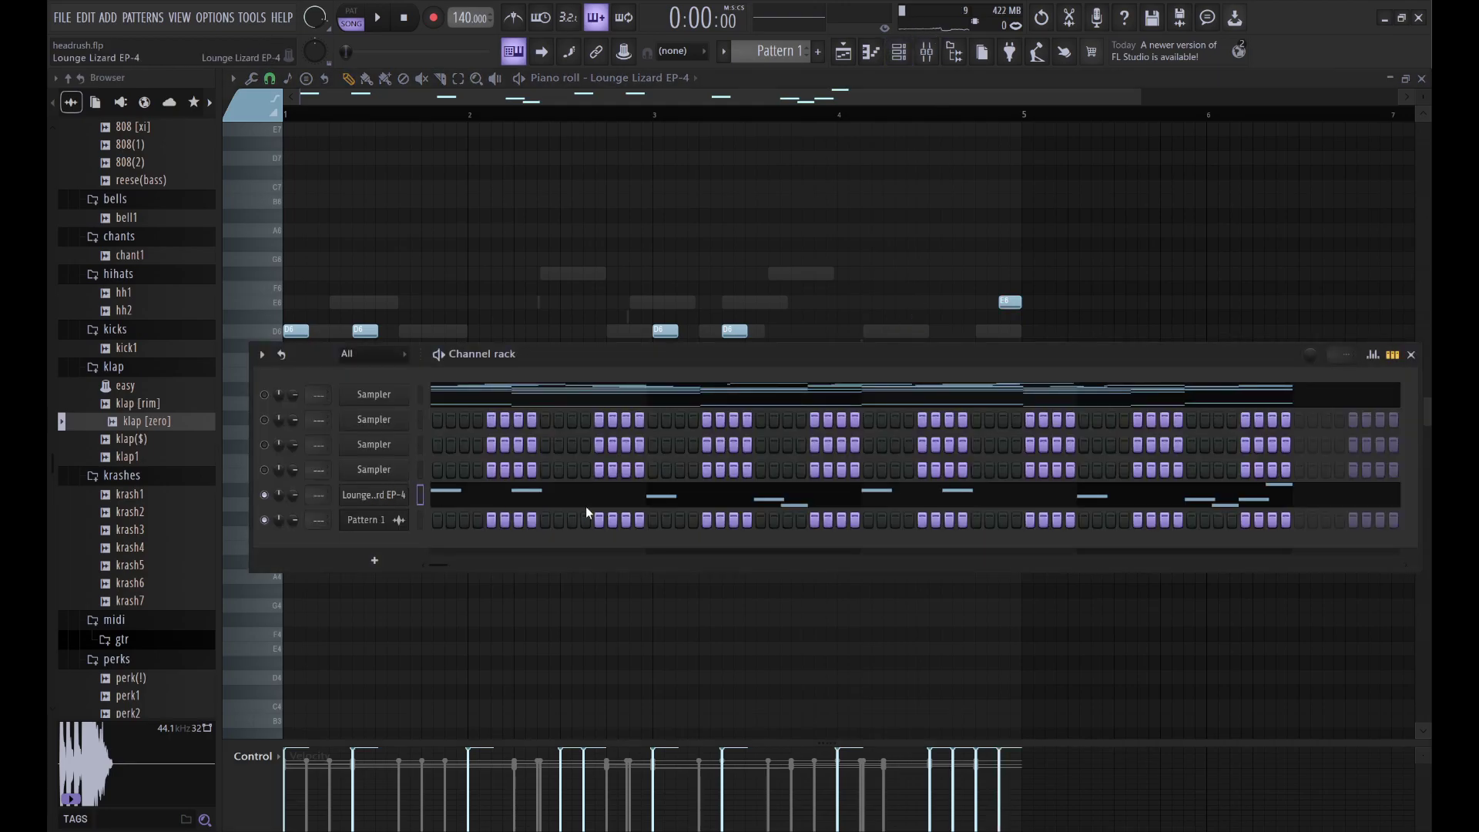
key(ctrl+v)
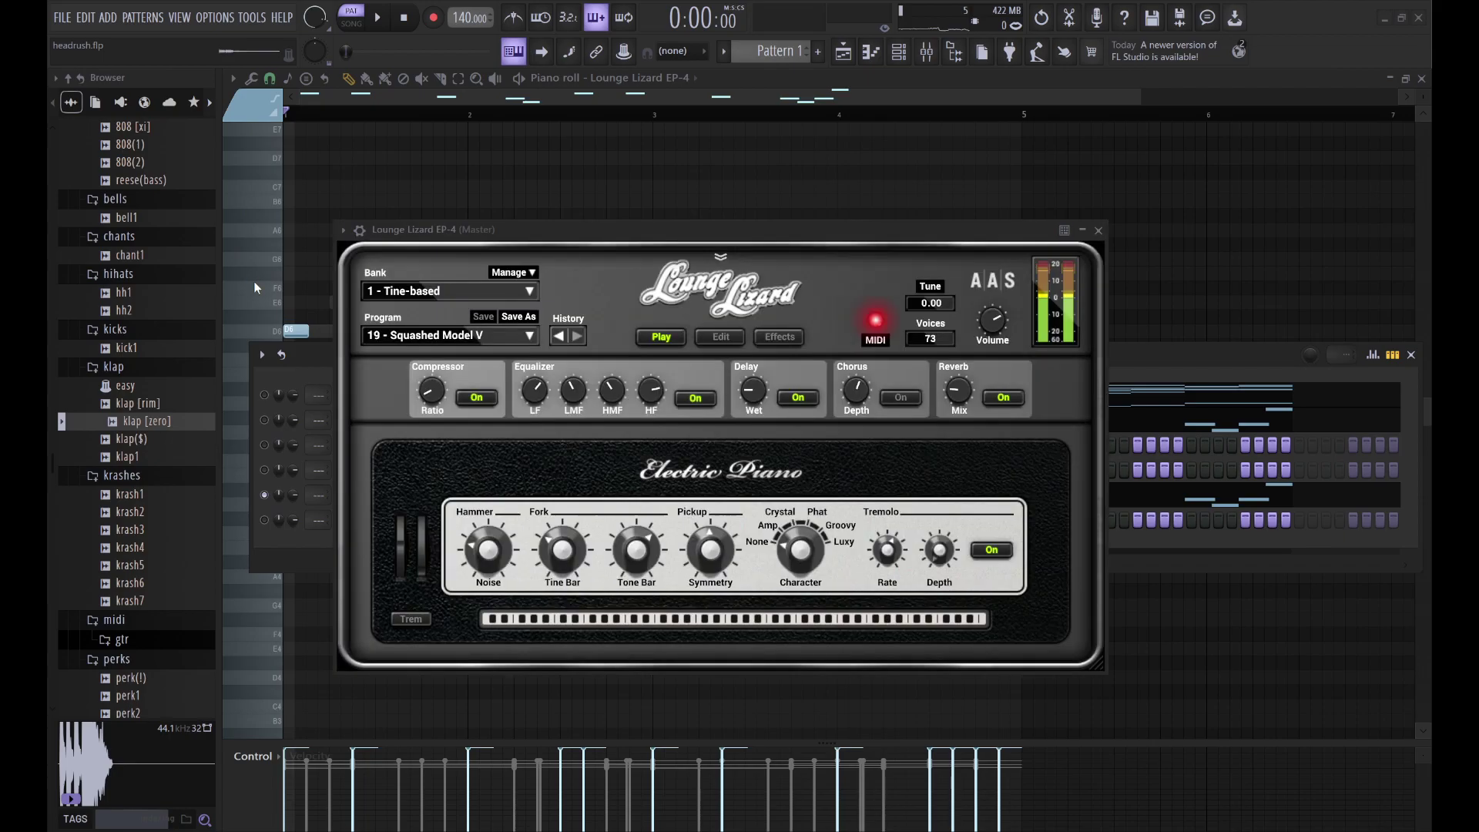
Step: List all channels, check the Pattern 1 #2 audio clip's waveform and unmute the Pattern 1 channel
click(312, 356)
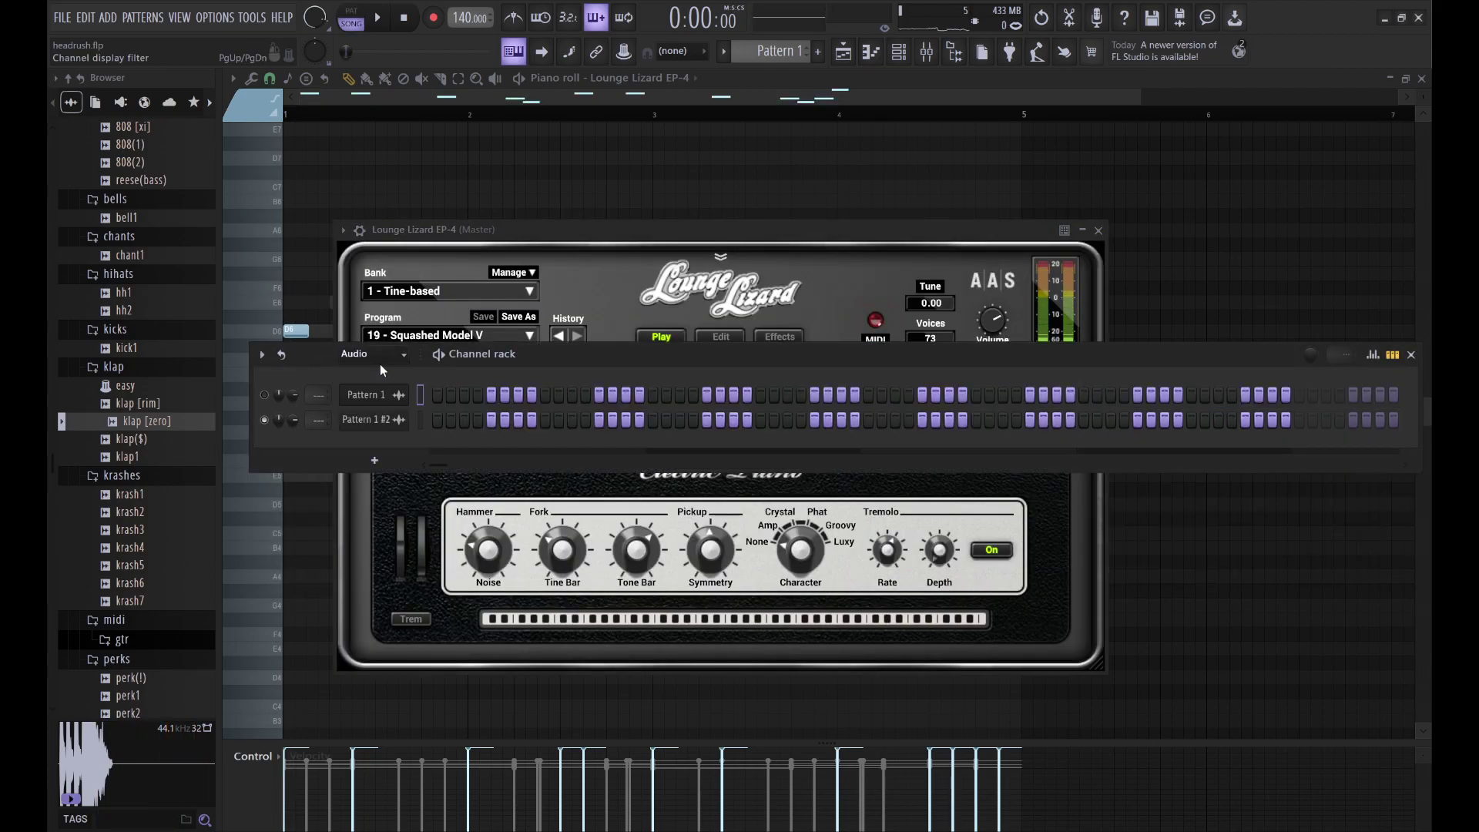
key(Page_Up)
click(352, 544)
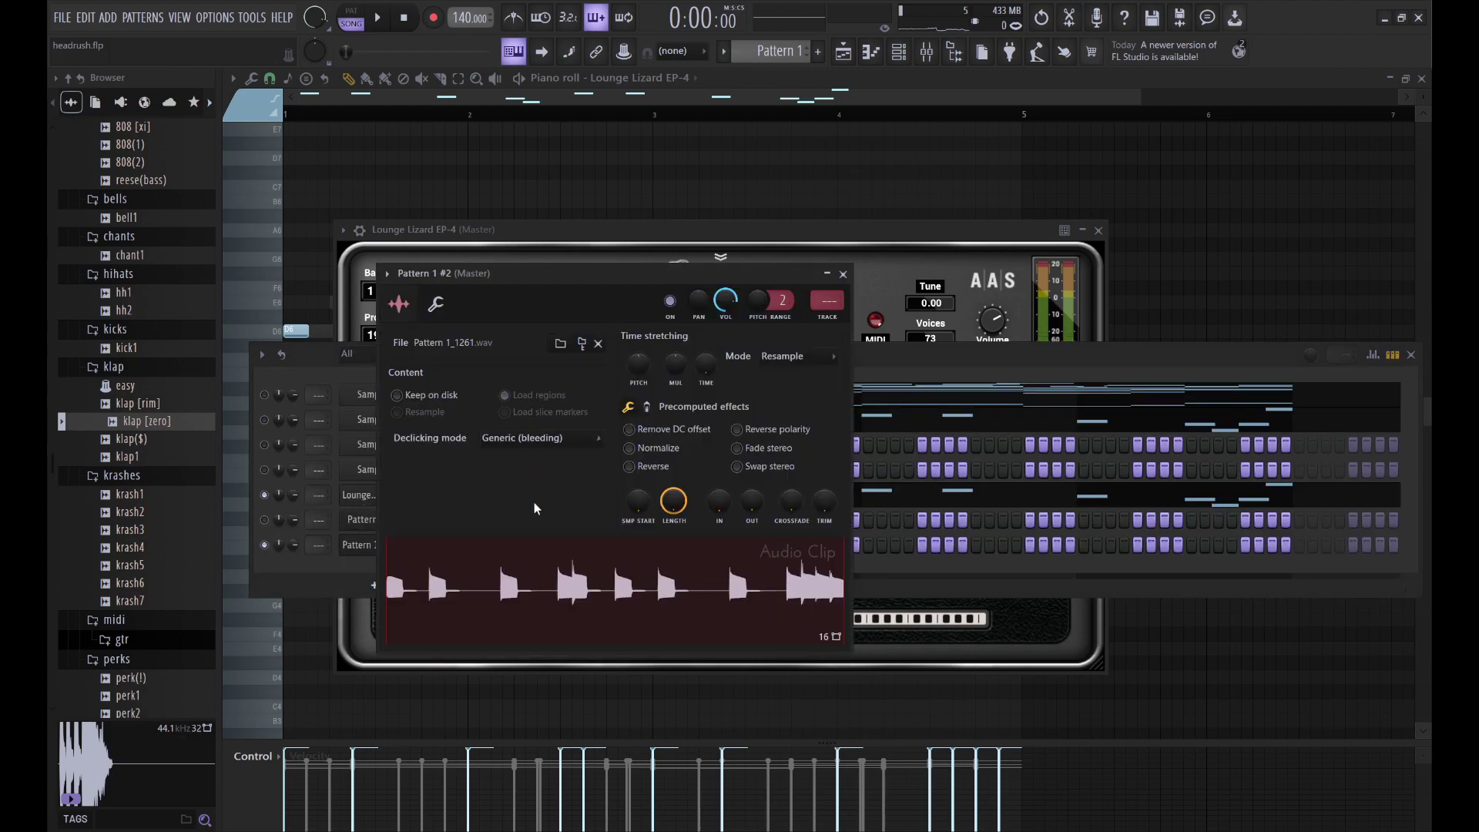
click(267, 520)
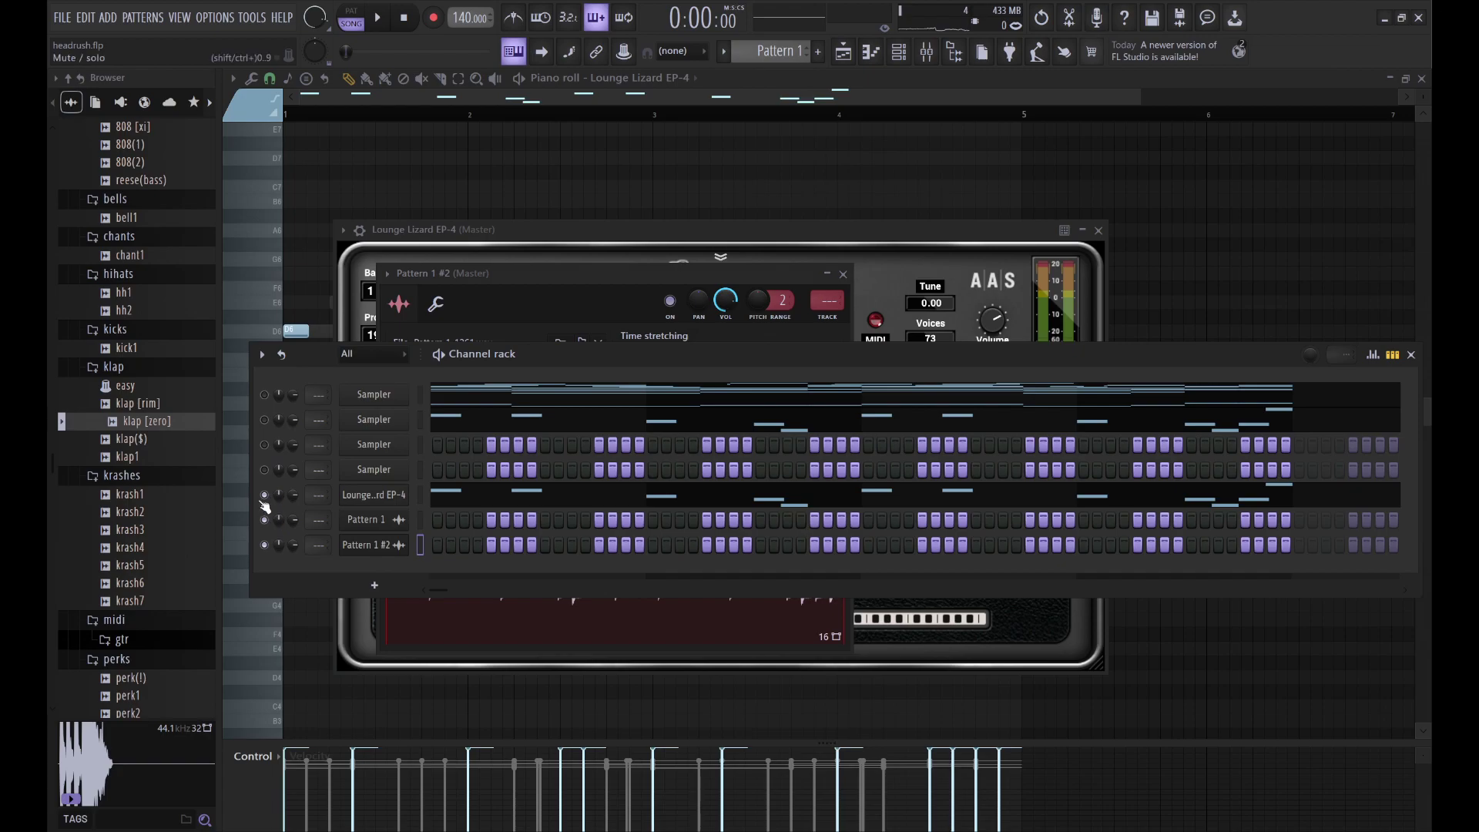
Step: Place the Pattern 1 #2 audio clip on Track 2 at bar 1 and play the arrangement
click(841, 54)
drag(284, 156, 464, 197)
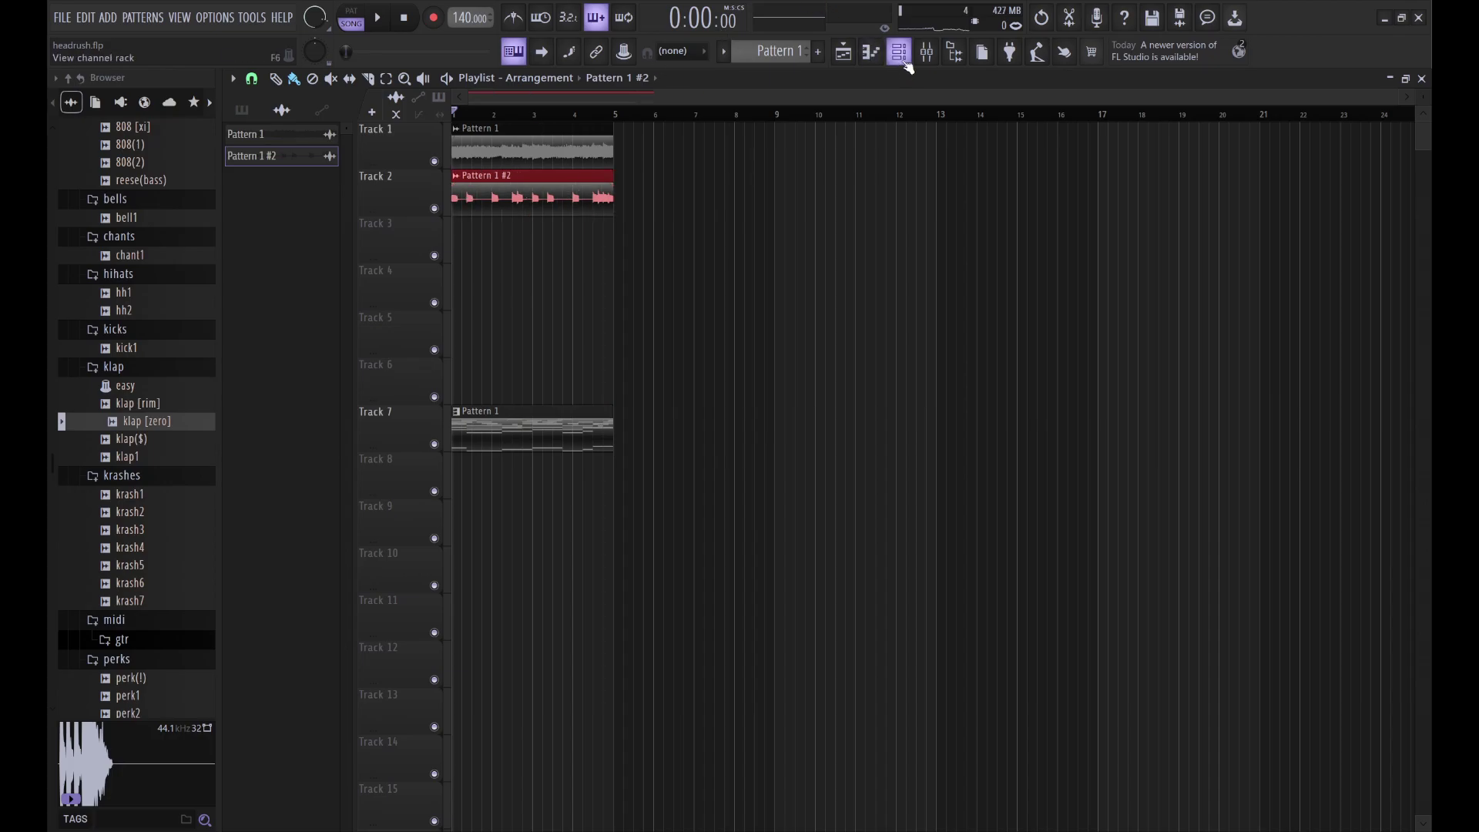
click(903, 60)
key(space)
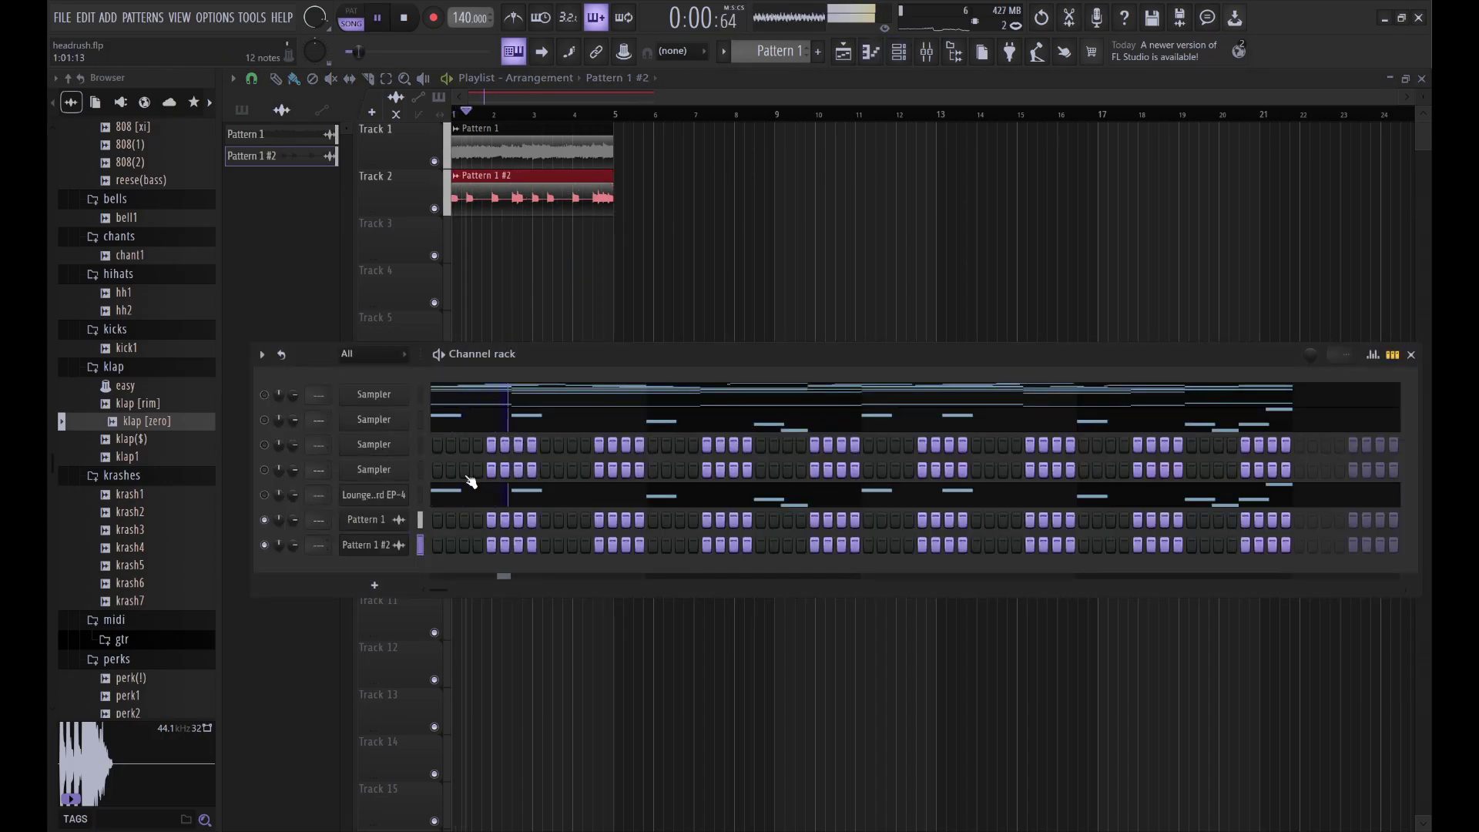
Step: Cut the notes out of the Lounge Lizard EP-4 channel and load program 3 - Reed 1 from the 2 - Reed-based bank
click(417, 495)
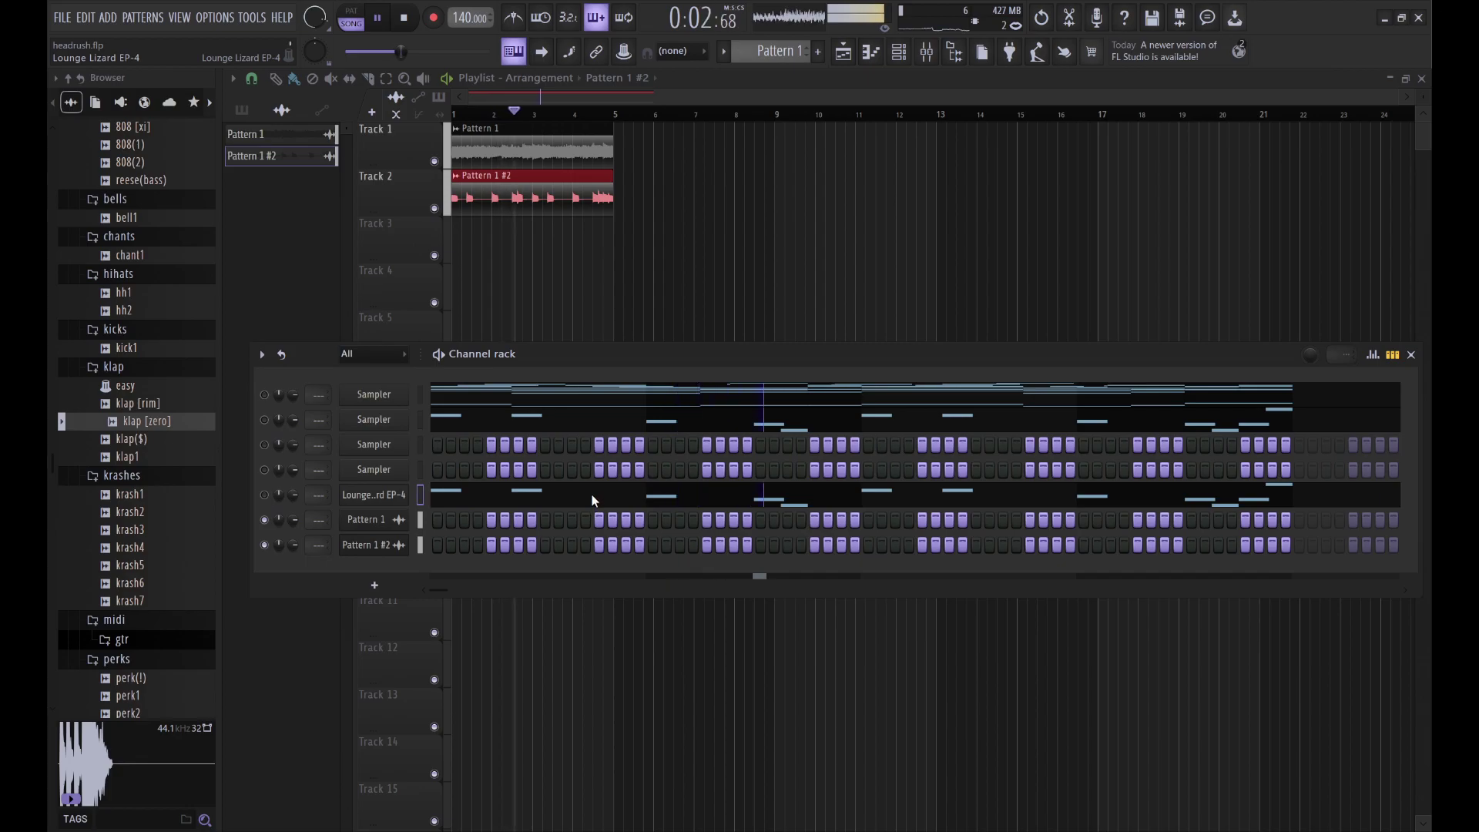
key(ctrl+x)
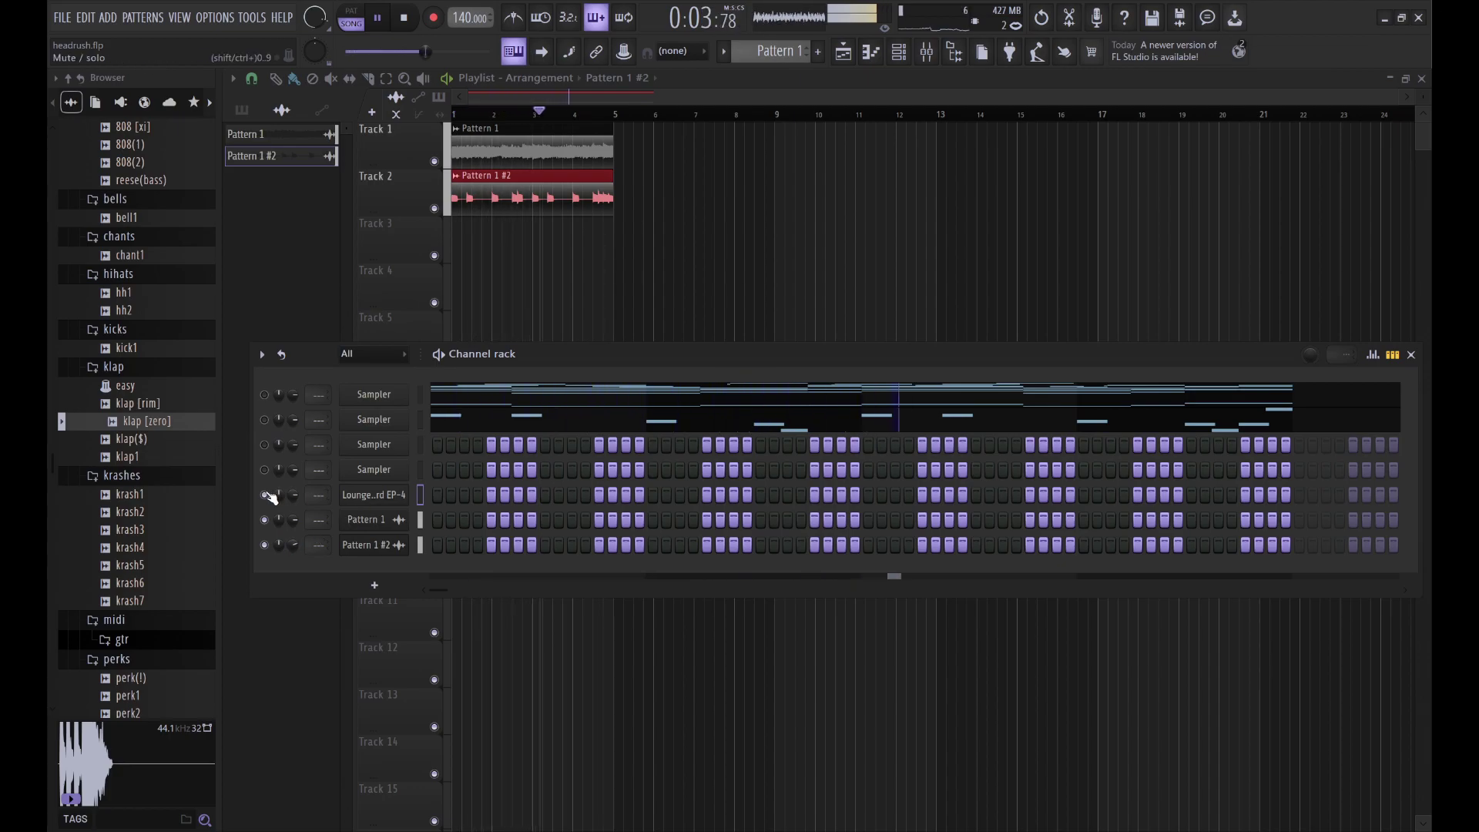
click(378, 495)
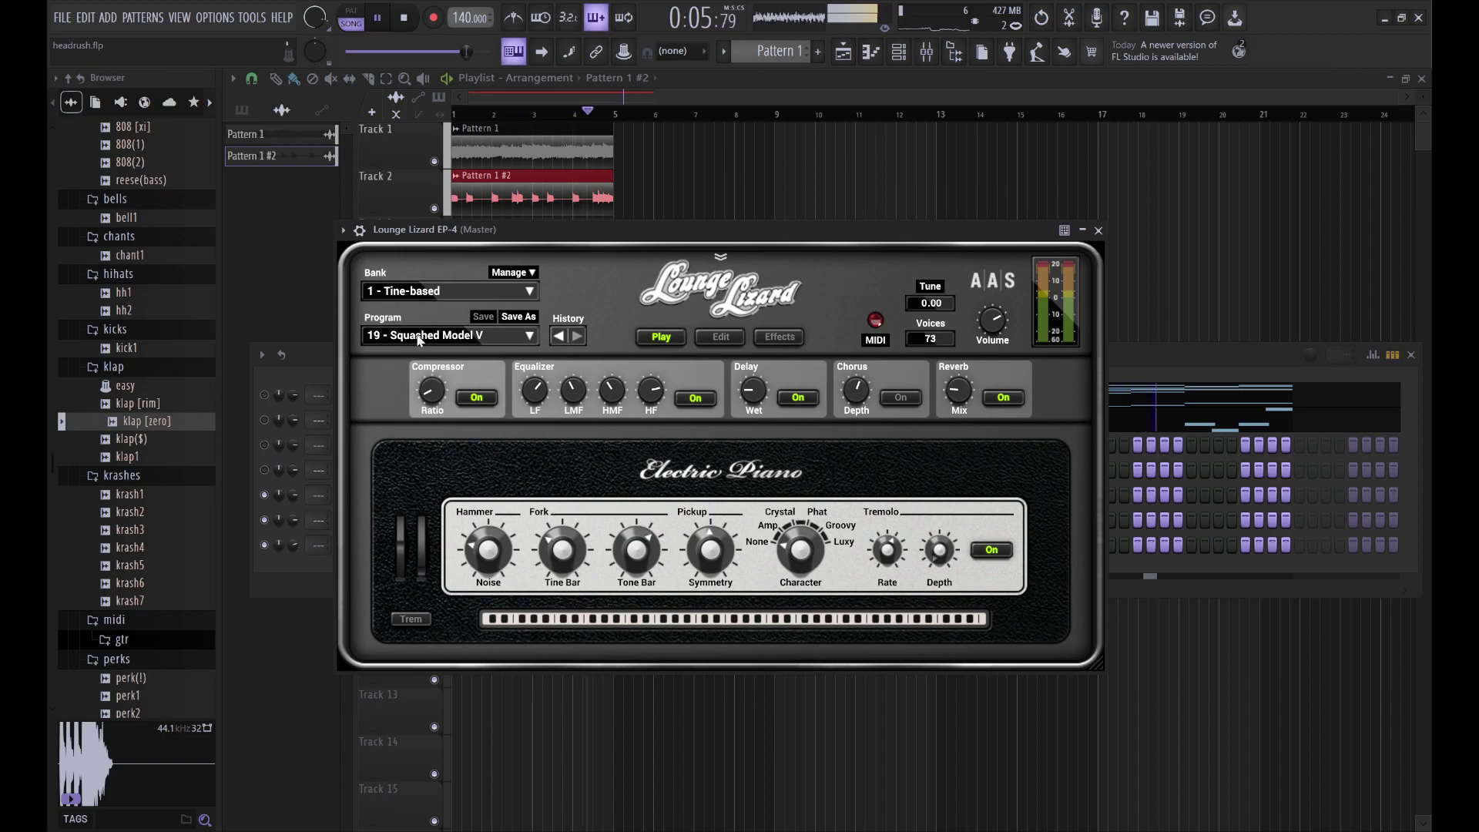
click(415, 291)
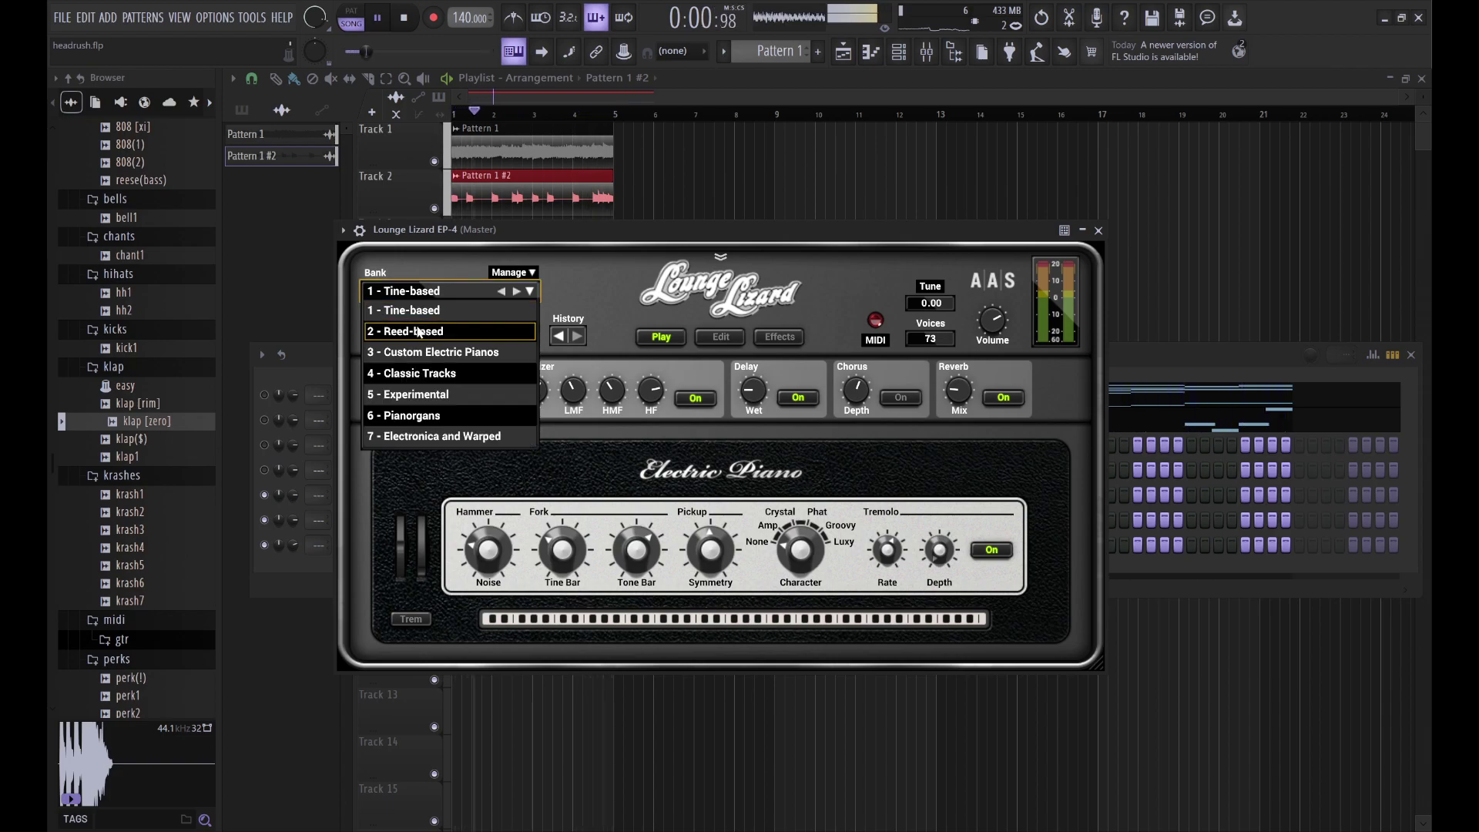
click(420, 331)
click(408, 336)
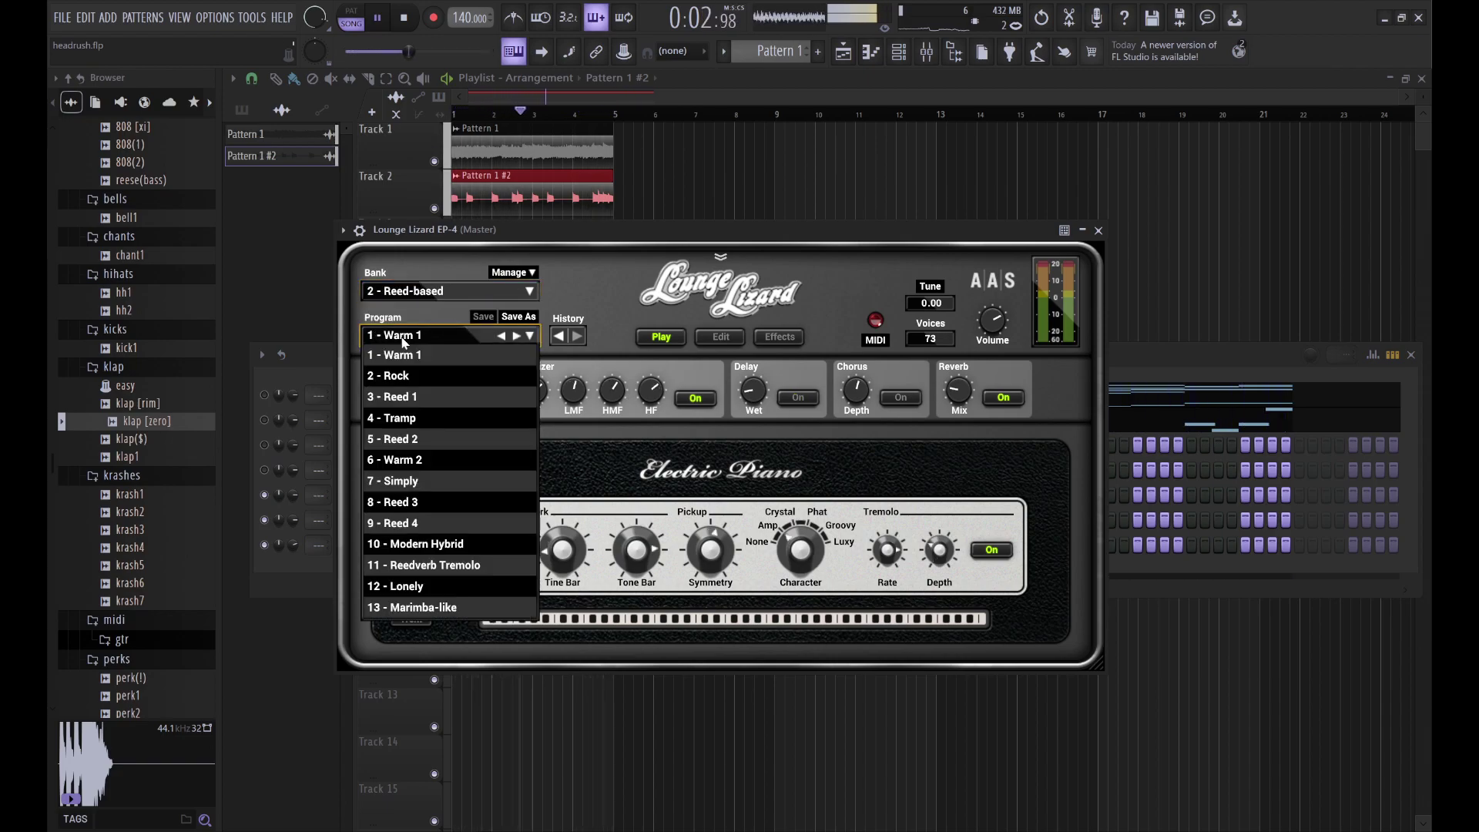
click(420, 399)
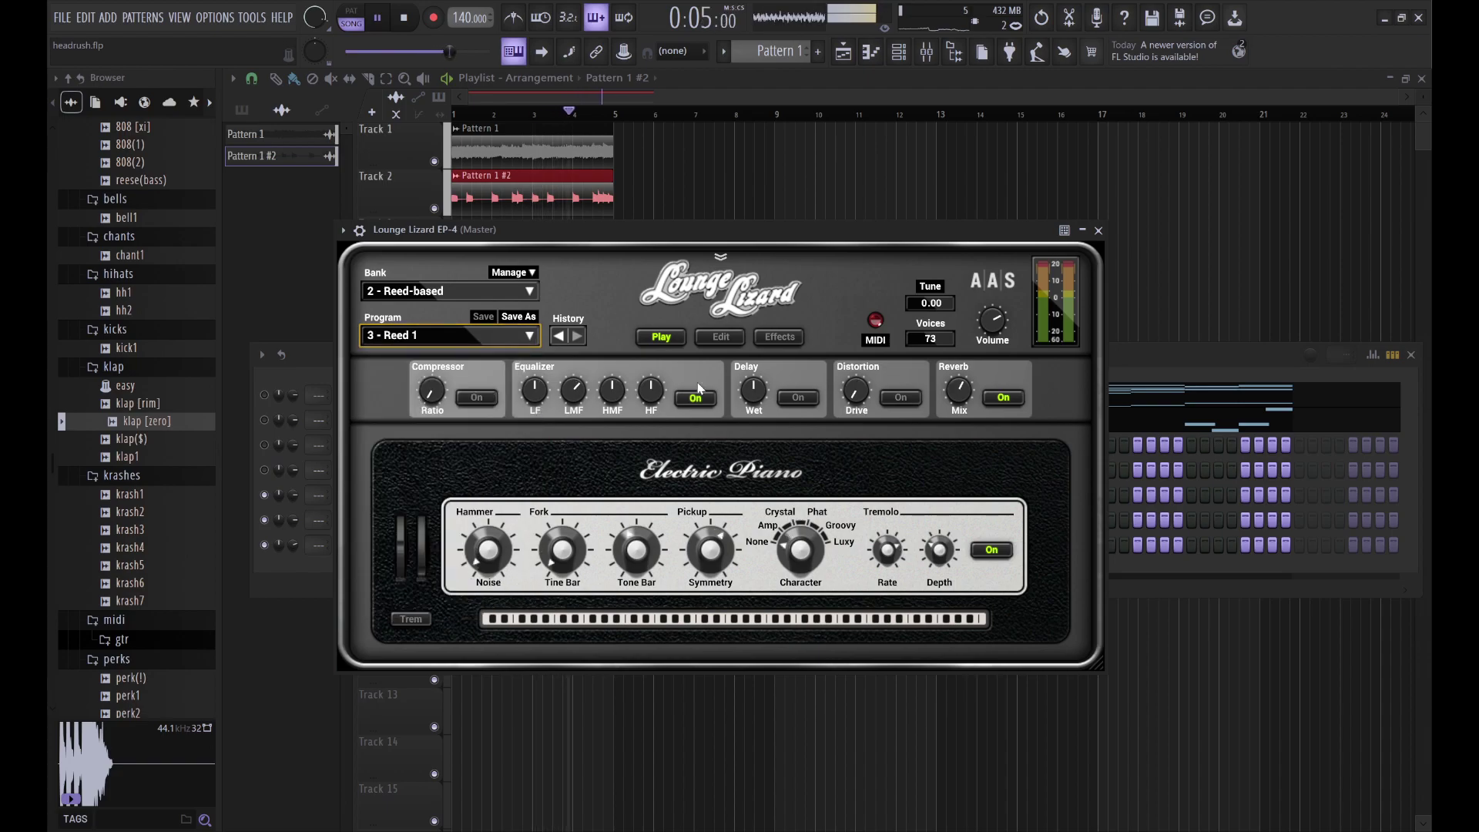
Step: Add short B5 and C6 notes at the start of bar 1 in the Lounge Lizard EP-4 piano roll
click(1138, 373)
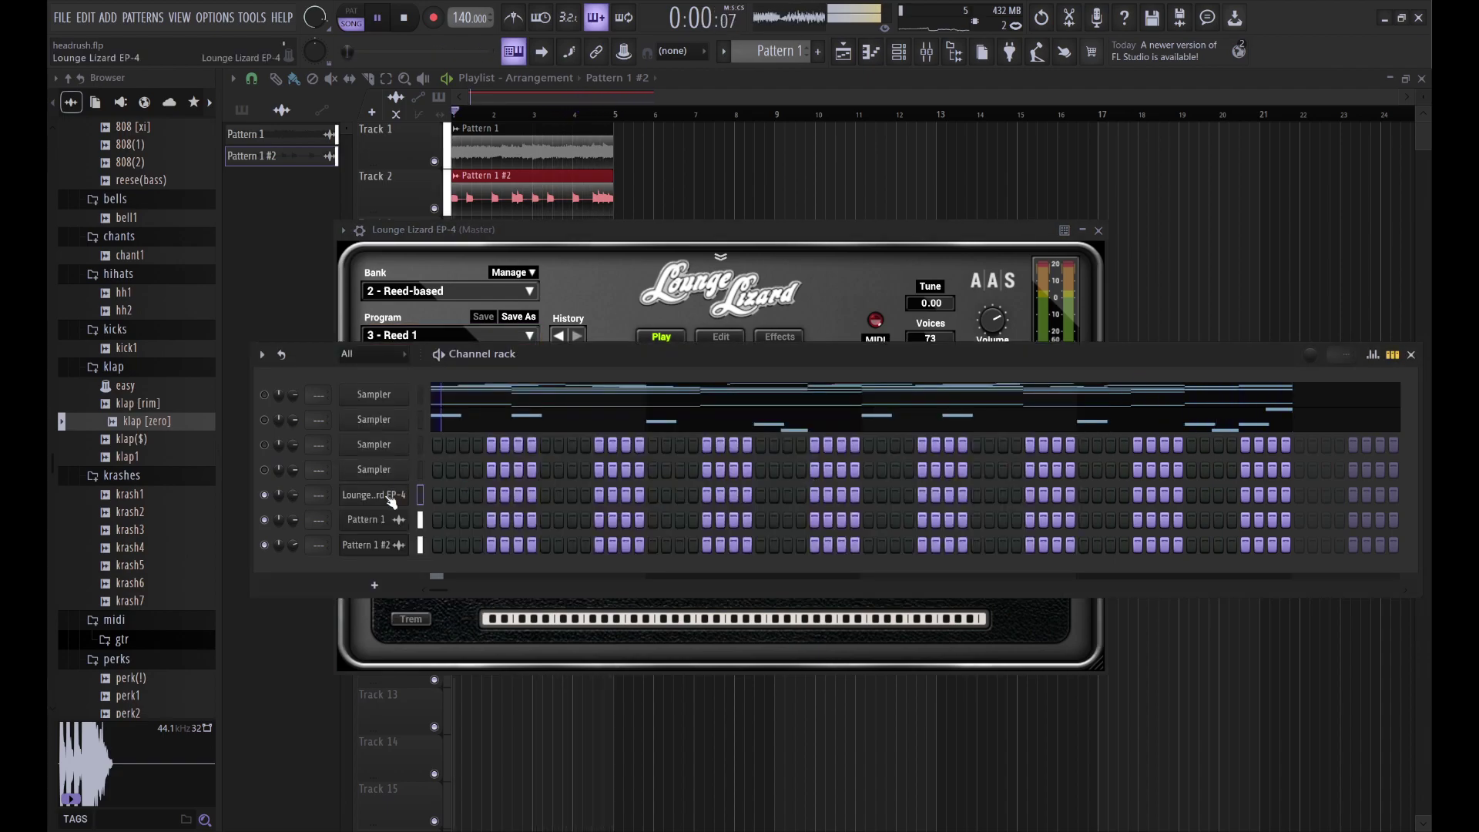
key(g)
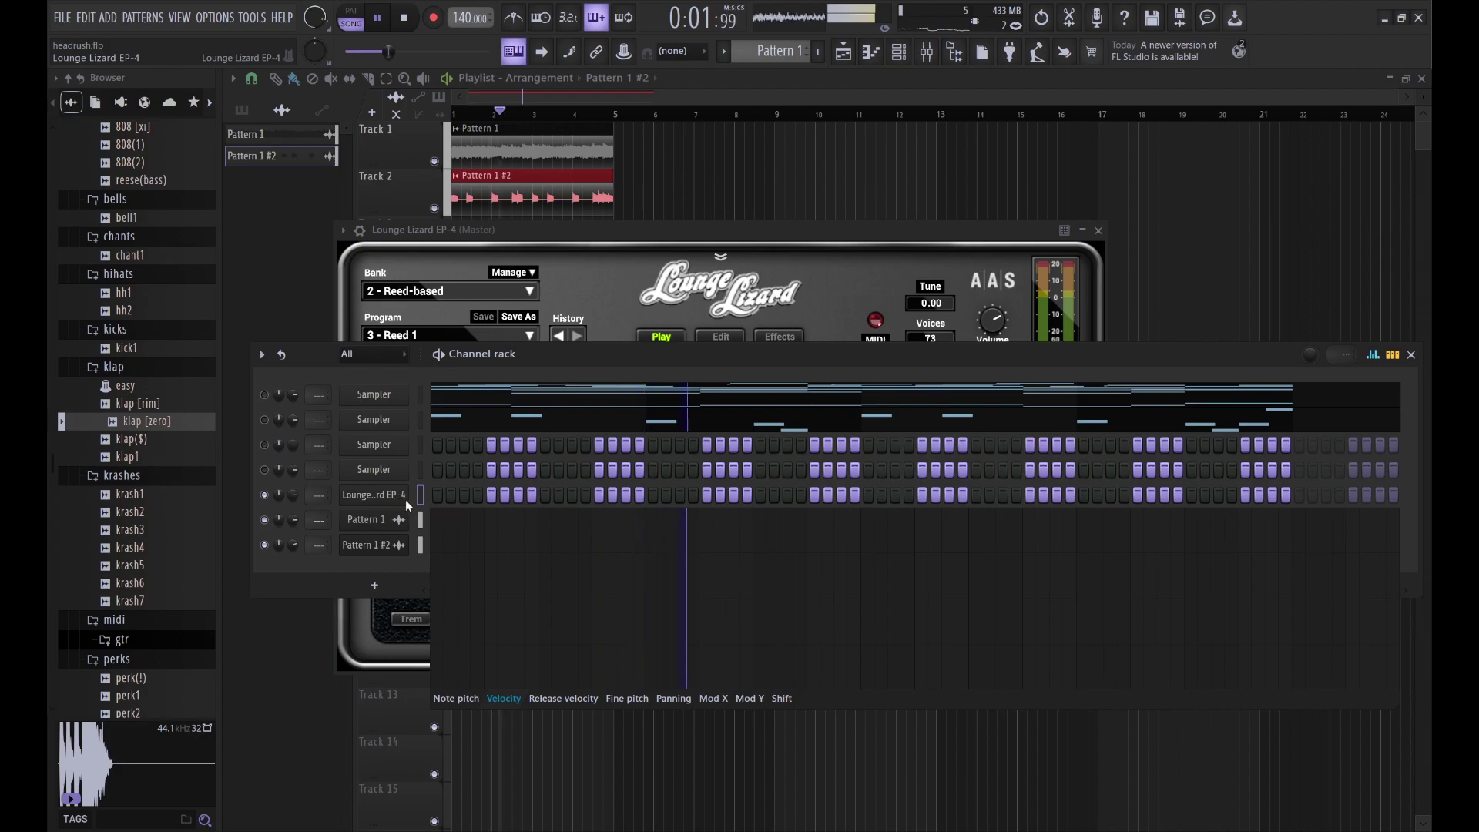
key(g)
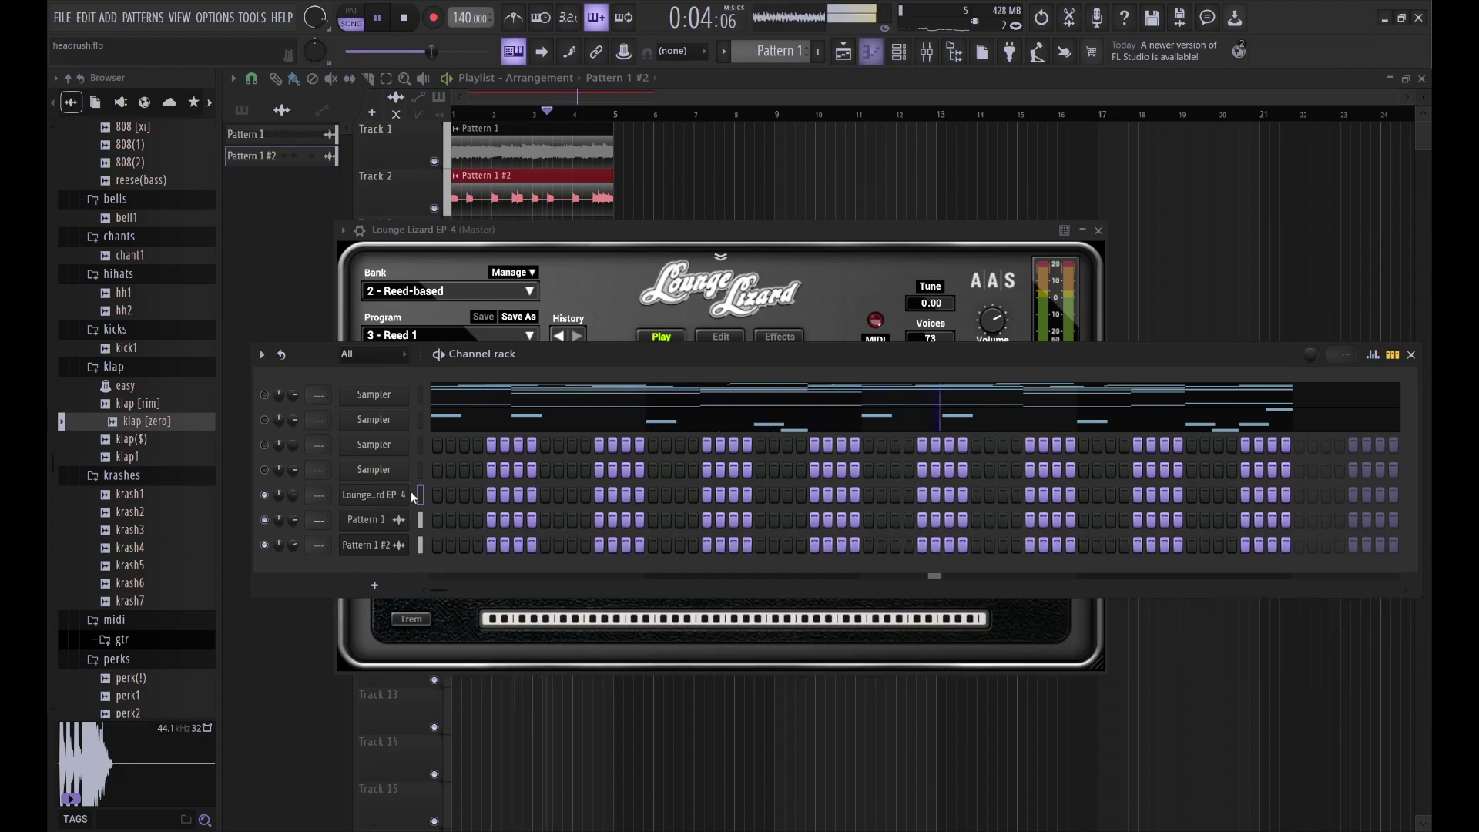
click(420, 494)
key(F7)
mouse_move(307, 362)
mouse_down()
mouse_move(267, 363)
mouse_move(296, 367)
mouse_up()
key(space)
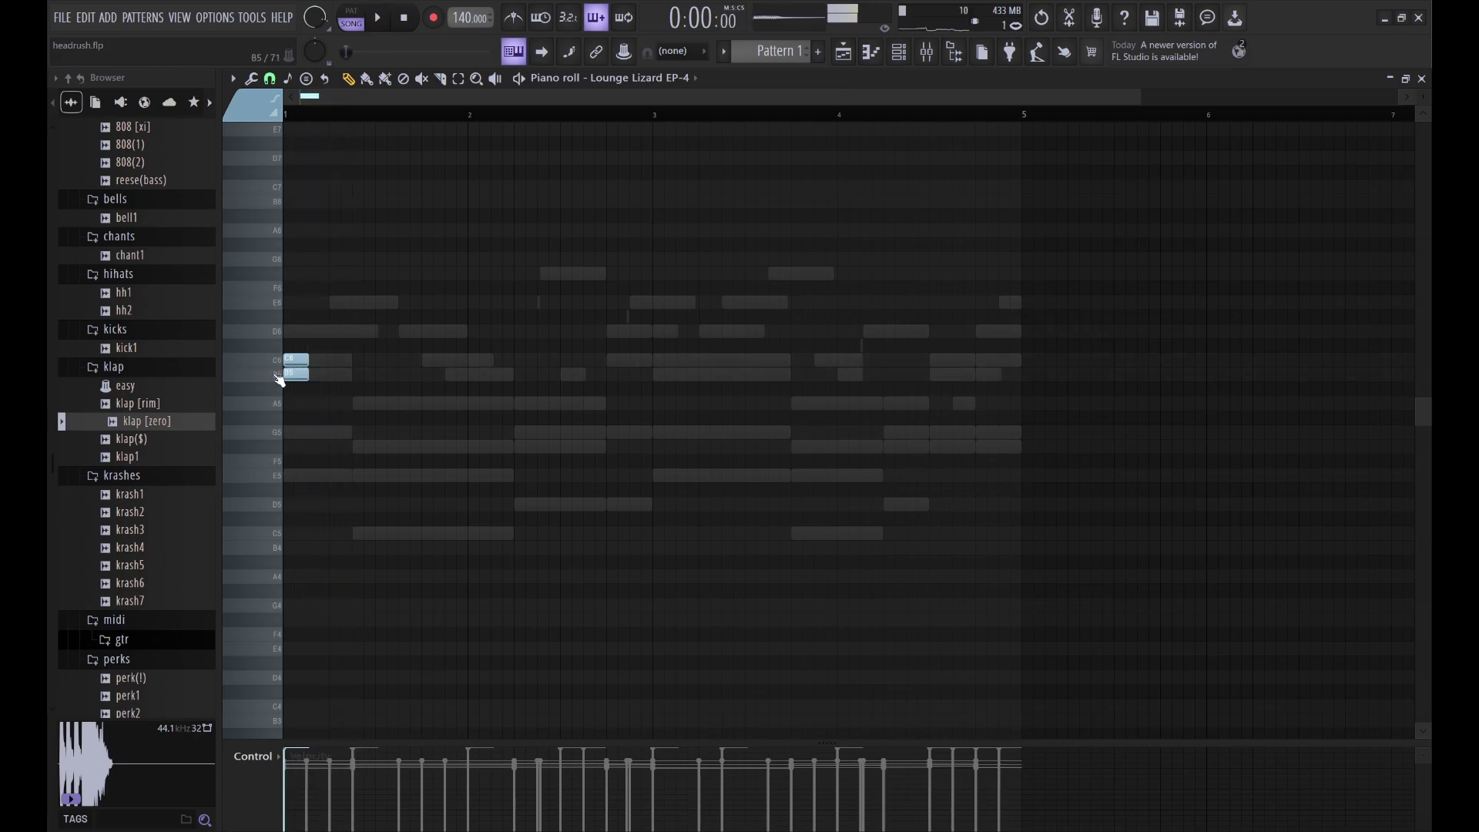
Step: Lengthen the B5 and C6 notes to about half a bar and duplicate the pair twice
drag(314, 421, 310, 333)
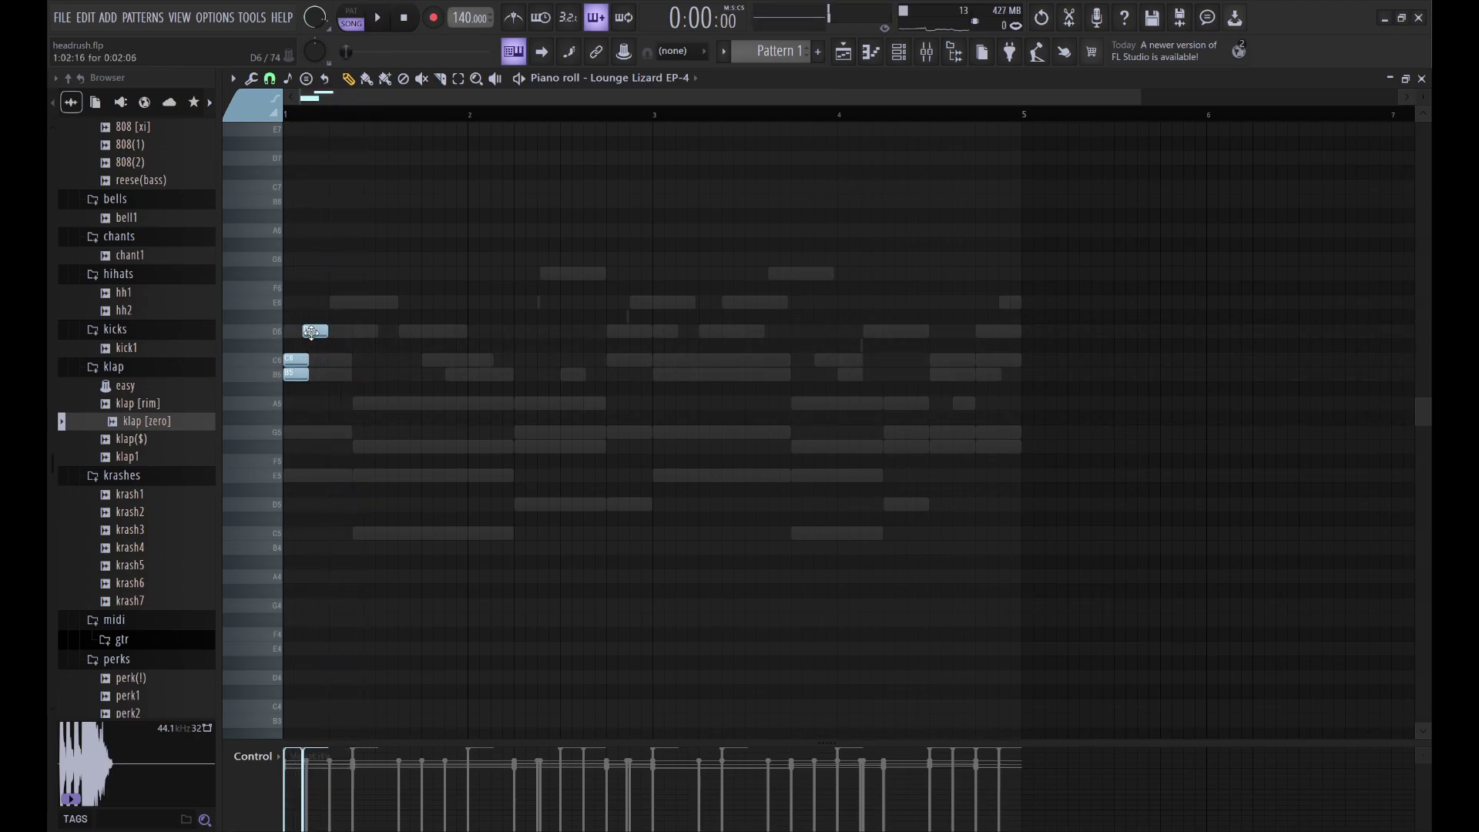
key(ctrl+z)
drag(334, 409, 294, 339)
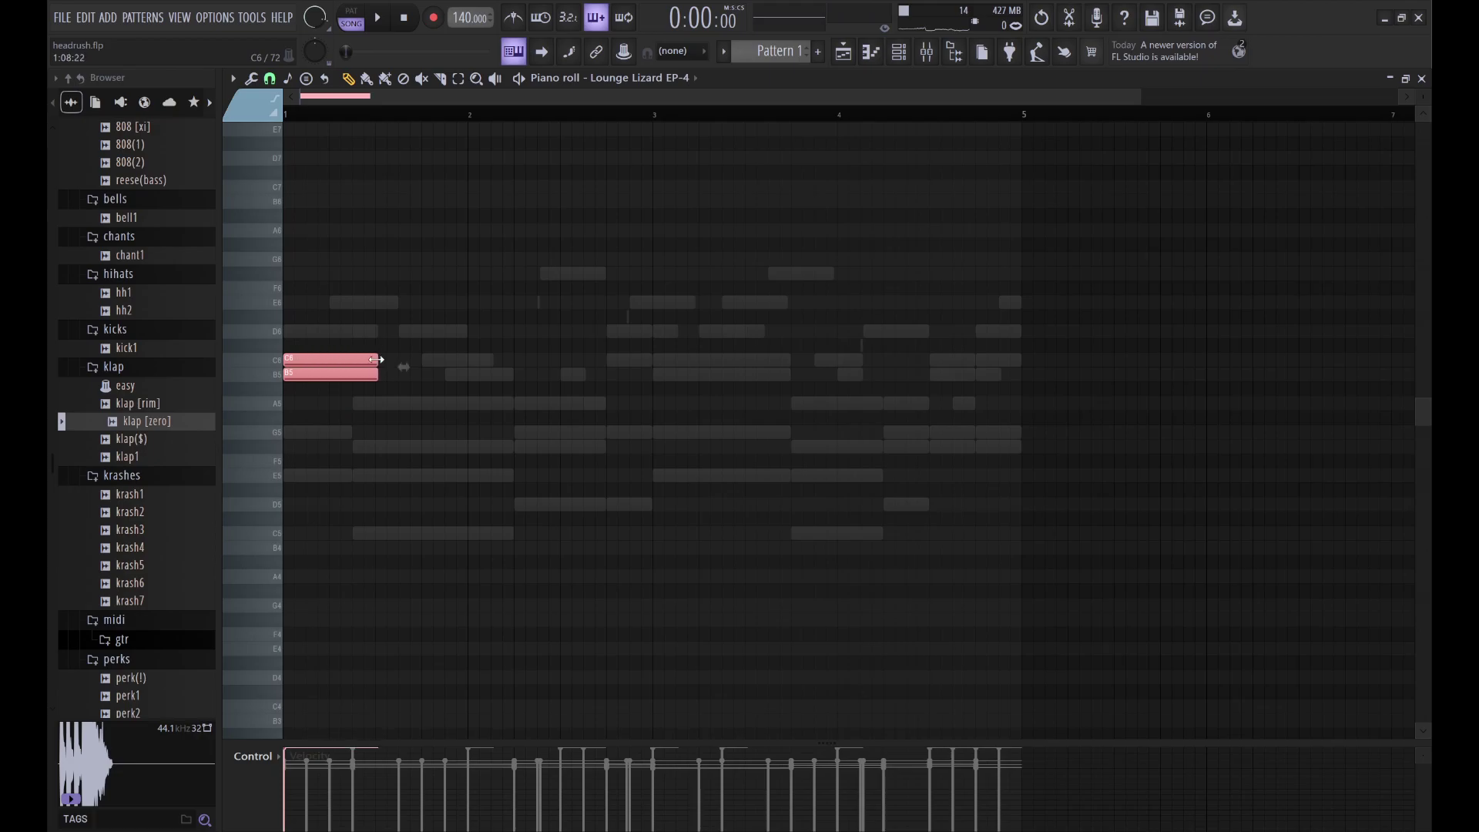
key(space)
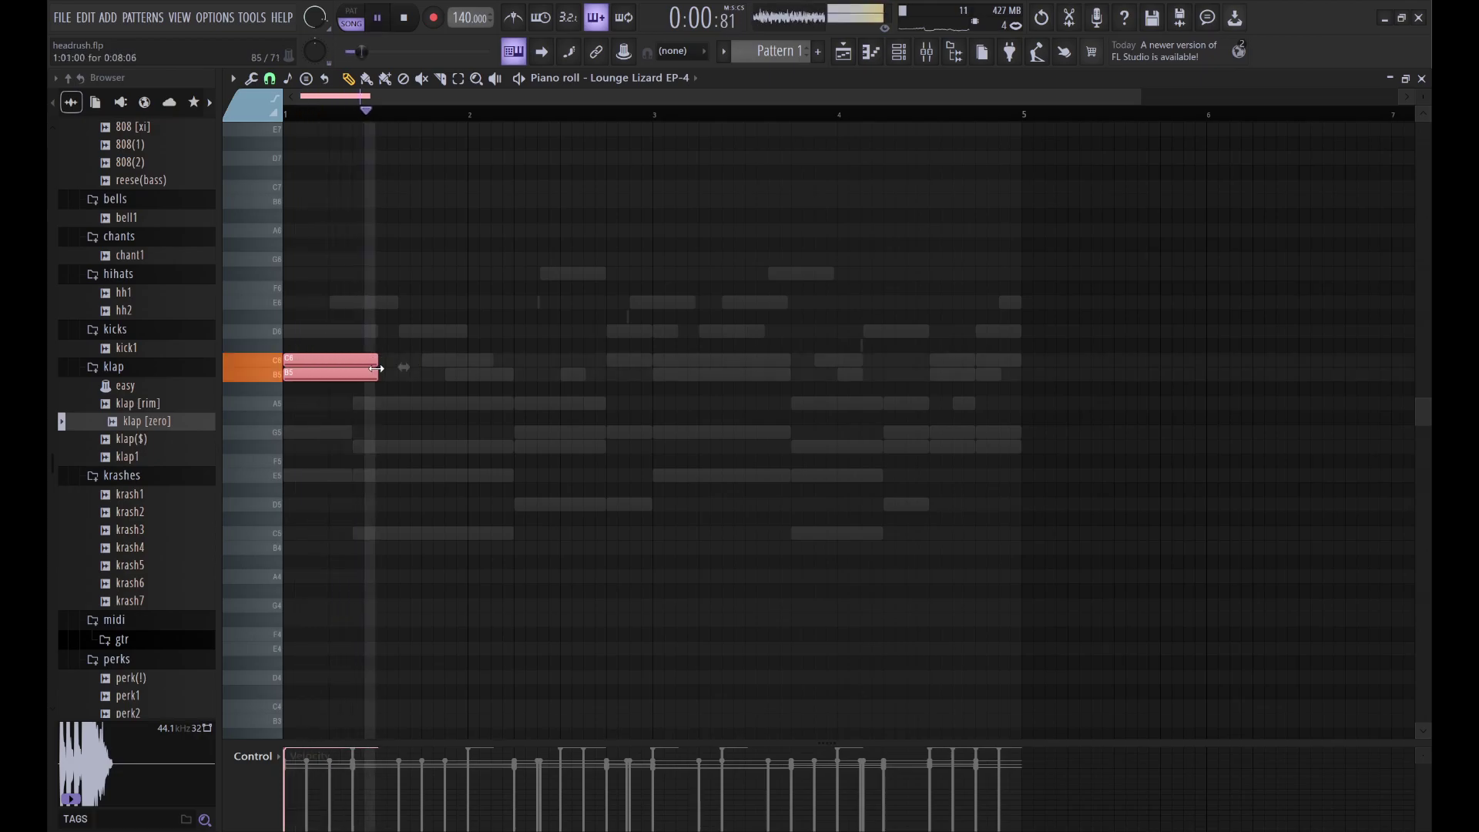
key(ctrl+b)
key(ctrl+b)
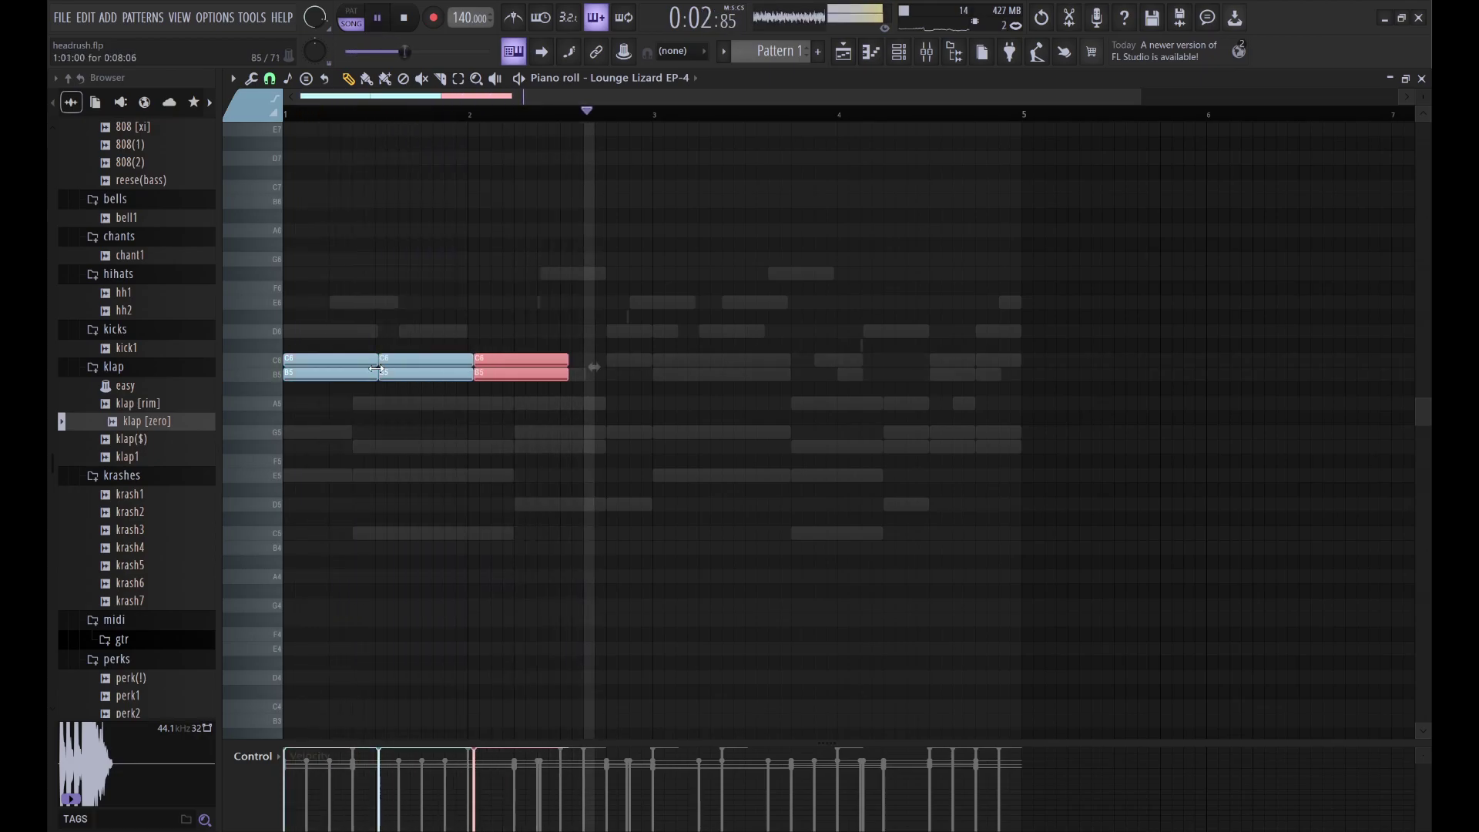
Step: Lower the third pair's B5 to A5 and quantize the notes to the grid
drag(524, 394, 514, 377)
key(shift+Down)
key(shift+Down)
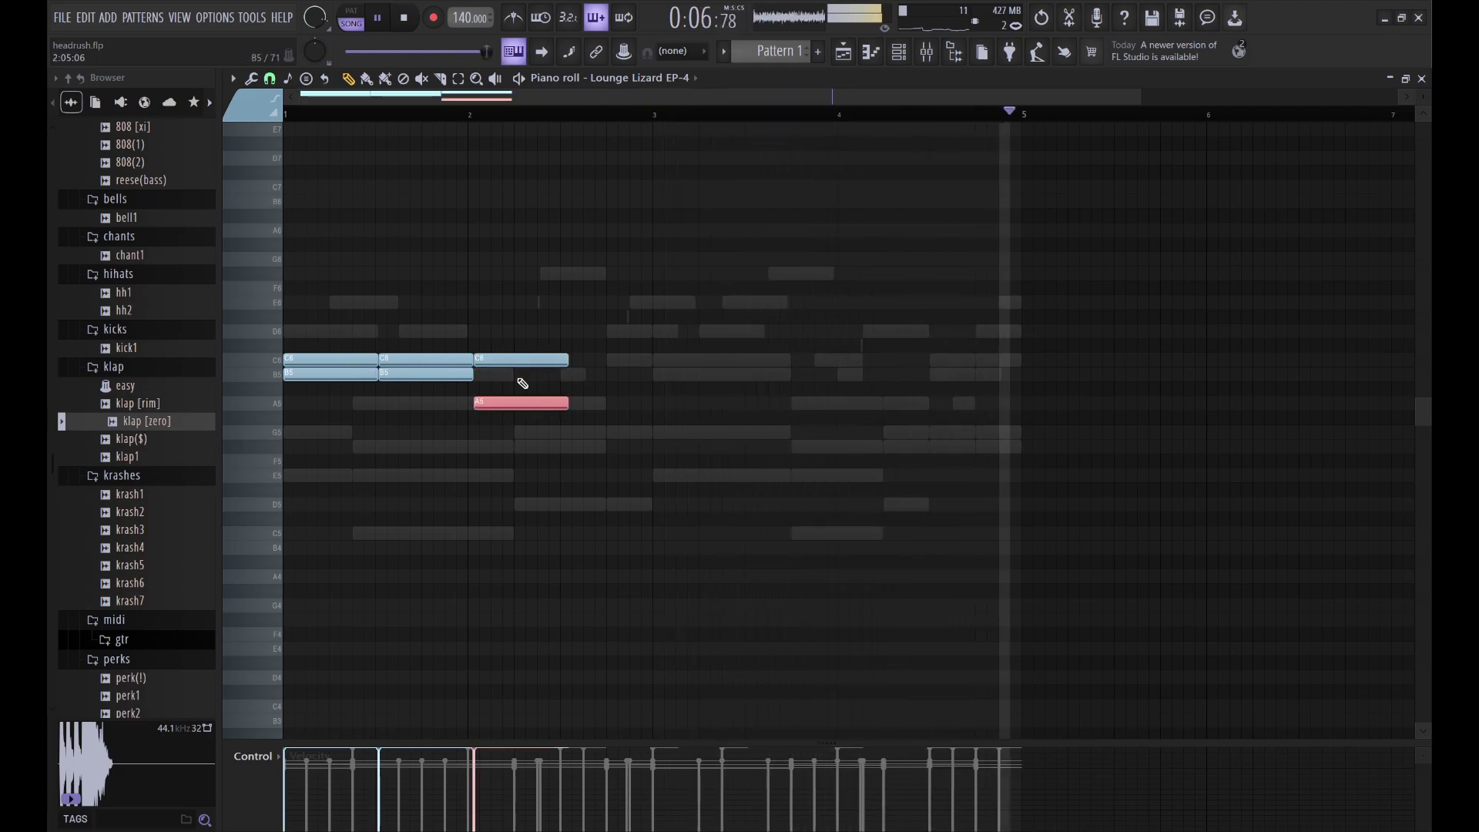
key(ctrl+q)
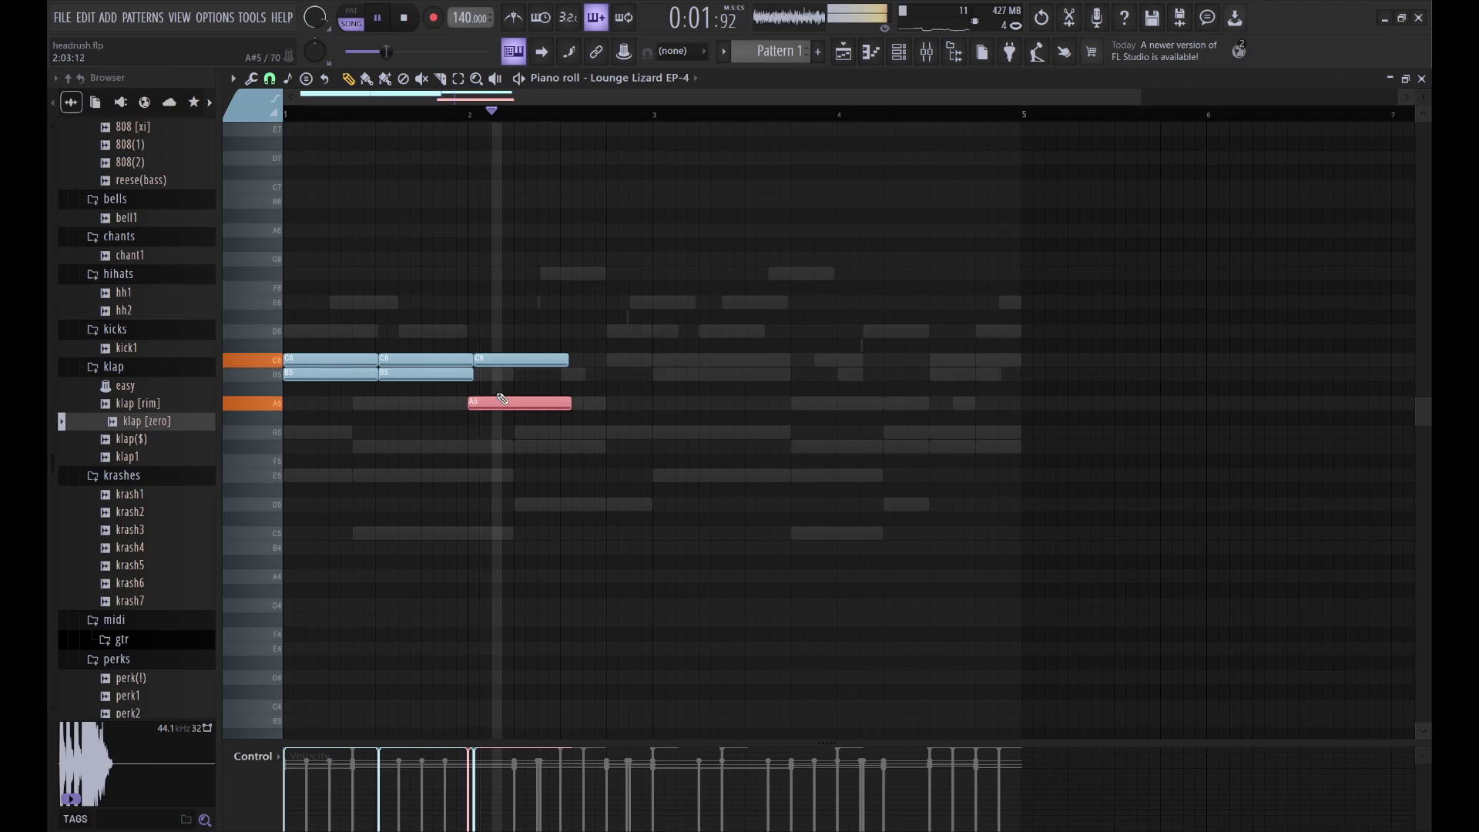
key(ctrl+d)
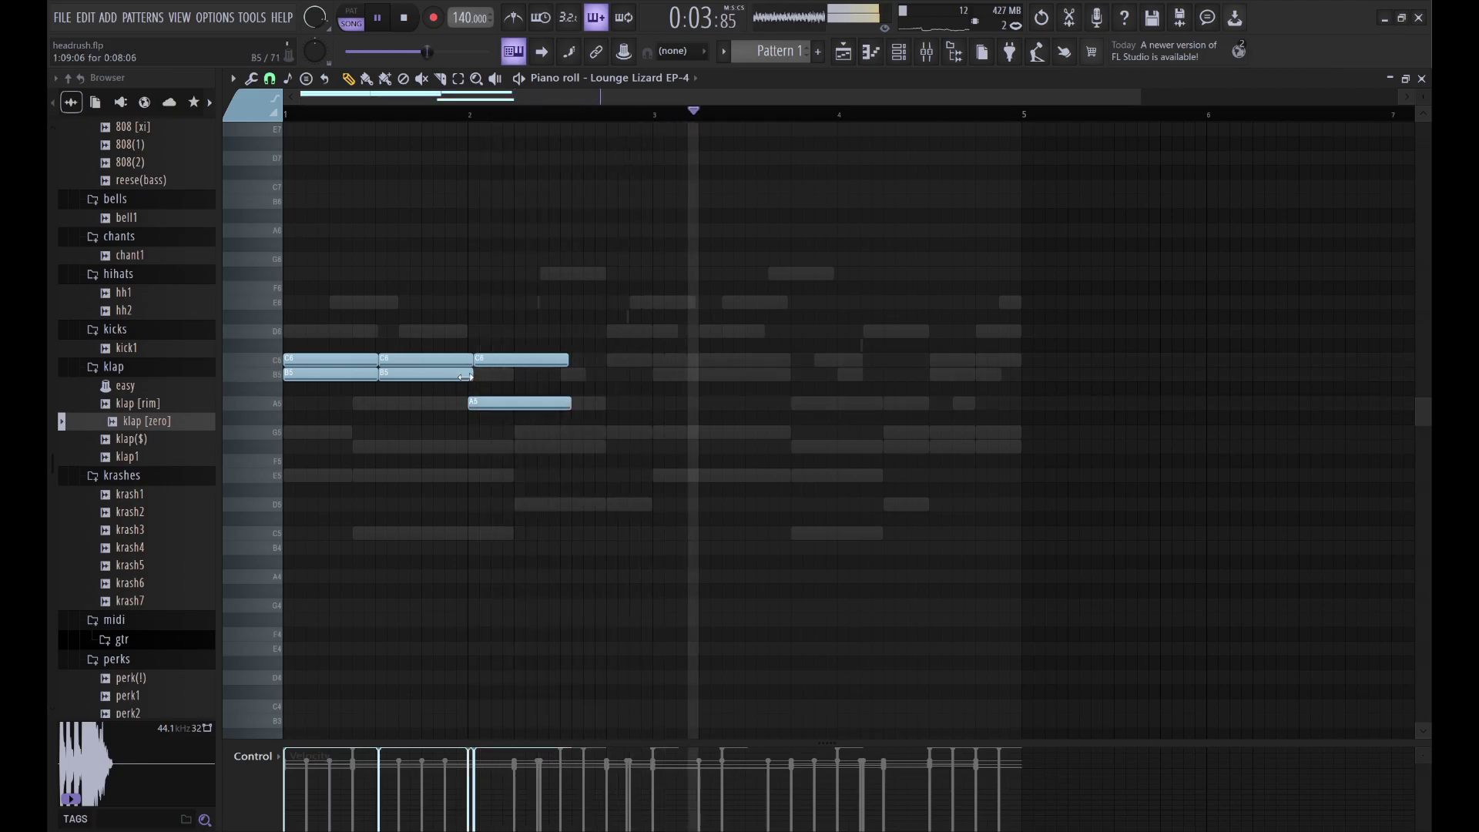
drag(457, 385, 459, 337)
key(ctrl+q)
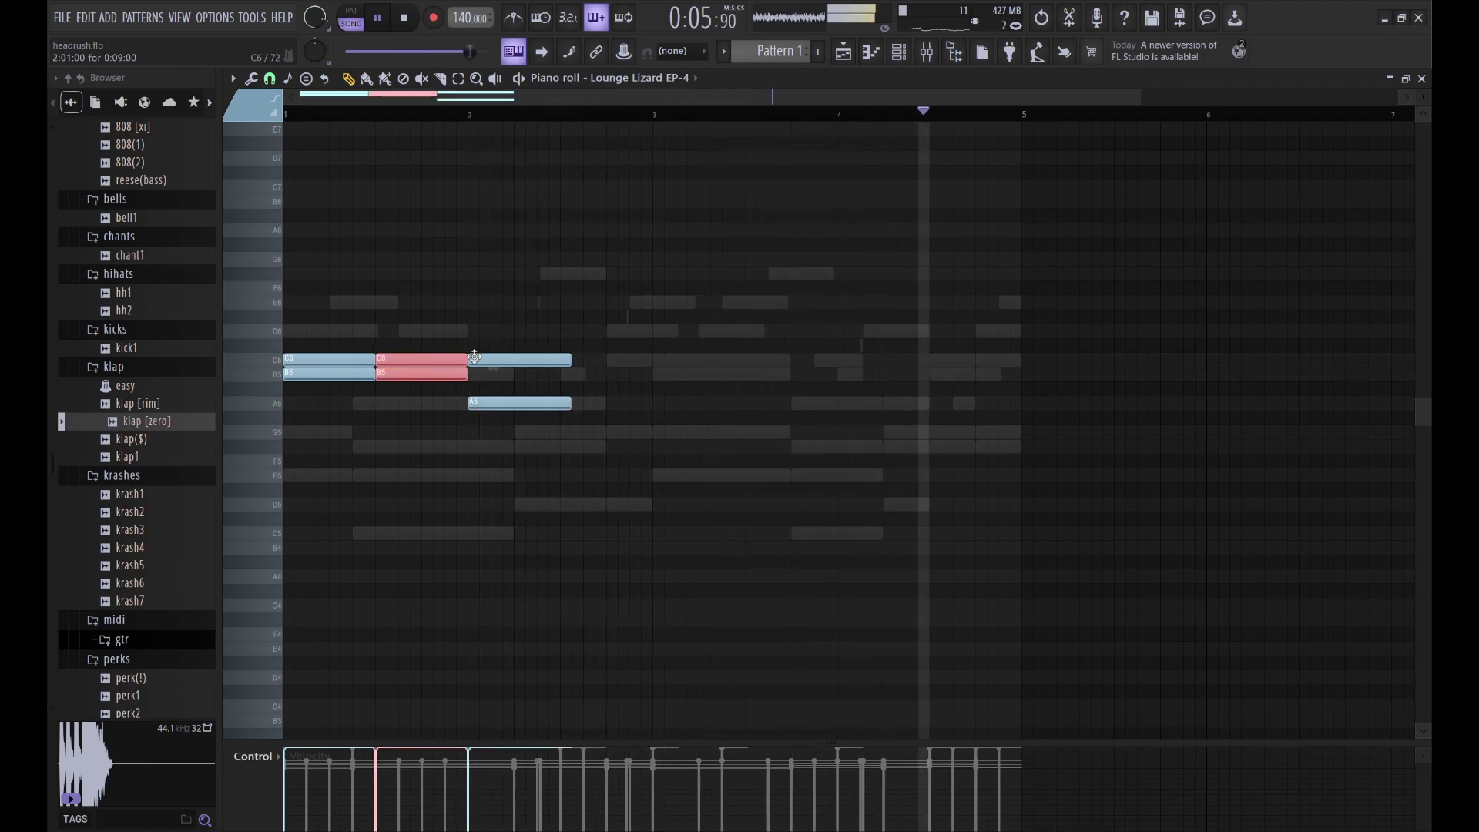
key(ctrl+d)
Step: Lower the C6 at the start of bar 2 to B5
drag(514, 390, 507, 334)
key(shift+Down)
key(shift+Down)
scroll(507, 334, up, 1)
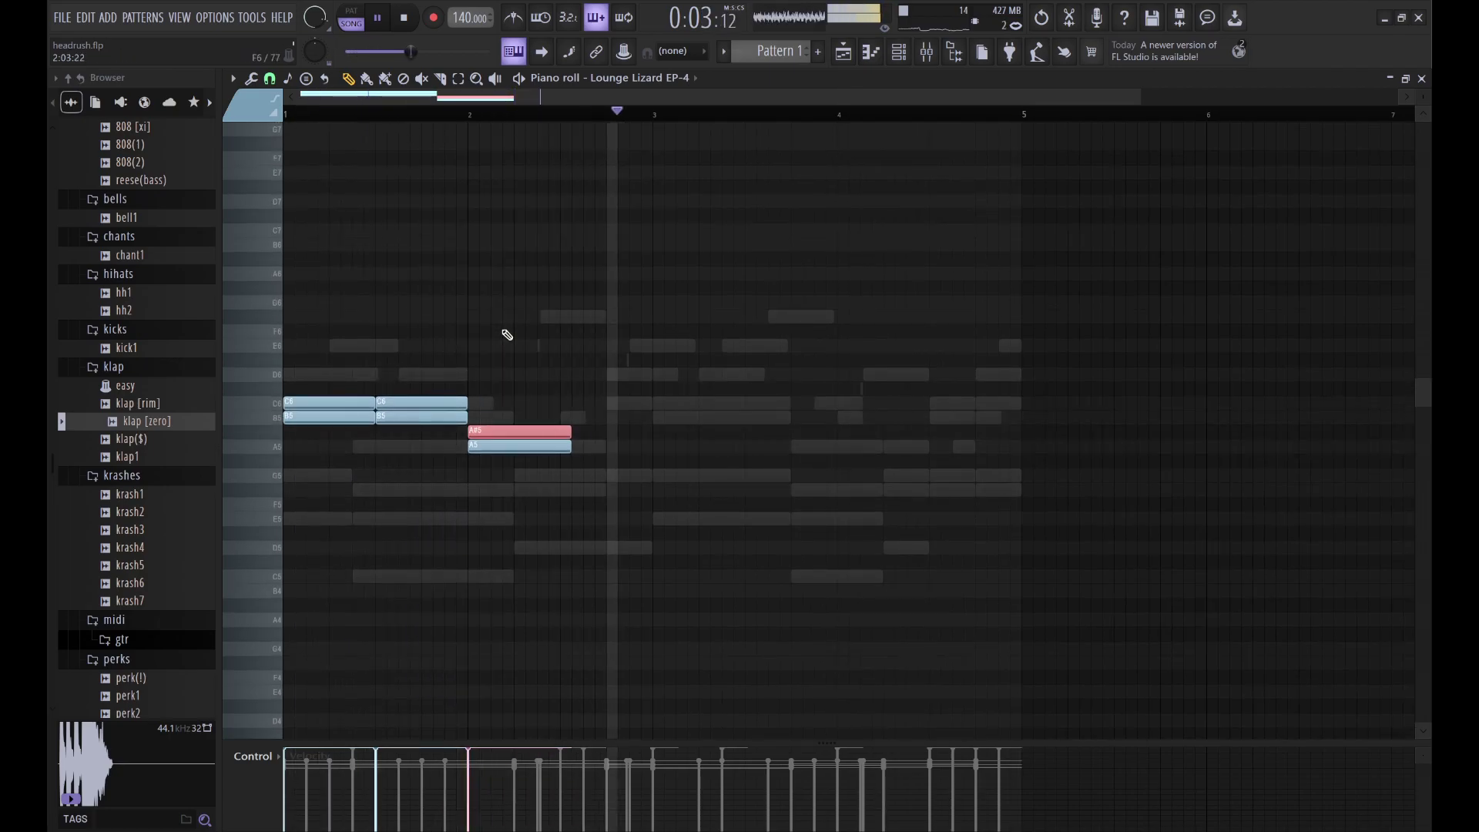
key(shift+Up)
key(space)
key(space)
scroll(571, 529, down, 3)
key(ctrl+d)
Step: Trim the B5 and A5 pair in bar 2 to half a bar and duplicate it to fill the bar
drag(588, 483, 544, 185)
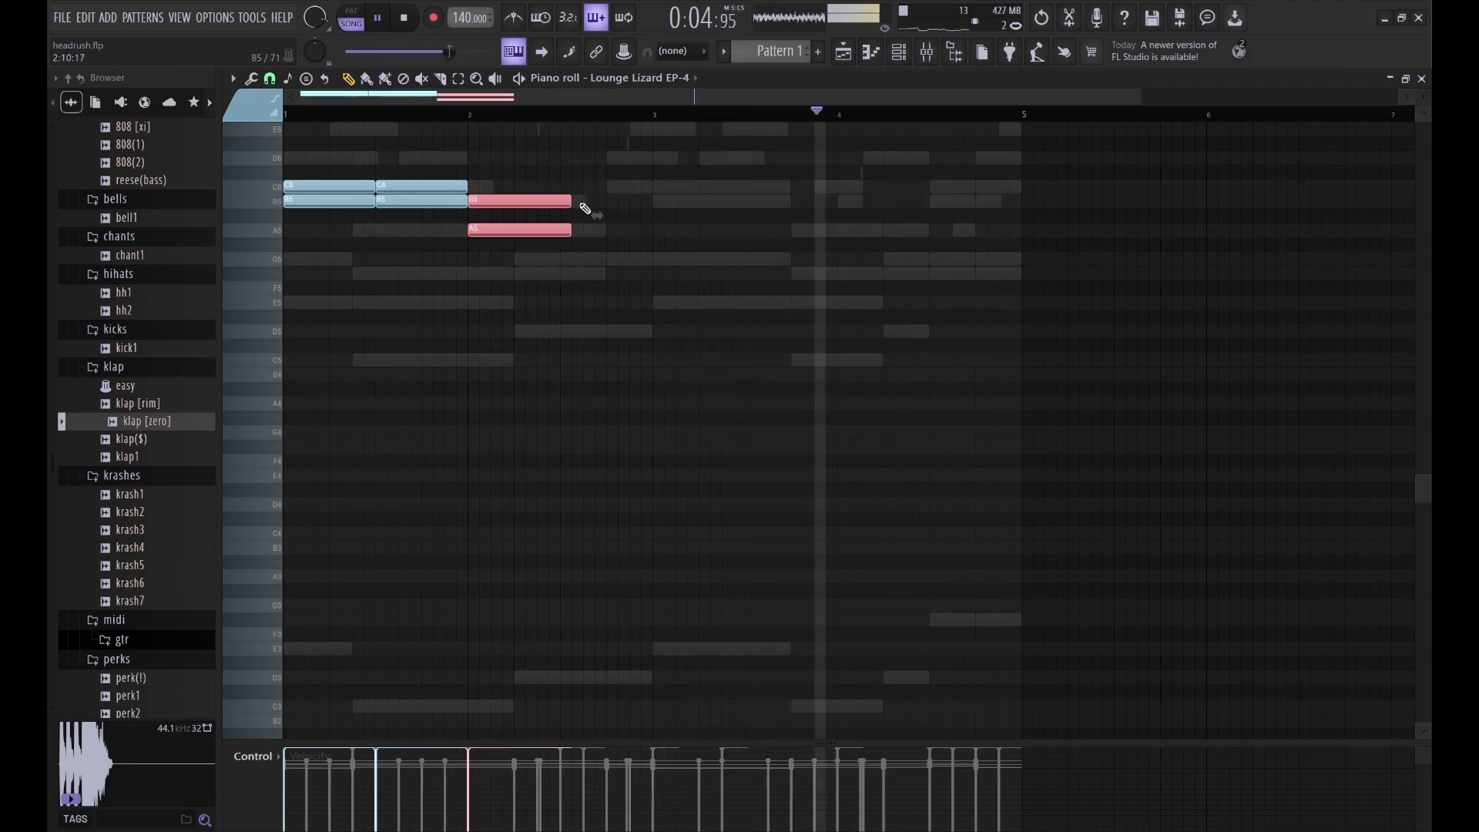
drag(571, 201, 566, 201)
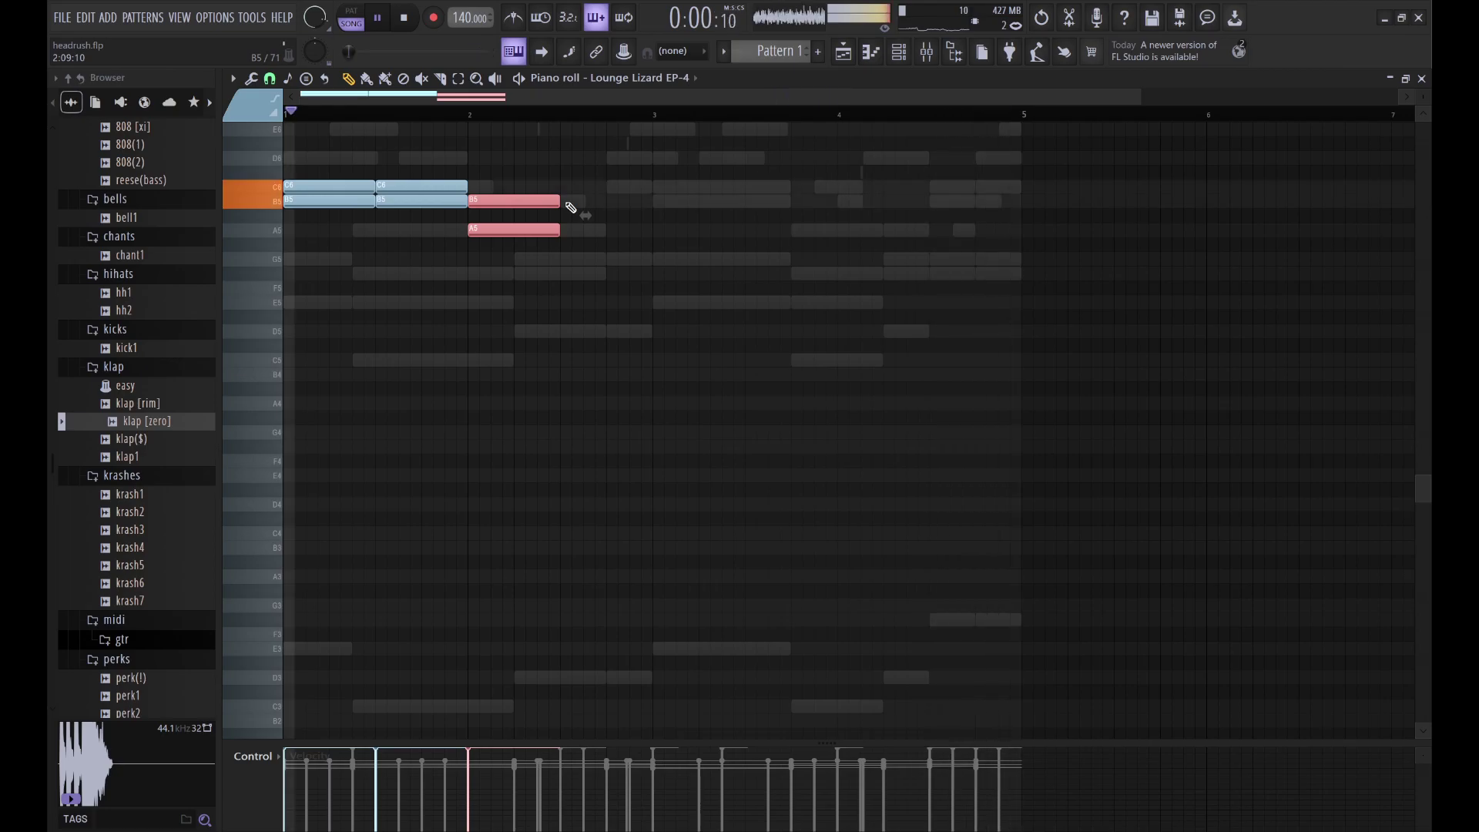
key(ctrl+b)
key(ctrl+d)
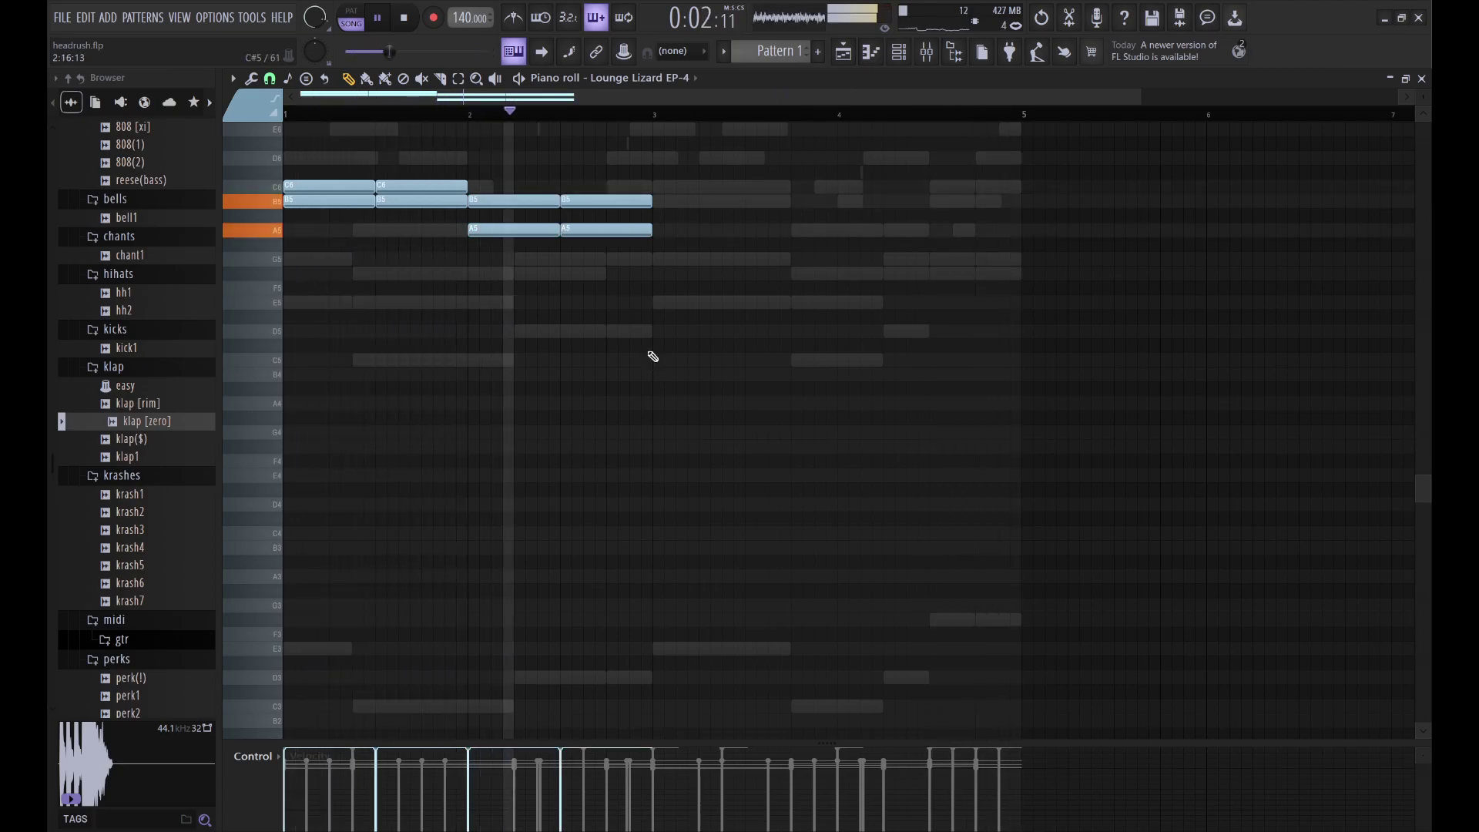
Step: Duplicate the two-bar phrase to bar 3 and lower the A5 notes in bar 4 to G5
key(ctrl+b)
ctrl+drag(948, 256, 886, 235)
key(shift+Down)
key(shift+Down)
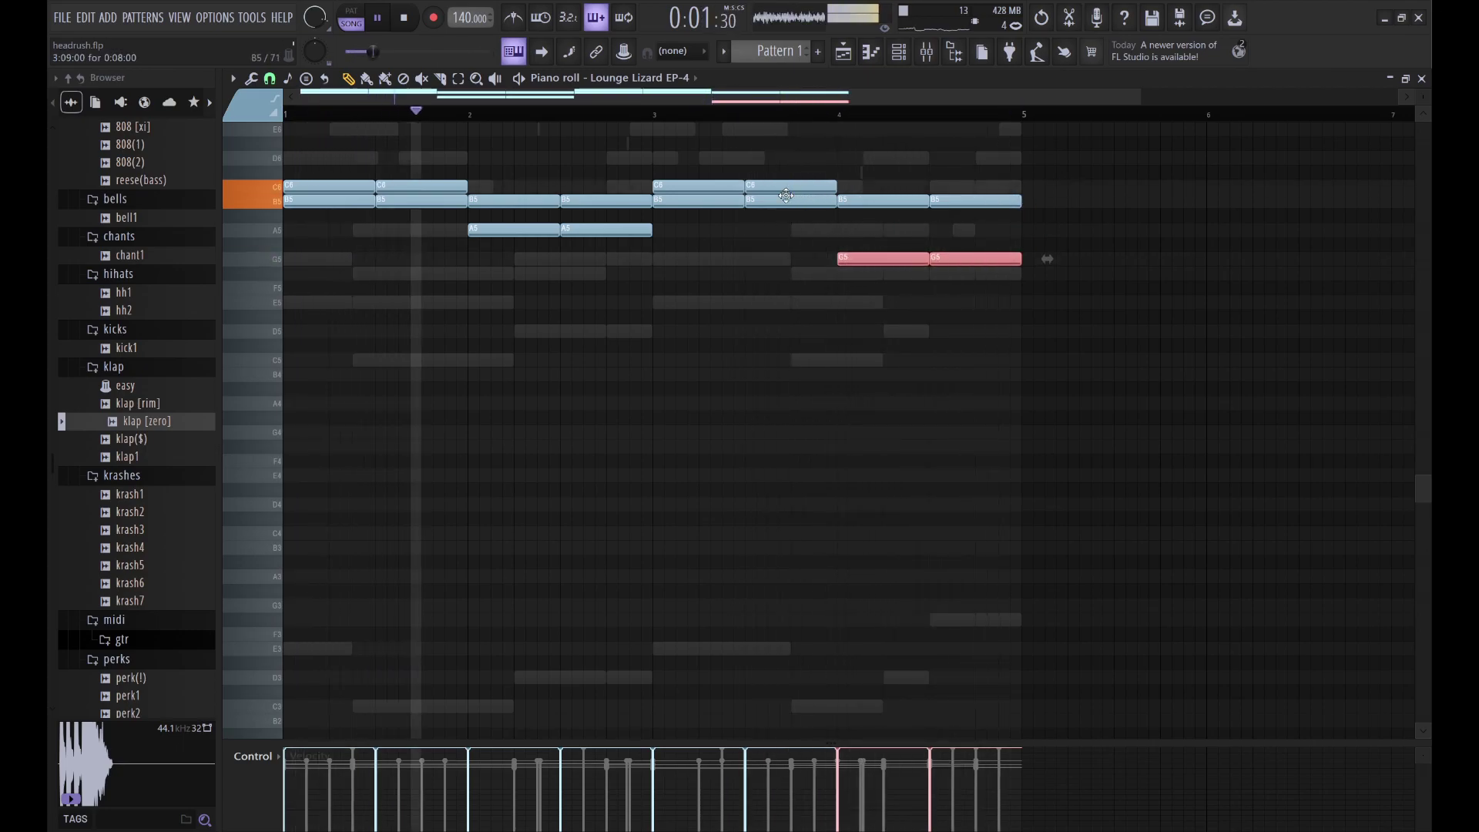
Step: Raise the note pairs in bar 3 to C6 and D6
drag(763, 197, 707, 209)
key(Up)
key(Up)
key(Up)
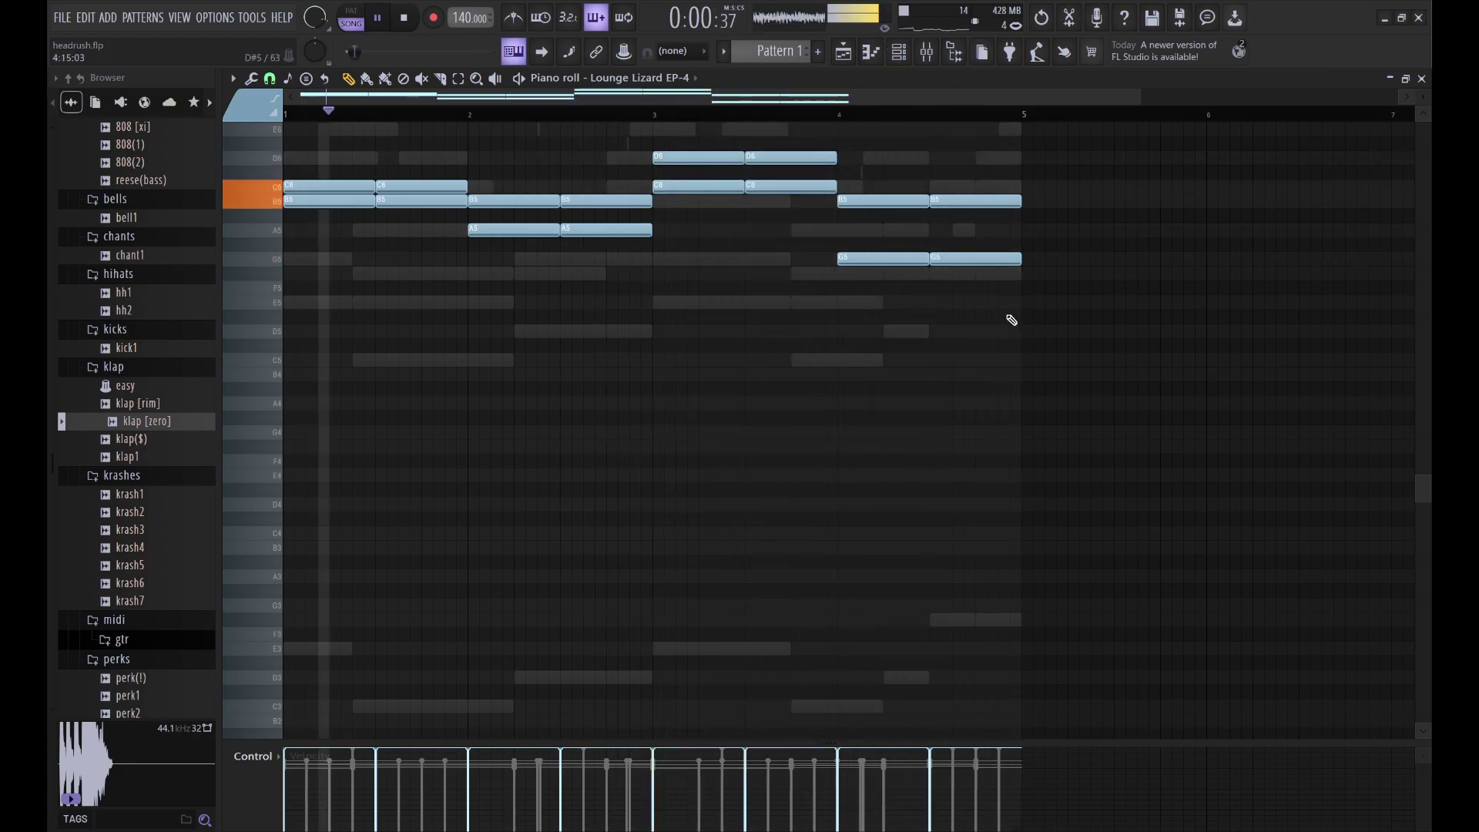
Step: Copy the lowest note of every pair two octaves down, giving B3, A3, C4 and G3 across the four bars
drag(1013, 294, 919, 261)
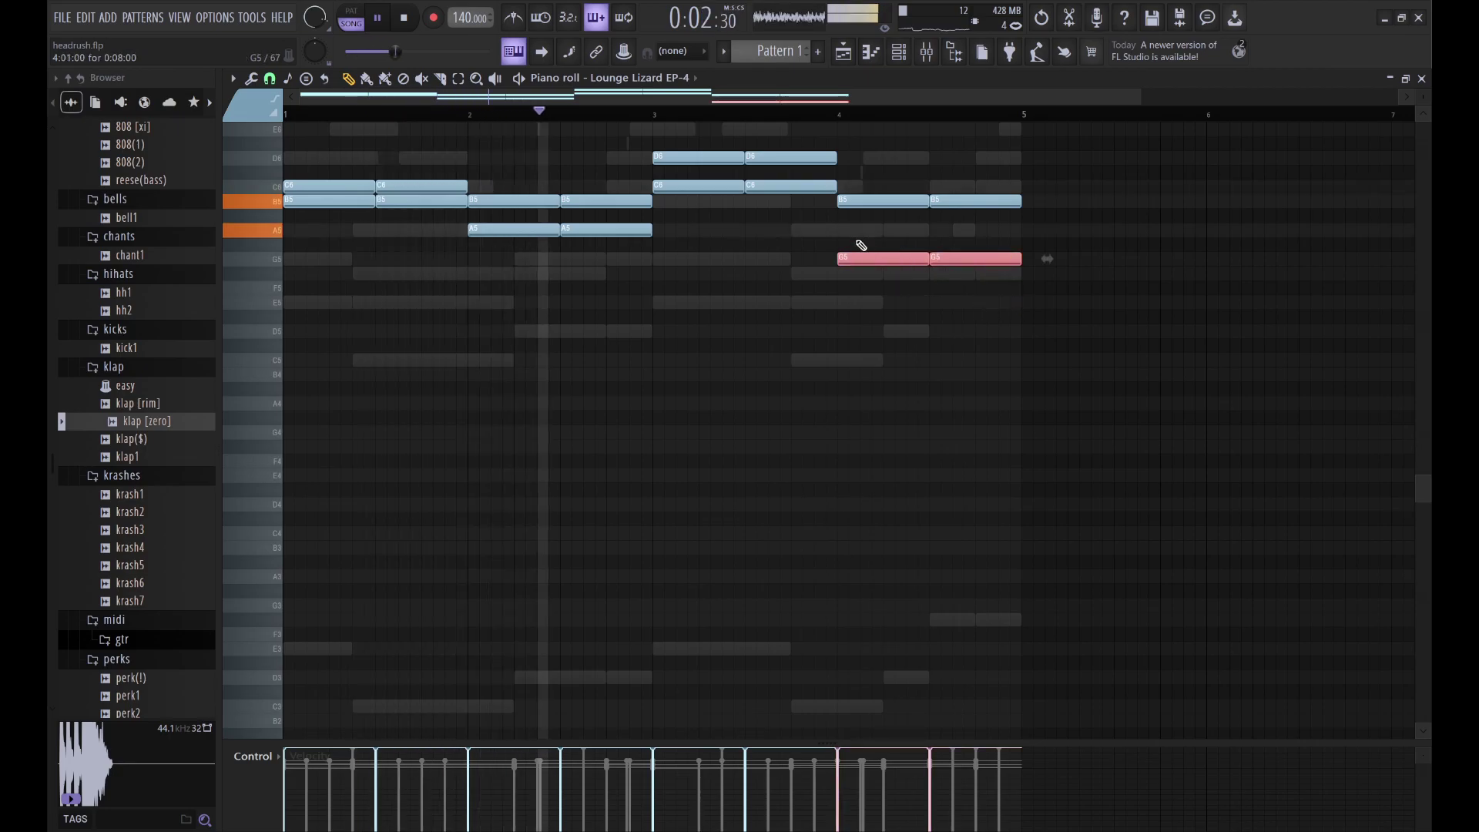
drag(812, 223, 534, 237)
drag(443, 216, 352, 201)
key(ctrl+Down)
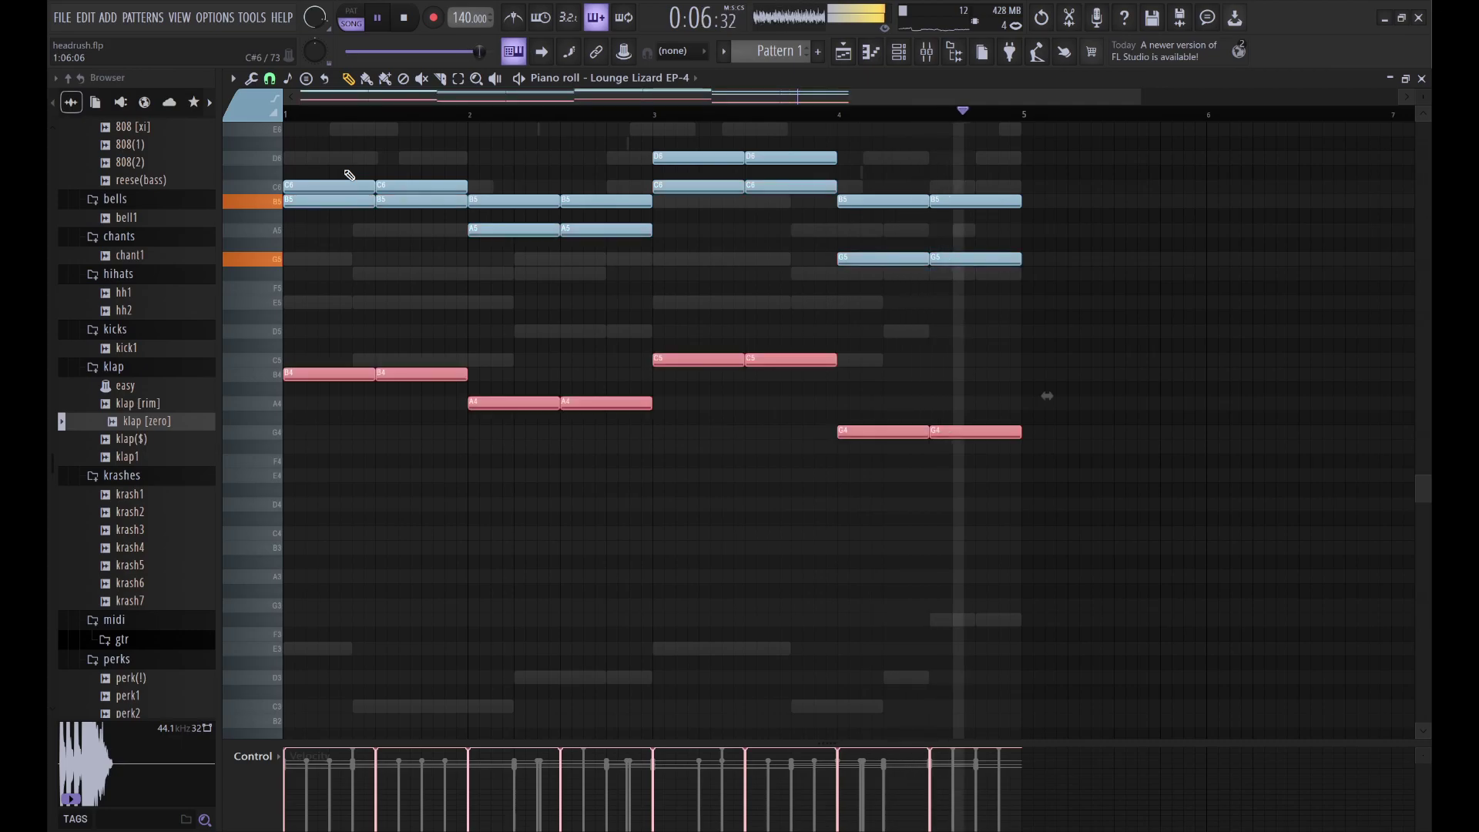
key(ctrl+Down)
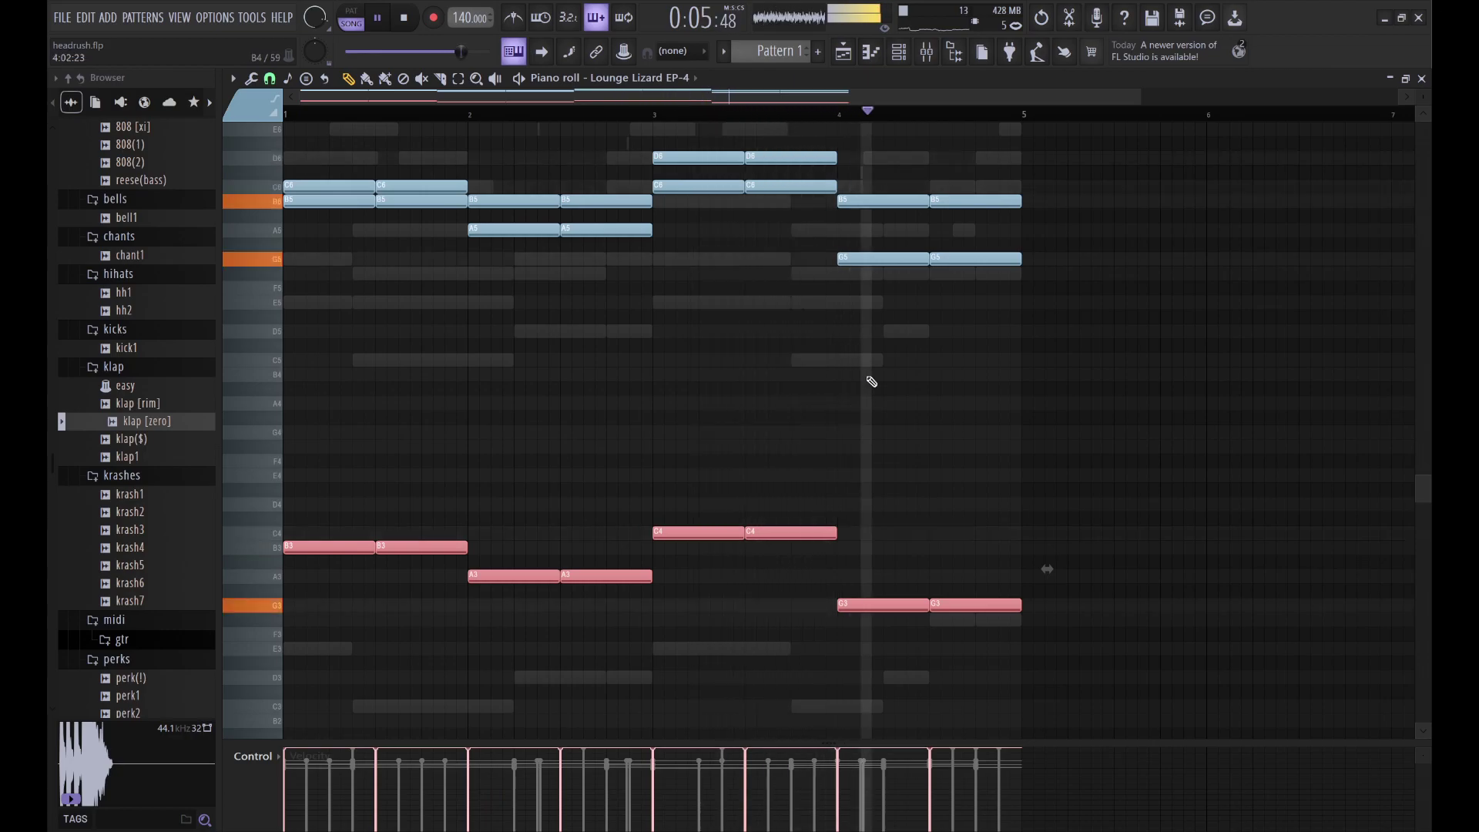
key(ctrl+d)
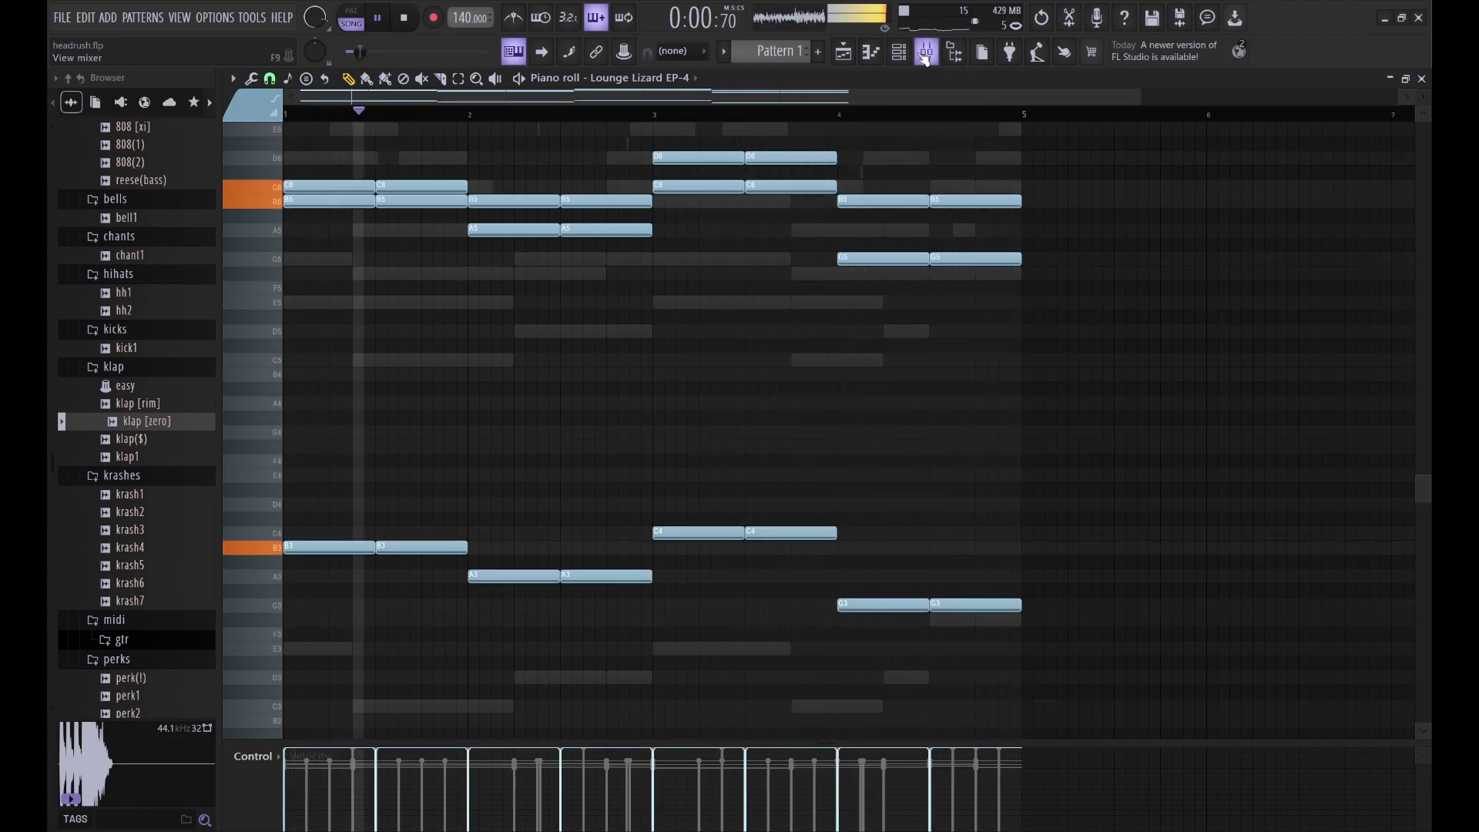
Step: Paste a copy of the Reed 1 notes into the third Sampler channel
click(898, 52)
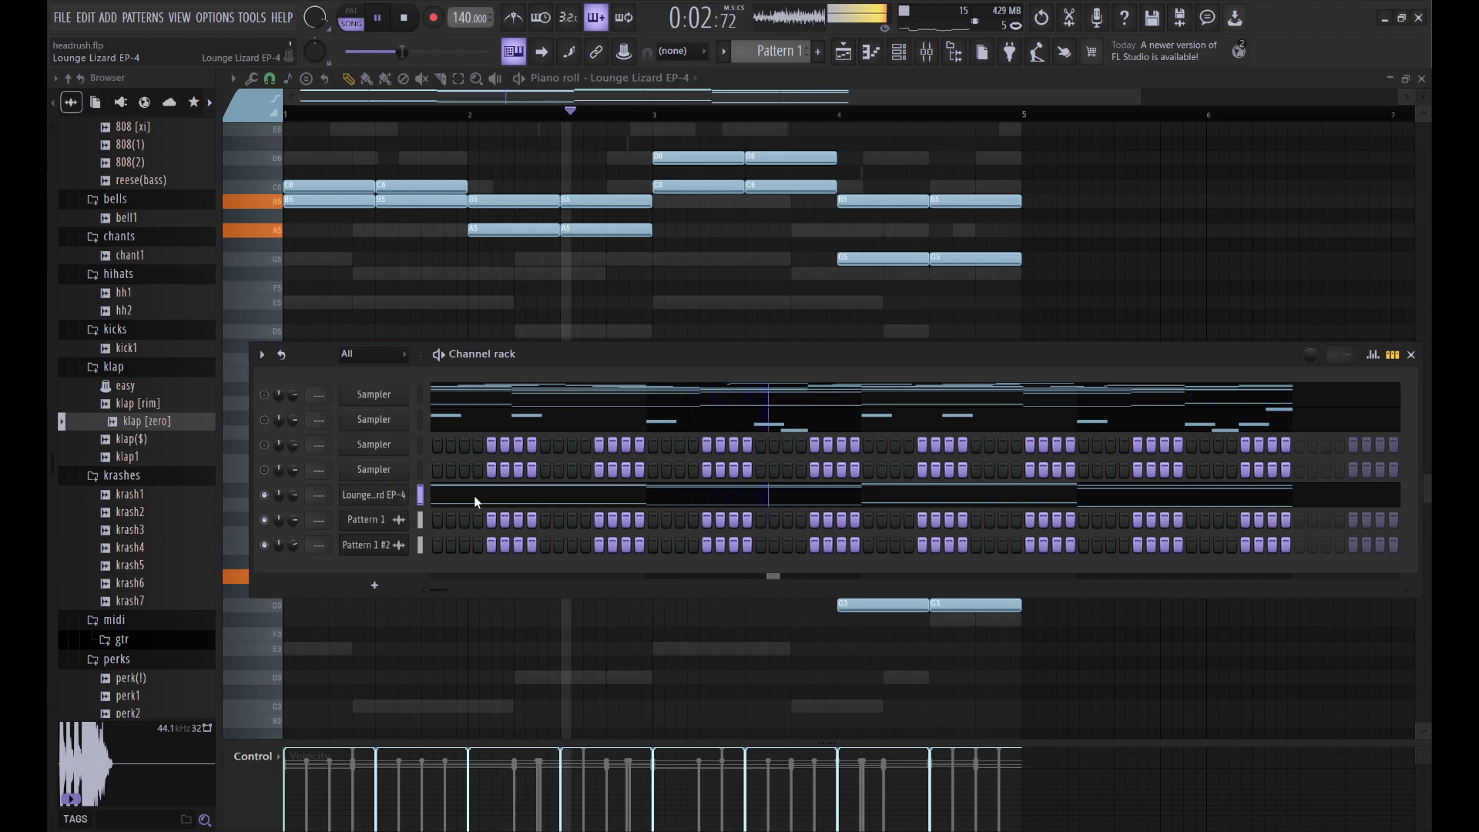
click(420, 444)
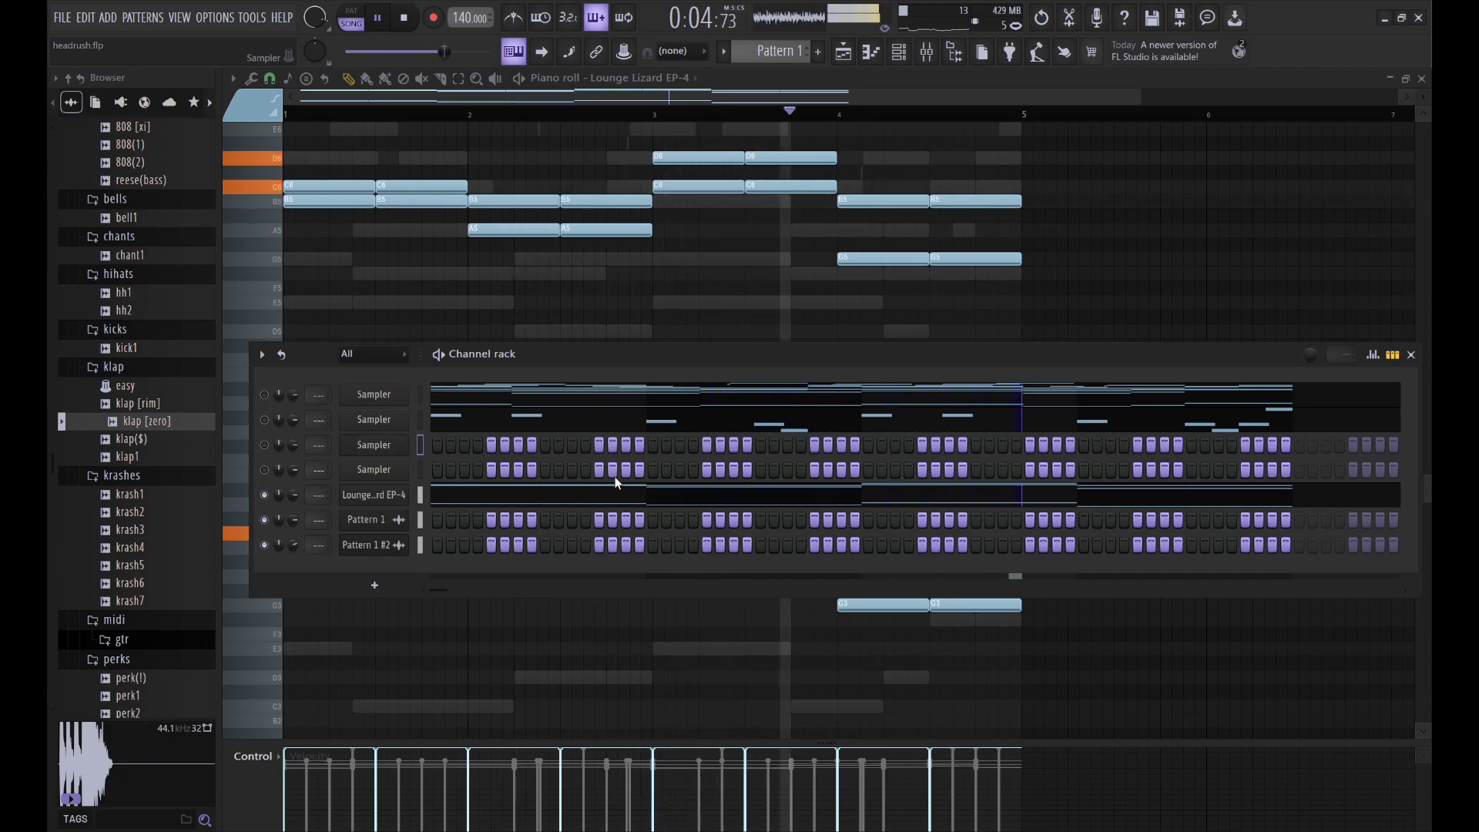
key(ctrl+v)
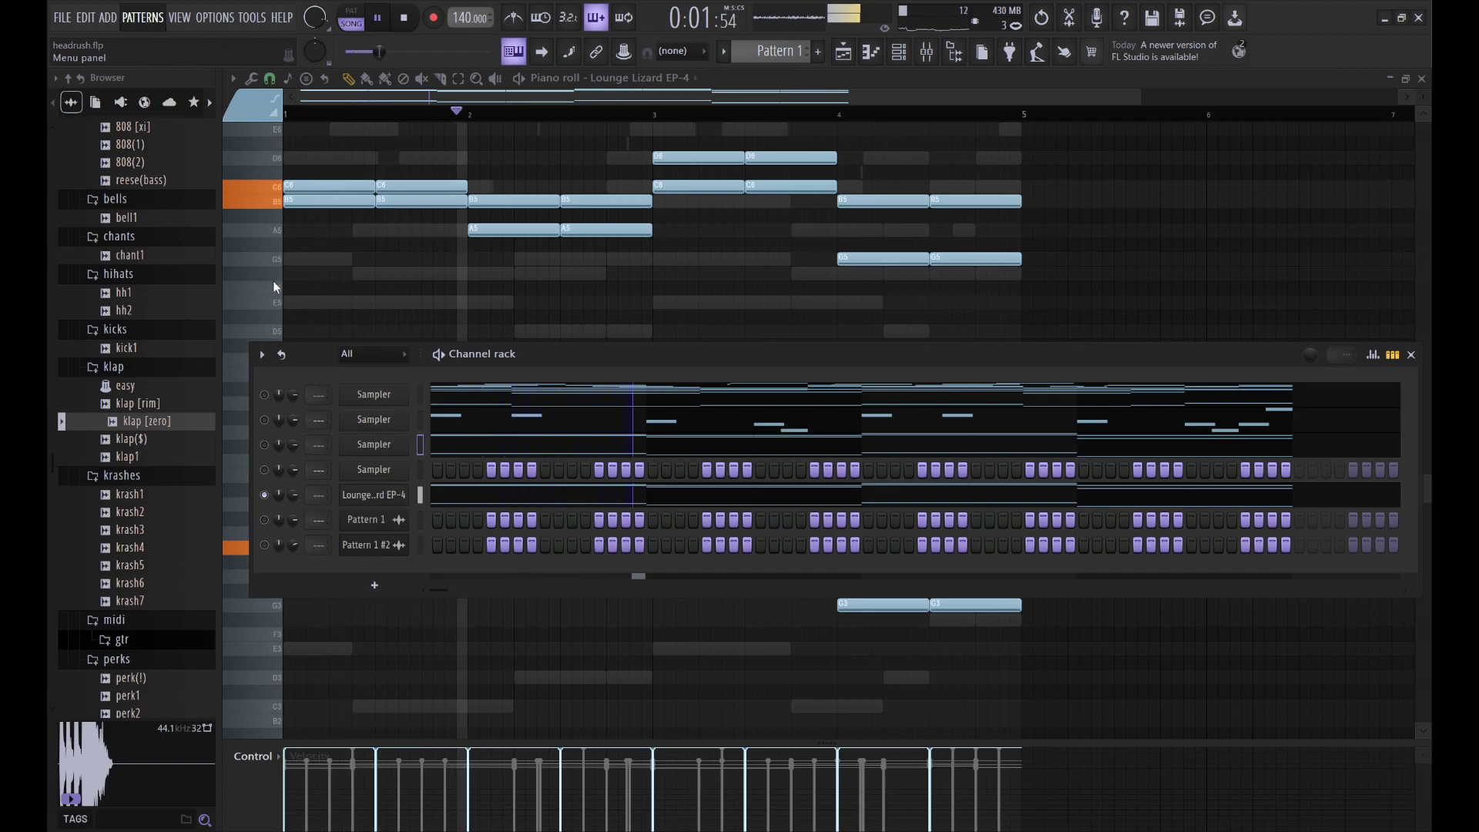
Step: Render Pattern 1 to an audio clip with only the Lounge Lizard EP-4 channel unmuted, and bring up the playlist
key(l)
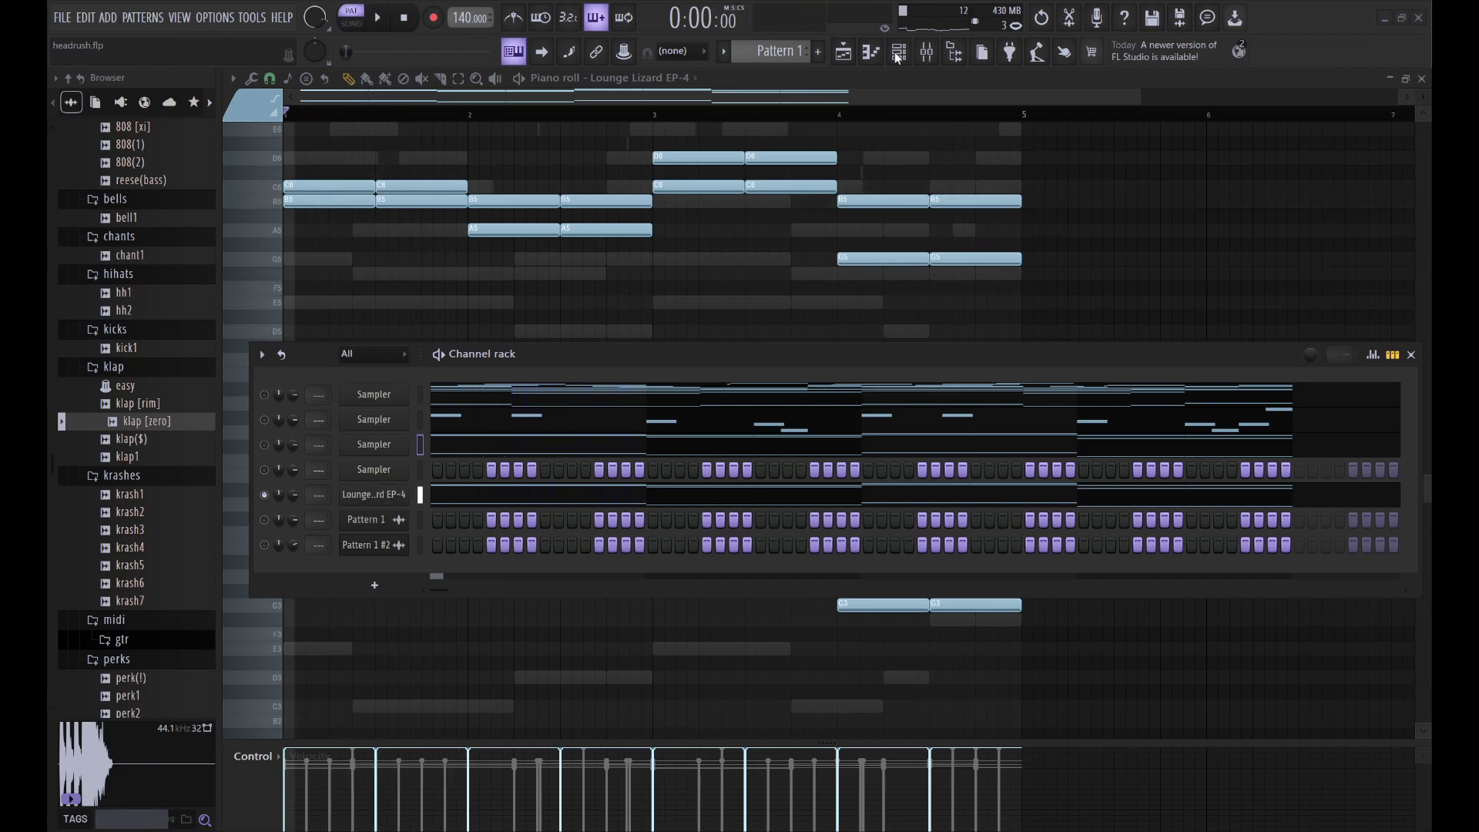
click(373, 495)
key(l)
key(F5)
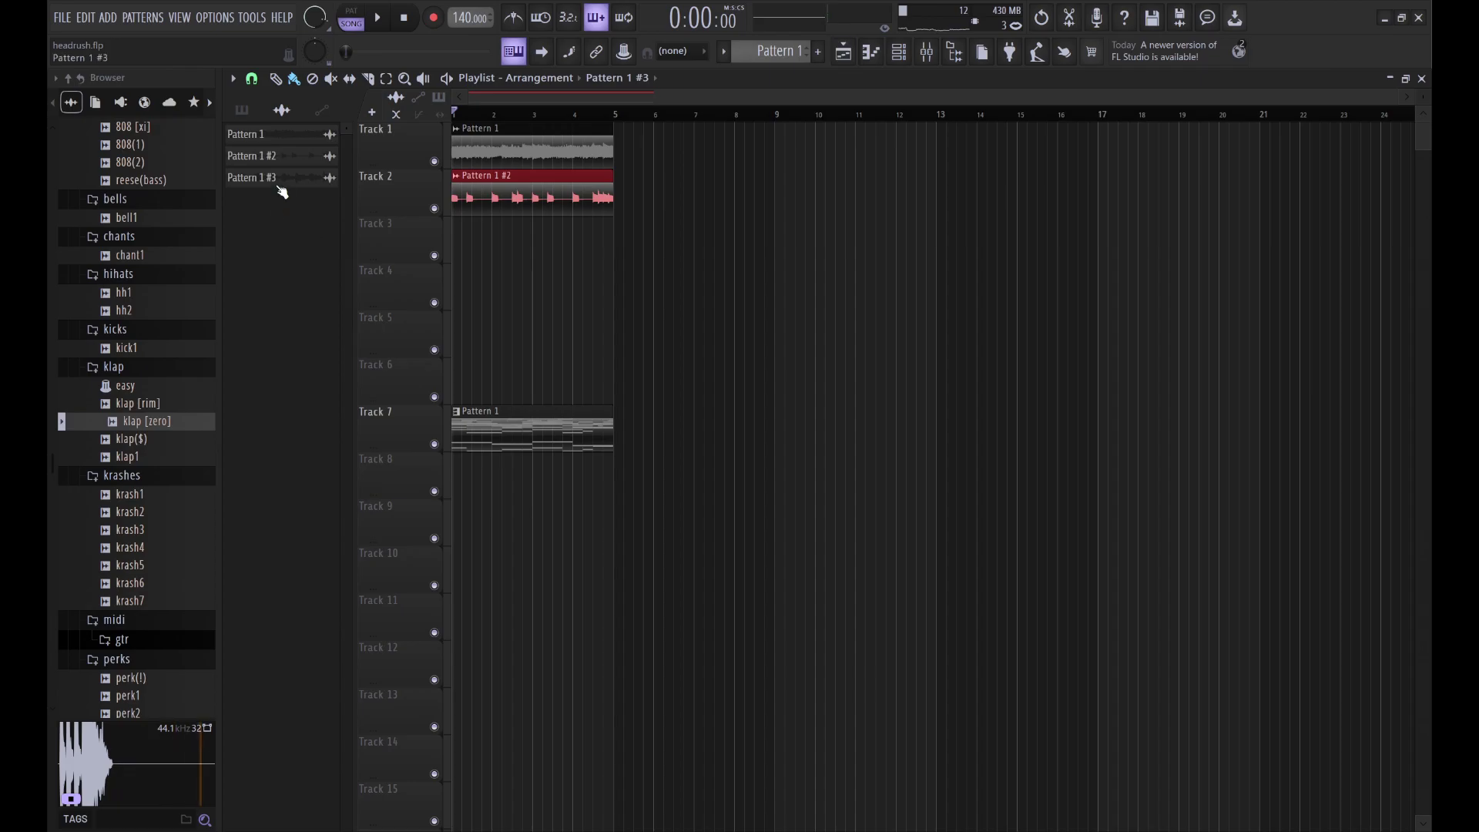
Step: Place the newest rendered audio clip at bar 1 of Track 3 and check its audio clip settings
mouse_move(447, 246)
mouse_down()
mouse_move(538, 242)
mouse_move(510, 242)
mouse_up()
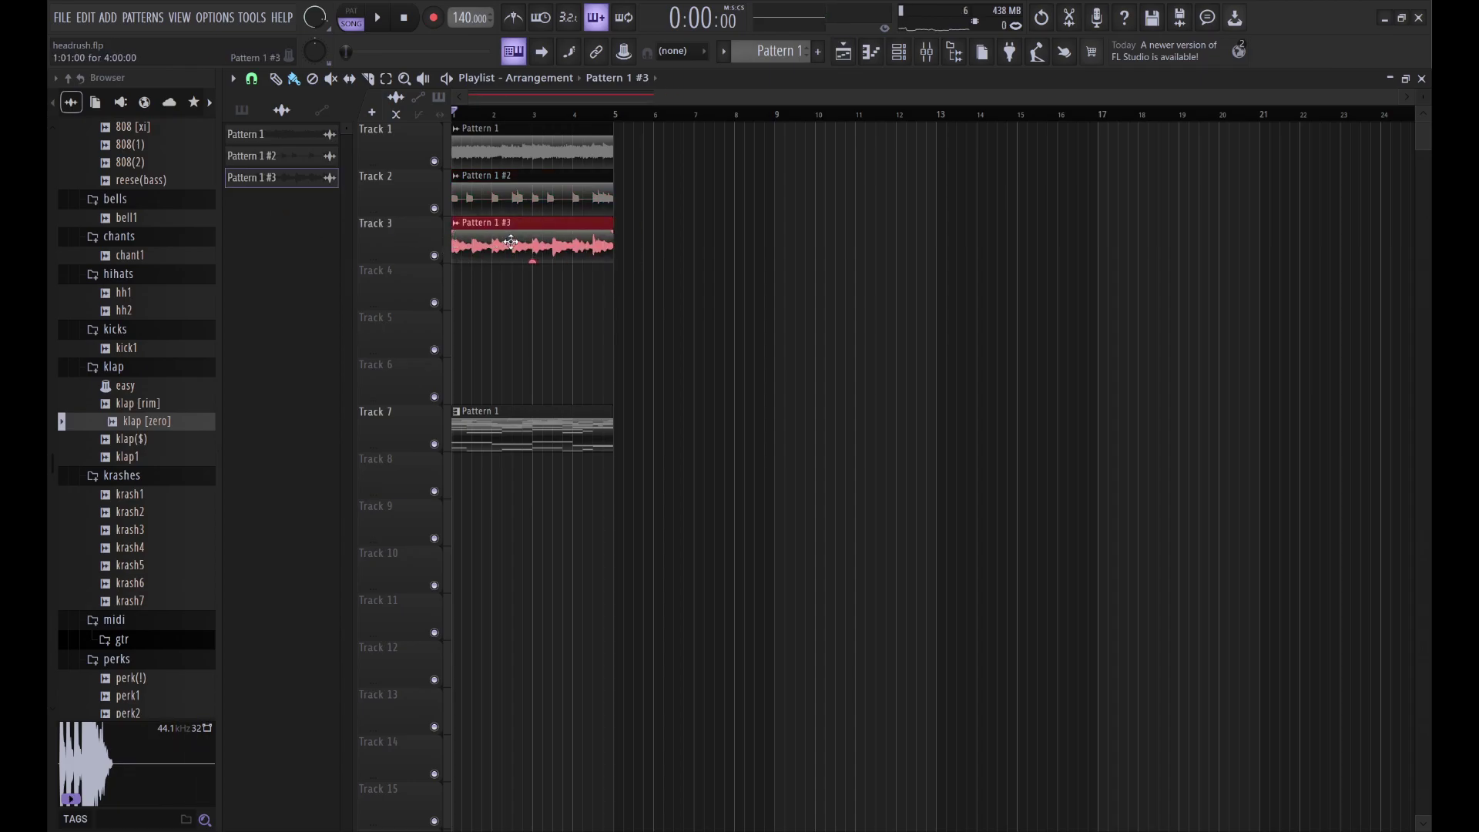
double_click(511, 242)
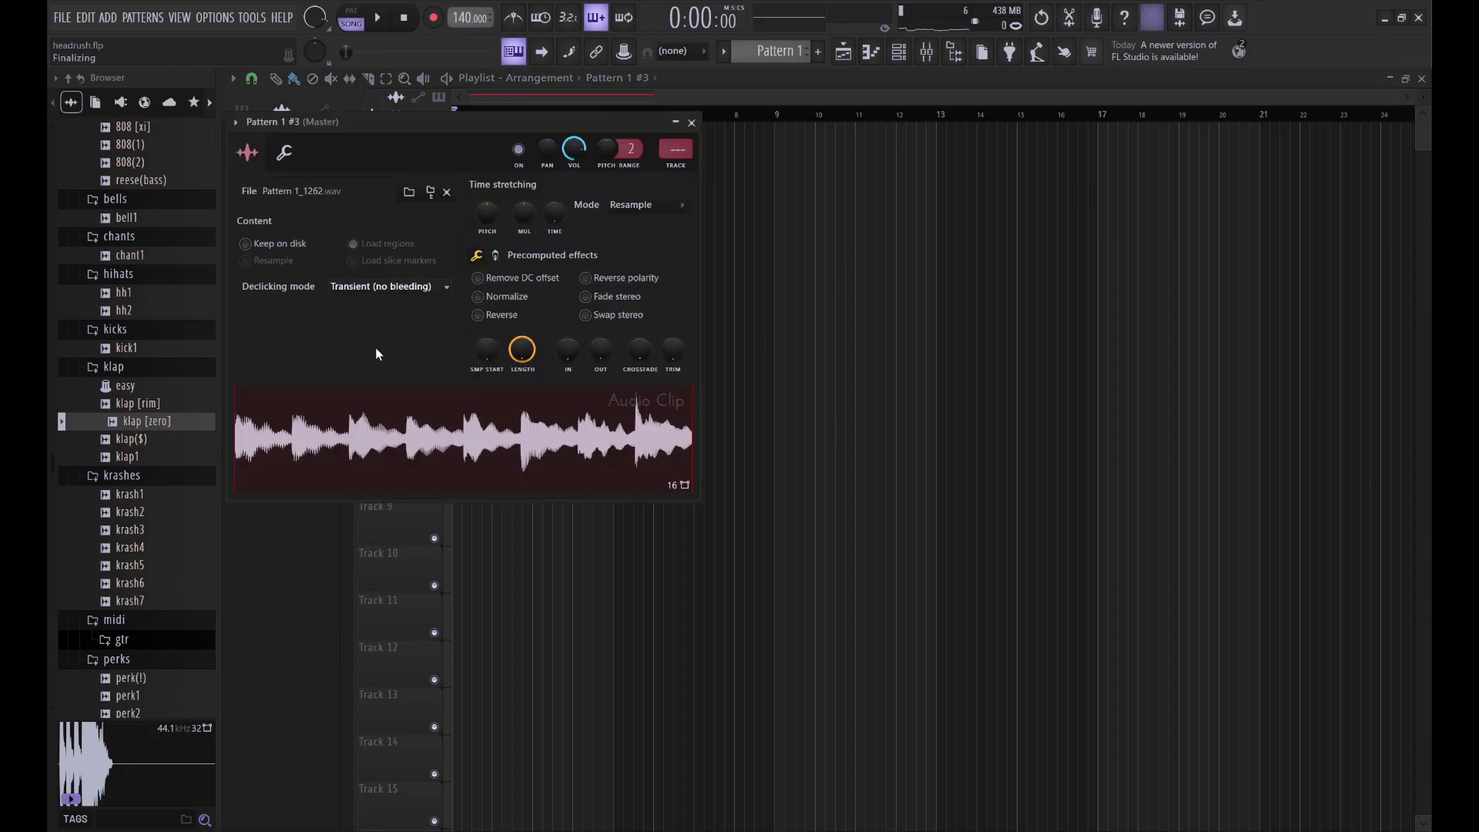
key(Escape)
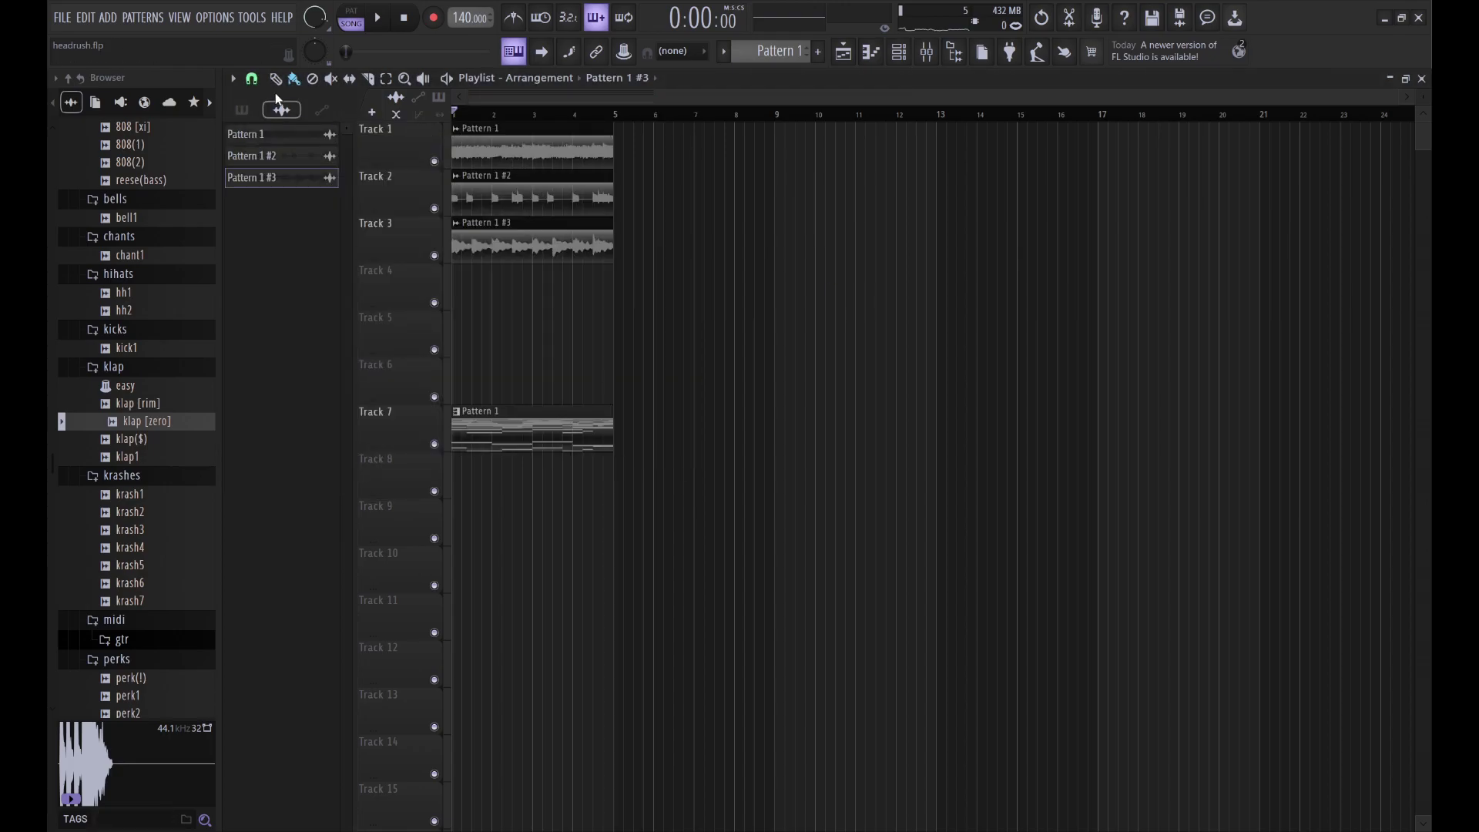
Step: Show all channels in the channel rack, and clear and unmute the Lounge Lizard EP-4 channel while the arrangement plays
click(905, 57)
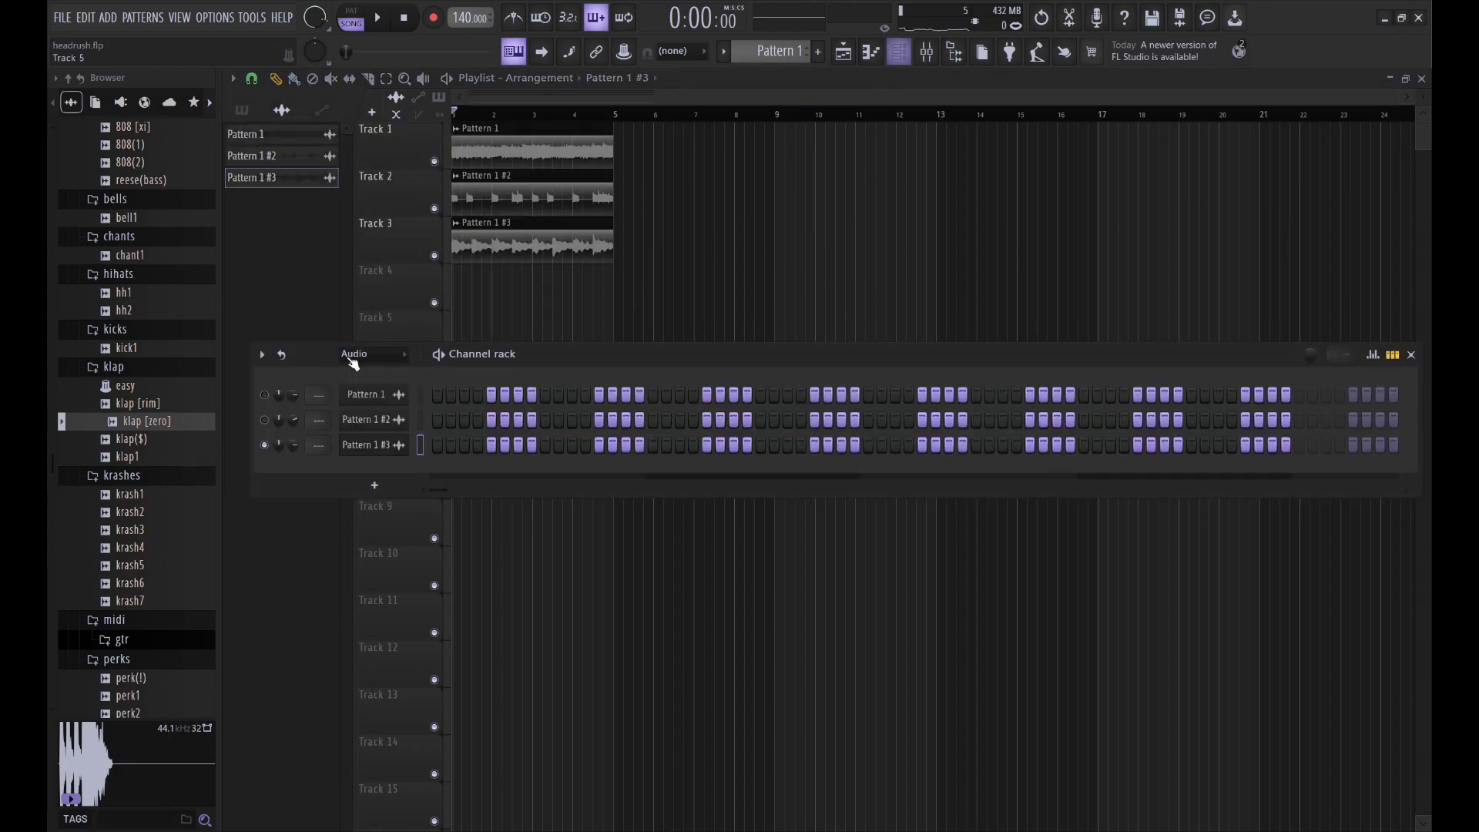
click(364, 356)
click(390, 376)
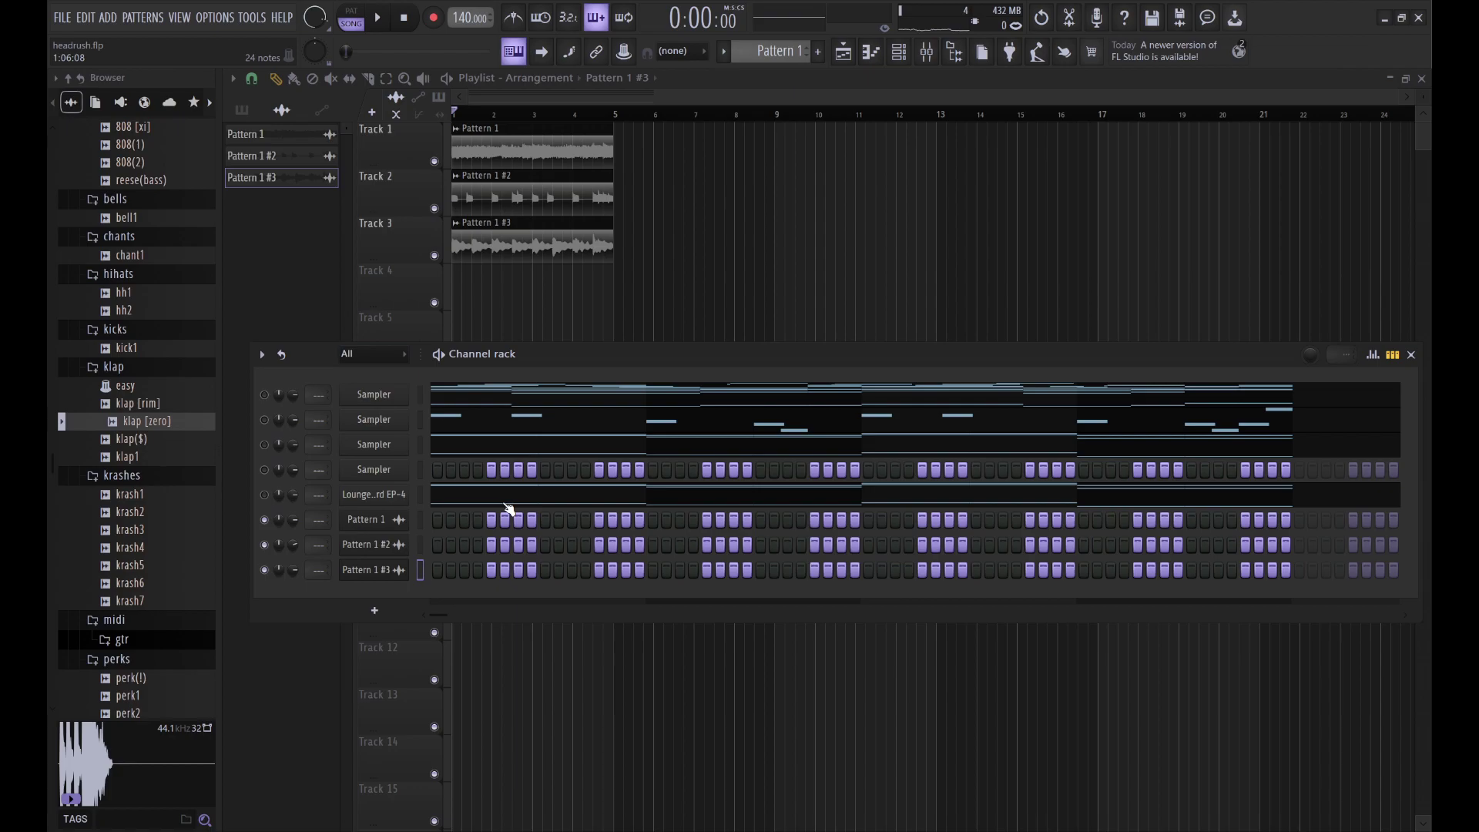
key(space)
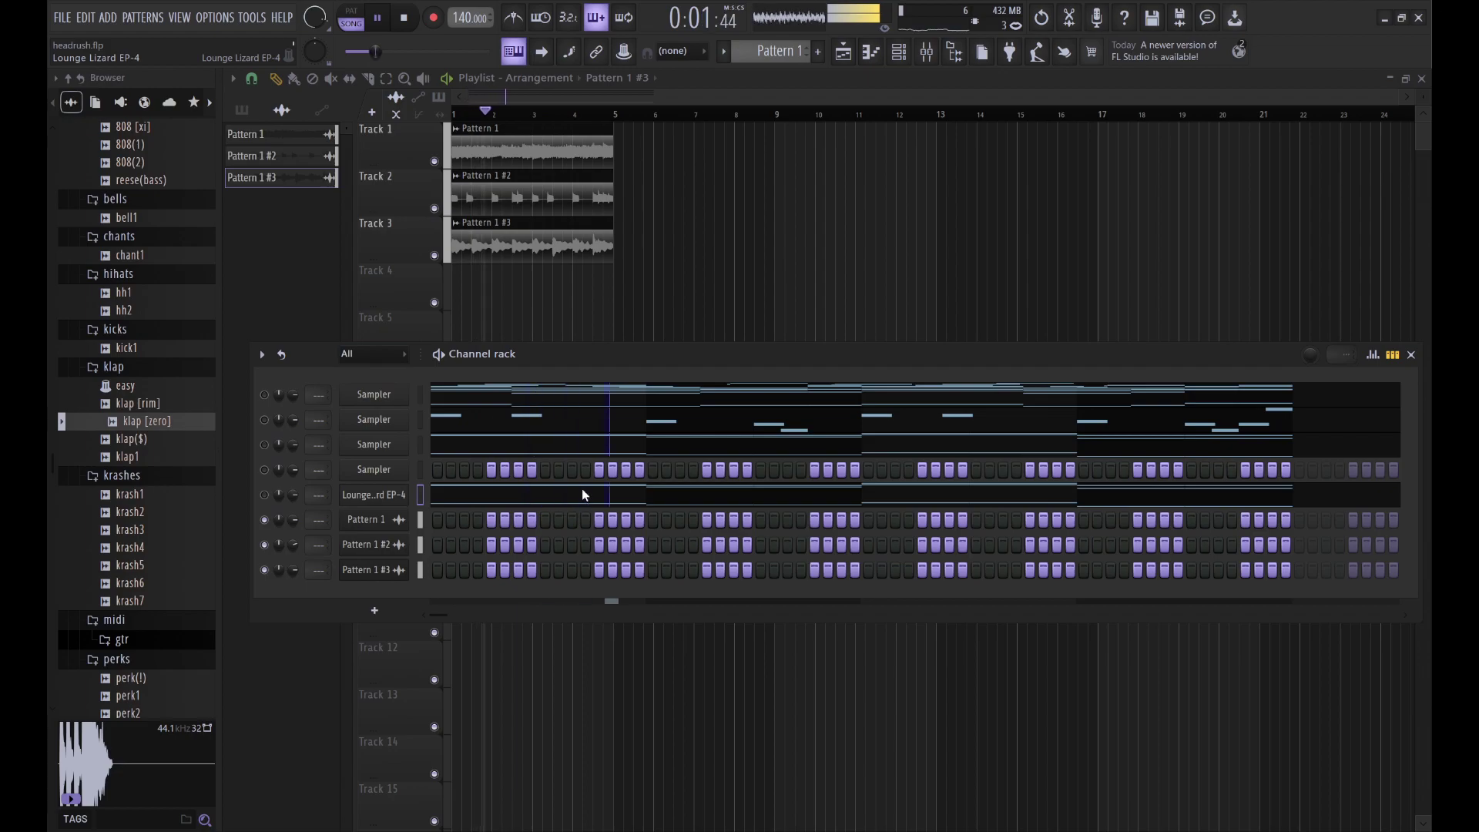
key(ctrl+x)
click(265, 495)
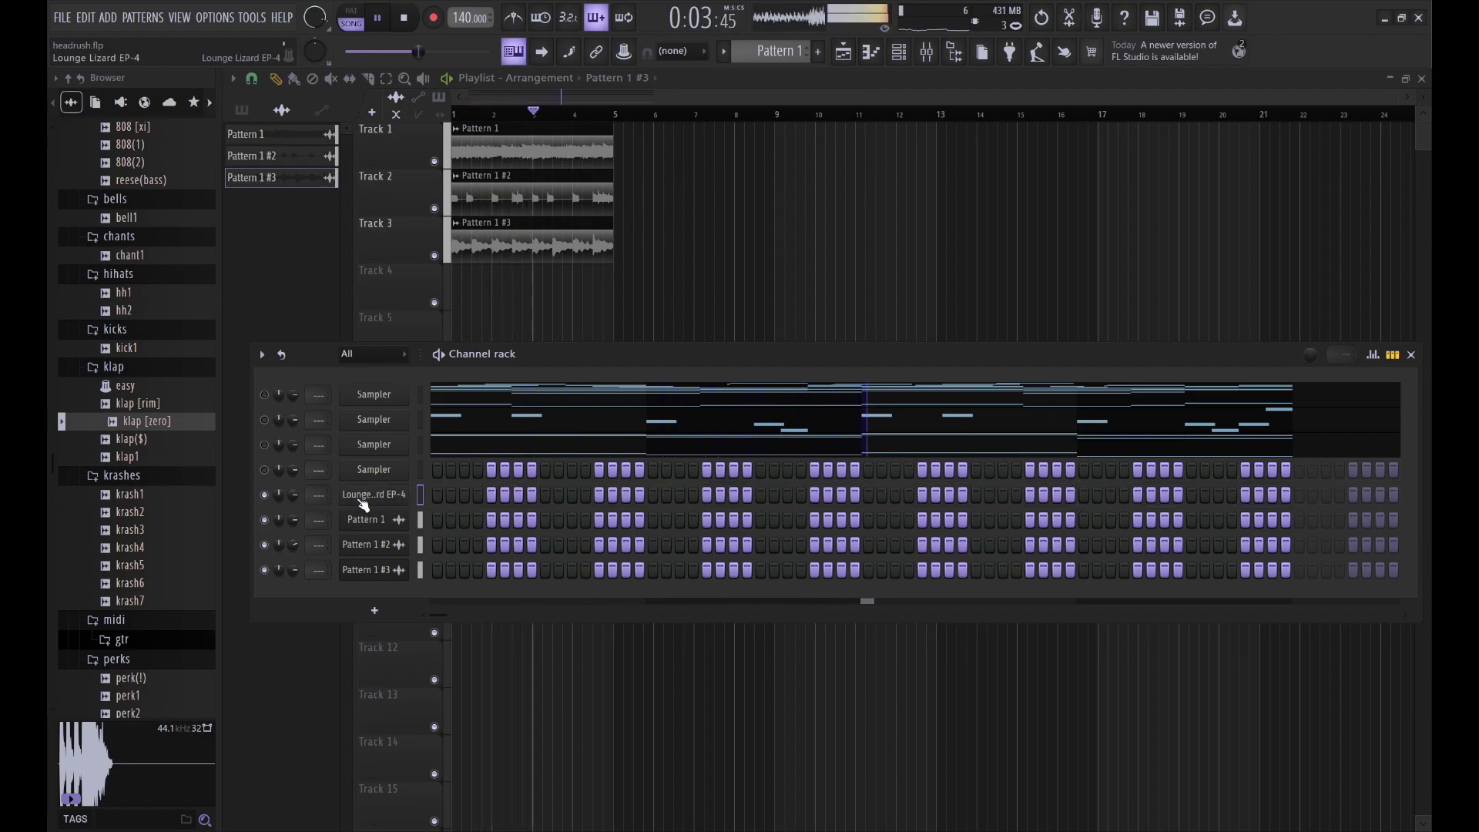
Step: Load the Marimba-like program from the Reed-based bank in Lounge Lizard EP-4
click(364, 497)
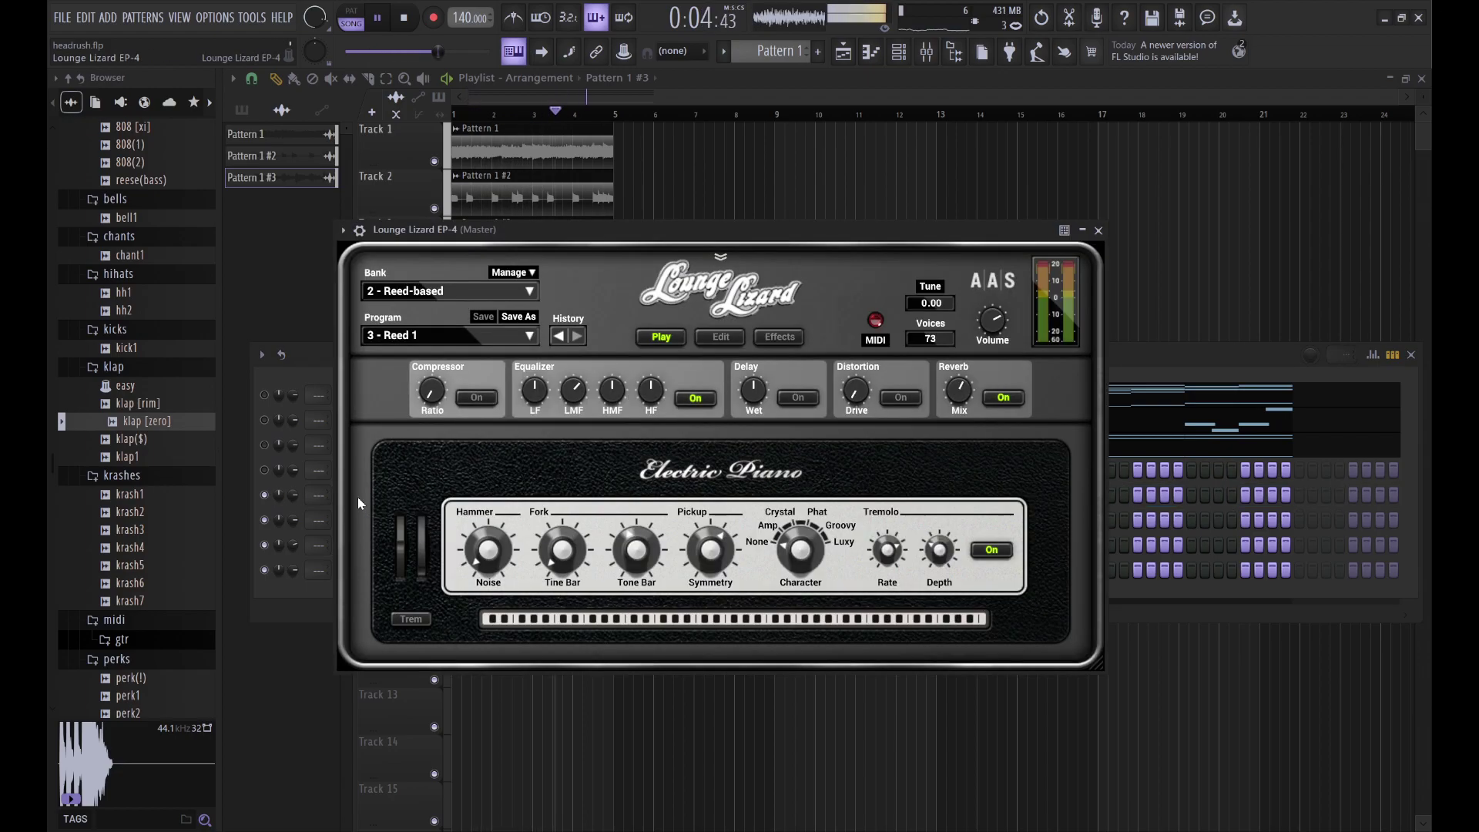
click(422, 335)
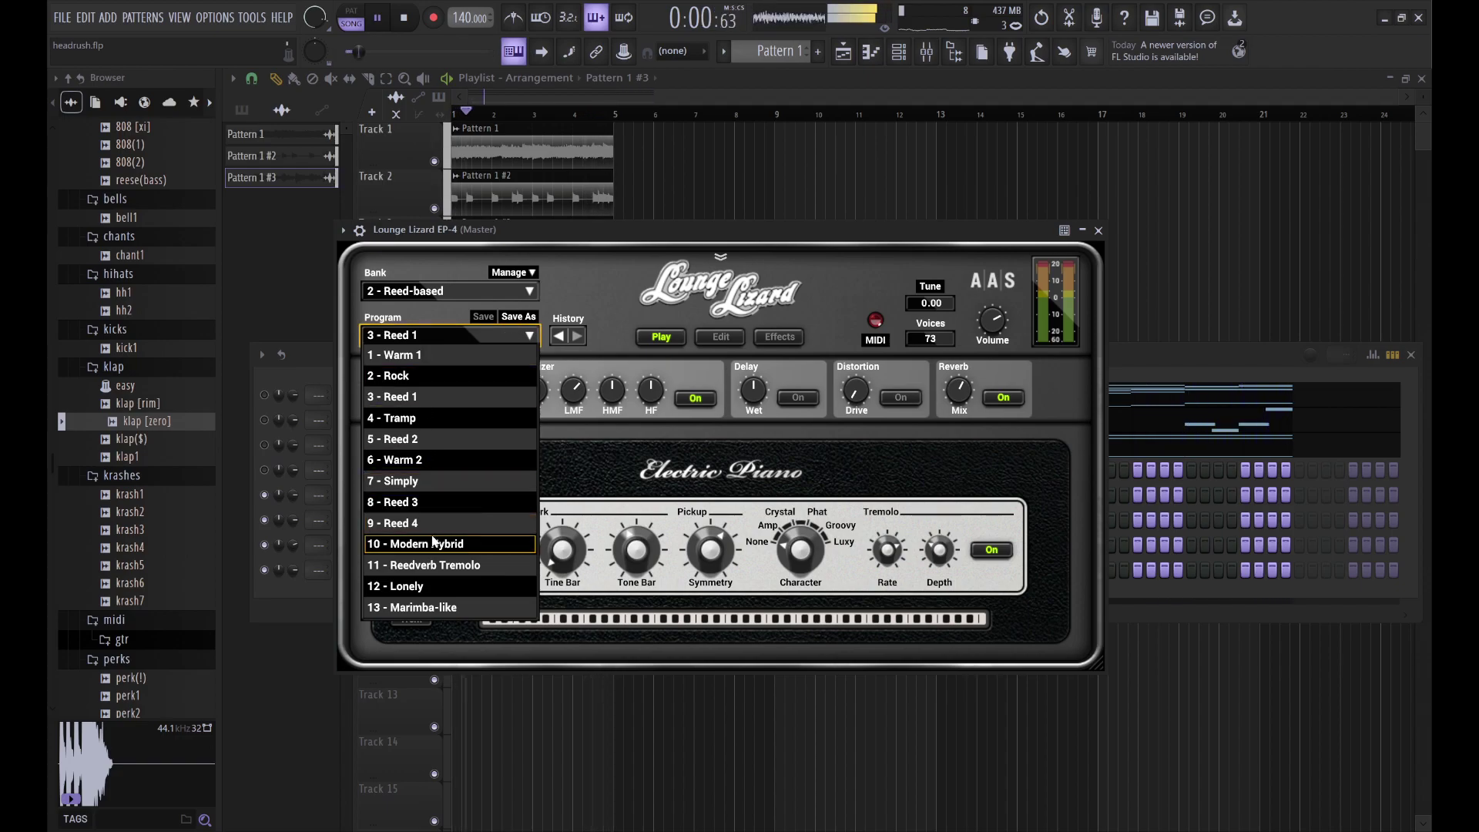
click(451, 608)
key(F6)
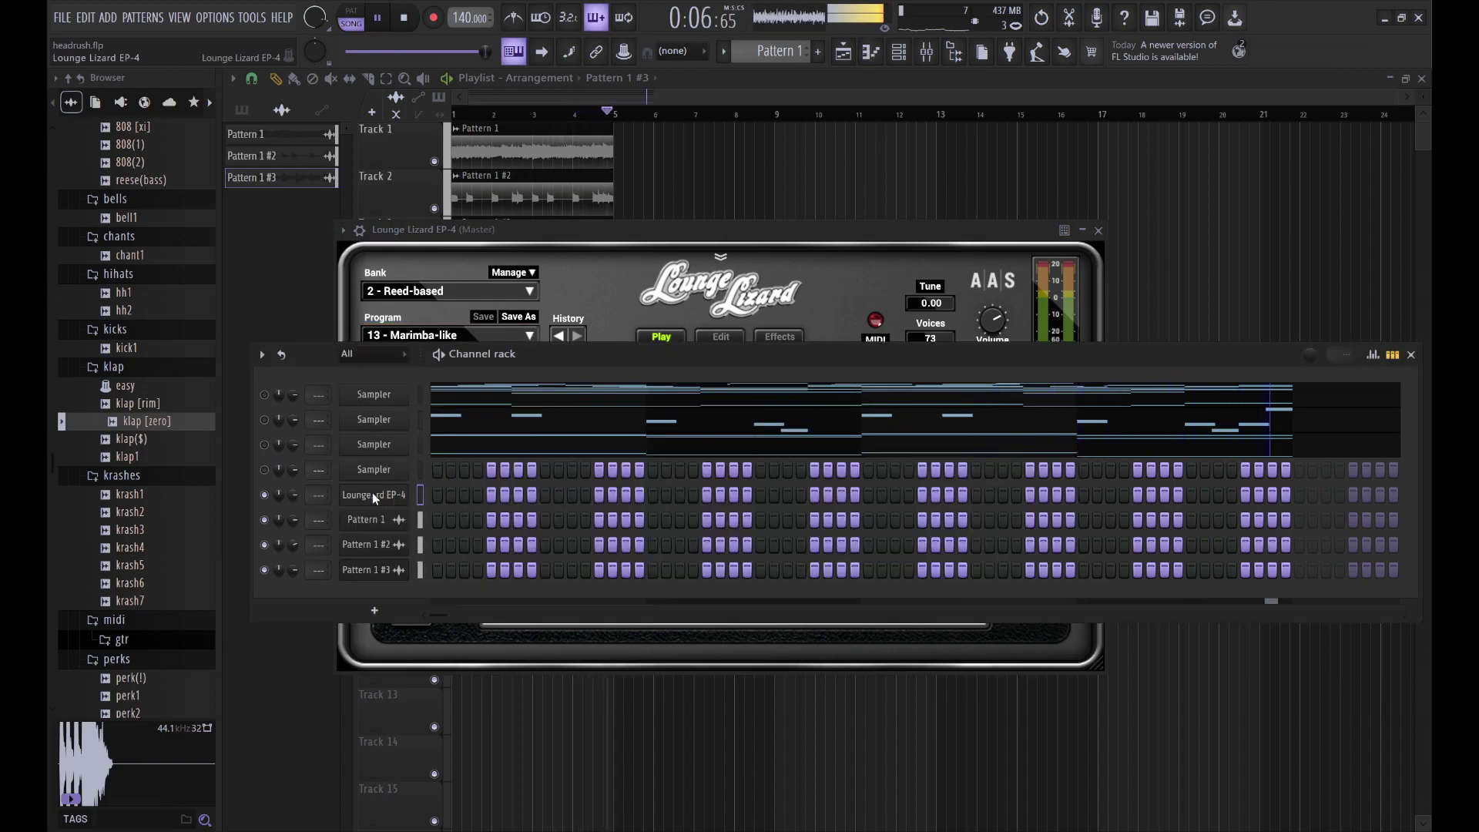
Step: Add an A6 note at the start of bar 1 in the Lounge Lizard EP-4 piano roll and audition it
key(F7)
scroll(343, 270, down, 3)
key(space)
scroll(384, 319, up, 3)
scroll(370, 320, up, 5)
drag(337, 291, 298, 498)
key(space)
key(space)
key(space)
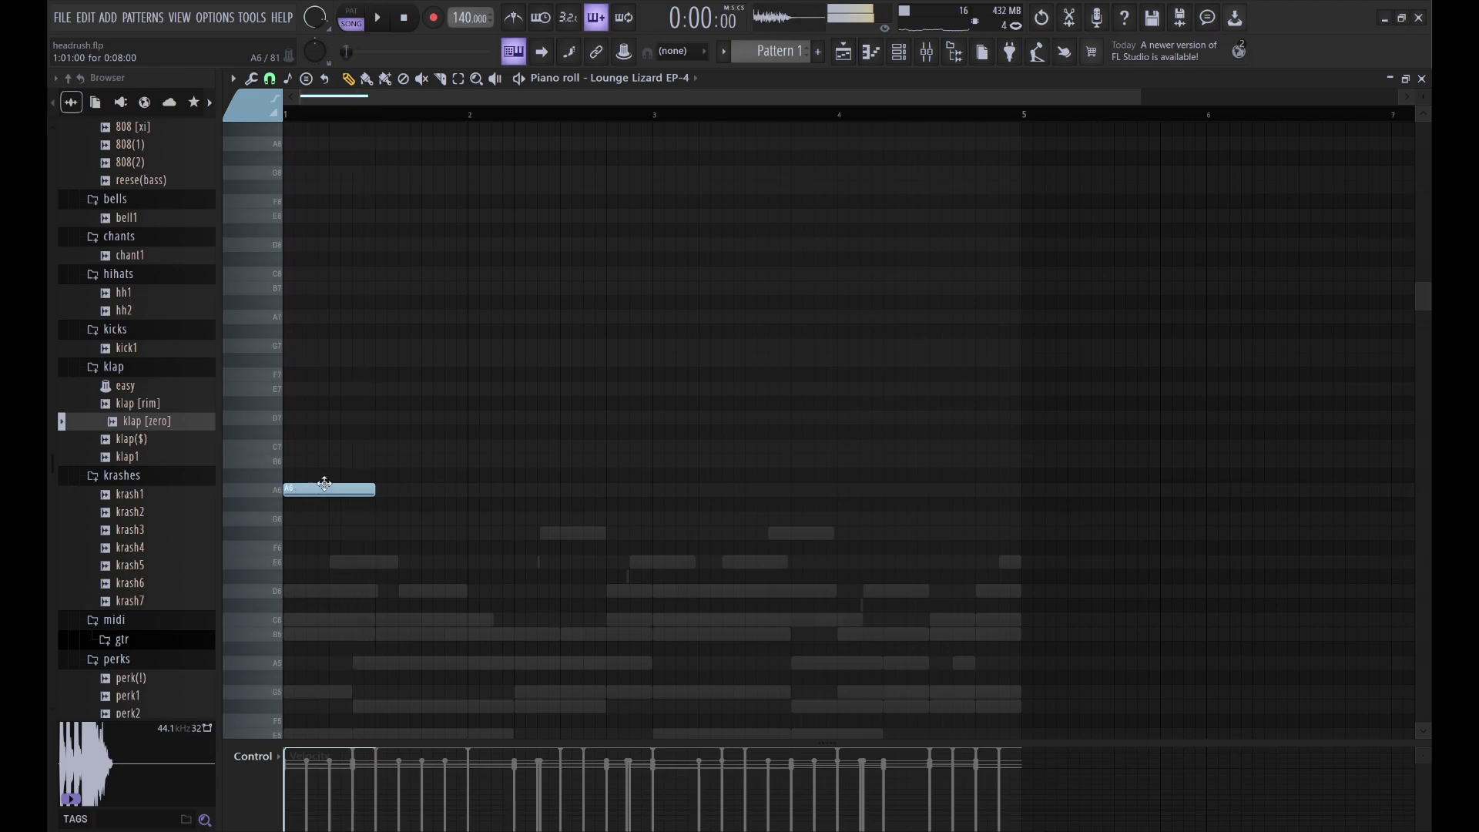
Step: Add B6, C7 and G6 notes on steps 3, 5 and 7 of bar 1, auditioning the phrase along the way
click(316, 466)
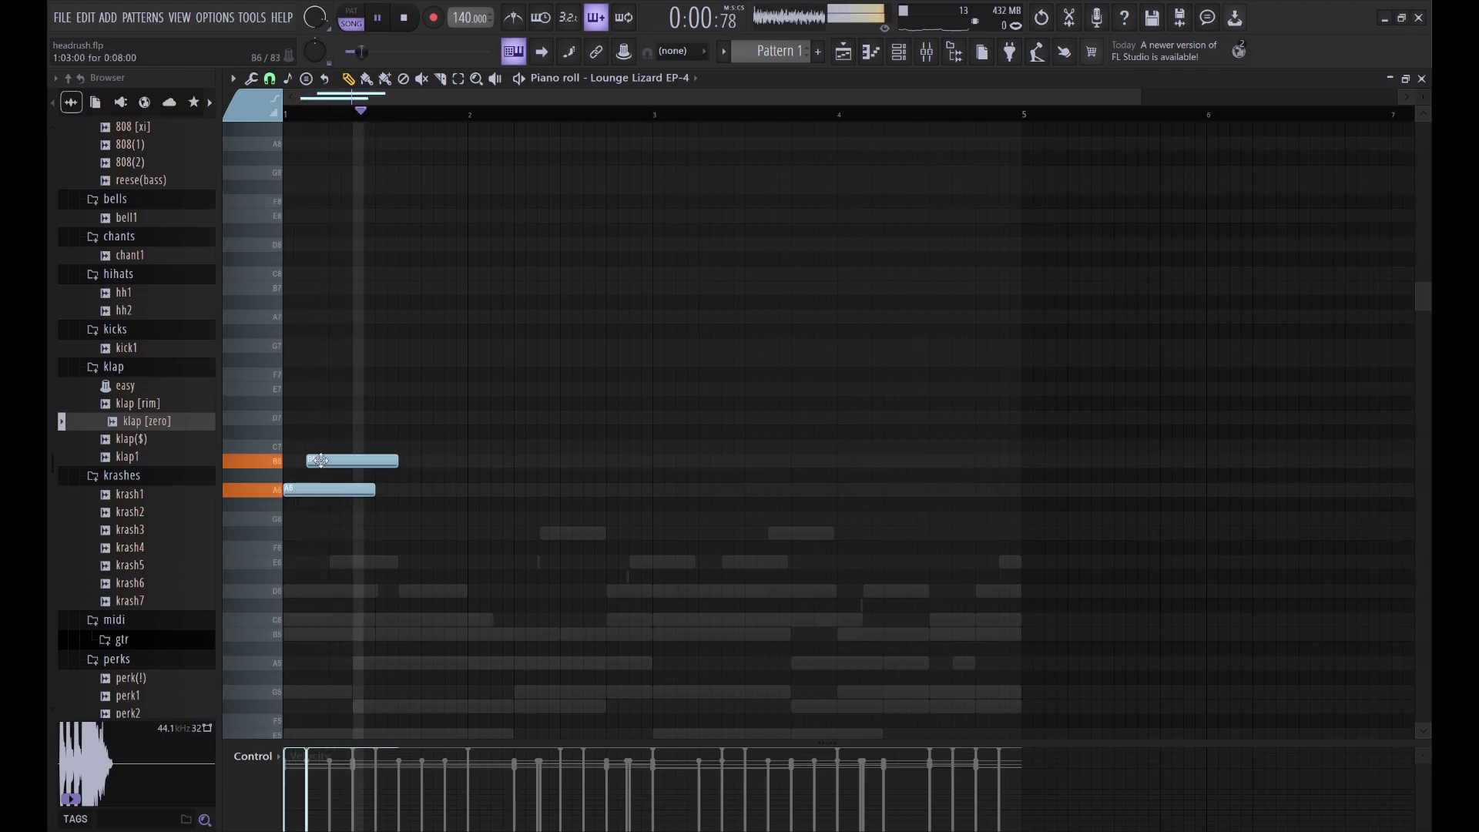
key(space)
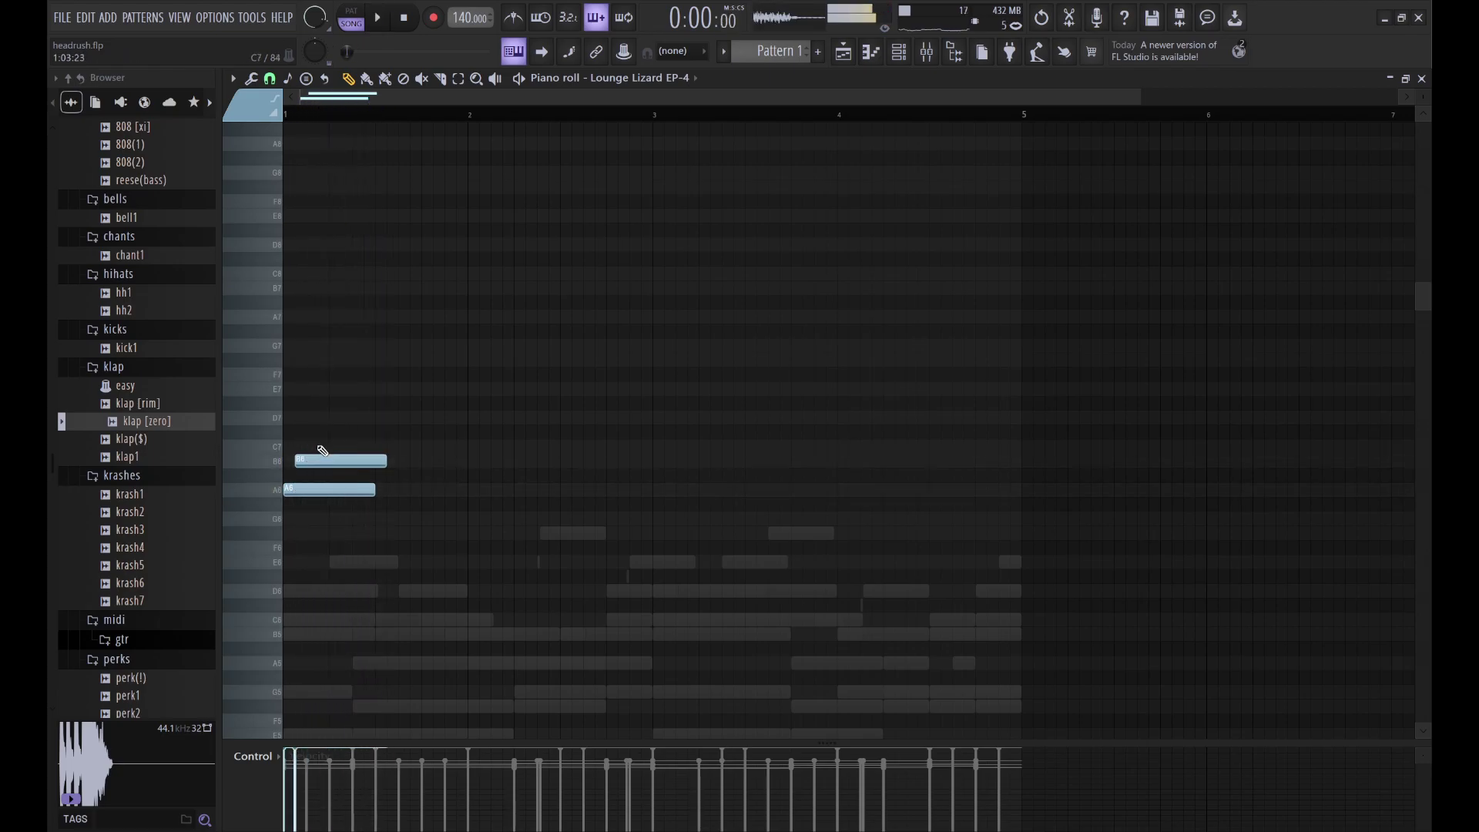
click(343, 447)
key(space)
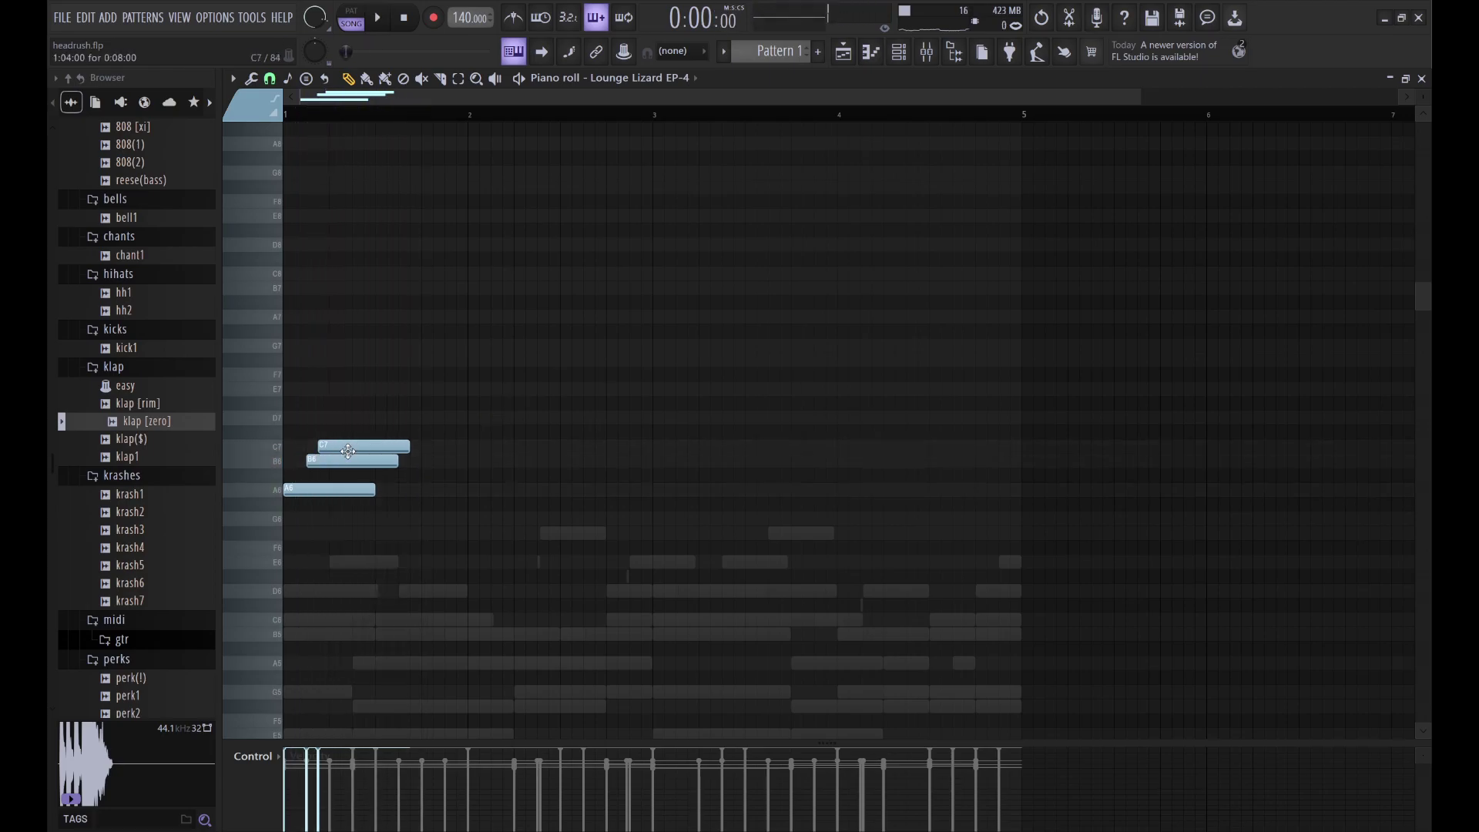
click(366, 524)
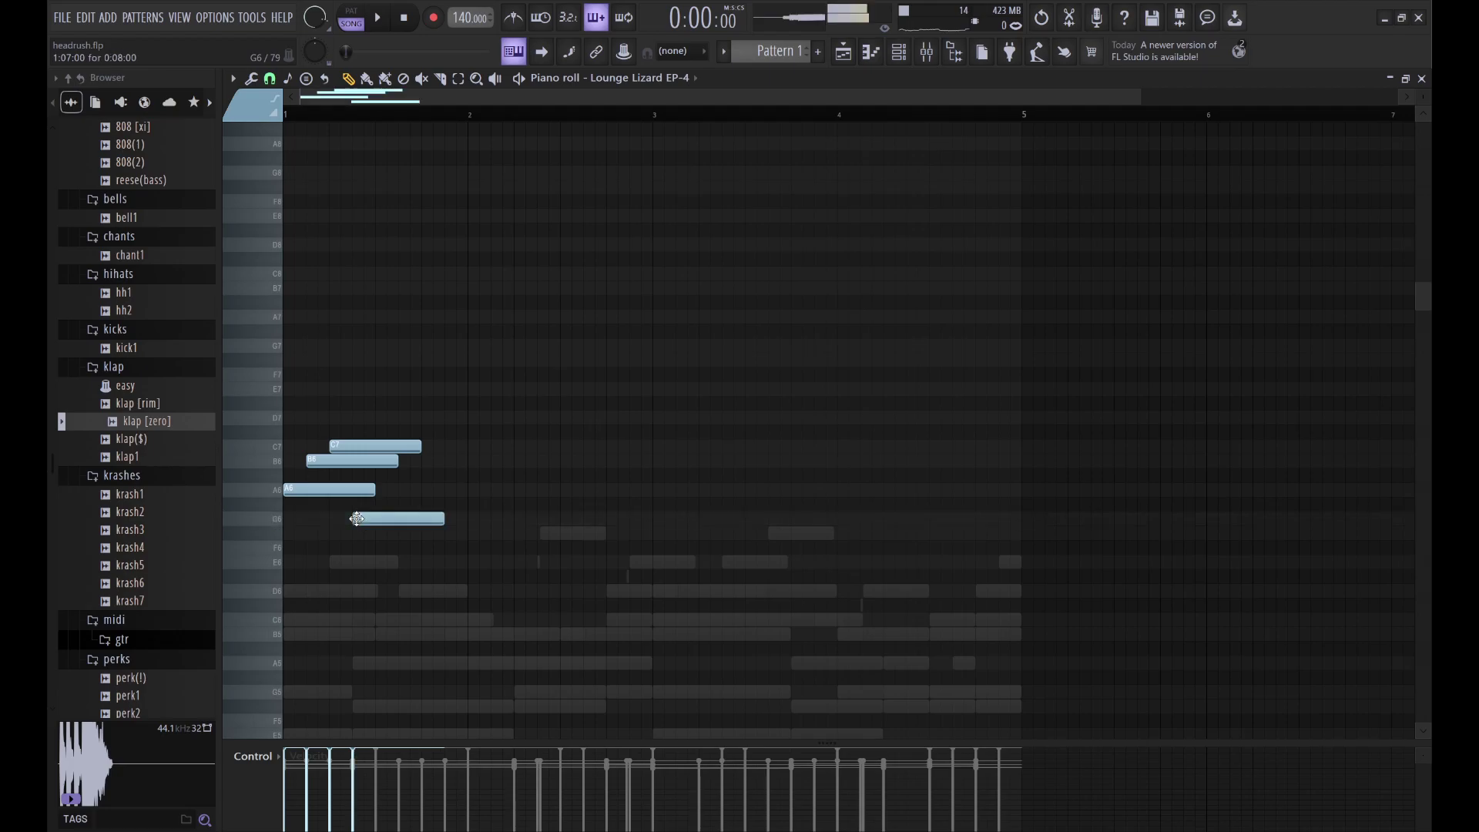
Step: Shorten the four notes in bar 1 to two steps each so they no longer overlap
key(space)
key(space)
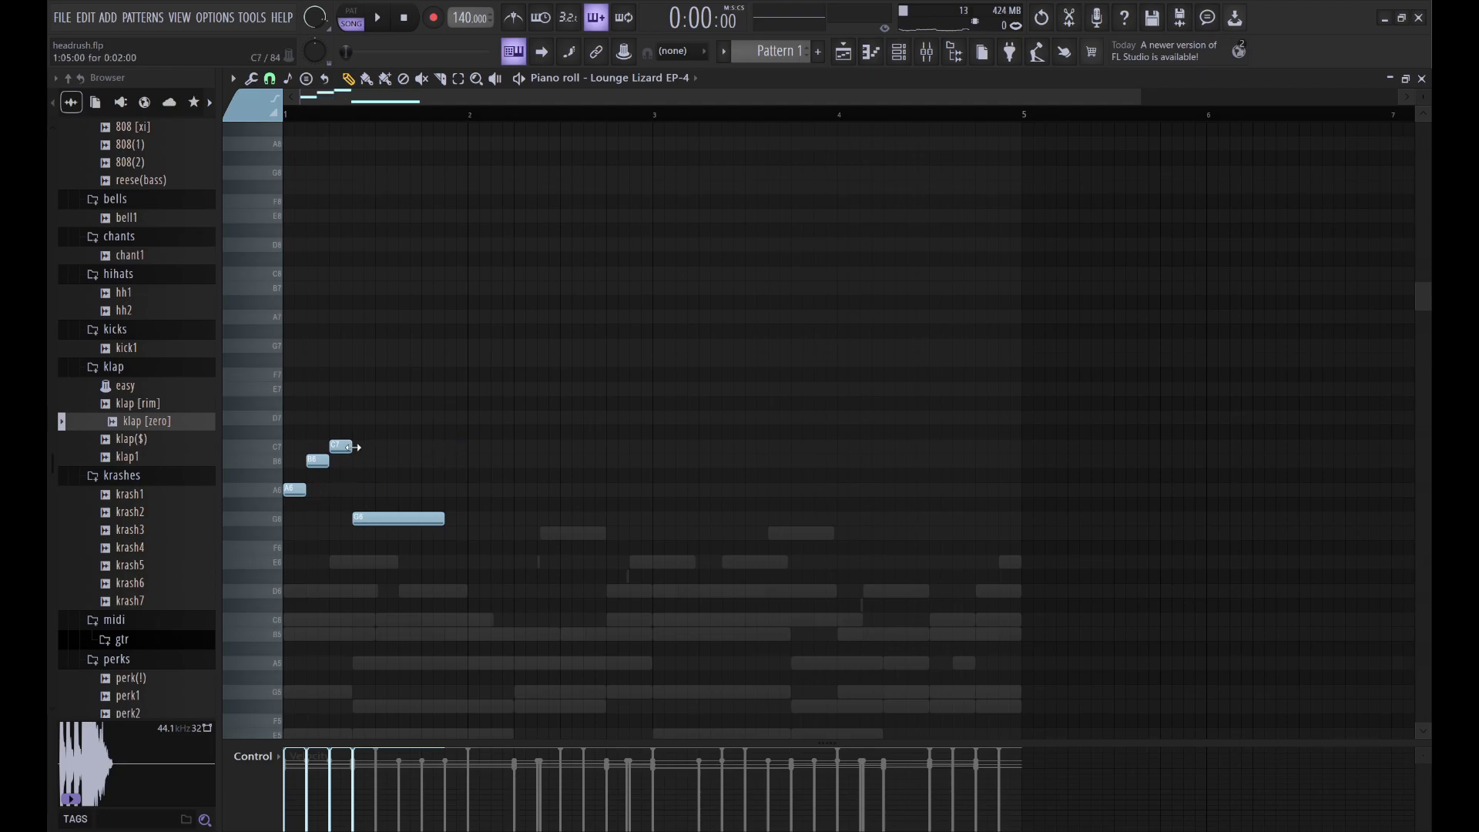
key(space)
key(space)
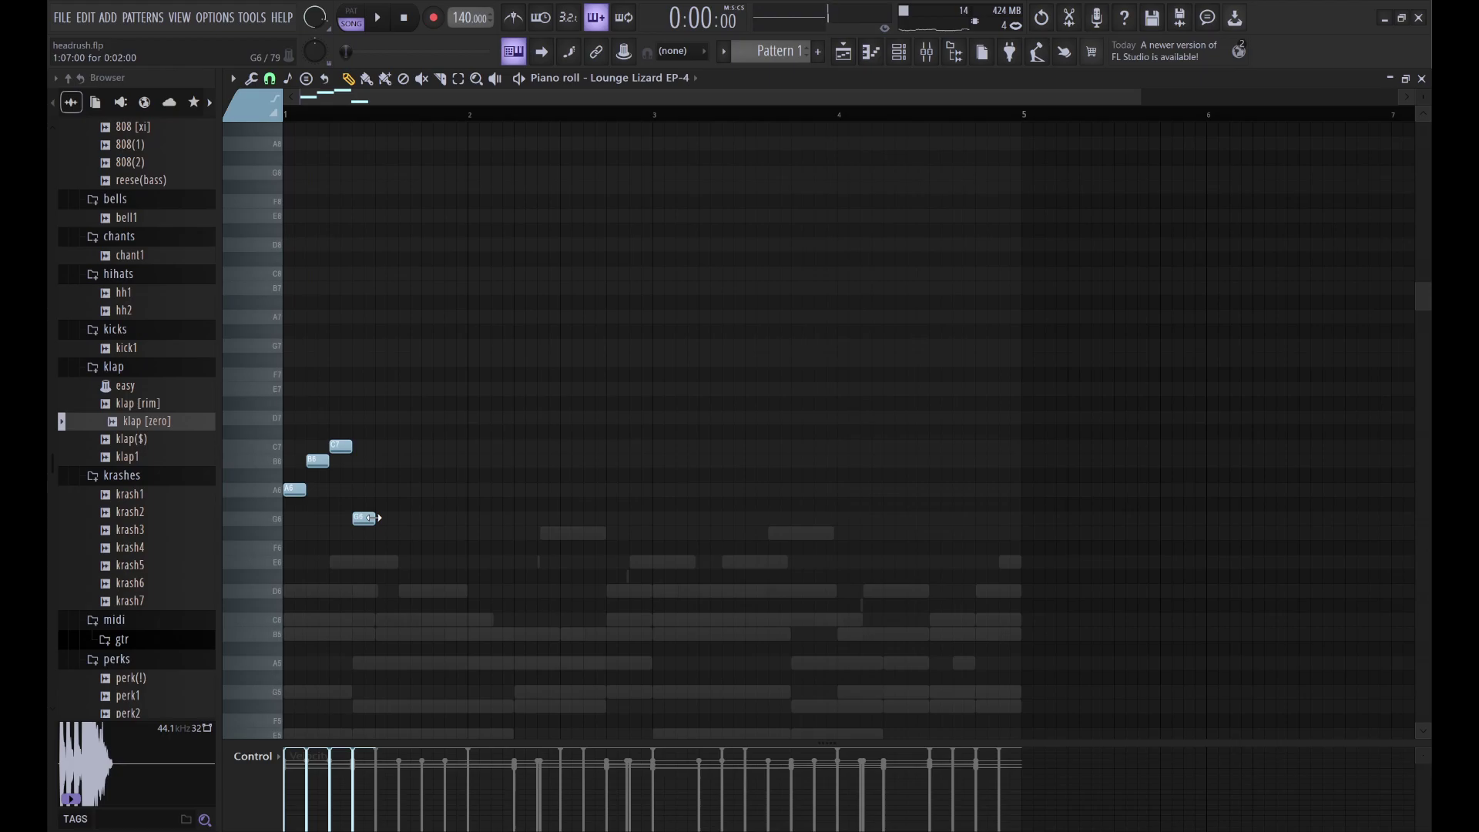
Step: Duplicate the four-note phrase into the second half of bar 1 and repitch it to A6, F#6, C7 and D7
key(ctrl+b)
click(410, 460)
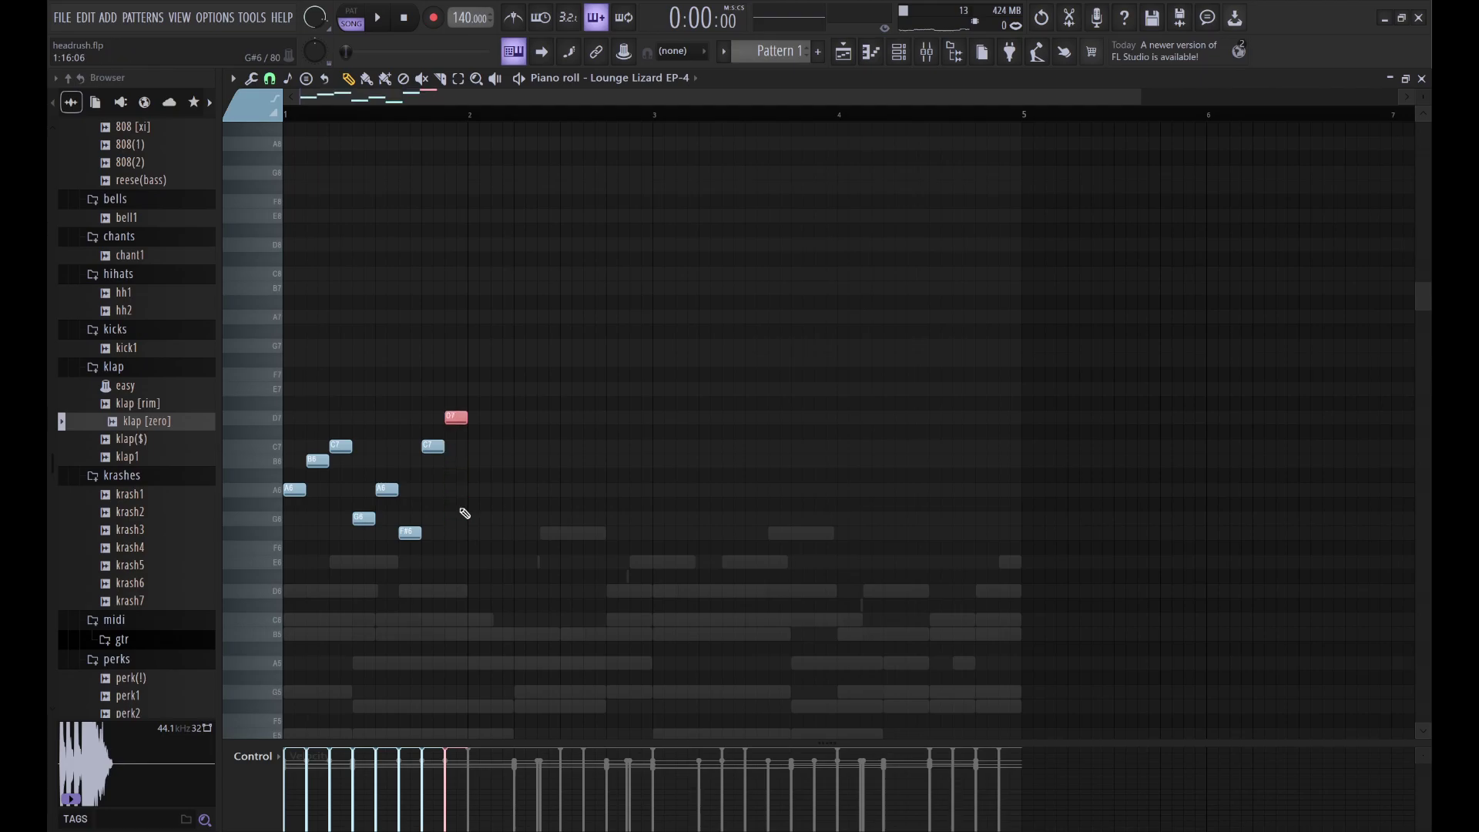
key(space)
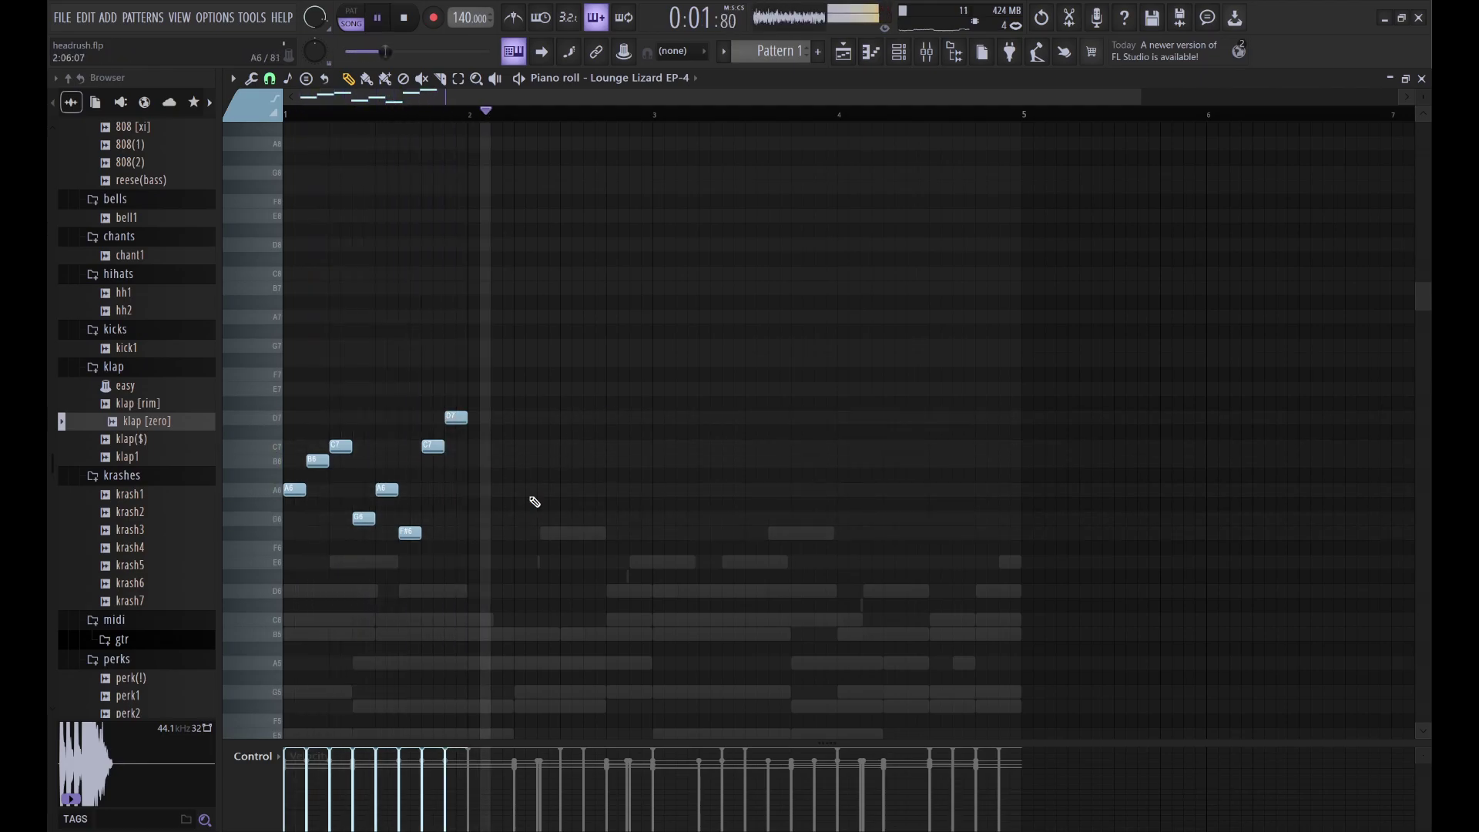
Step: Duplicate the bar 1 melody into bars 2, 3 and 4
key(ctrl+b)
click(733, 562)
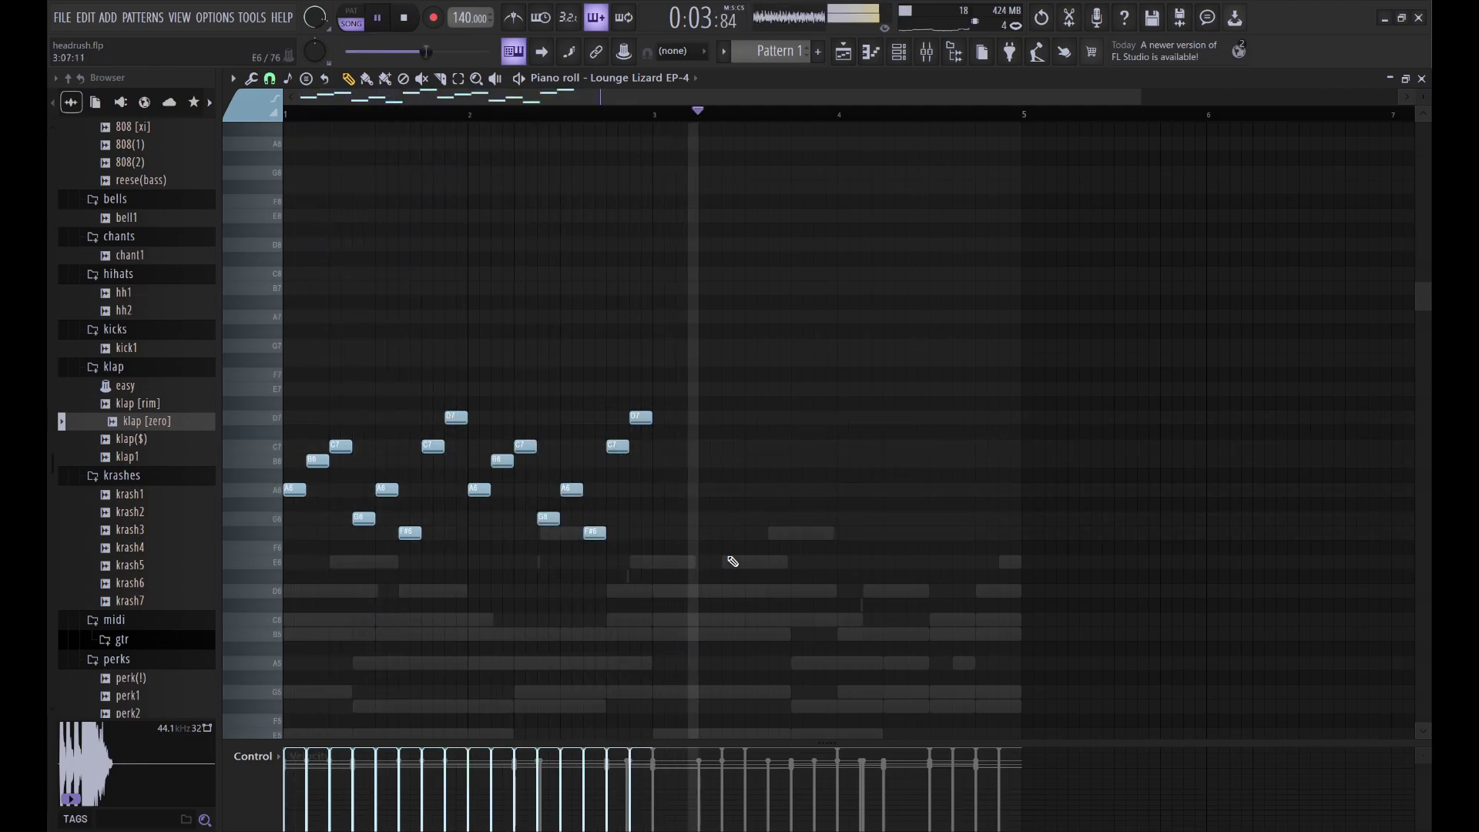
key(ctrl+b)
right_click(863, 594)
Step: Copy the whole four-bar melody one octave down and lower the velocity of the copied notes
click(901, 48)
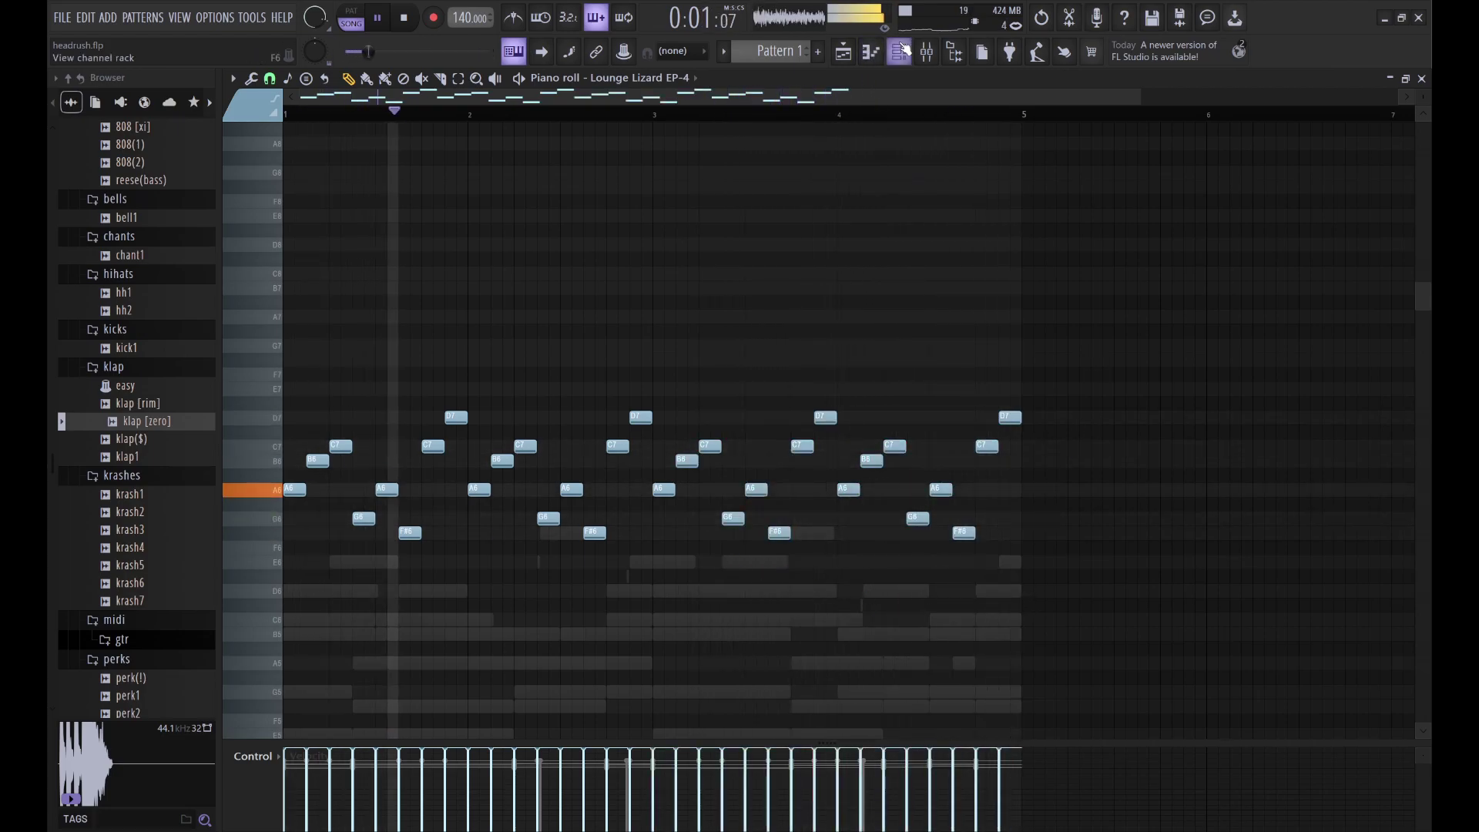
click(898, 51)
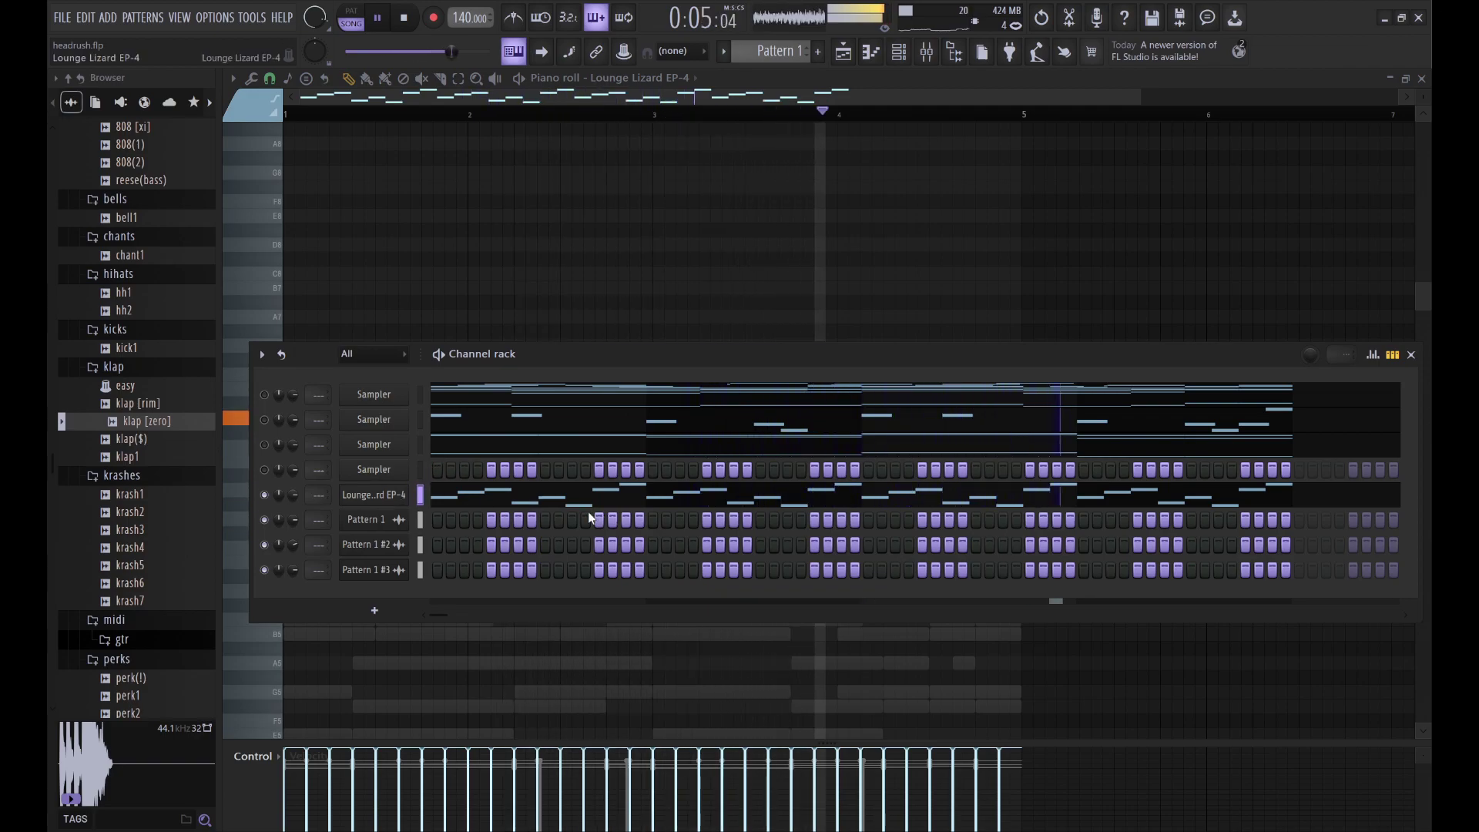
right_click(713, 267)
drag(1019, 653, 286, 408)
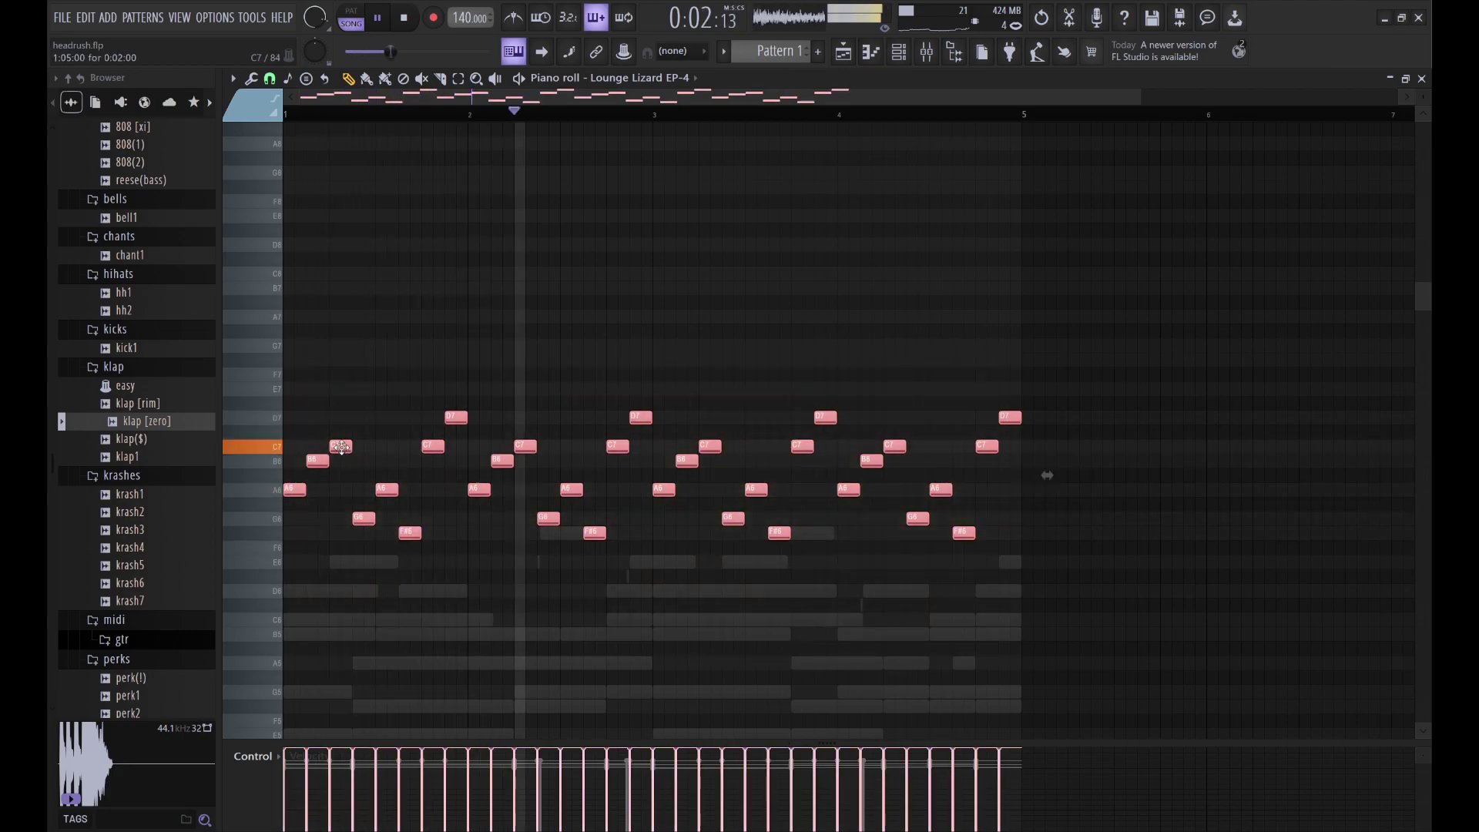
shift+click(341, 447)
key(ctrl+Down)
alt+scroll(696, 347, down, 3)
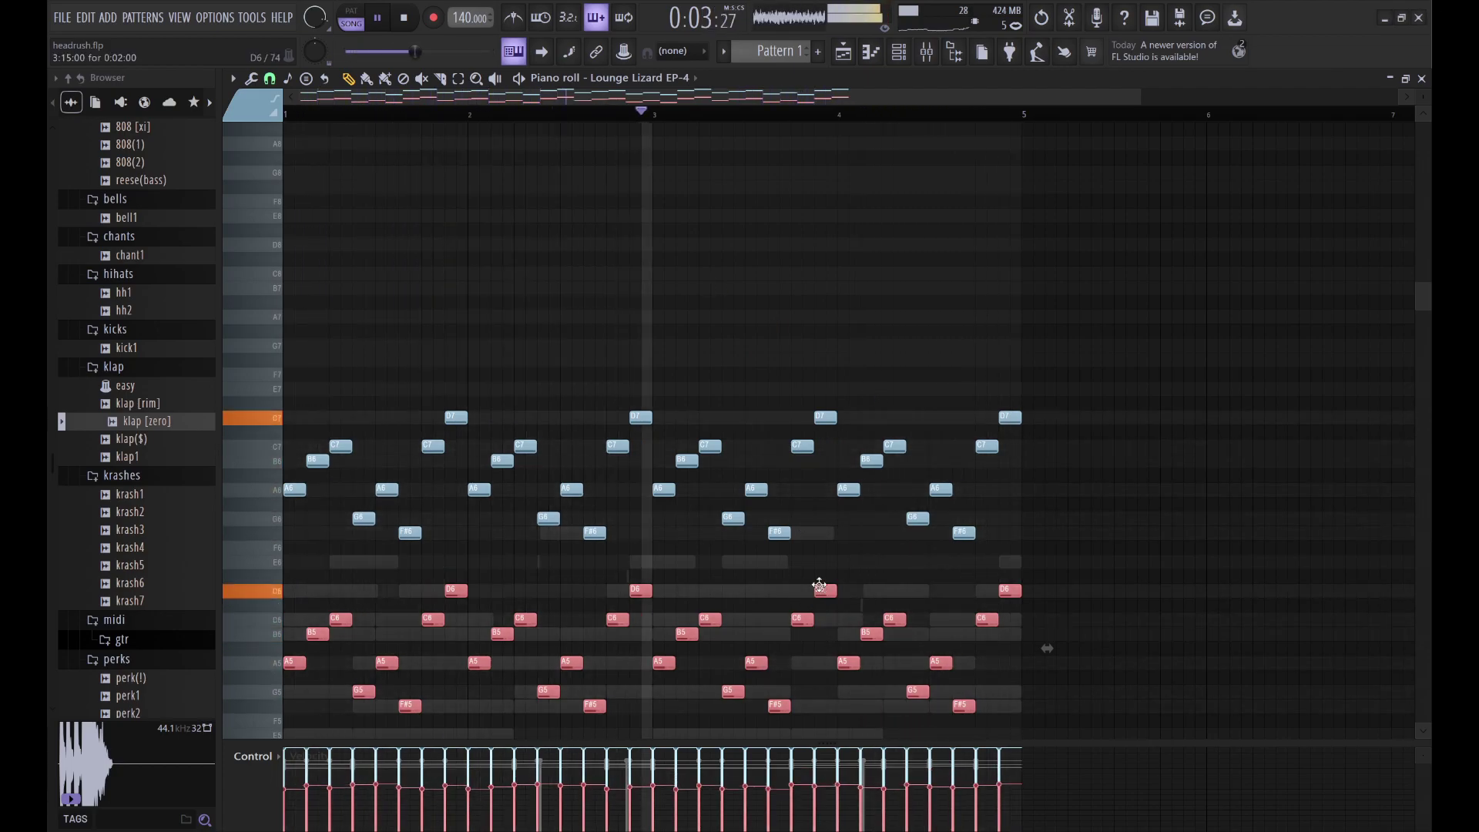
Step: Paste a copy of the Marimba-like notes into the fourth Sampler channel
click(899, 52)
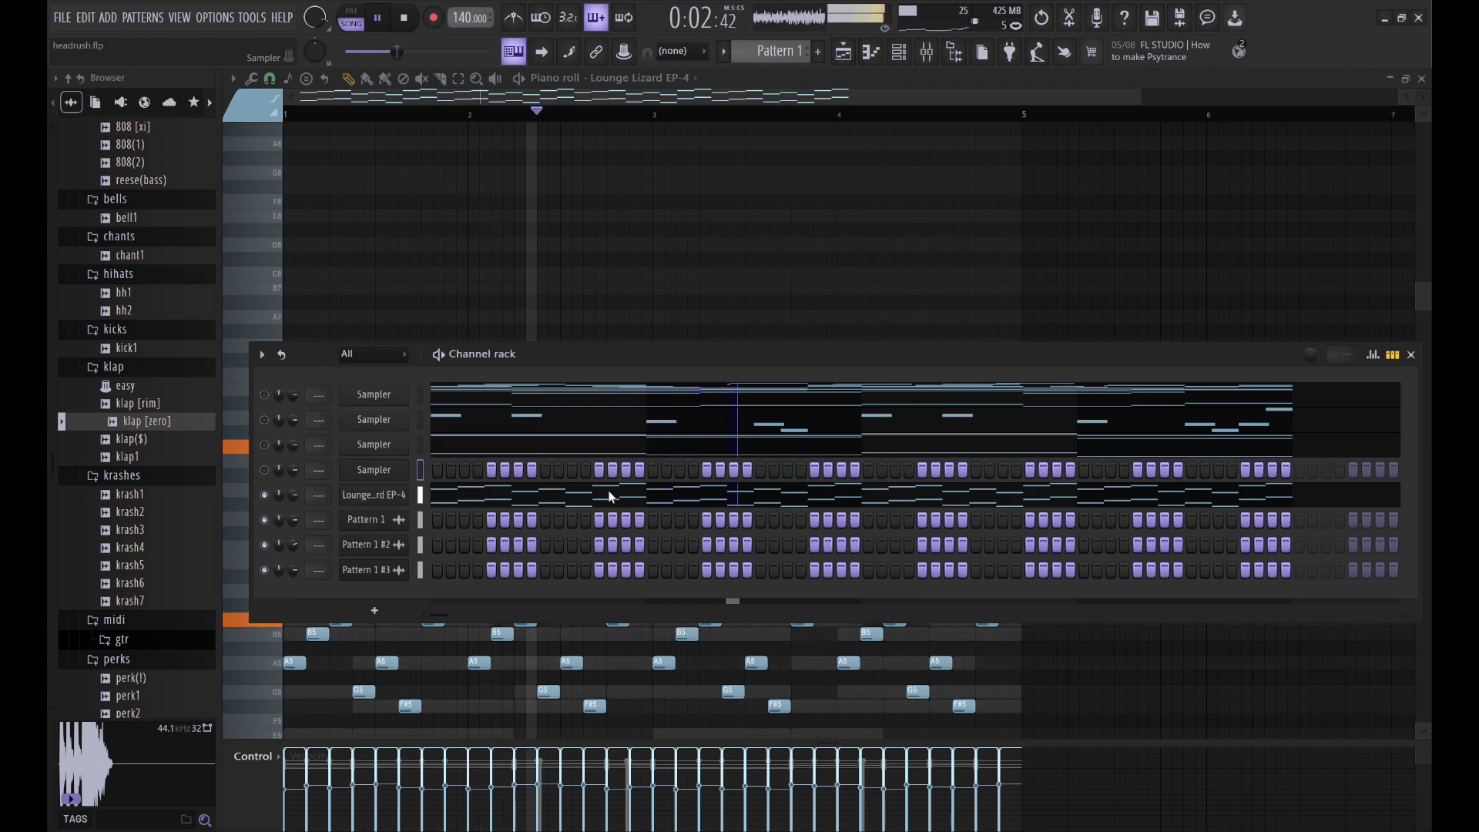
key(ctrl+v)
Step: Render Pattern 1 with only the Lounge Lizard EP-4 channel unmuted and place the new audio clip at bar 1 of Track 4
right_click(264, 495)
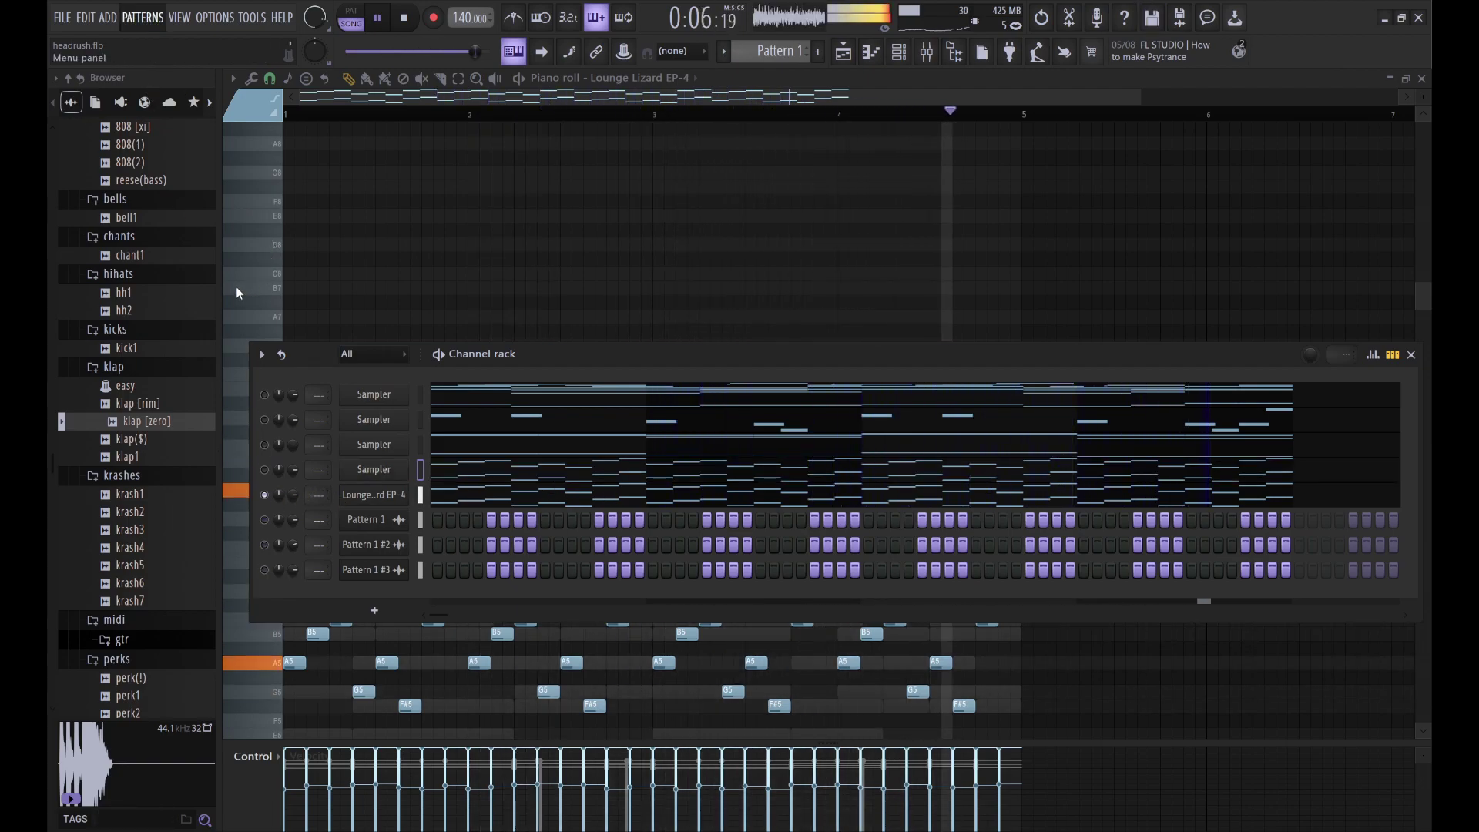
key(space)
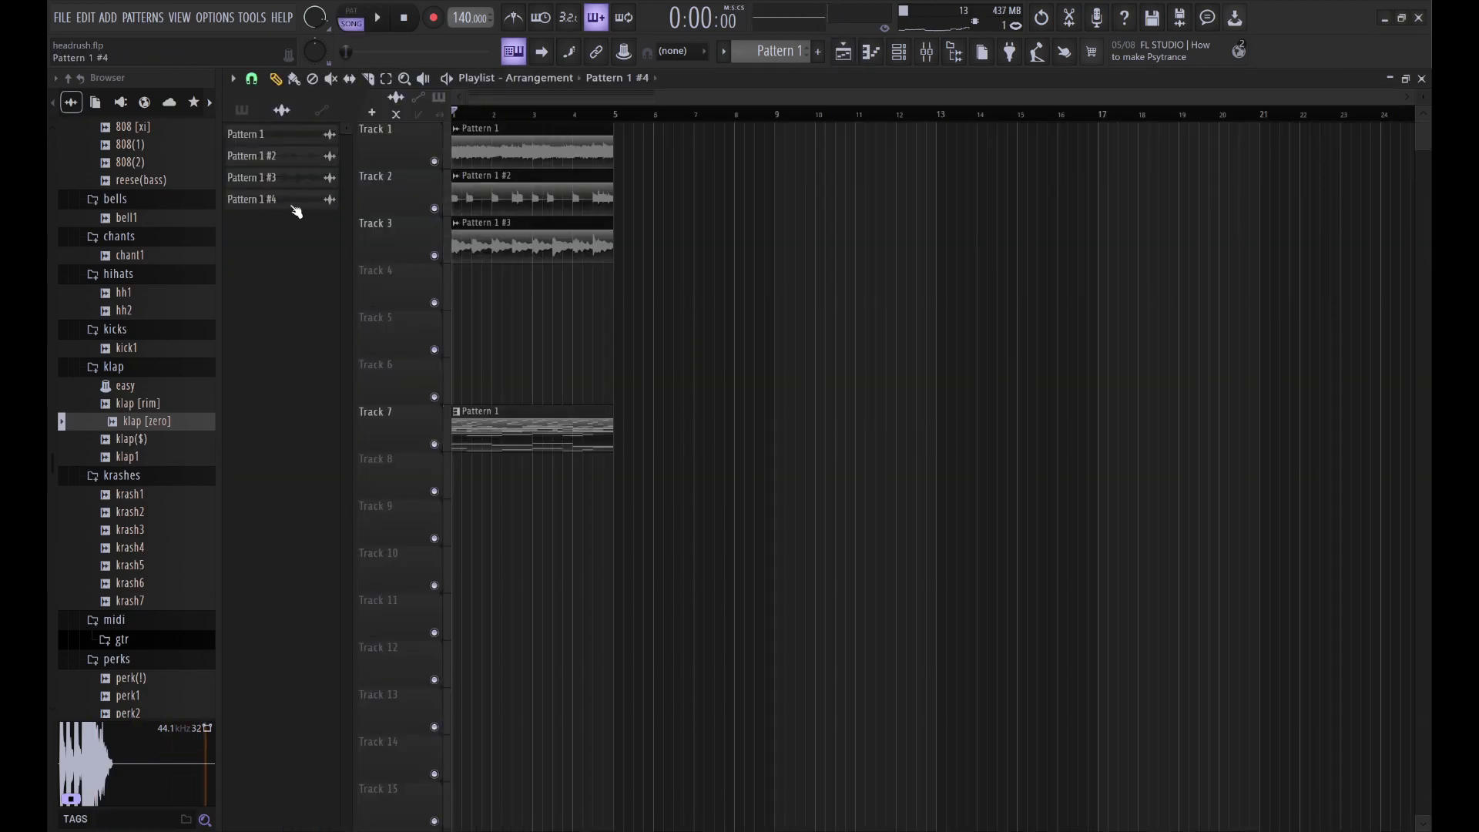
drag(294, 206, 490, 302)
double_click(491, 301)
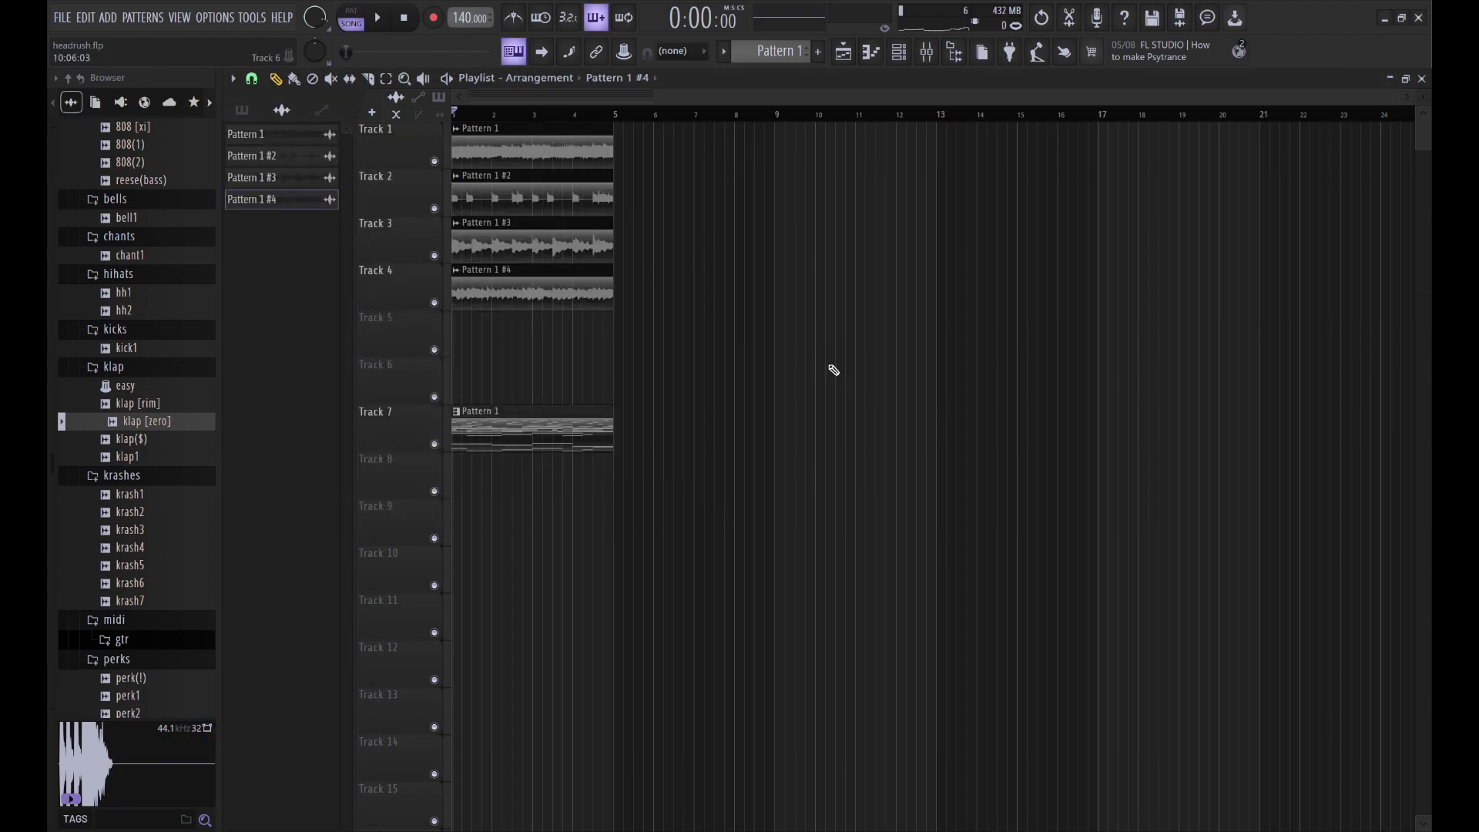
Step: Unmute every channel except Lounge Lizard EP-4 and reduce the Track 4 clip's gain to -4.6 dB during playback
click(897, 45)
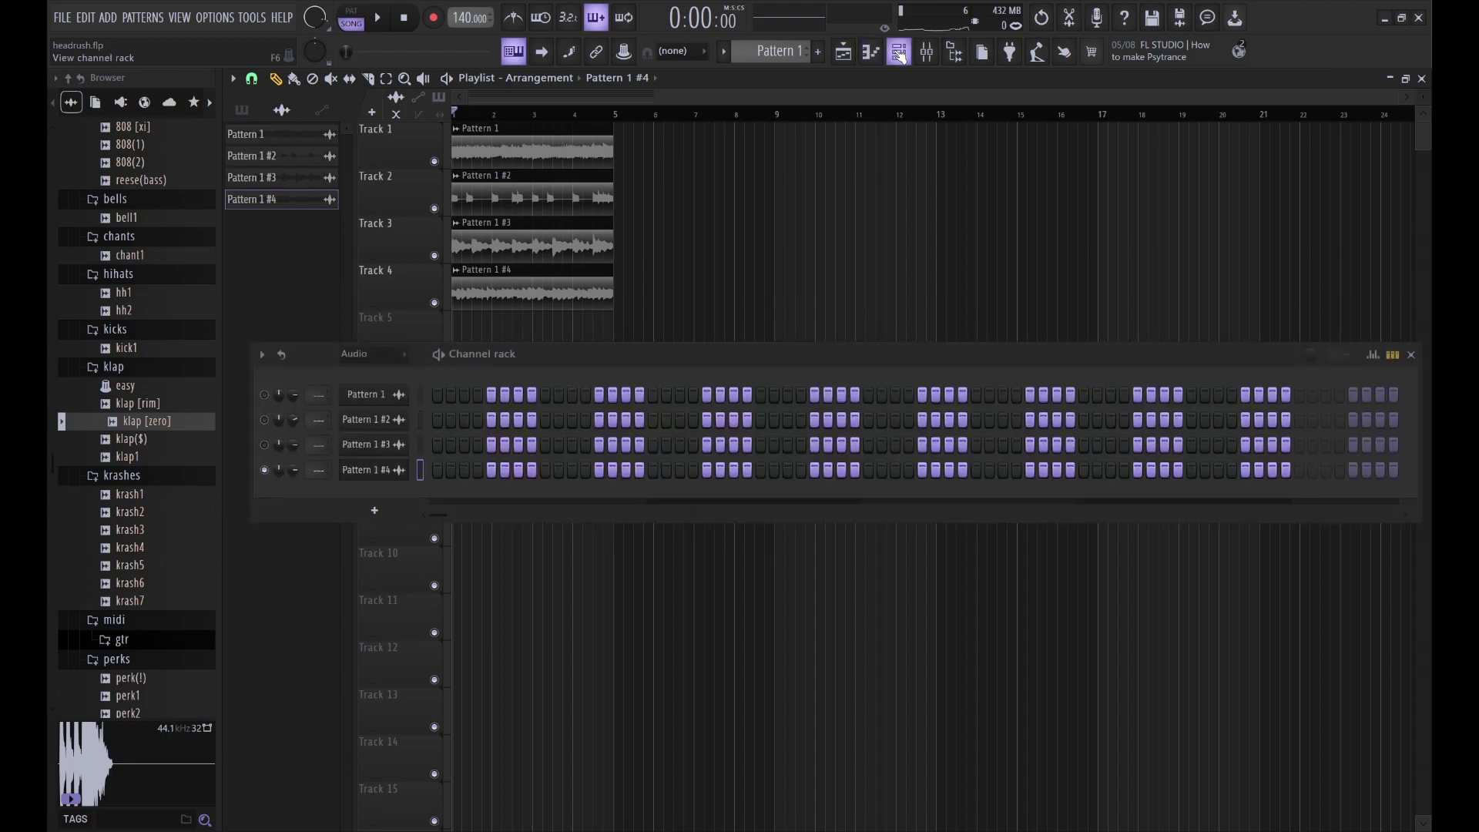
click(370, 369)
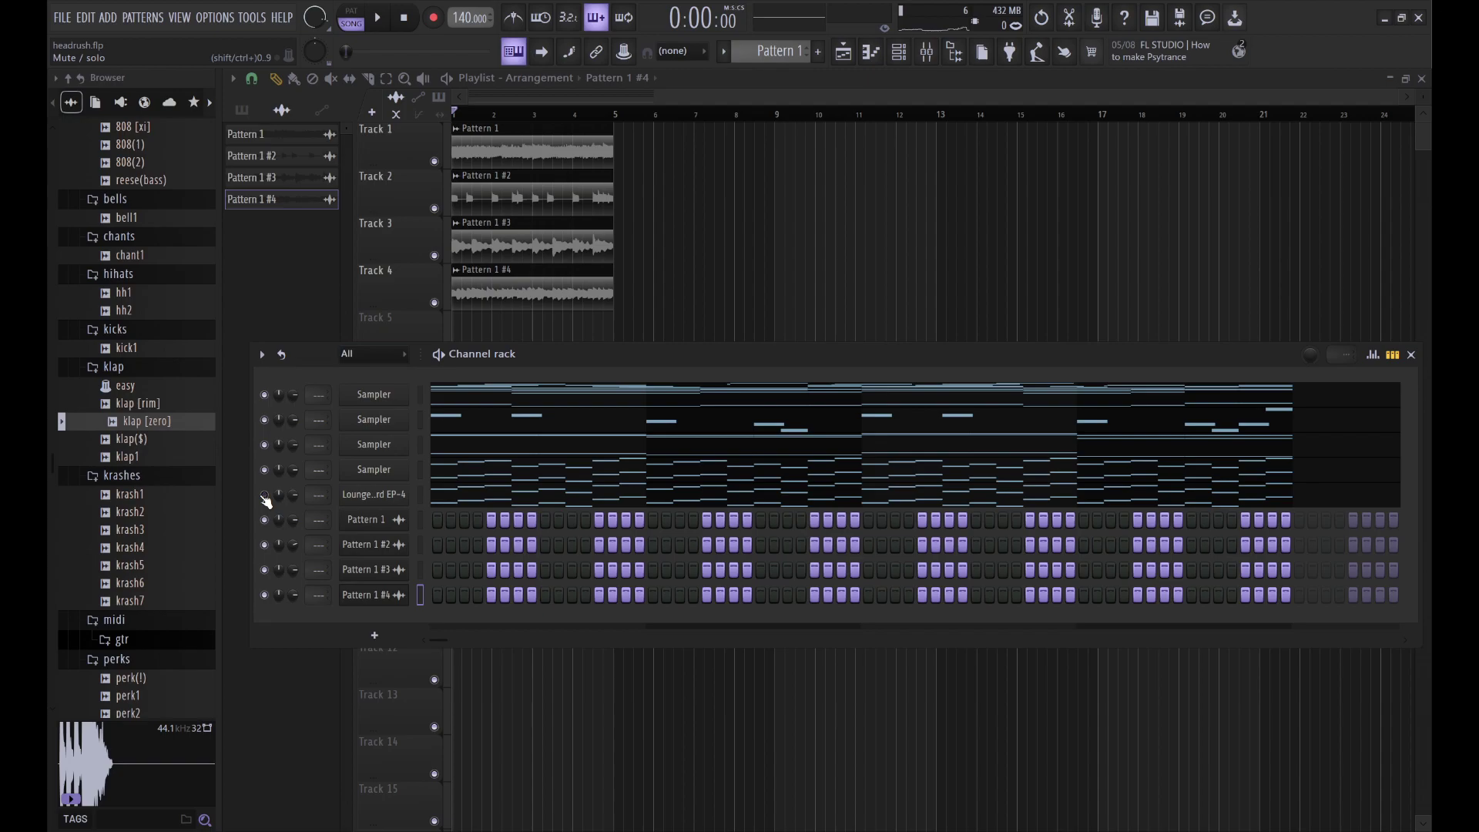
key(space)
key(F6)
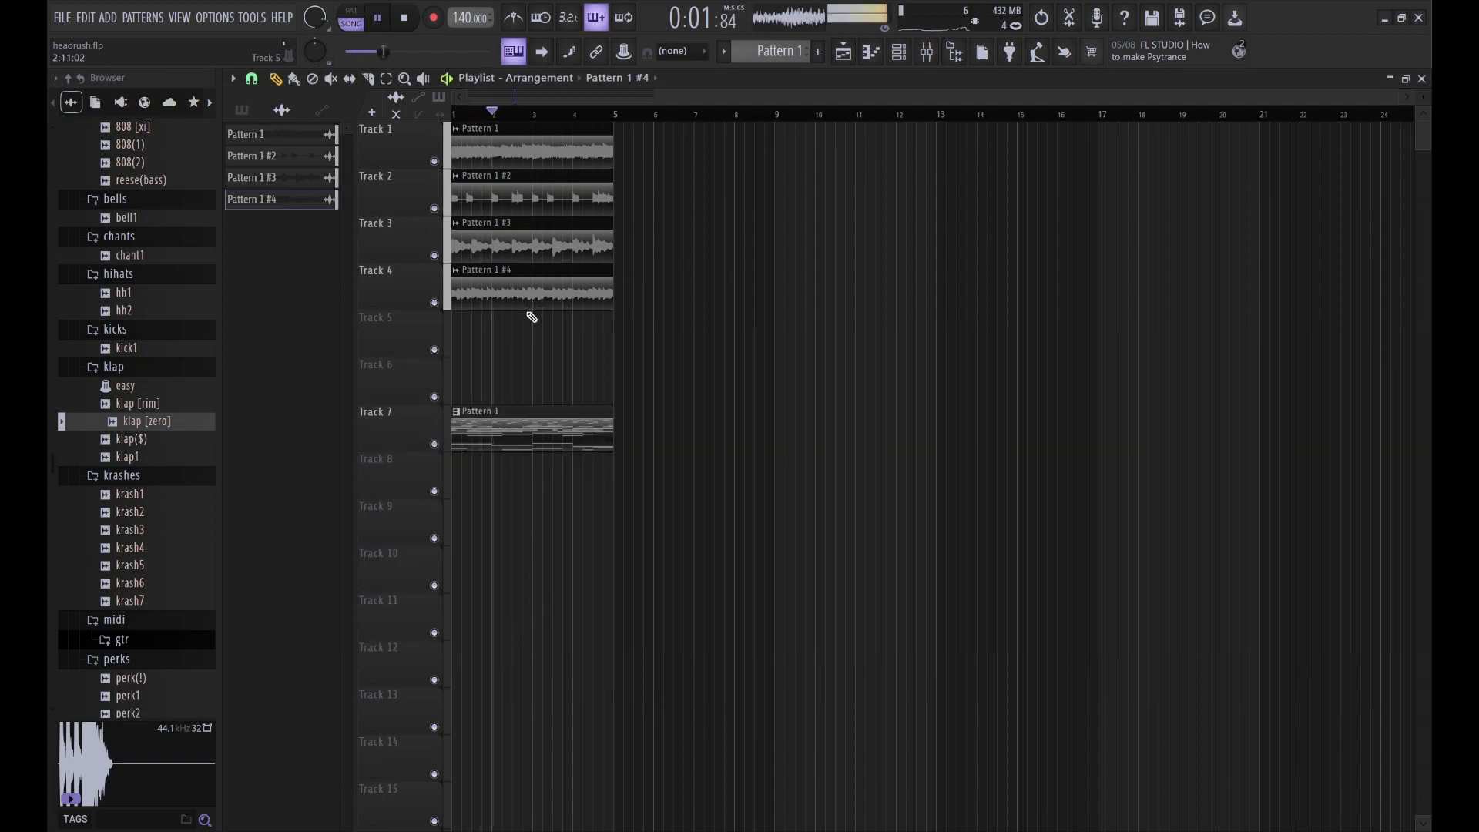
drag(533, 311, 533, 316)
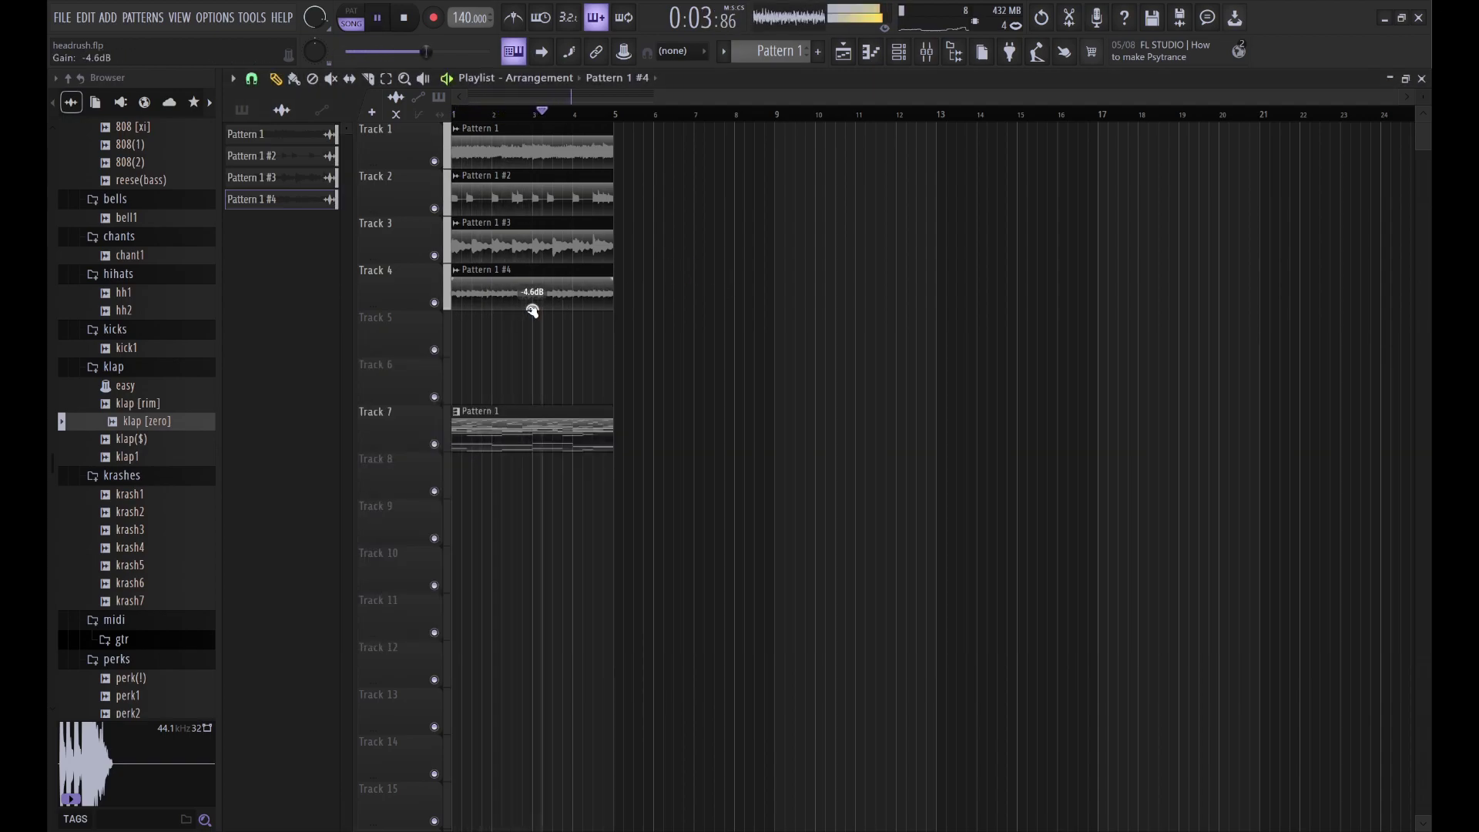
Step: Clear and unmute the Lounge Lizard EP-4 channel, and insert a fifth Sampler channel above it
click(899, 52)
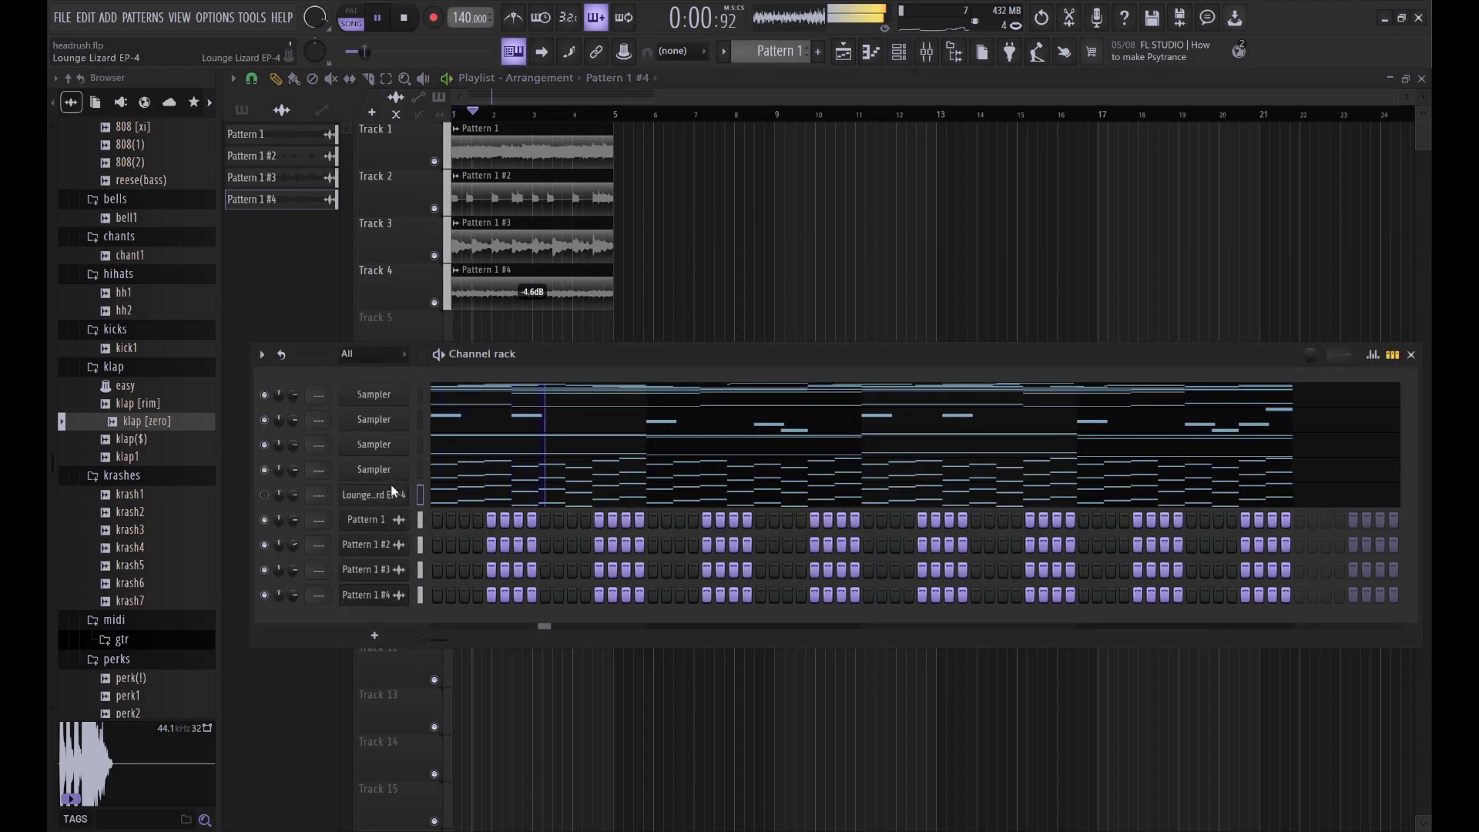
key(ctrl+x)
click(419, 469)
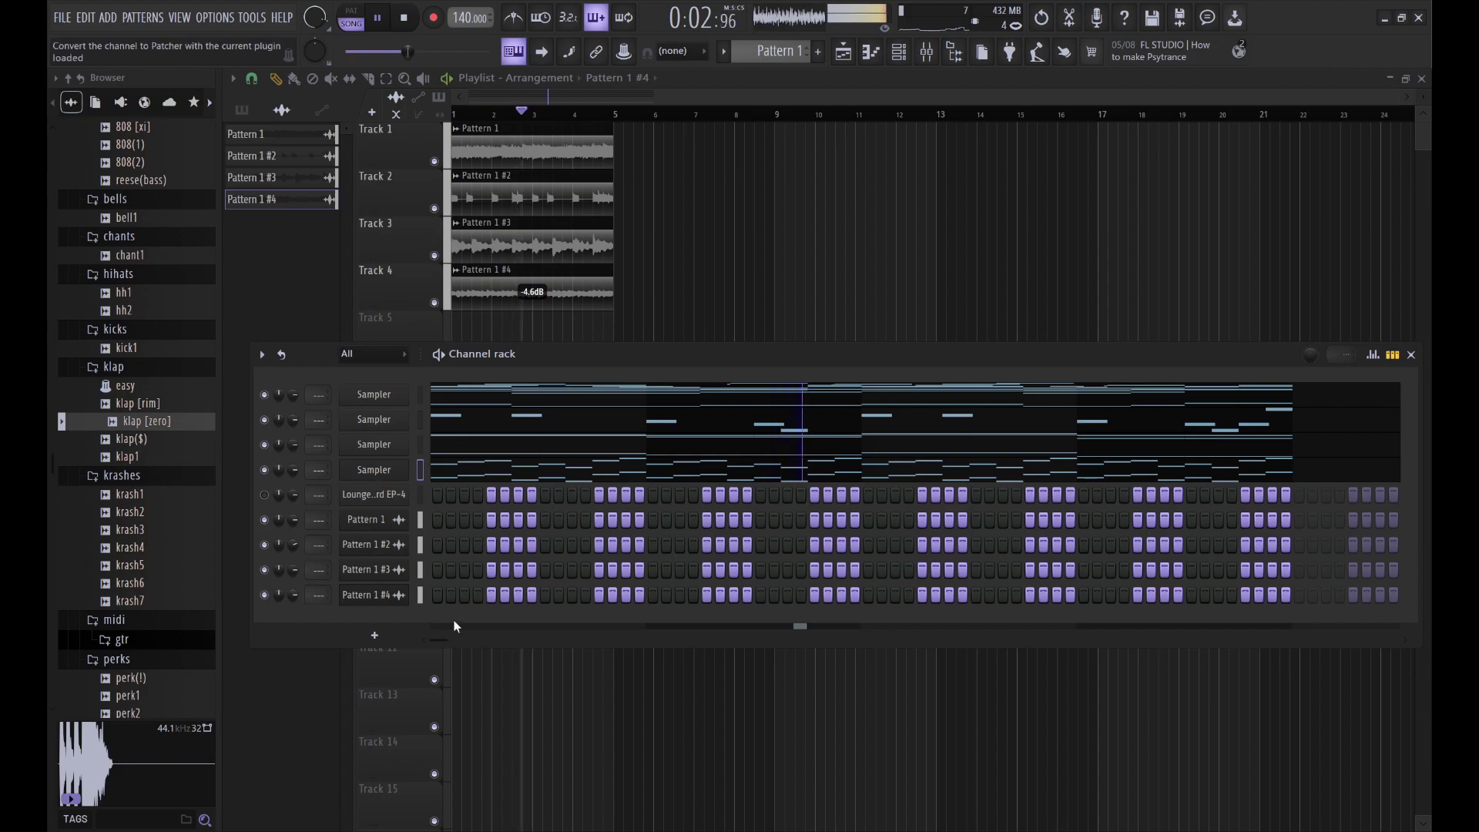
key(ctrl+z)
click(264, 519)
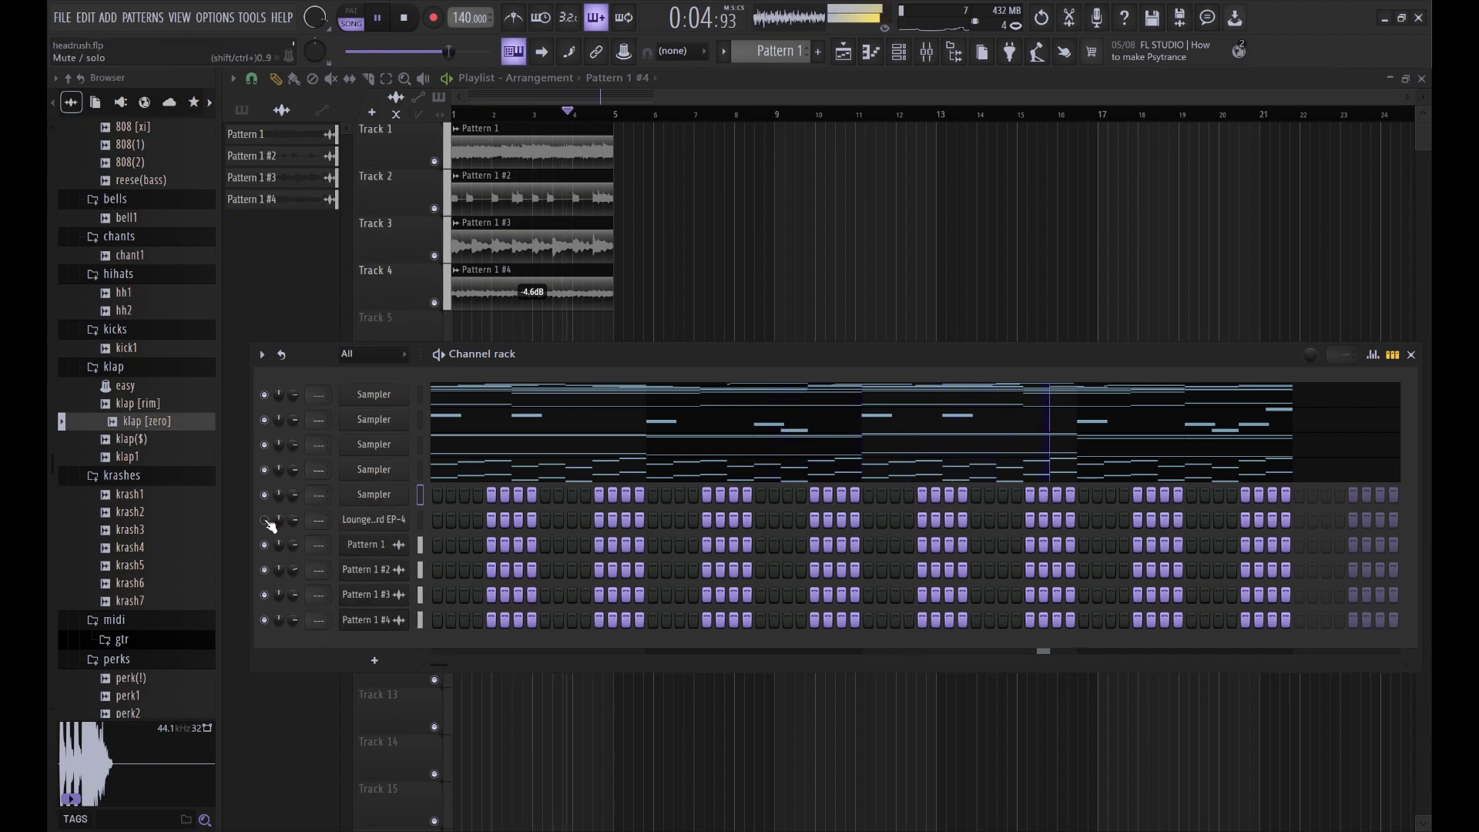
Step: Load the program 27 - Short Romance from the 3 - Custom Electric Pianos bank in Lounge Lizard EP-4
click(381, 522)
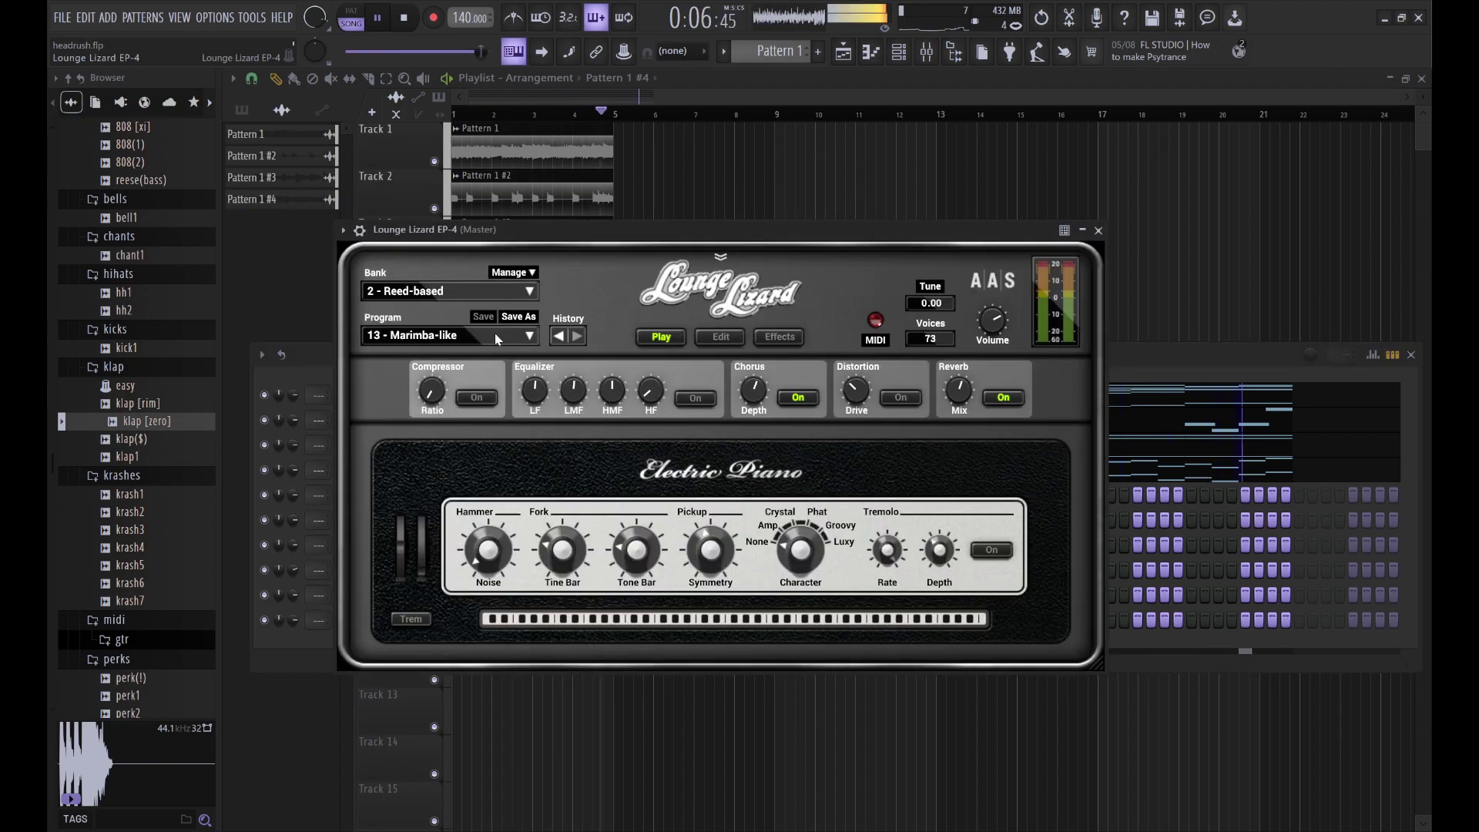
click(390, 292)
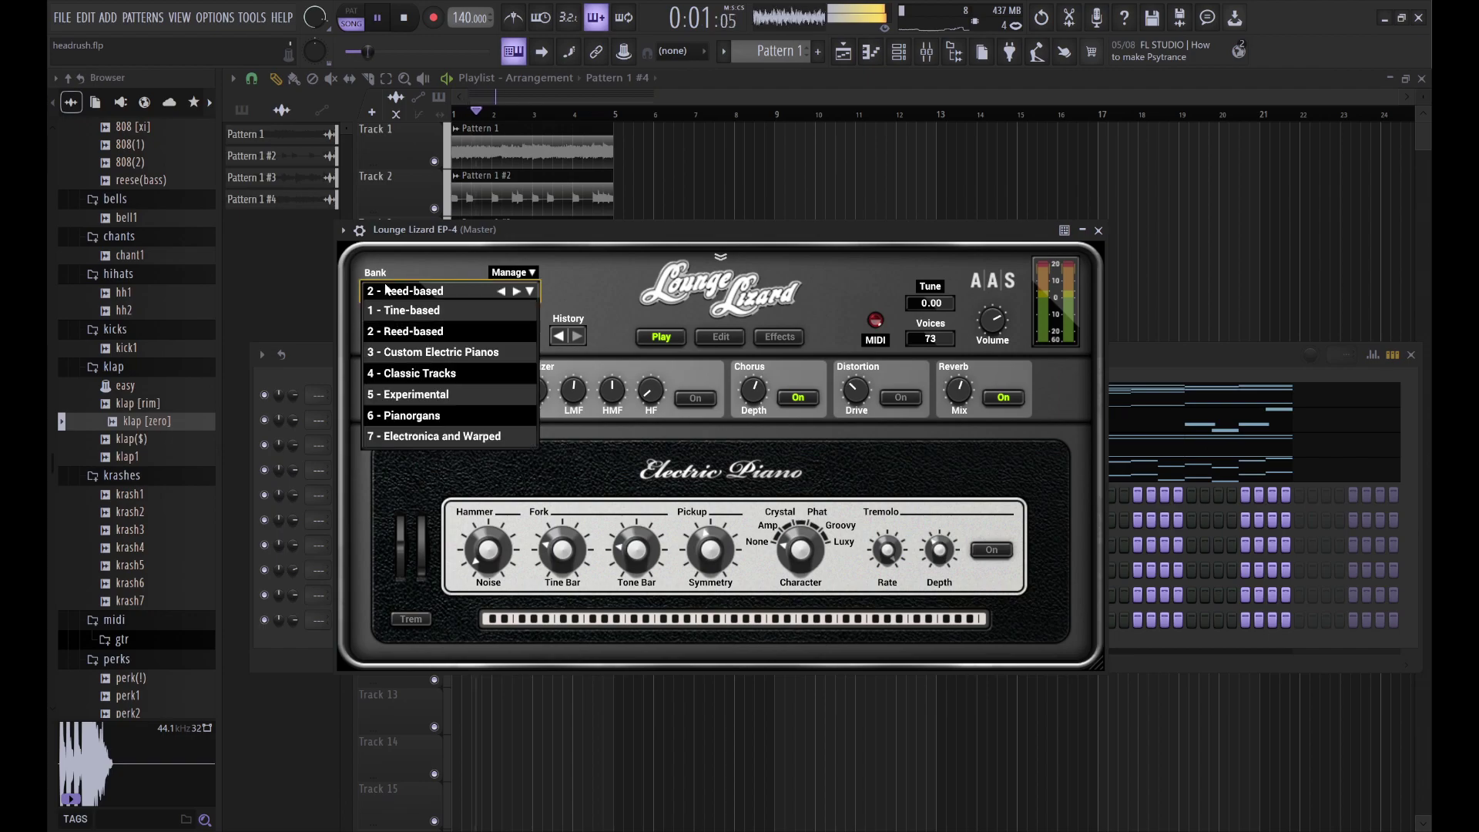
click(431, 353)
click(409, 333)
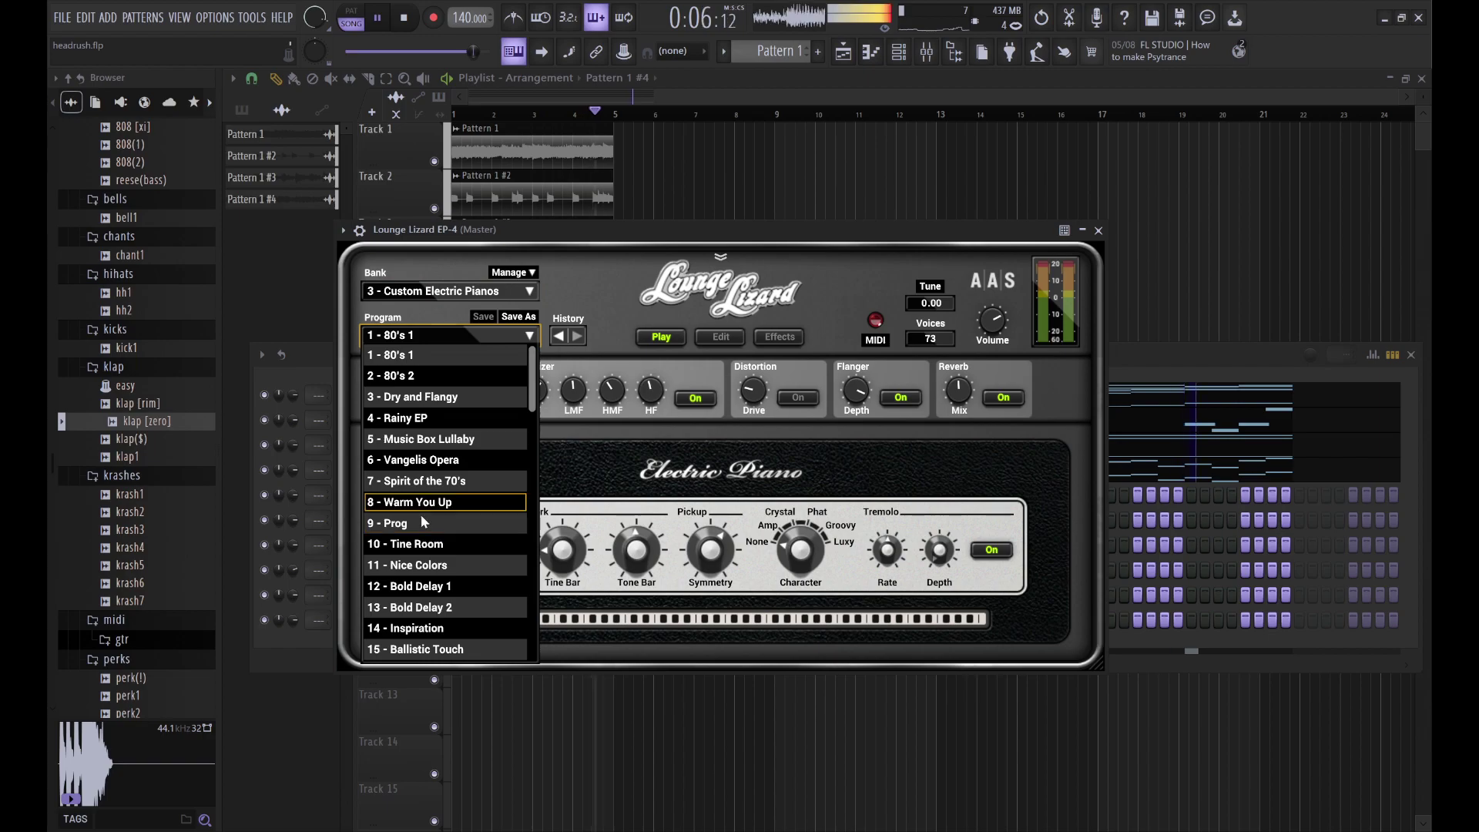
scroll(433, 576, down, 2)
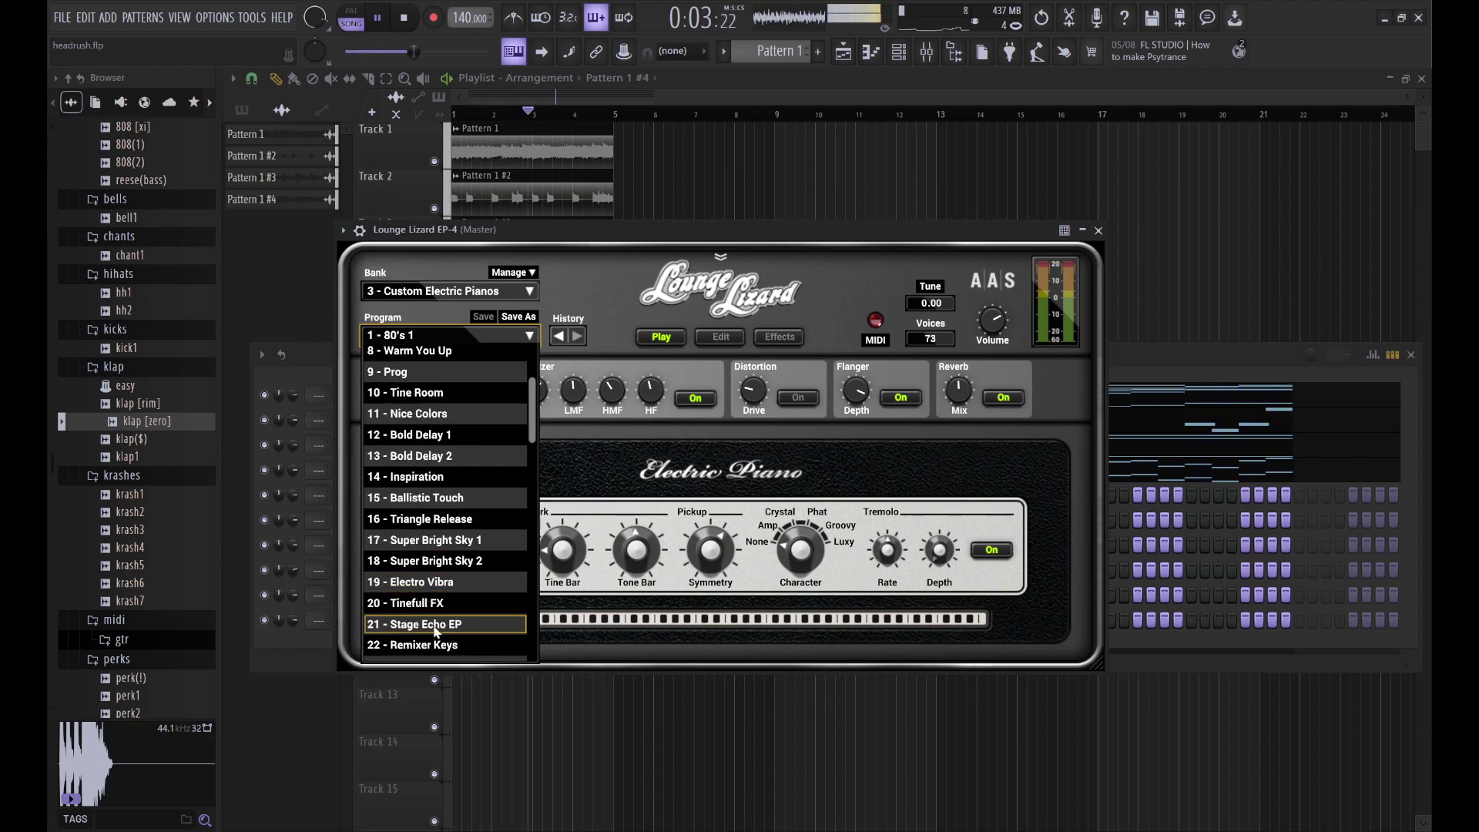
scroll(437, 624, down, 2)
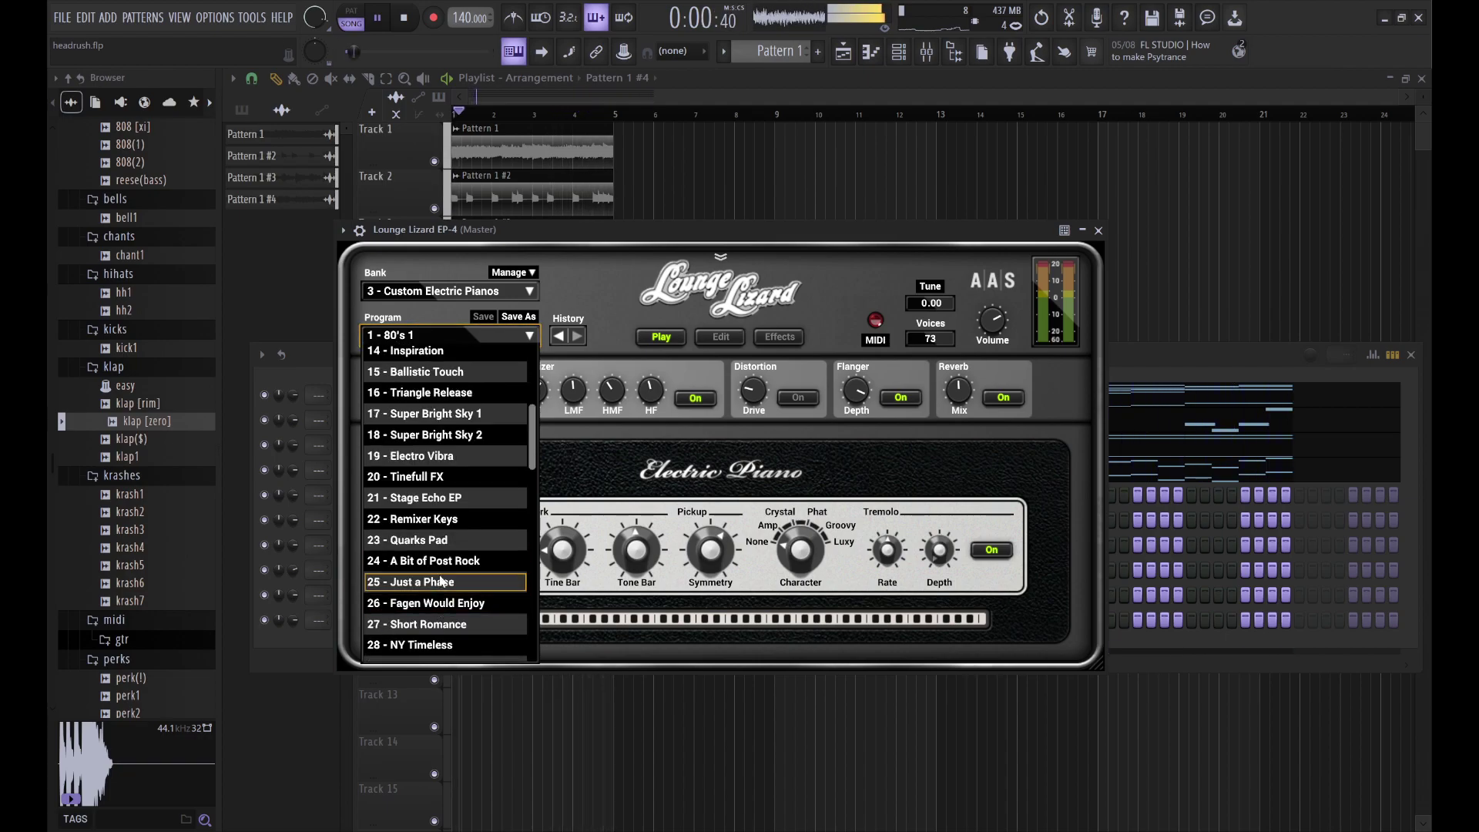
click(429, 625)
Step: Stop playback and place a seven-step note at the start of bar 1 on C6 in the Lounge Lizard EP-4 piano roll
click(1149, 370)
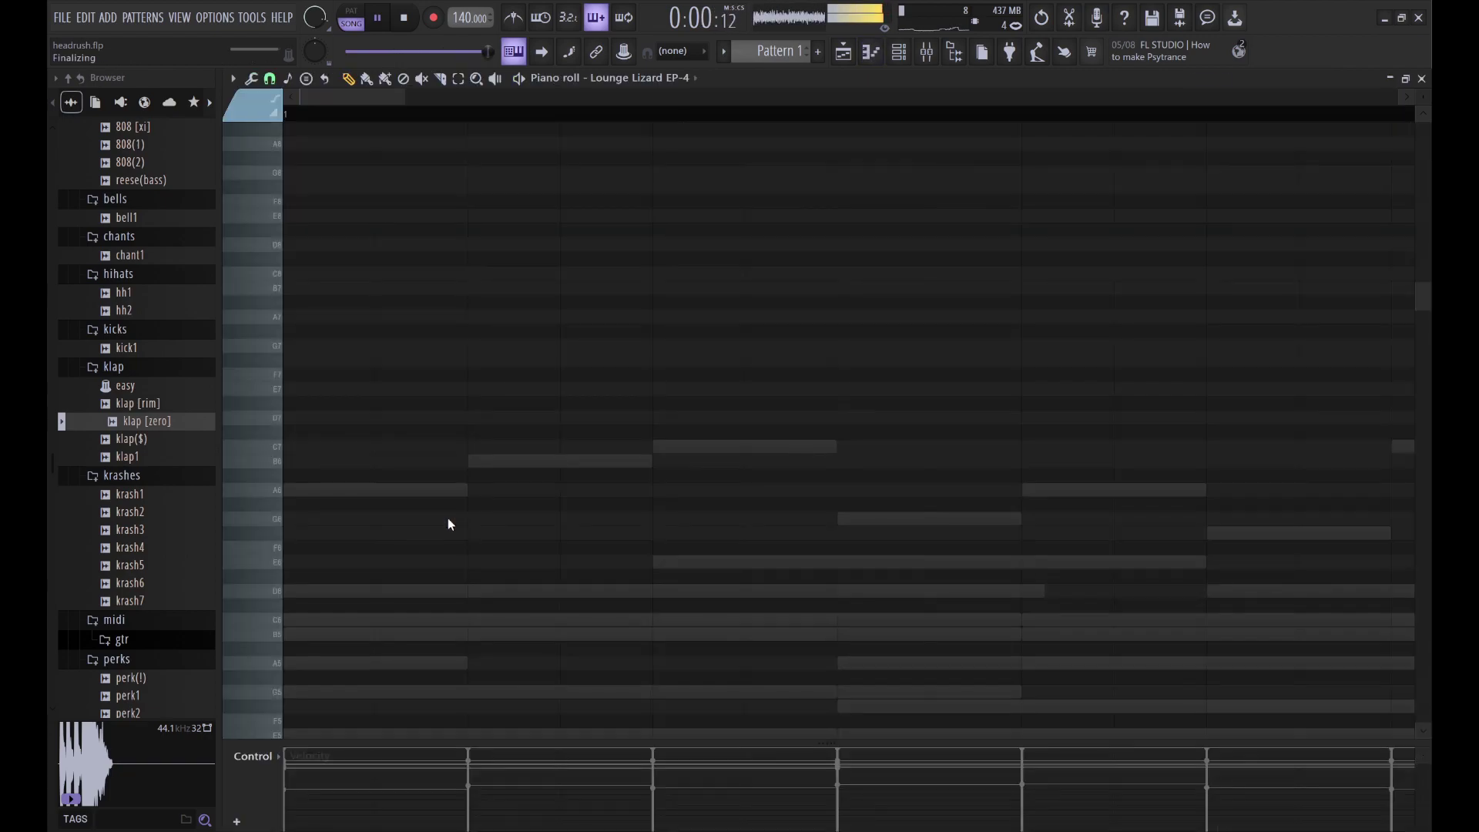
scroll(447, 517, down, 4)
key(space)
drag(355, 460, 296, 459)
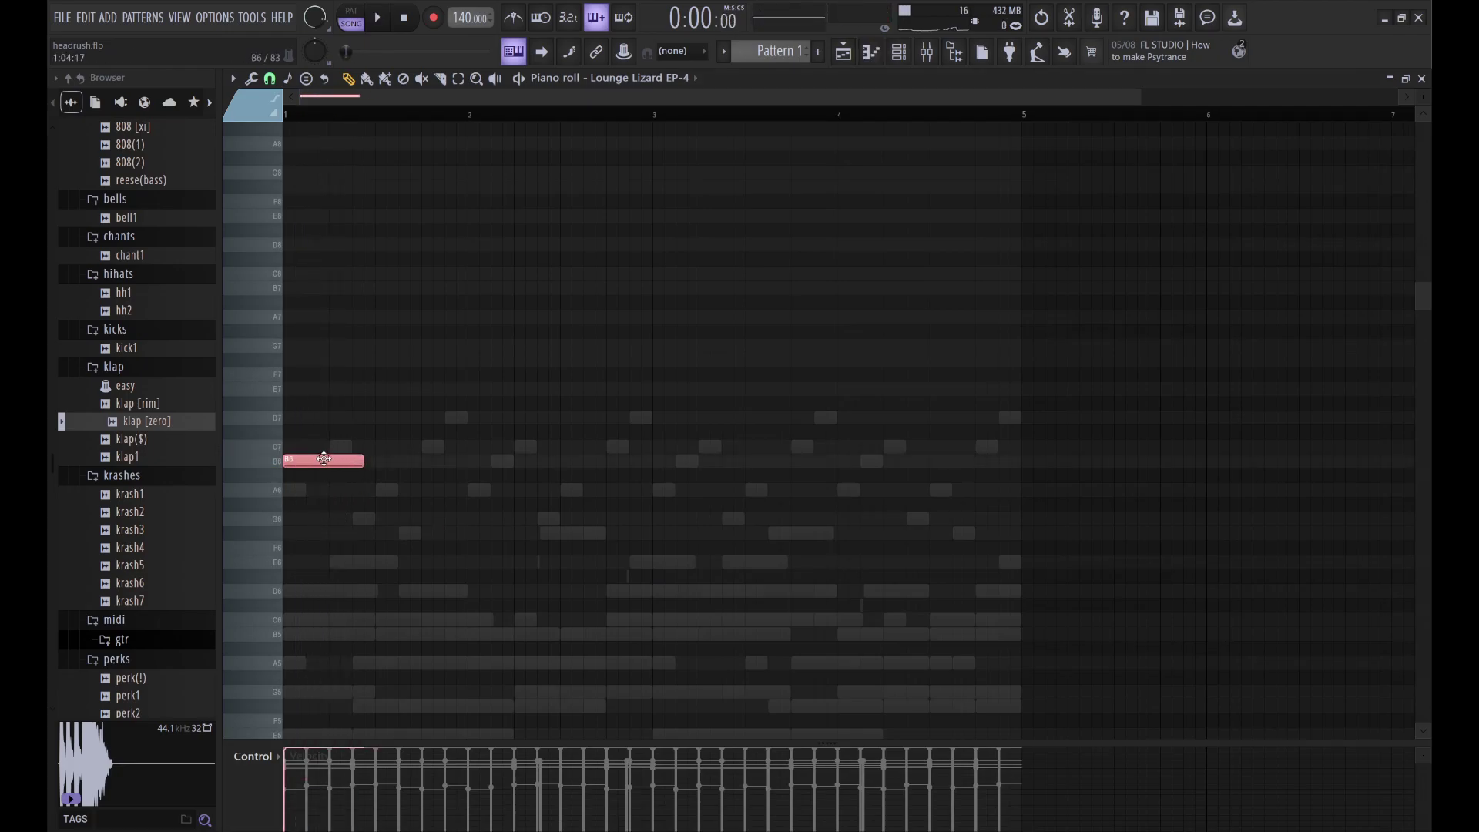
drag(323, 488, 323, 502)
mouse_move(302, 588)
mouse_down()
mouse_move(302, 632)
mouse_move(300, 608)
mouse_up()
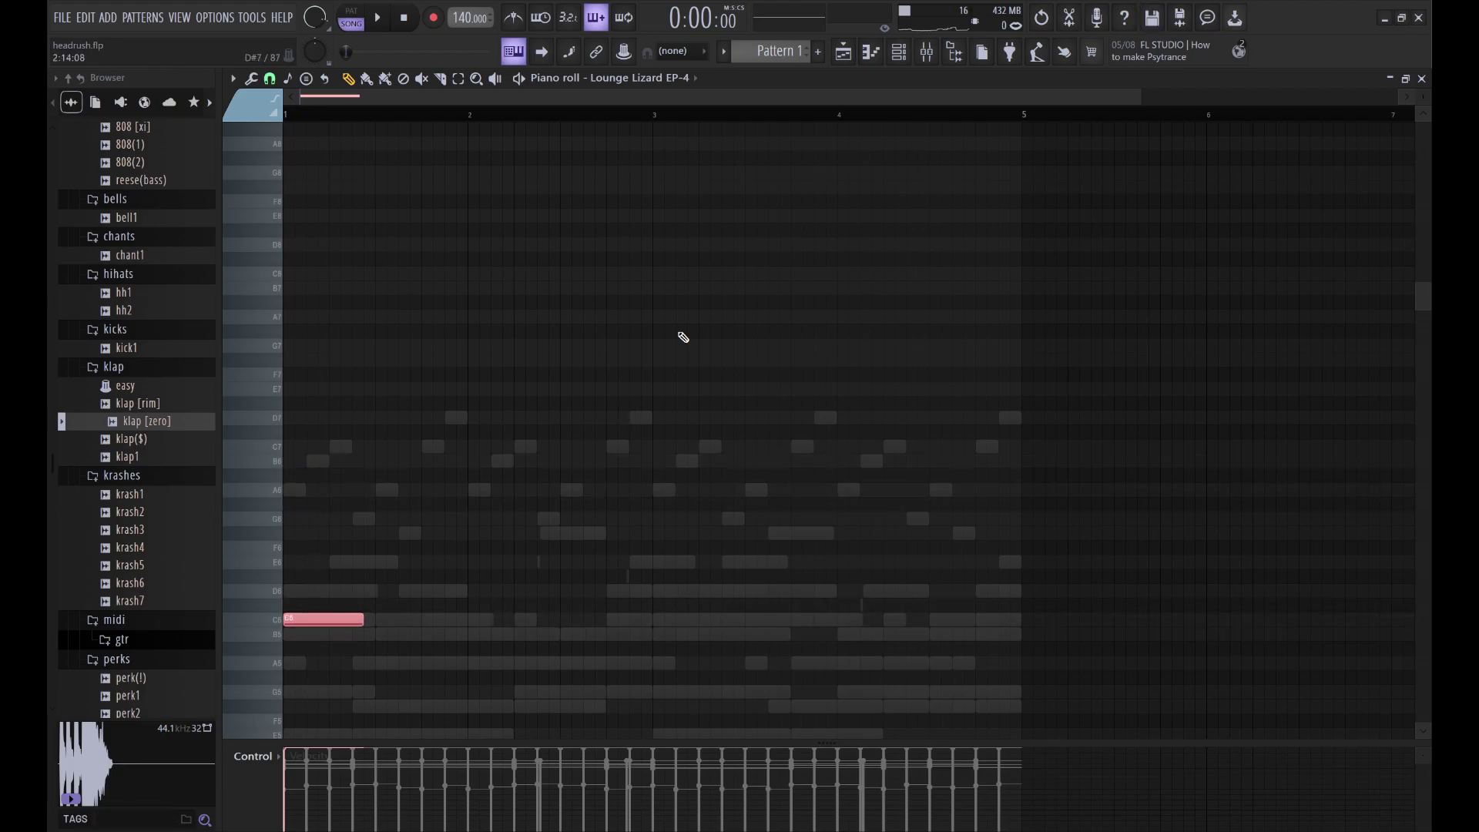
Step: Solo the Lounge Lizard EP-4 channel and lower its bar 1 note one octave to C5 while auditioning it
click(901, 54)
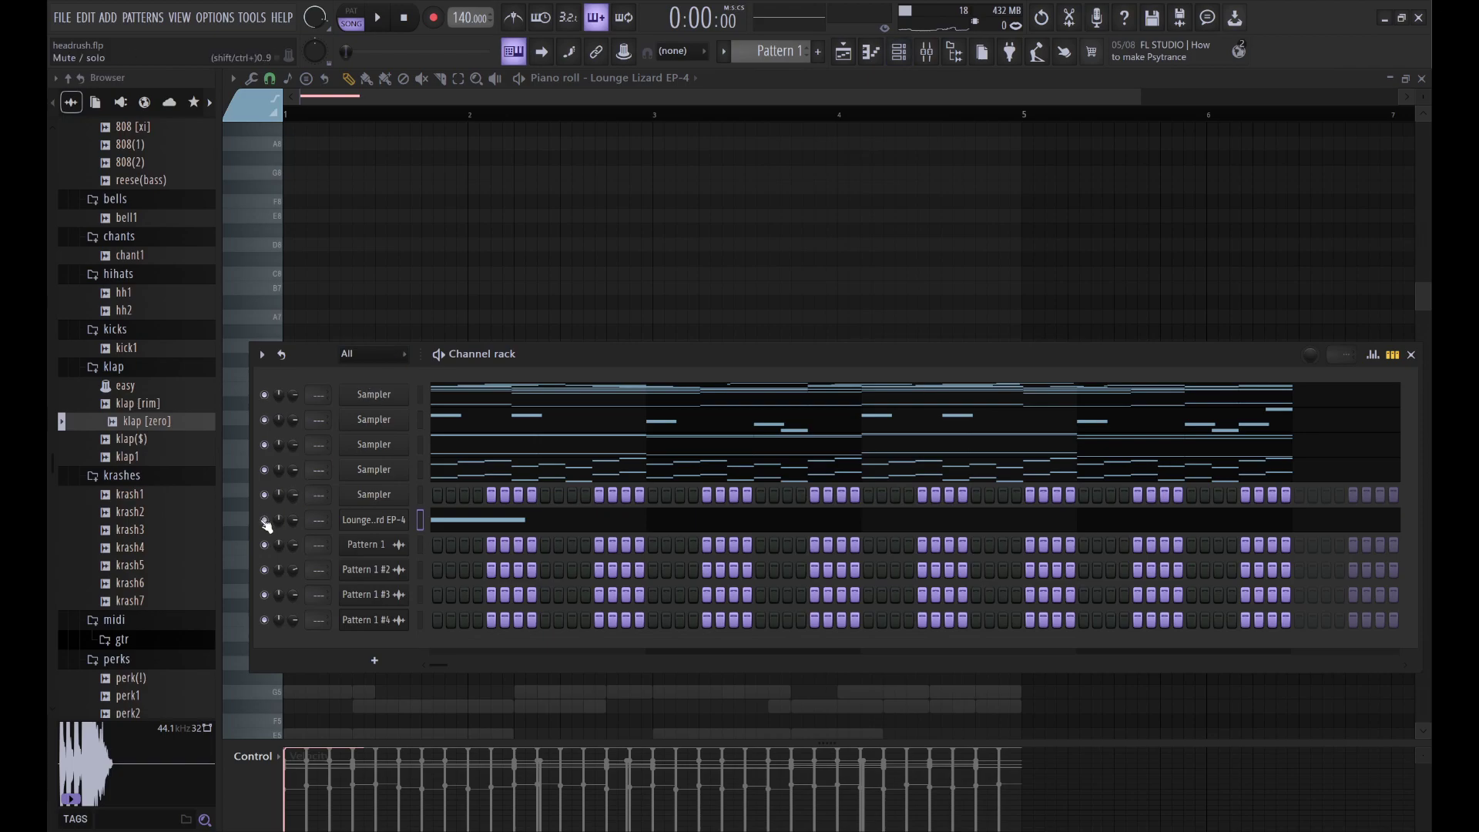
key(F6)
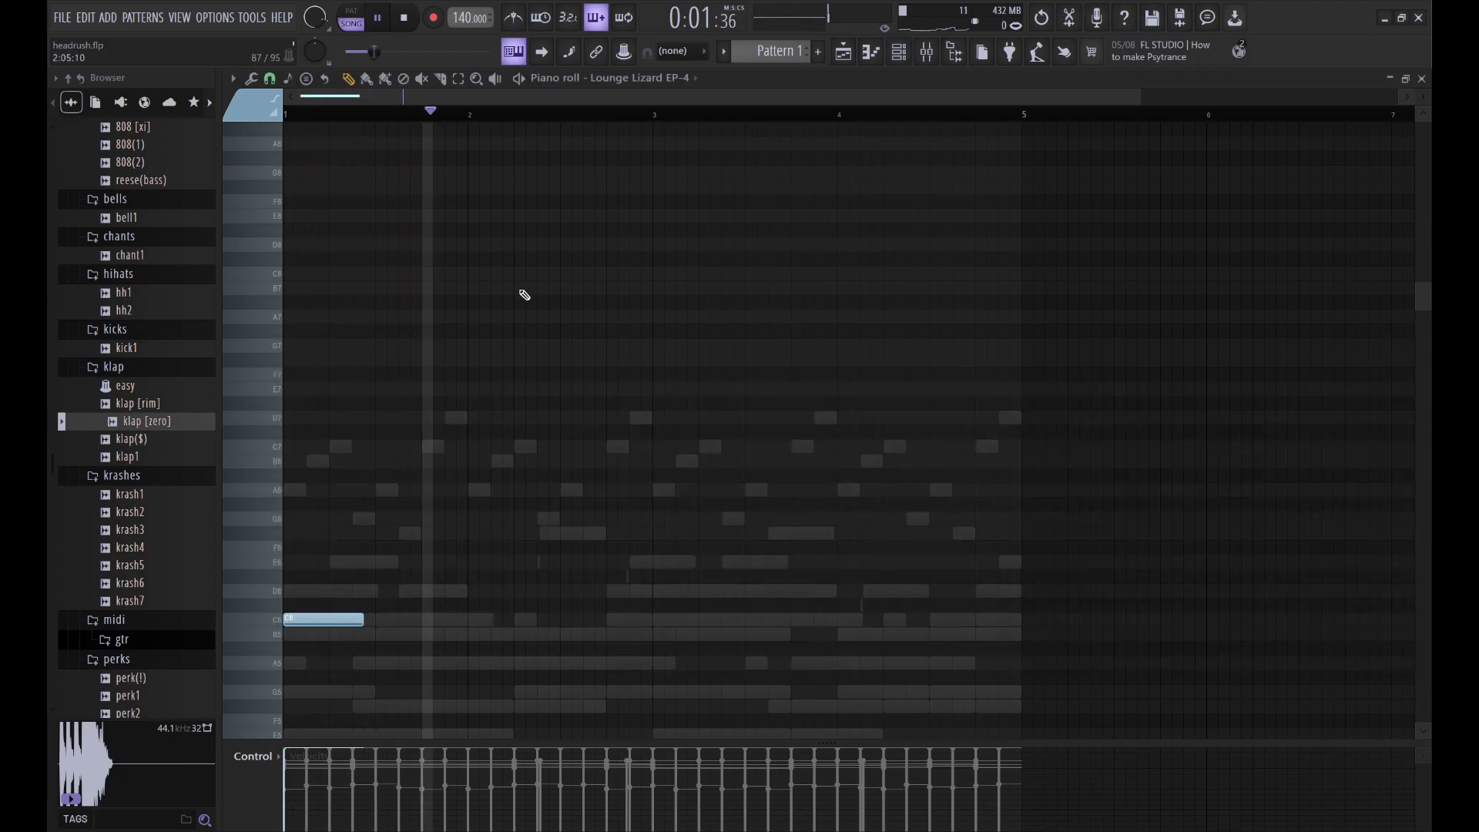
key(ctrl+Down)
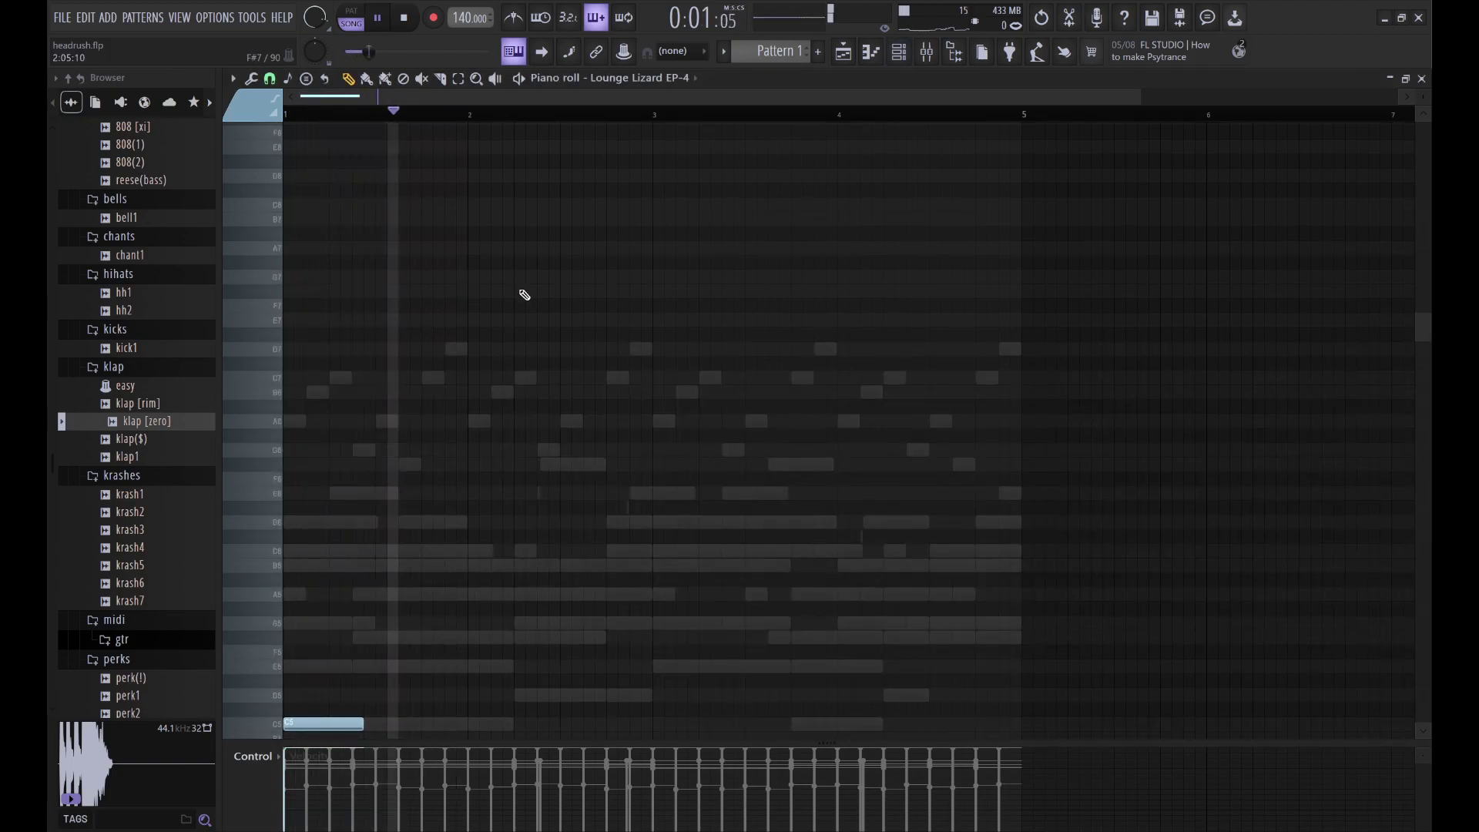
key(space)
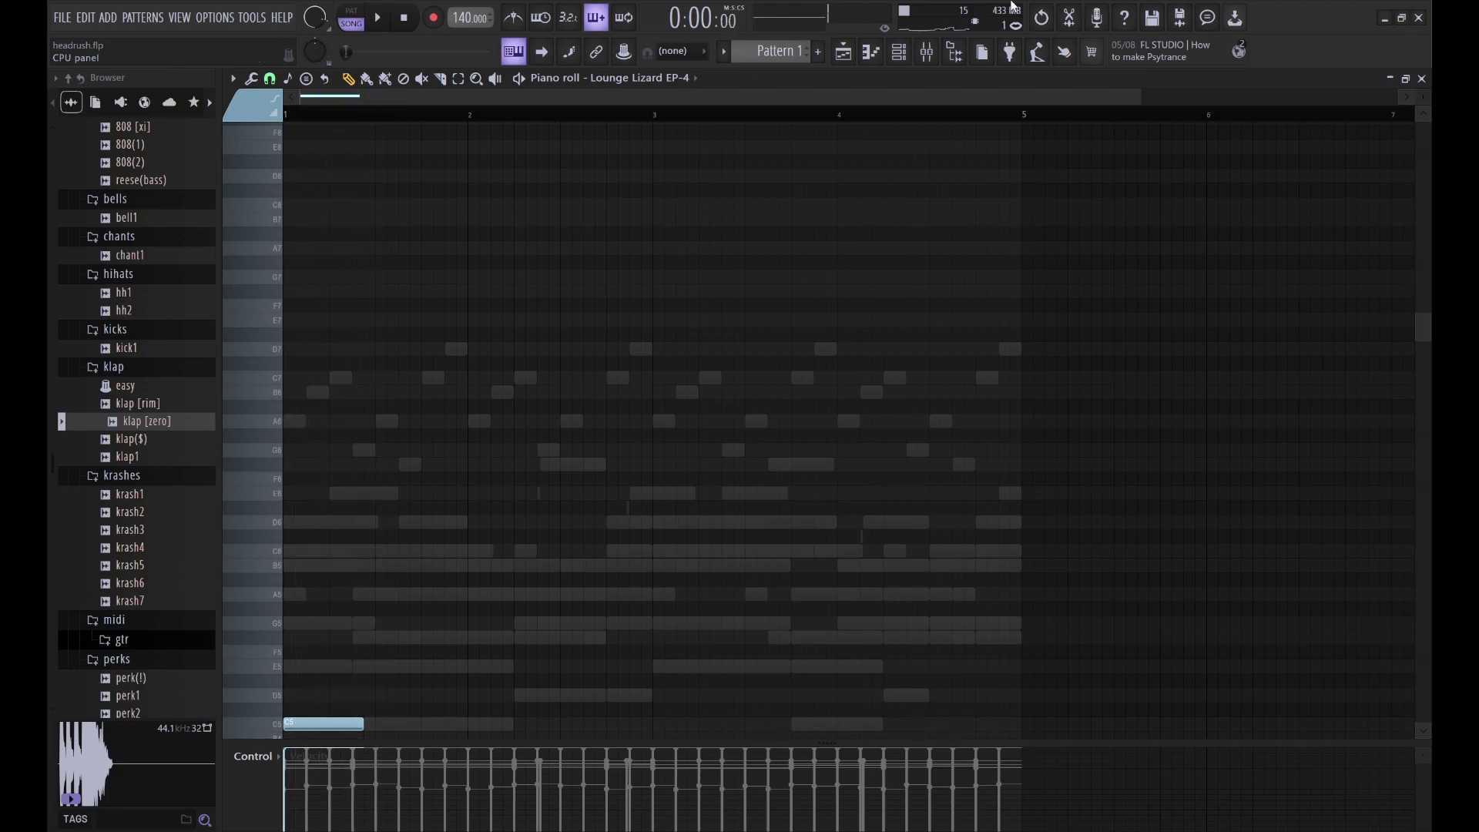
Step: Load the program 2 - Aspirations from the 4 - Classic Tracks bank in Lounge Lizard EP-4 and audition it
click(870, 52)
click(901, 52)
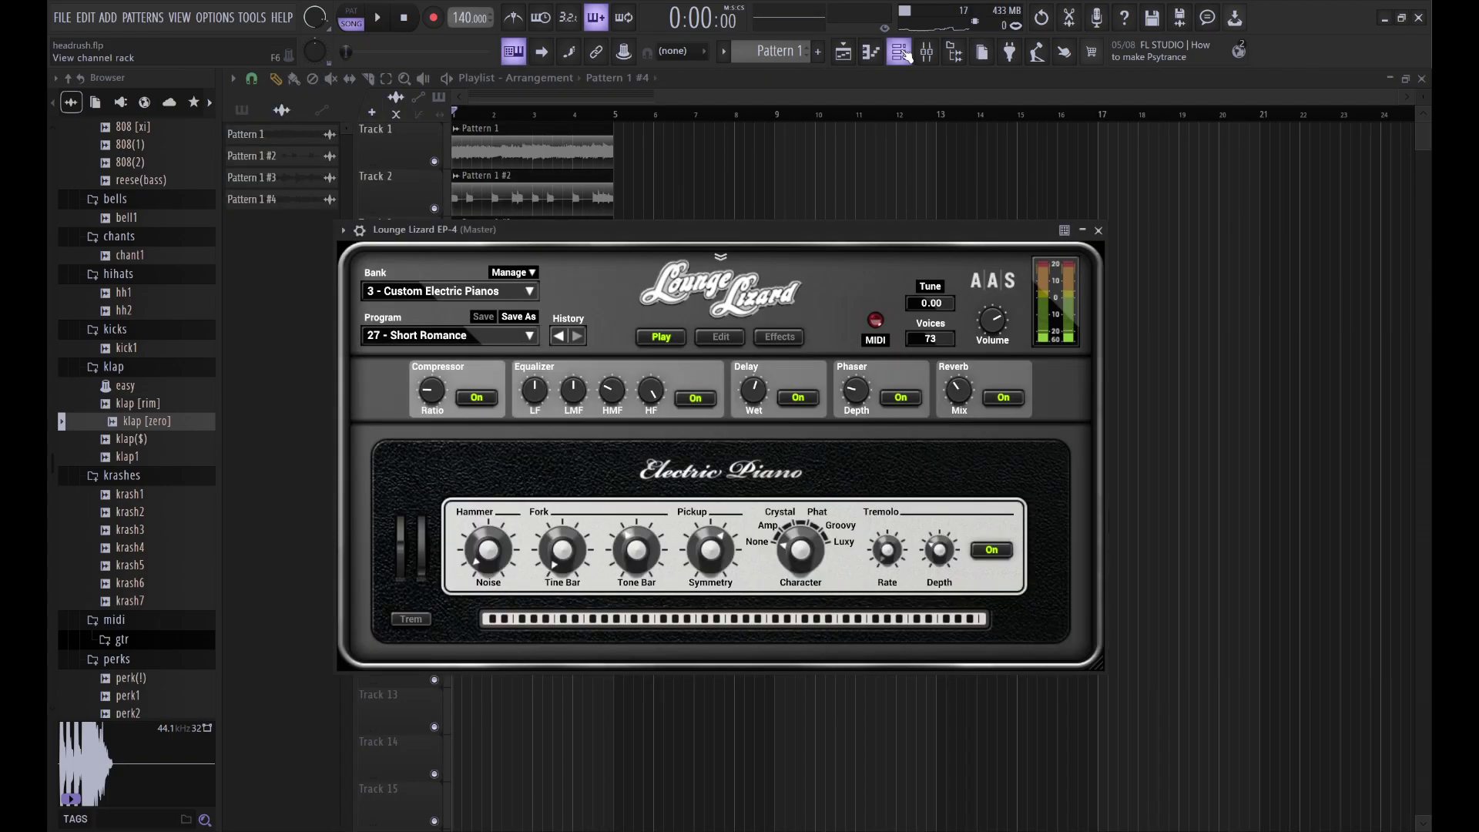
click(898, 54)
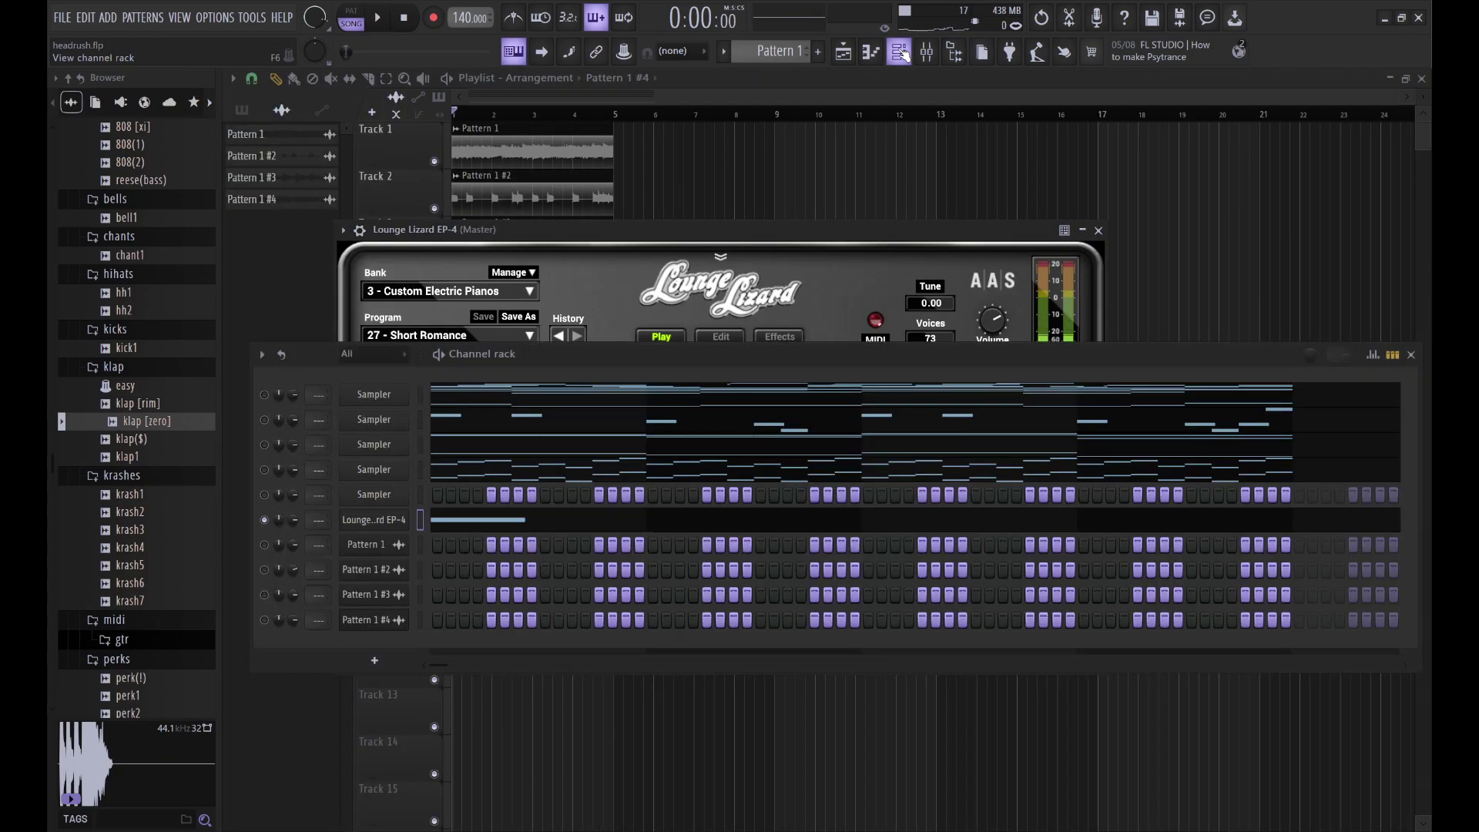
click(447, 299)
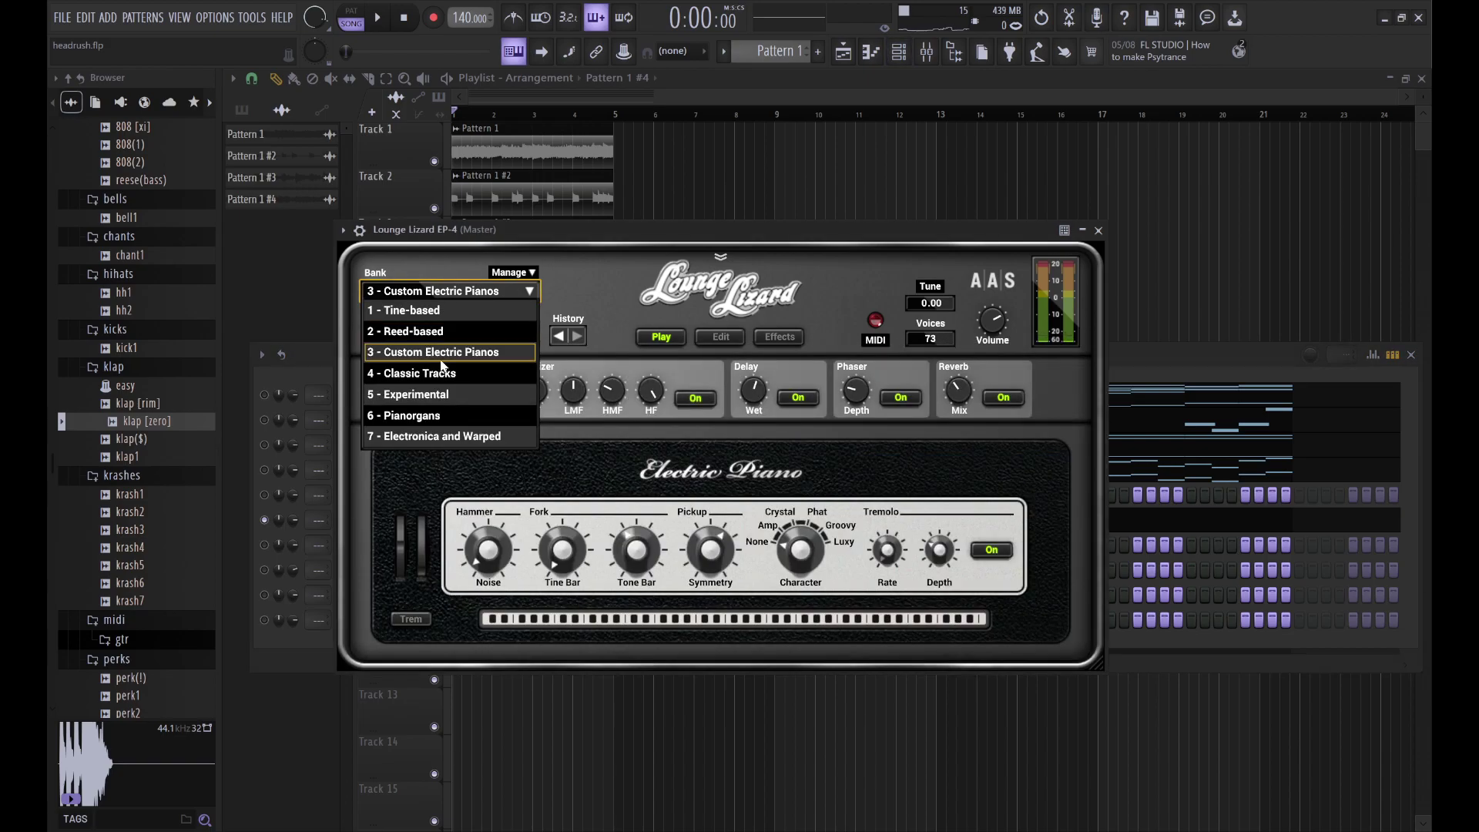
click(443, 373)
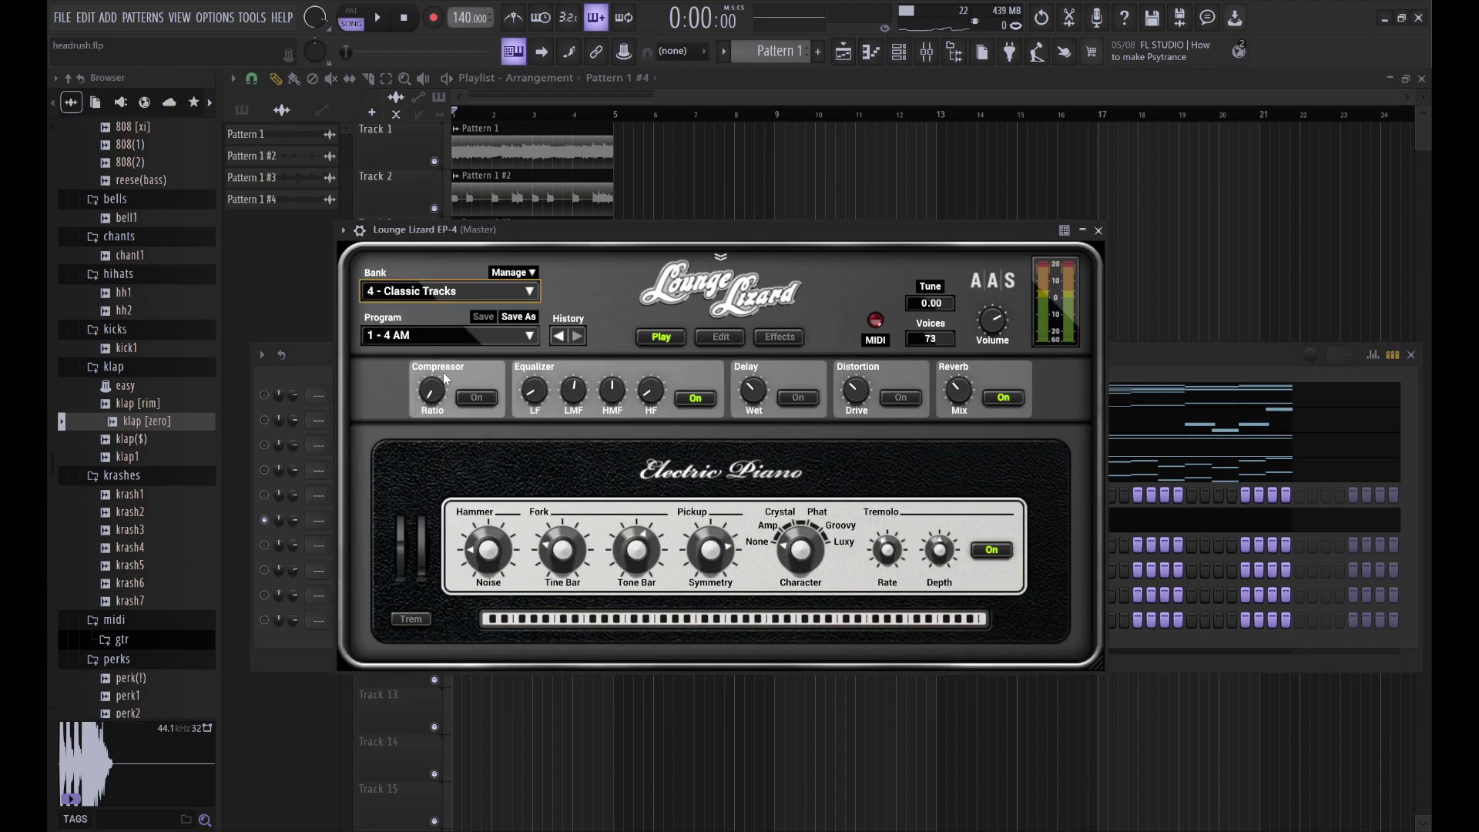
click(417, 335)
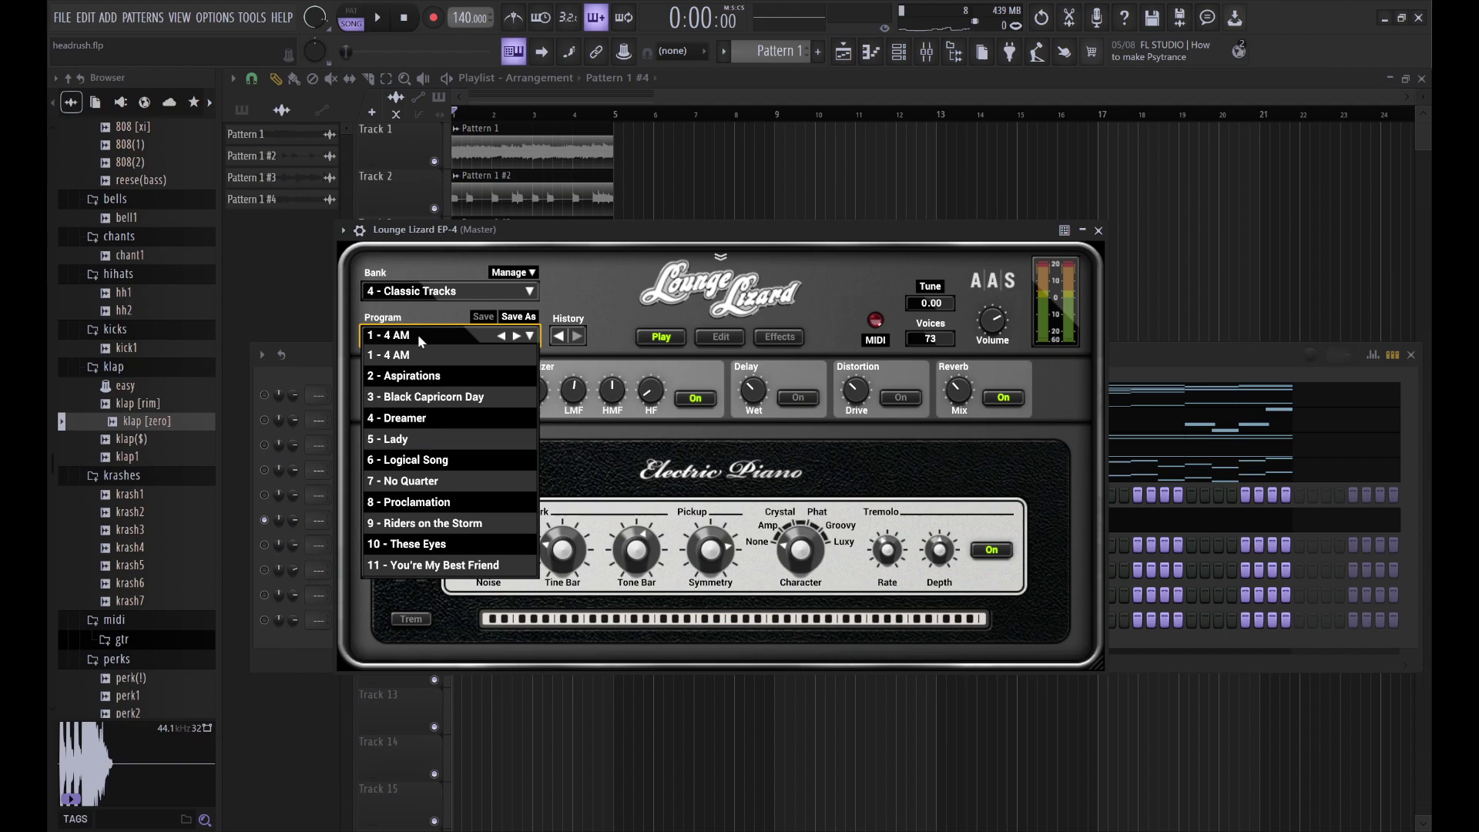
click(448, 378)
key(space)
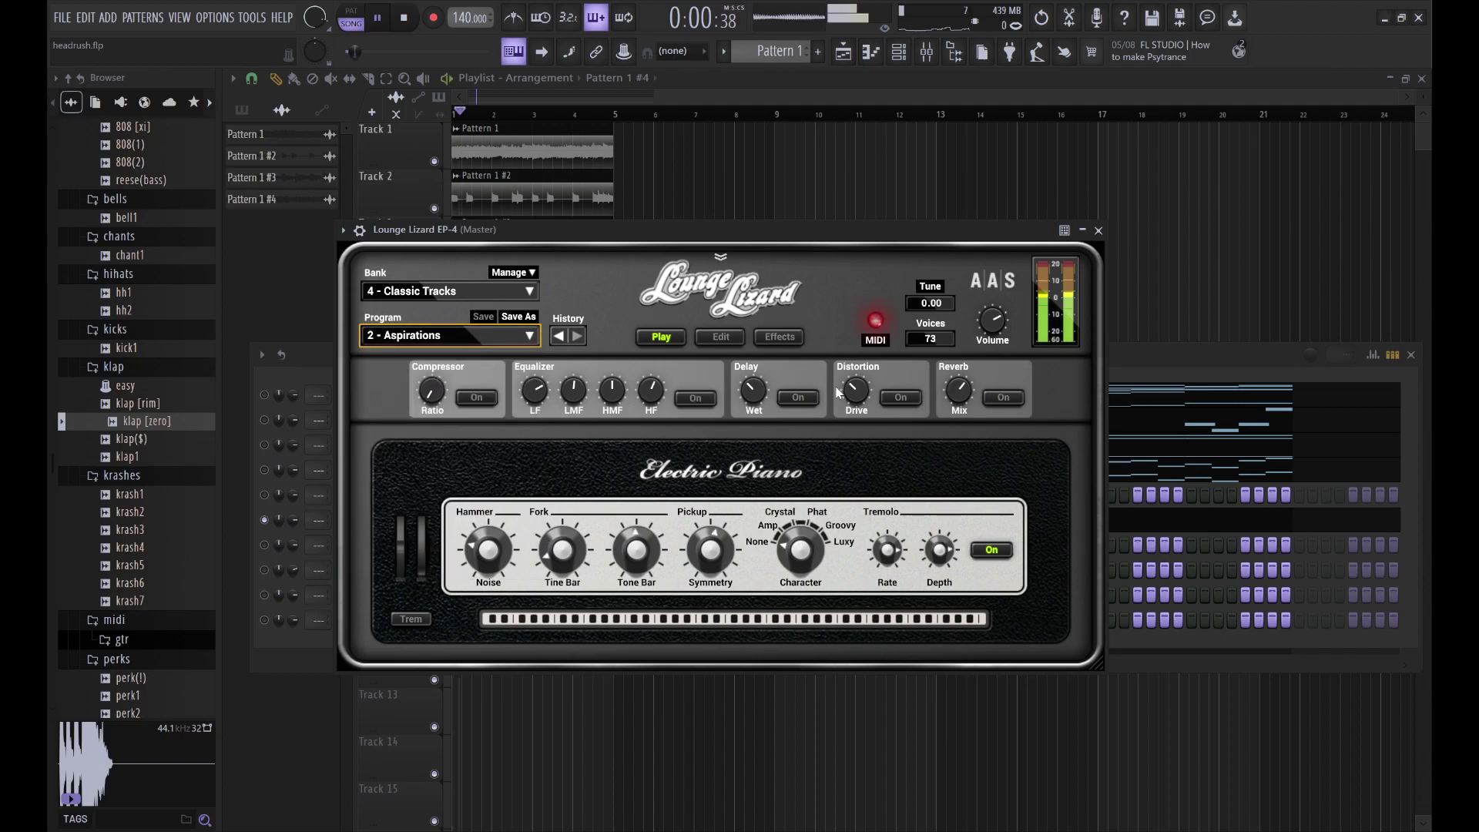
Step: Unmute all channels and try the Lounge Lizard EP-4 note two octaves higher, on C7, against the other layers
click(1115, 353)
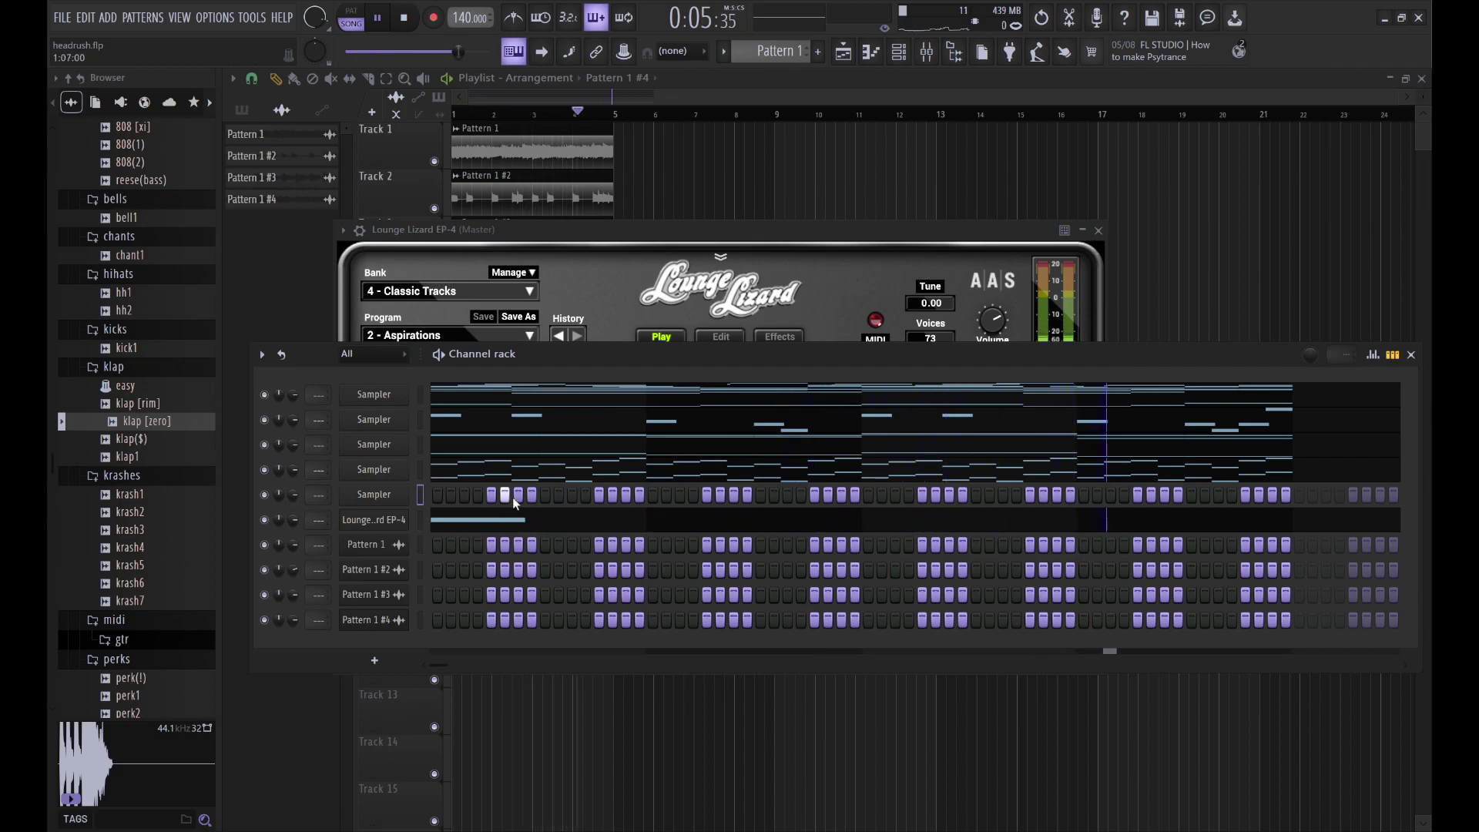
click(539, 520)
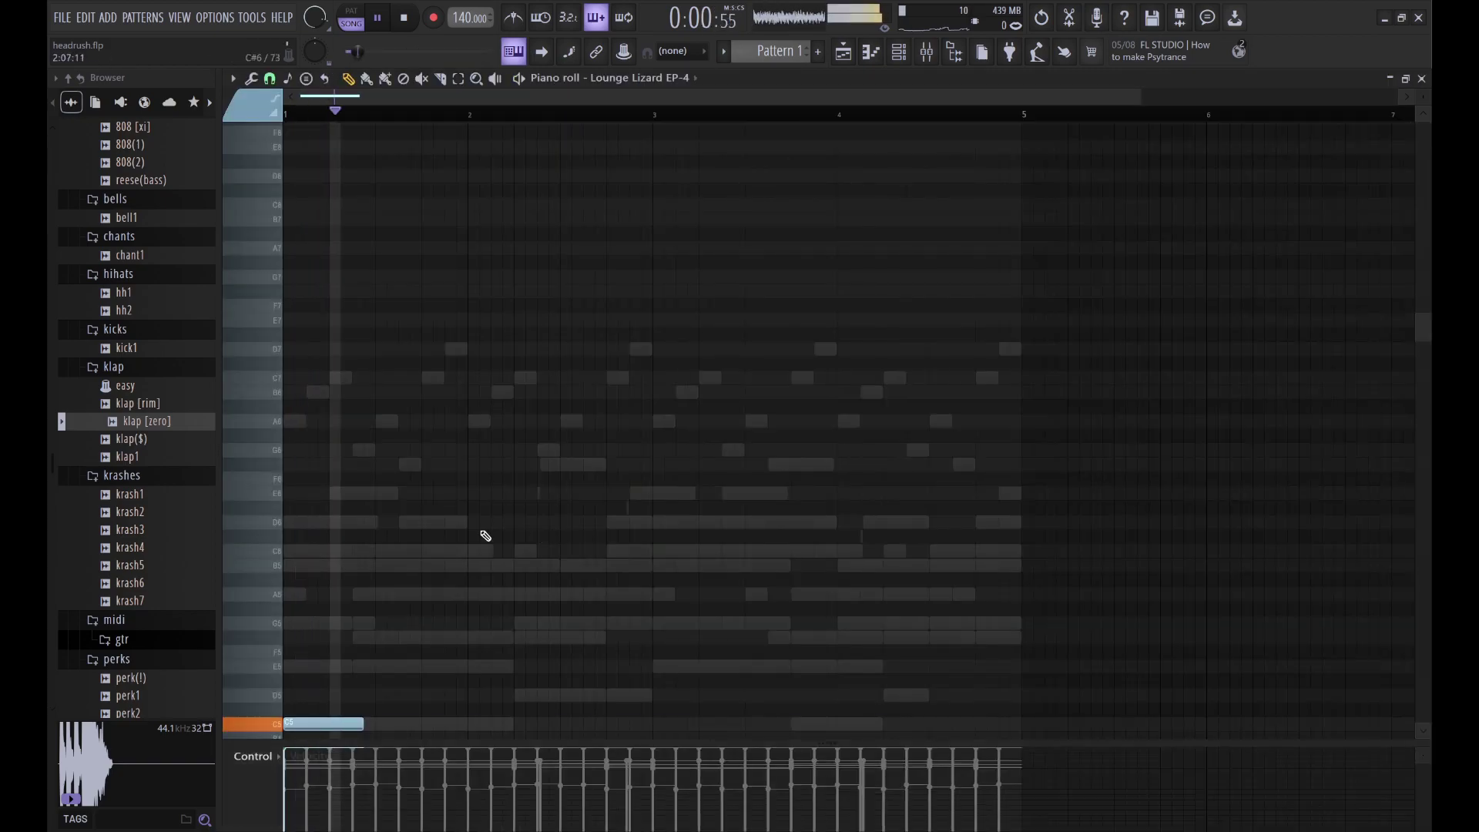
scroll(406, 588, down, 3)
key(space)
key(space)
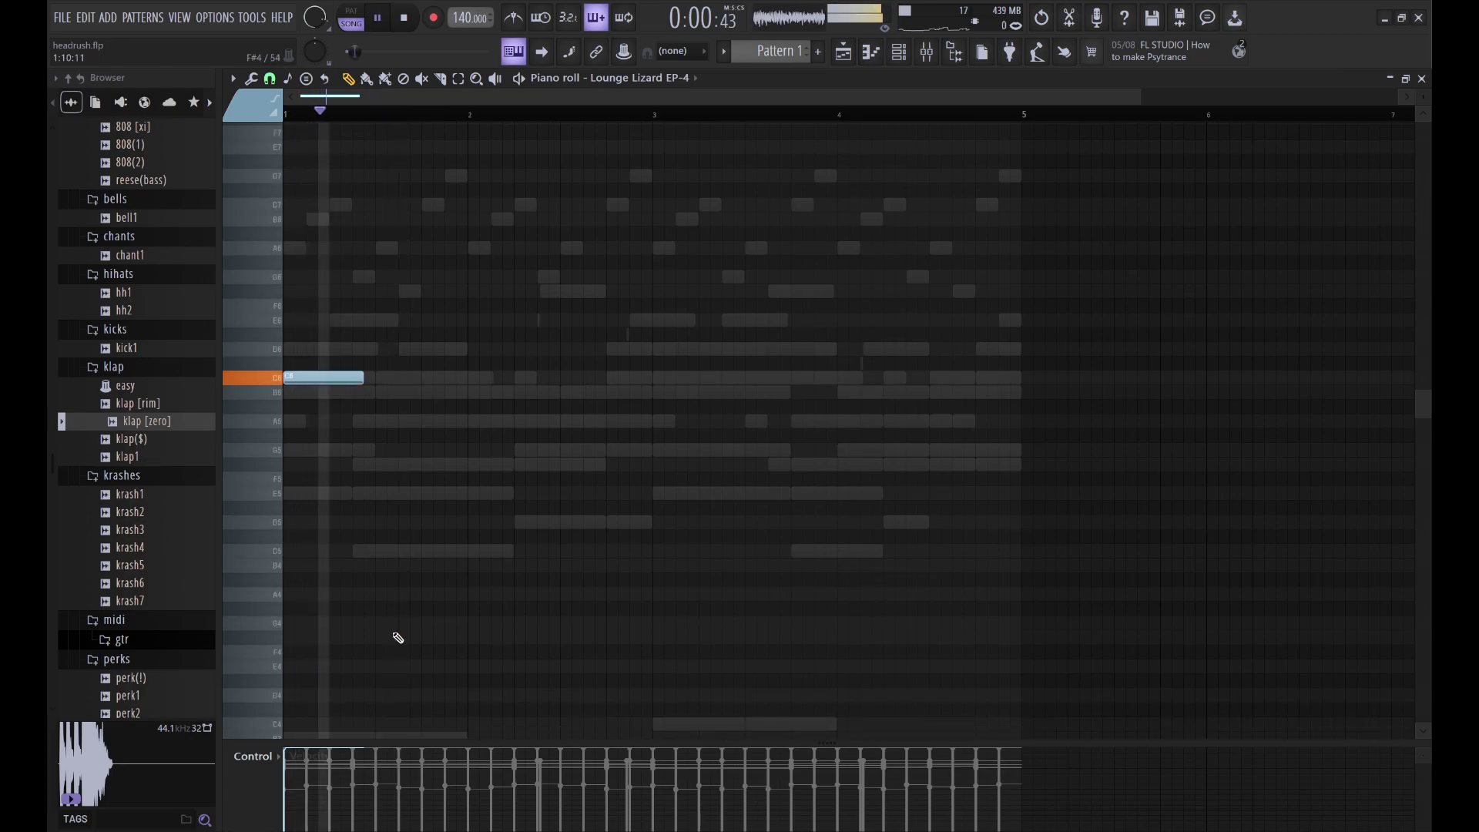
key(space)
key(ctrl+Up)
key(space)
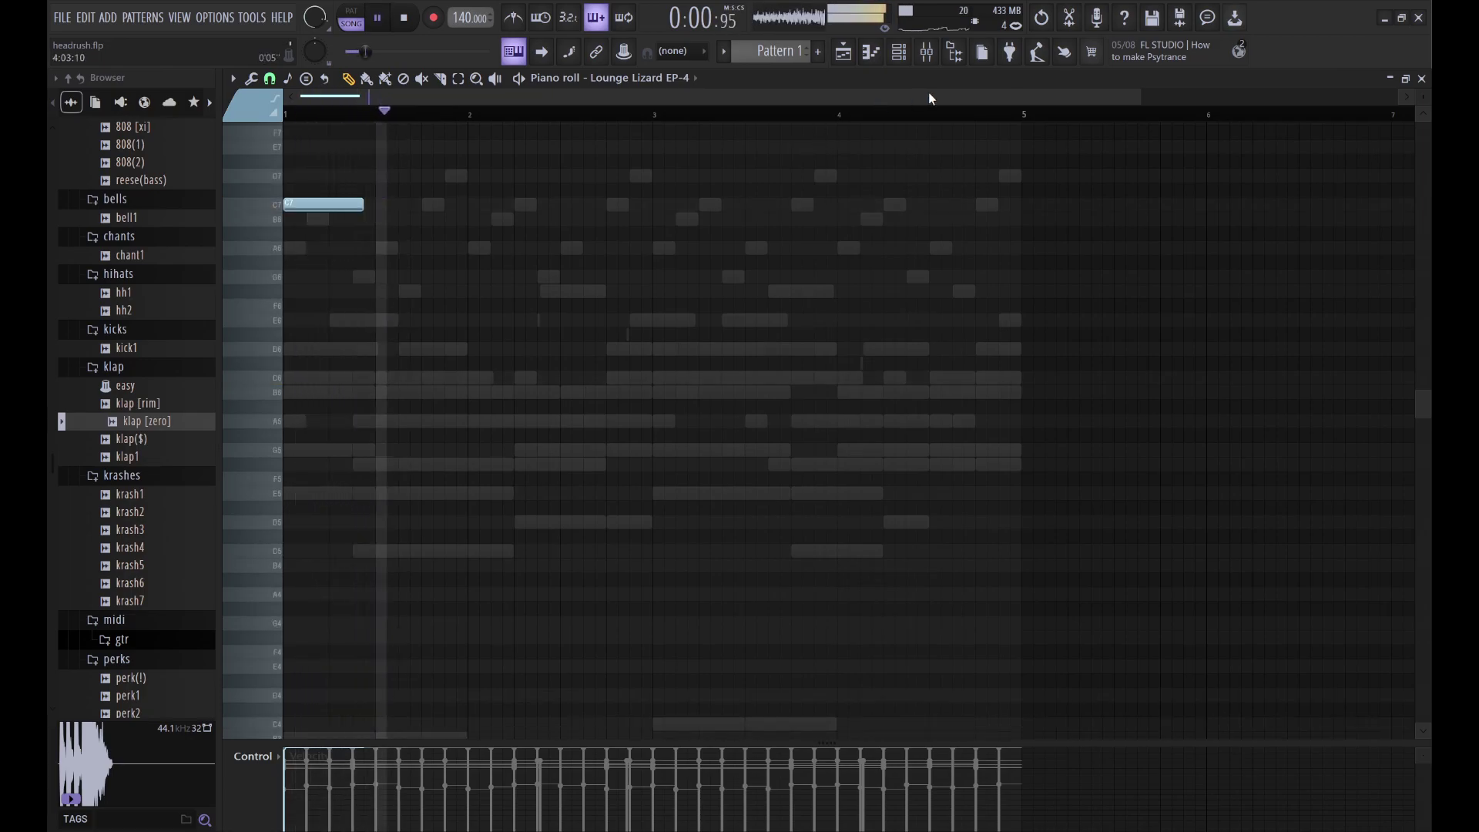
Step: Solo the Lounge Lizard EP-4 channel again and lower its note two octaves to C5, auditioning each octave
key(space)
click(899, 51)
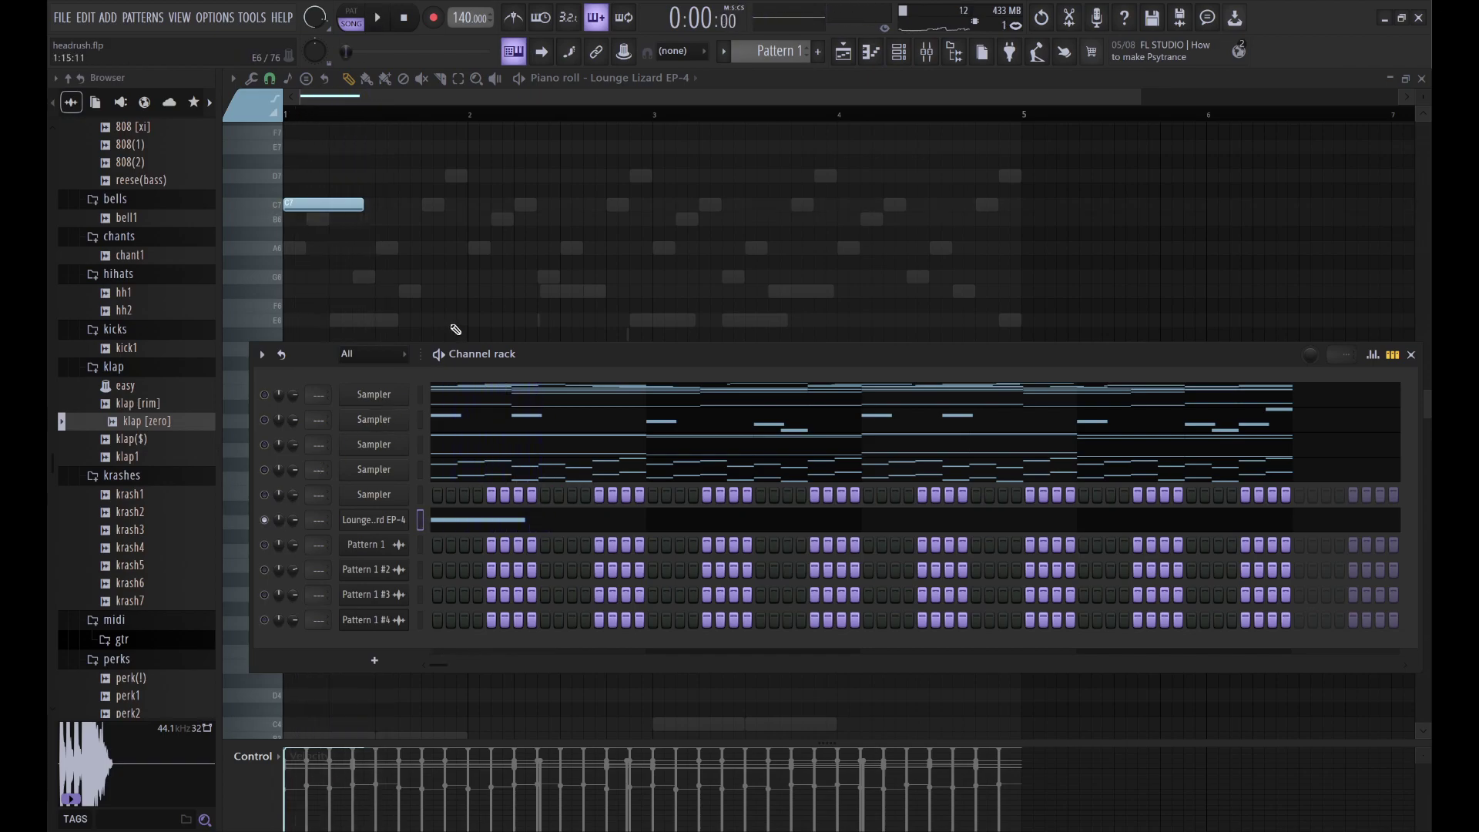
key(space)
key(F6)
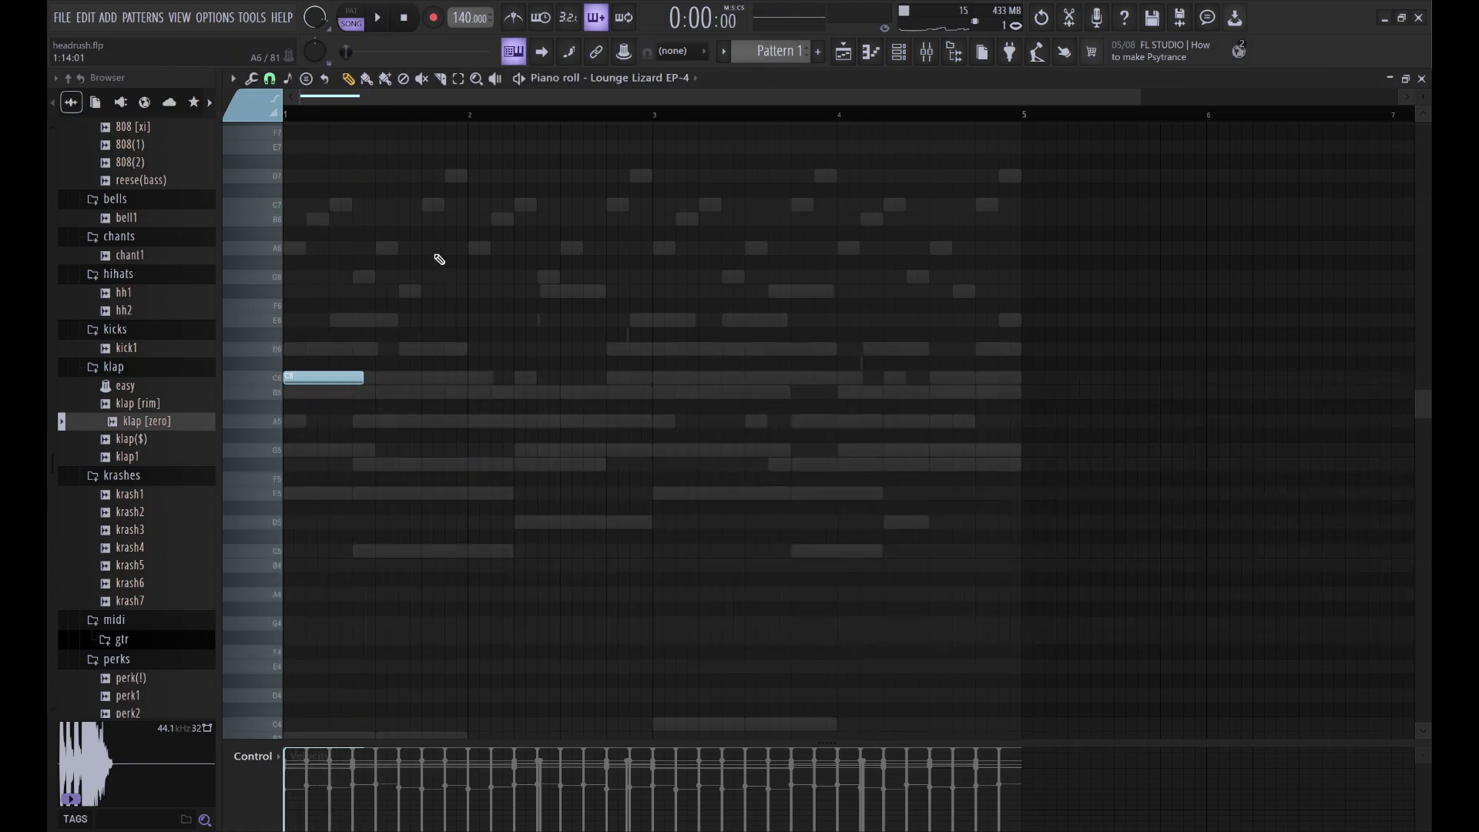
key(space)
key(space)
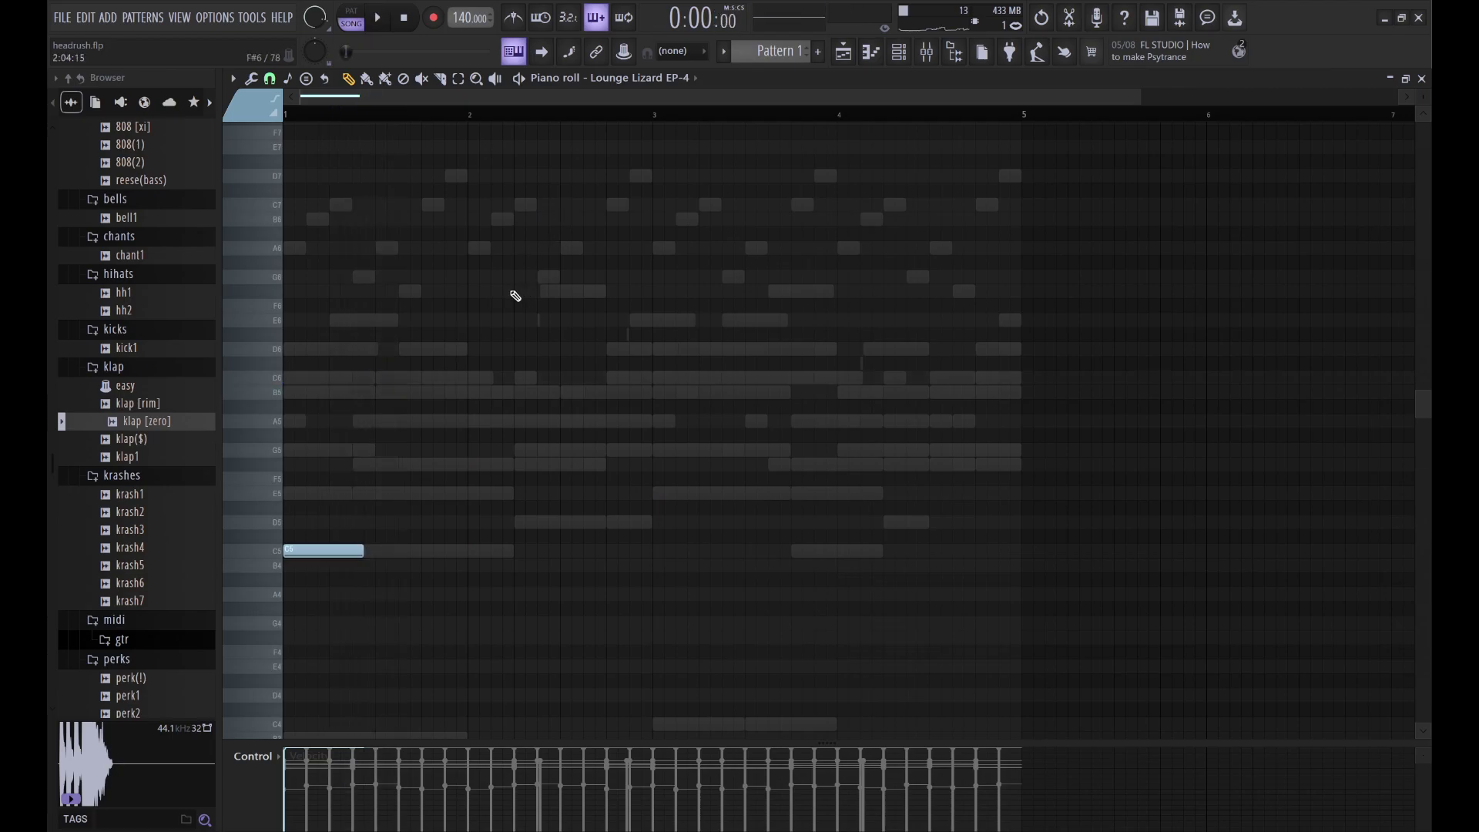
key(space)
key(space)
Step: Shorten the C5 note to two steps and add an E5 note directly after it, four steps long
click(308, 493)
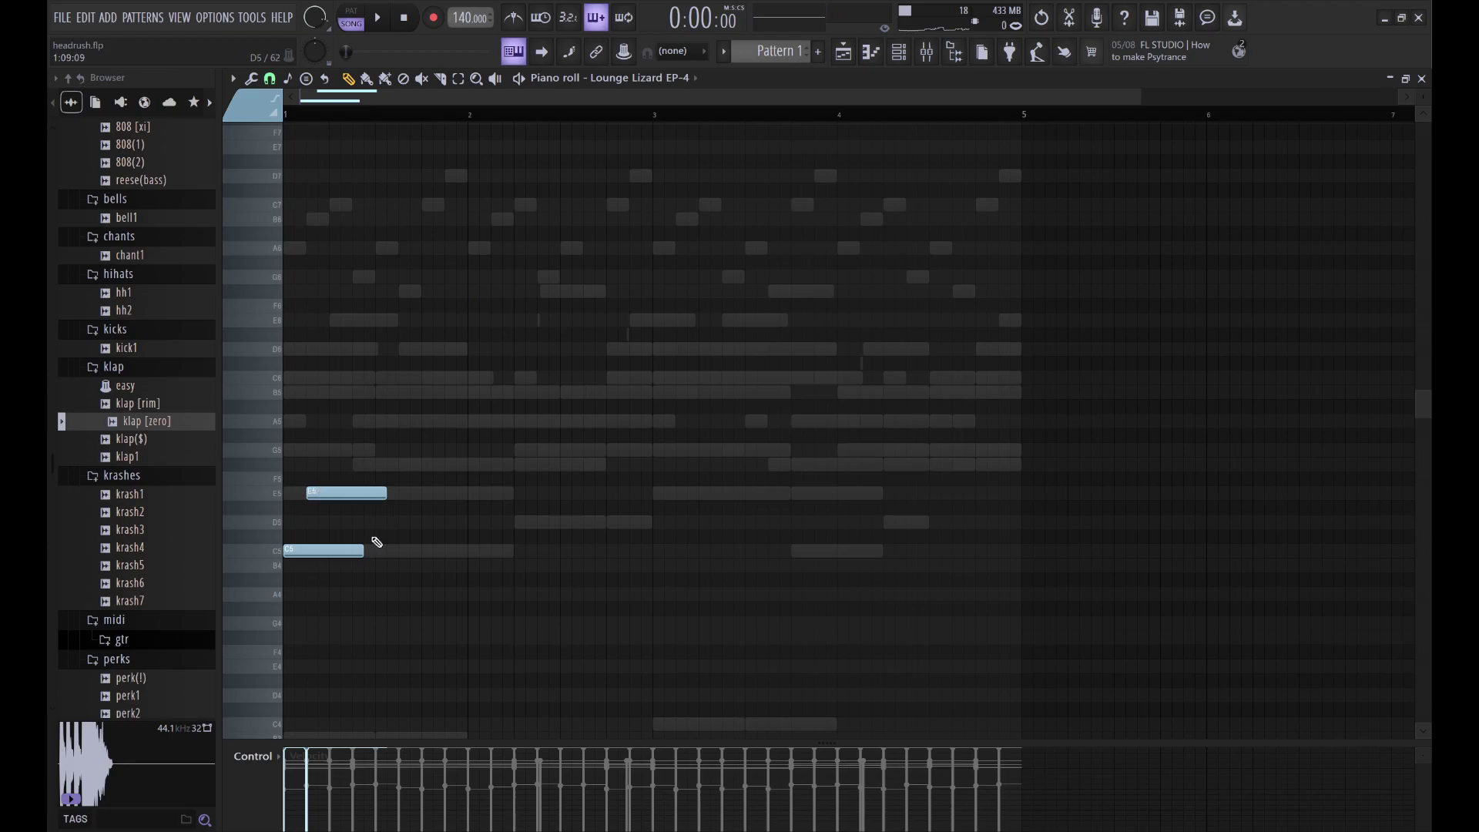
key(space)
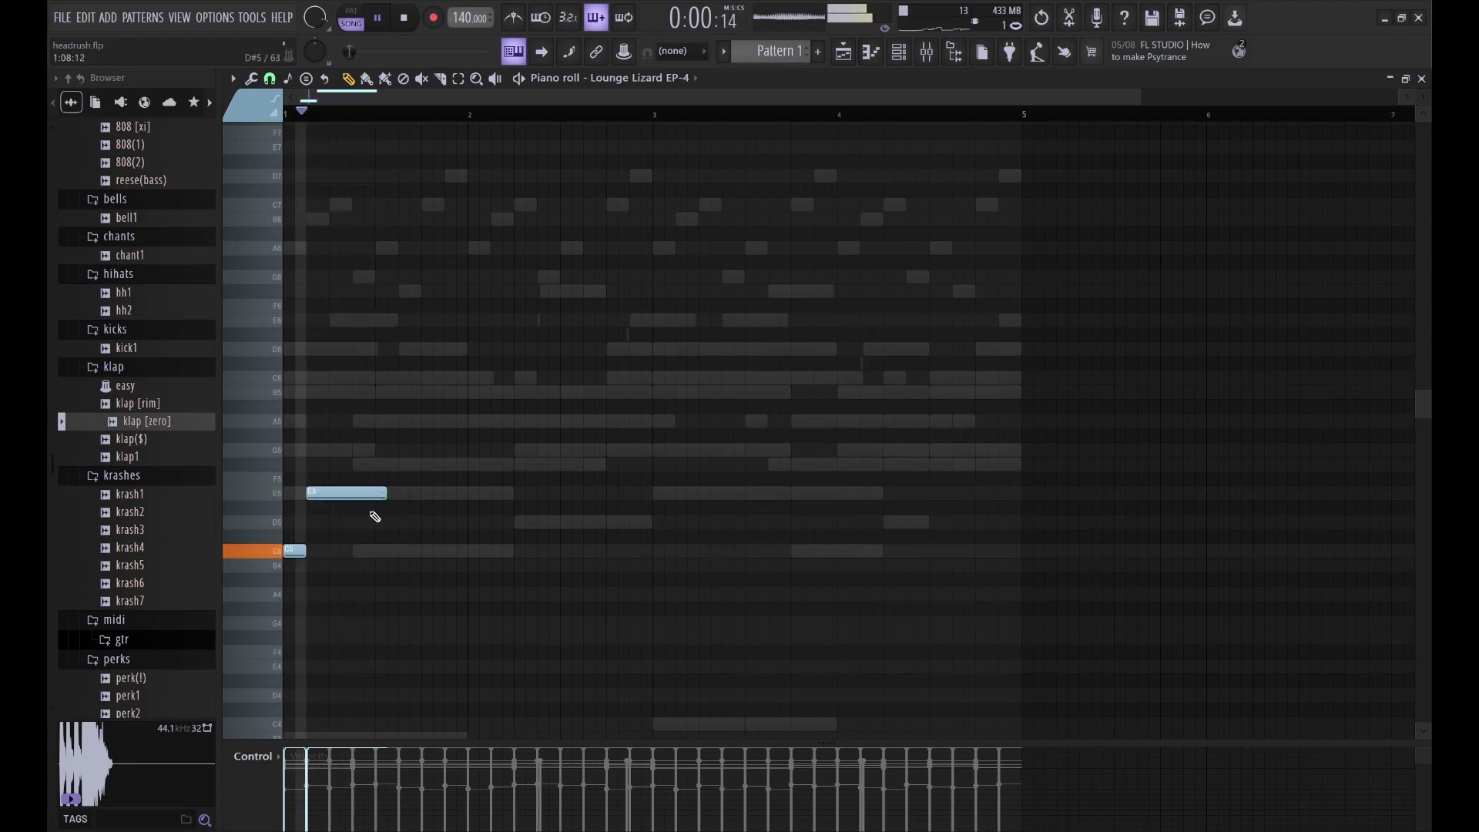
key(space)
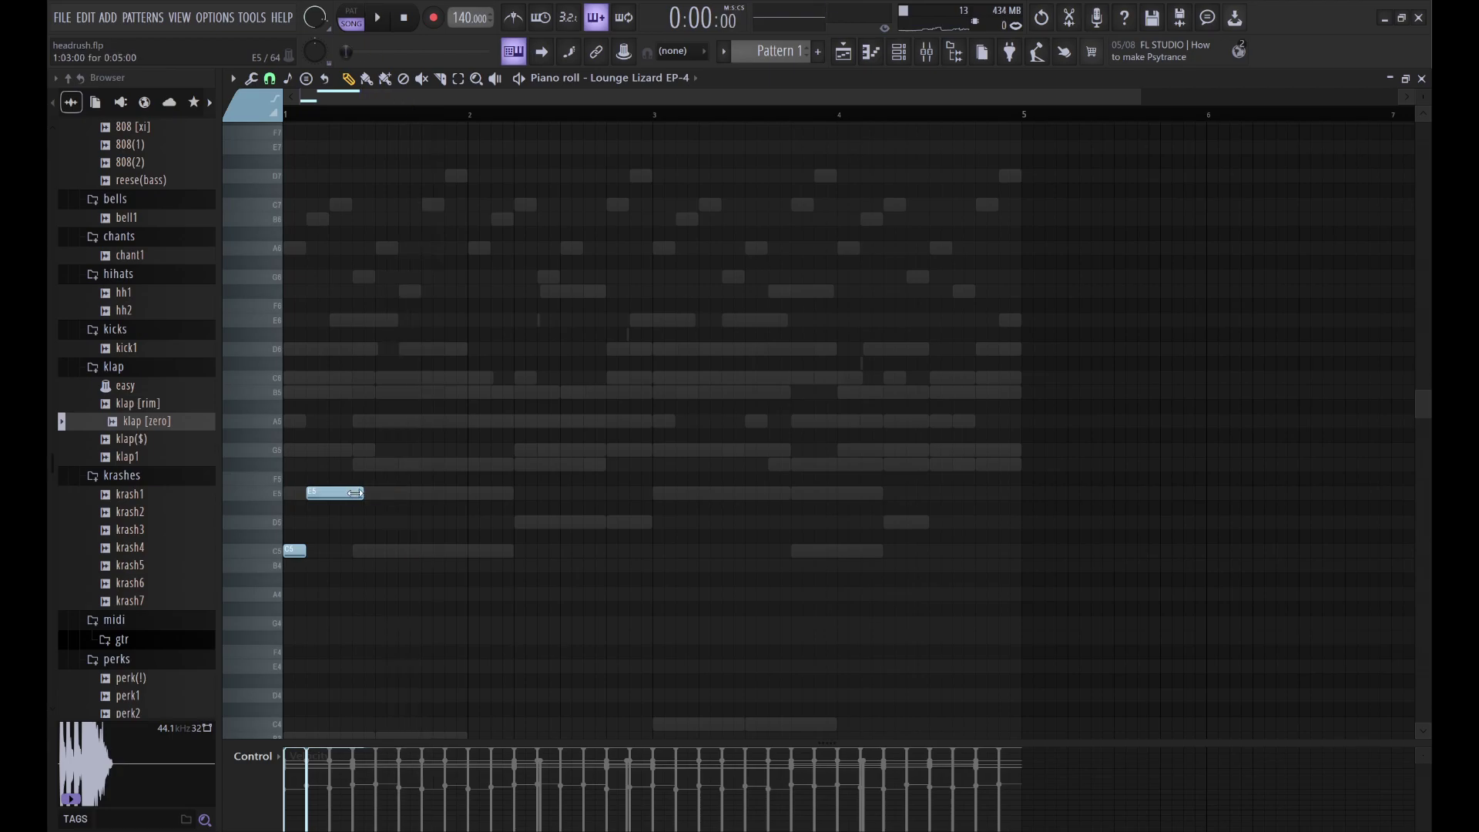
Step: Add a third note after the E5 note, set it to G5 with a length of six steps, and audition the phrase
click(359, 463)
key(space)
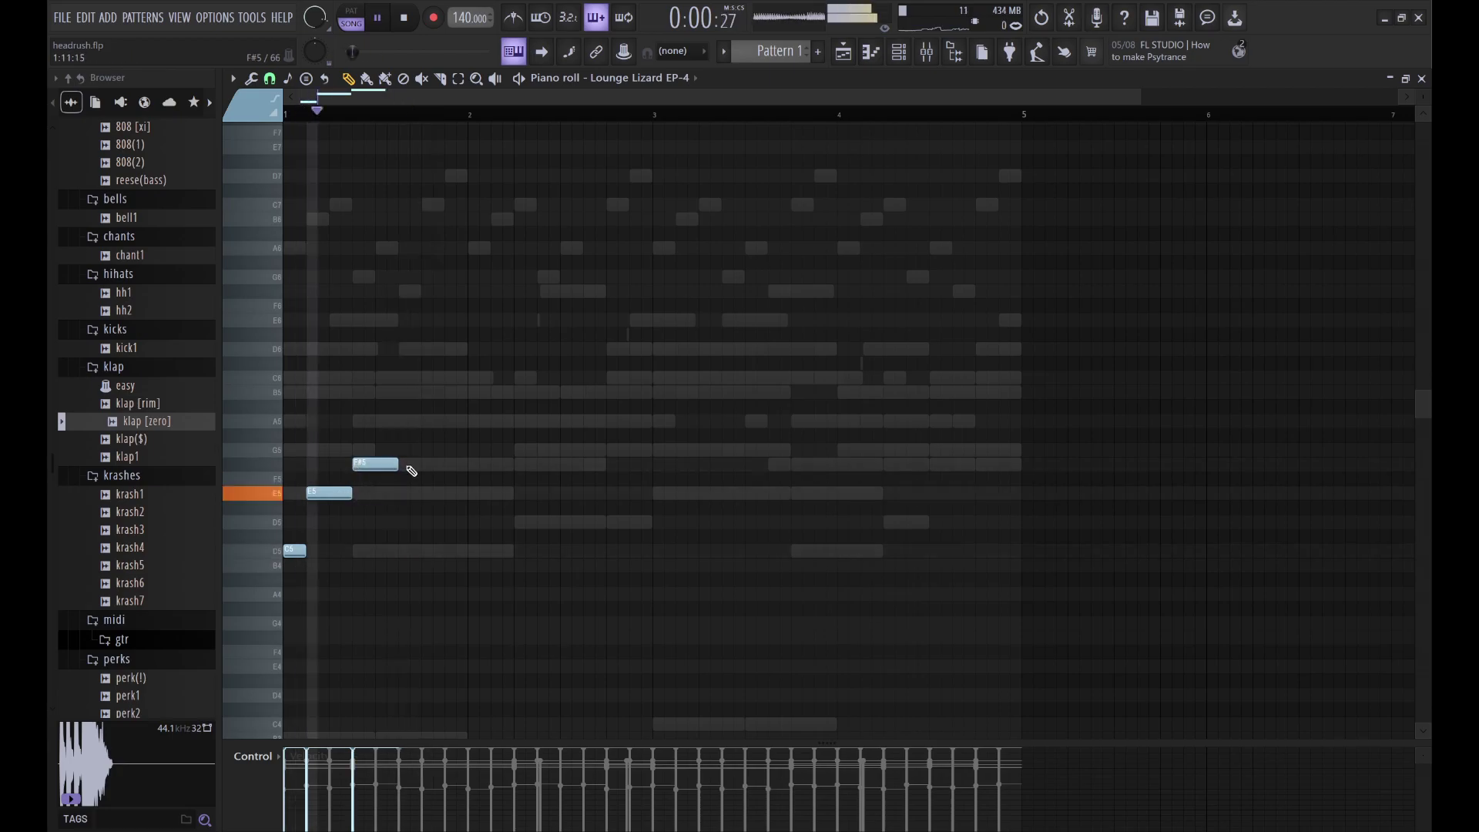
key(space)
drag(385, 465, 420, 447)
key(space)
key(space)
key(space)
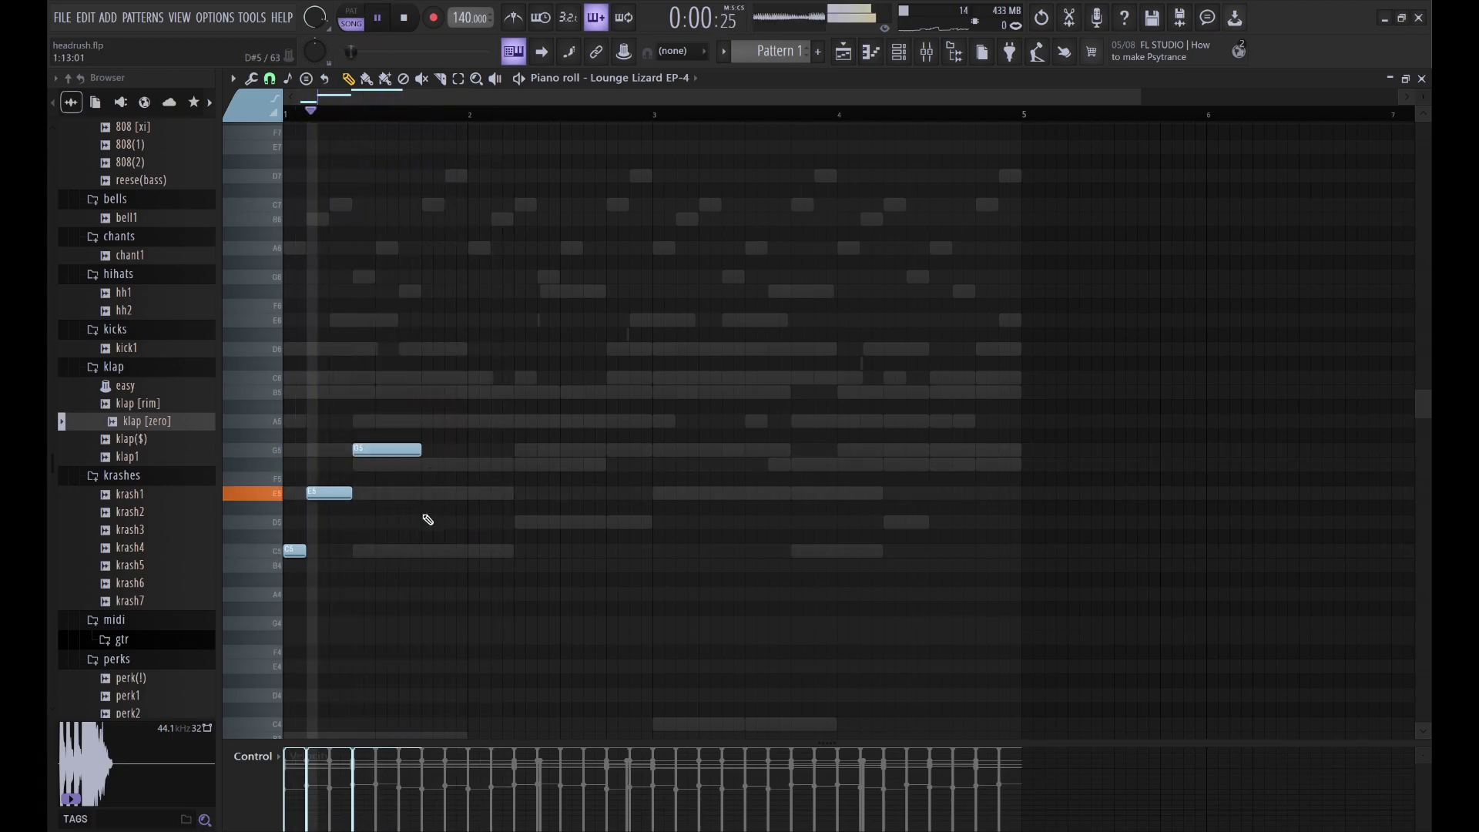
Step: Add a D5 note after the G5 note and trim it to four steps so the phrase fills bar 1
click(429, 507)
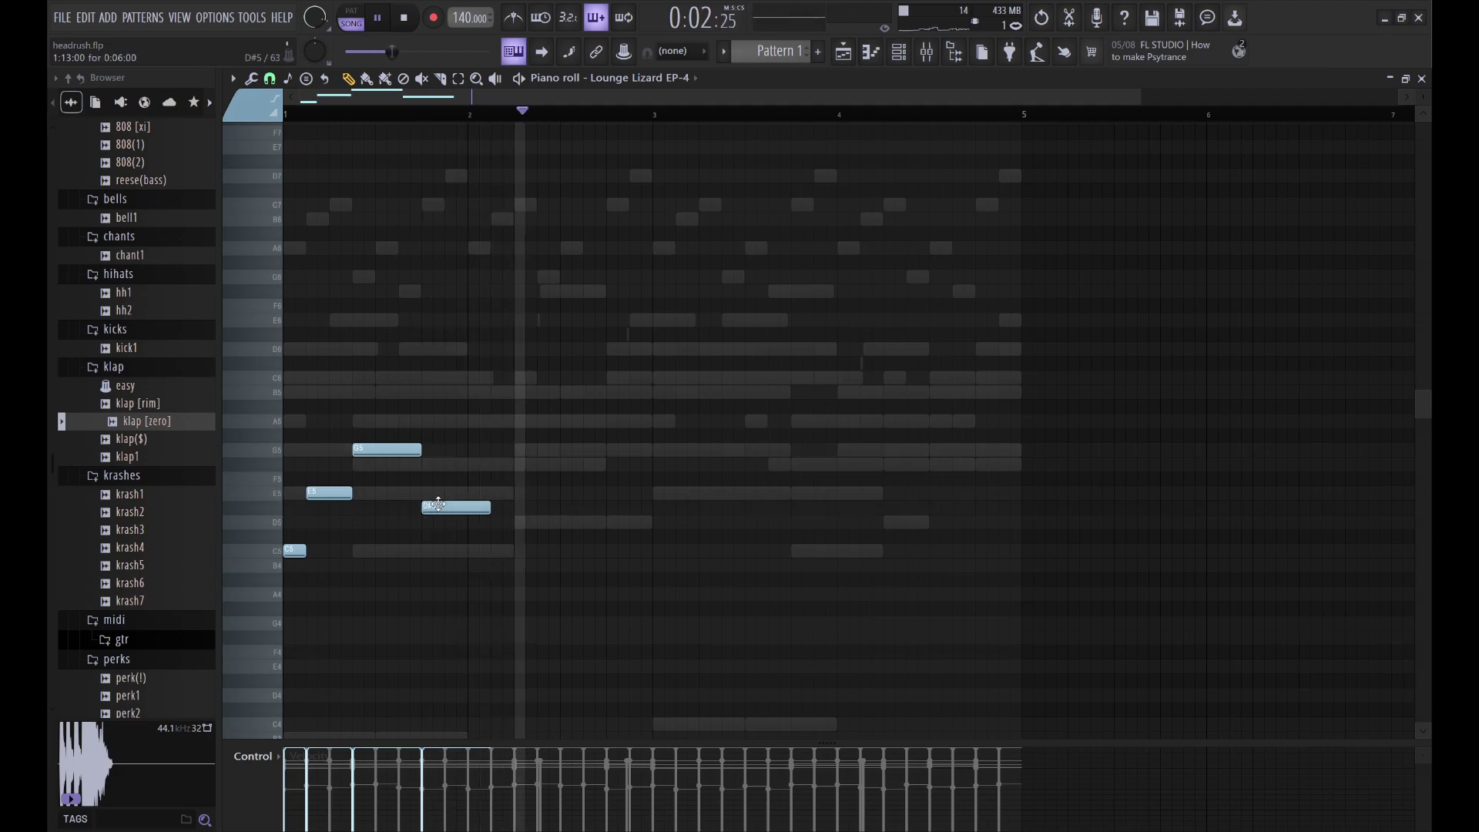
drag(443, 506, 439, 522)
key(space)
key(space)
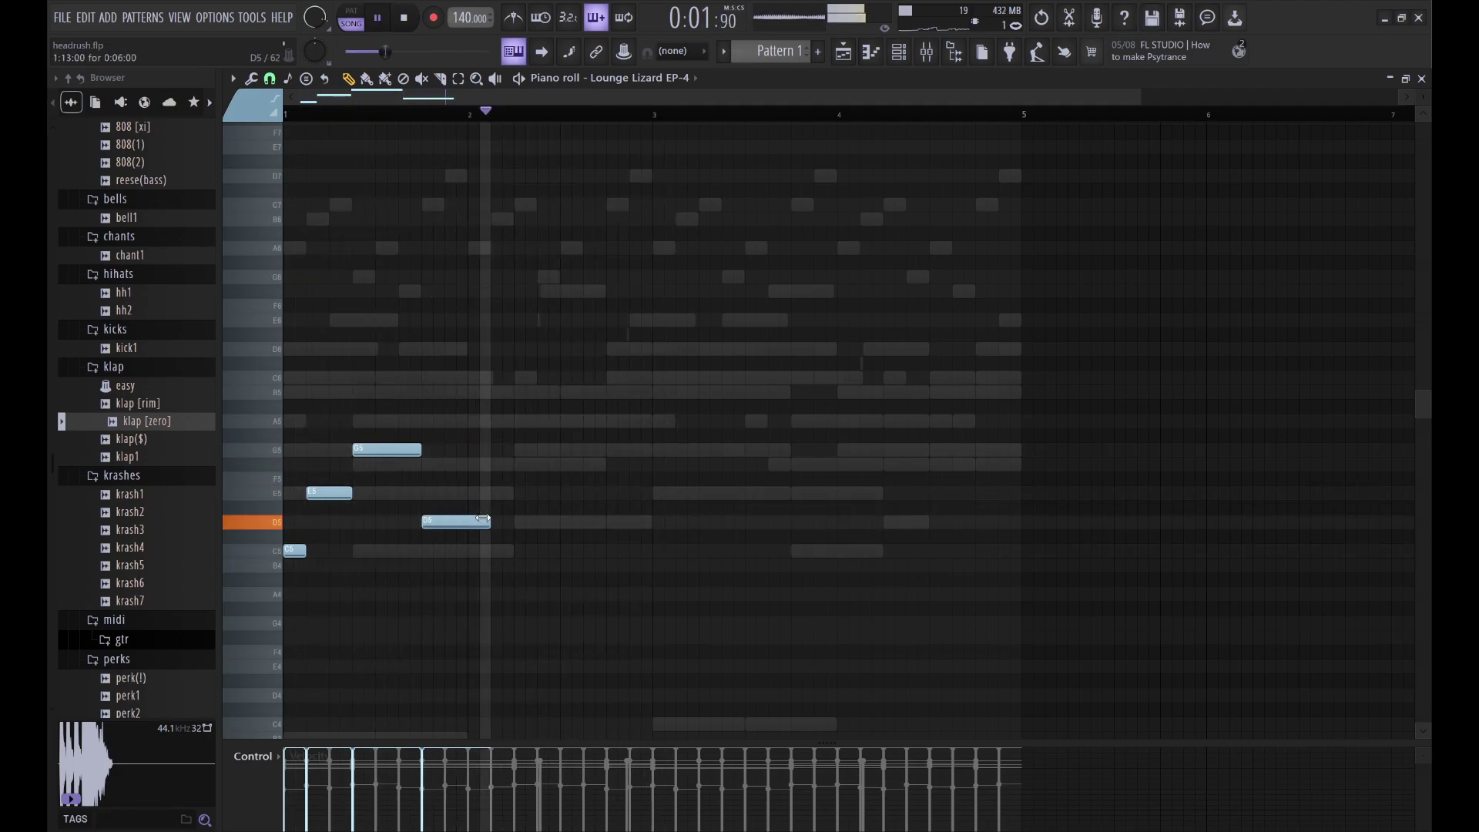
drag(488, 521, 466, 520)
Step: Duplicate the four-note phrase into bar 2 and raise the copy's first note to A5
key(ctrl+b)
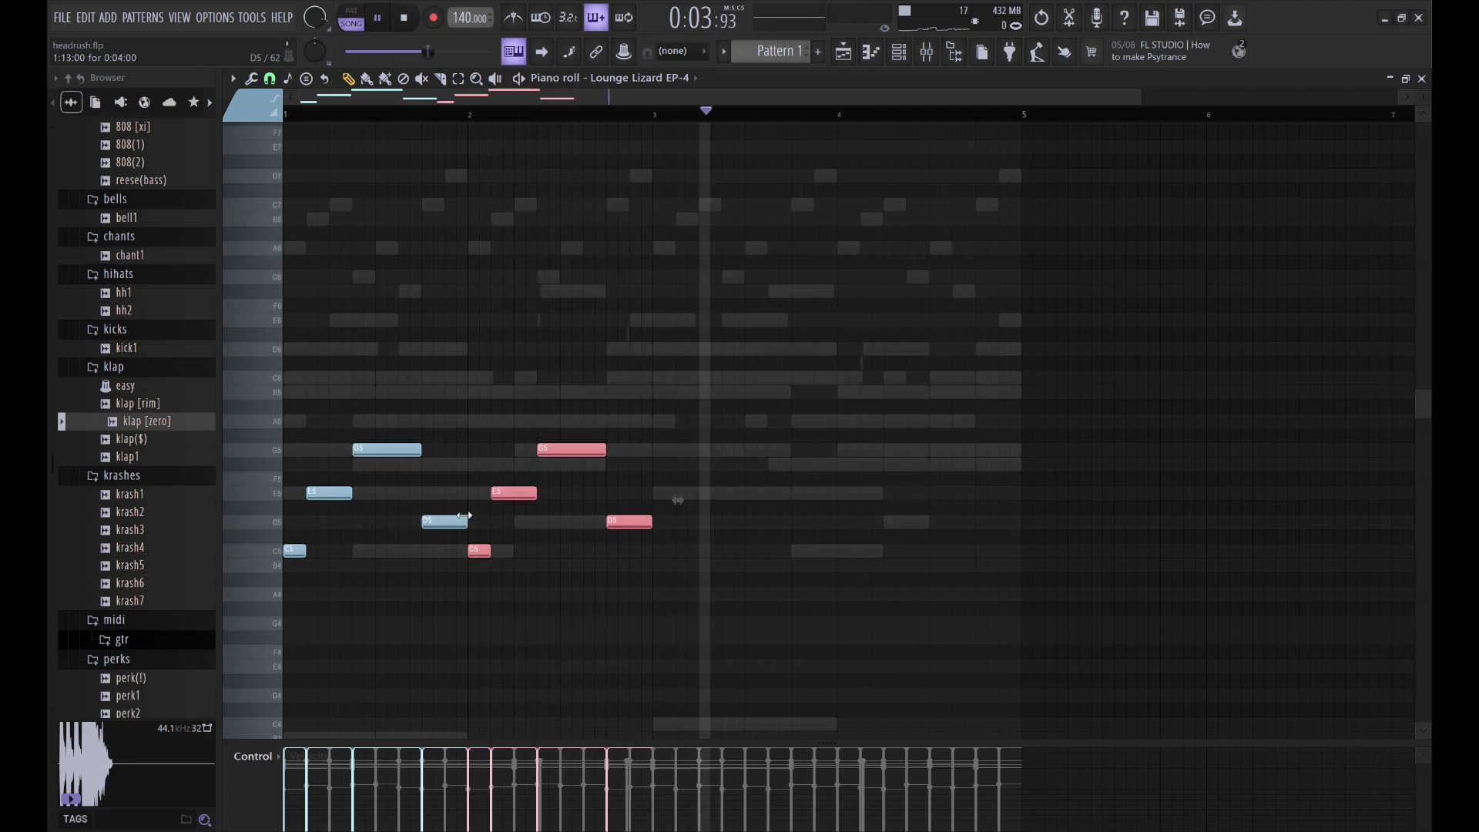
click(470, 551)
key(ctrl+Up)
key(shift+Down)
key(shift+Down)
key(shift+Down)
Step: Lower bar 2's third note to F#5 and its last note to C5
drag(620, 504, 555, 420)
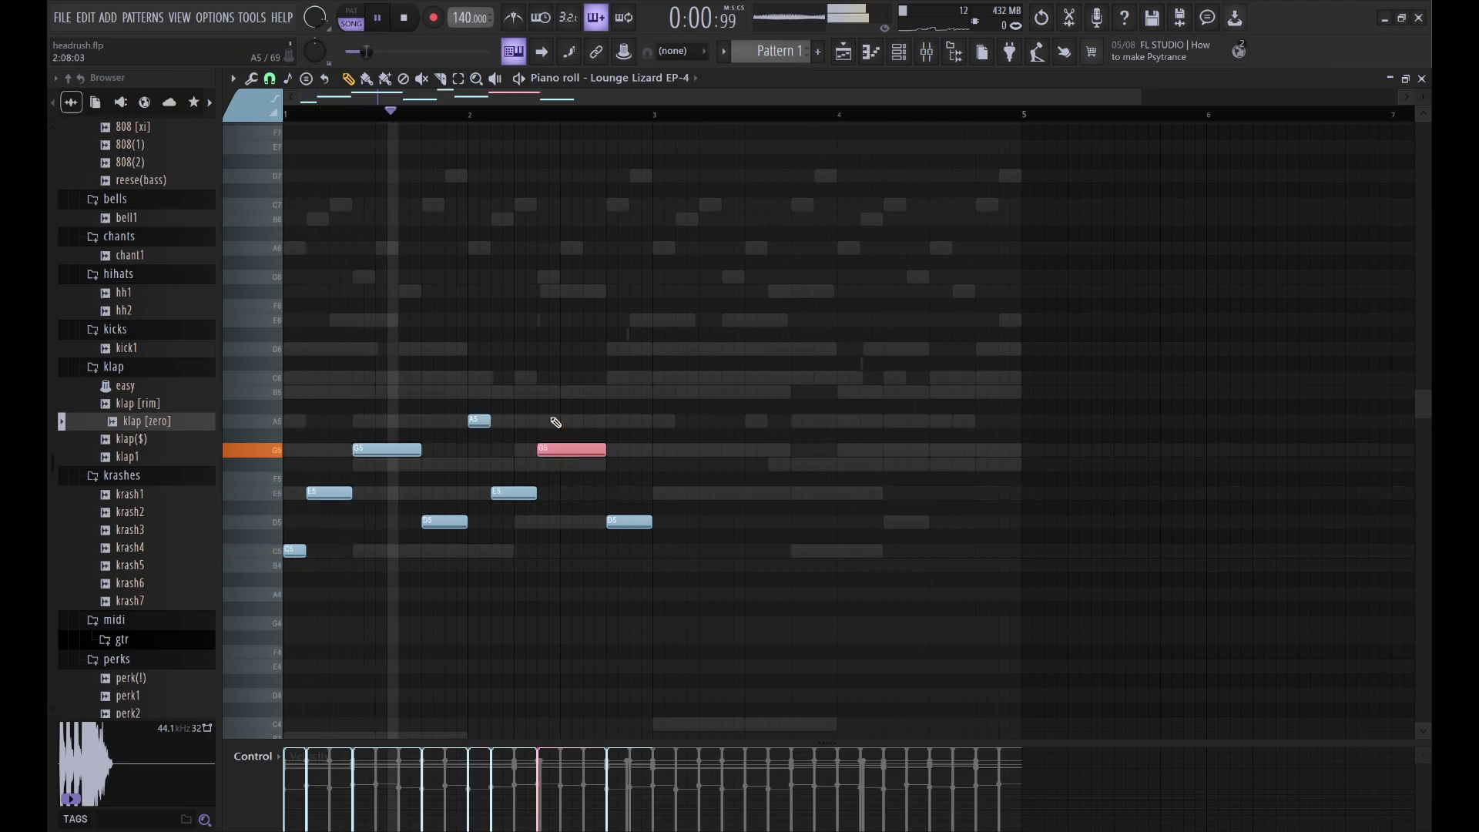
key(shift+Left)
key(shift+Right)
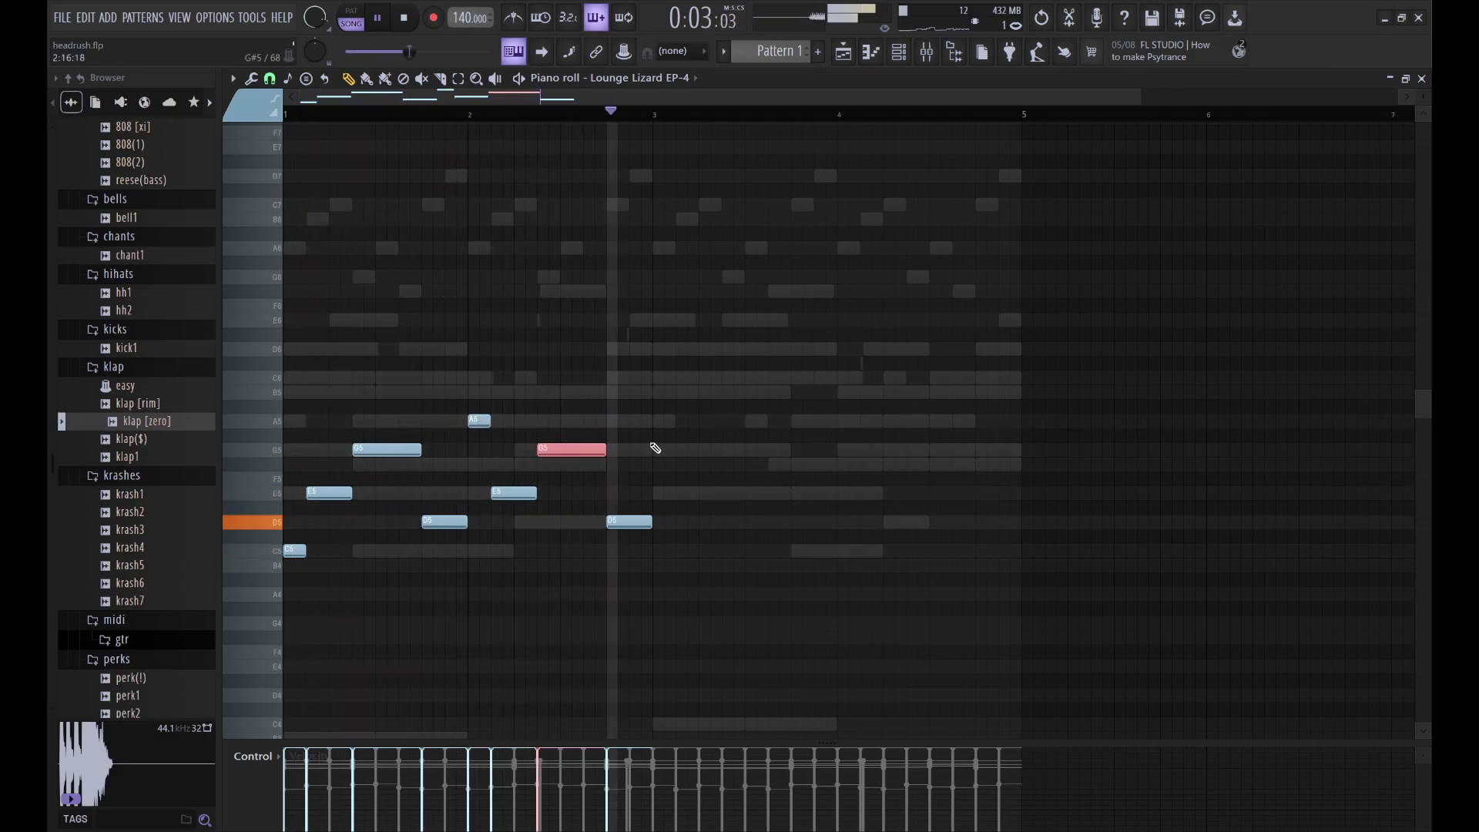
key(shift+Down)
click(631, 522)
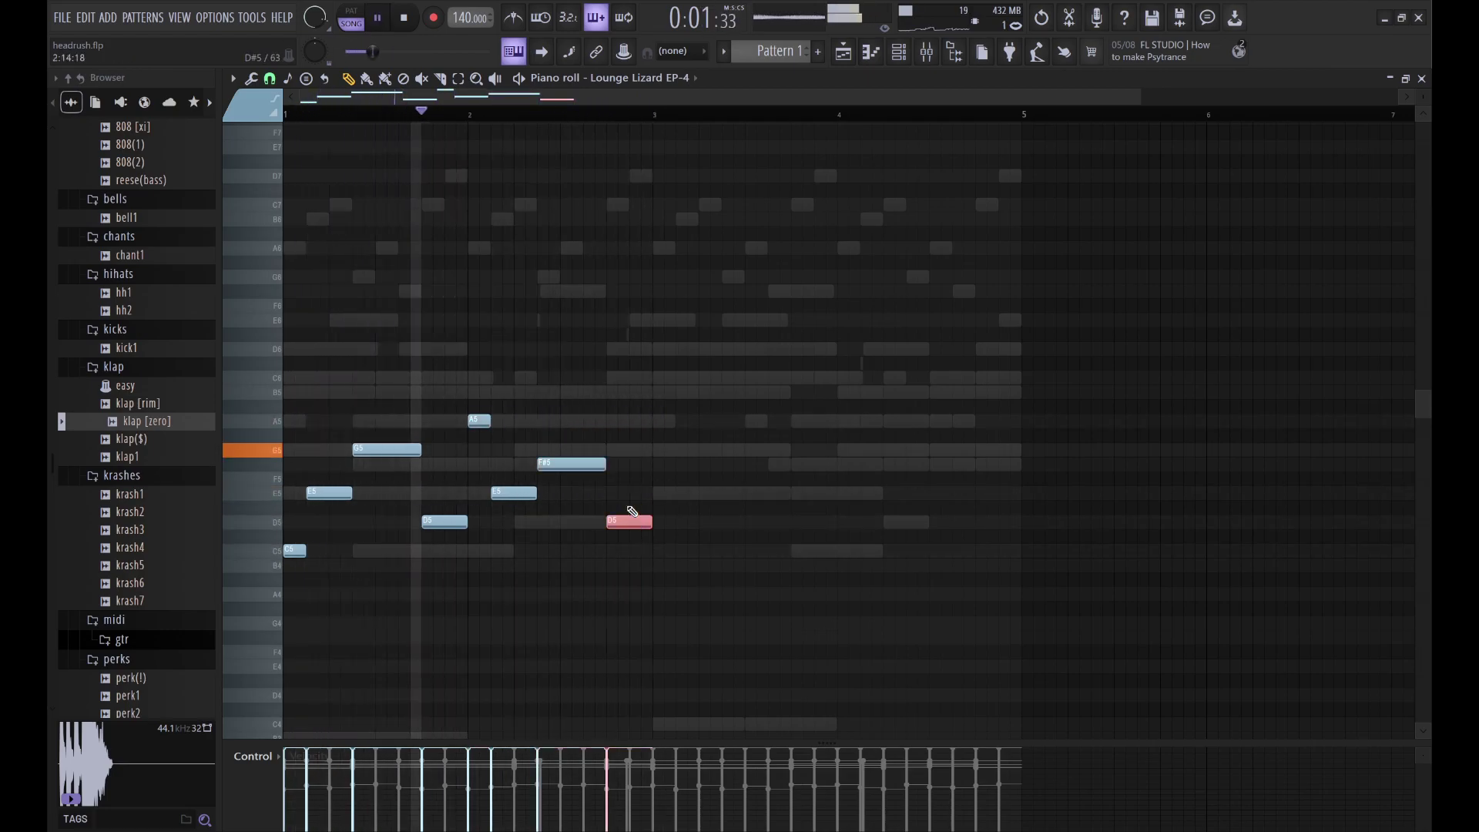
key(shift+Down)
key(shift+Down)
right_click(706, 565)
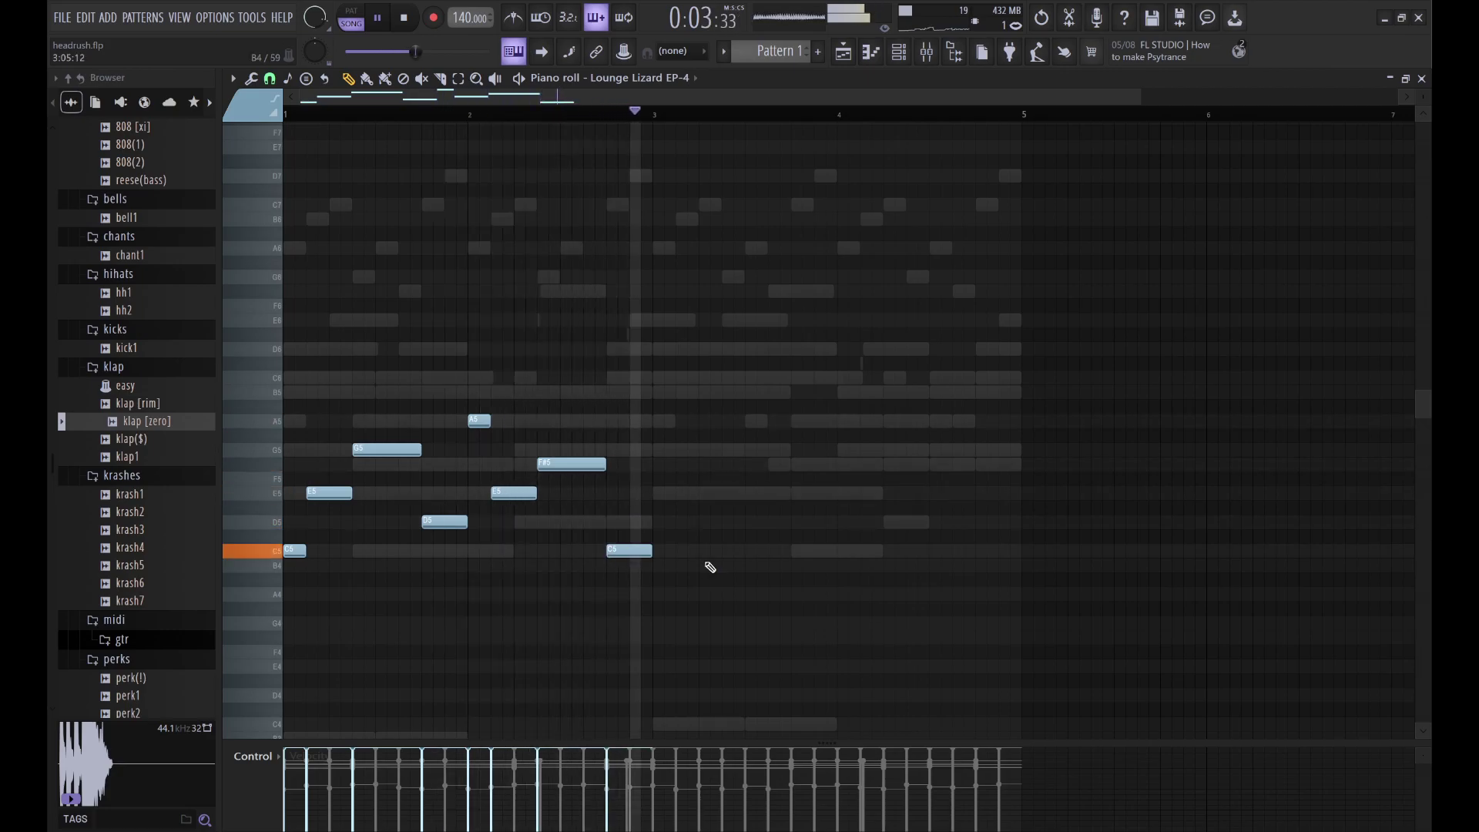
Step: Duplicate the two-bar phrase into bars 3 and 4, and paste the full melody into the empty Sampler channel
key(ctrl+b)
key(ctrl+d)
click(888, 60)
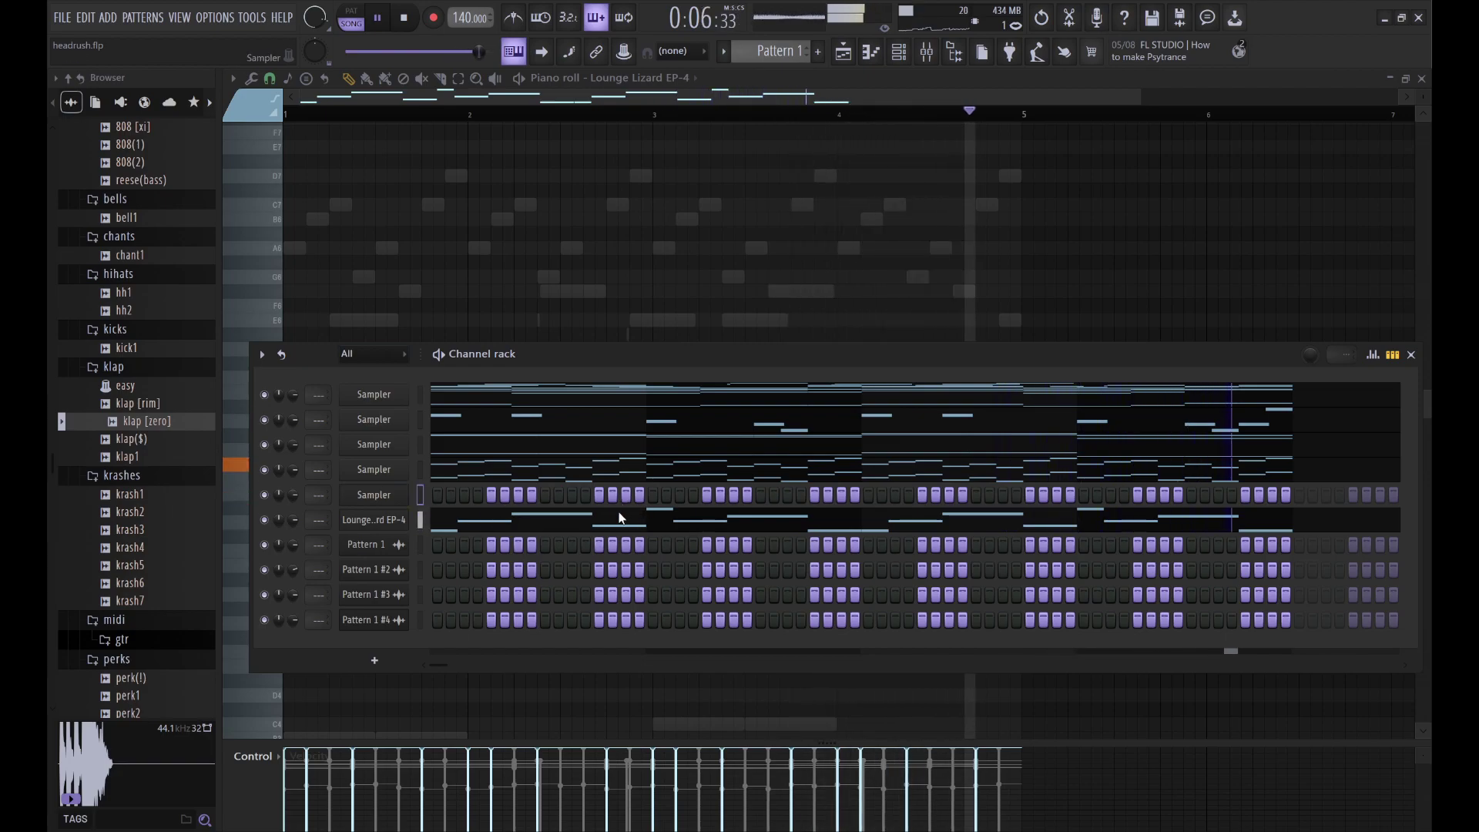
key(ctrl+v)
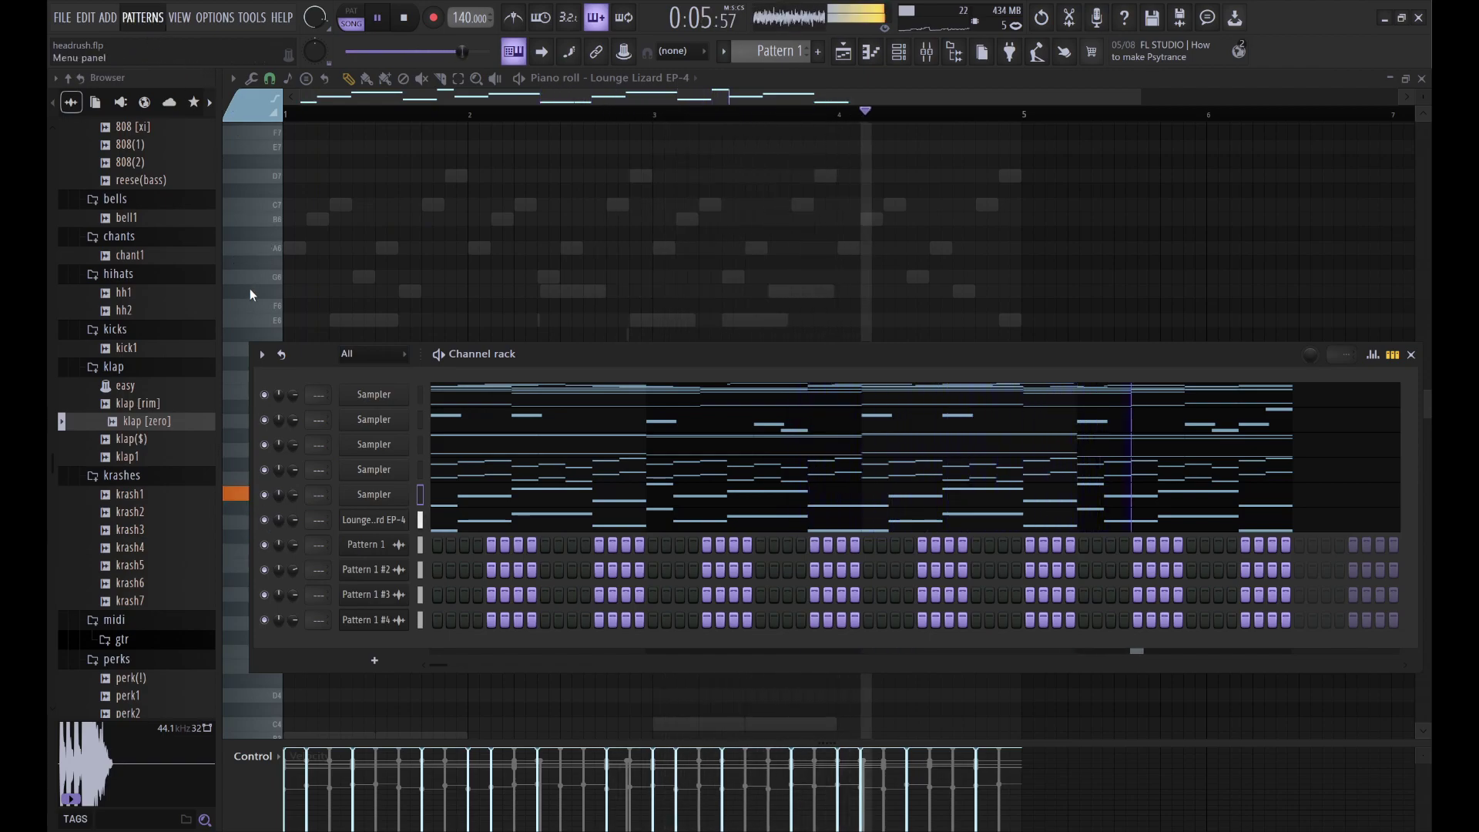
Step: Stop playback and bring up the Lounge Lizard EP-4 instrument with its Aspirations program
key(space)
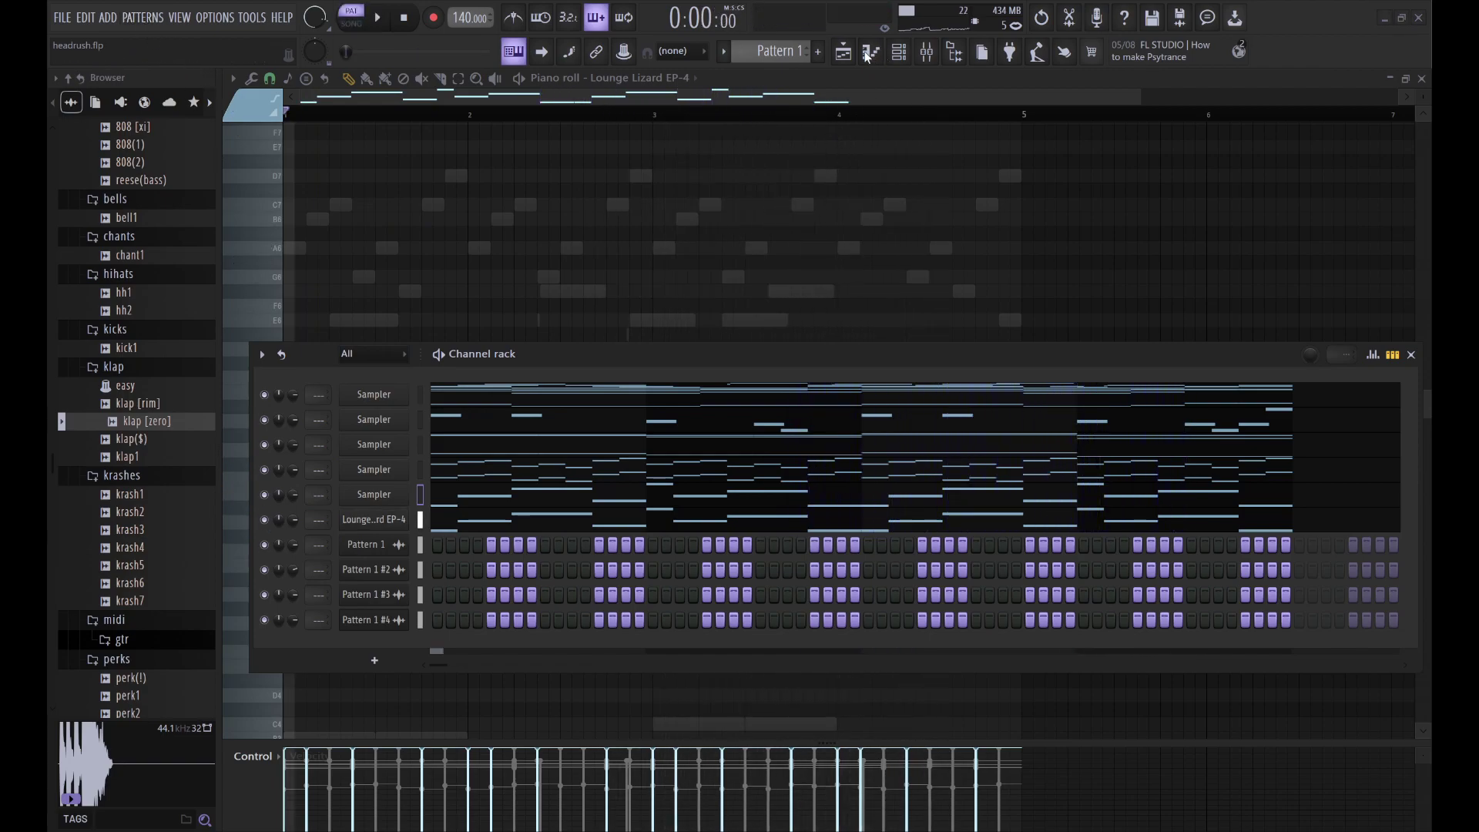
click(869, 53)
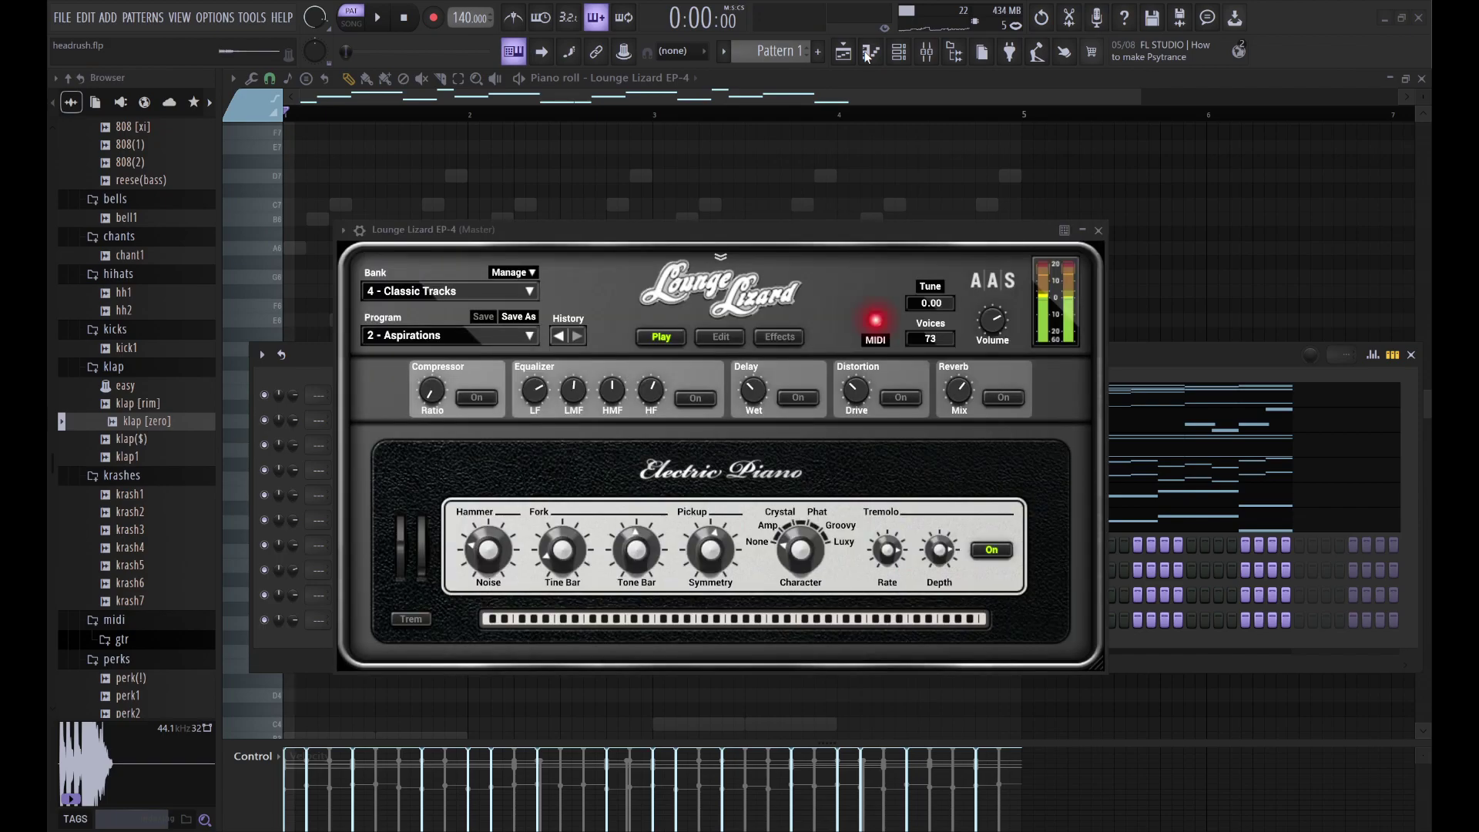
Step: Open the playlist and inspect the audio clip settings of Pattern 1 #5 on Track 5
click(843, 53)
click(501, 331)
drag(436, 326, 439, 330)
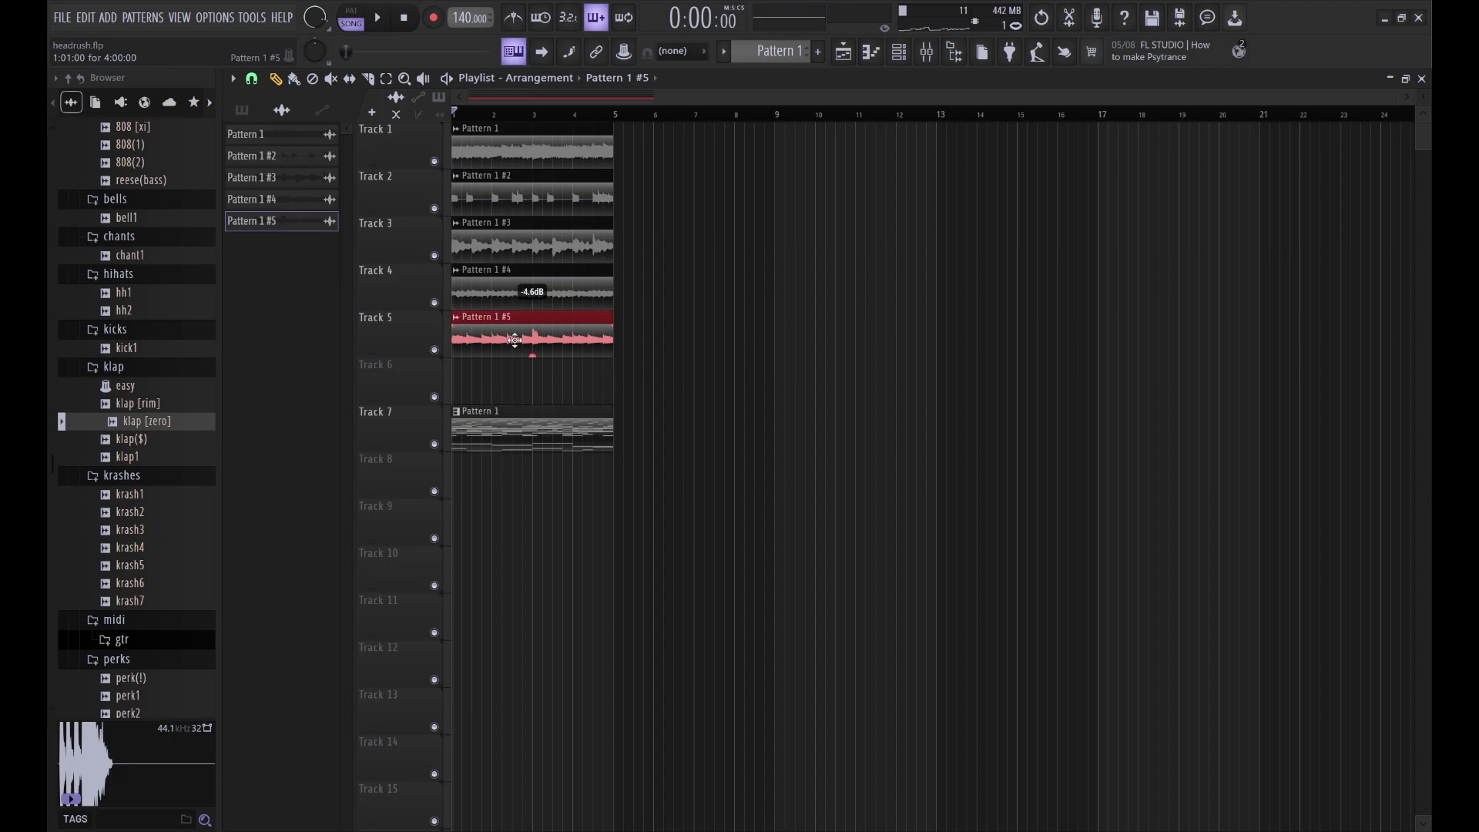
double_click(520, 346)
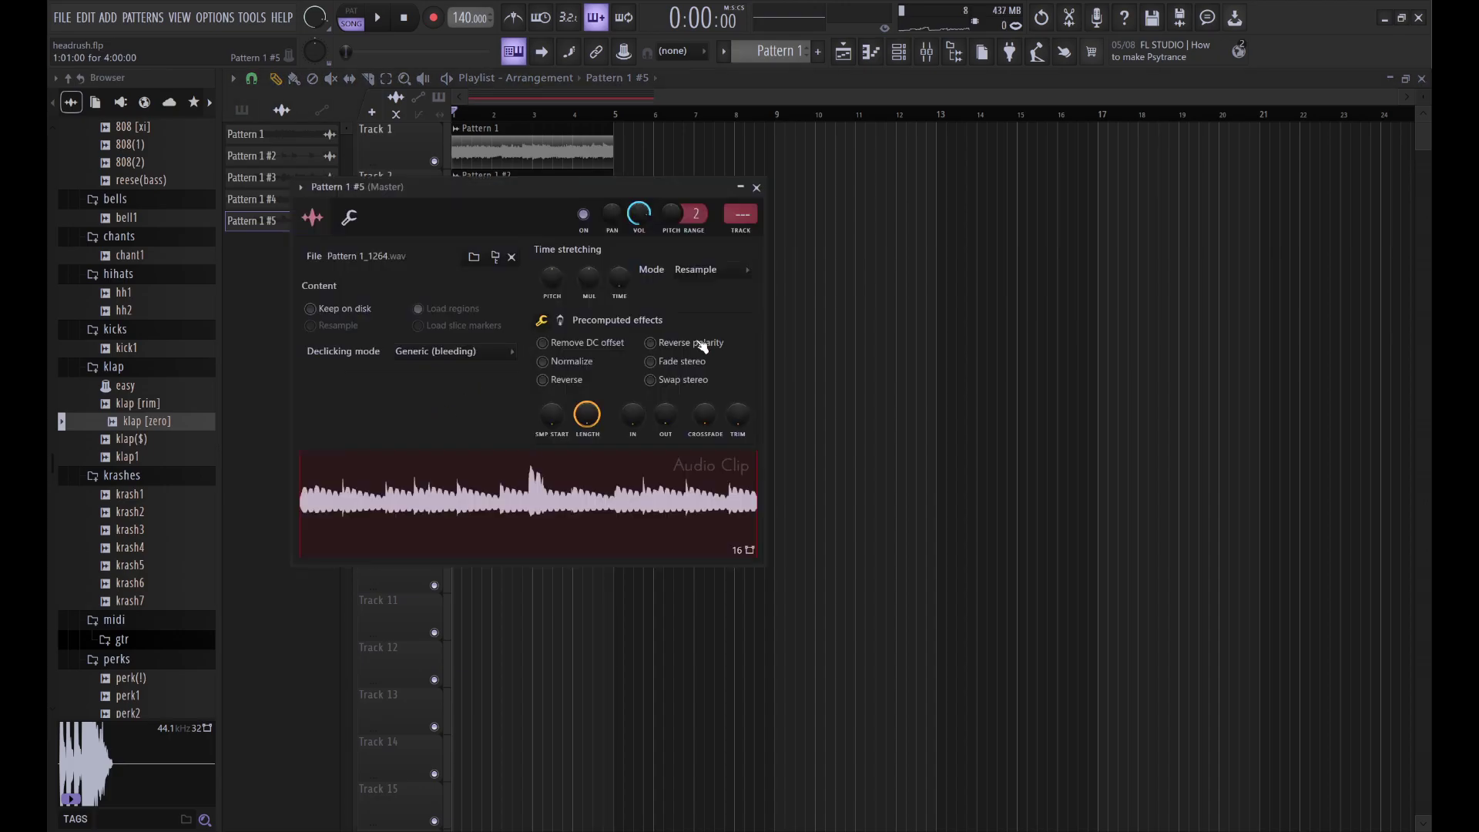
key(Escape)
Step: Show all channels in the channel rack and cut the notes from the Lounge Lizard EP-4 channel
click(898, 51)
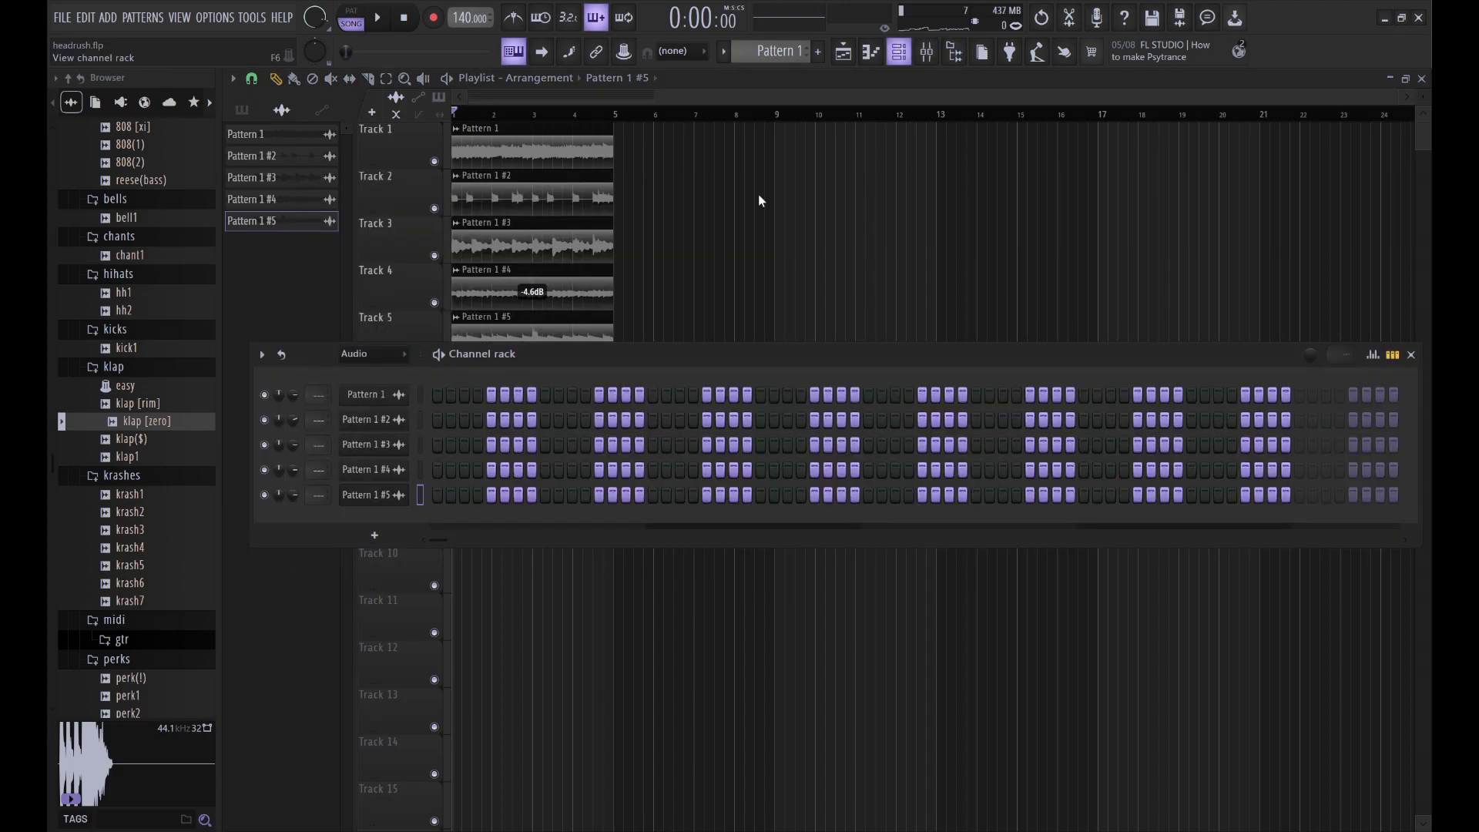
click(363, 355)
click(362, 367)
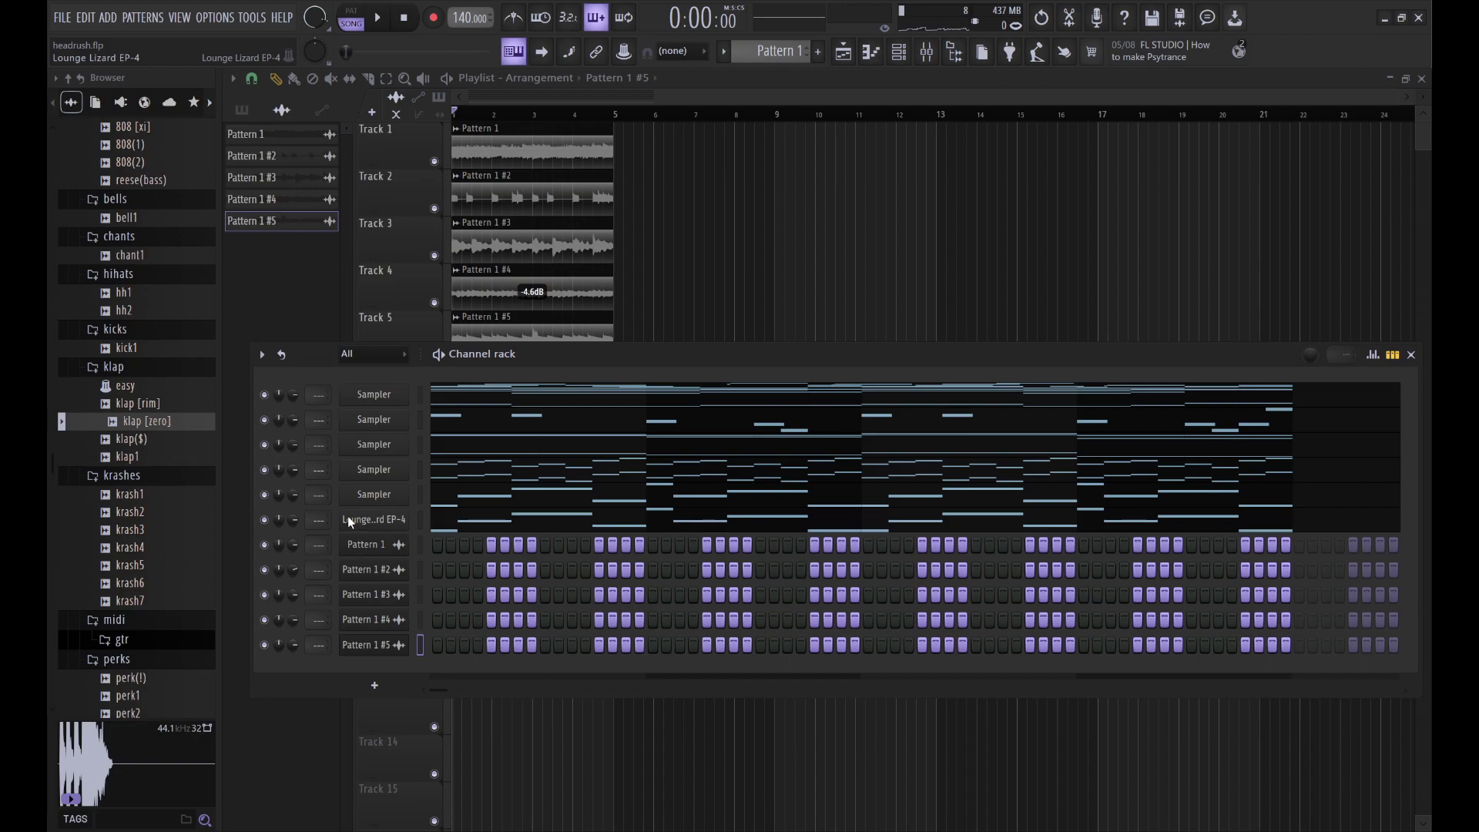
key(ctrl+x)
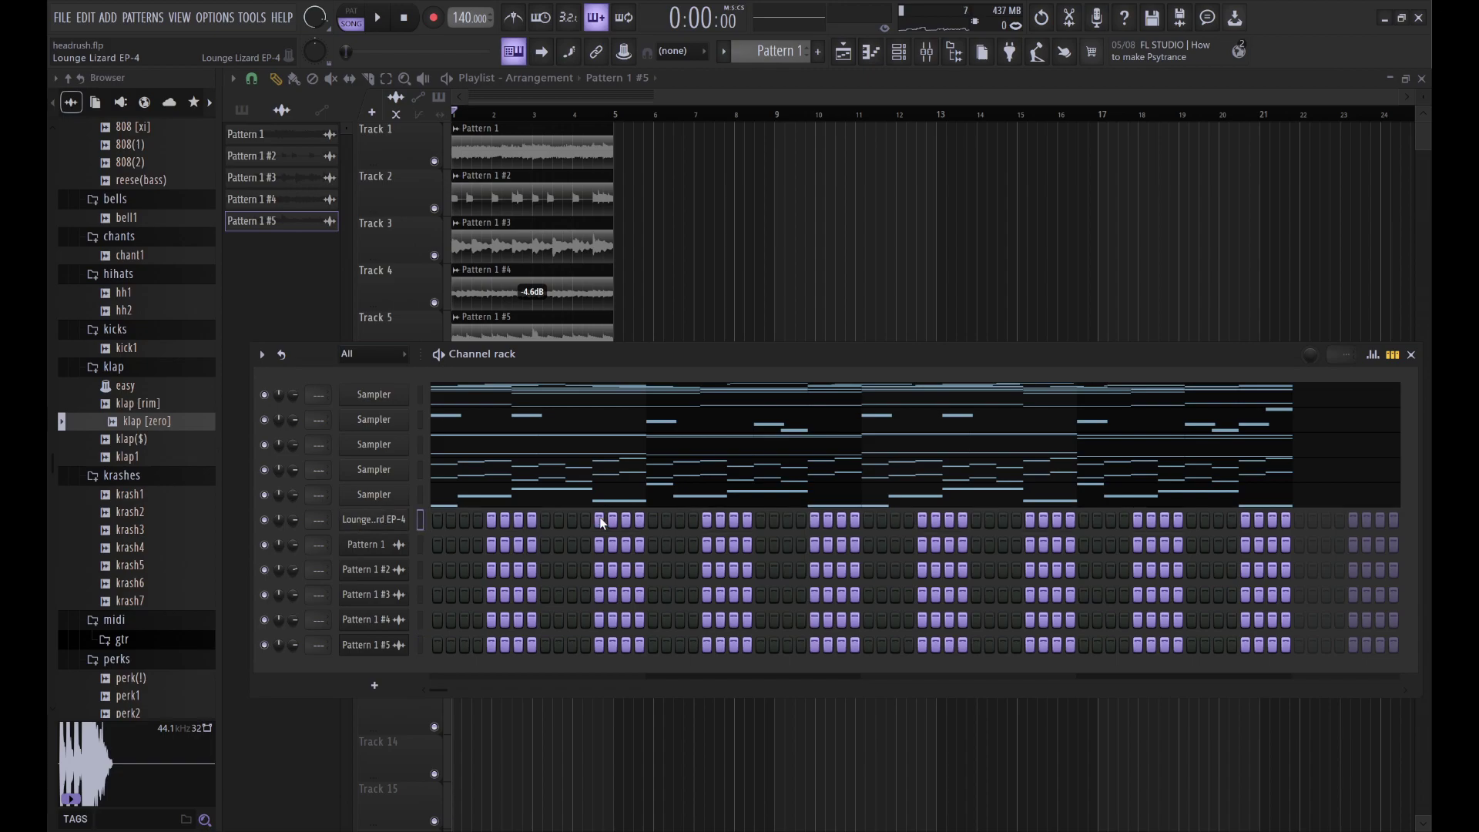
Step: Play the arrangement and switch the Lounge Lizard EP-4 bank to 5 - Experimental
click(395, 521)
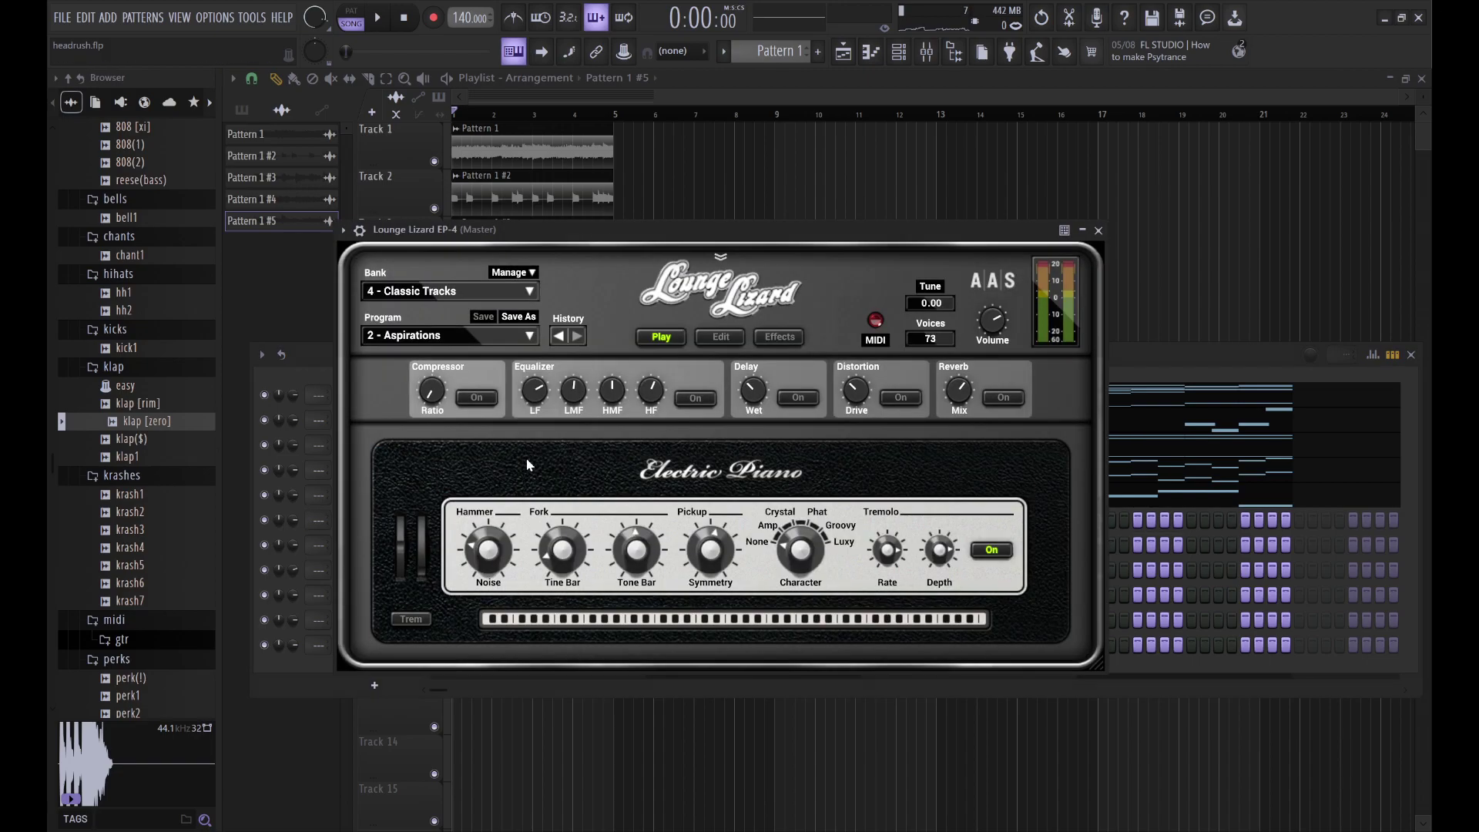
click(1098, 231)
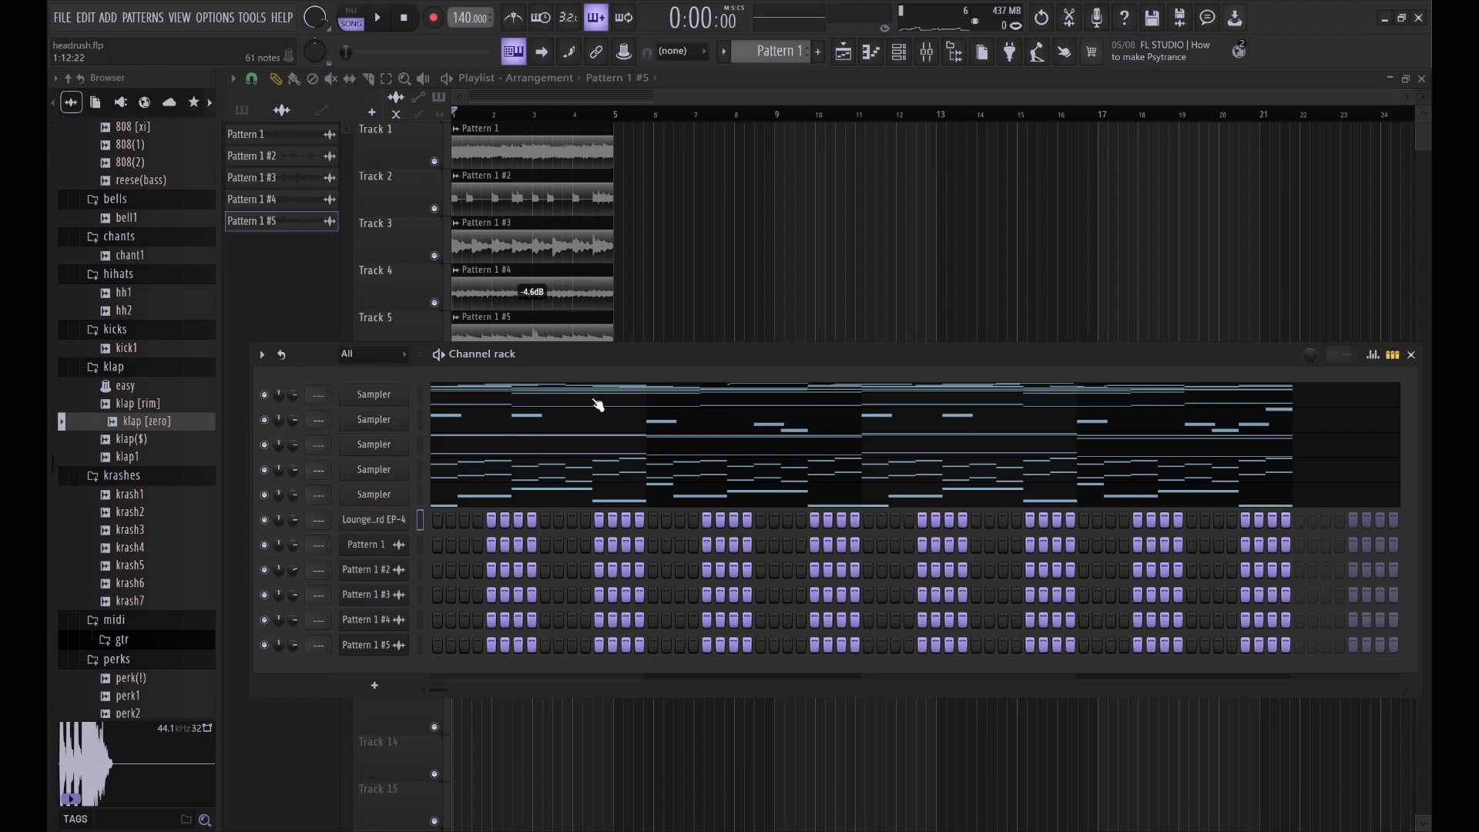
drag(580, 363, 591, 403)
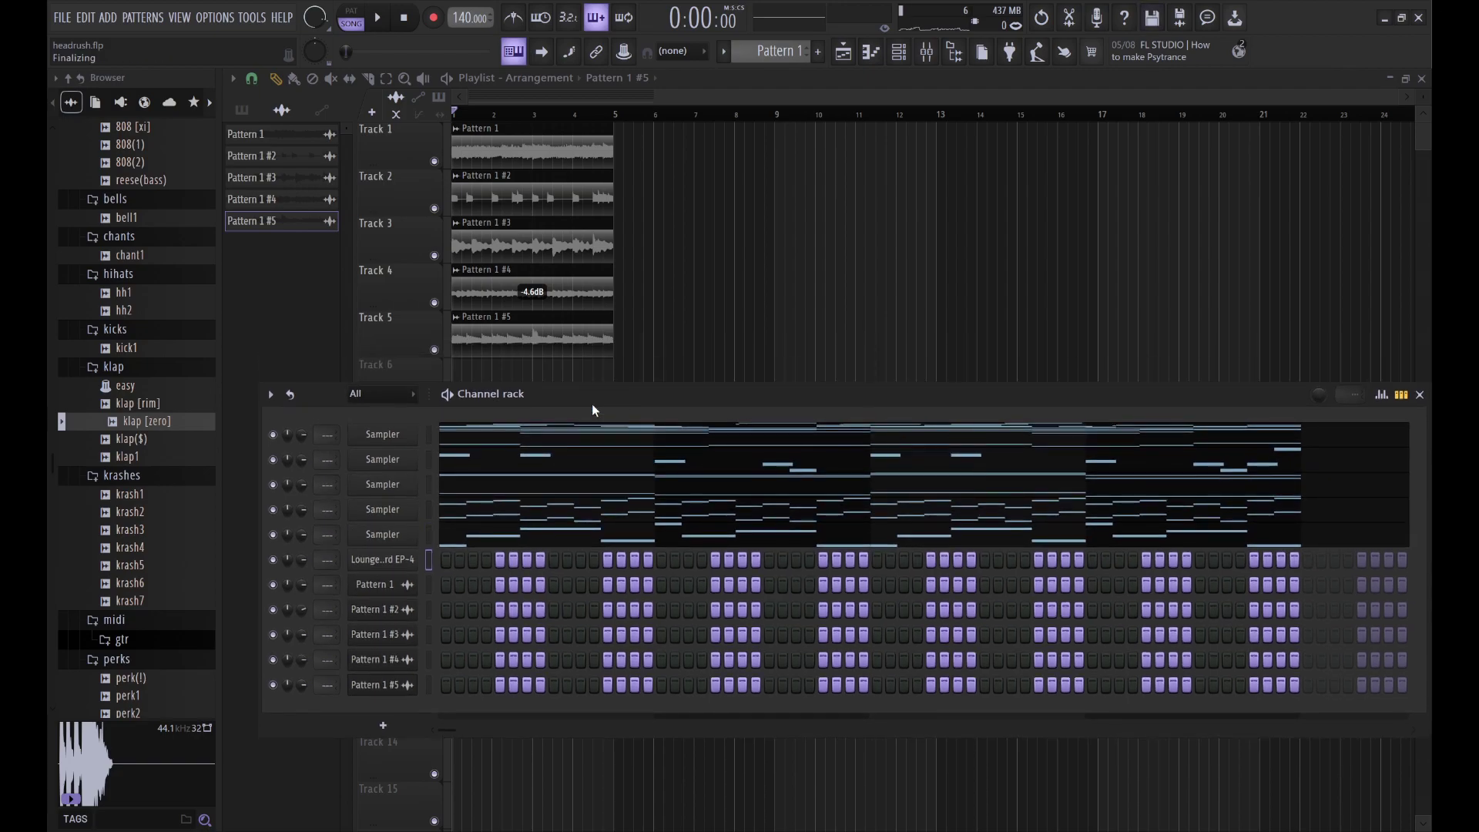
key(space)
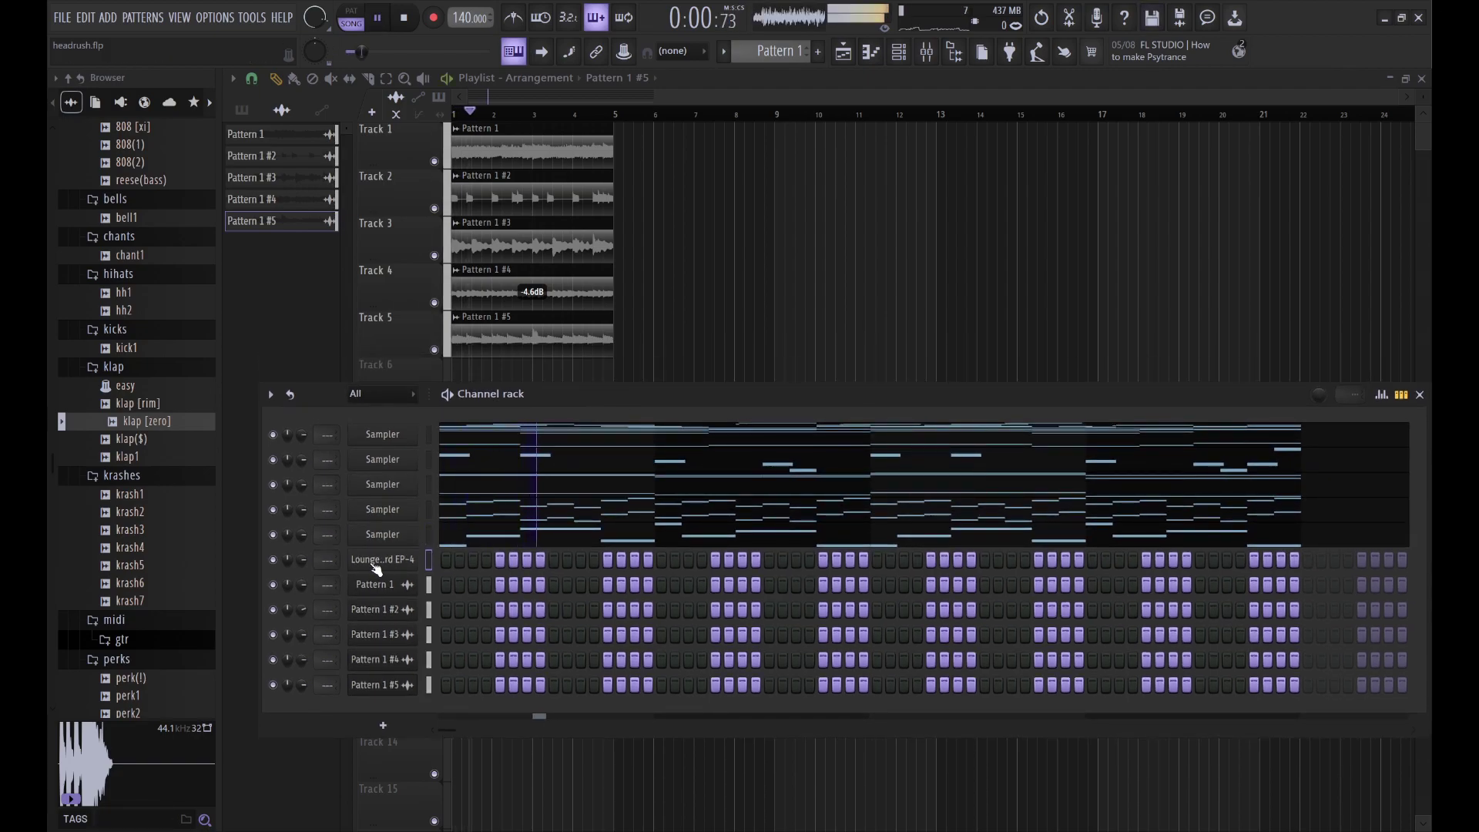
click(375, 563)
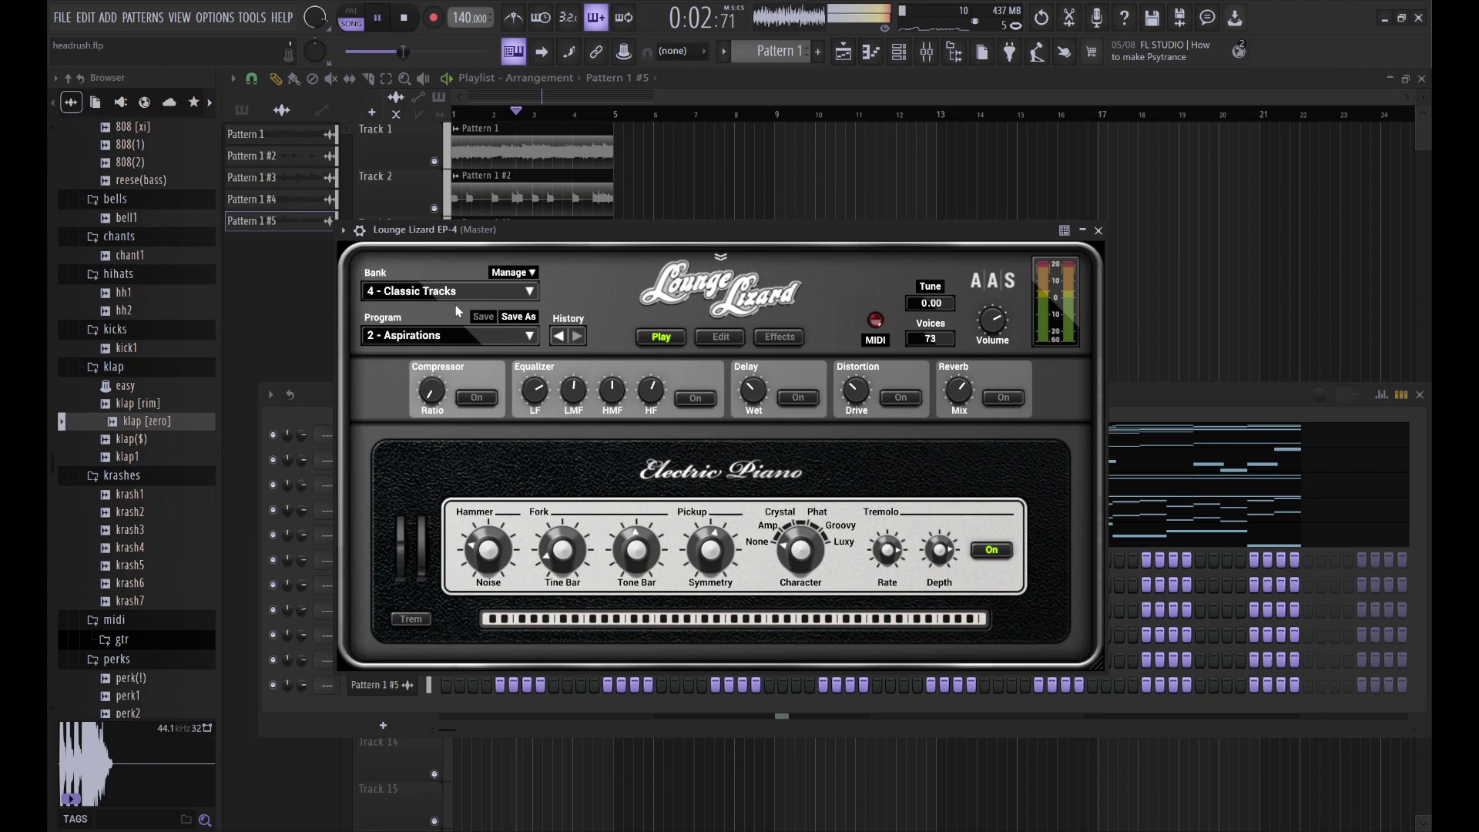
click(425, 295)
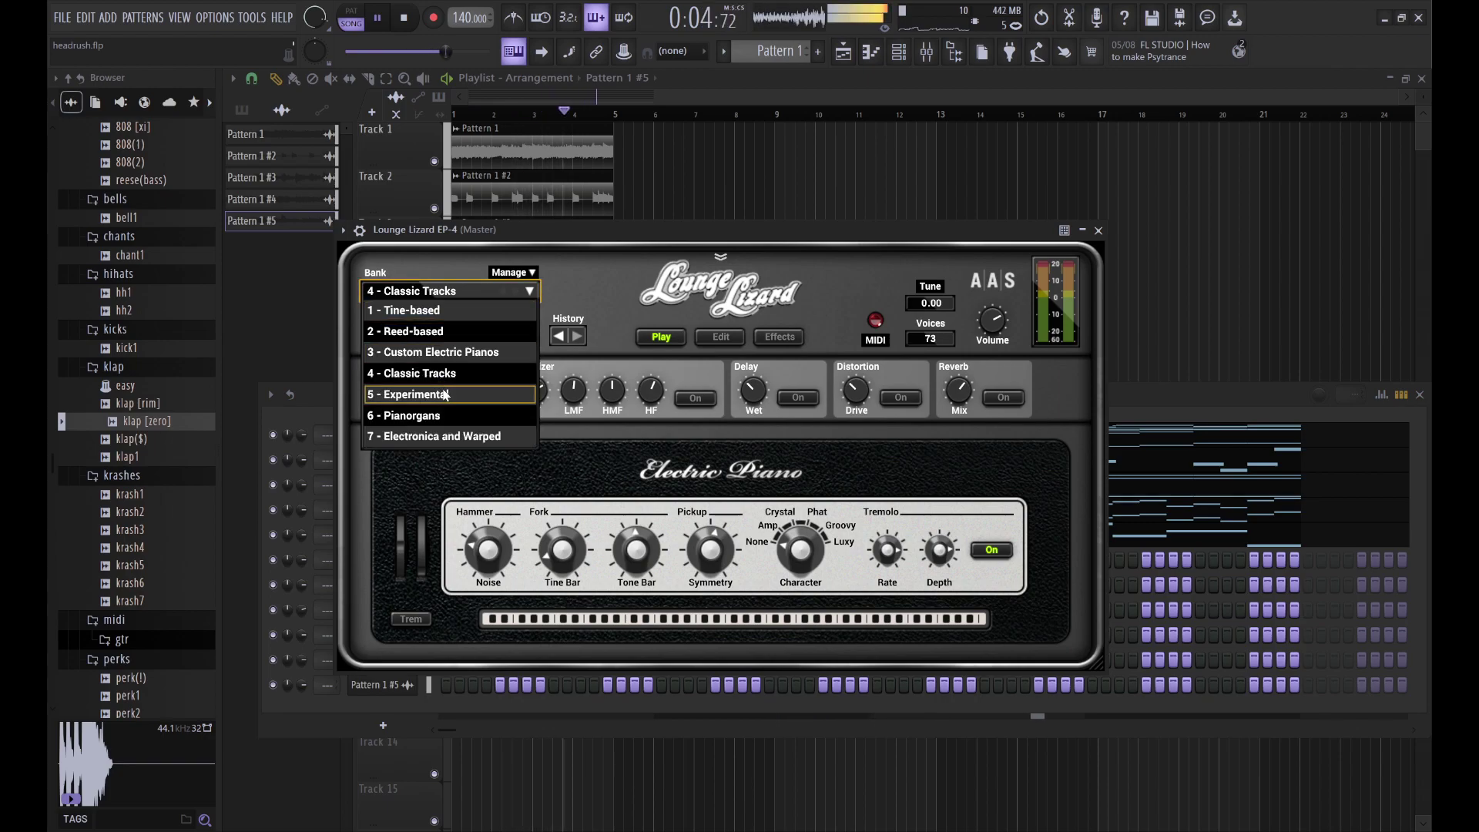
click(445, 393)
Step: Load the program 21 - Mellow Wah in Lounge Lizard EP-4
click(413, 342)
scroll(450, 498, down, 5)
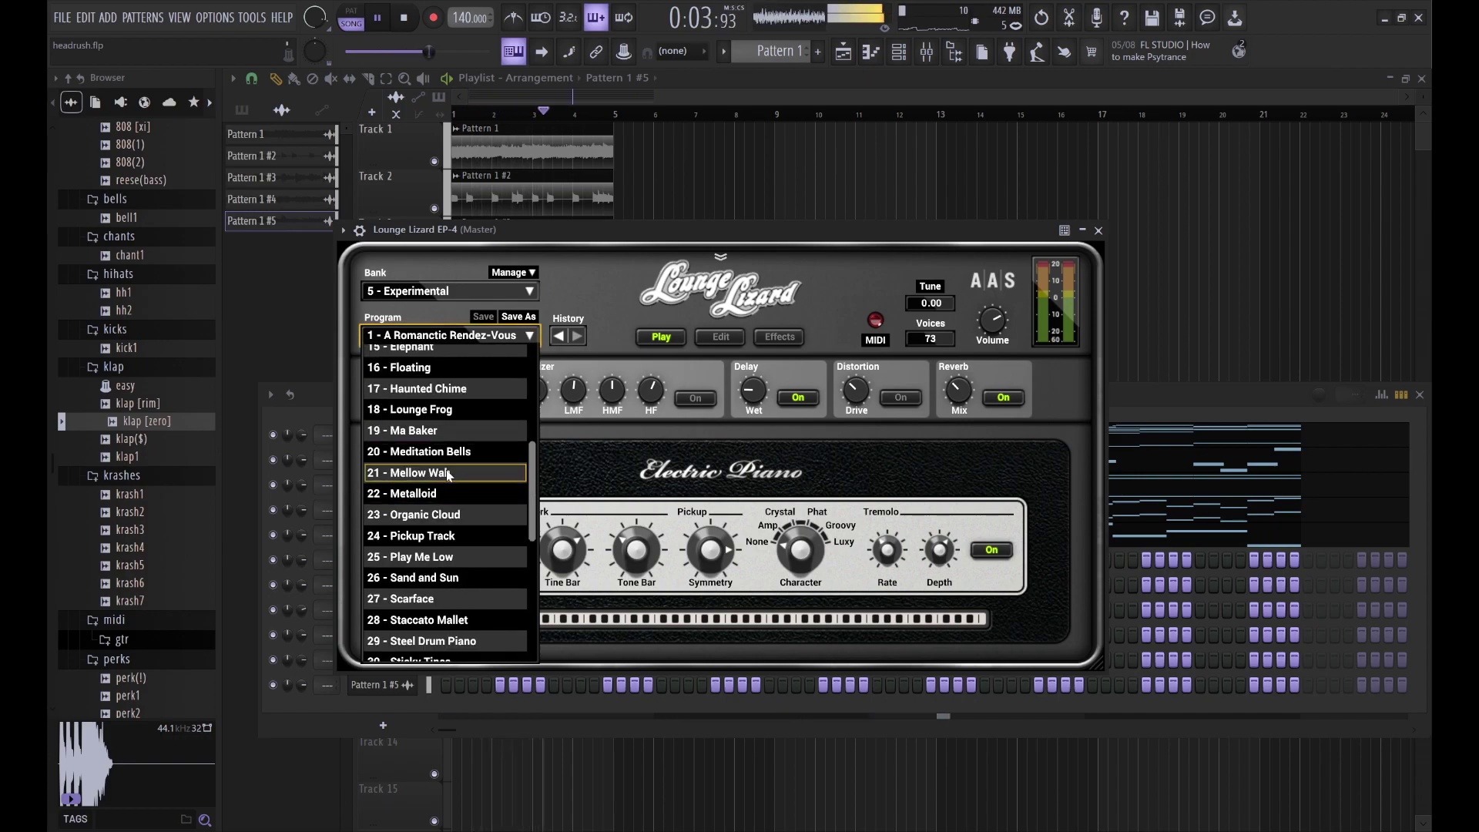
scroll(451, 531, down, 2)
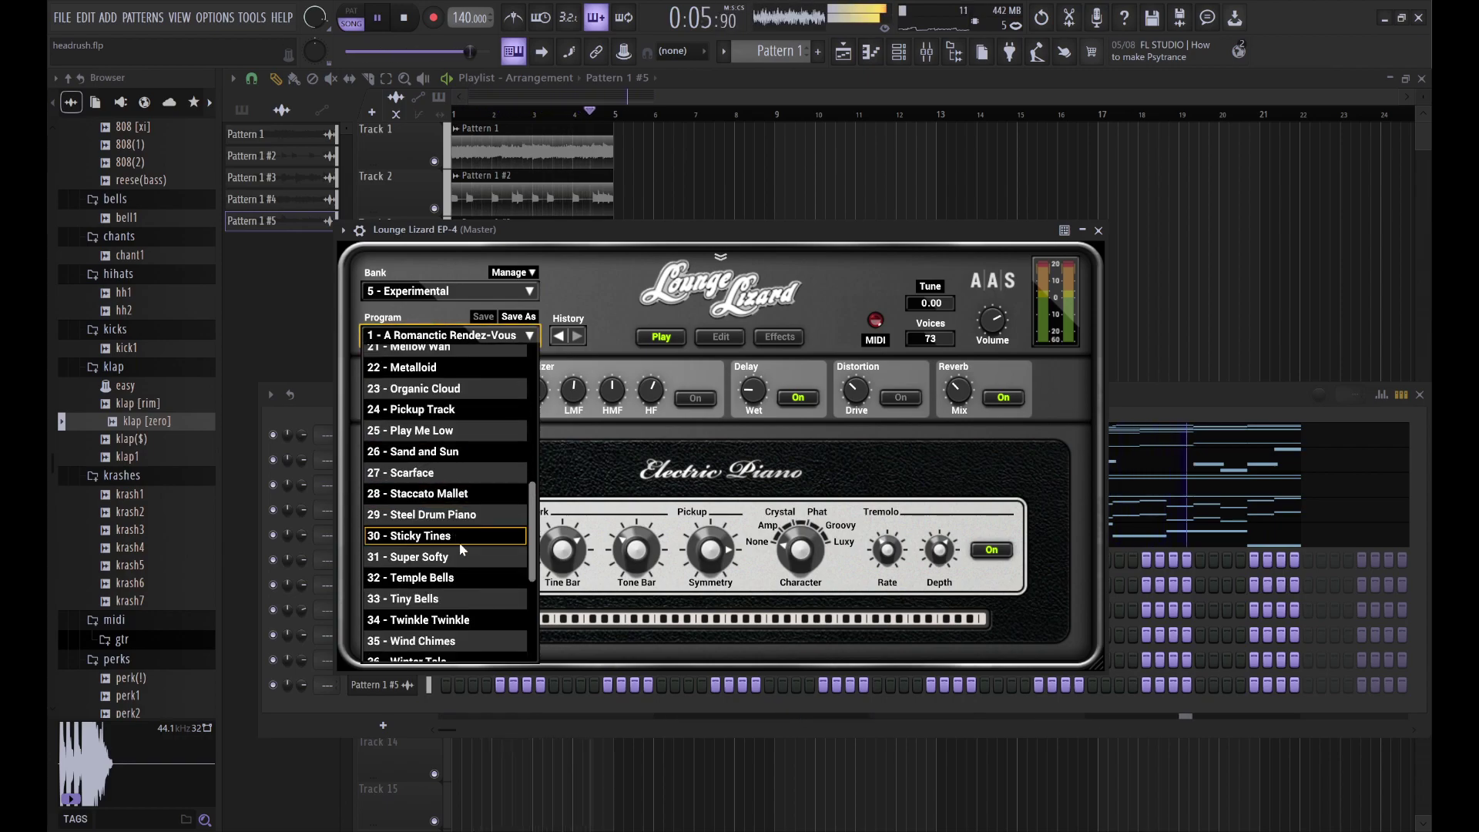
scroll(459, 532, up, 2)
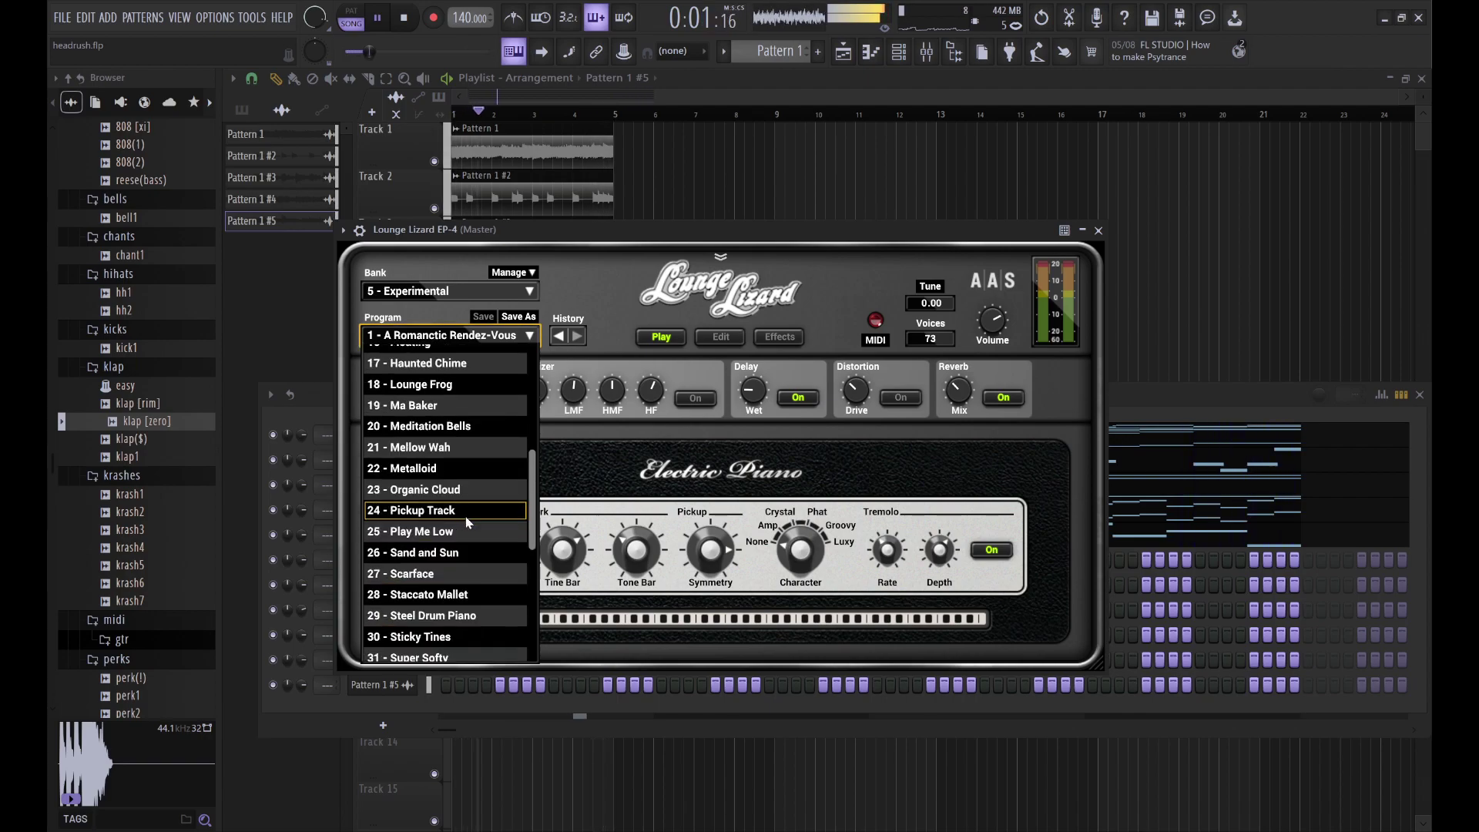
click(443, 453)
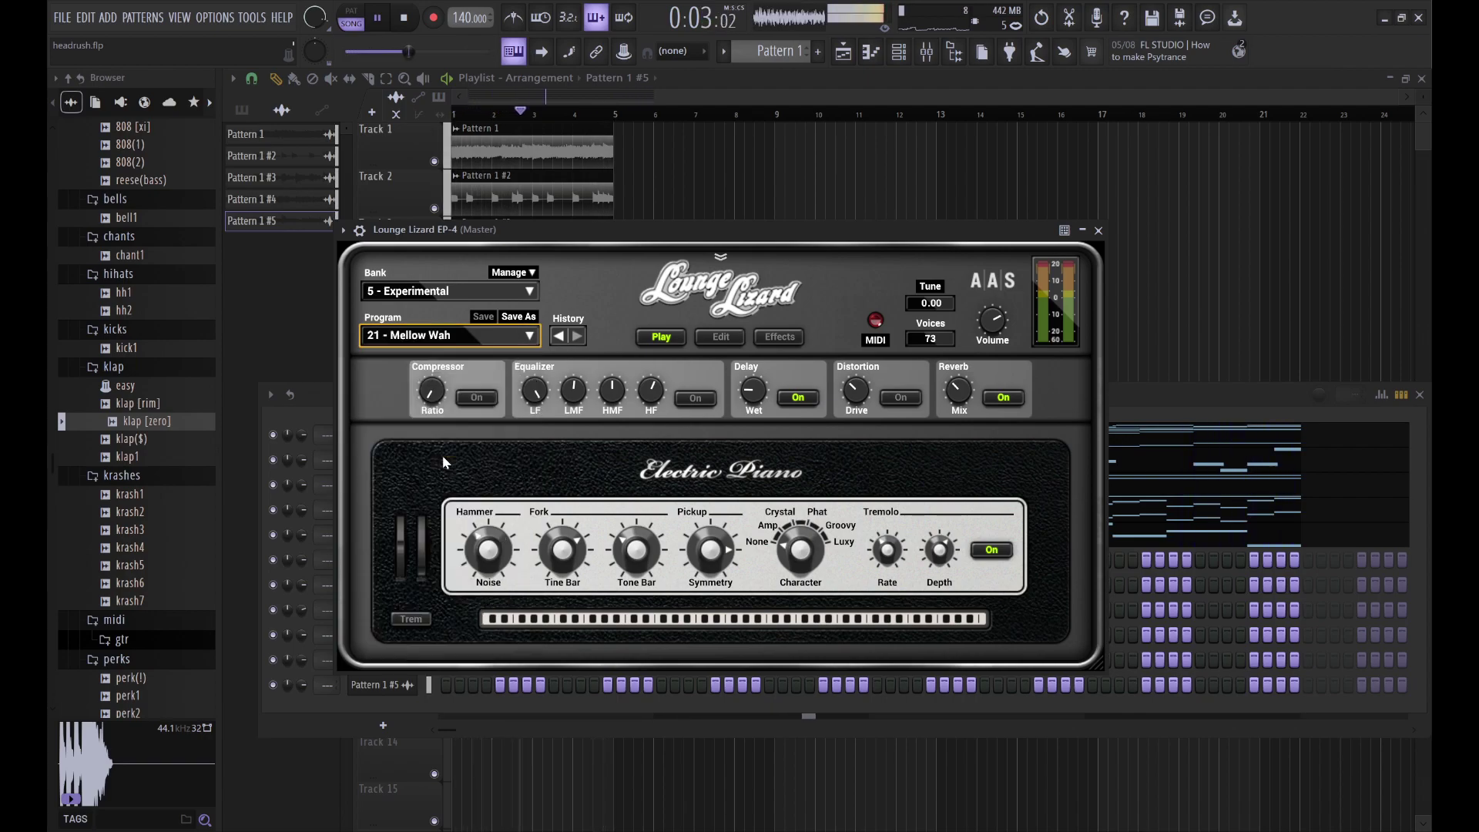
Step: Add an empty Sampler channel directly above Lounge Lizard EP-4 and open the Lounge Lizard EP-4 piano roll
click(1146, 395)
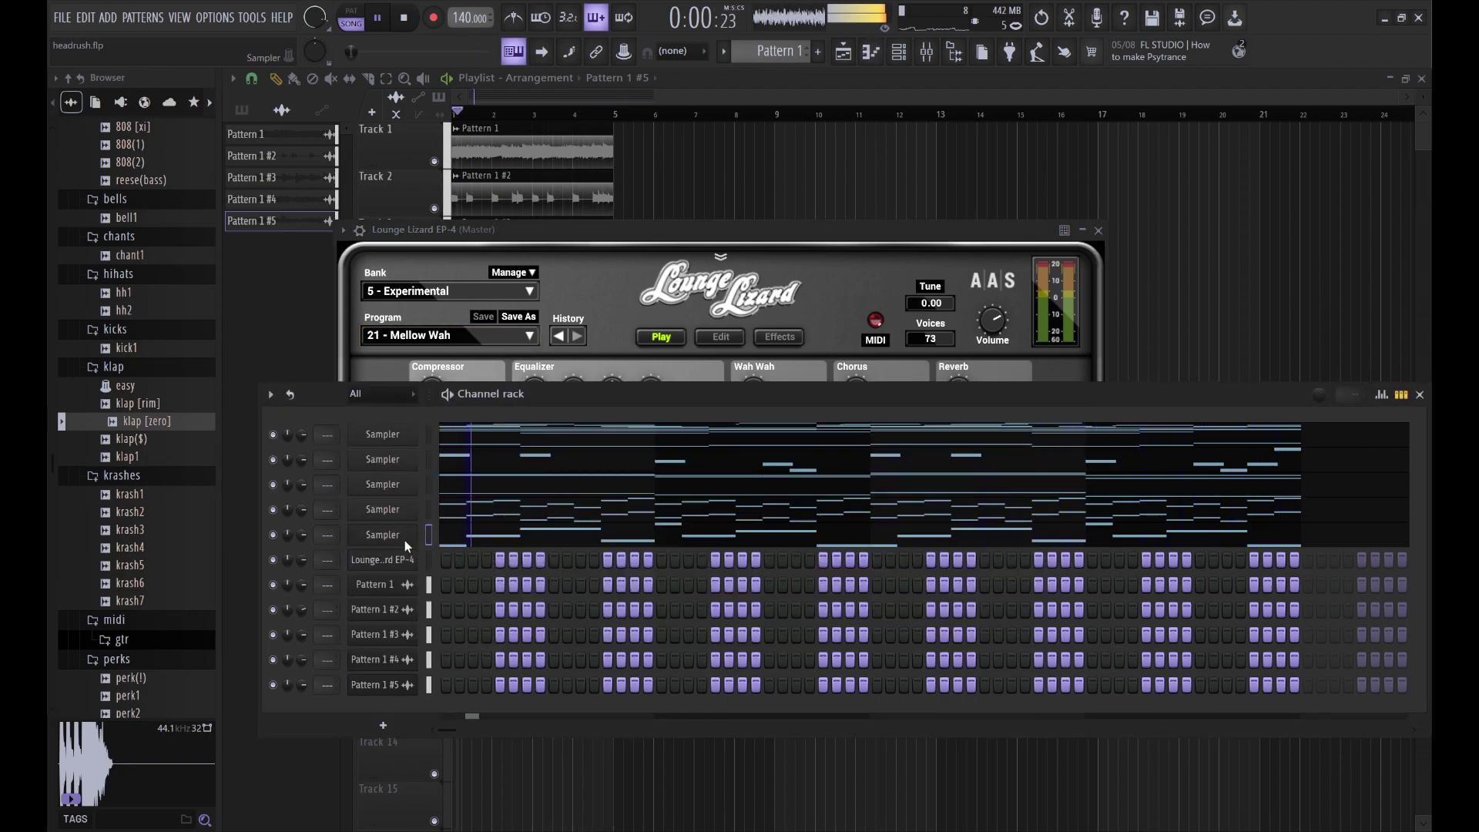
click(454, 690)
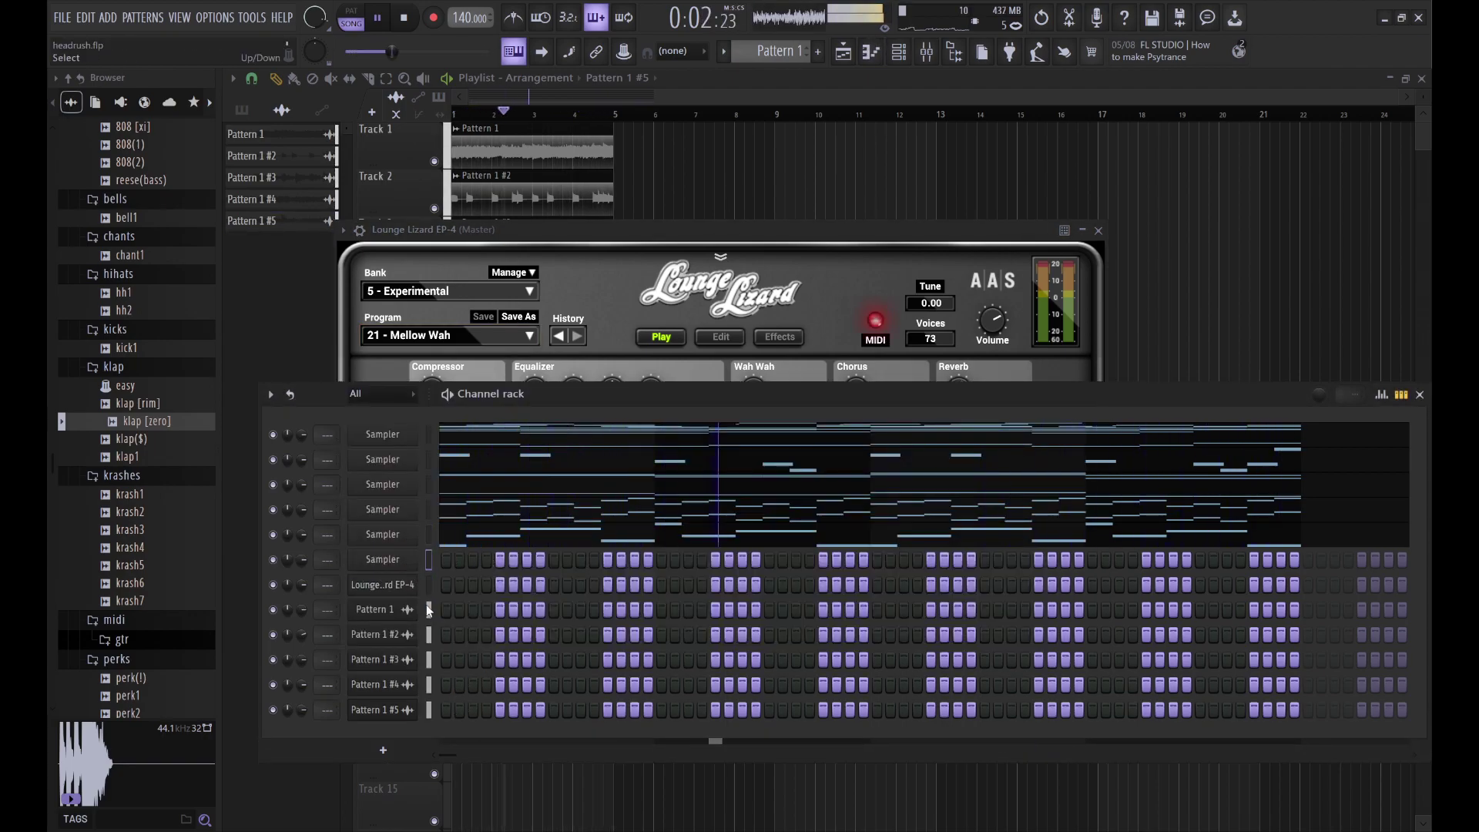
key(F7)
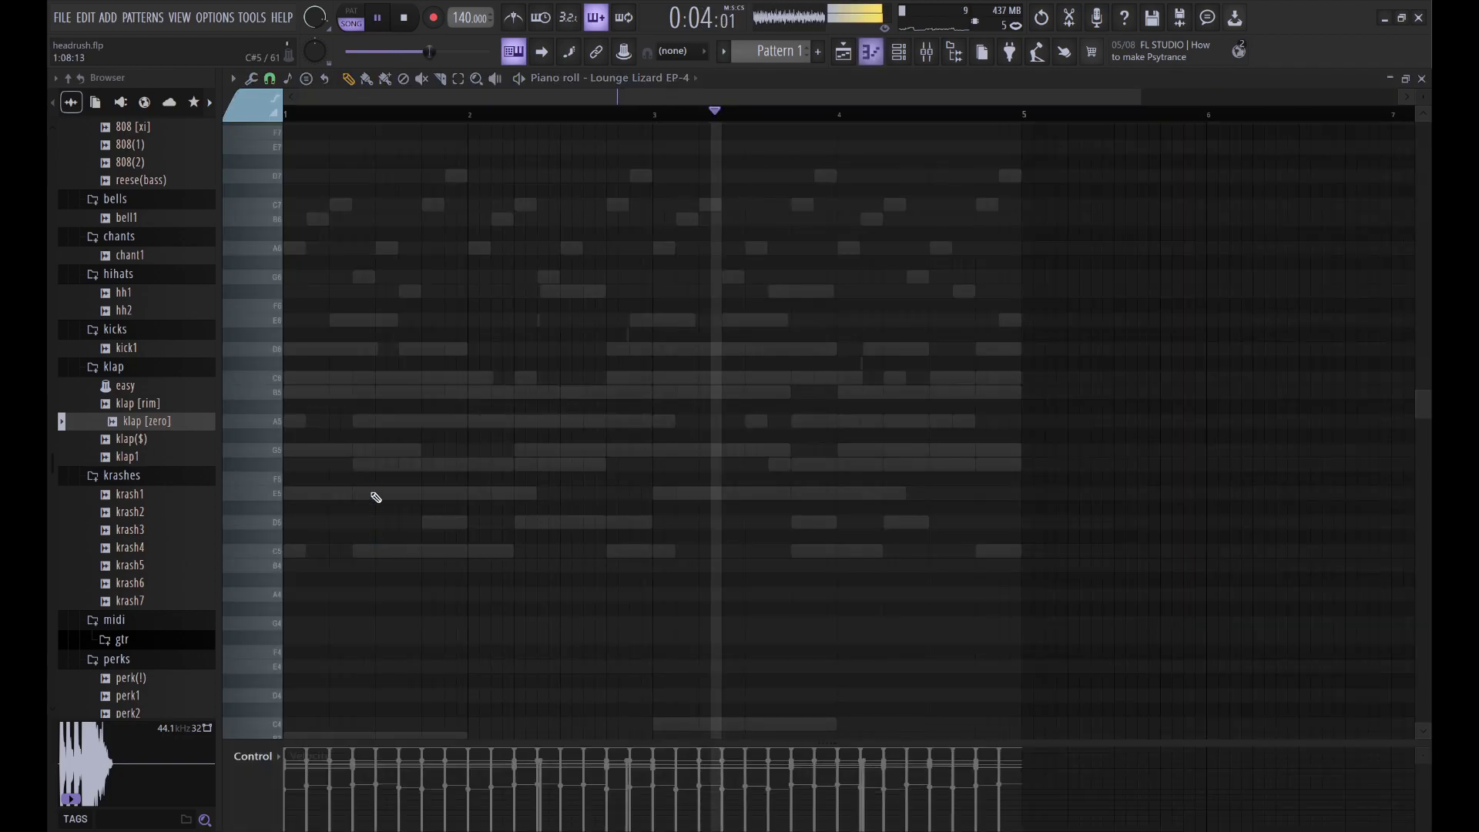
Step: Draw consecutive one-bar notes A5, B5, C6 and G5 across bars 1 to 4
drag(323, 421, 468, 429)
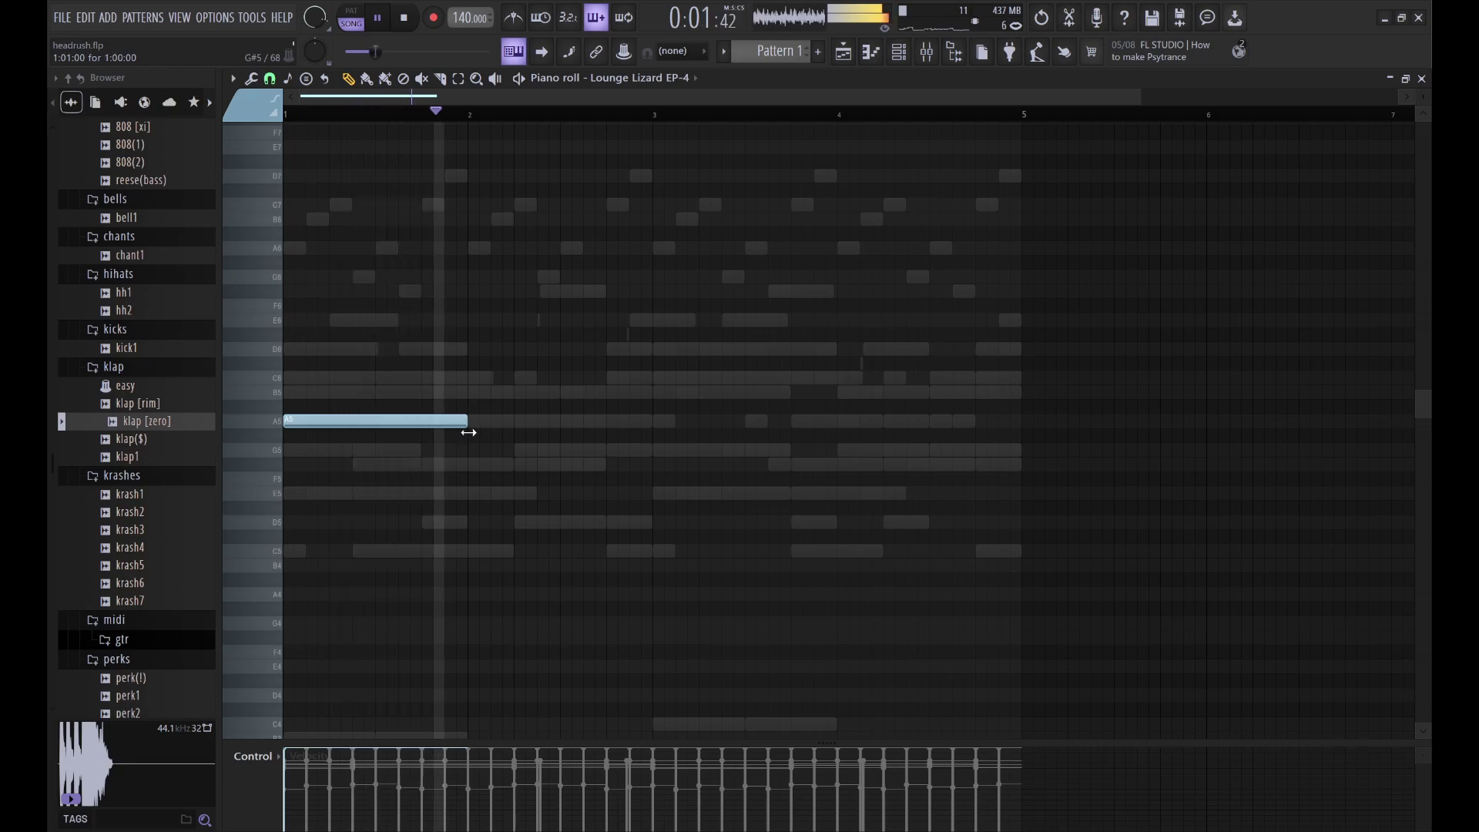
click(474, 394)
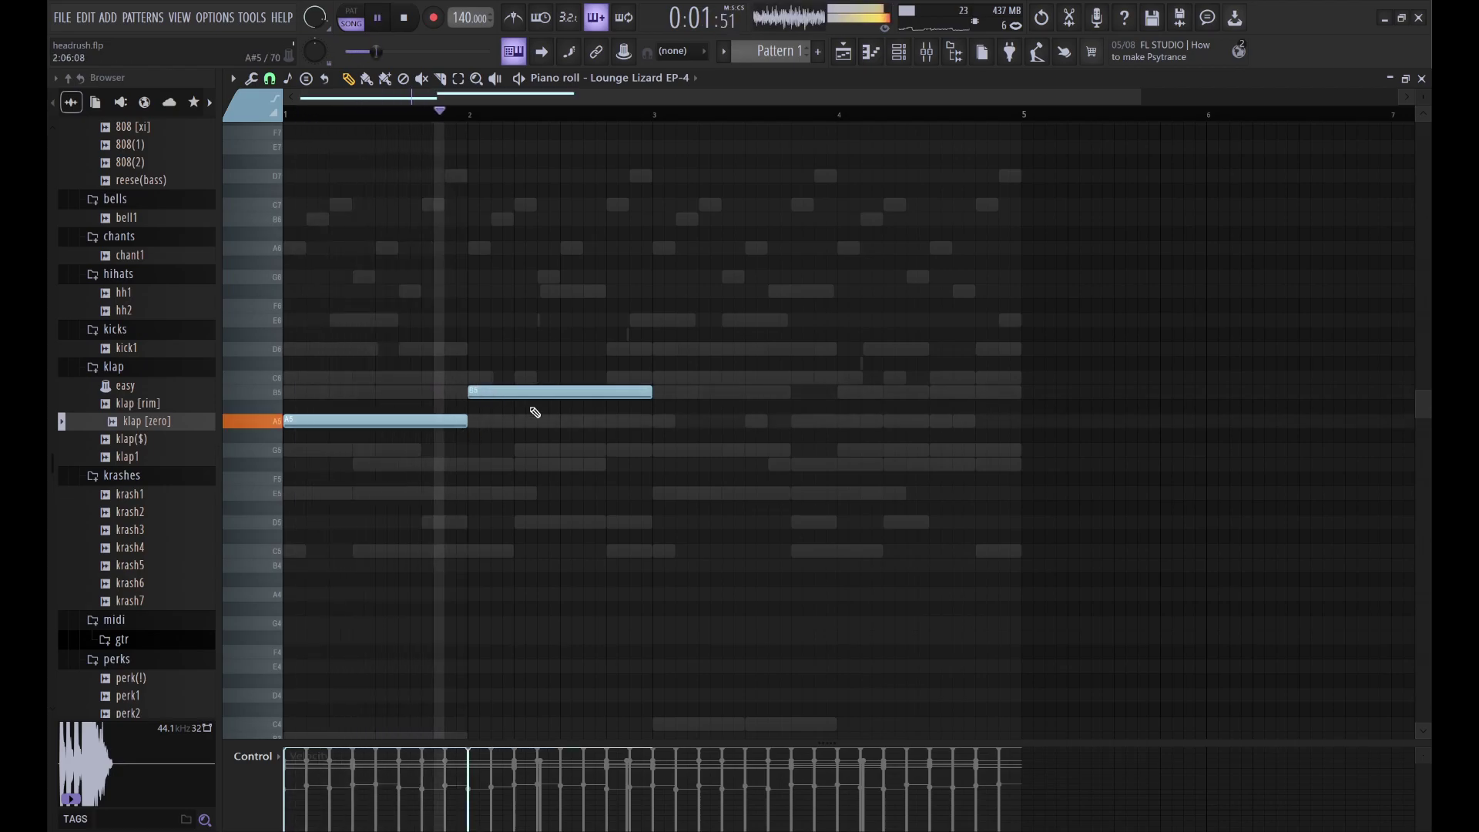
click(655, 377)
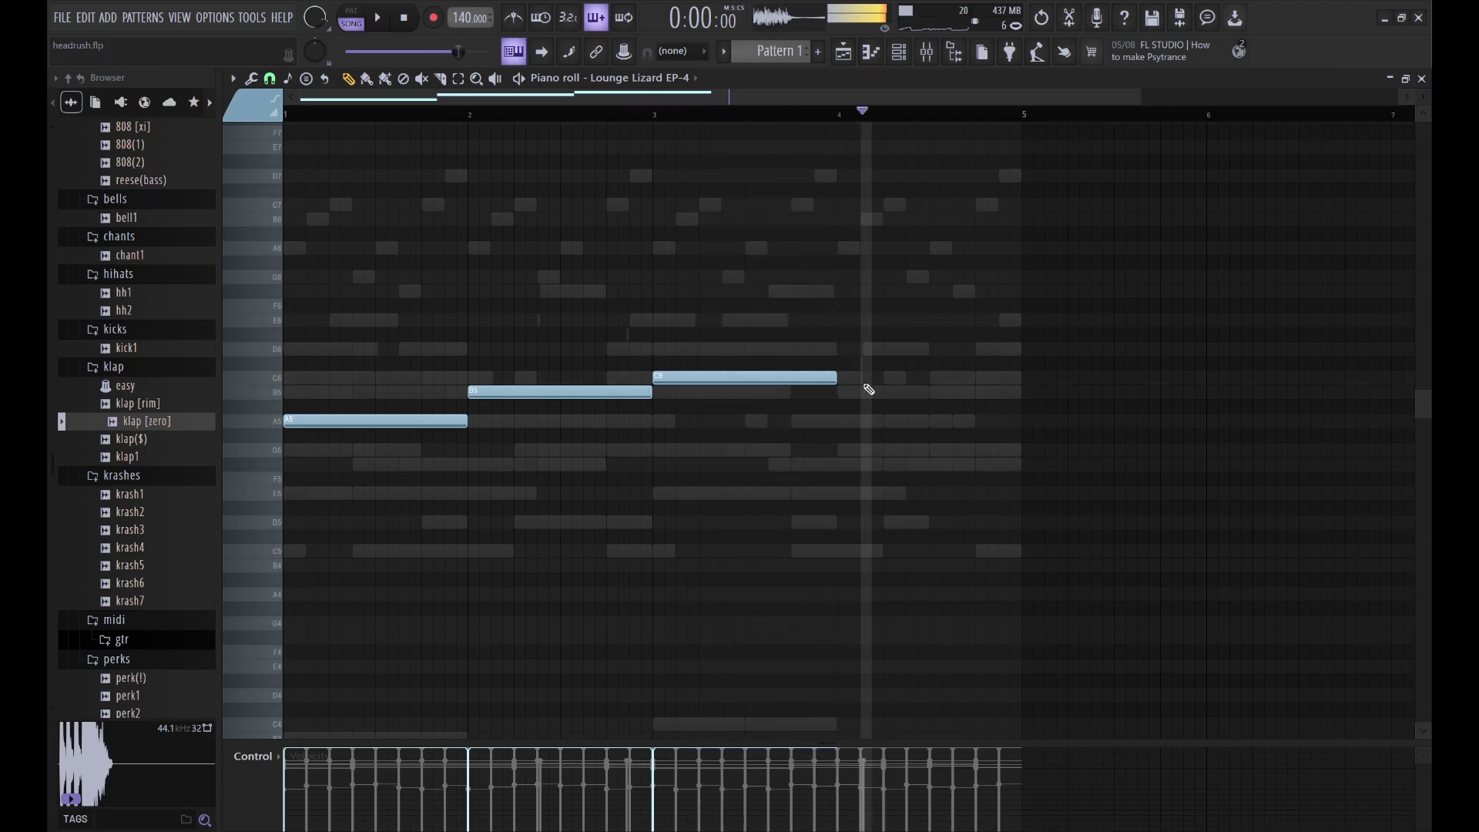
click(841, 454)
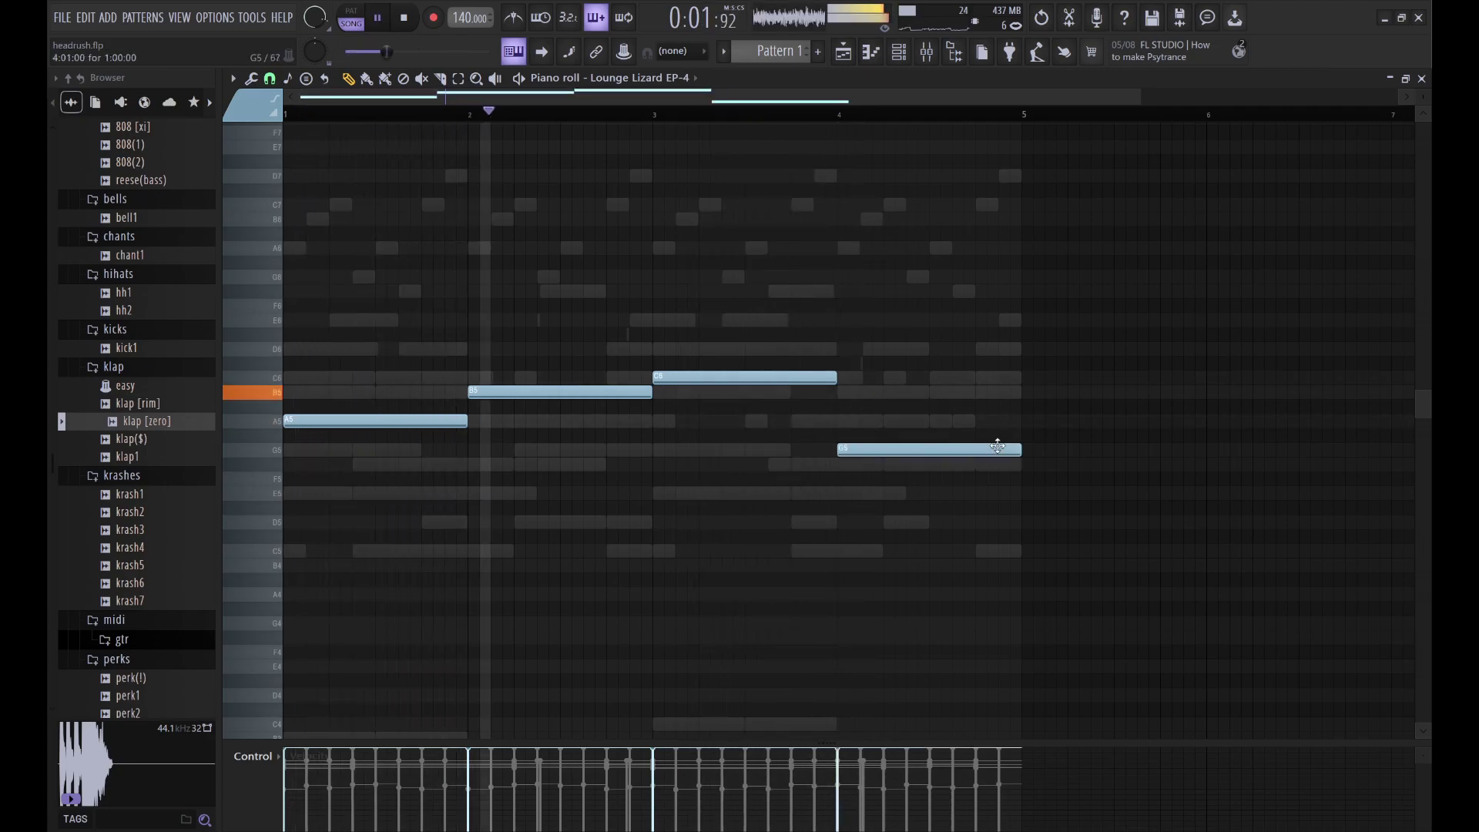
Step: Shorten the G5 note to 12 steps and fill the rest of bar 4 with a D6 note
drag(1017, 451, 976, 450)
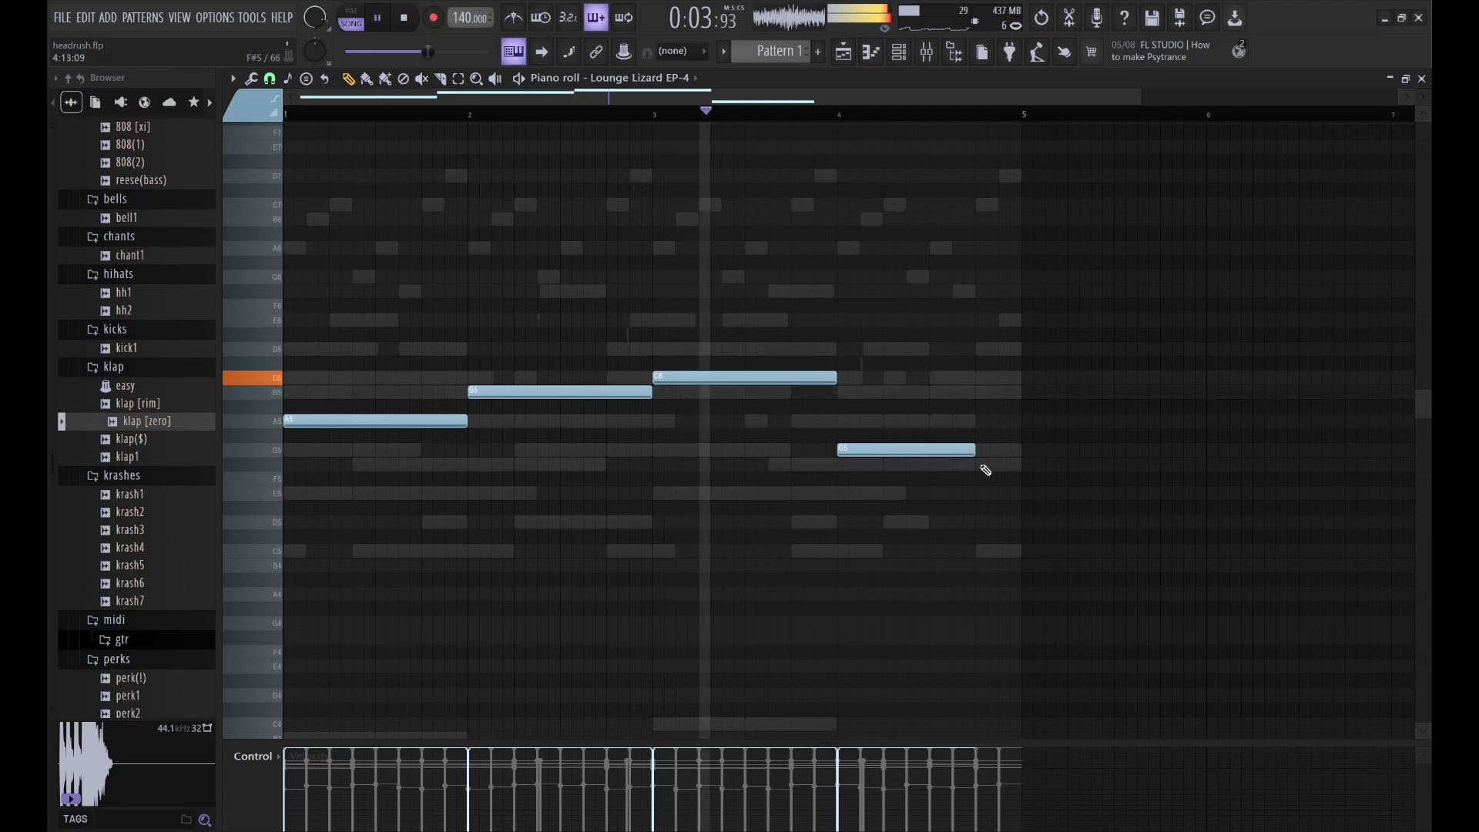
click(990, 351)
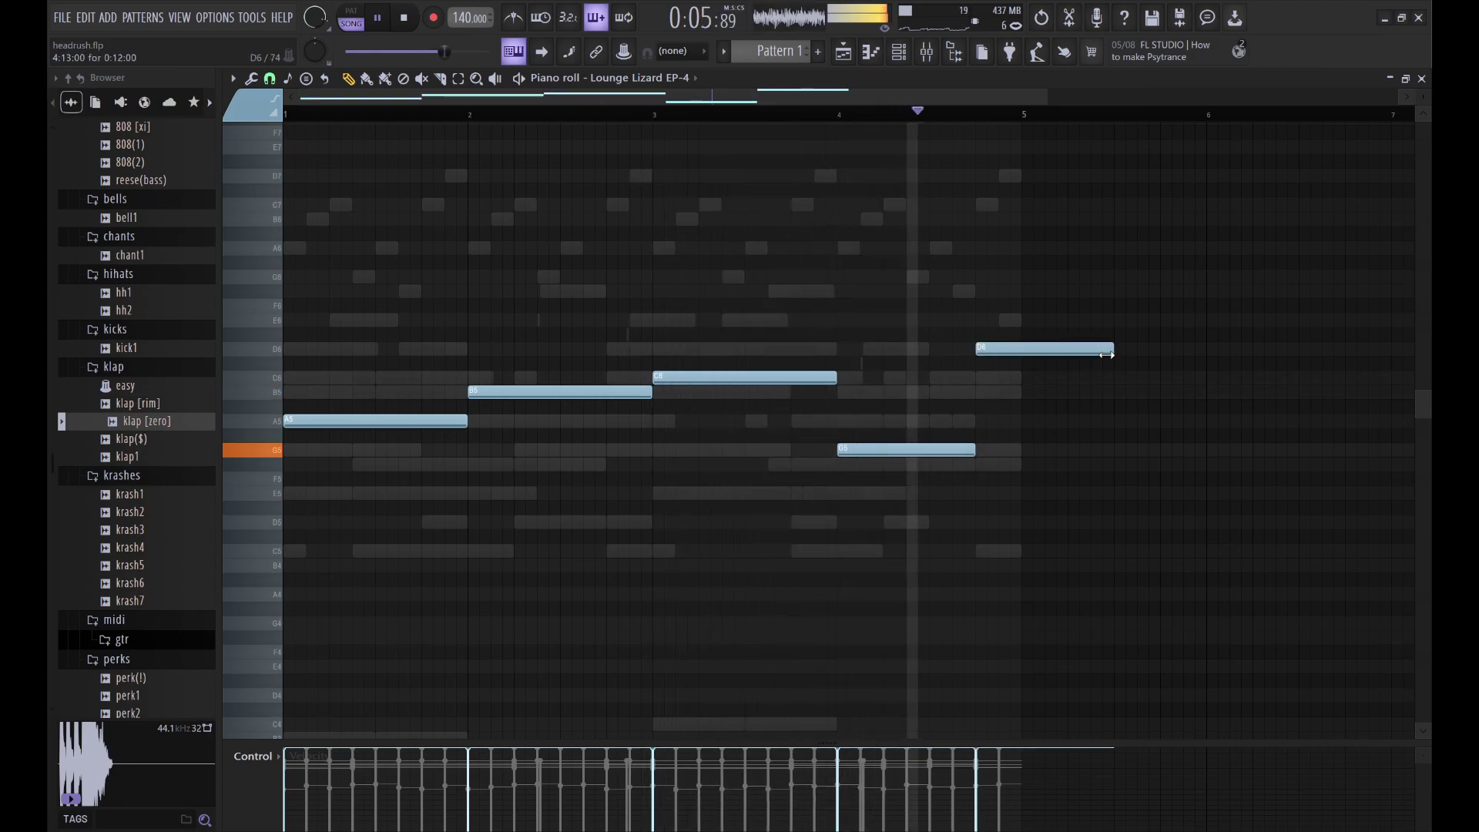
drag(1110, 349, 1018, 350)
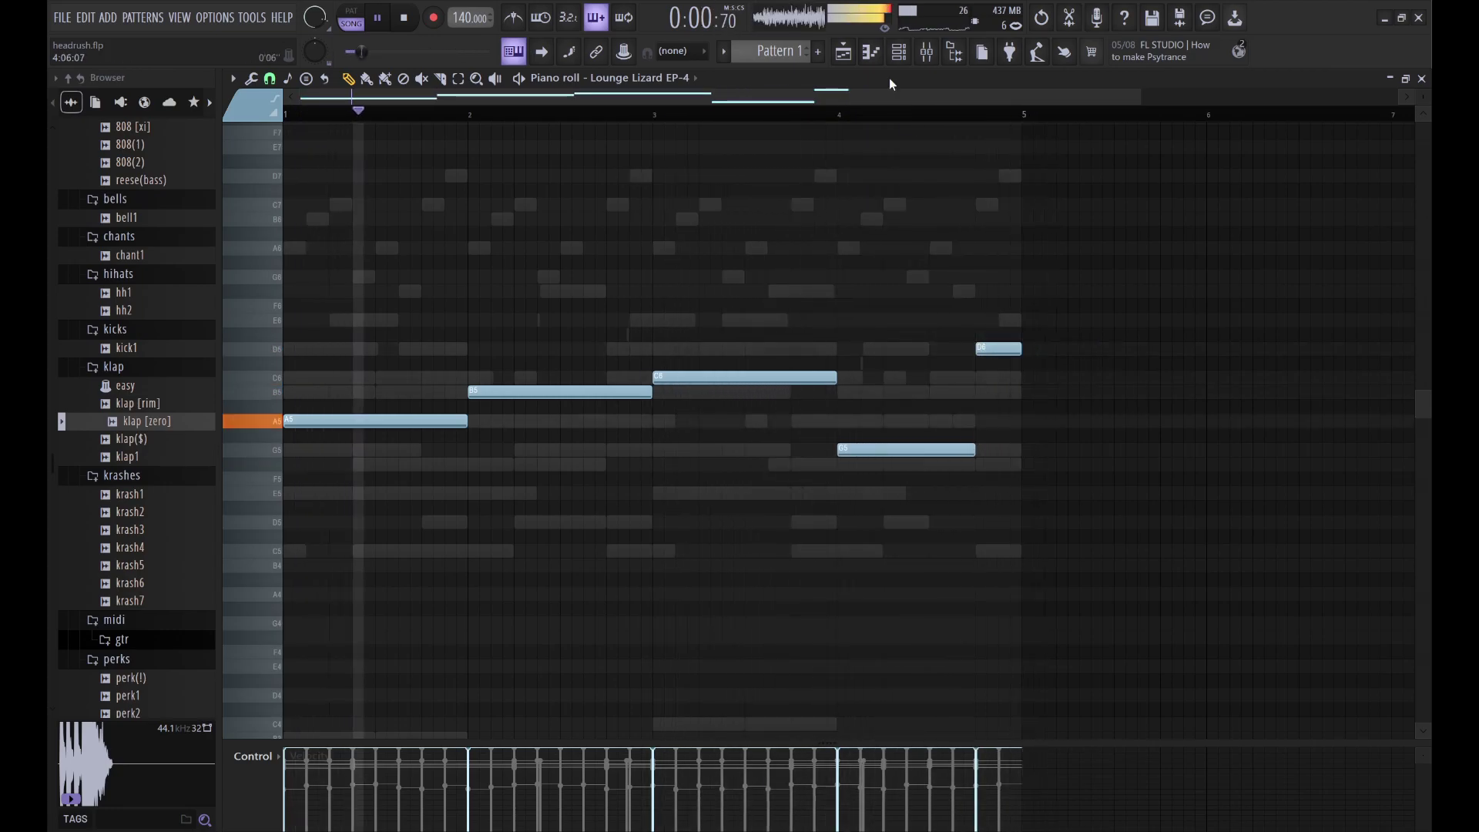
Step: Solo the Lounge Lizard EP-4 channel in the channel rack and play it back
key(F6)
key(space)
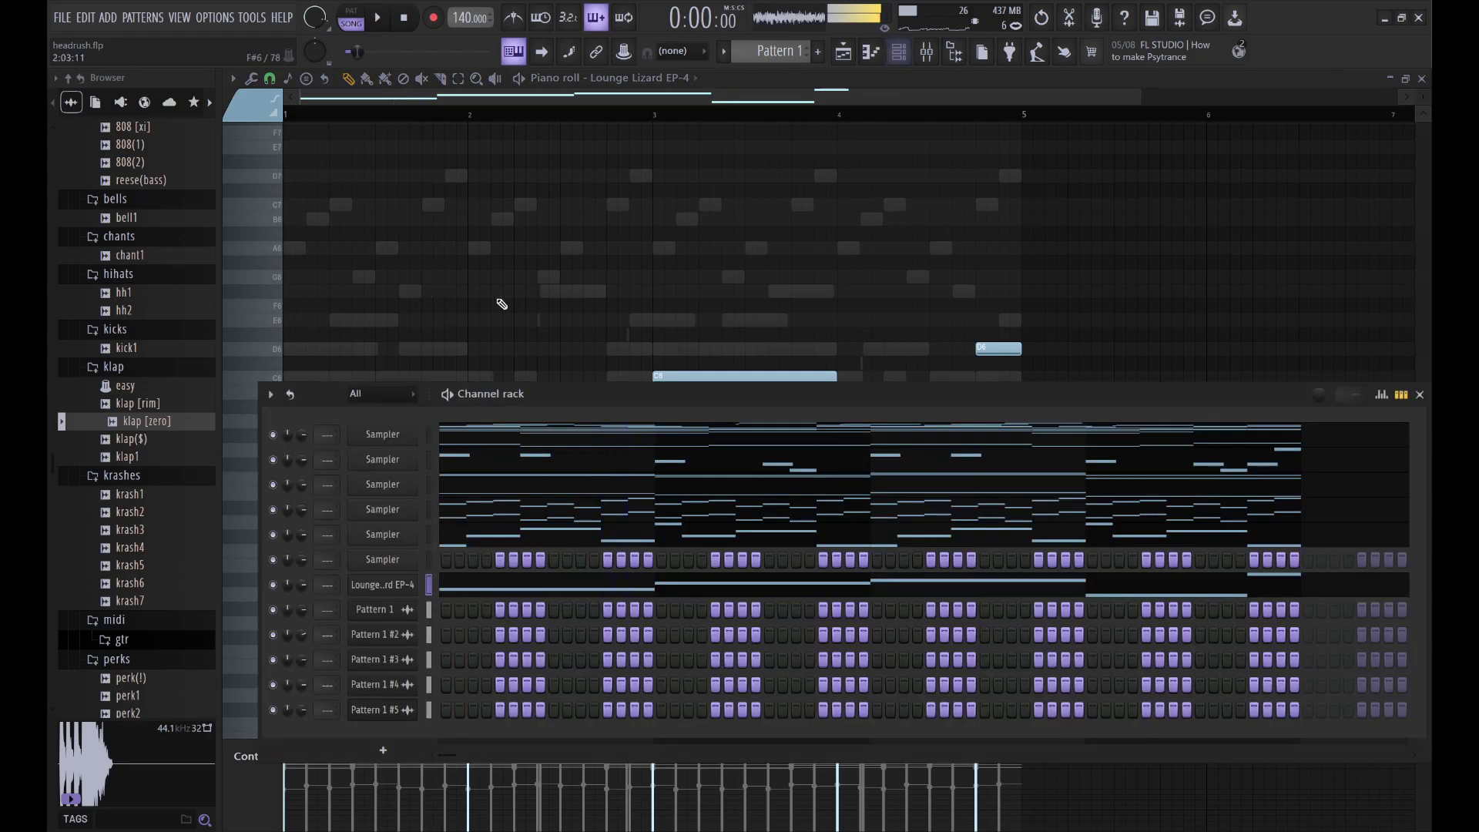
right_click(272, 585)
key(space)
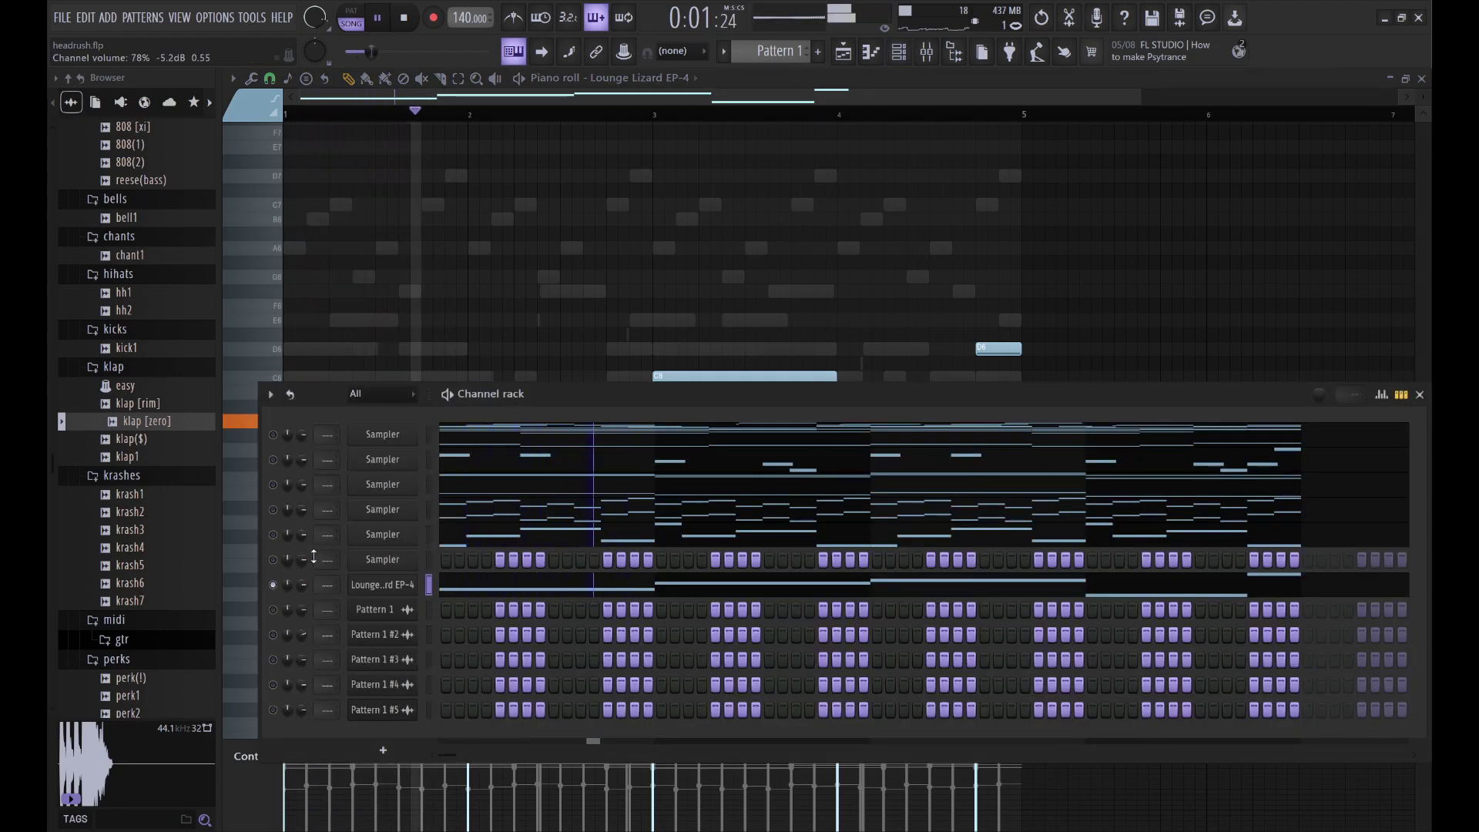
Step: Transpose all the Lounge Lizard EP-4 notes up one octave
key(F6)
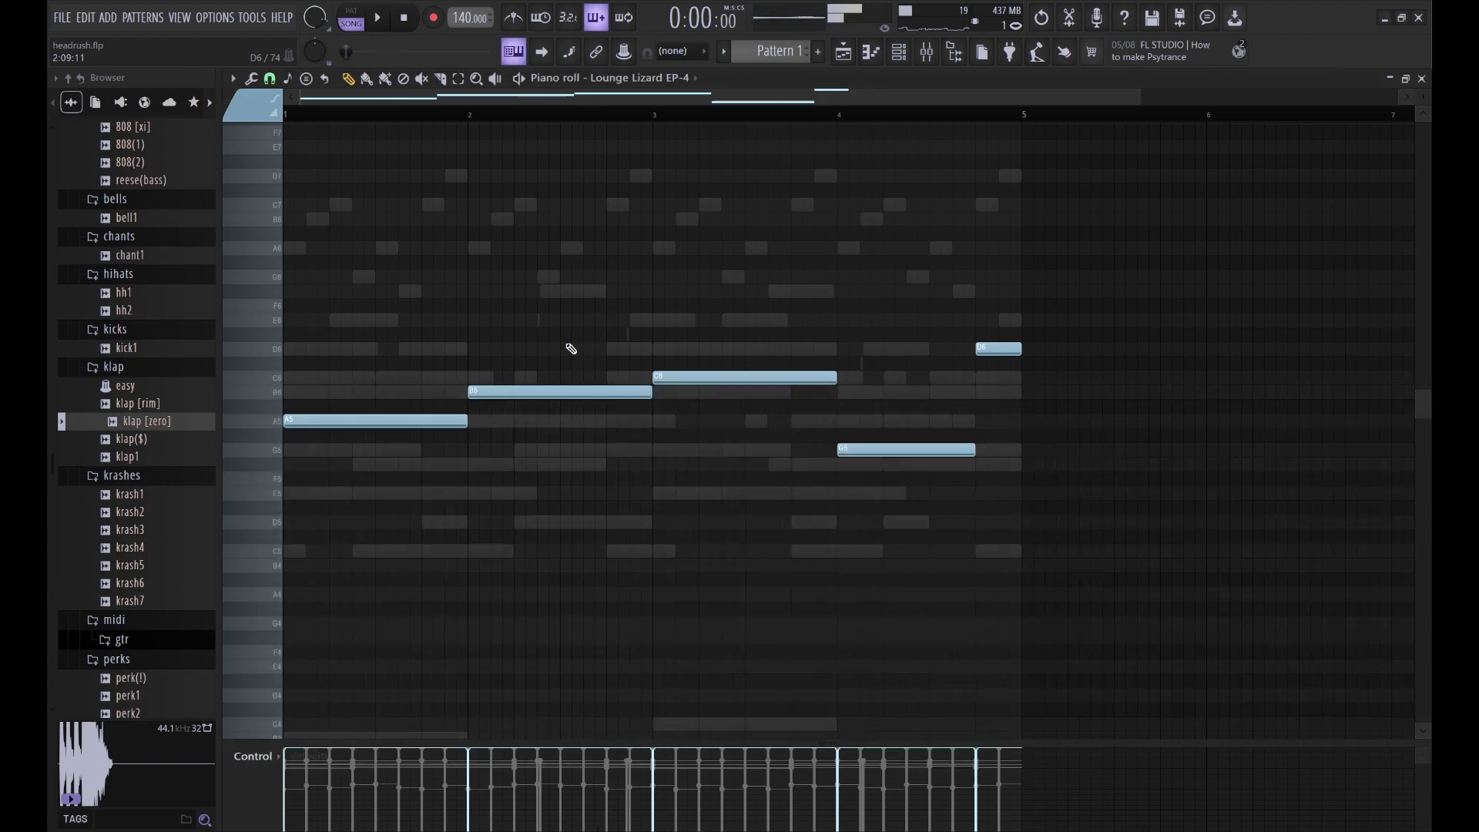
key(ctrl+Up)
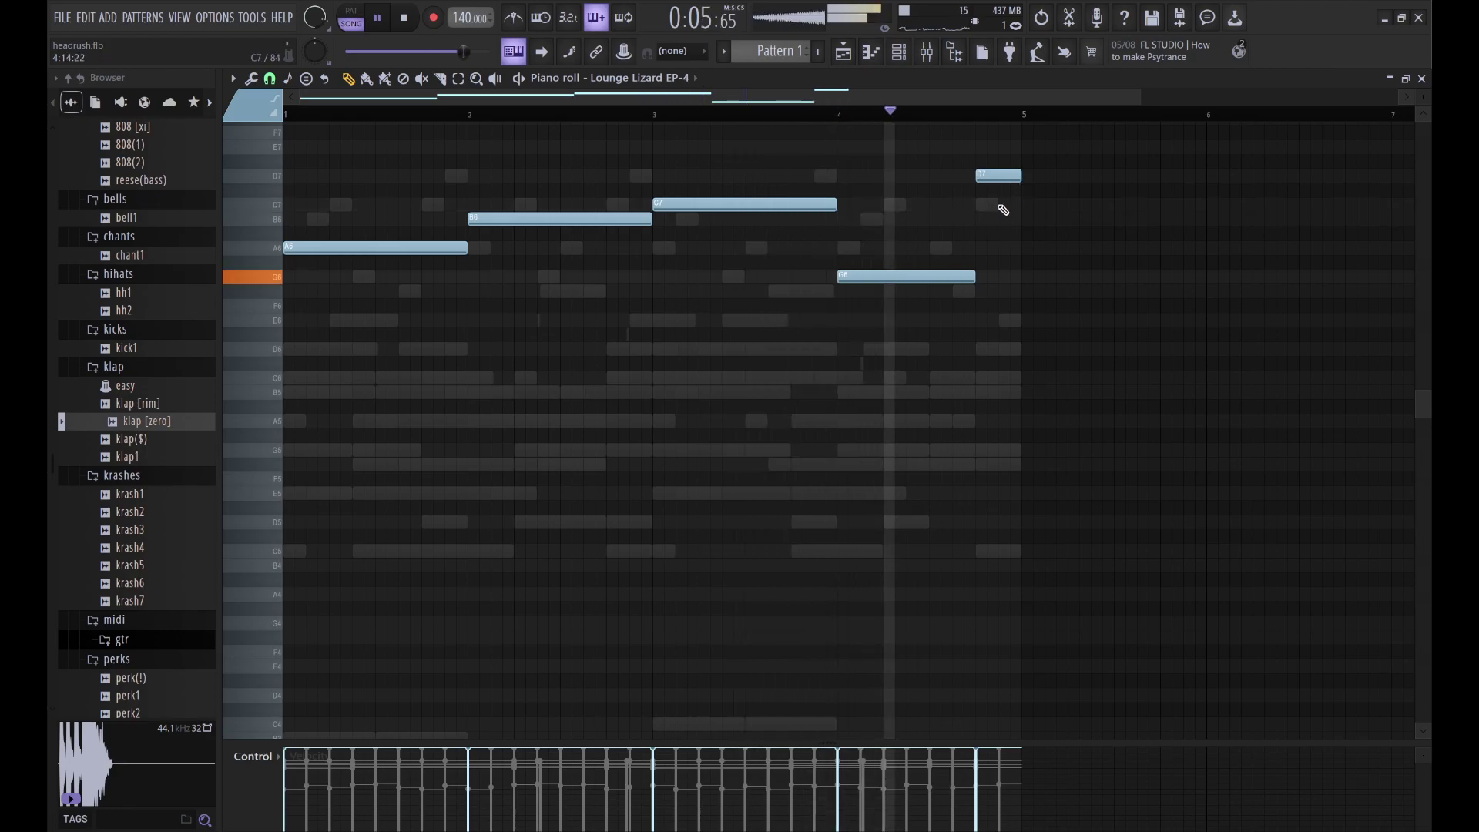
click(911, 53)
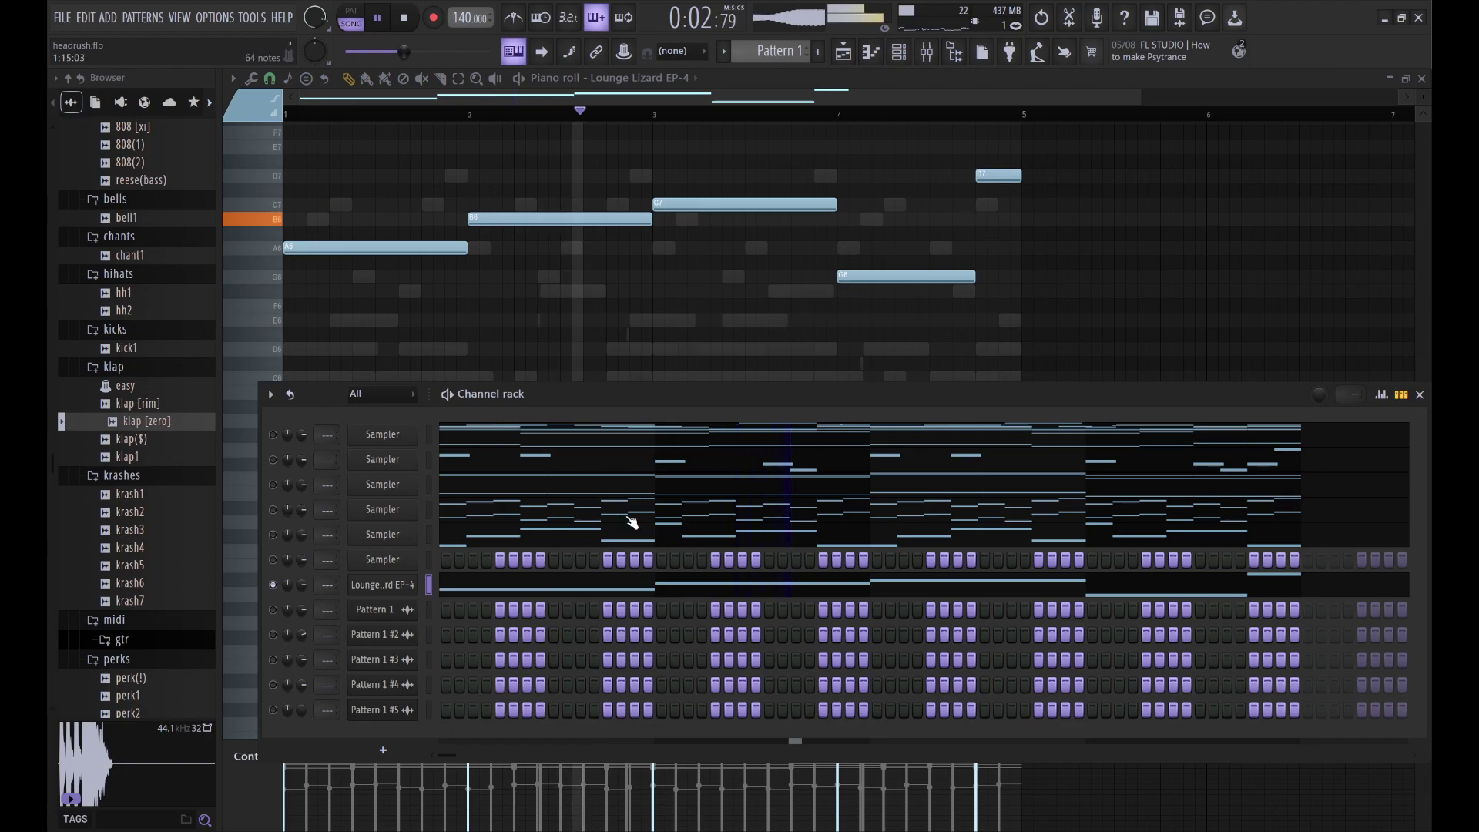
Step: Try the final note in bar 4 one octave lower and raise it back
drag(1054, 194, 1001, 158)
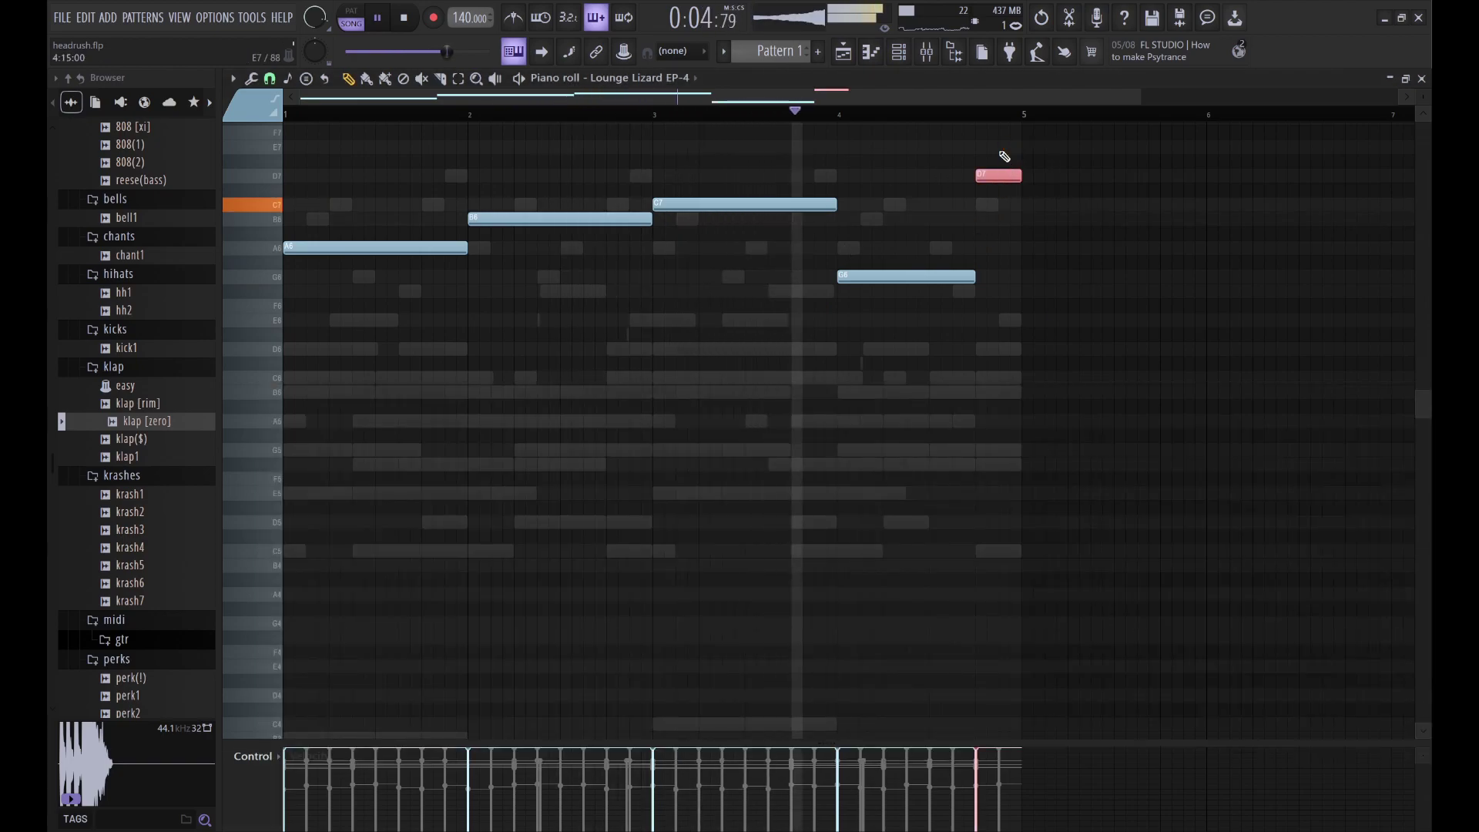
key(ctrl+Down)
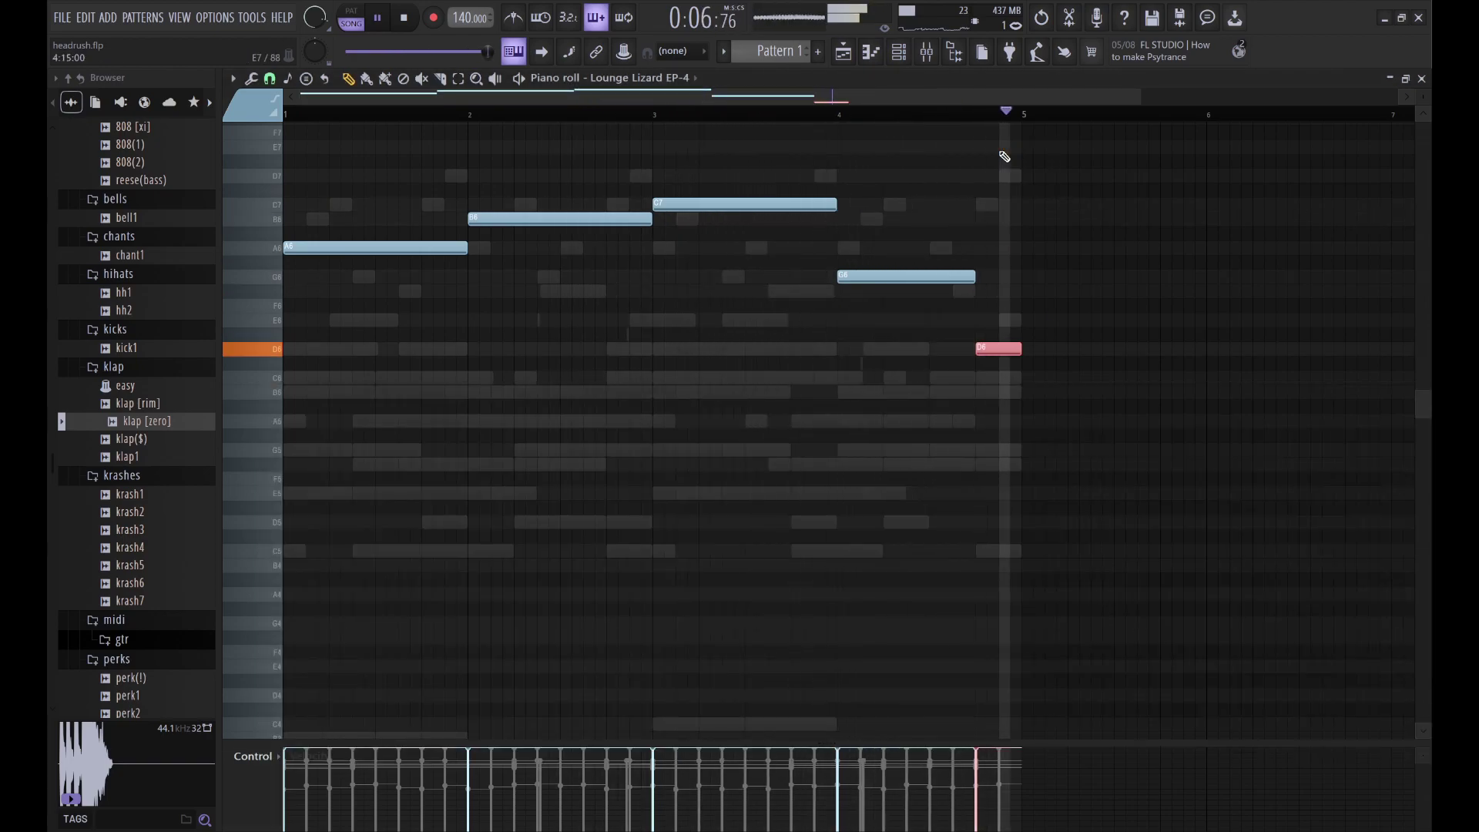
key(ctrl+Up)
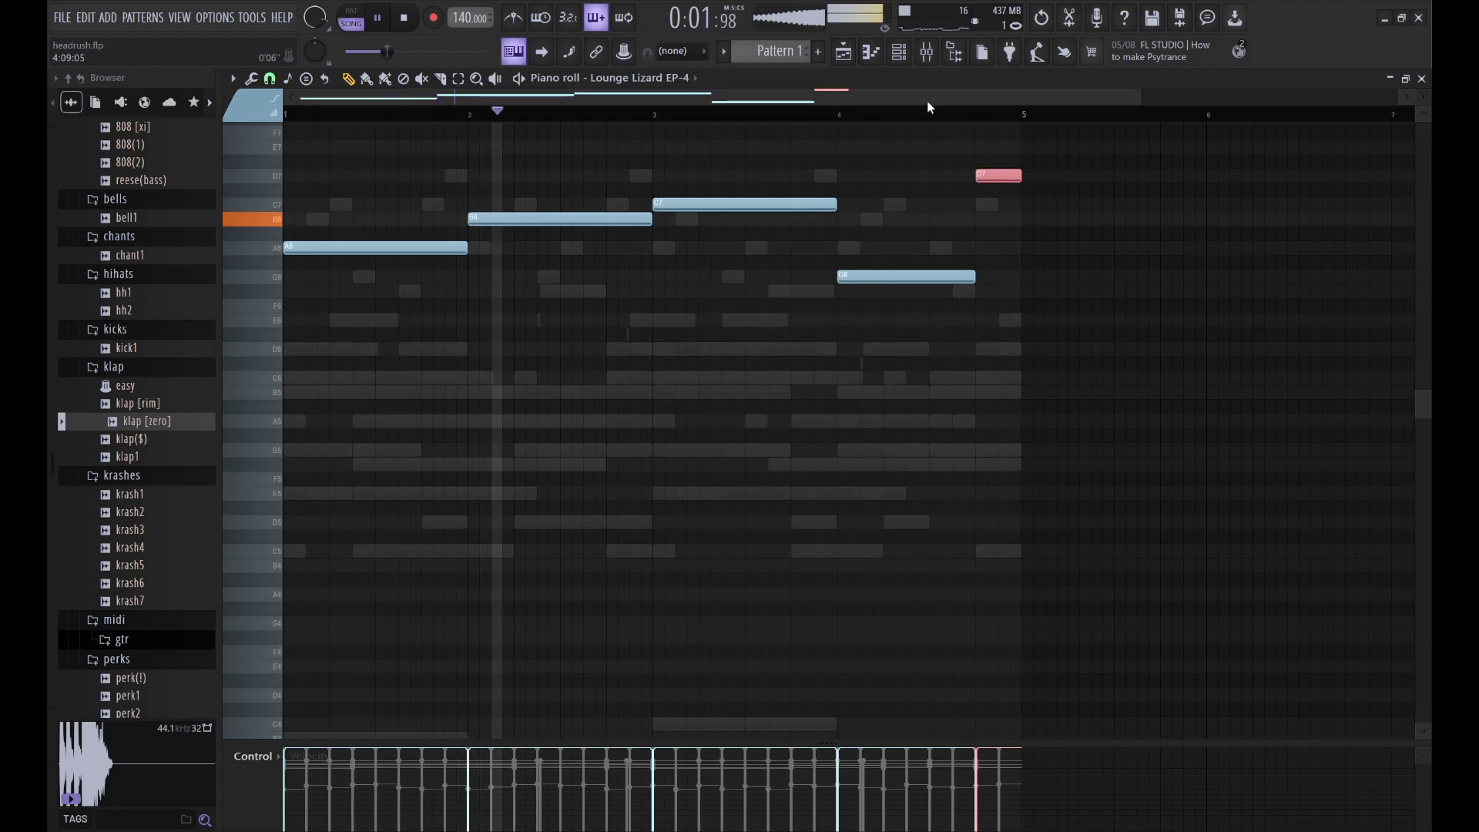
Step: Copy the Lounge Lizard EP-4 notes into the Sampler channel directly above it in the channel rack
click(901, 60)
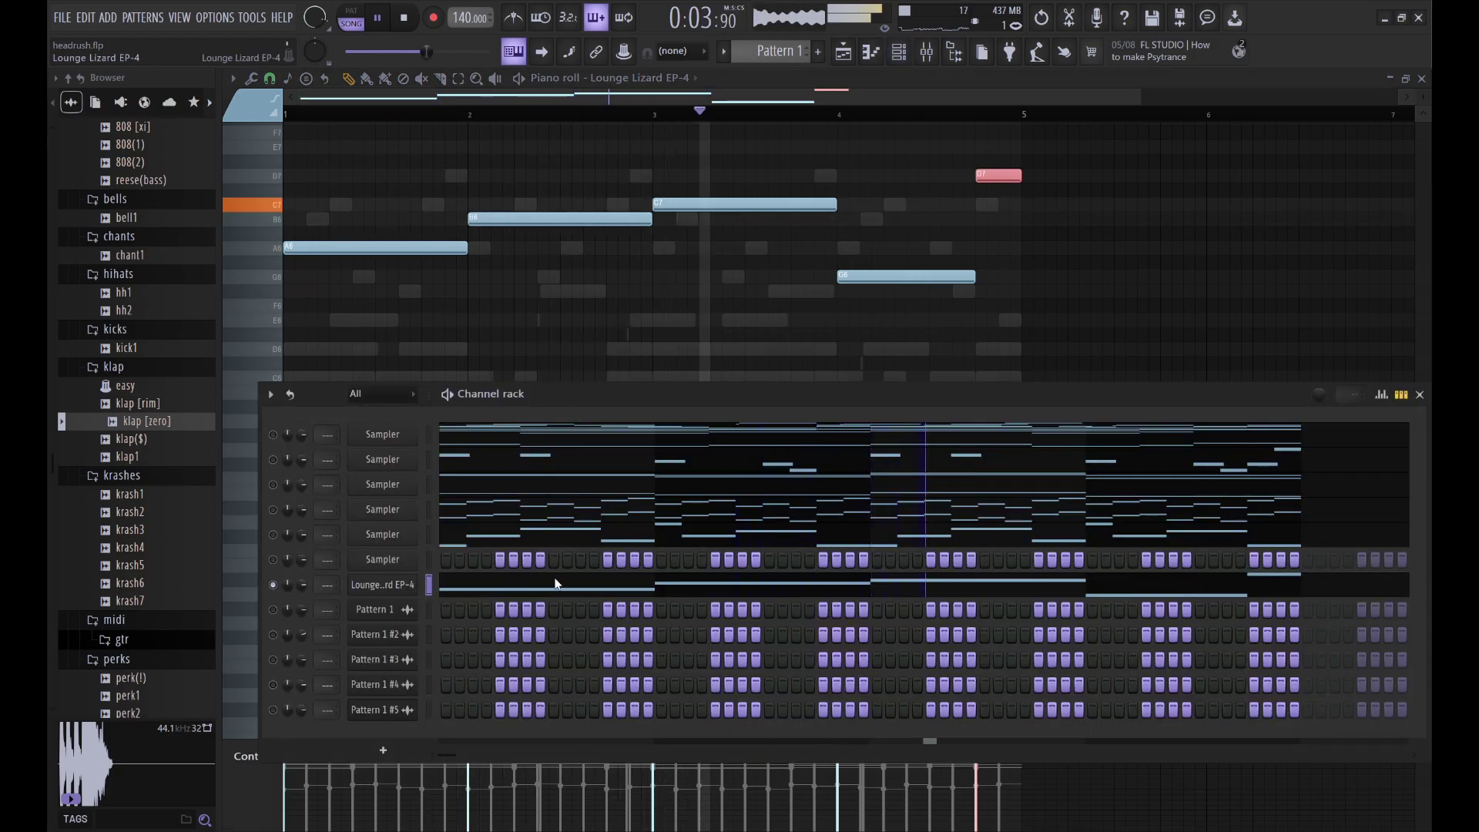
key(ctrl+c)
click(427, 560)
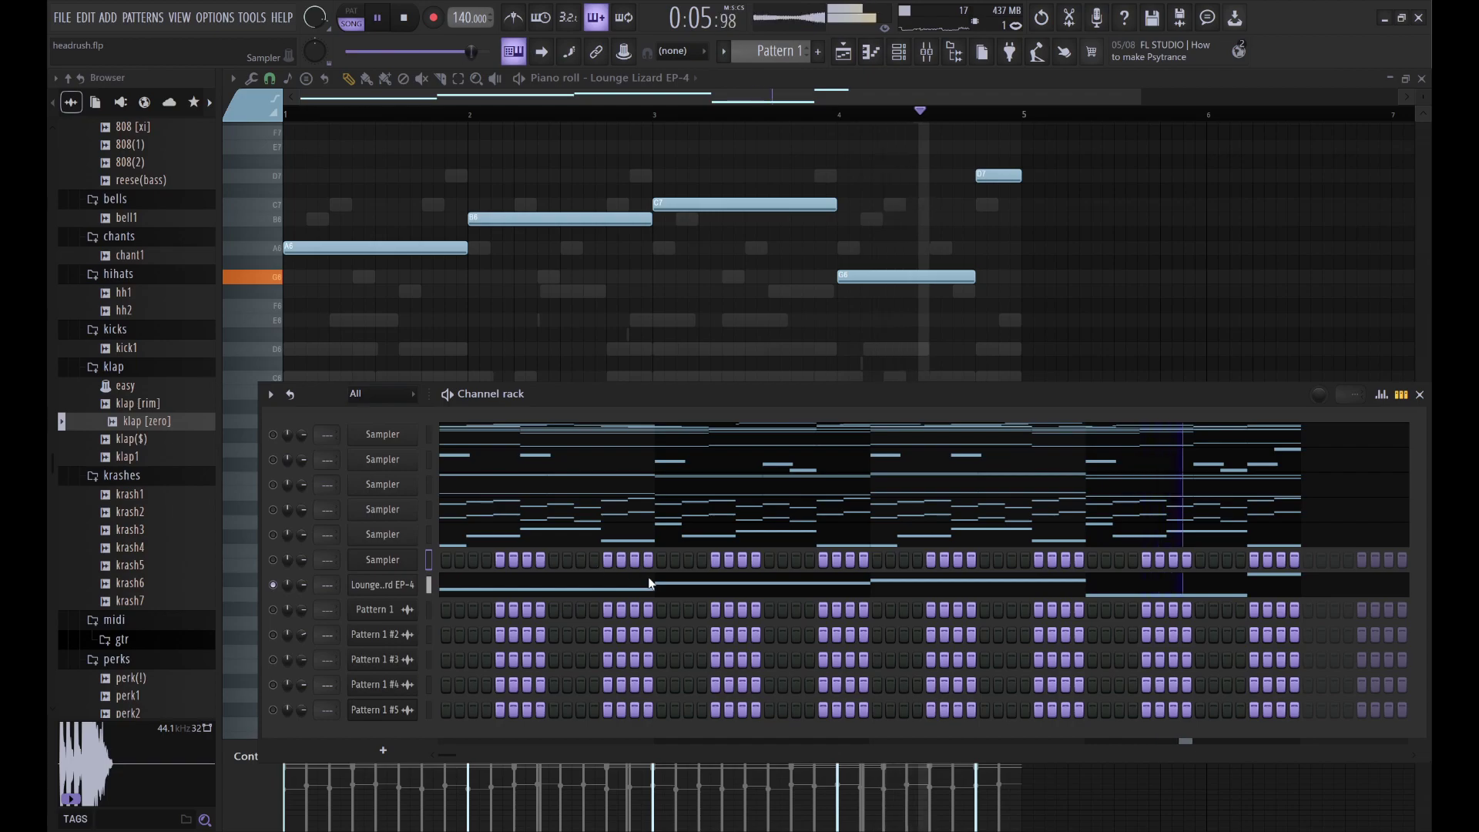
key(ctrl+v)
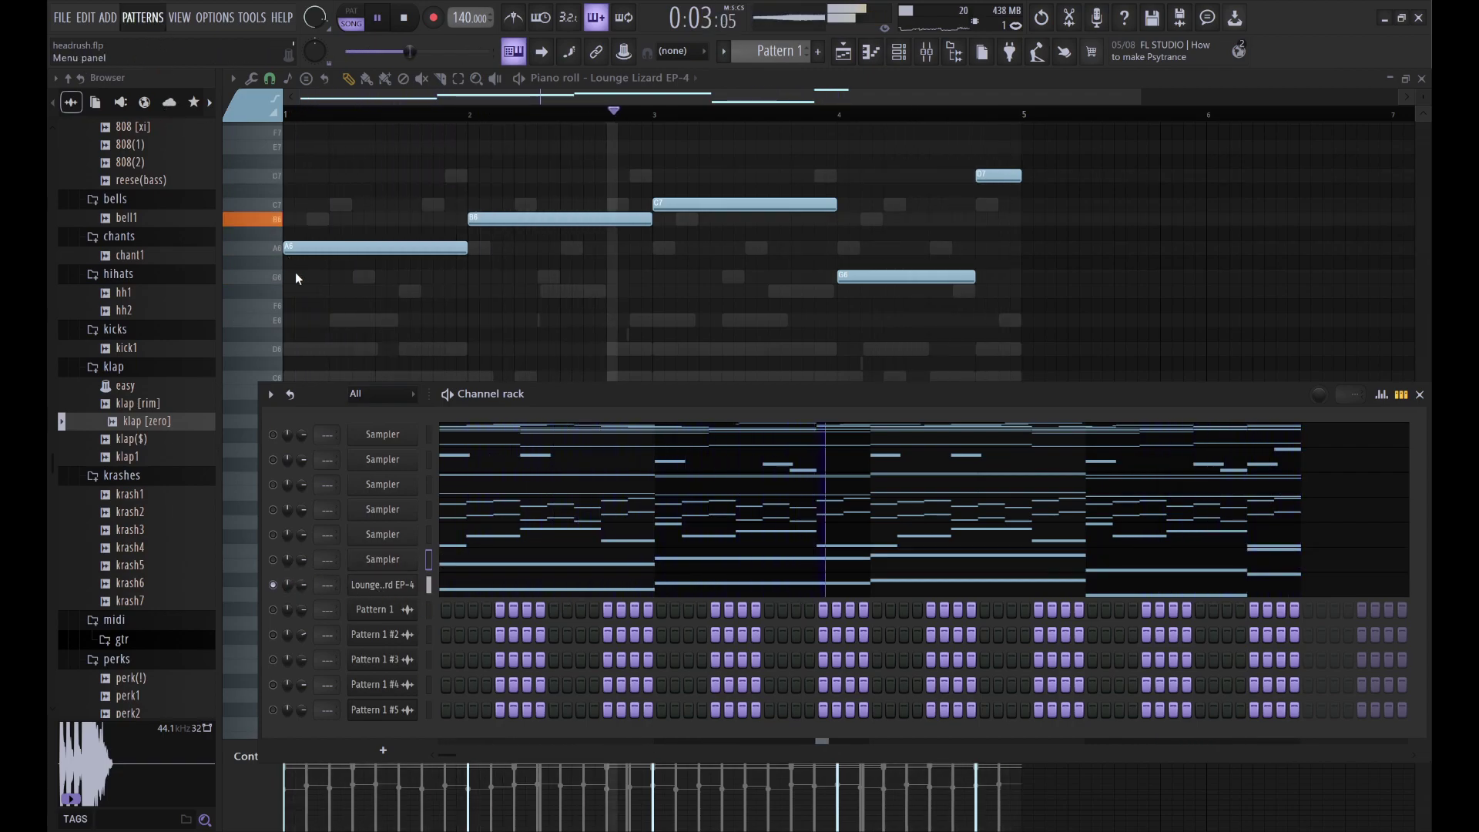
key(space)
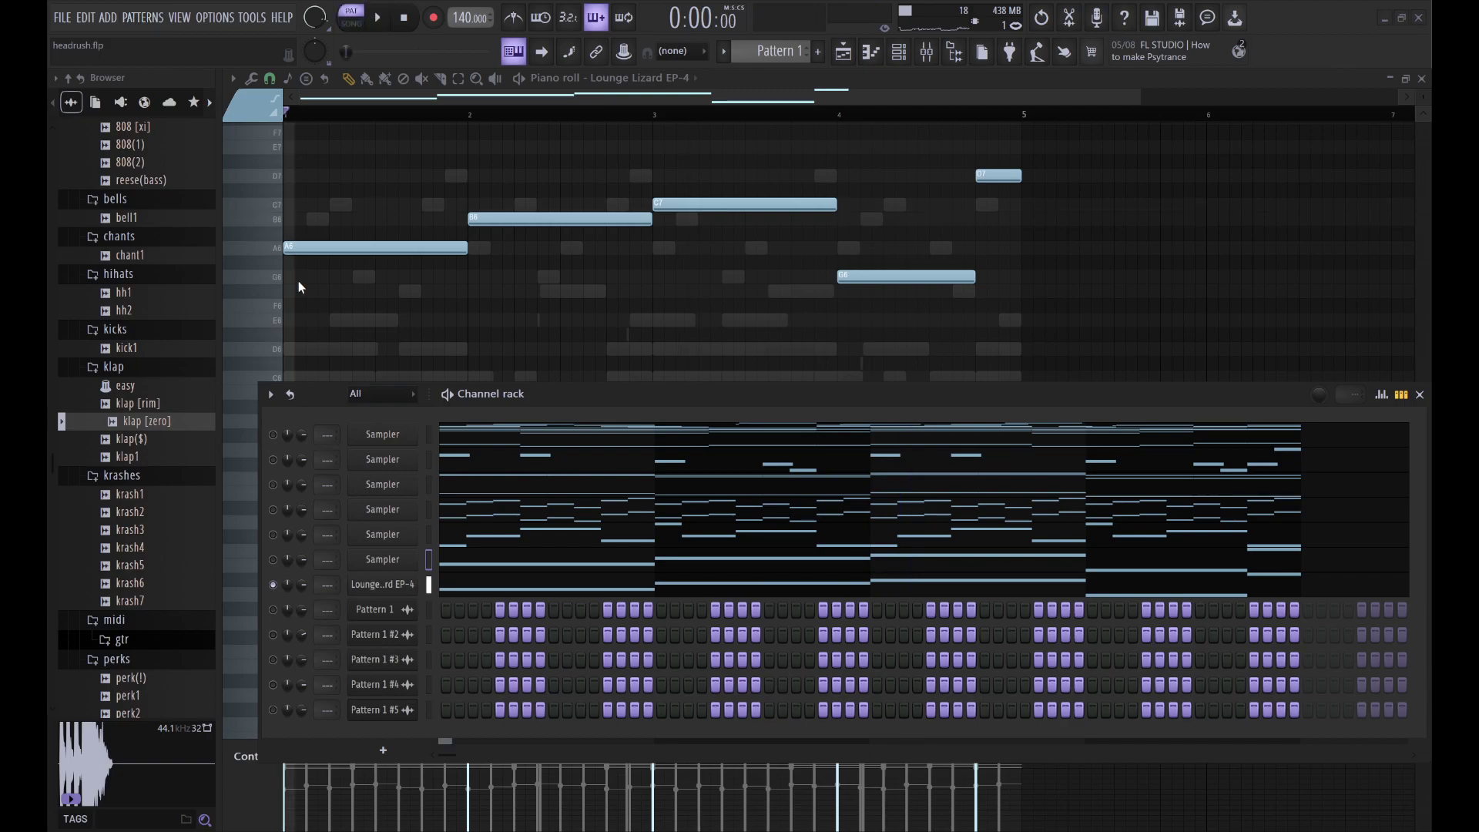
Step: Render the Lounge Lizard EP-4 part to an audio clip and unmute all channels in the channel rack
key(ctrl+alt+c)
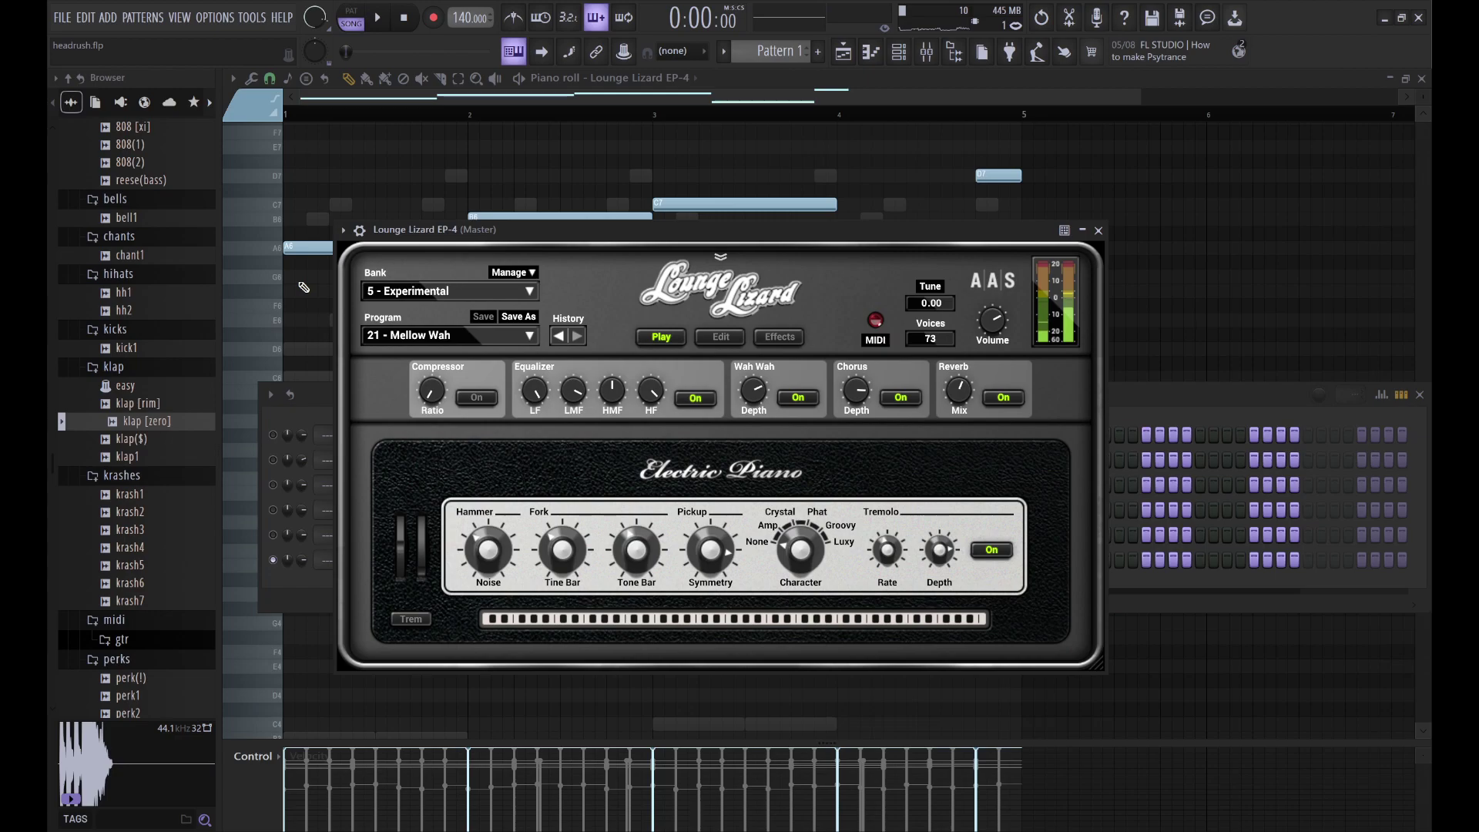
click(1152, 398)
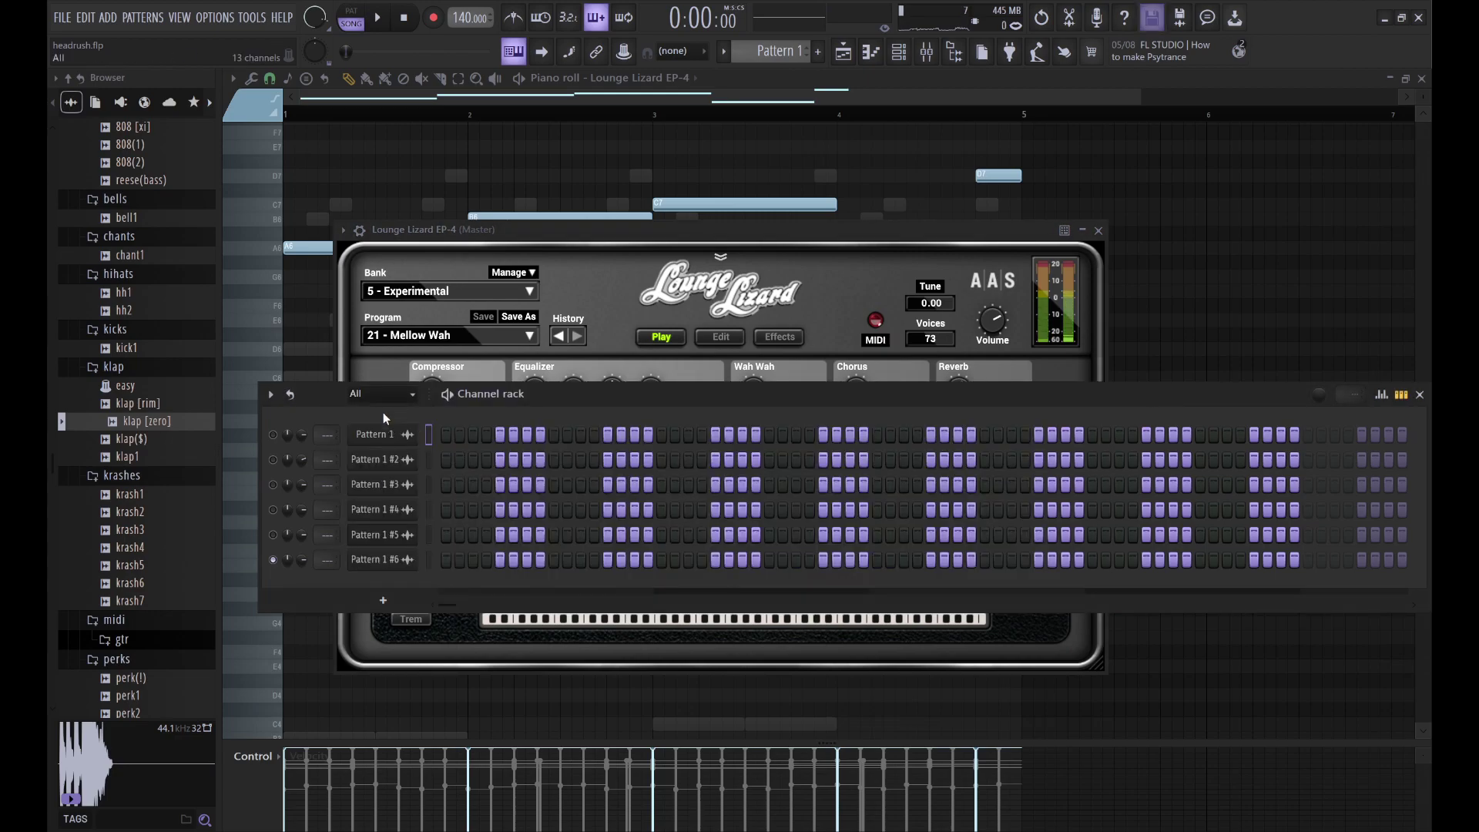
click(382, 413)
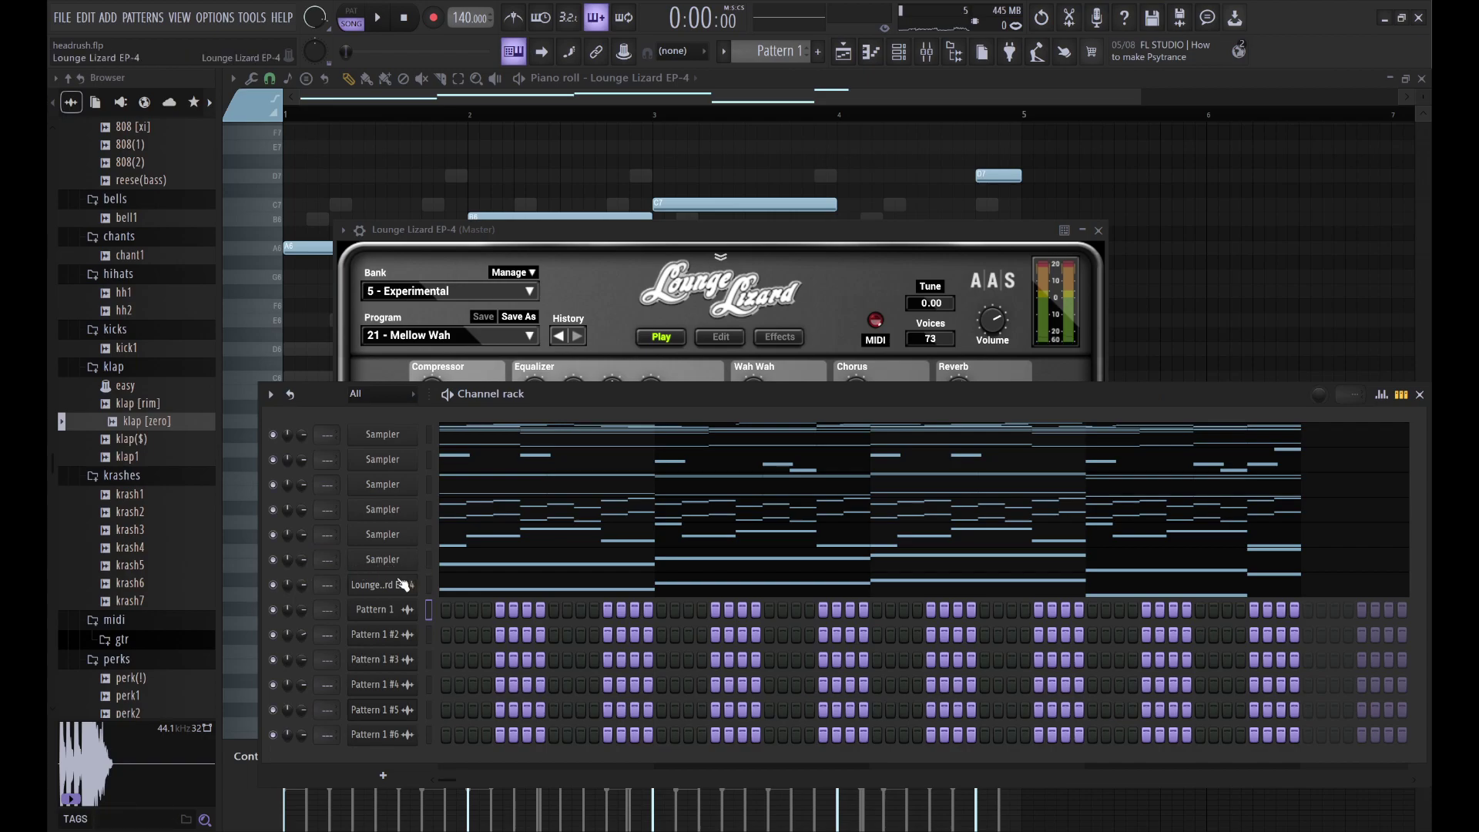
Step: Place the Pattern 1 #6 audio clip on Track 6 at bar 1 of the playlist and check its sample settings
click(844, 54)
drag(383, 271, 462, 376)
double_click(534, 372)
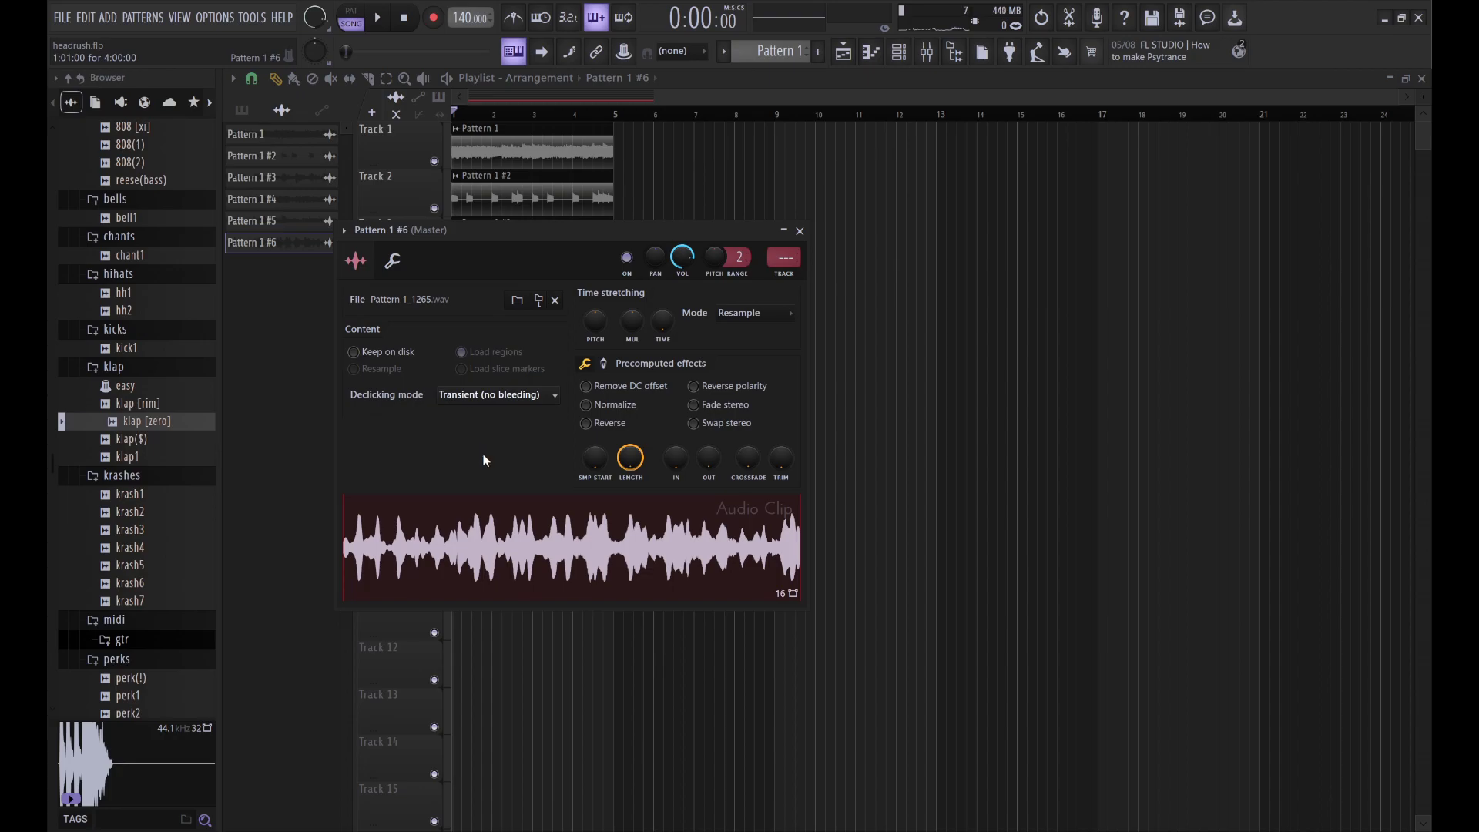
key(Escape)
Step: Assign the six Pattern 1 audio channels to mixer inserts 1 to 6 and route those inserts to Insert 7
click(903, 54)
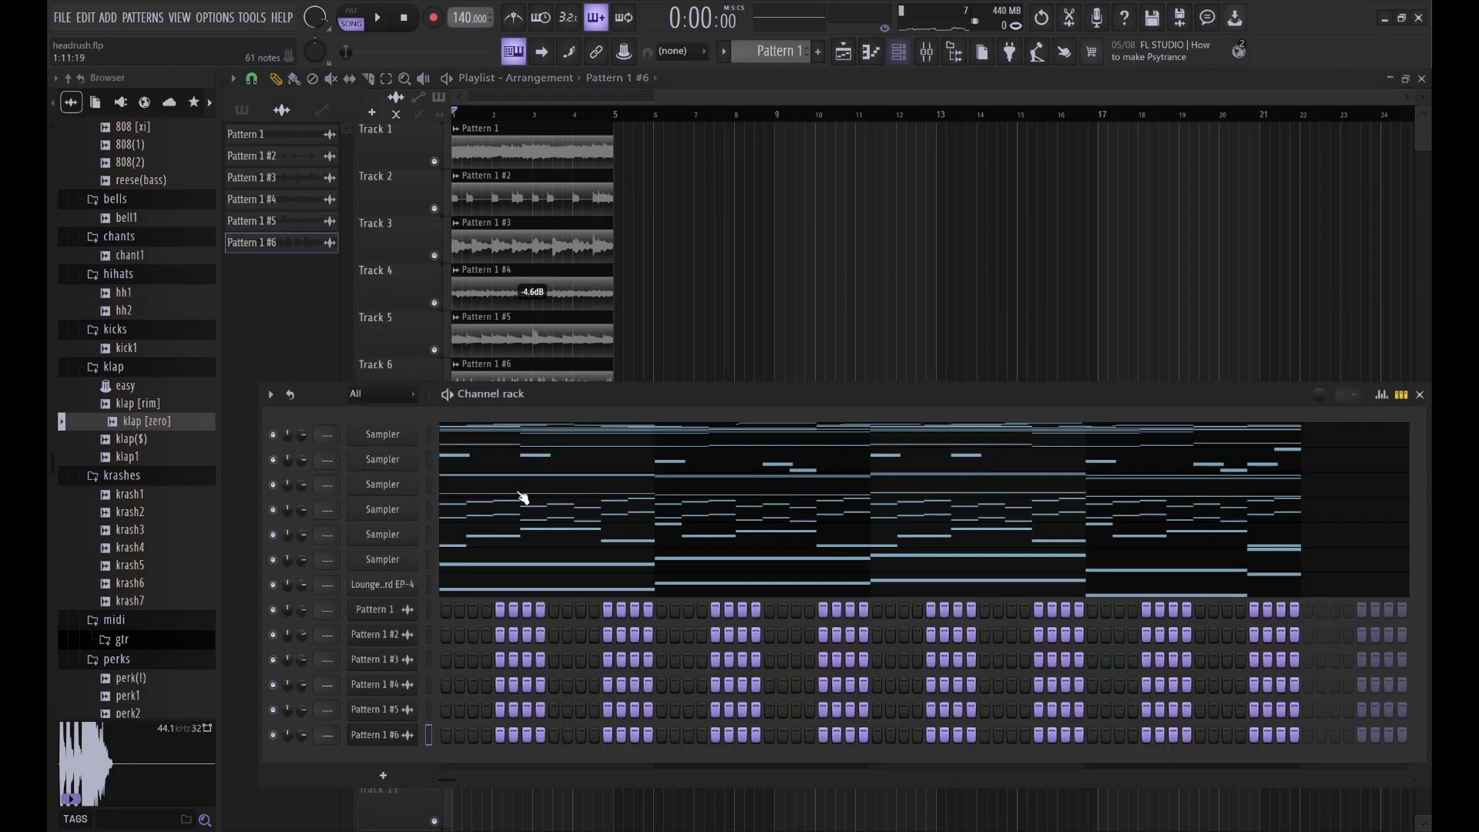
click(424, 609)
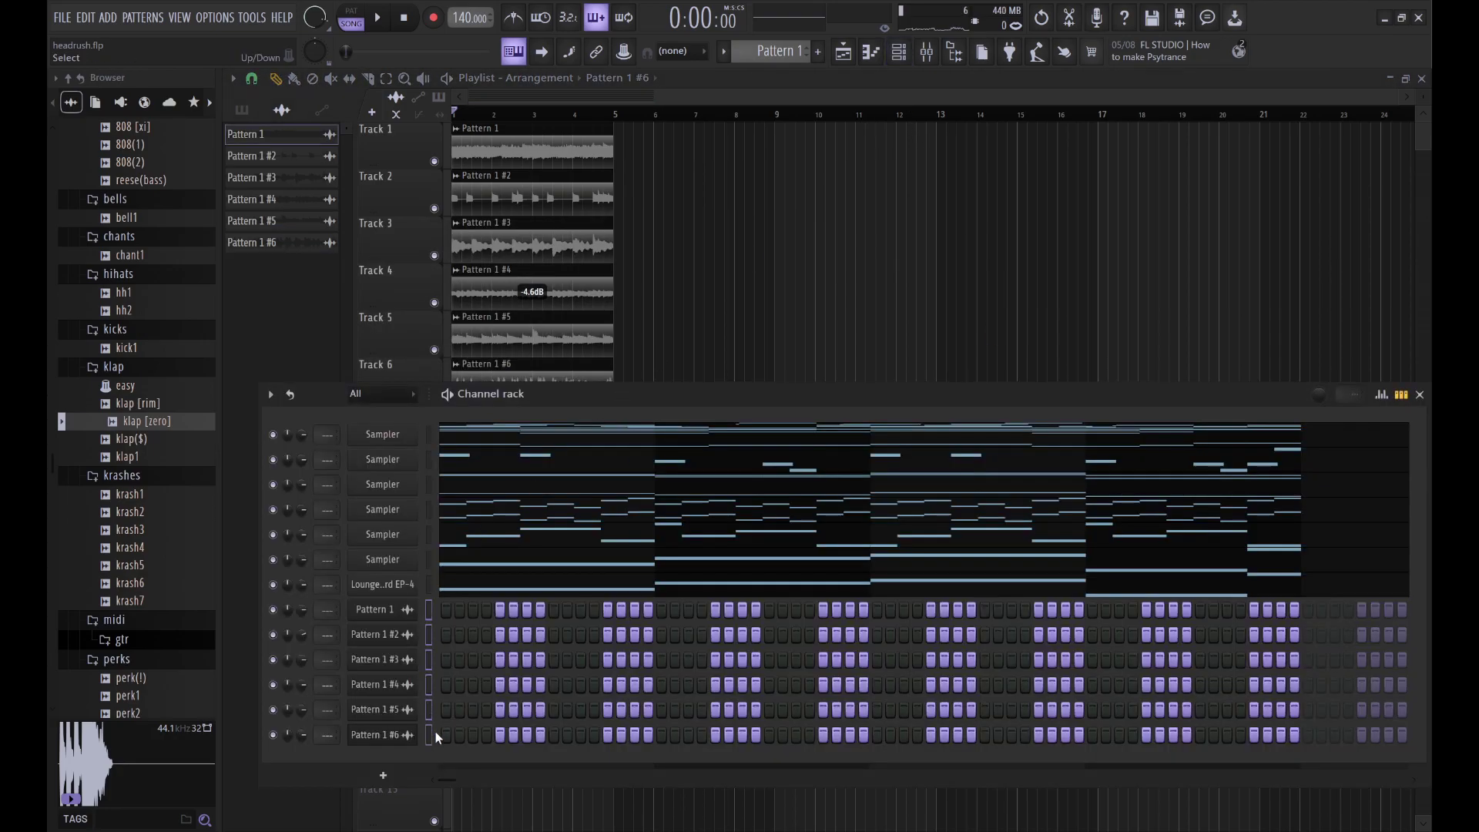
click(933, 65)
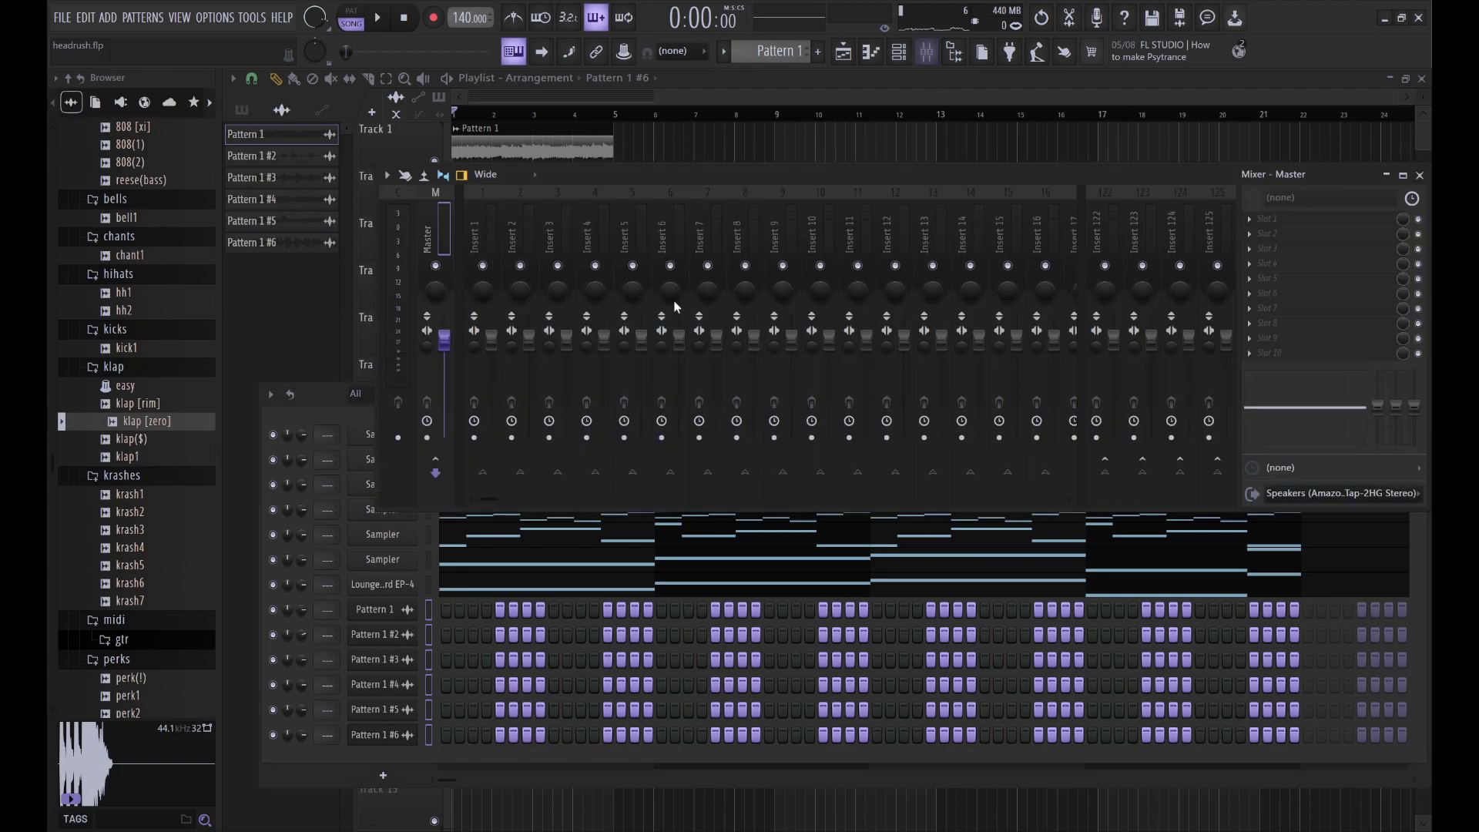
click(479, 221)
key(ctrl+l)
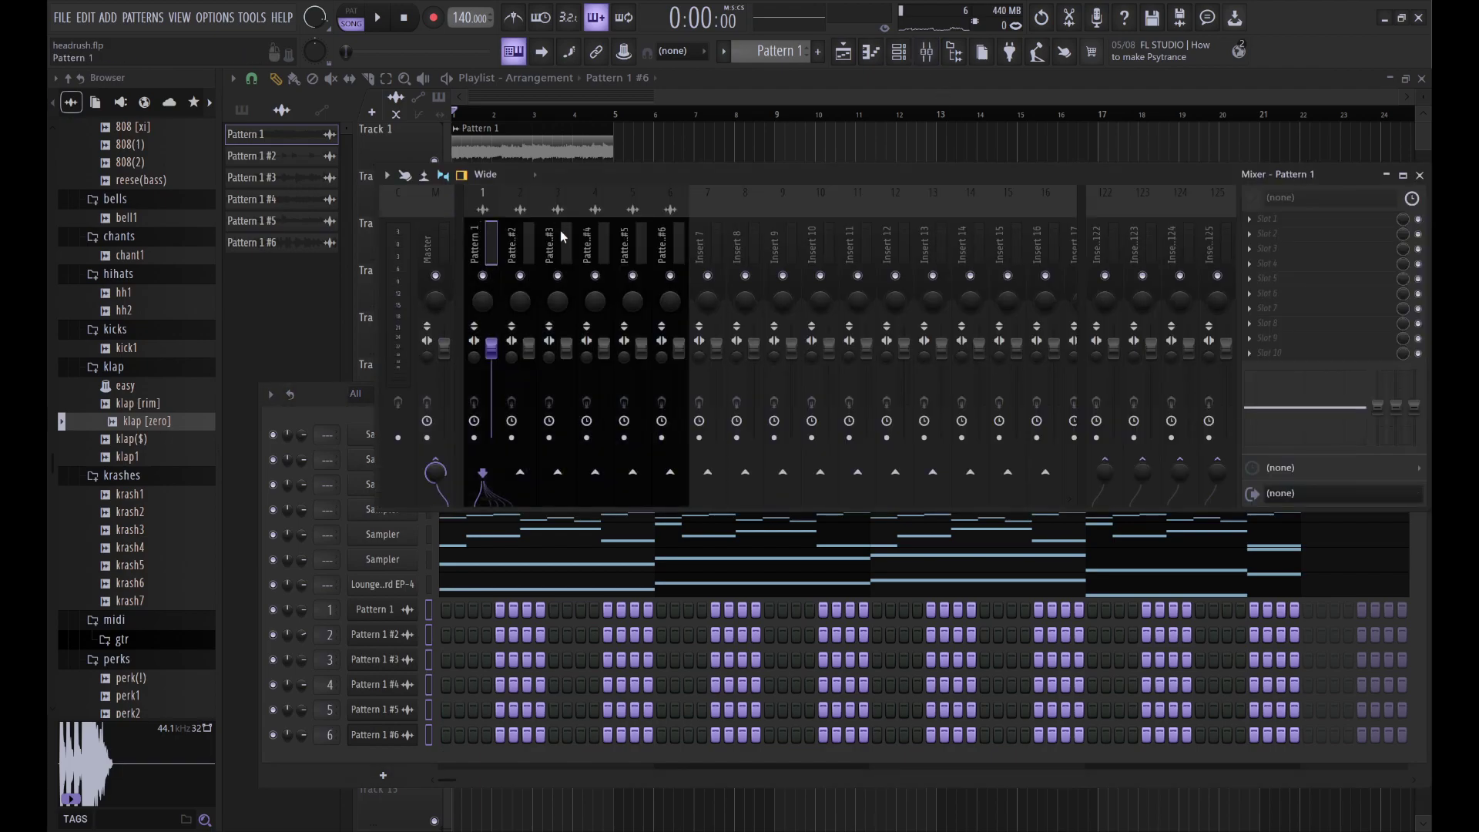
drag(657, 221, 528, 225)
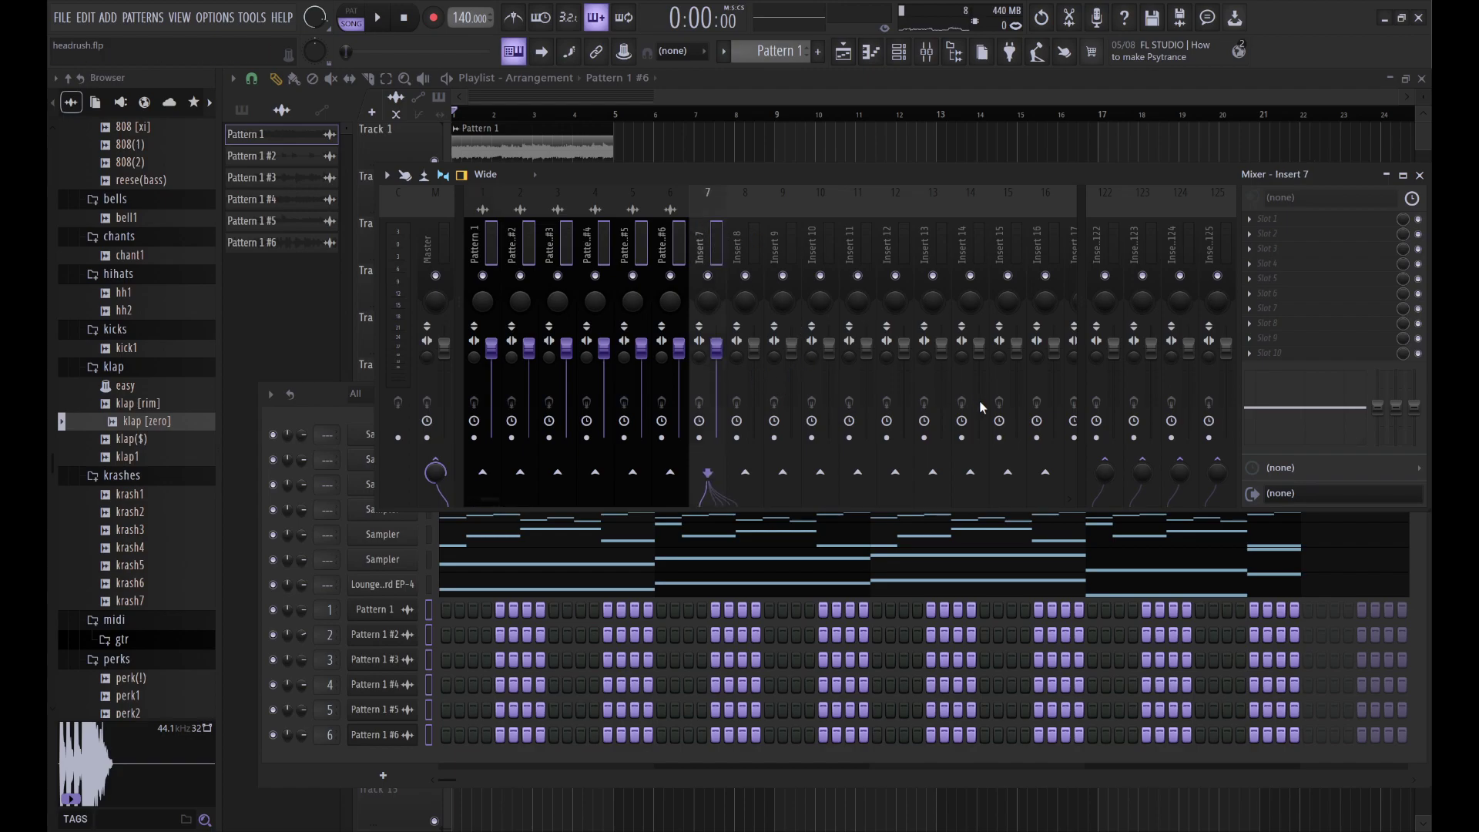
Step: Load Fruity soft clipper on the master with 78% post gain and pull the volumes of Pattern 1 #2 to #6 down to 0%
click(446, 240)
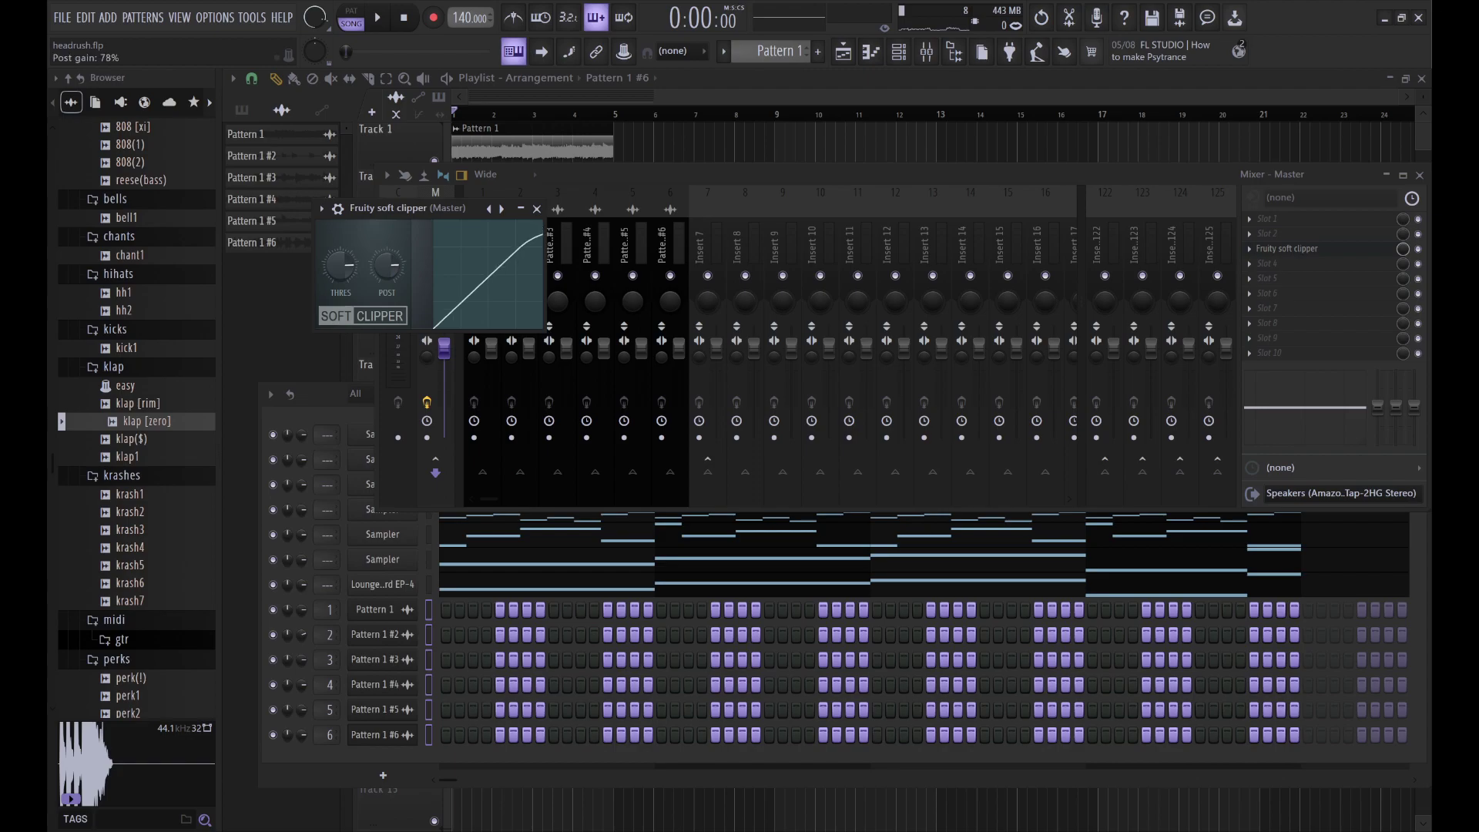
click(683, 241)
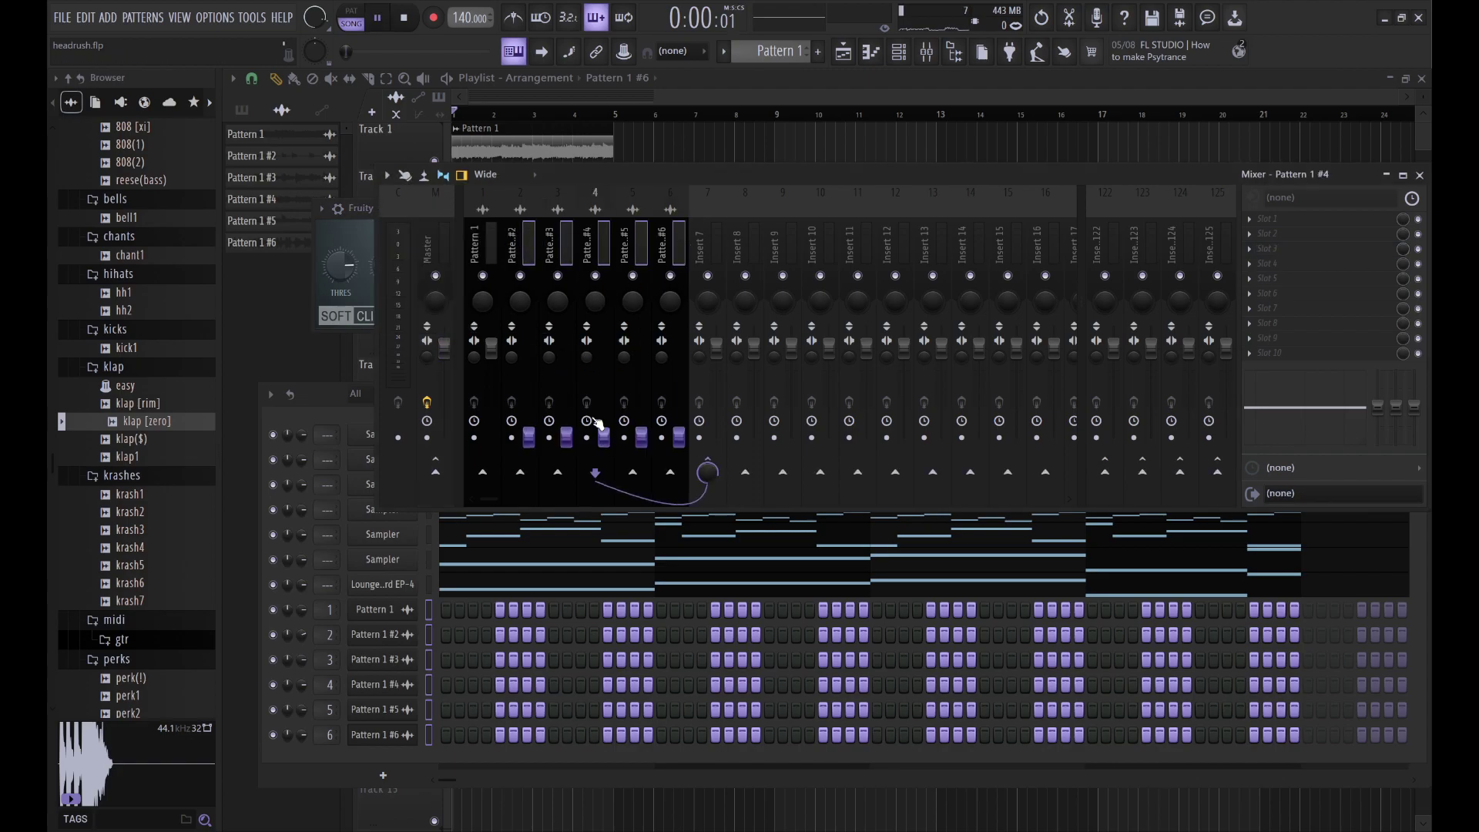
key(space)
Step: Load Fruity parametric EQ 2 on Pattern 1, cutting the lows and highs with bands 1 and 7 and slightly boosting bands 3 and 4
click(481, 362)
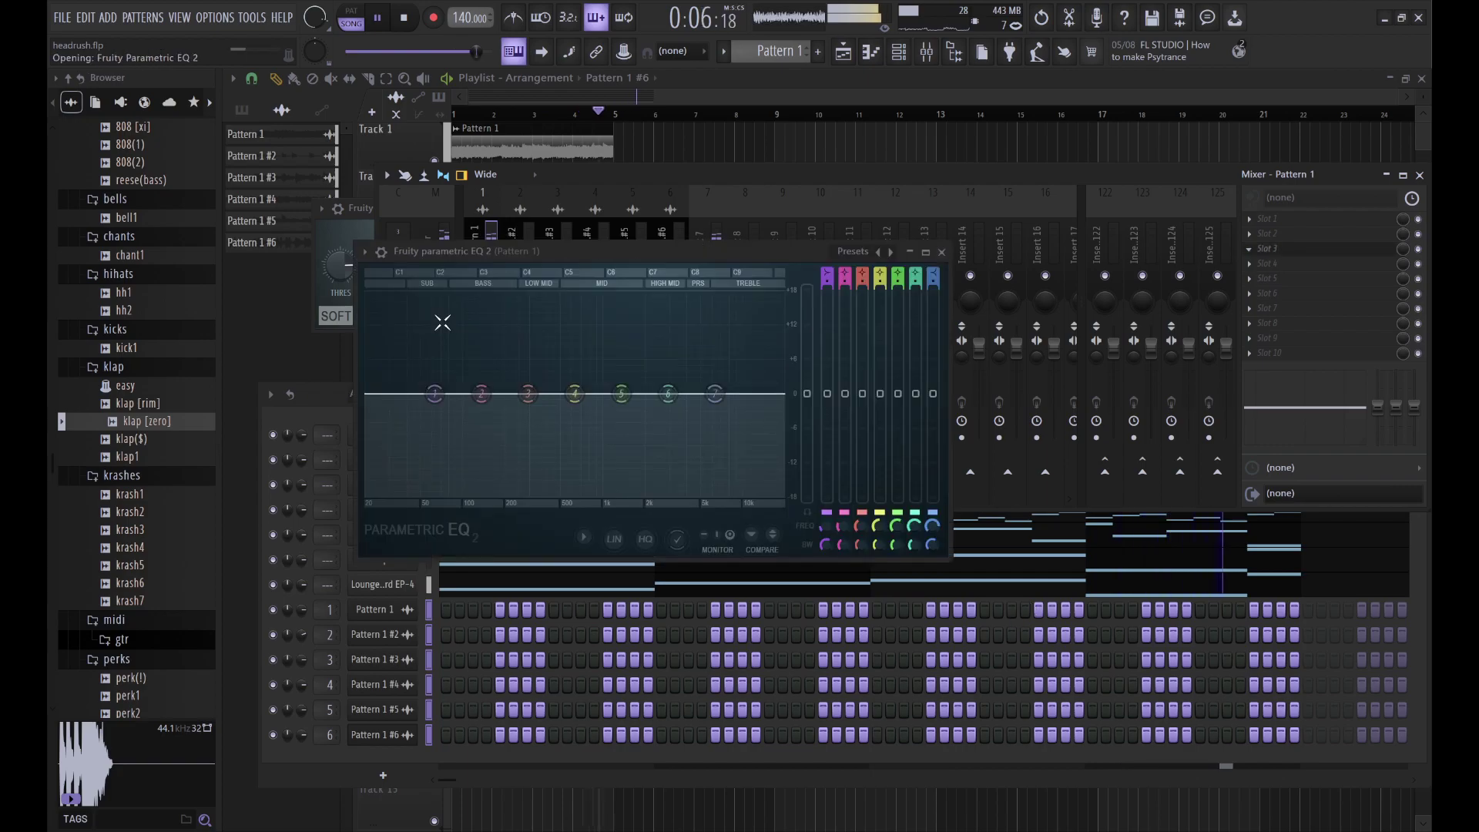
drag(432, 389, 427, 493)
drag(575, 393, 728, 499)
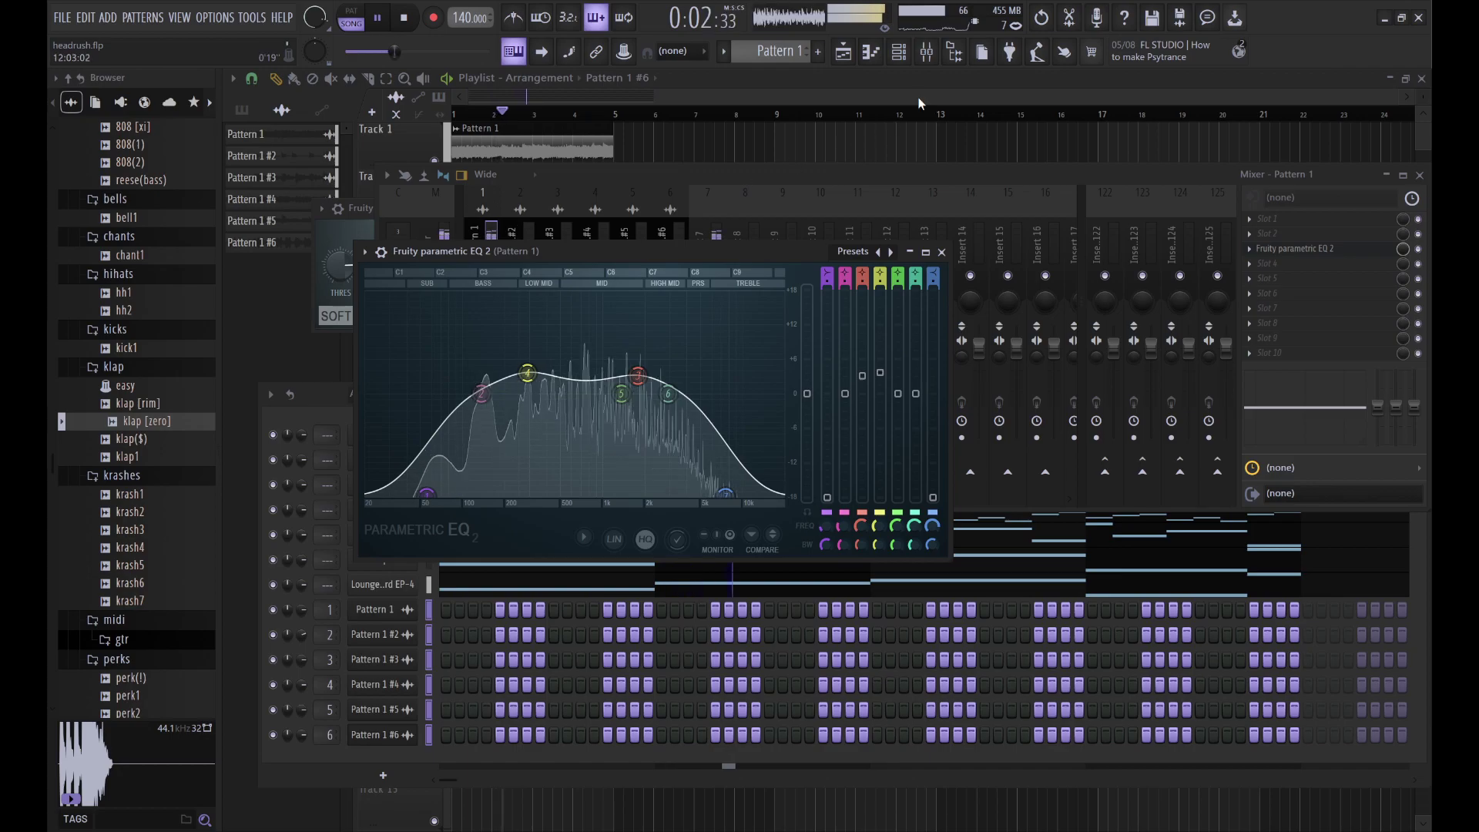
Step: Delete the Lounge Lizard EP-4 channel and slightly raise band 3 of the Pattern 1 EQ
click(393, 585)
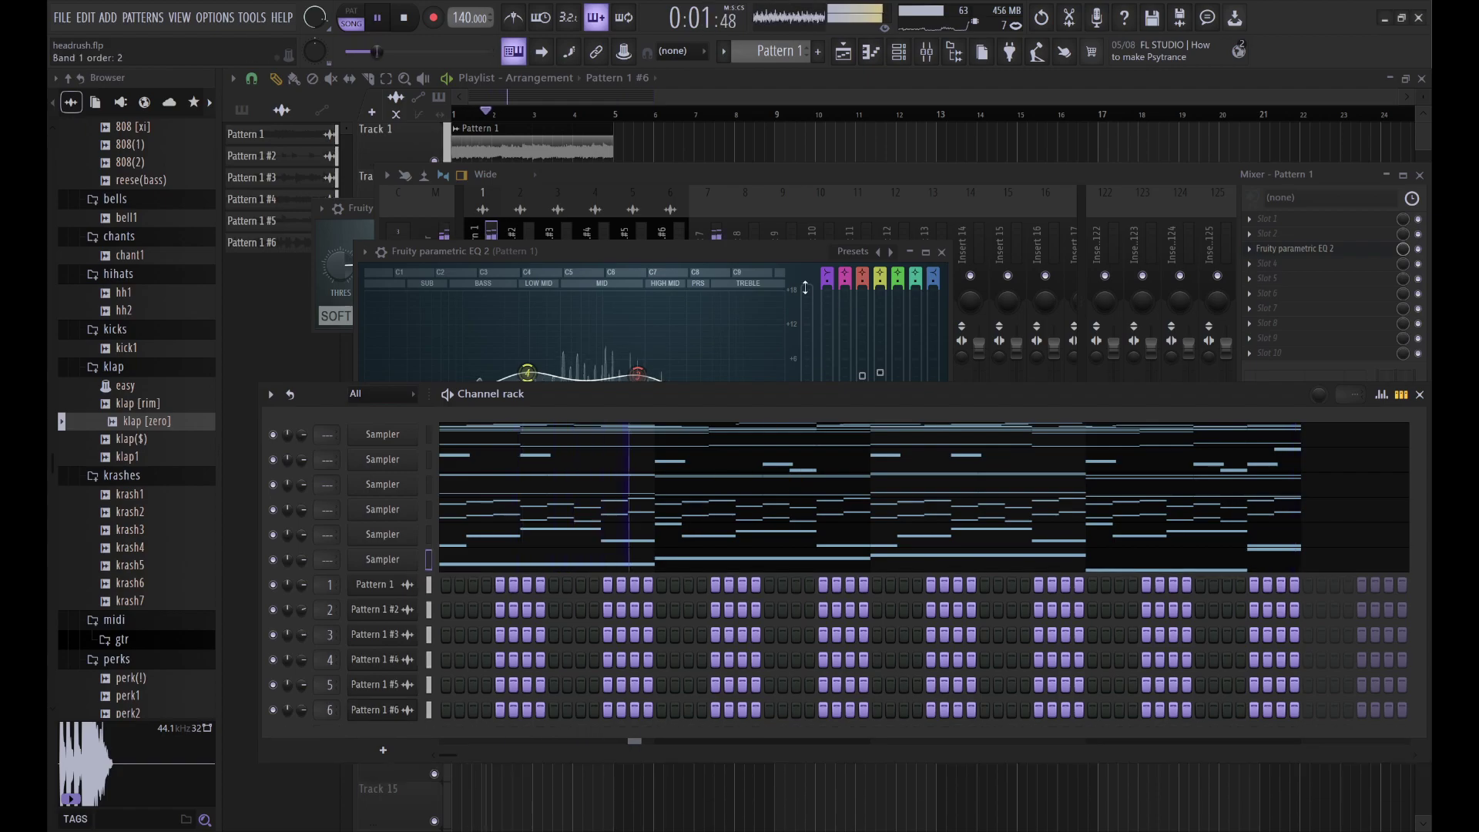
click(700, 251)
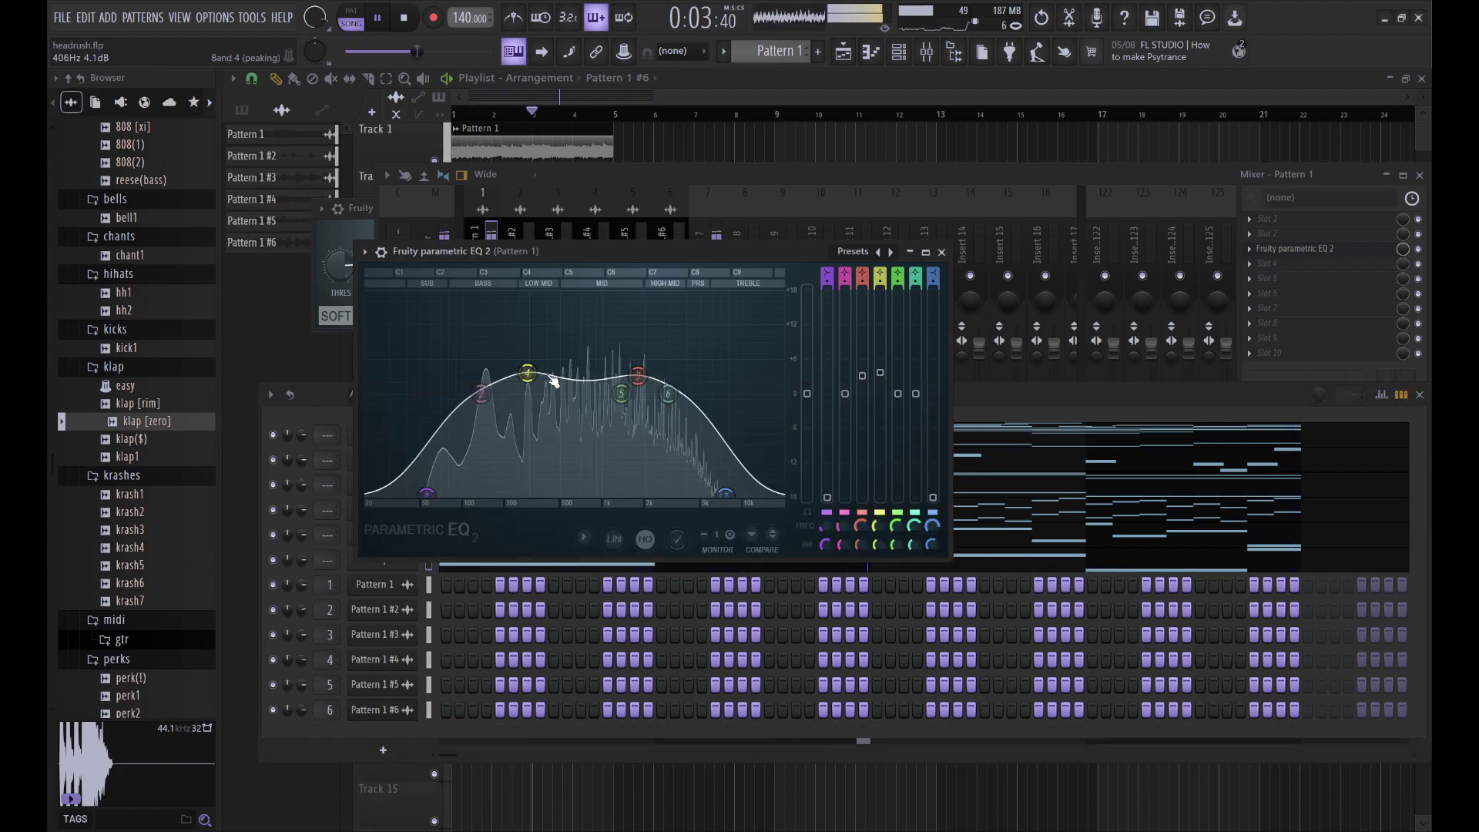
drag(638, 375, 642, 371)
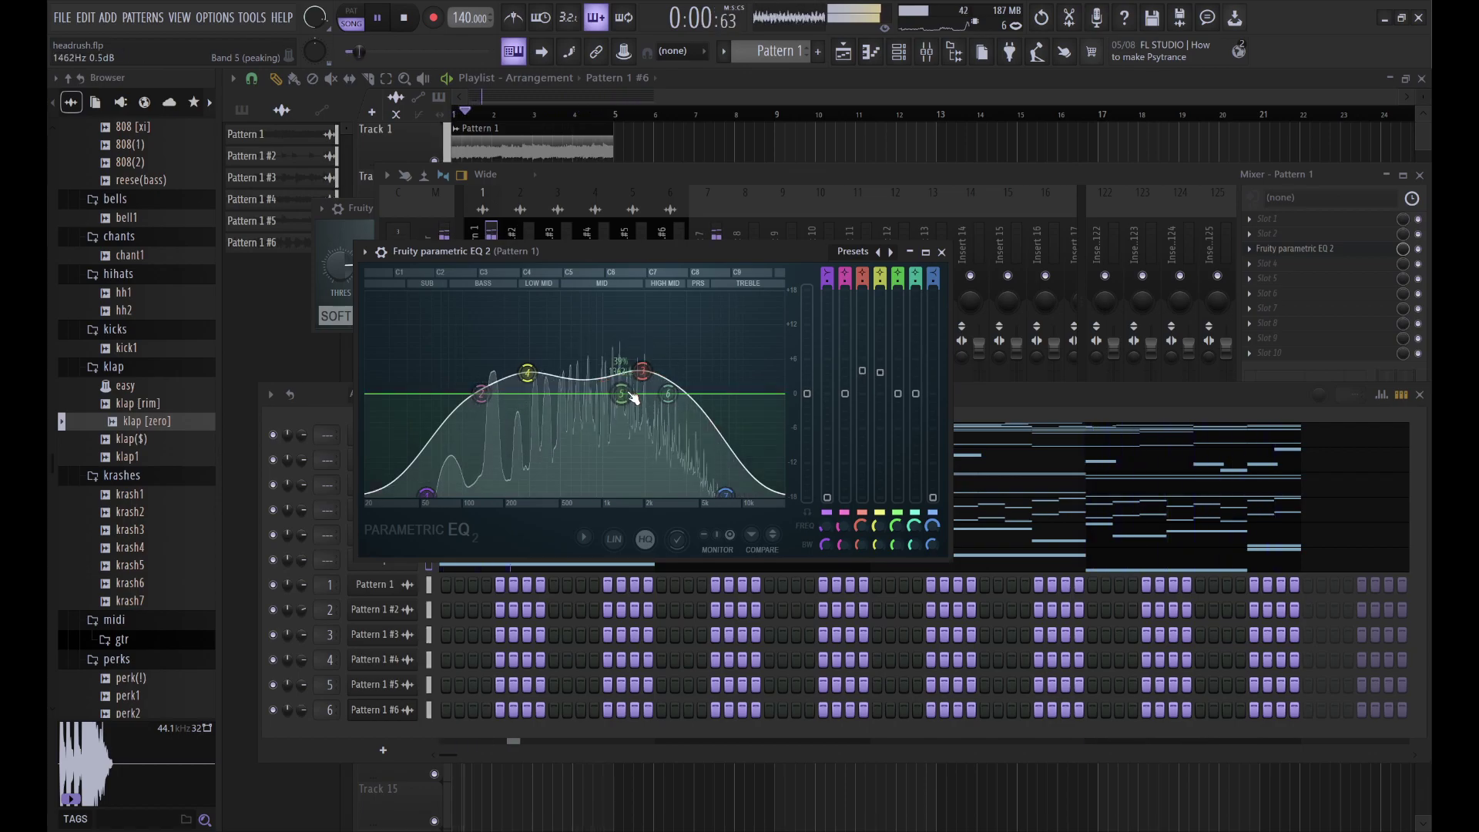
Step: Raise the mixer volume of Pattern 1 #2 to 89% (-2.5 dB) while the loop plays
click(658, 174)
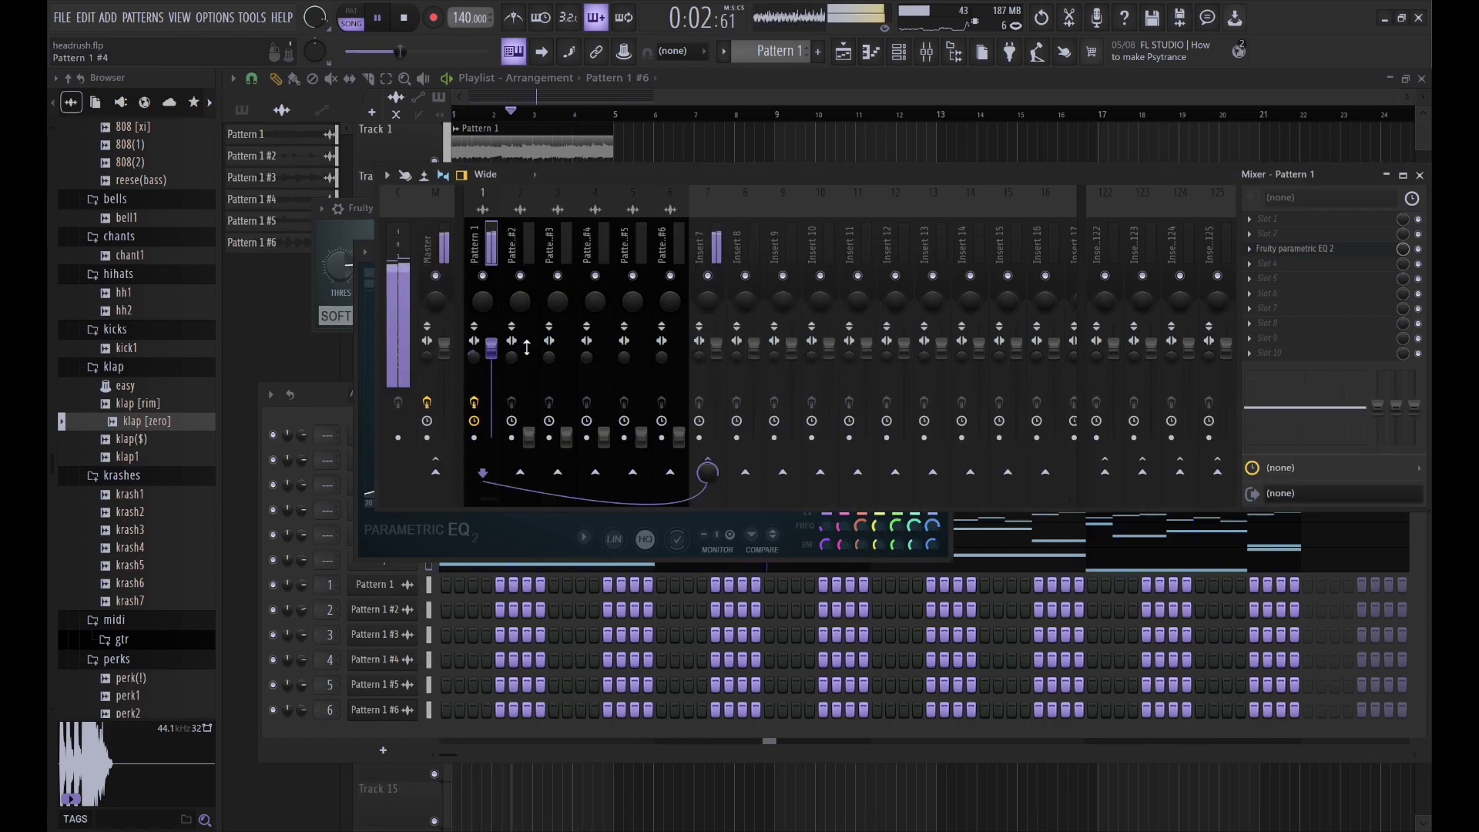
click(529, 437)
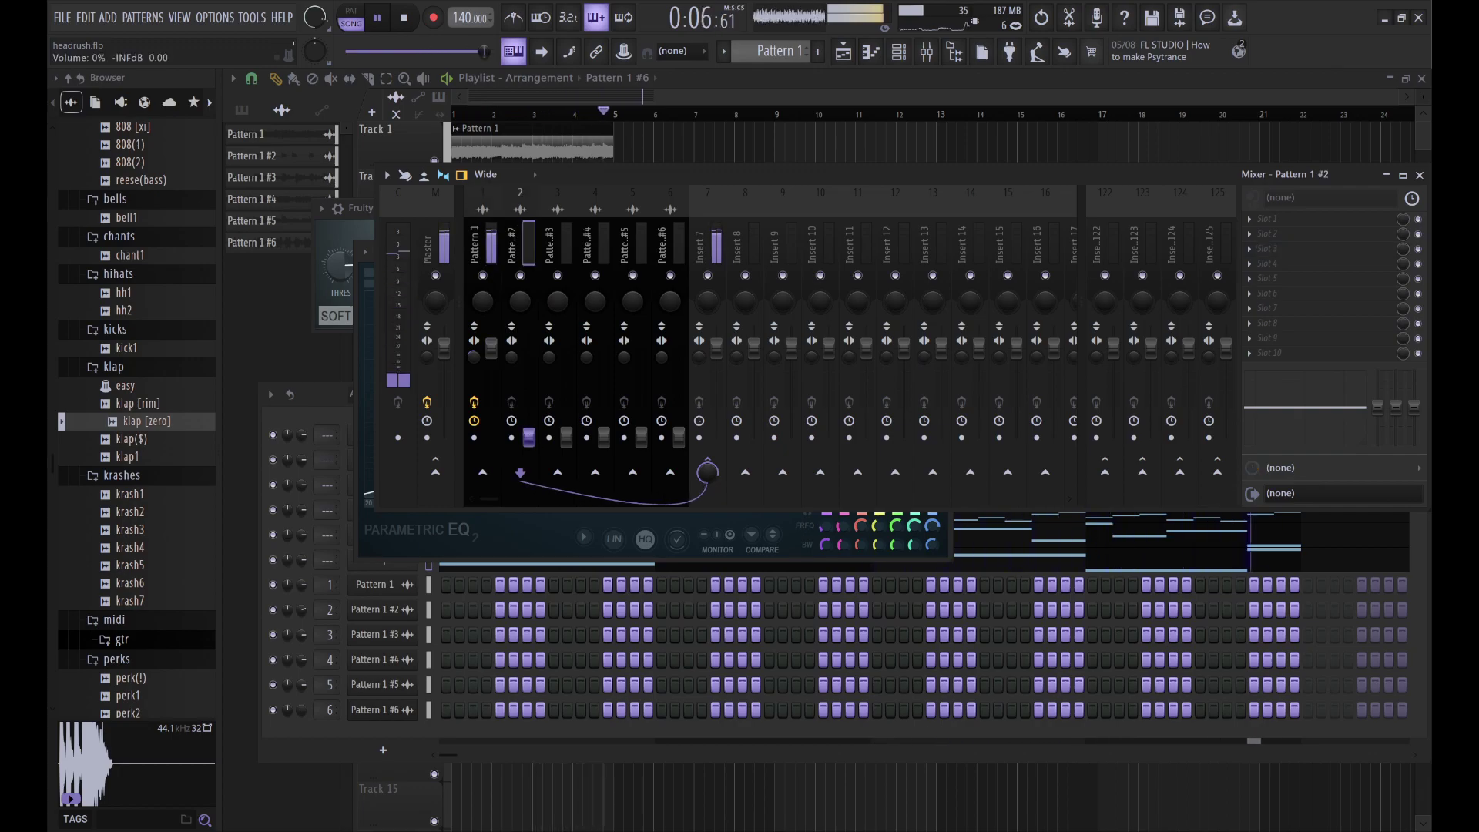
drag(529, 437, 534, 365)
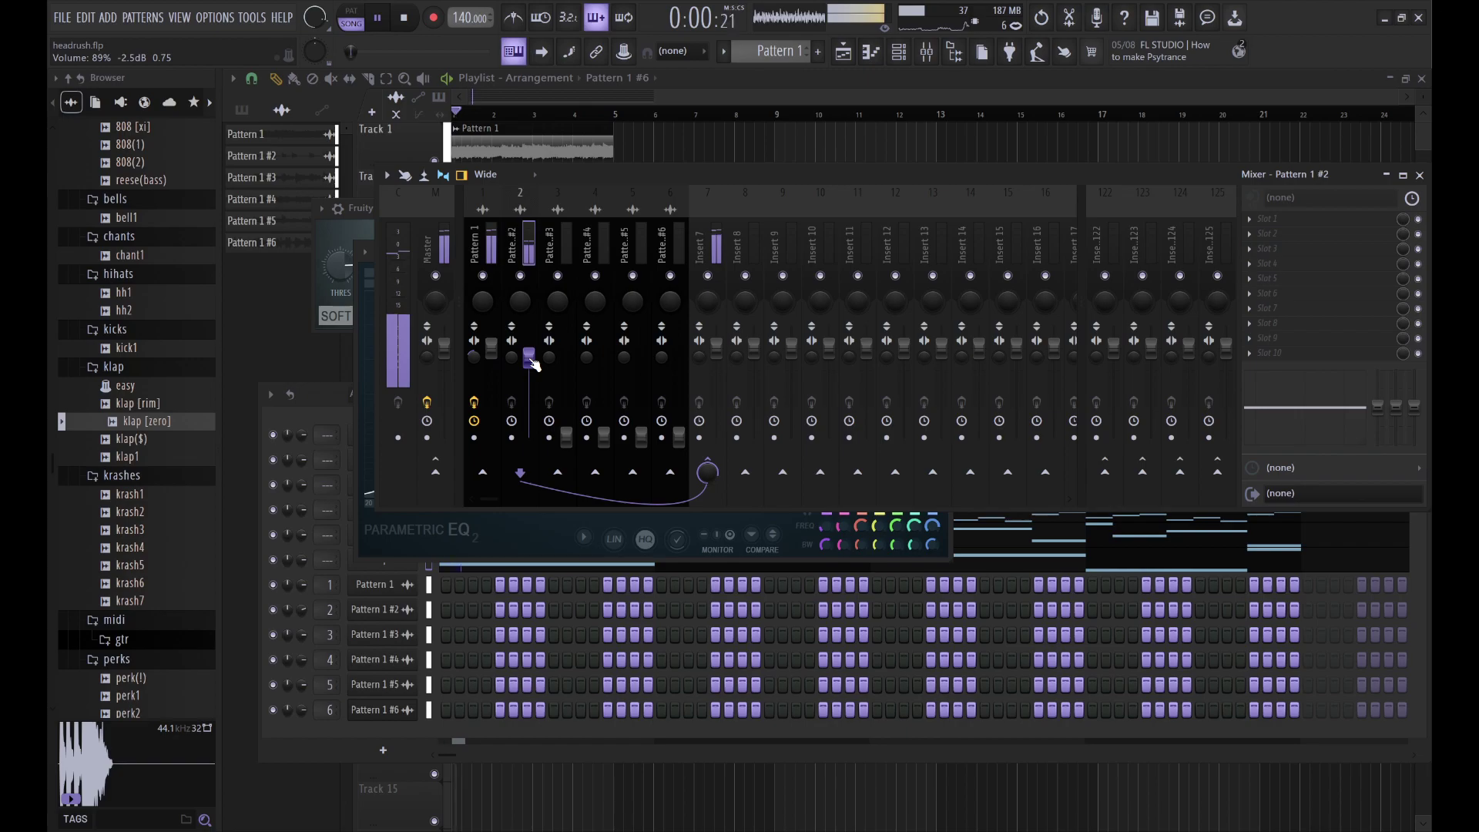
key(space)
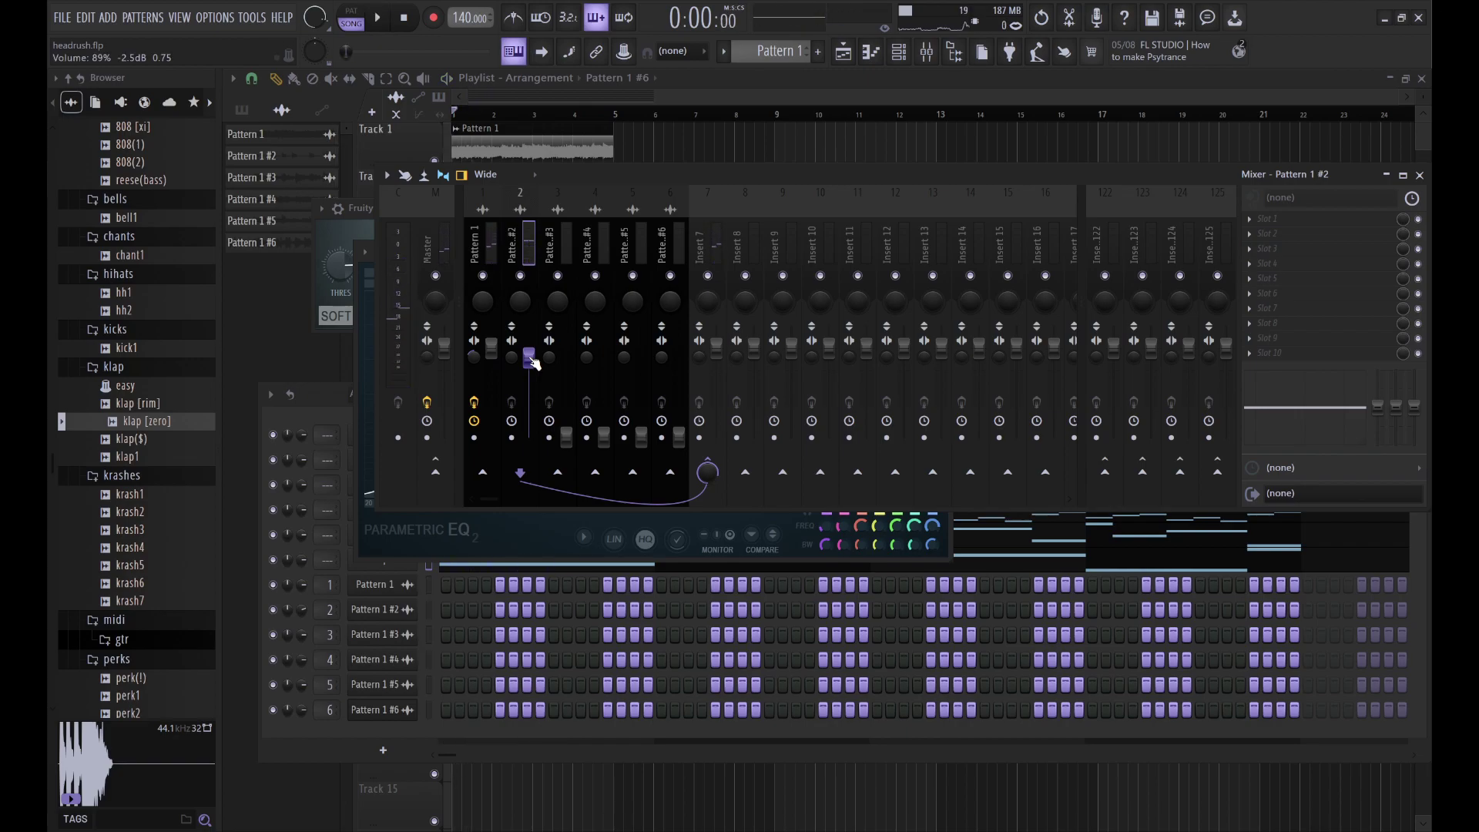
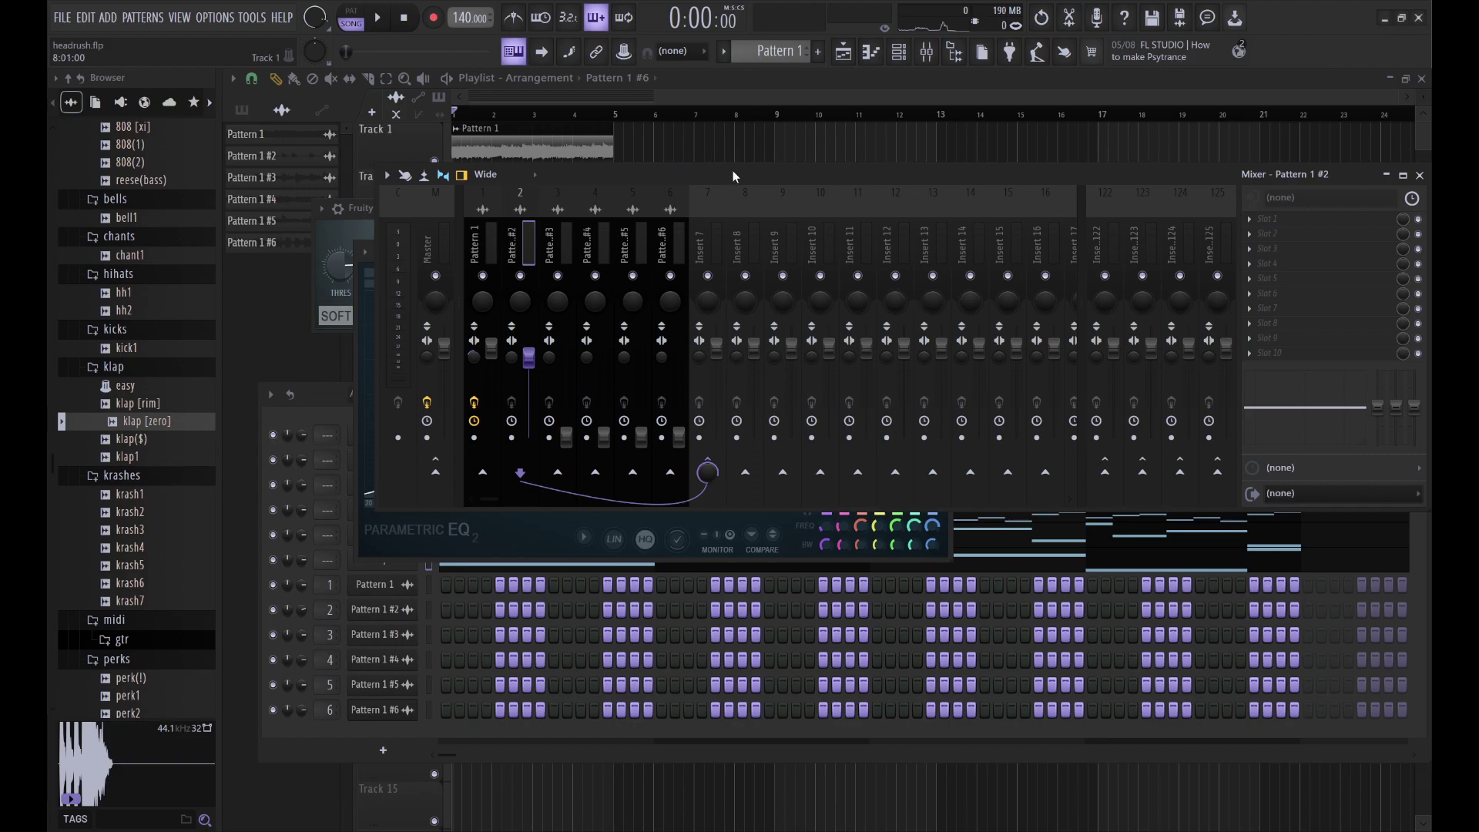
Step: Play the loop and pan Pattern 1 #2 slightly off centre in the mixer
key(space)
key(space)
key(space)
mouse_move(528, 357)
mouse_down()
mouse_move(528, 329)
mouse_move(511, 370)
mouse_up()
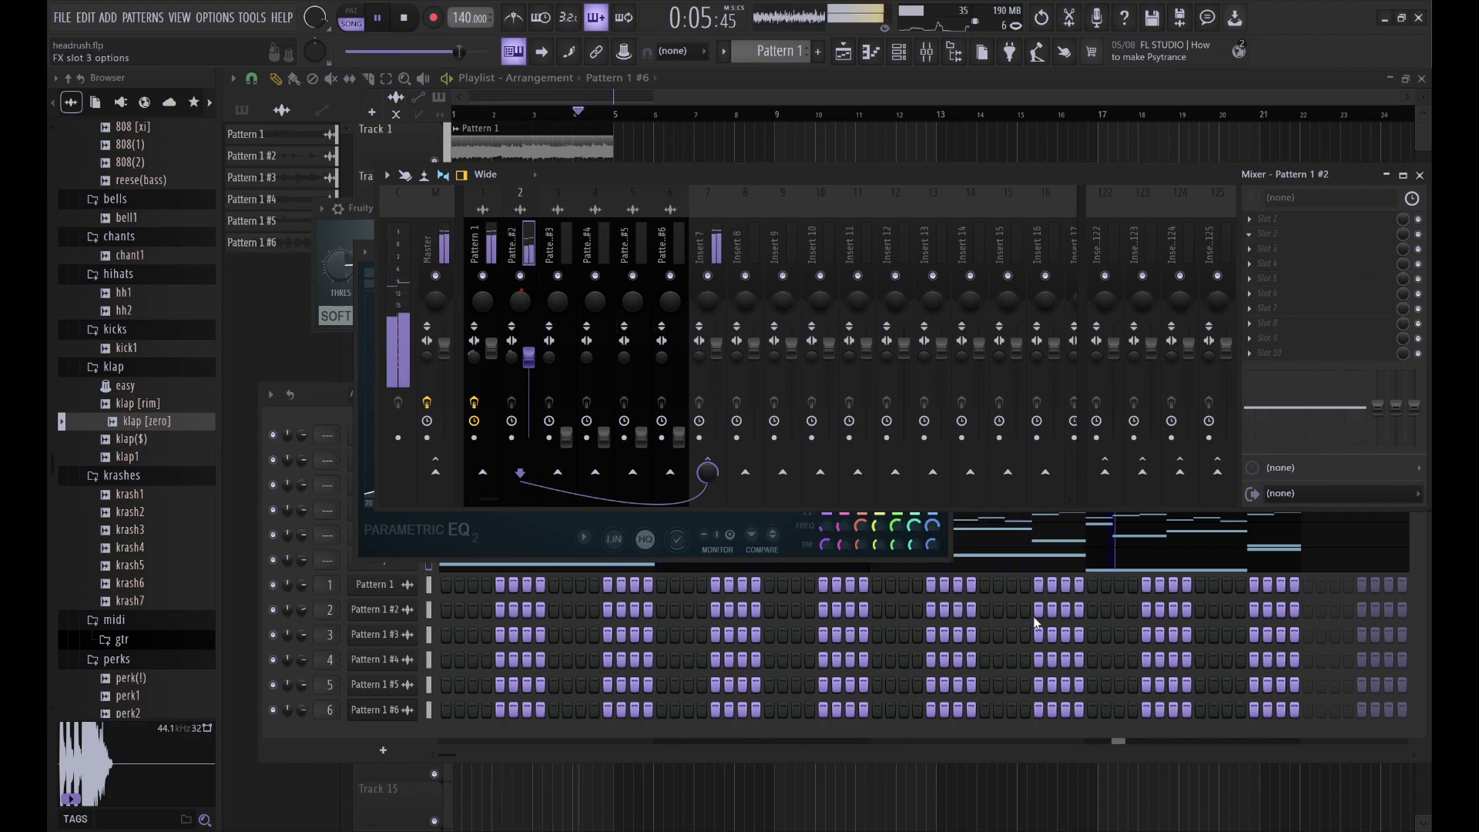
Step: Load Fruity parametric EQ 2 on Pattern 1 #2, cutting the lows and highs with bands 1 and 7 and boosting bands 4 and 5
drag(494, 416, 512, 524)
drag(643, 415, 782, 515)
drag(508, 514, 523, 514)
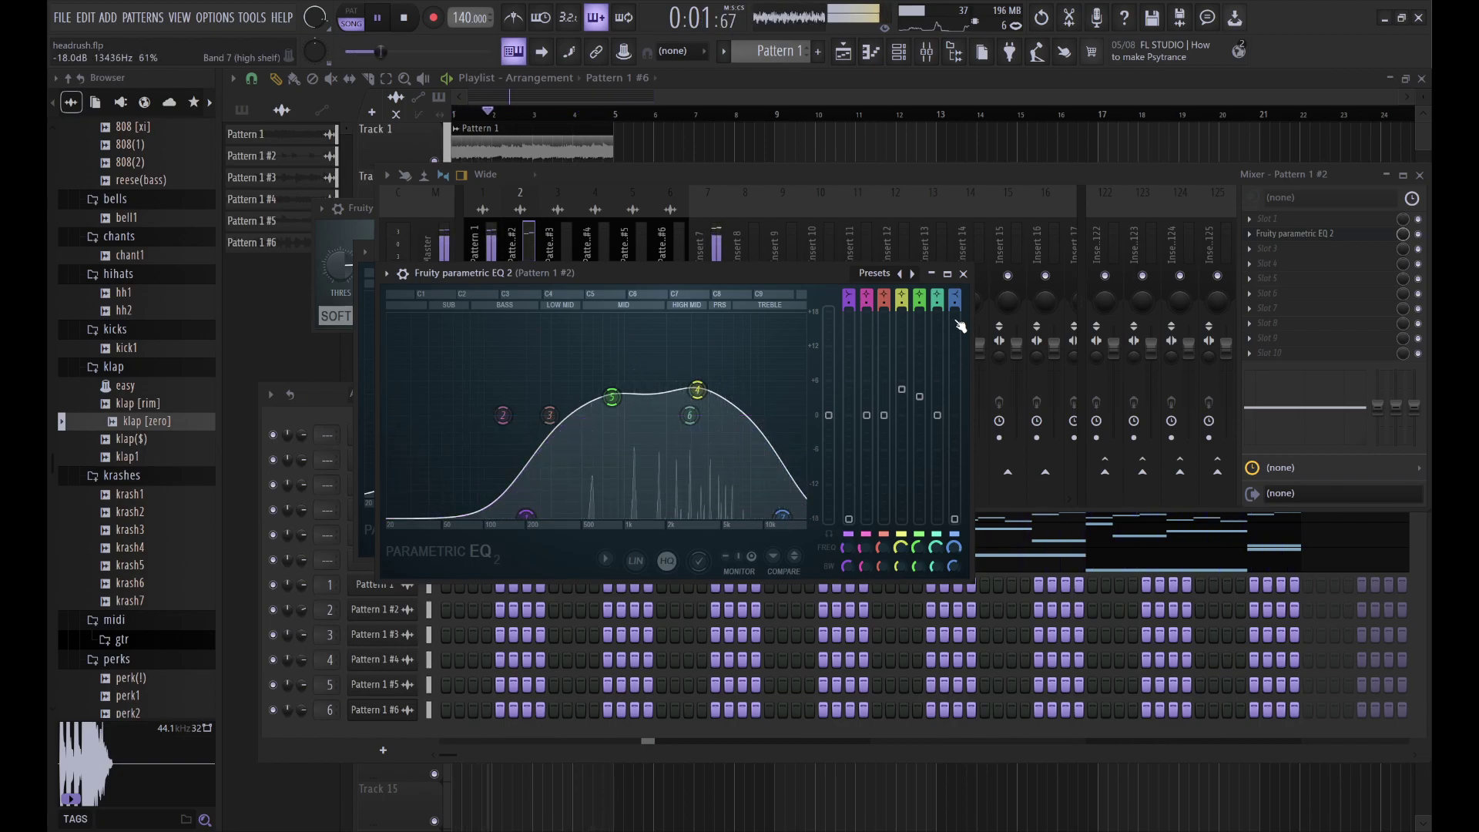
click(965, 276)
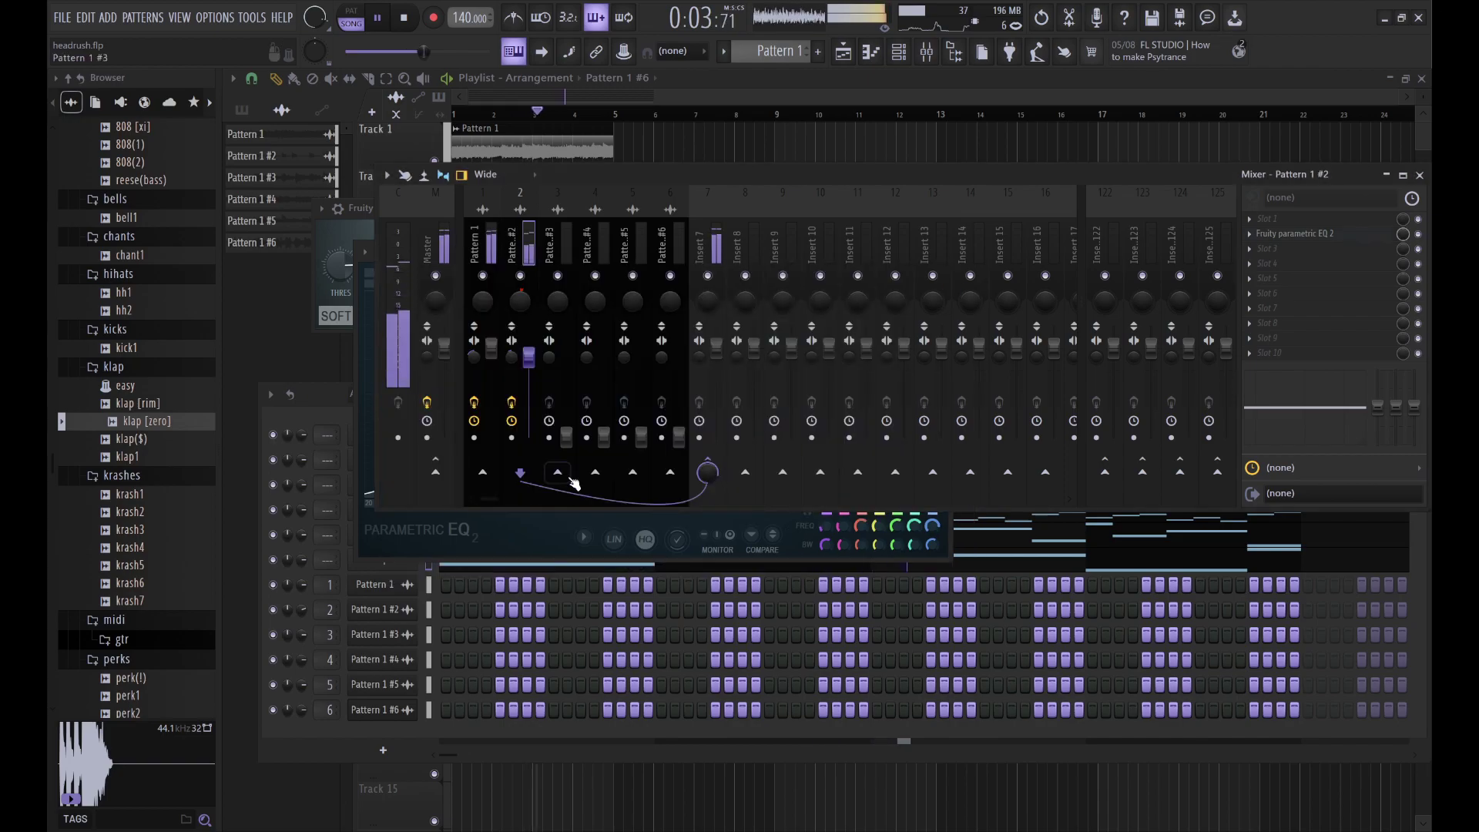
Step: Raise the mixer volume of Pattern 1 #3 to 91% (-2.2 dB) and pan it slightly off centre
click(566, 439)
drag(566, 429, 566, 356)
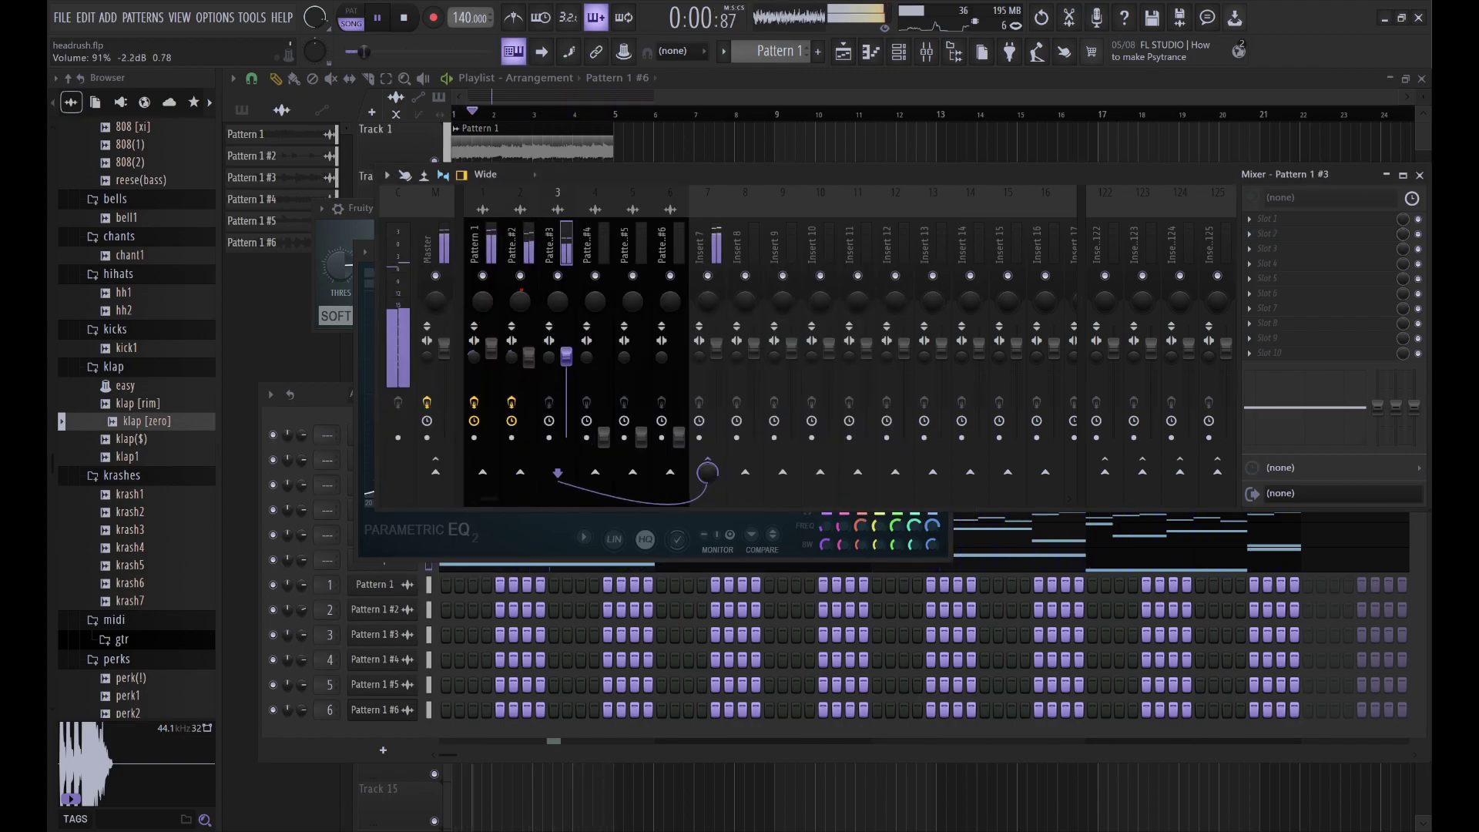
drag(558, 301, 566, 348)
Step: Load Fruity parametric EQ 2 on Pattern 1 #3, cutting below about 96 Hz and above about 6196 Hz and slightly boosting bands 3 and 4
scroll(571, 358, down, 3)
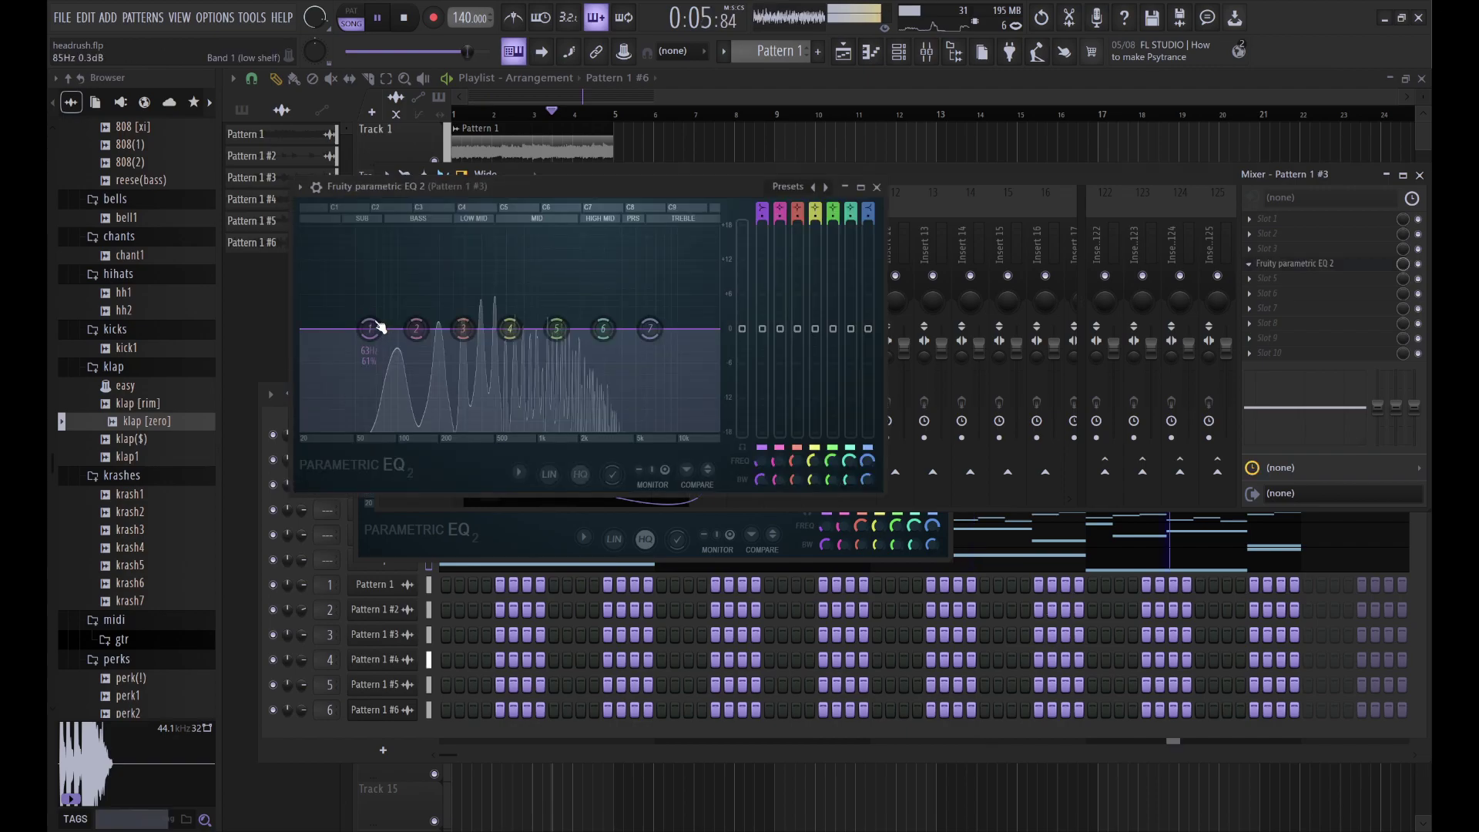
drag(373, 330, 379, 432)
drag(509, 329, 647, 429)
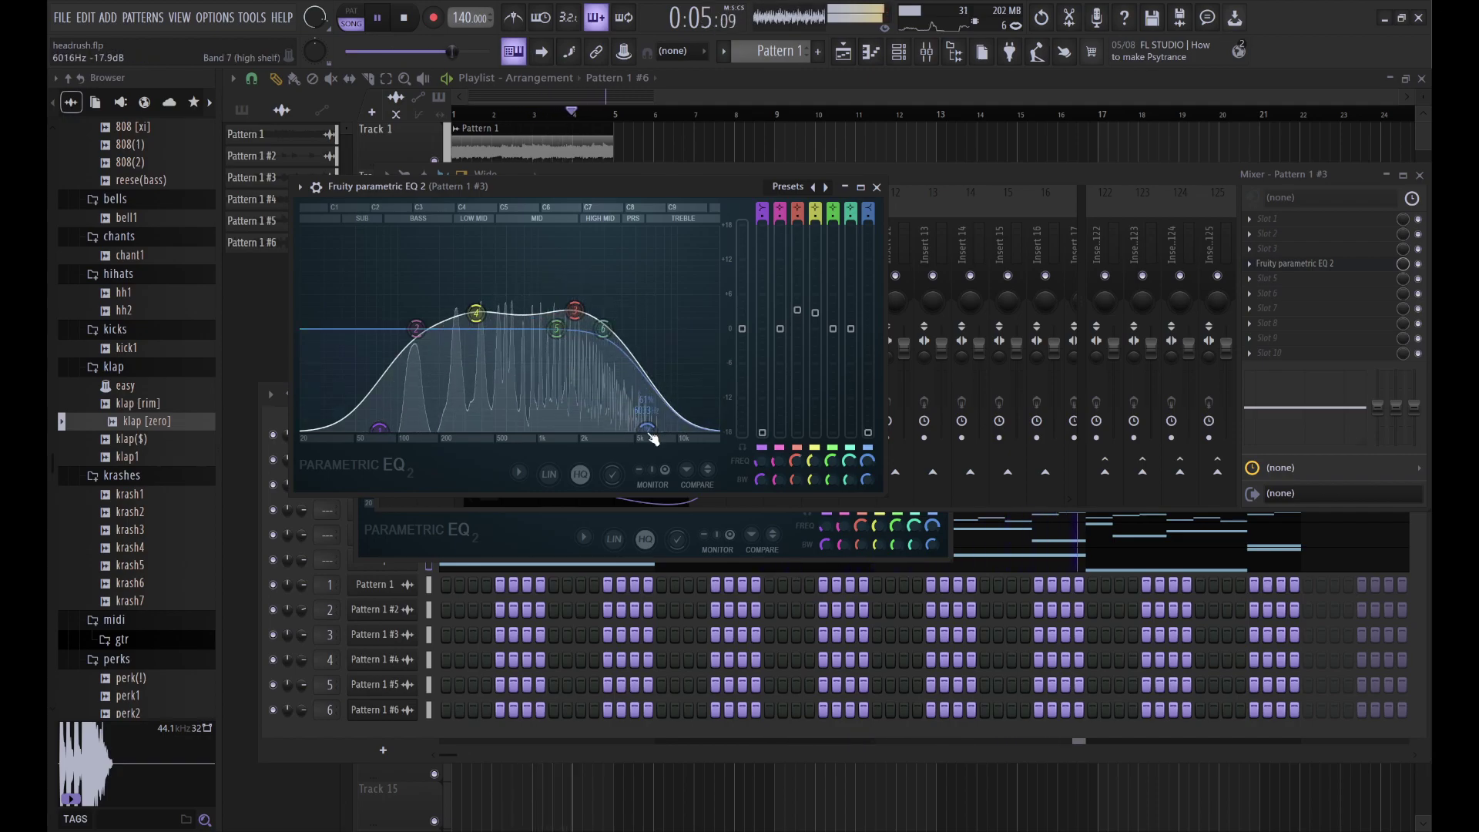
drag(379, 428, 395, 429)
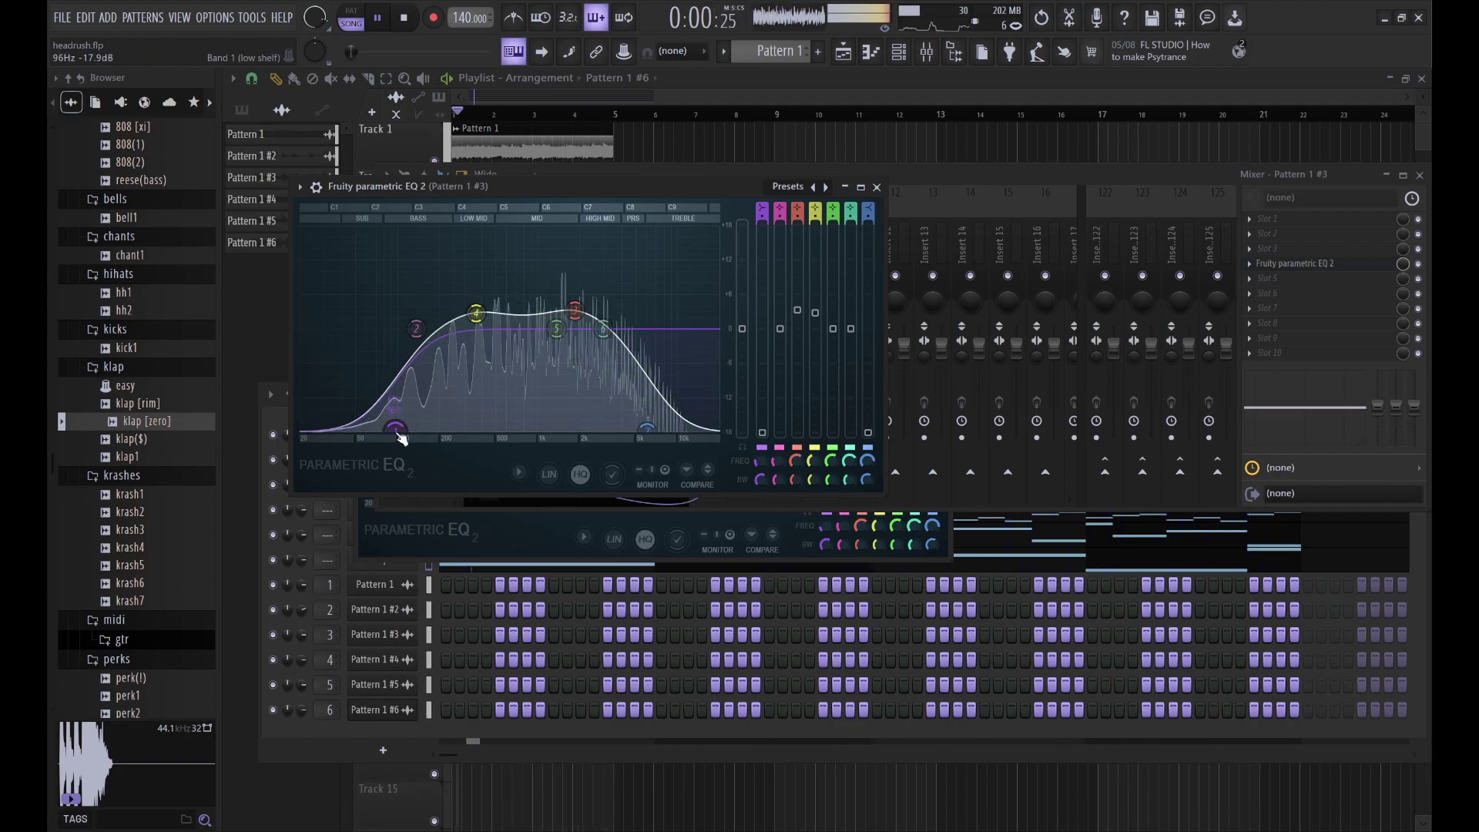
click(876, 187)
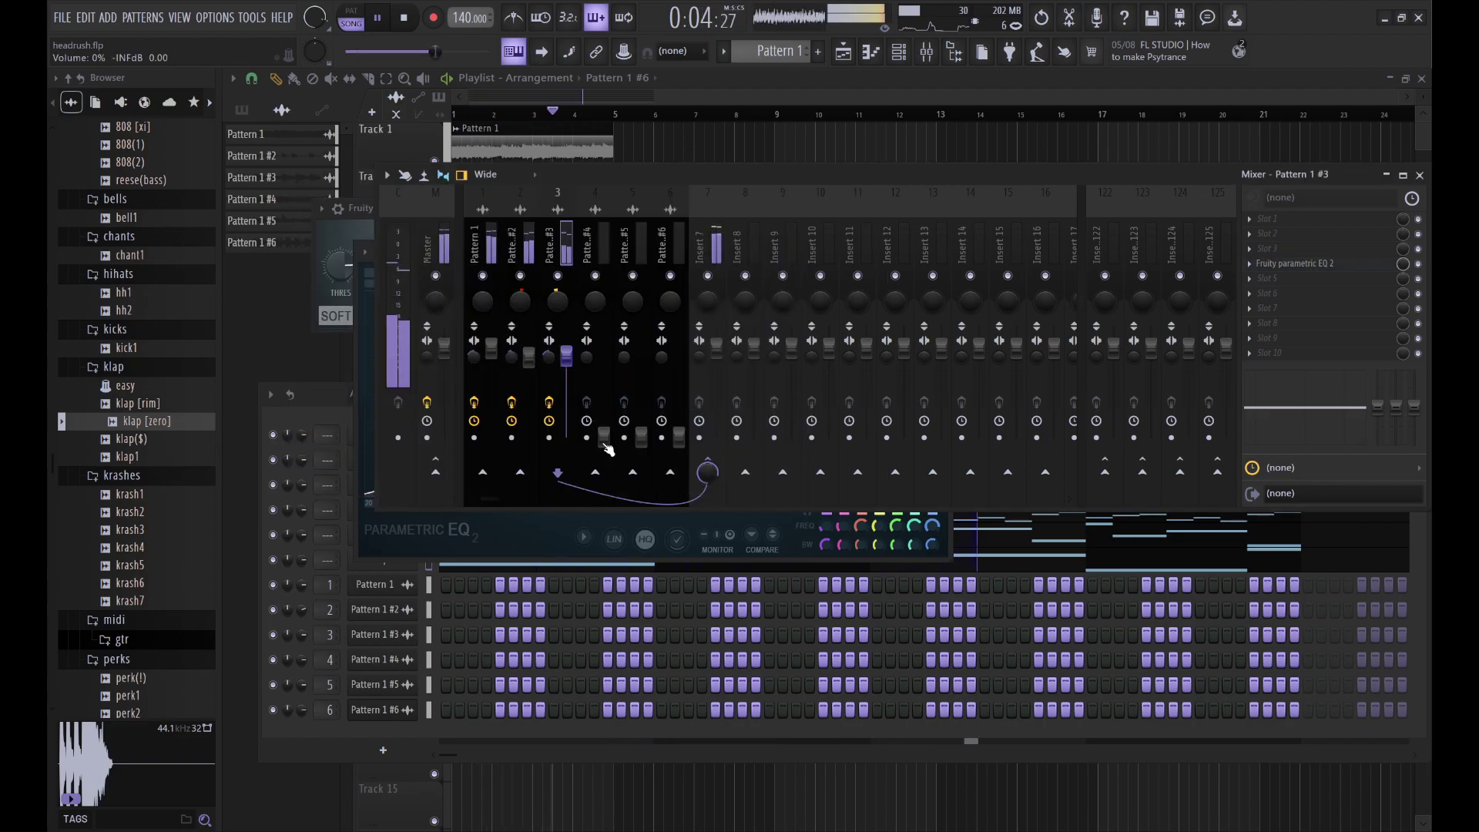
Step: Raise the mixer volume of Pattern 1 #4, set its stereo separation to 19% separated, and show the playlist
drag(604, 436, 607, 355)
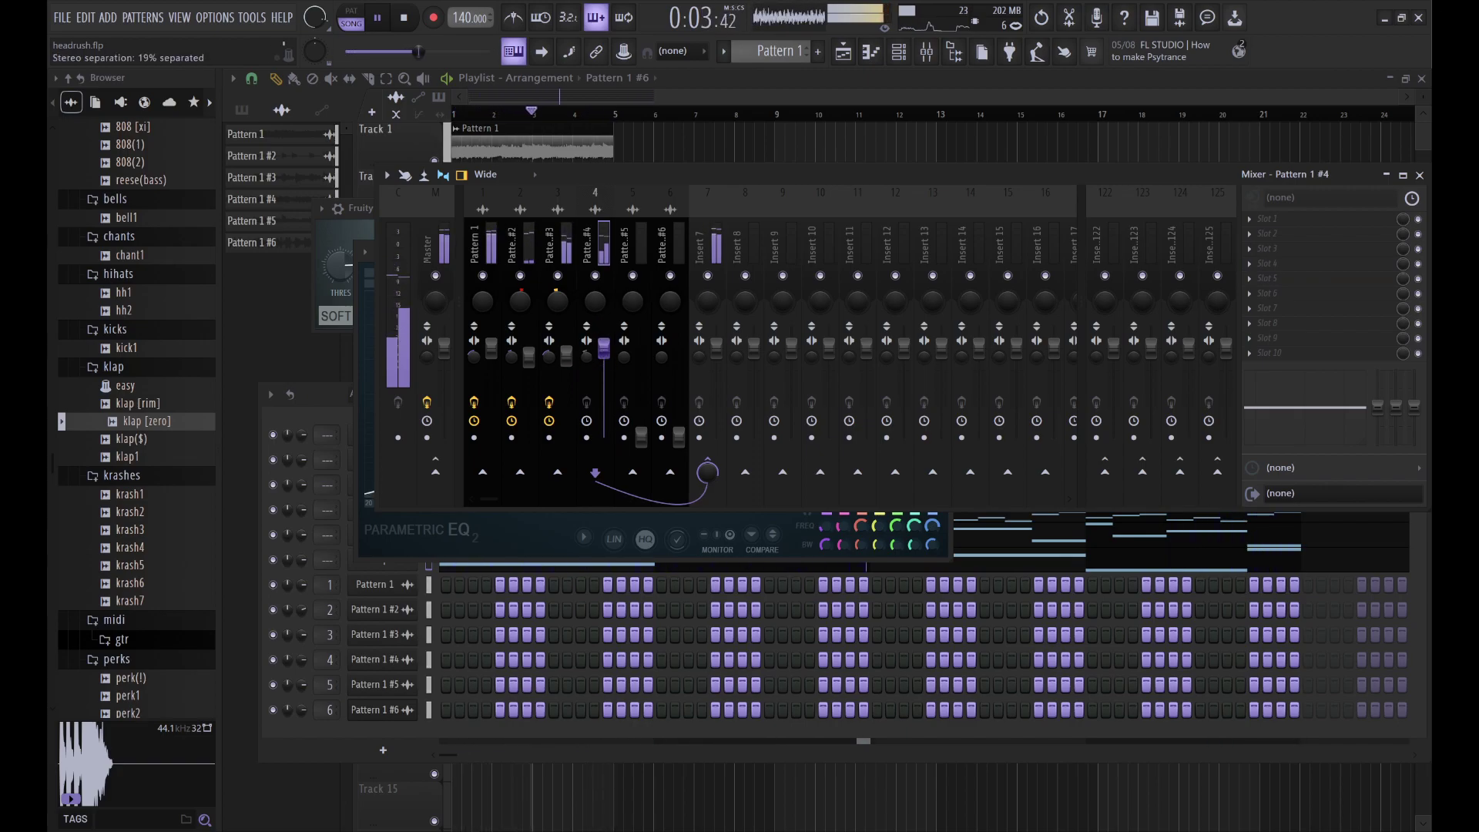
right_click(706, 152)
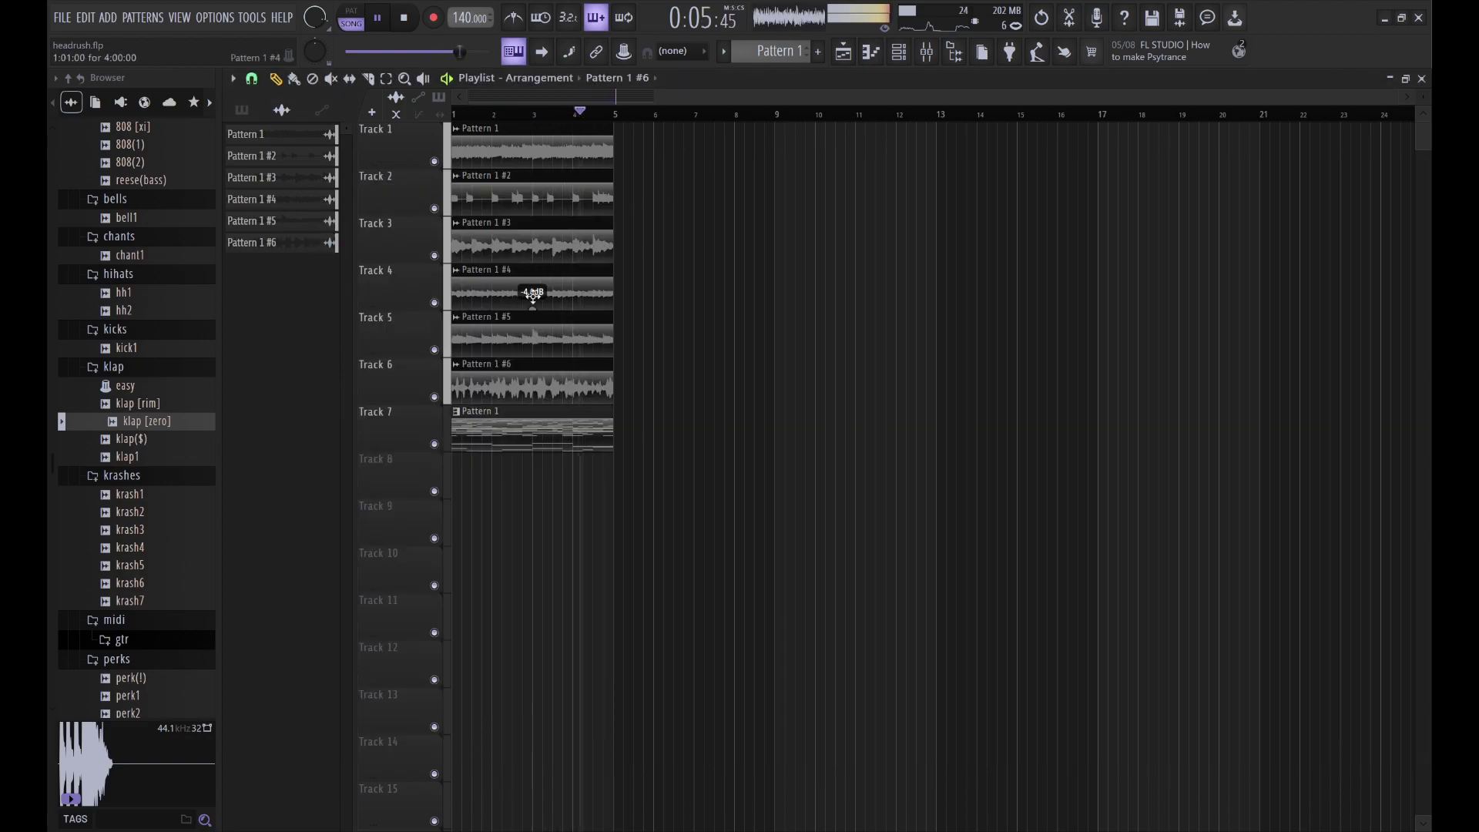
Step: Set the gain of the Pattern 1 #4 clip on Track 4 to -2.0 dB and return to the mixer
drag(532, 307, 532, 290)
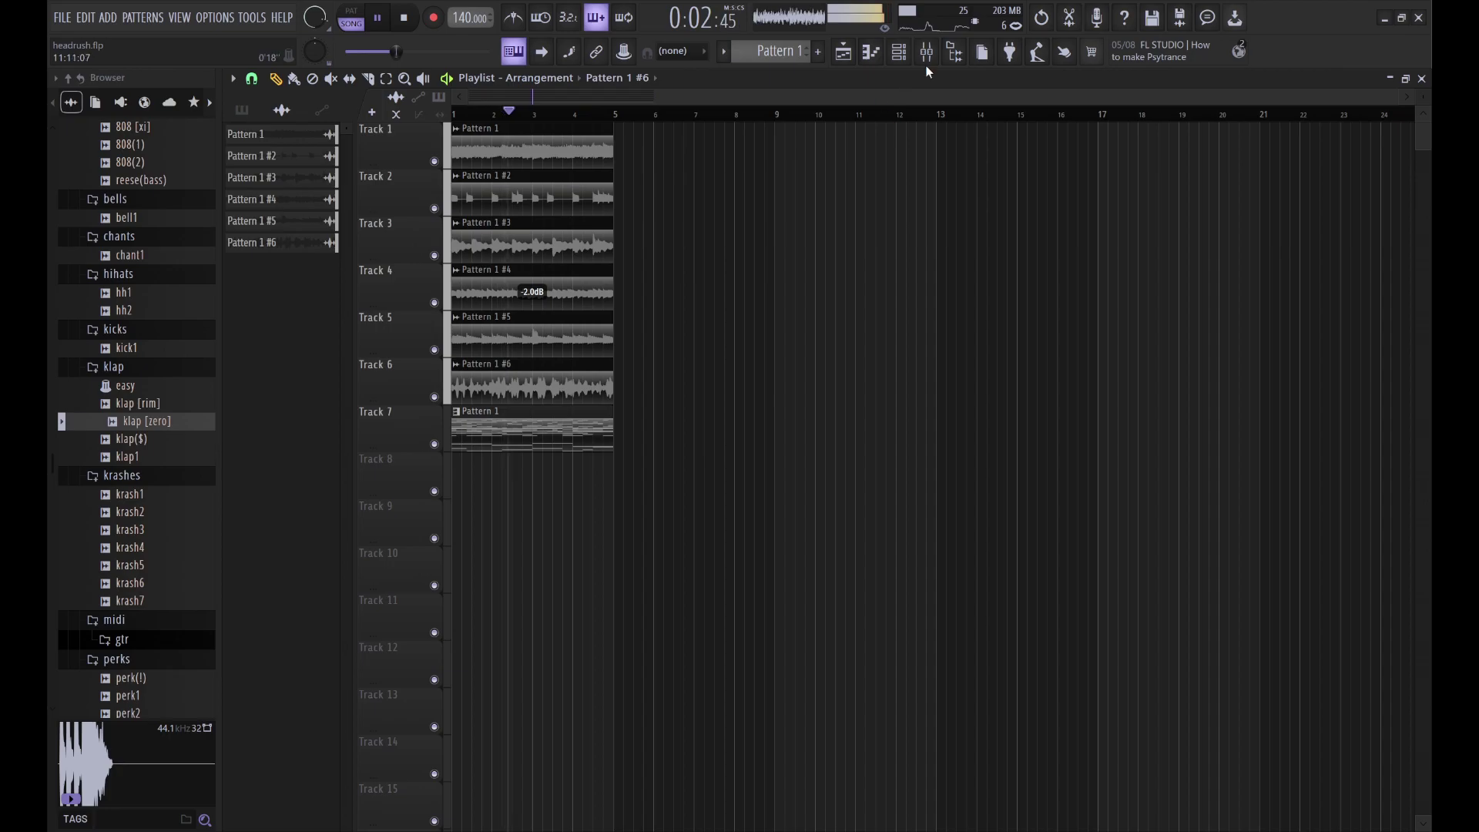
key(F9)
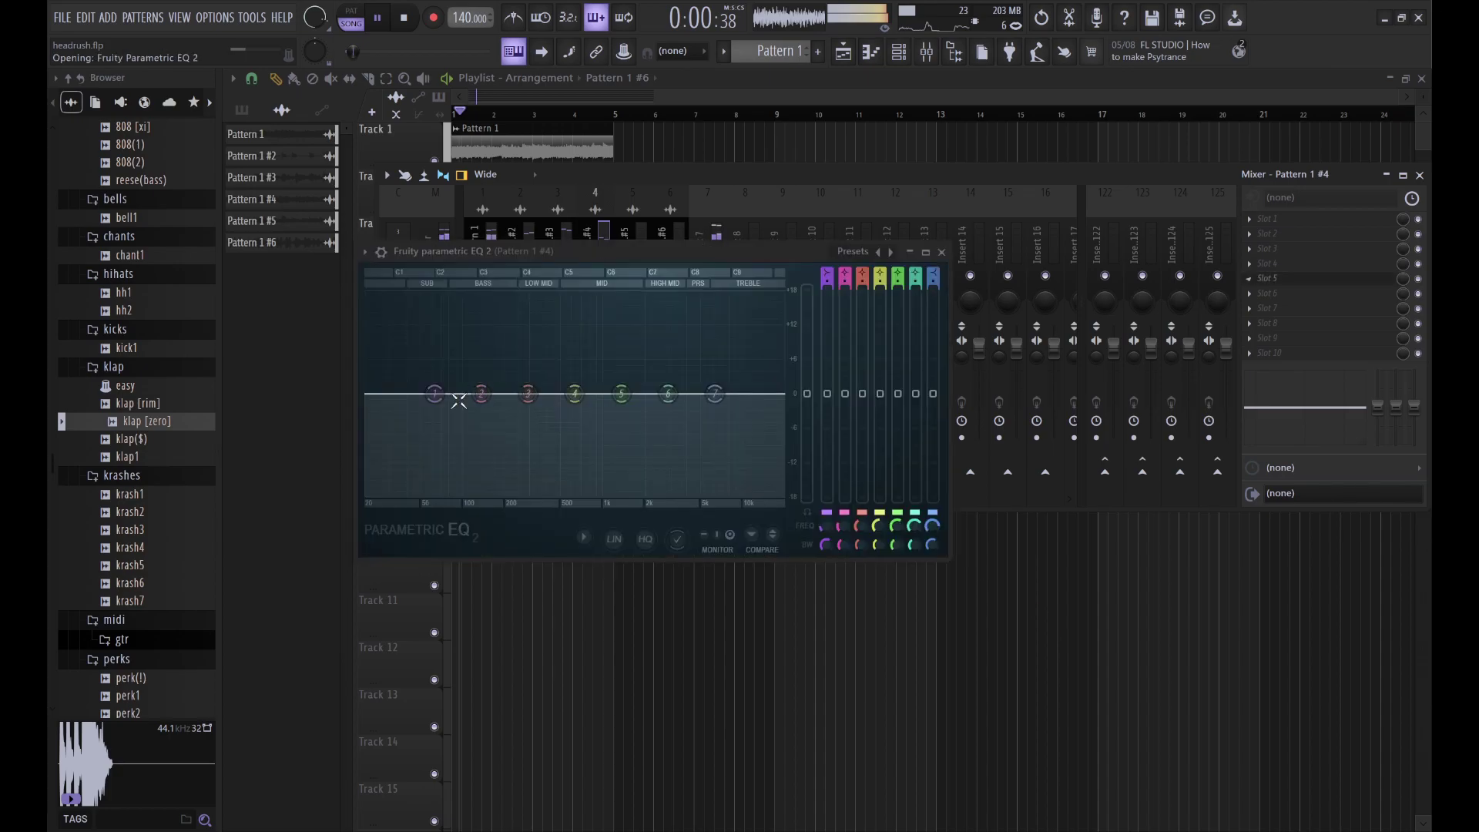
Step: Load Fruity parametric EQ 2 on Pattern 1 #4, cutting the lows and highs with bands 1 and 7 and slightly boosting bands 5 and 6
drag(434, 394, 473, 494)
drag(621, 394, 572, 381)
drag(668, 394, 709, 486)
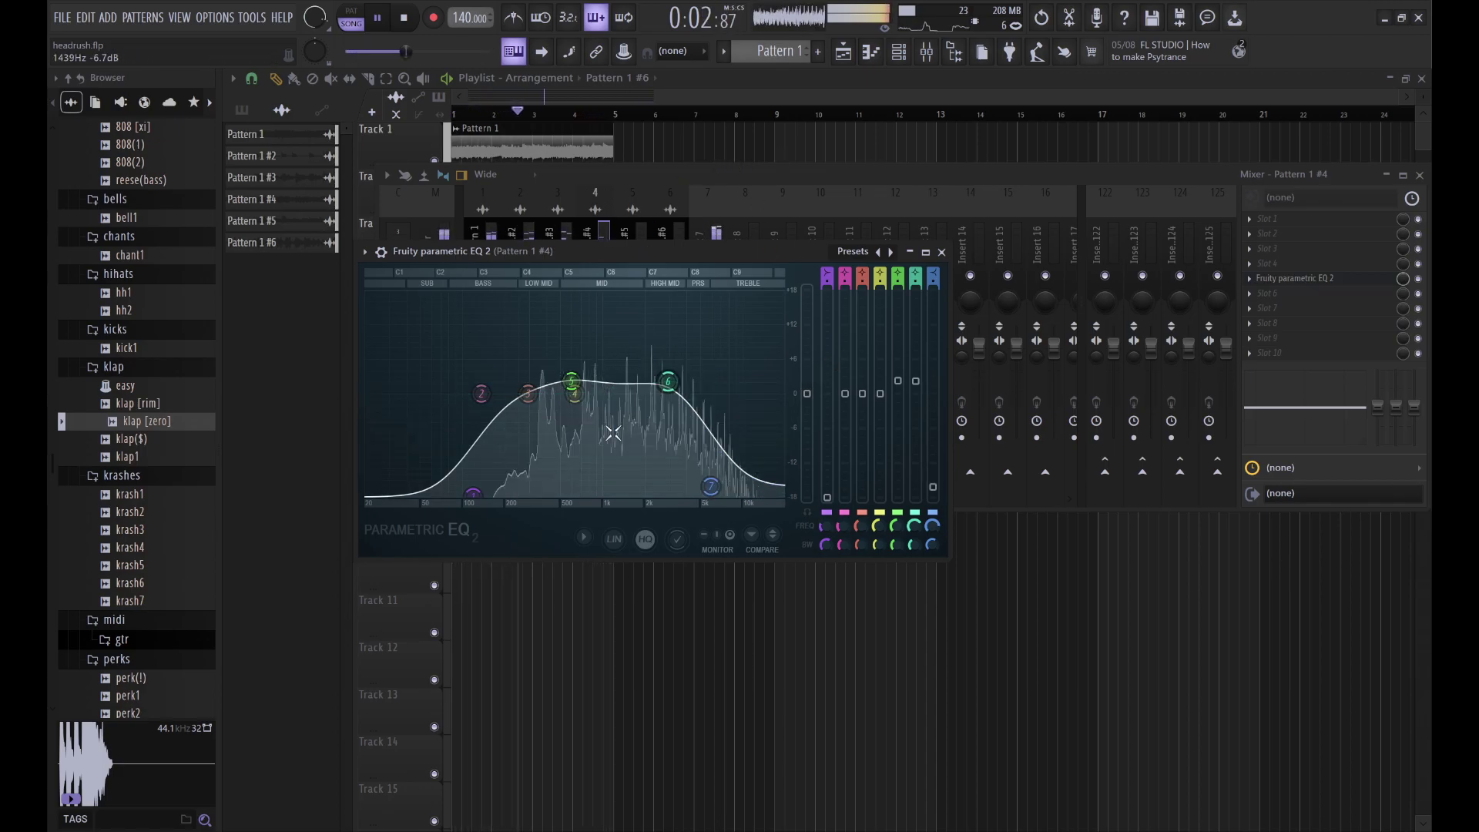
drag(574, 384, 570, 377)
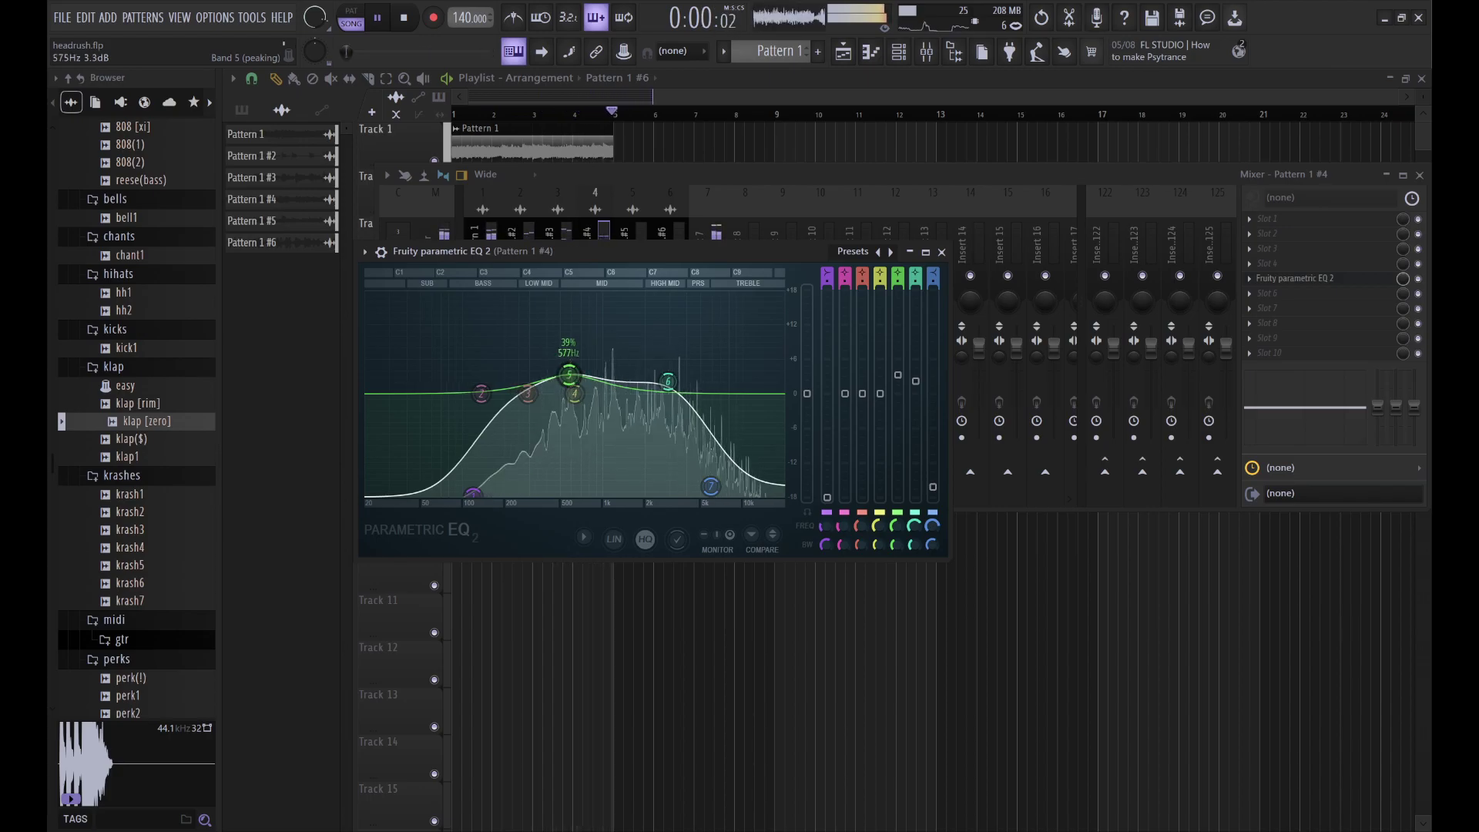
drag(669, 380, 668, 376)
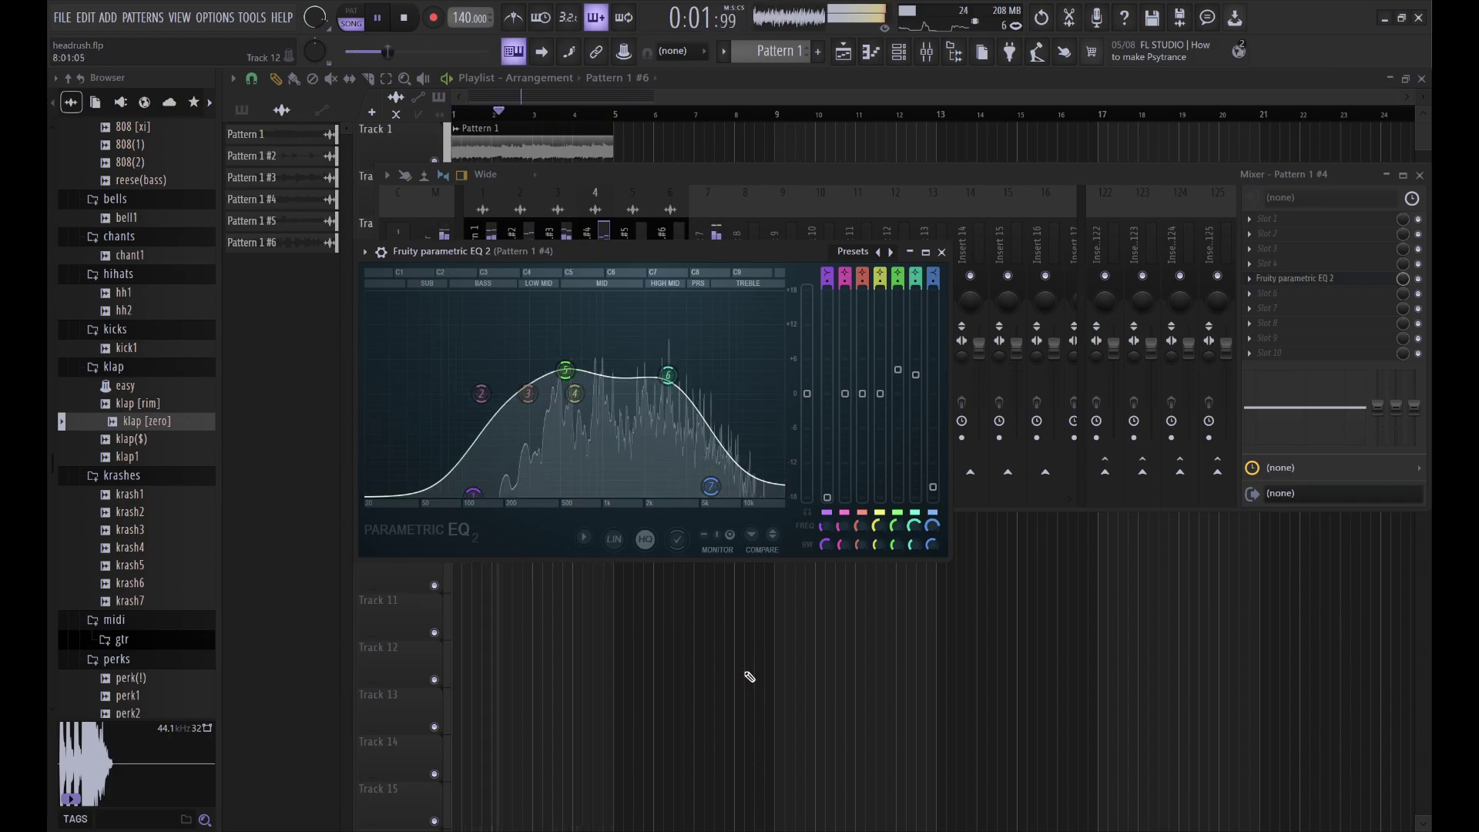
Step: Restart playback and load Fruity PanOMatic in slot 7 of Pattern 1 #4, with its LFO on panning at 64% speed
key(space)
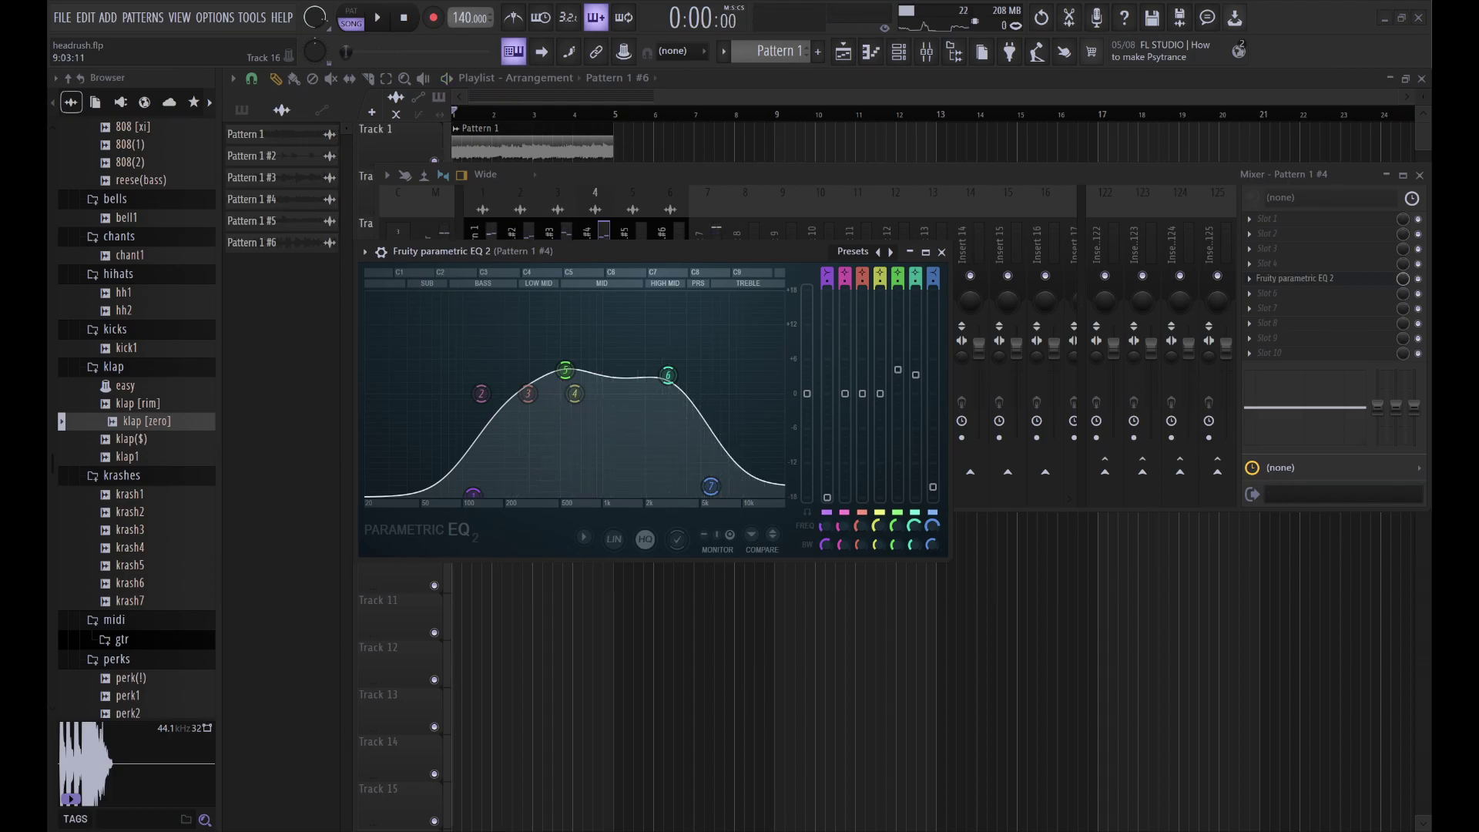
key(space)
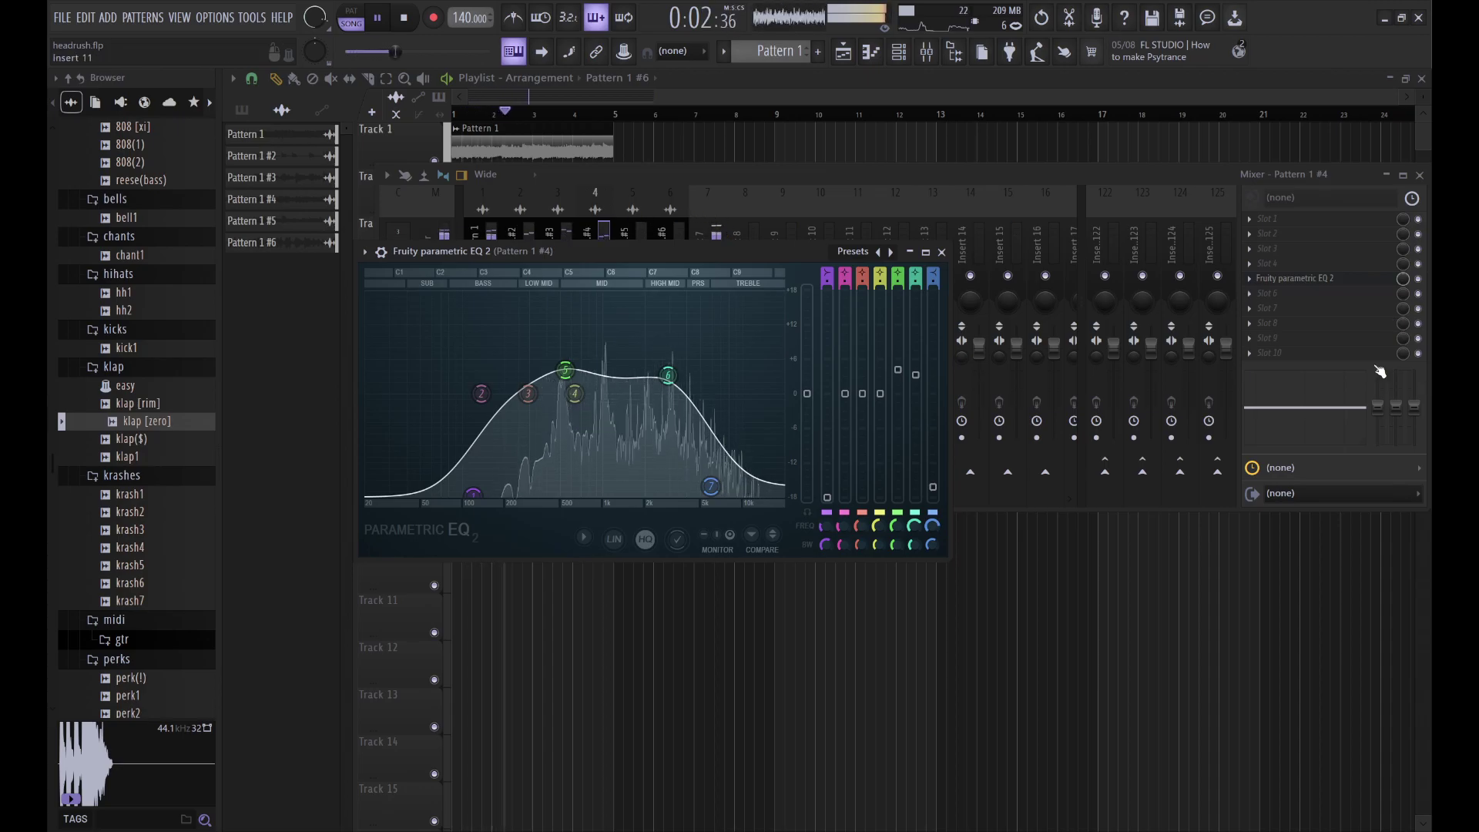
click(1279, 304)
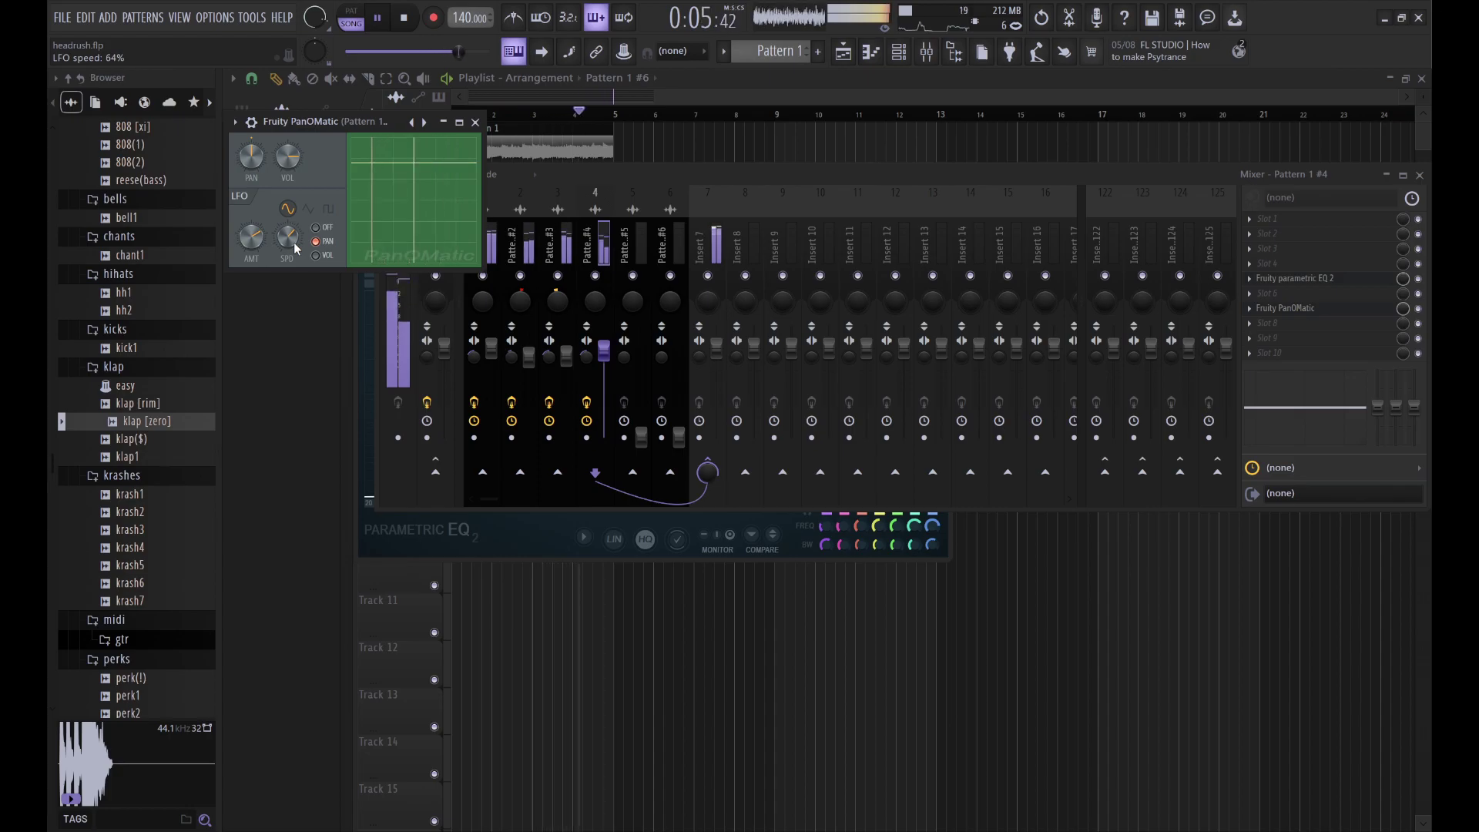
Step: Raise the mixer volume of Pattern 1 #5 to 125% (5.6 dB) and set its playlist clip's gain to 3.0 dB
click(642, 441)
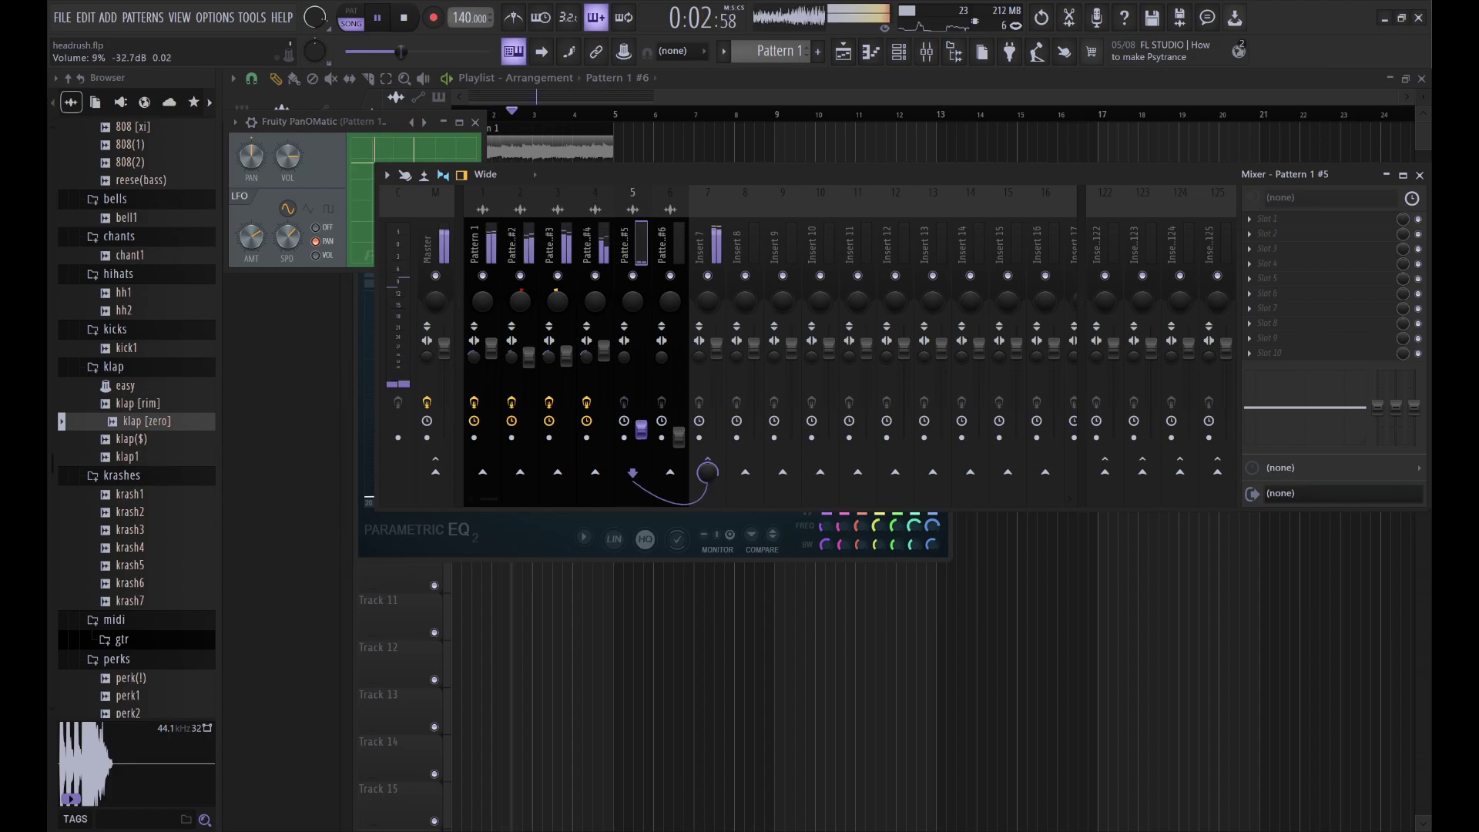
drag(641, 423, 641, 393)
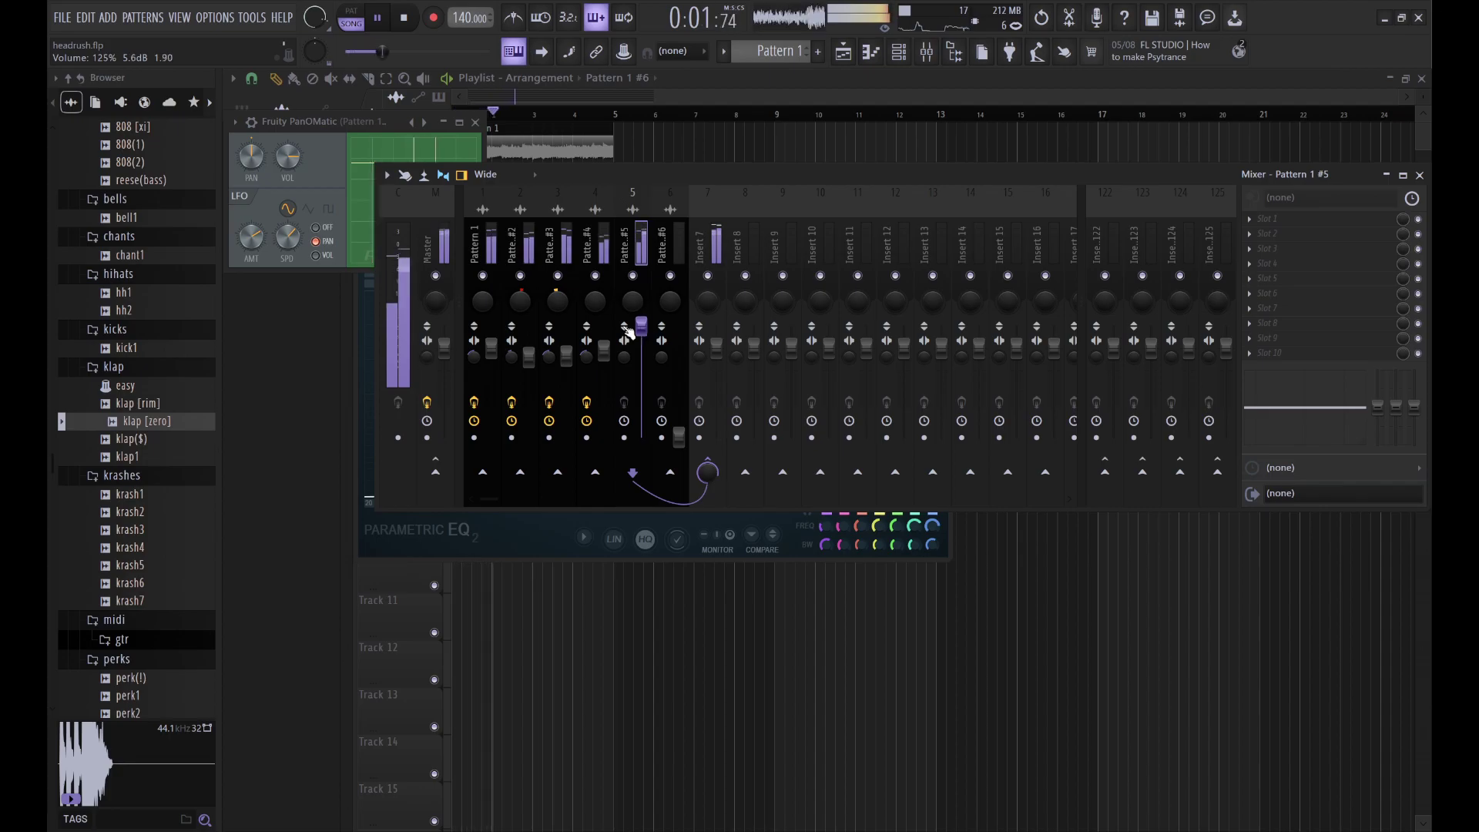
key(F12)
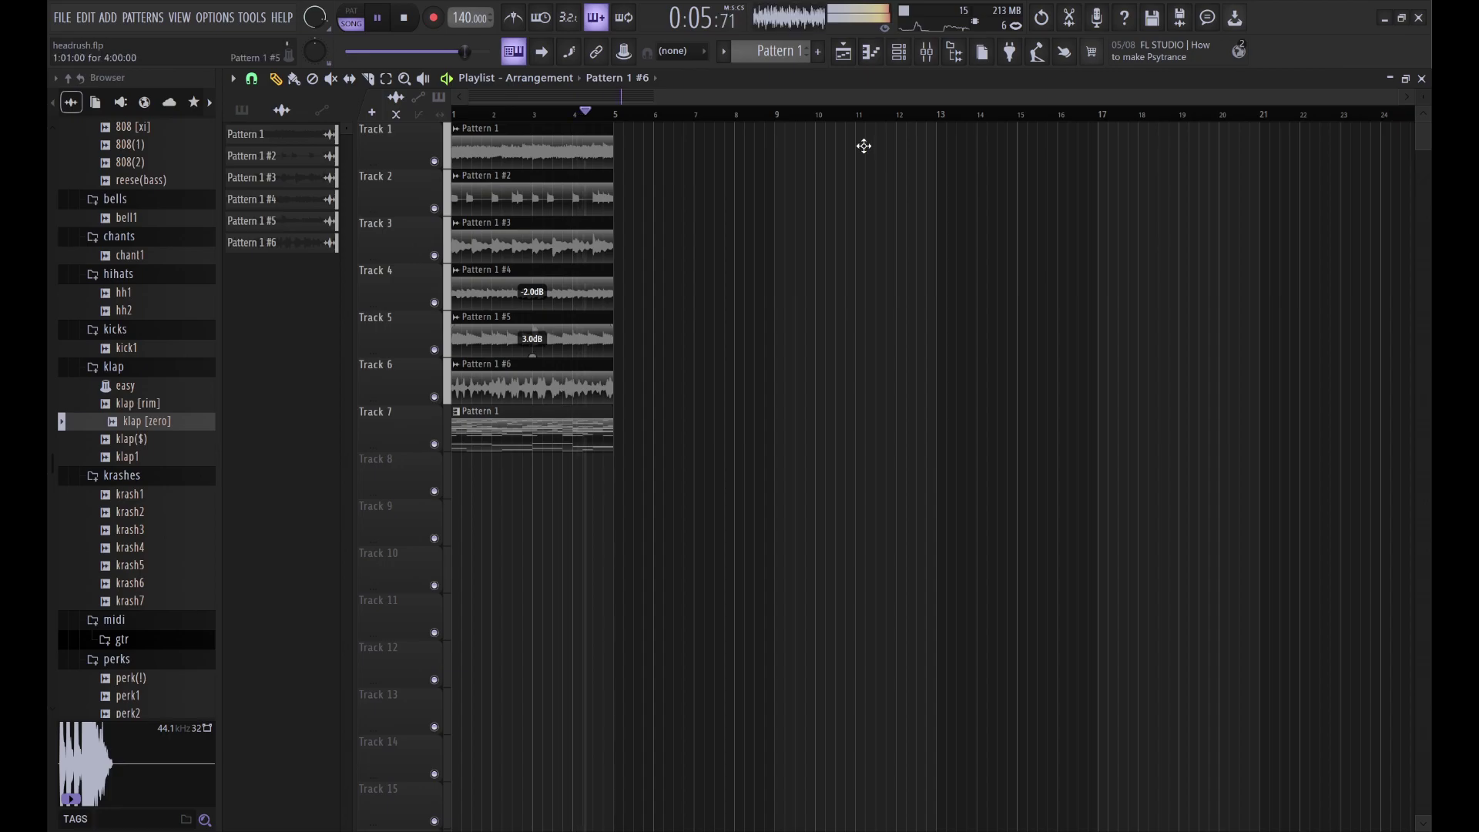
Step: Bring the Pattern 1 #5 mixer fader back down and pan the track slightly off centre
click(927, 51)
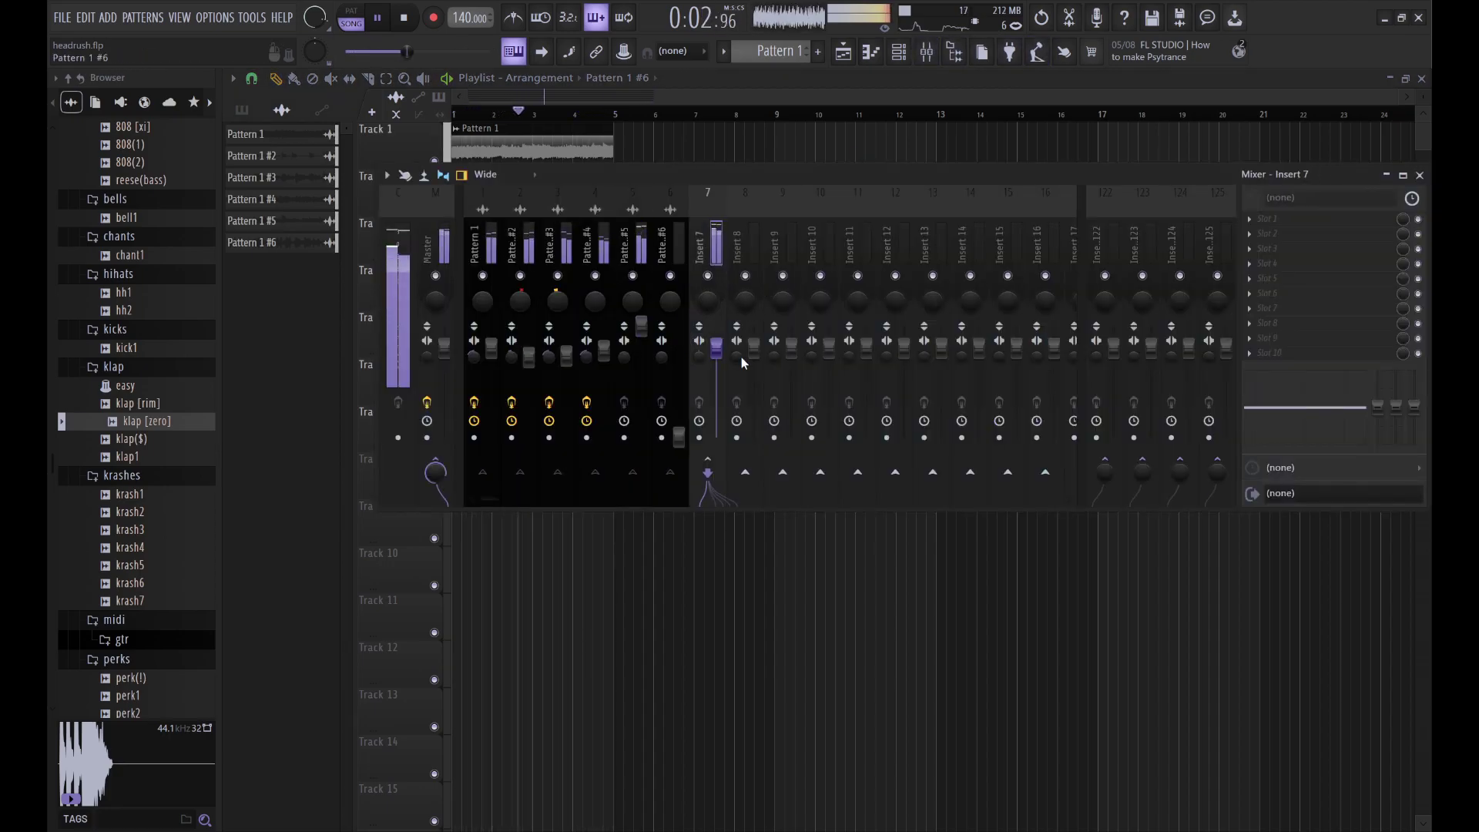
drag(642, 340, 626, 363)
drag(632, 301, 629, 300)
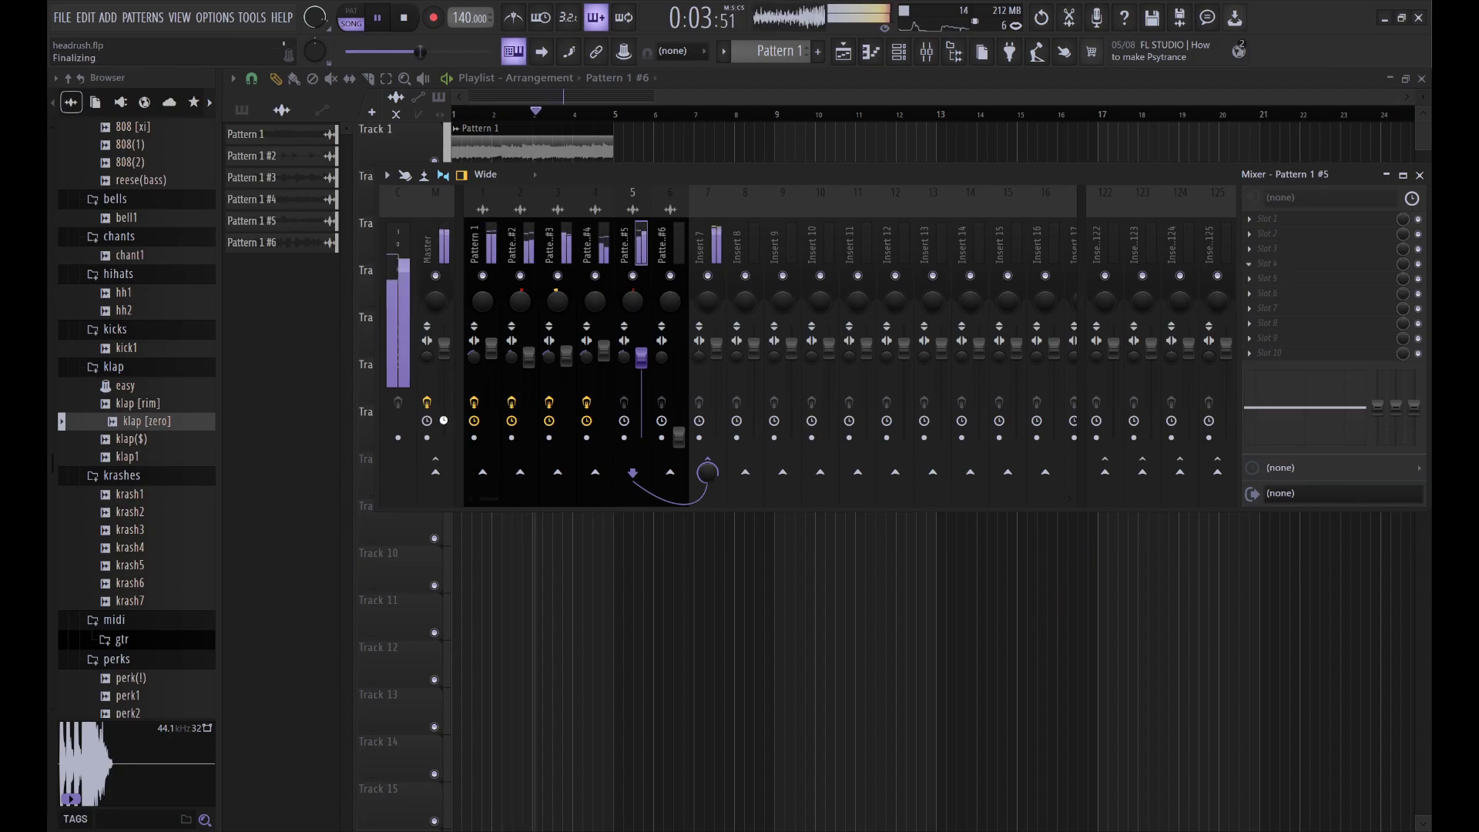
Step: Load Fruity parametric EQ 2 on Pattern 1 #5, cutting the lows and highs with bands 1 and 7 and boosting bands 4 and 5
drag(456, 416, 494, 514)
drag(641, 416, 741, 514)
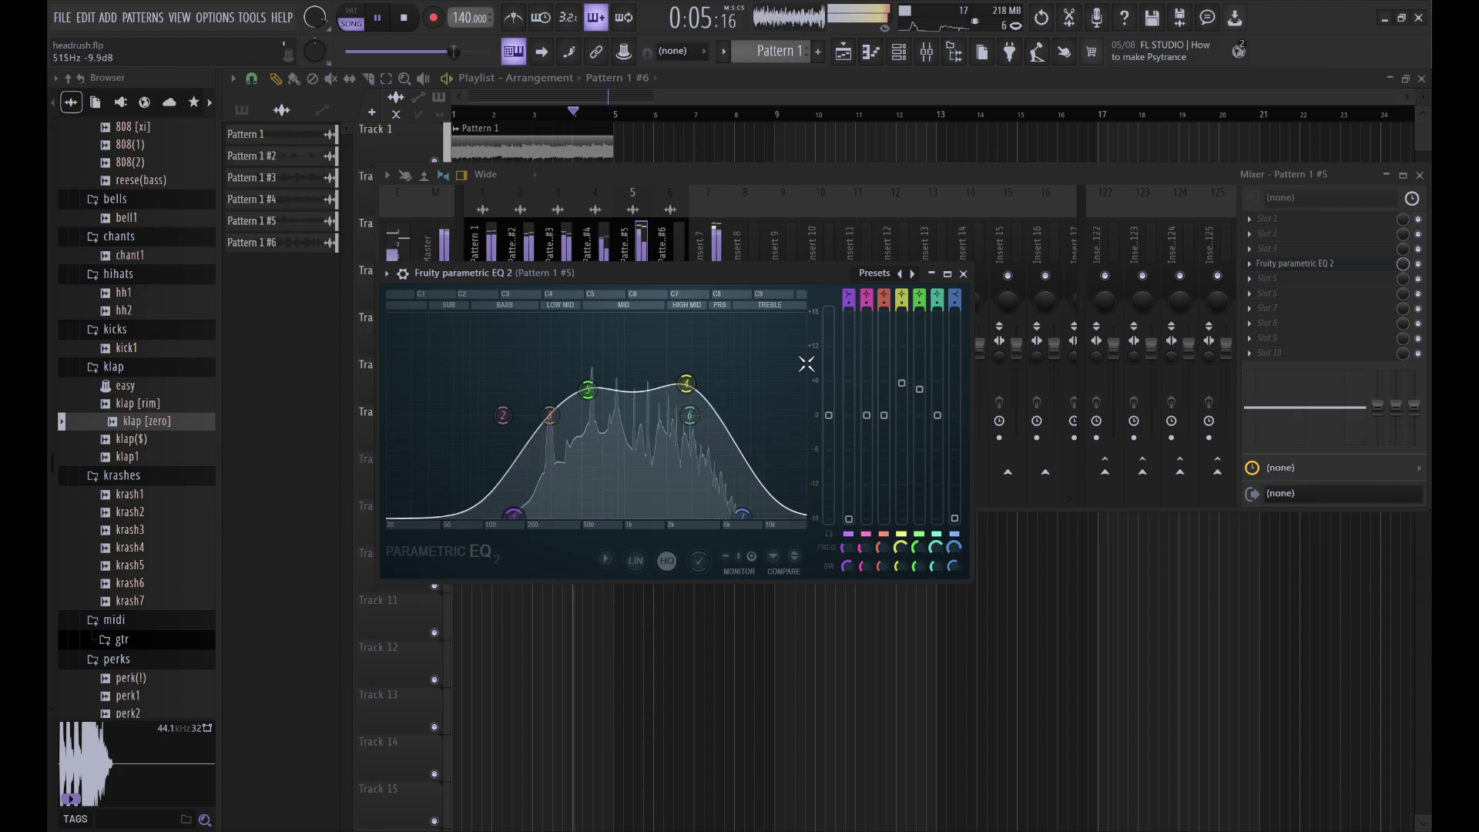
Step: Raise the mixer fader of Pattern 1 #6 to sit slightly below the other loops and adjust its stereo separation
click(670, 246)
drag(678, 435, 679, 371)
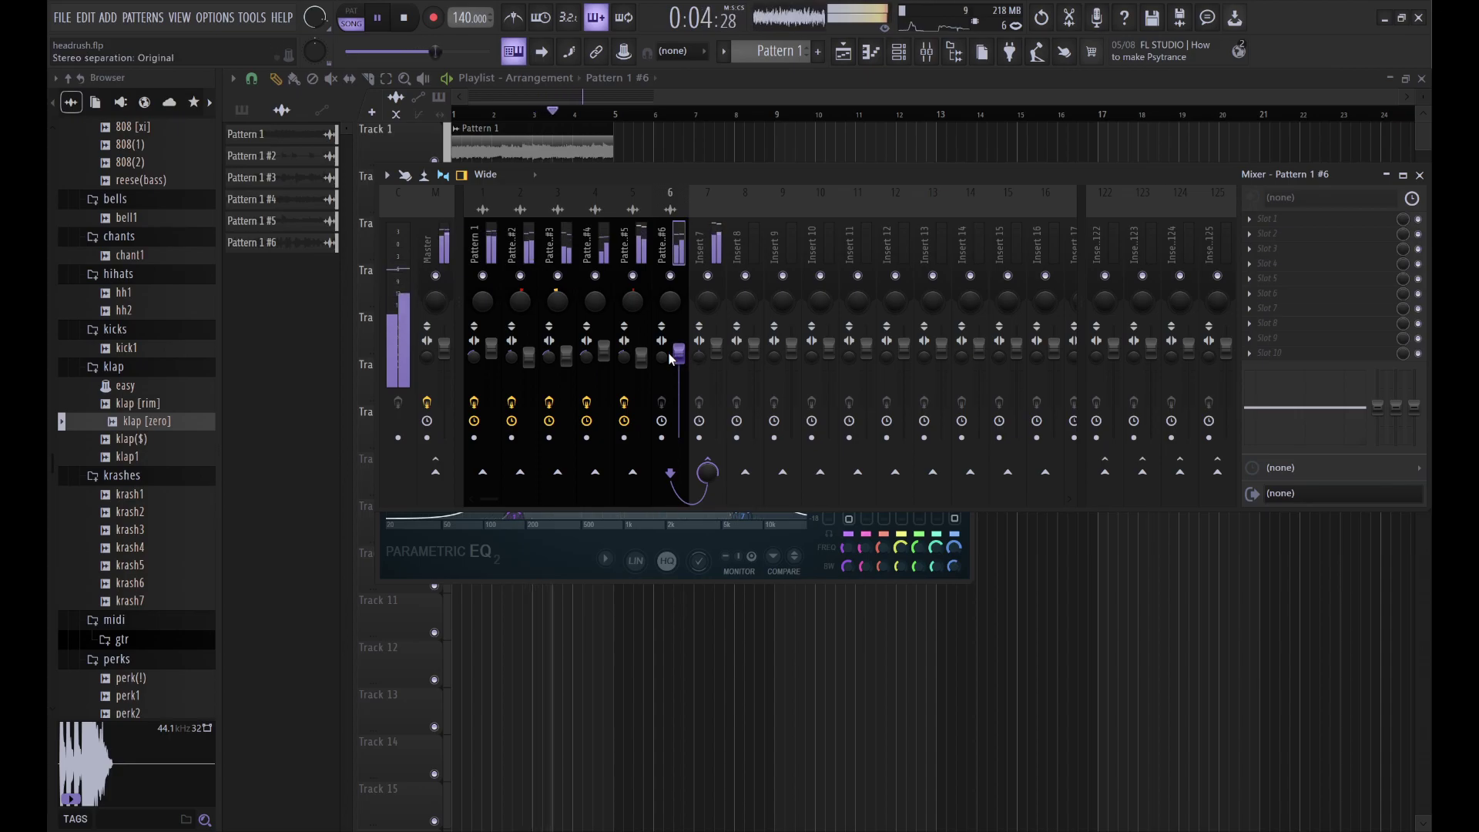
mouse_move(661, 356)
mouse_down()
mouse_move(661, 383)
mouse_move(679, 370)
mouse_up()
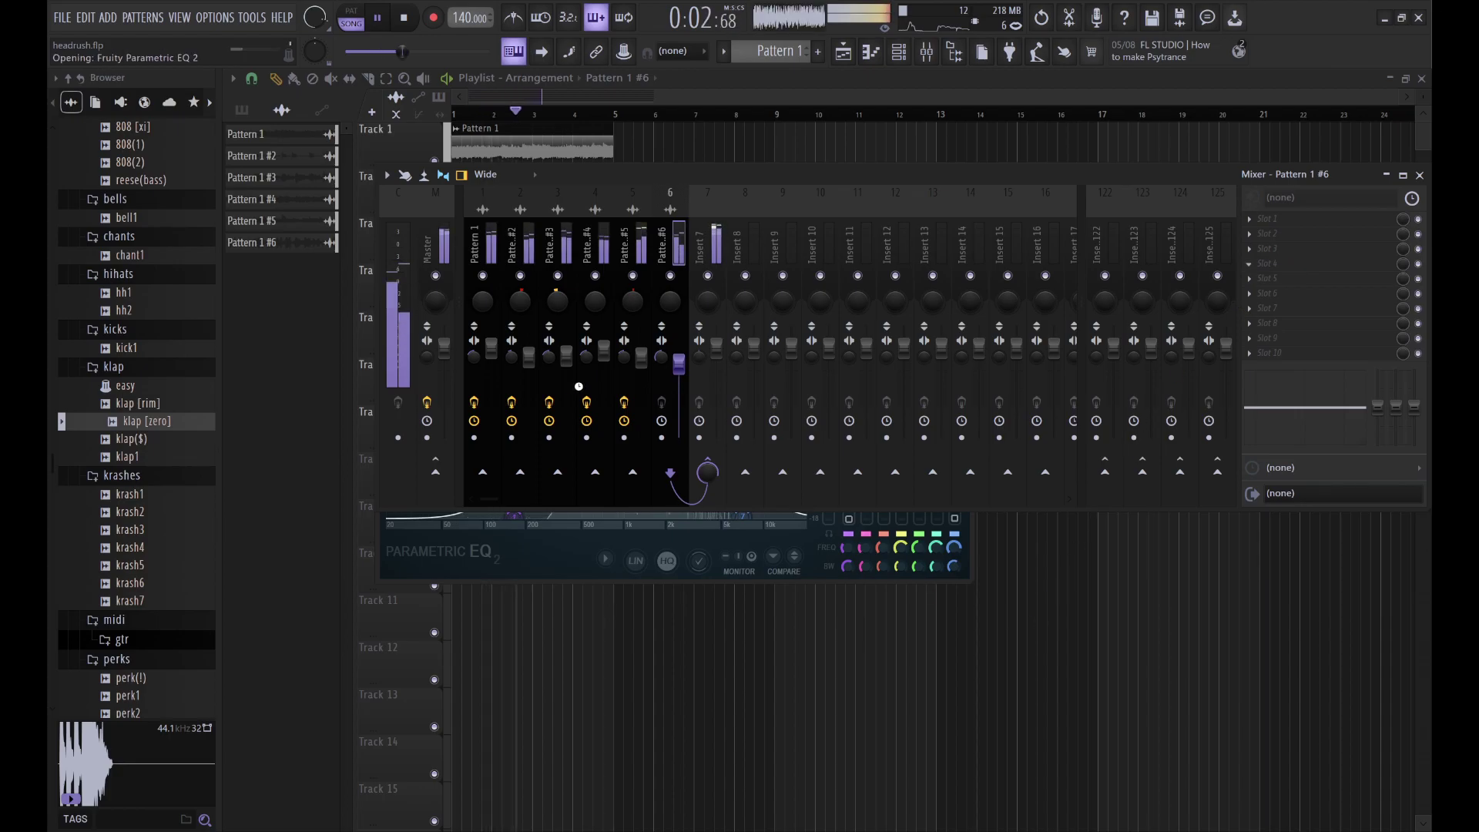
Step: Load Fruity parametric EQ 2 on Pattern 1 #6, cutting lows with band 1 and highs with band 7 near 3248 Hz, and boosting bands 4 and 5
drag(373, 286, 372, 368)
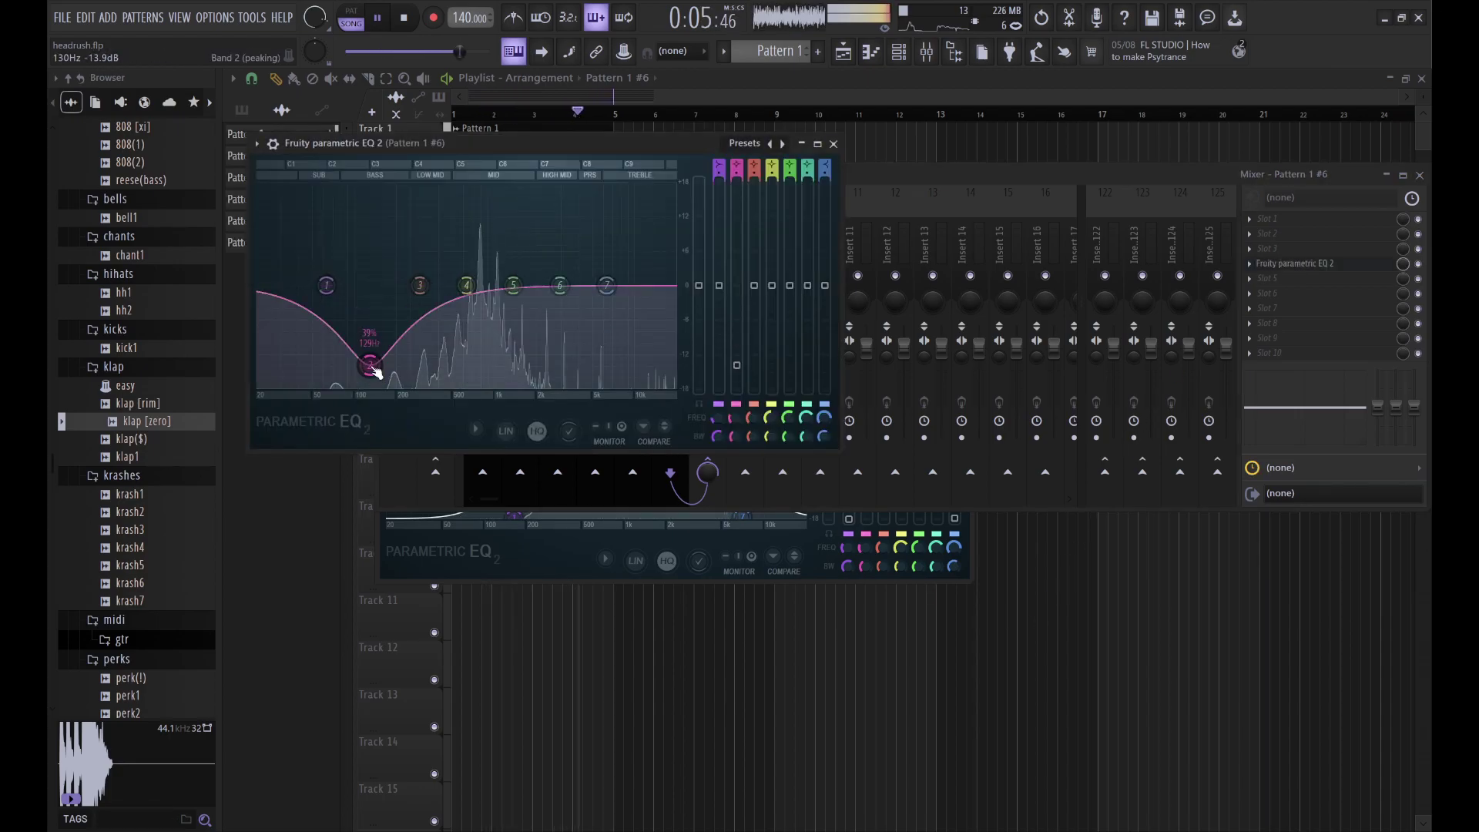
key(ctrl+z)
drag(327, 285, 360, 385)
drag(513, 286, 594, 385)
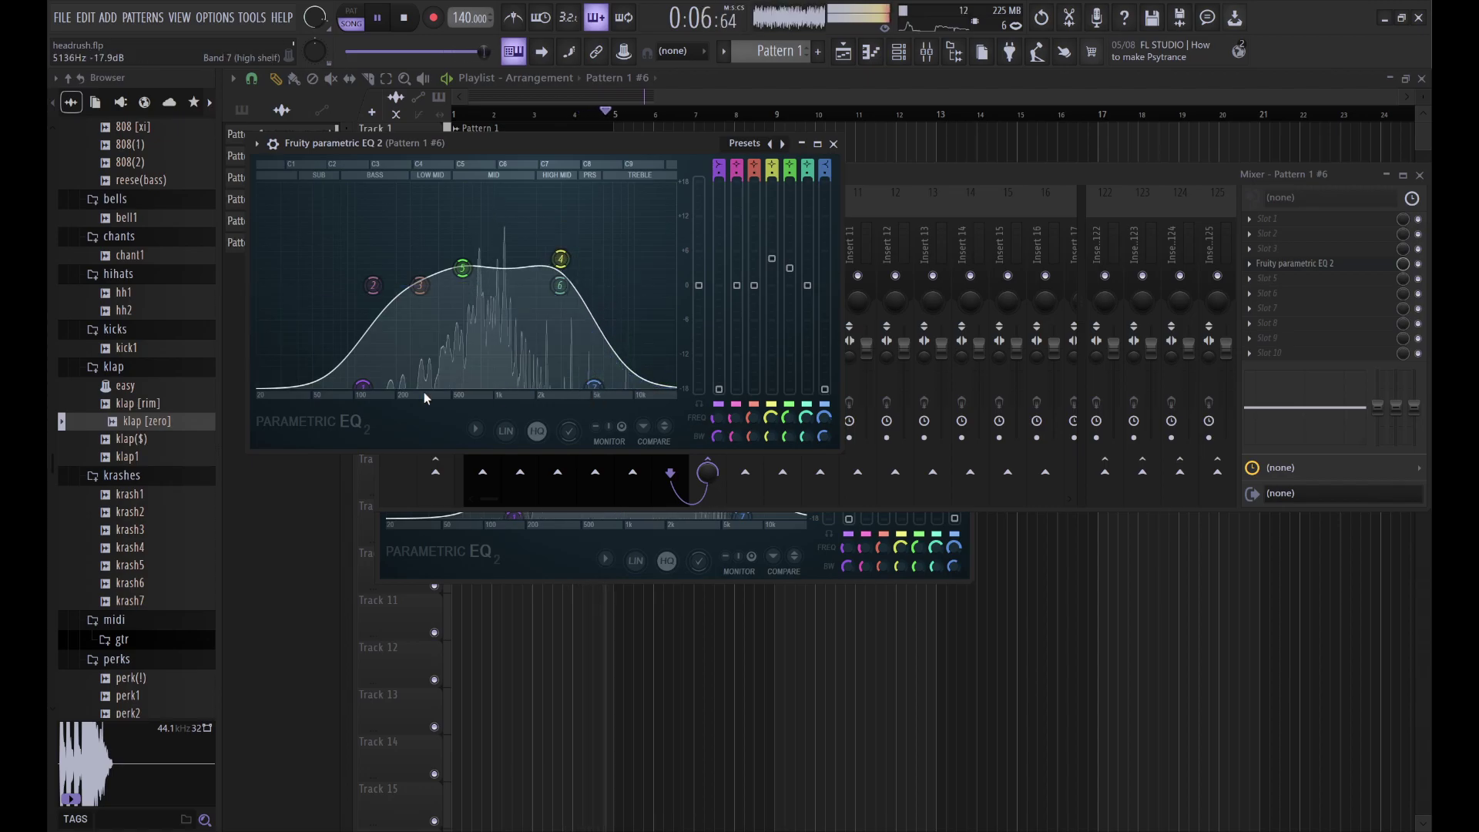
drag(361, 385, 398, 385)
drag(594, 385, 573, 393)
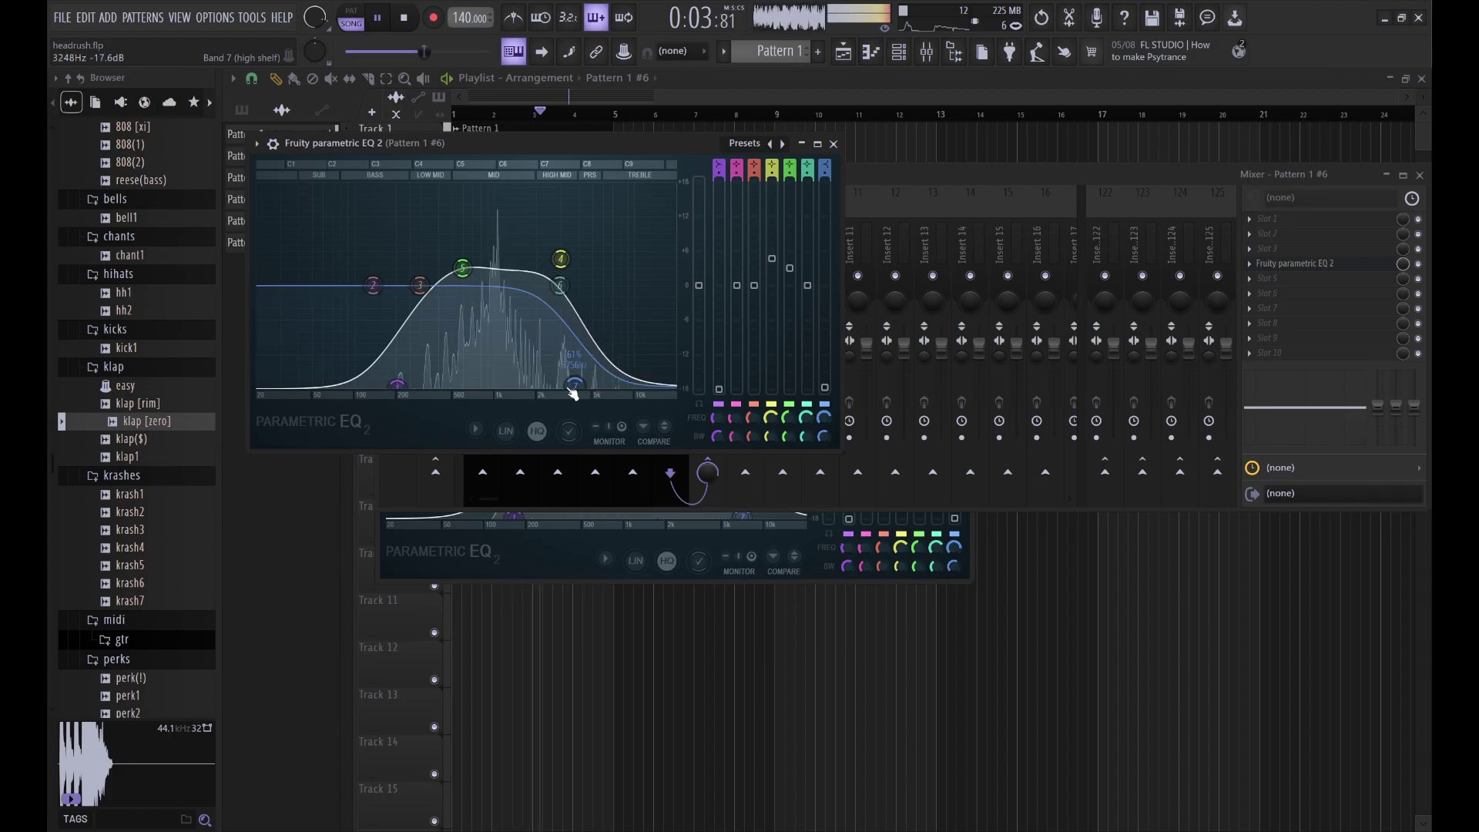
click(833, 144)
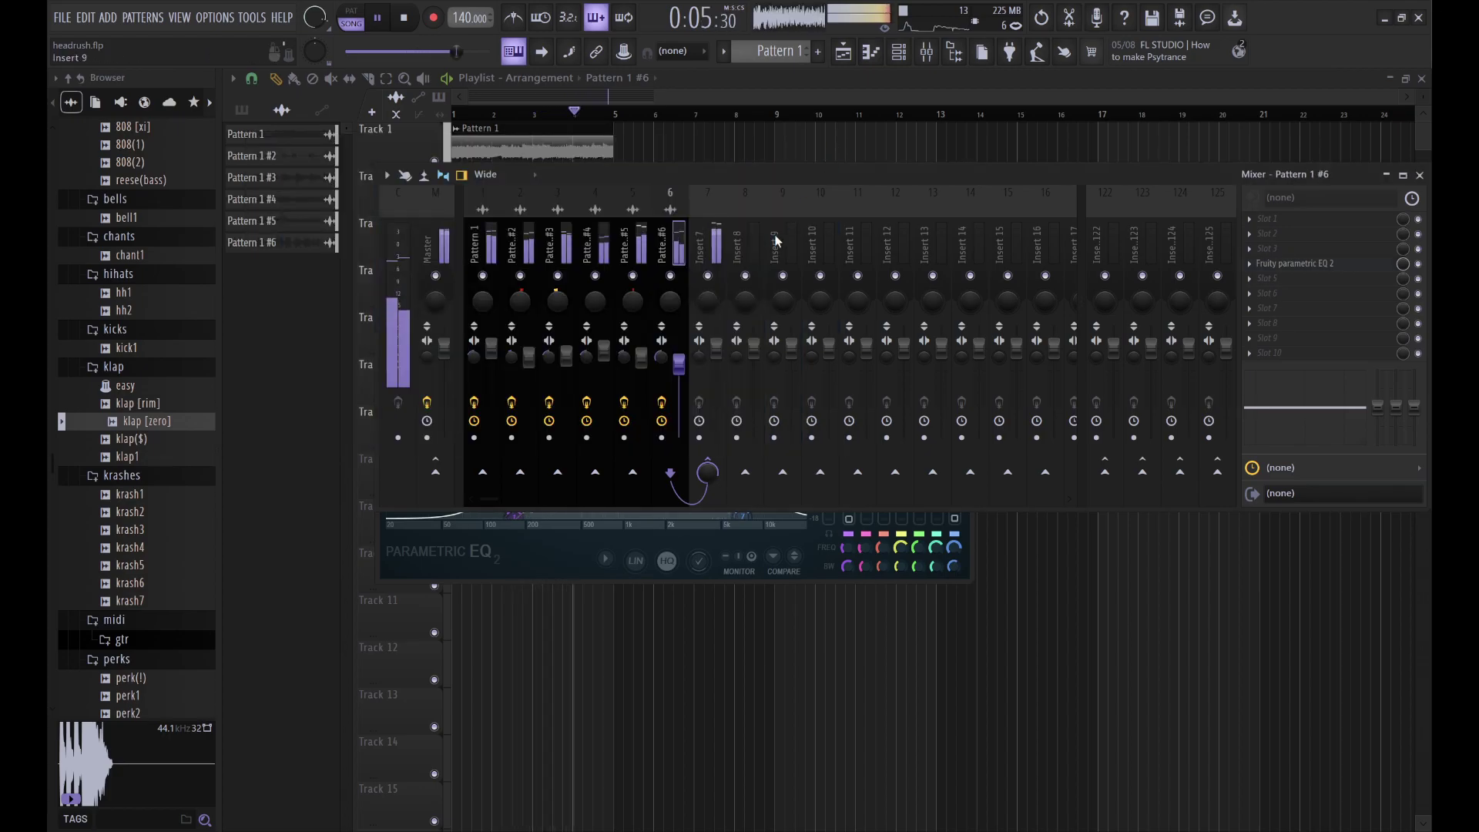
Step: Load FabFilter Pro-C 2 on Insert 7, set its threshold to -30.28 dB and lower the ratio
click(713, 253)
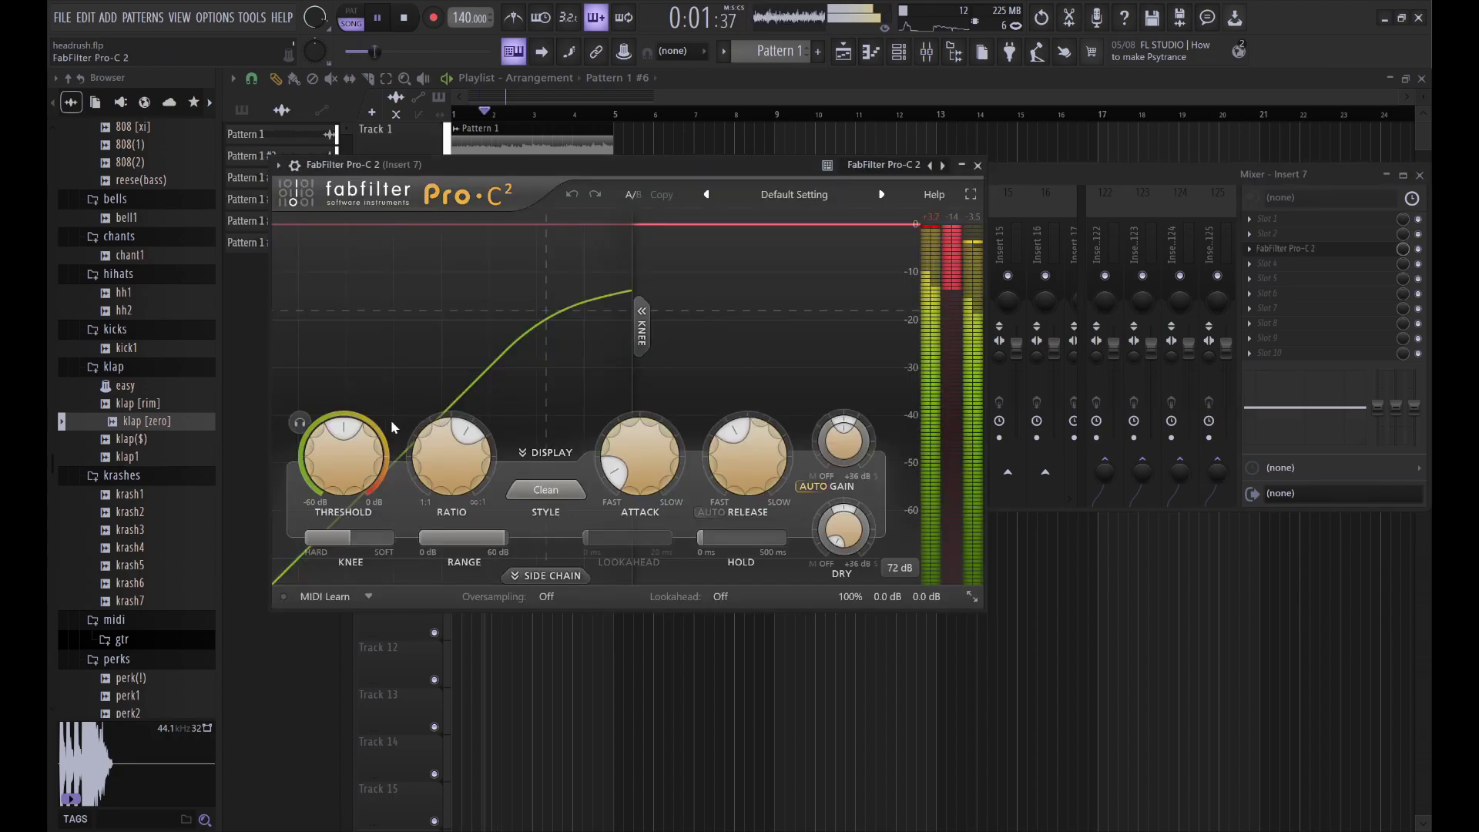
drag(339, 467, 370, 560)
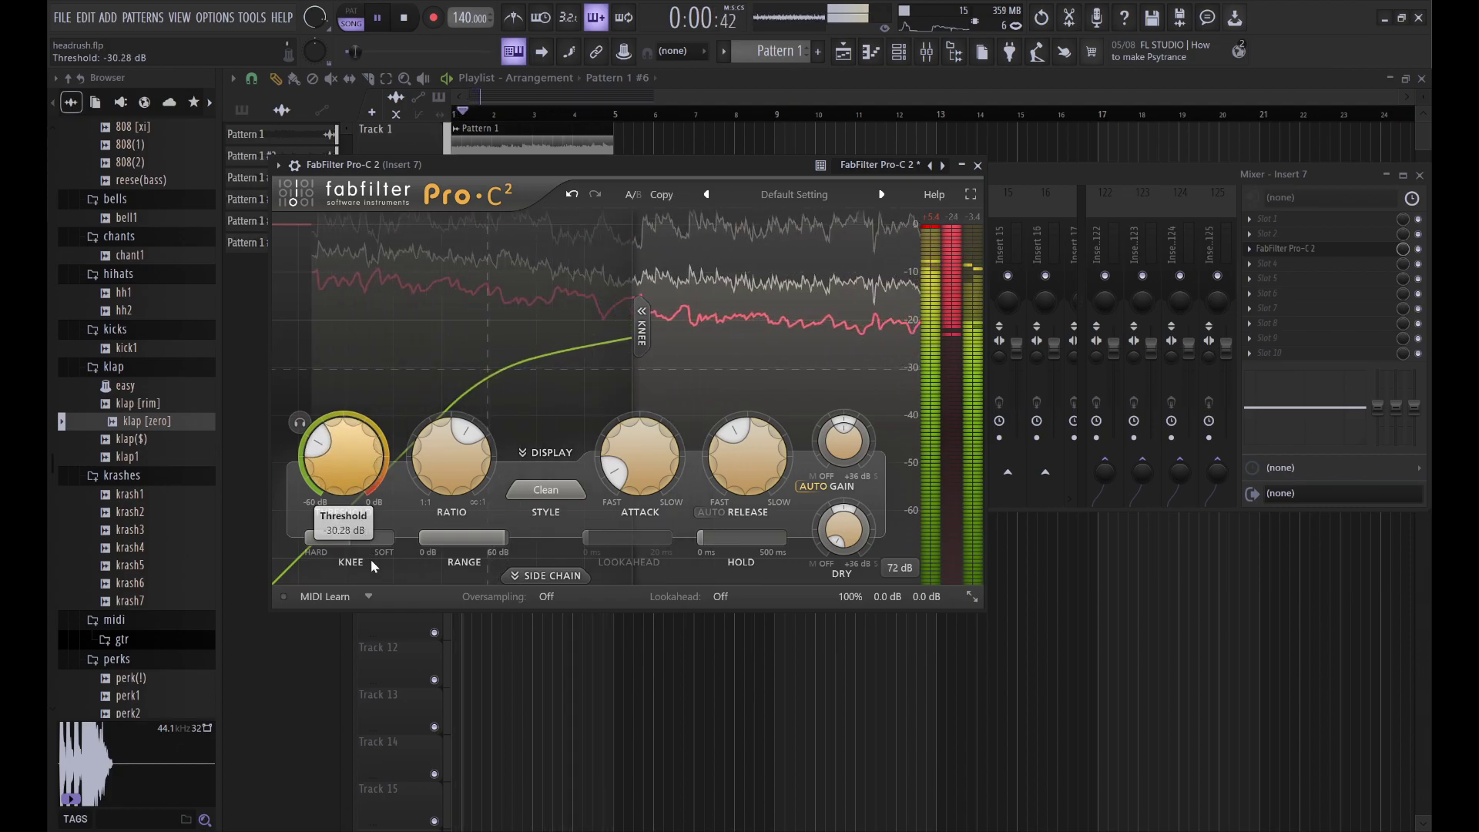
mouse_move(450, 451)
drag(450, 451, 456, 513)
Step: Raise the dry level of the Insert 7 compressor, set its threshold to -16.93 dB and close it
mouse_move(836, 526)
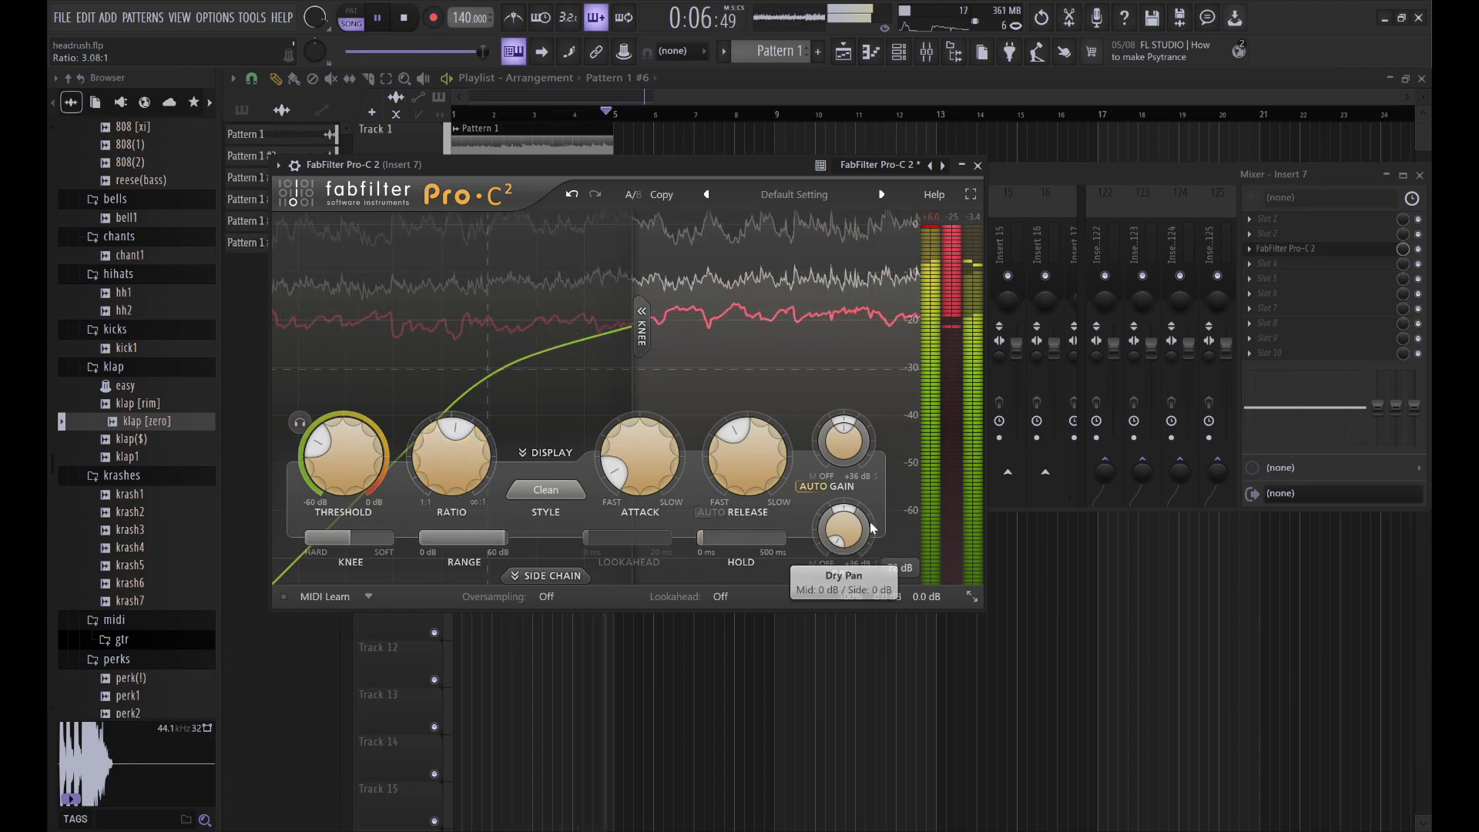
drag(836, 527, 805, 418)
drag(350, 456, 336, 368)
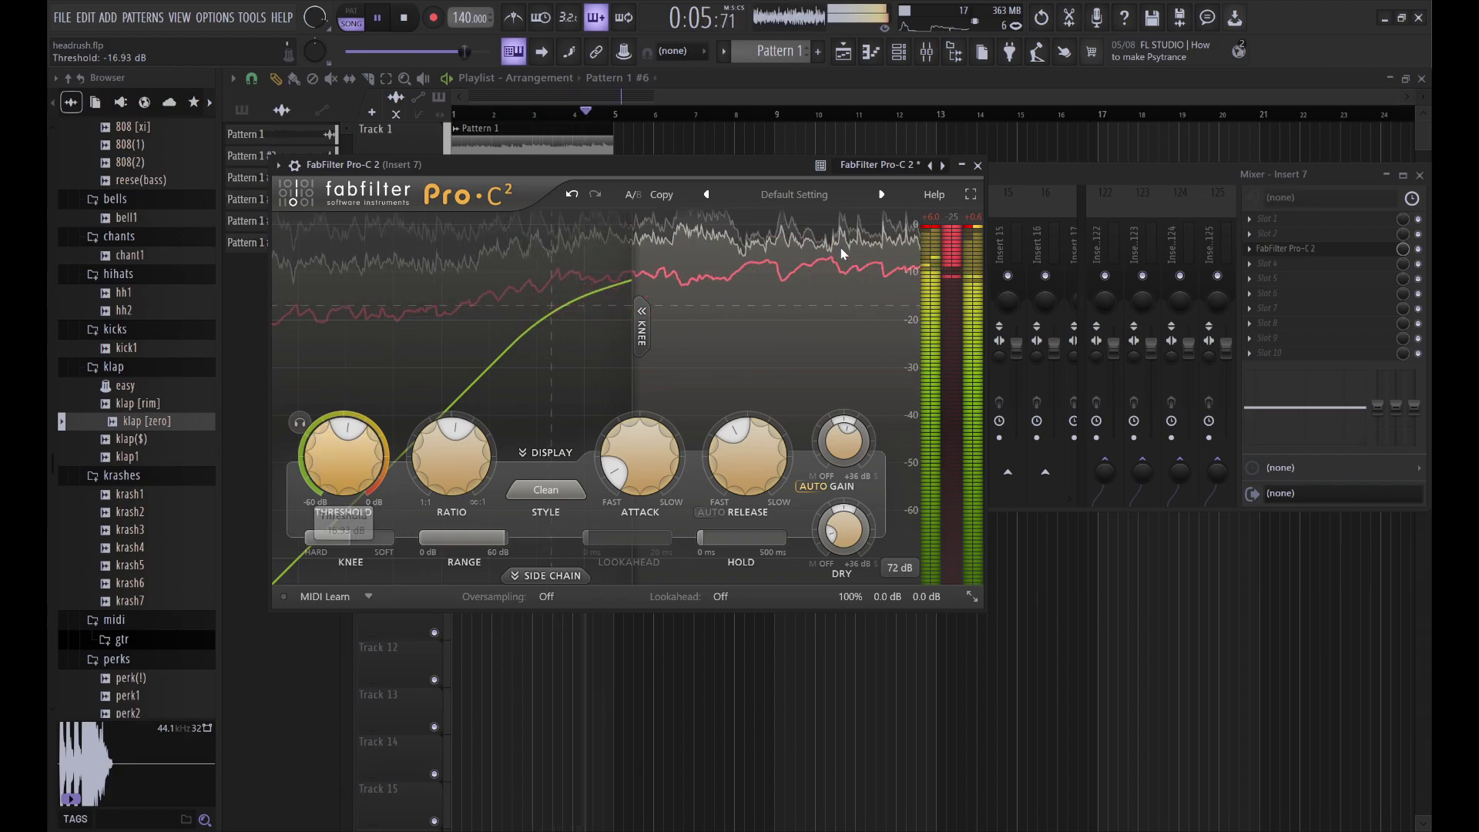
click(977, 164)
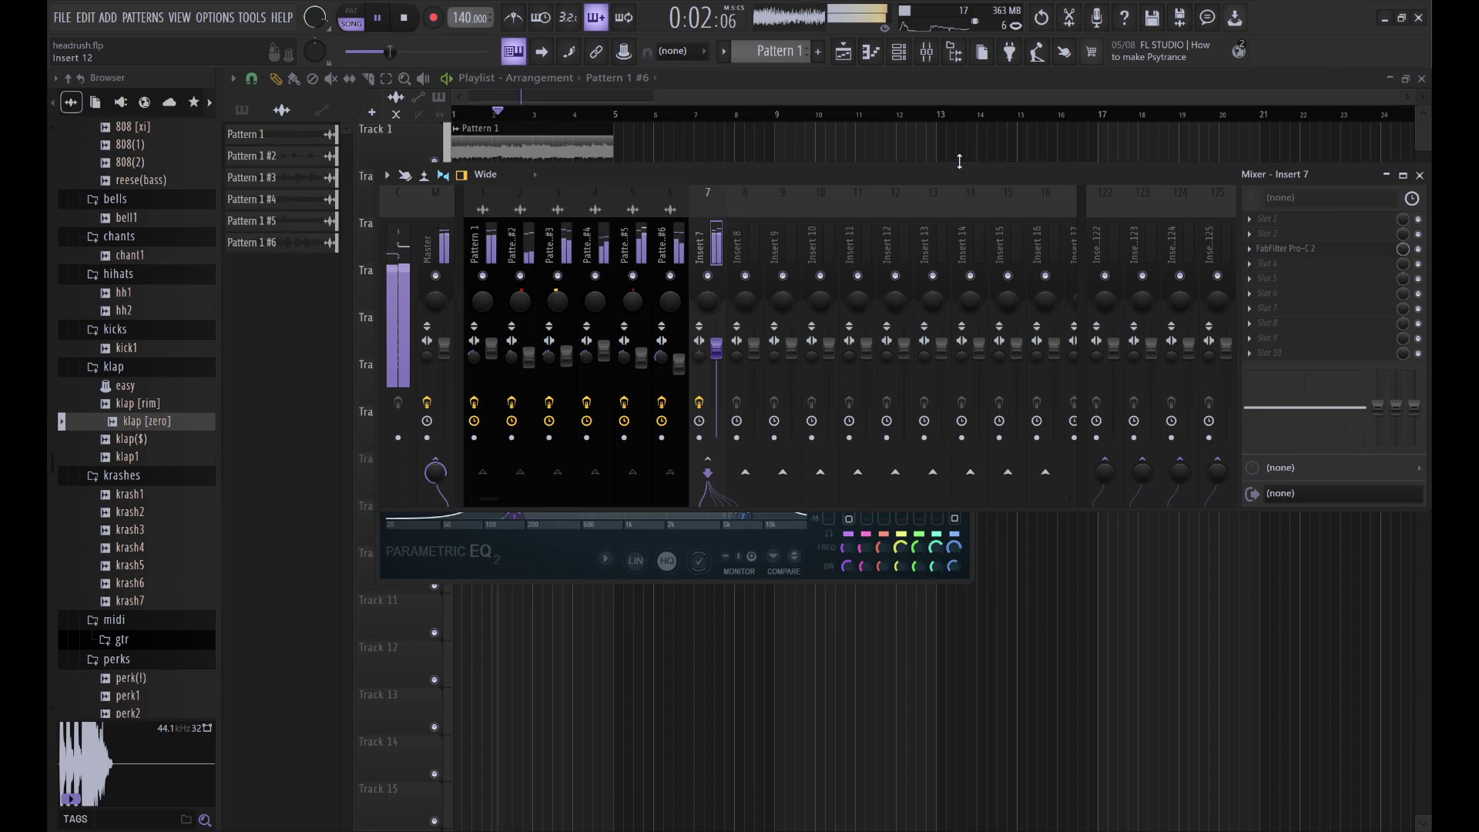
Step: Lower the mixer fader of Pattern 1 #6 slightly and go back to the playlist
click(681, 360)
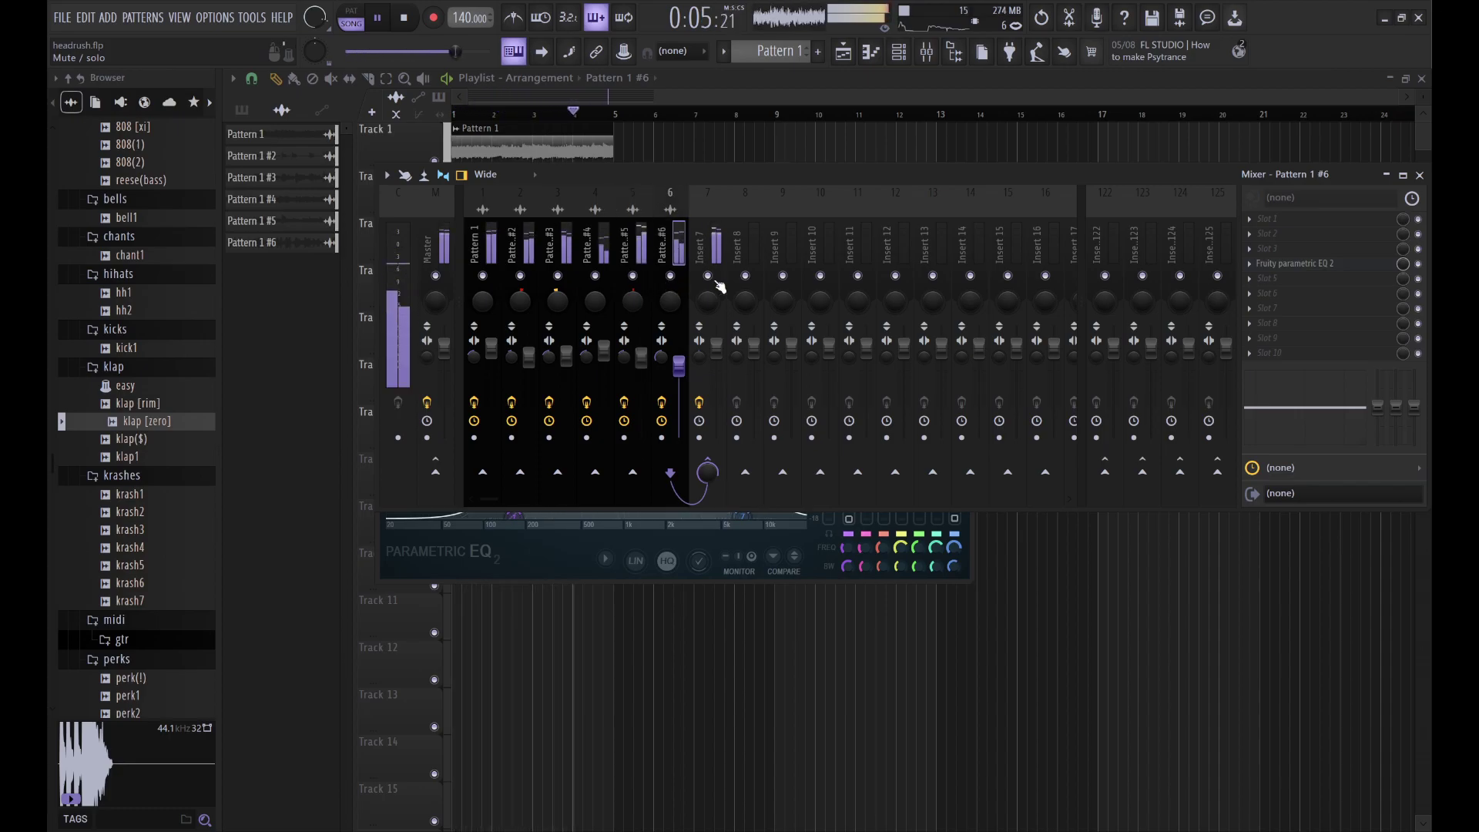
click(957, 87)
Step: Add the klap [zero] sample as a new channel below Pattern 1 #6 in the channel rack
click(899, 52)
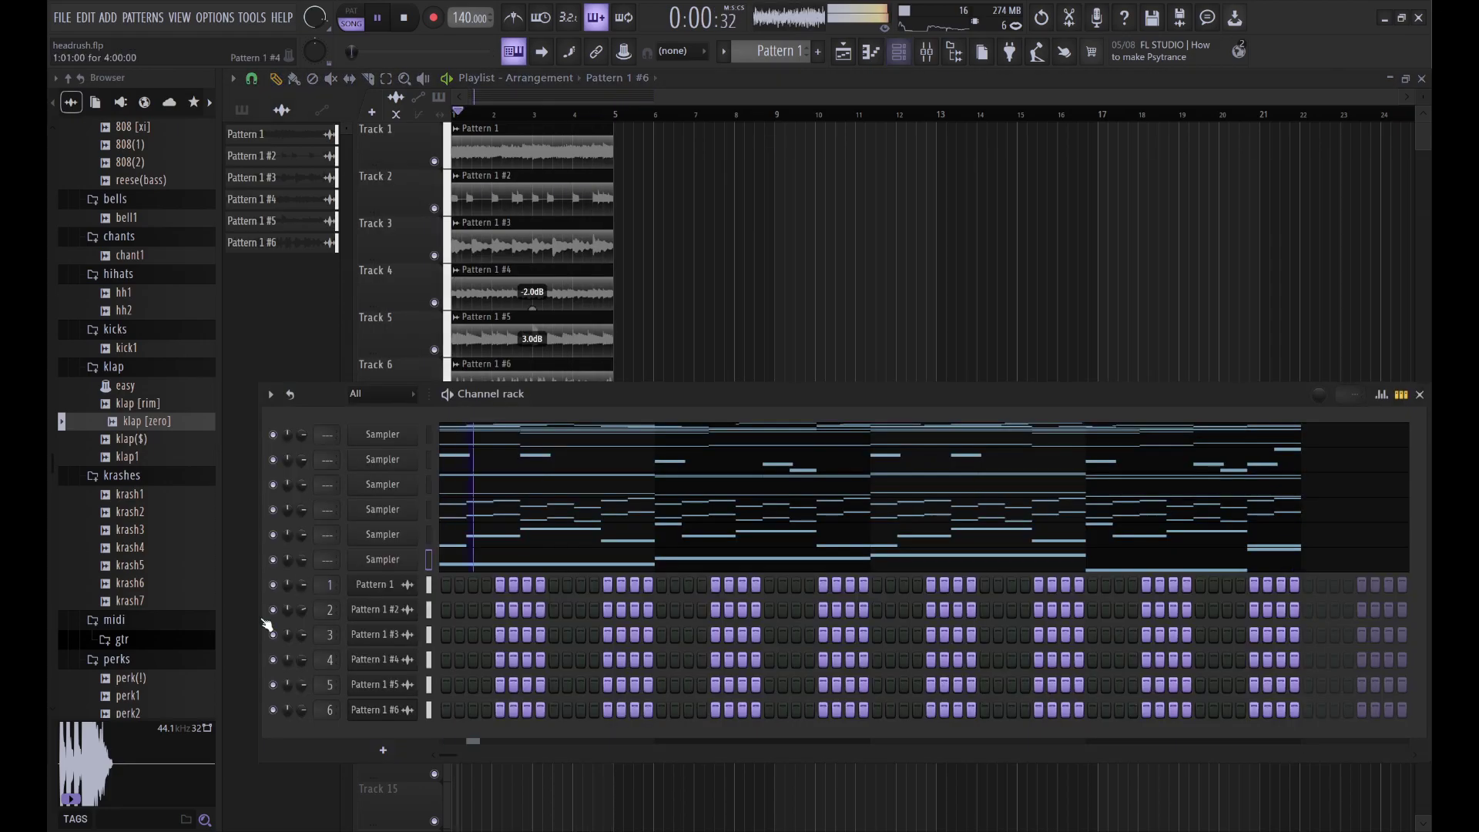
click(156, 429)
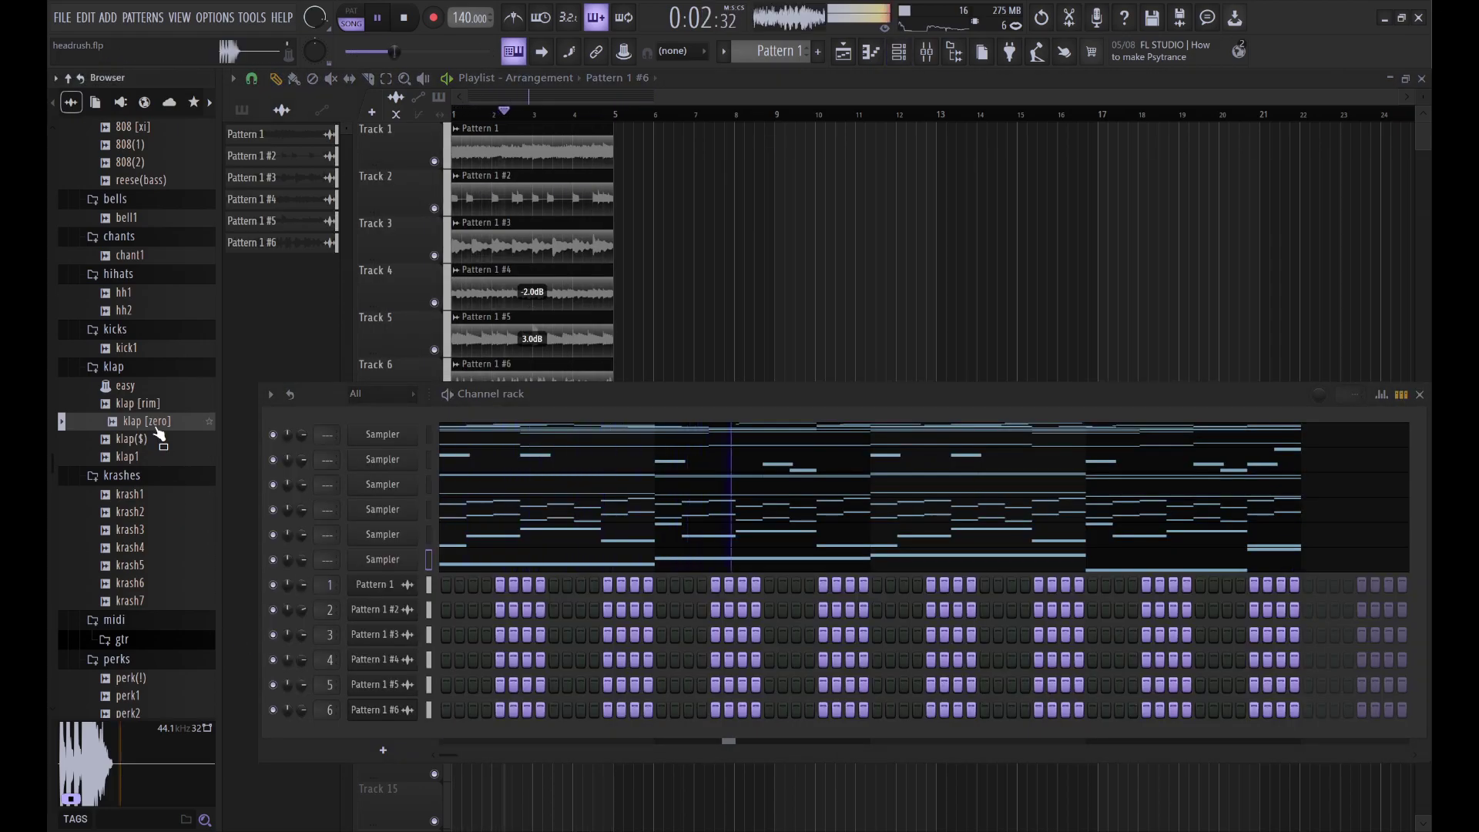
click(236, 450)
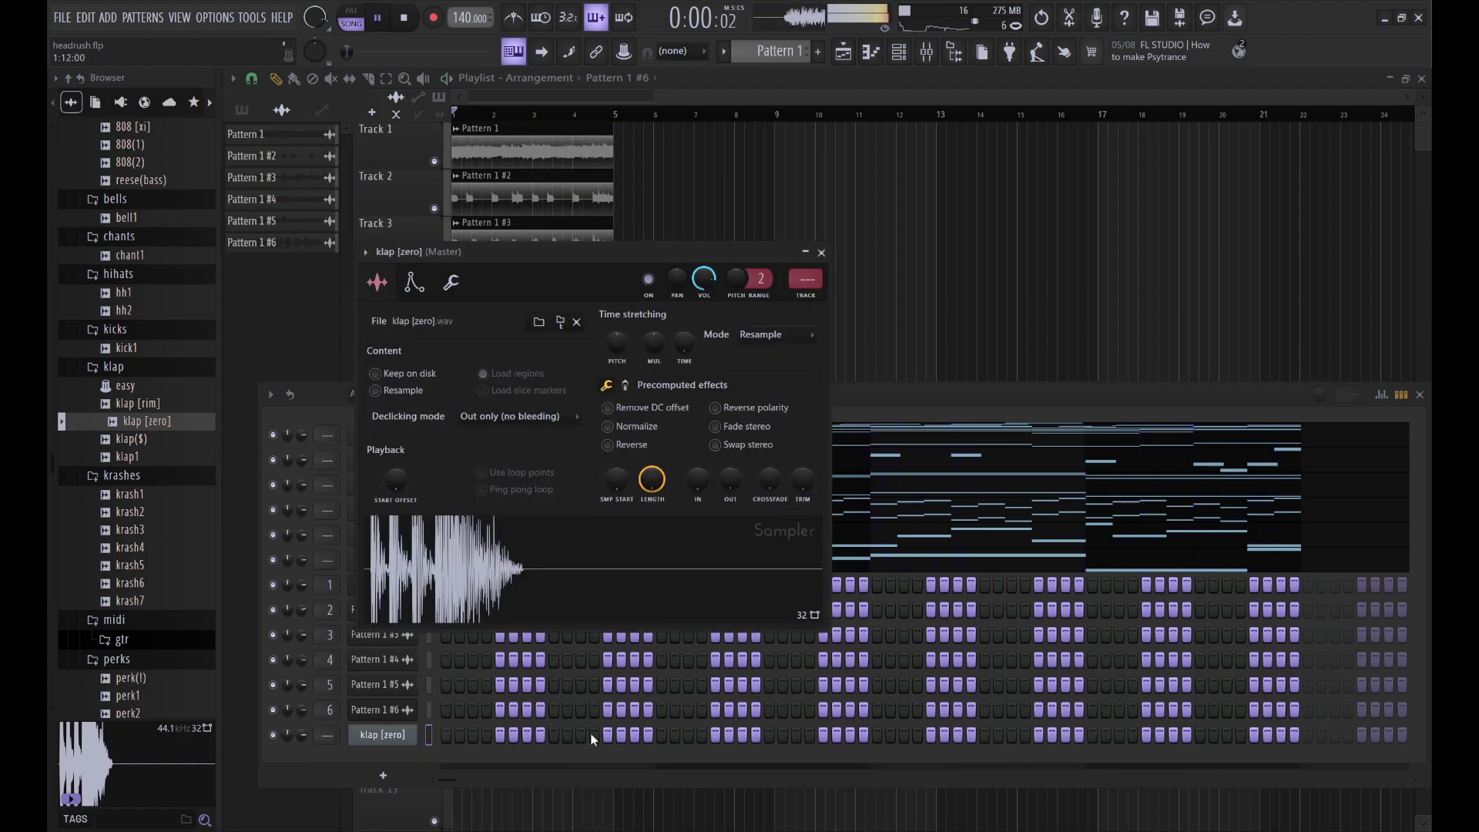
Step: Program klap [zero] hits on steps 9, 15, 25, 27 and 31 of Pattern 1
click(551, 736)
click(633, 735)
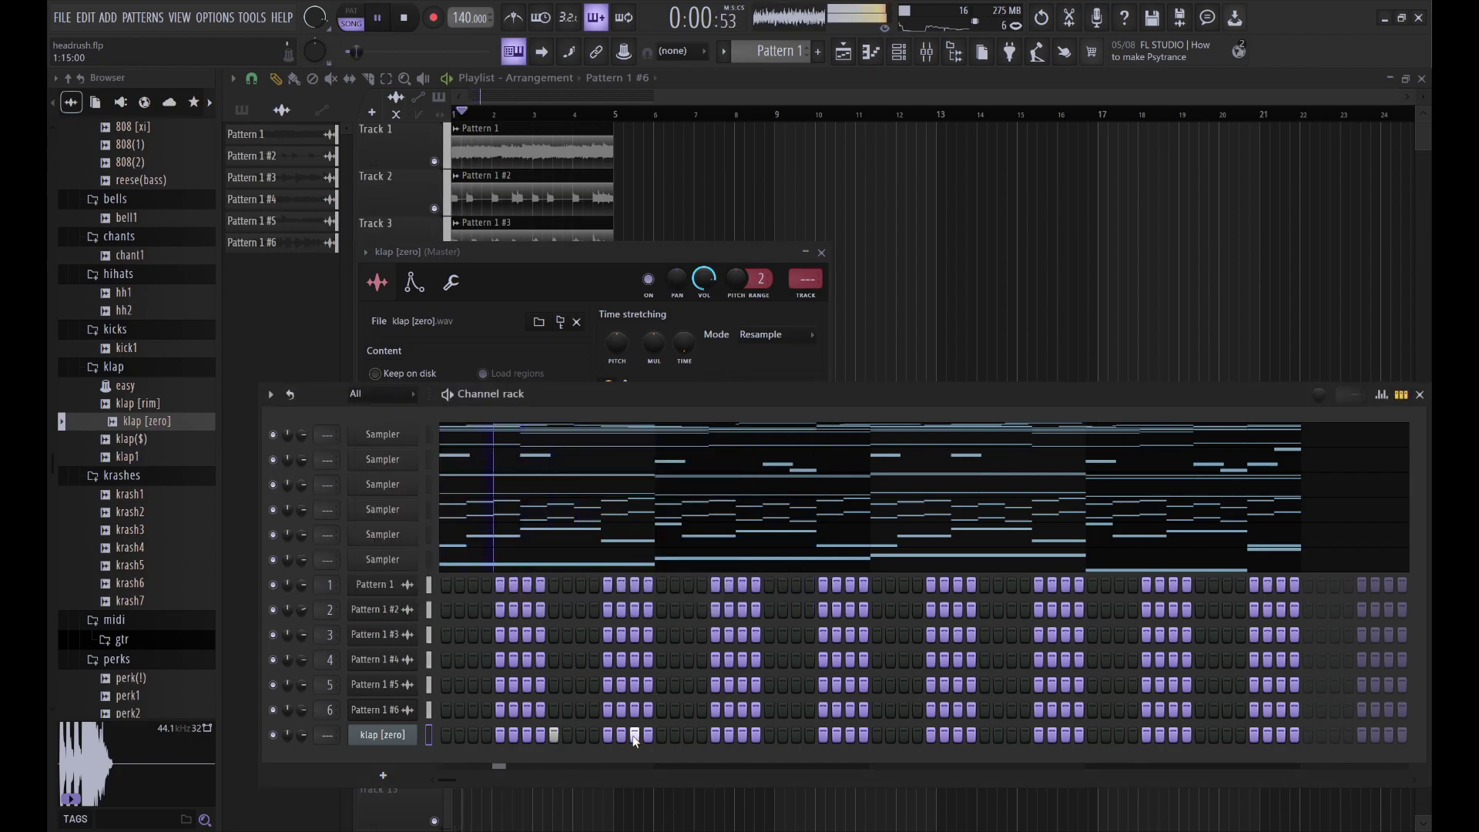
click(770, 734)
click(797, 734)
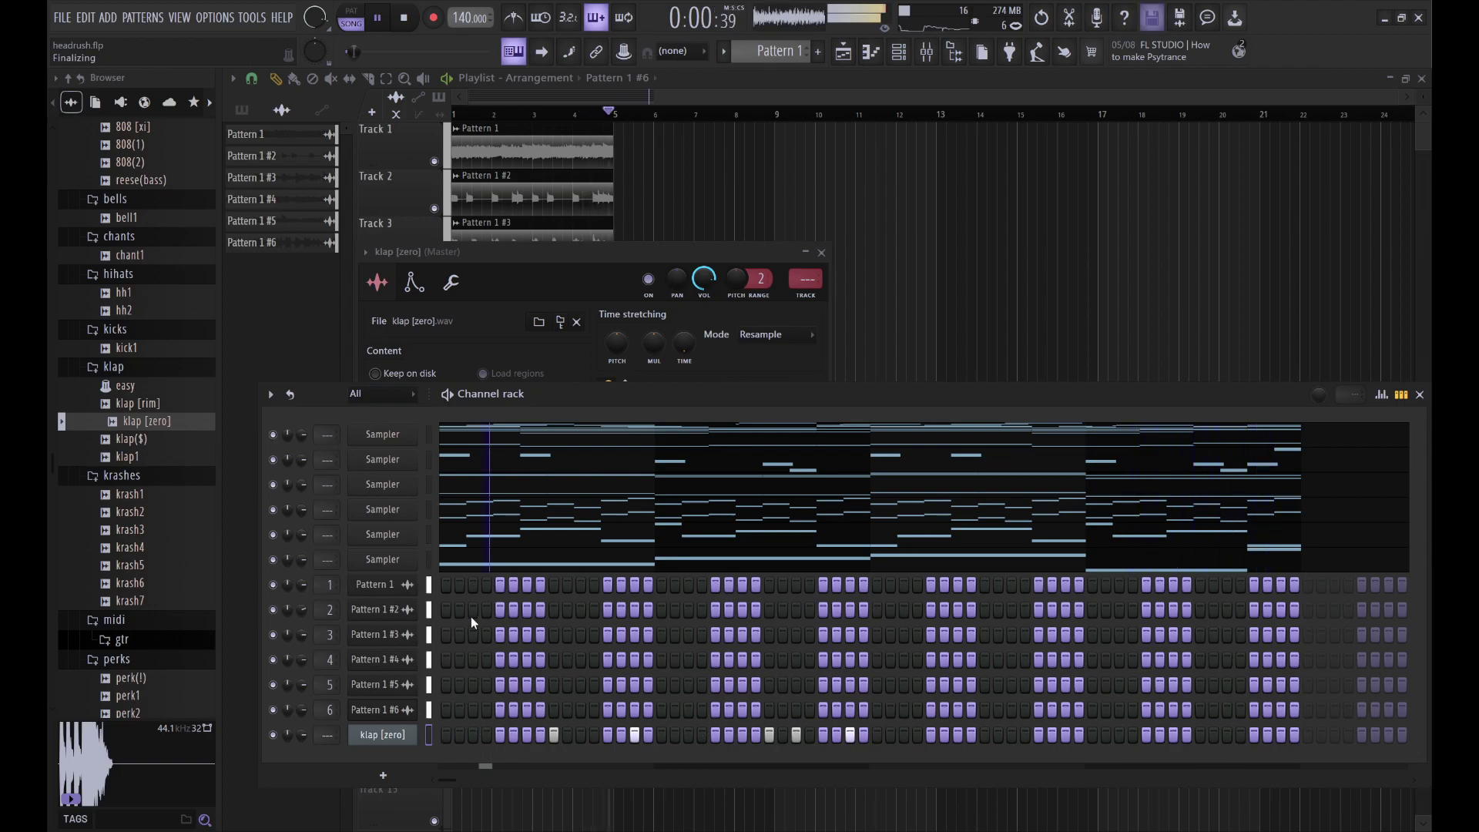
Step: Duplicate the five klap [zero] notes in the piano roll and align the copies with the same positions in bars 3 and 4
key(F7)
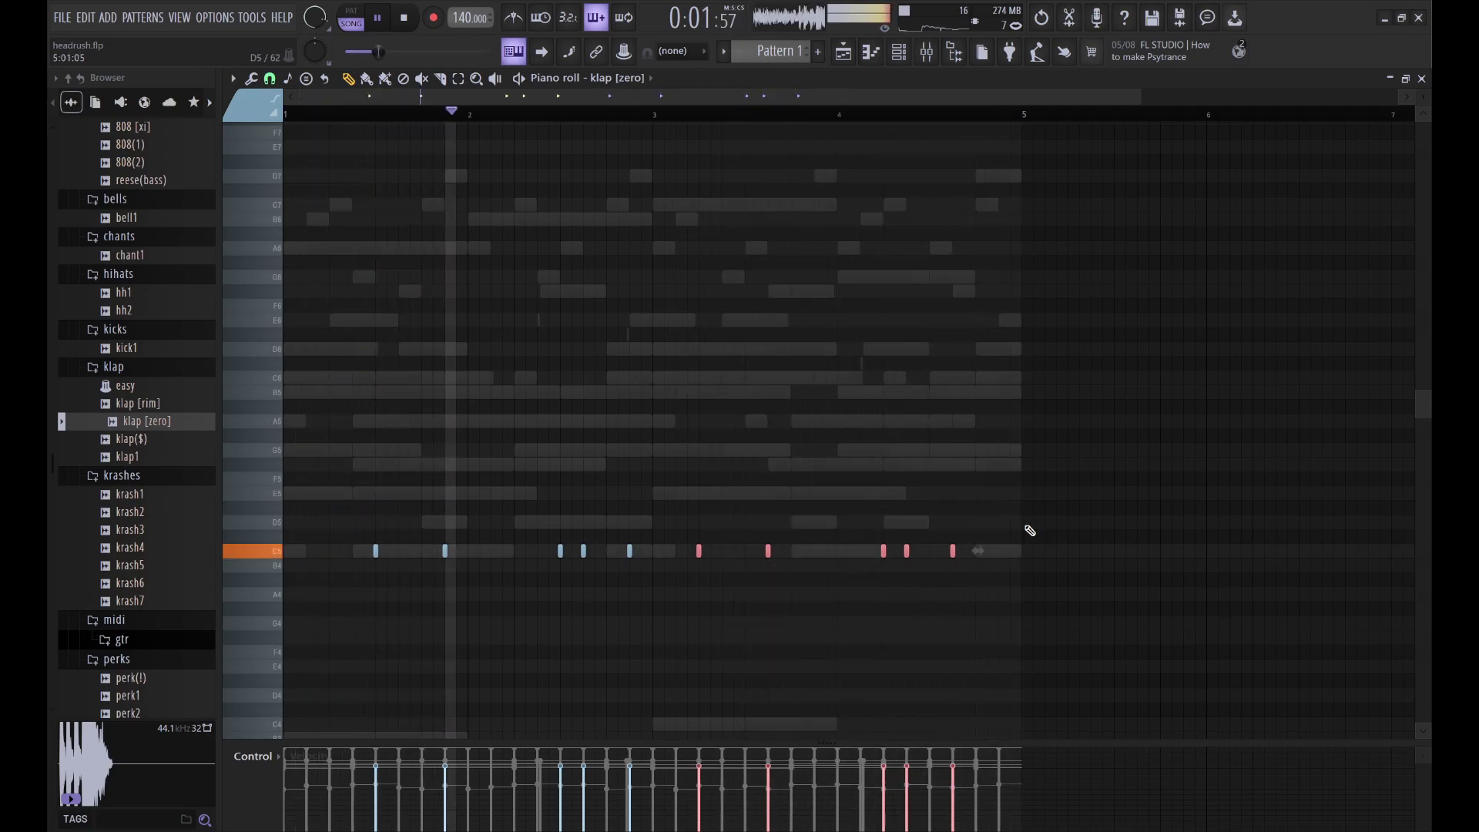
key(shift+Right)
key(shift+Right)
key(shift+Right)
key(shift+Right)
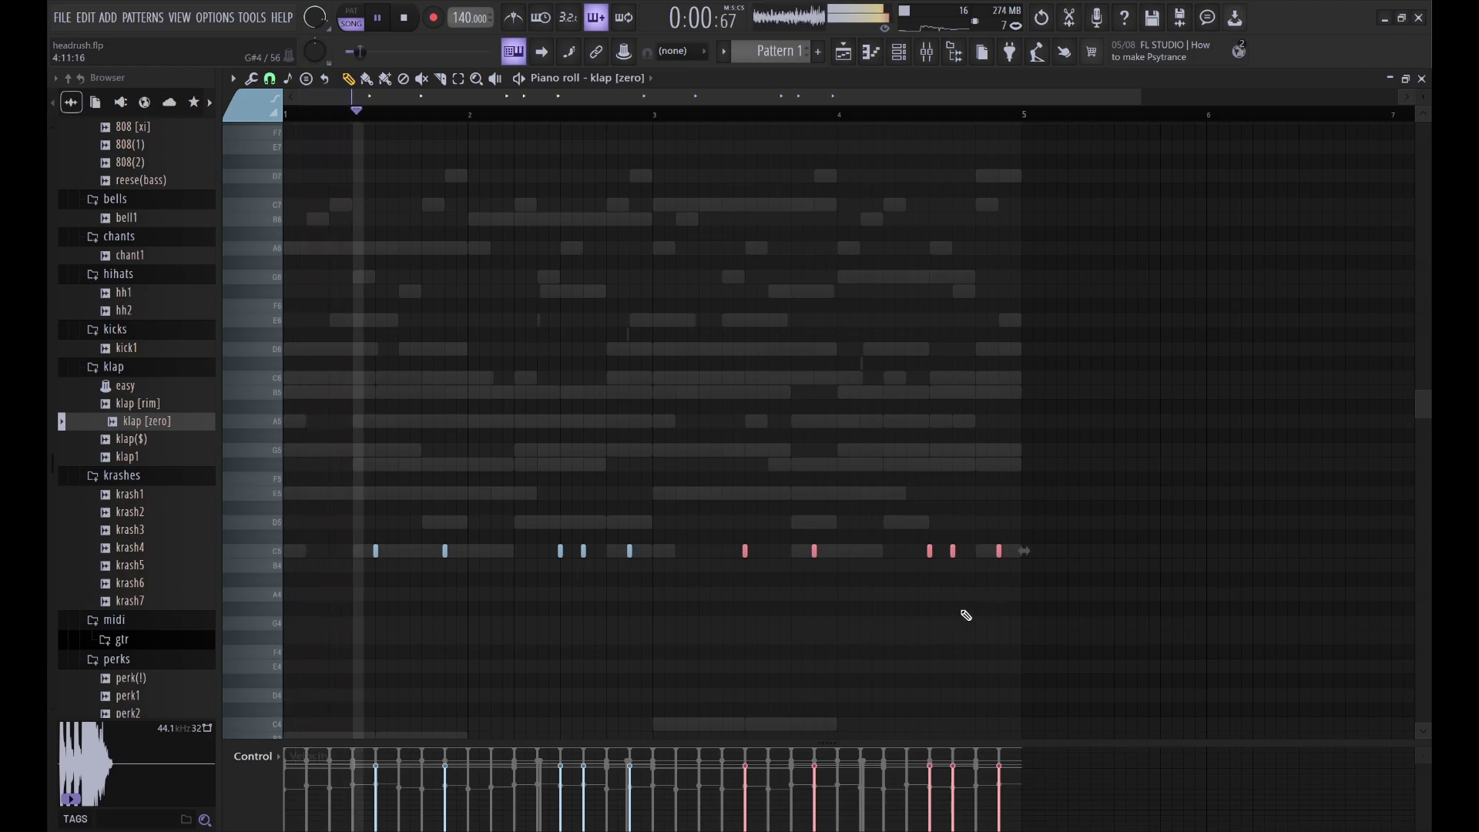
Step: Add two extra klap [zero] notes in bar 4, on its steps 10 and 13, and return to the channel rack
click(946, 555)
right_click(976, 554)
click(941, 552)
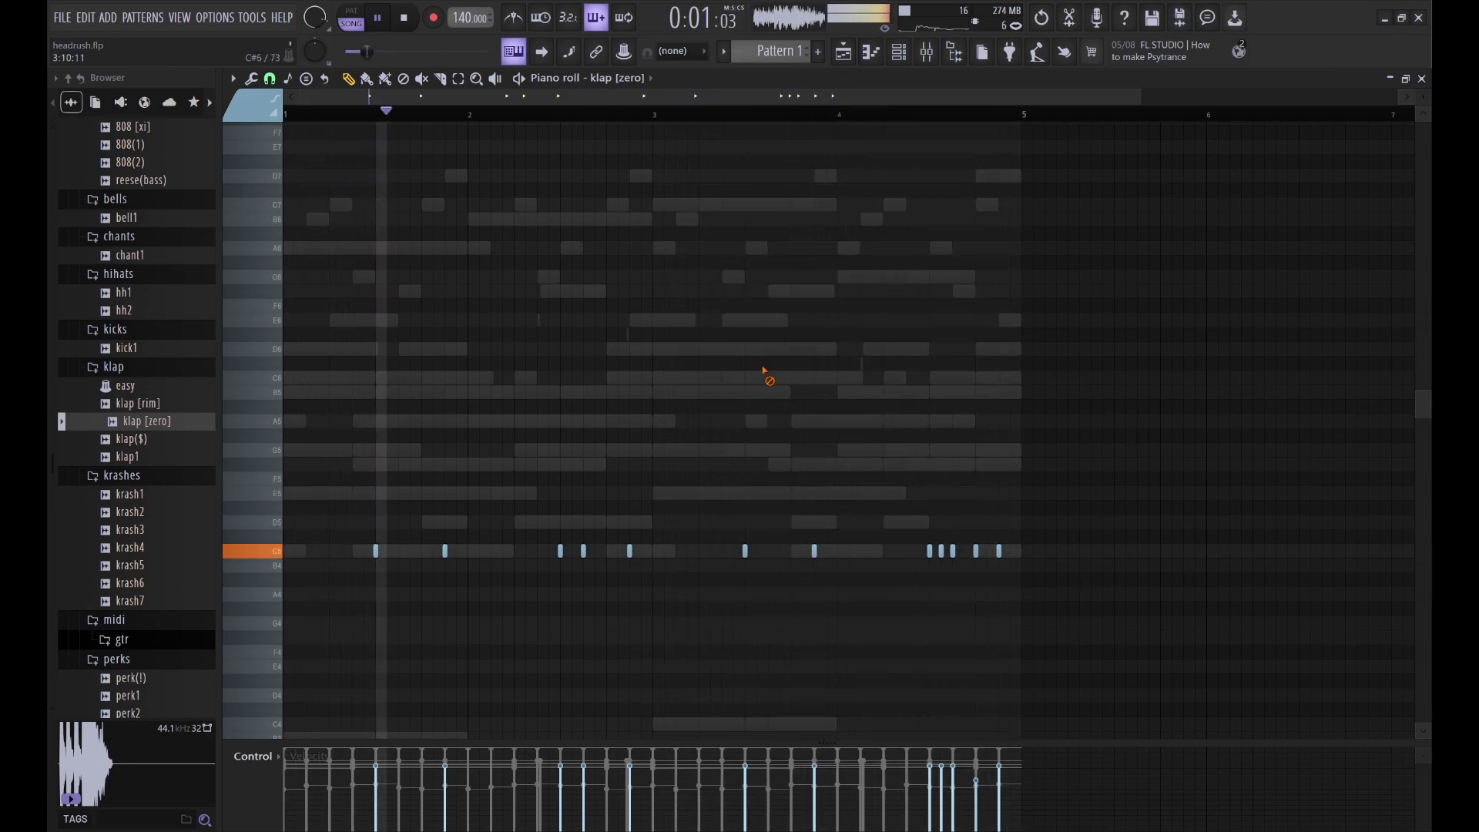
key(F6)
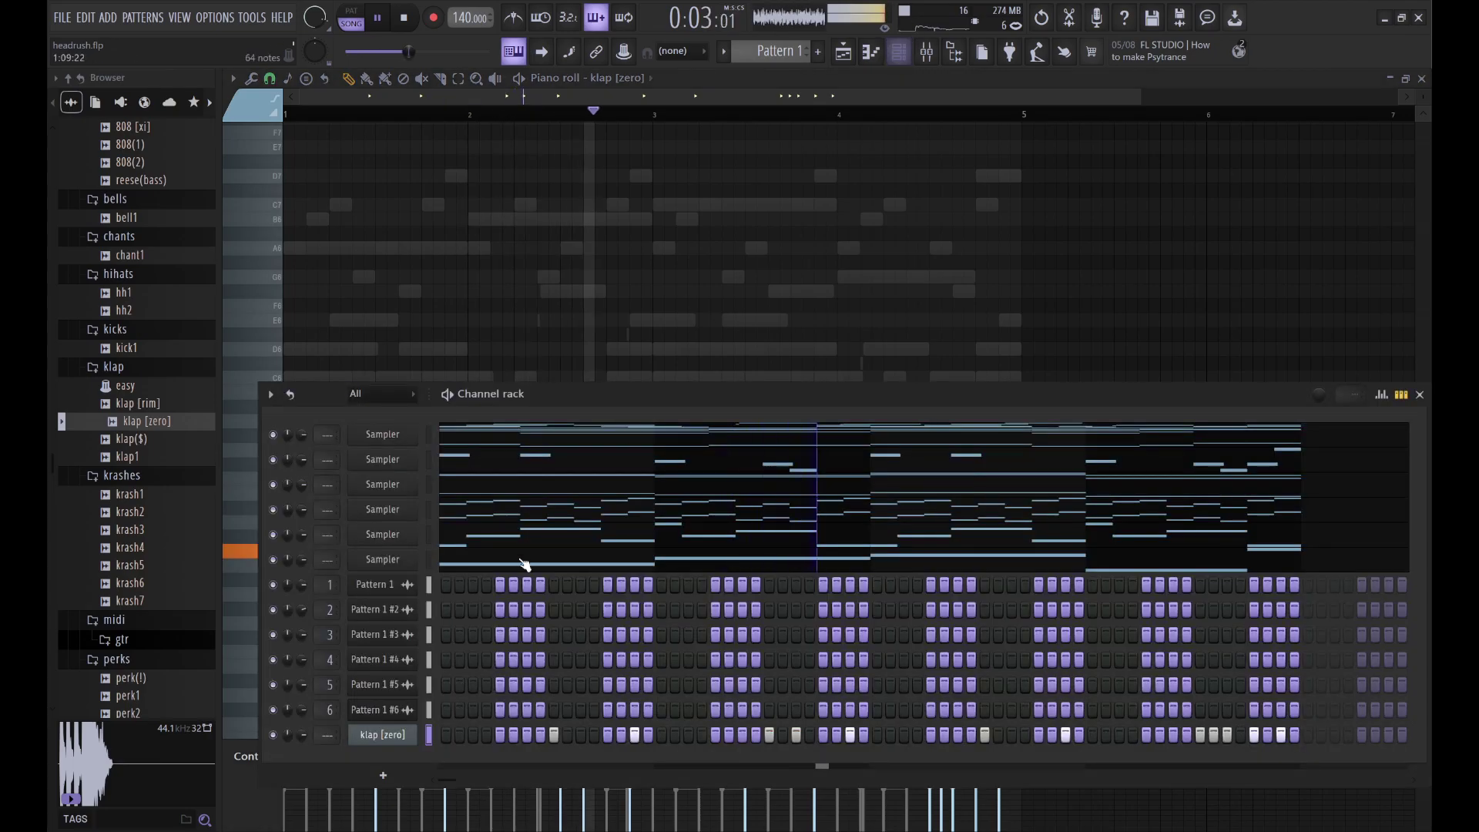
Step: Add the snare [krunch] sample as a new channel below klap [zero] and copy the klap [zero] hits onto it
scroll(146, 586, down, 4)
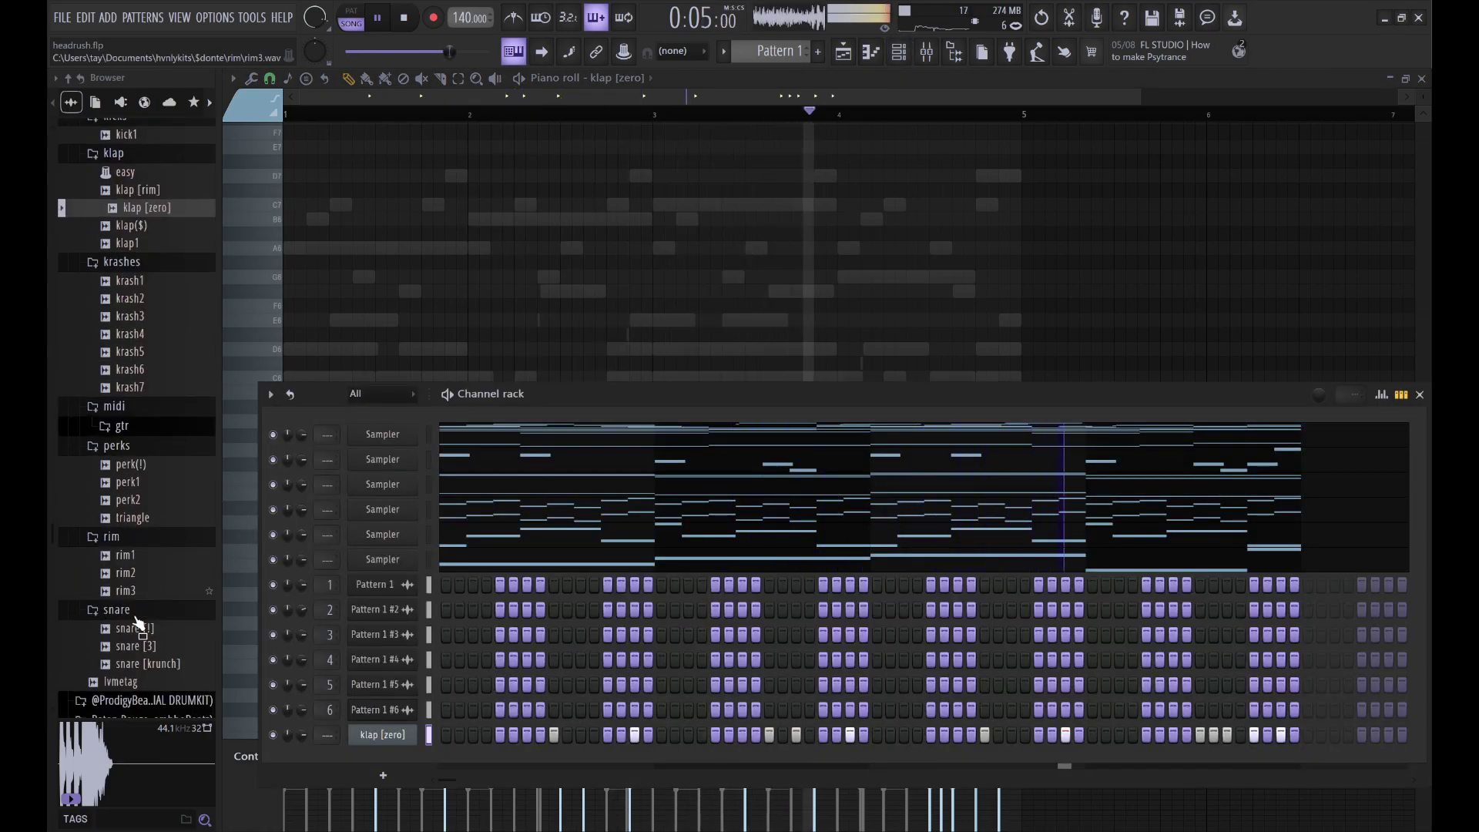
drag(146, 663, 389, 767)
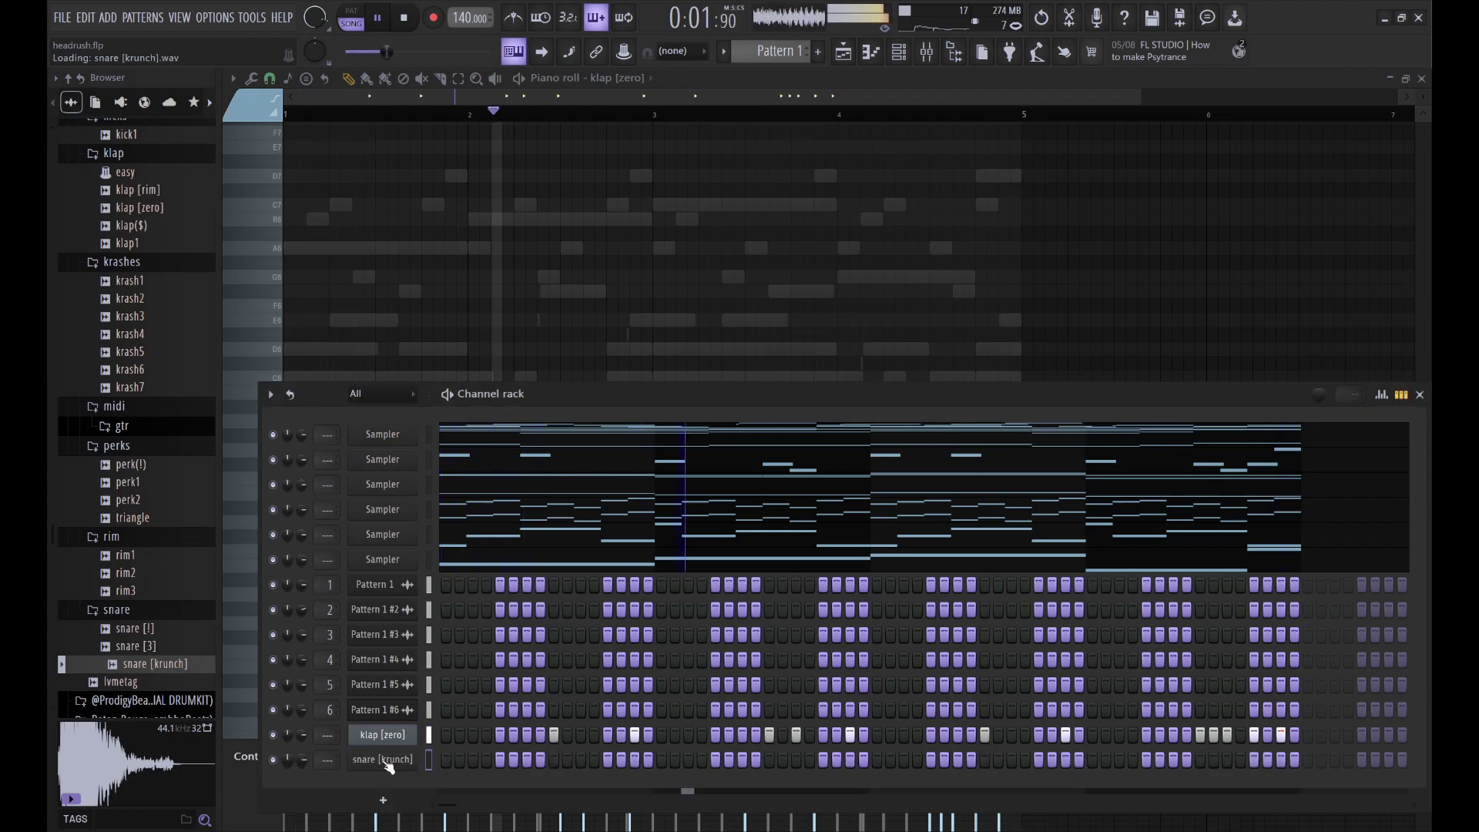
click(386, 761)
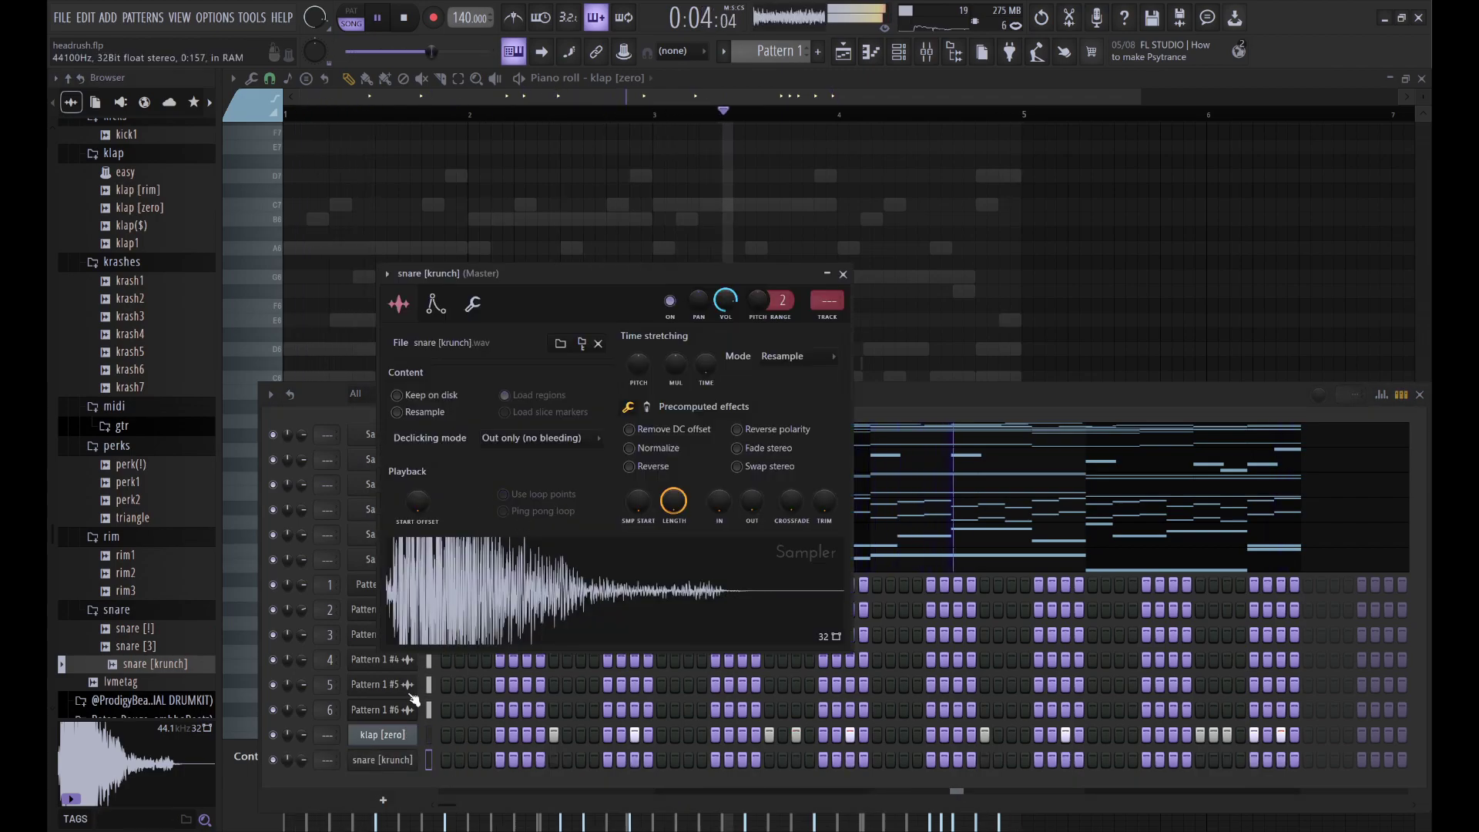
click(389, 743)
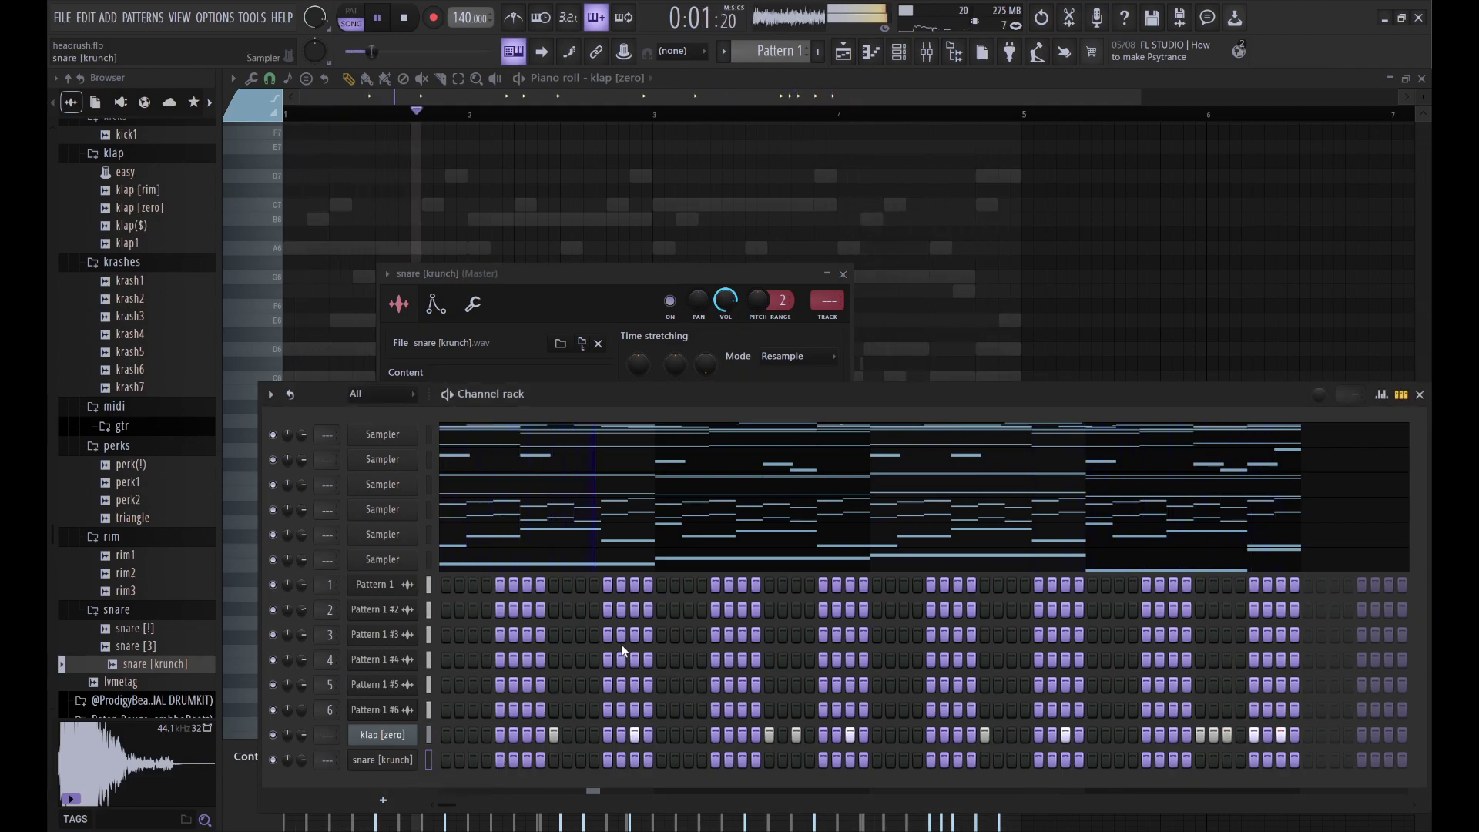
key(ctrl+v)
drag(301, 737, 300, 708)
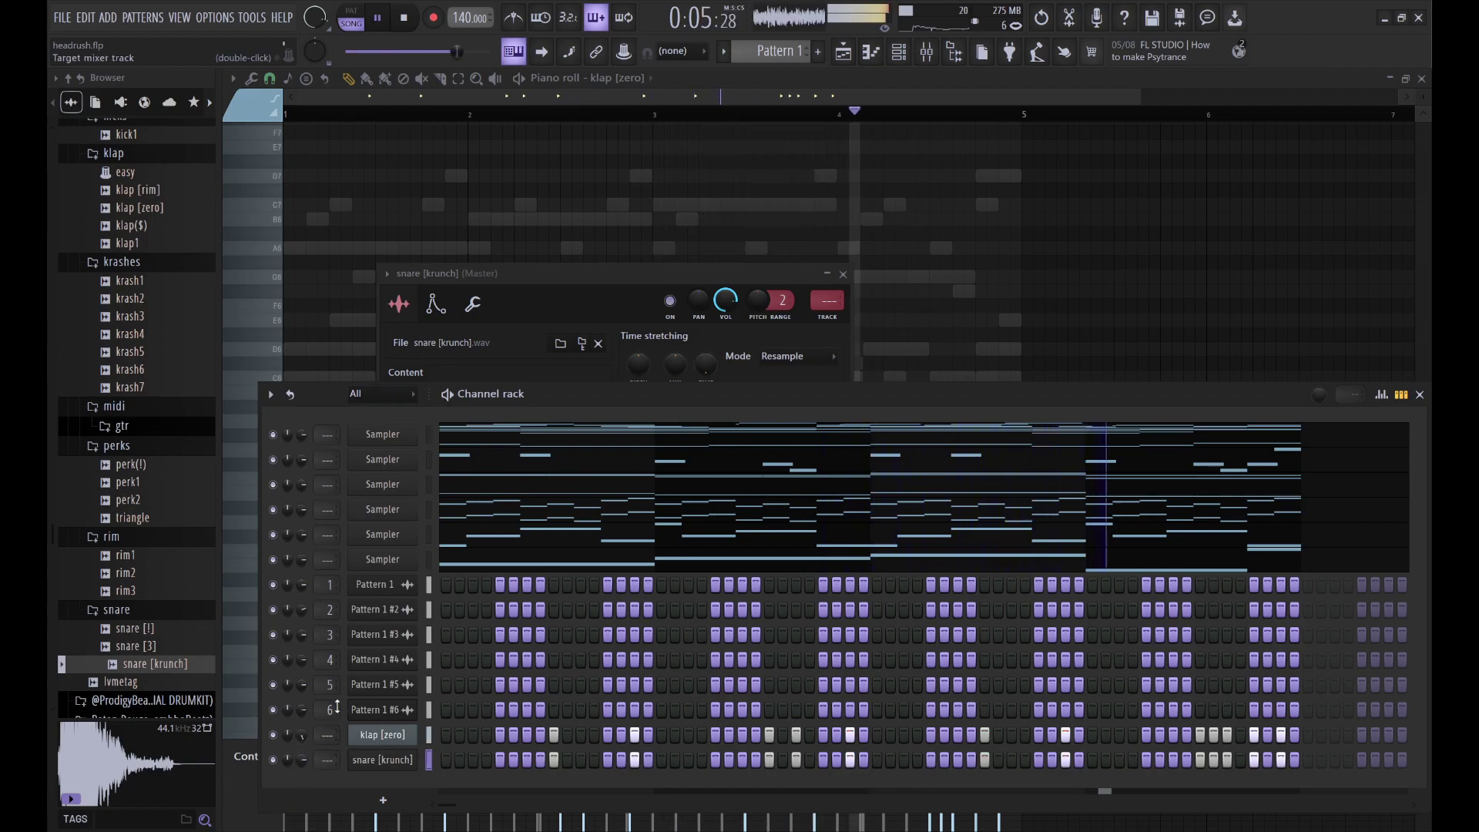
Step: Audition the rim samples and add rim3 as a new channel below snare [krunch]
click(148, 352)
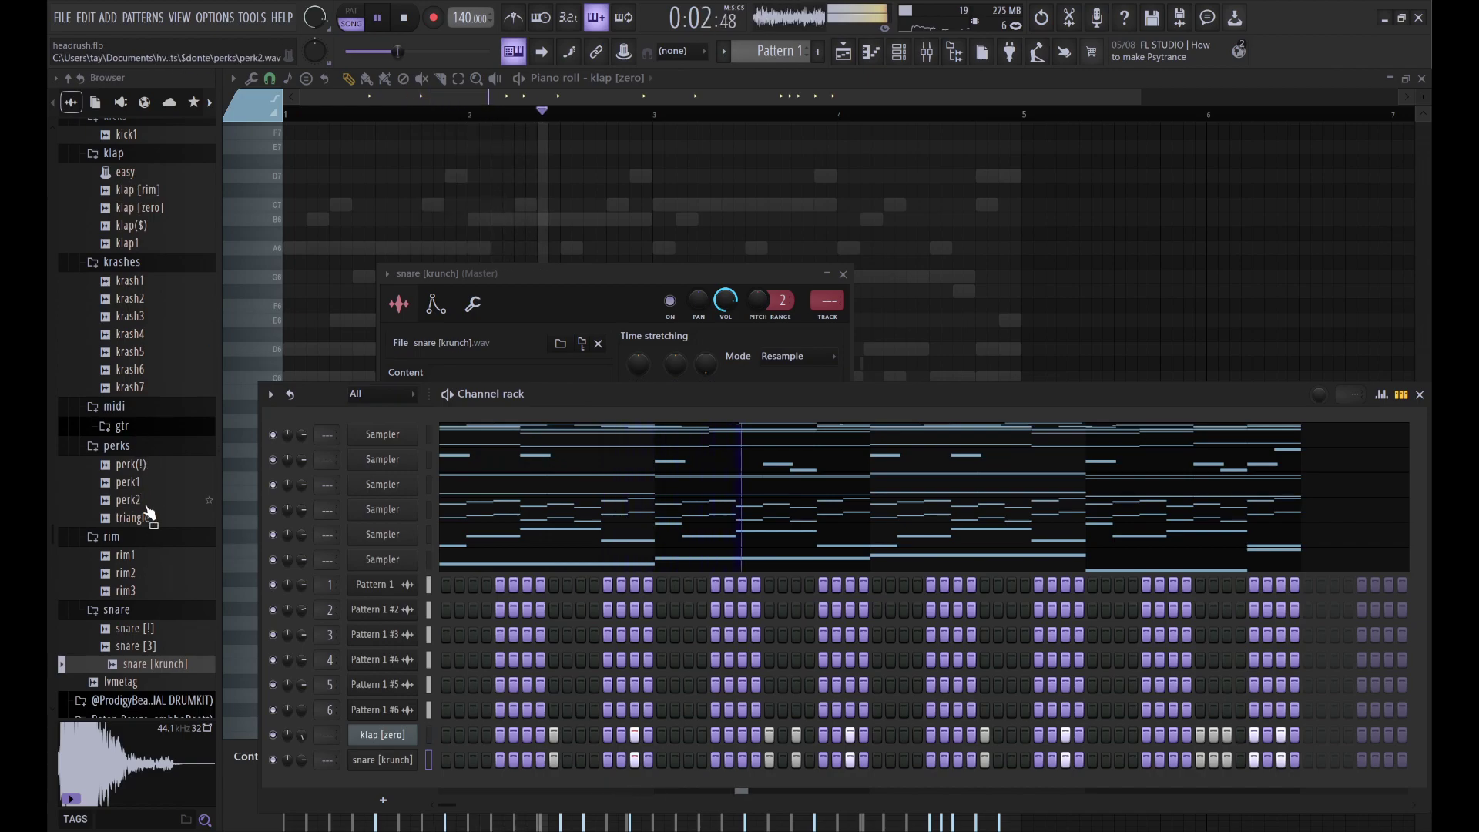
click(127, 576)
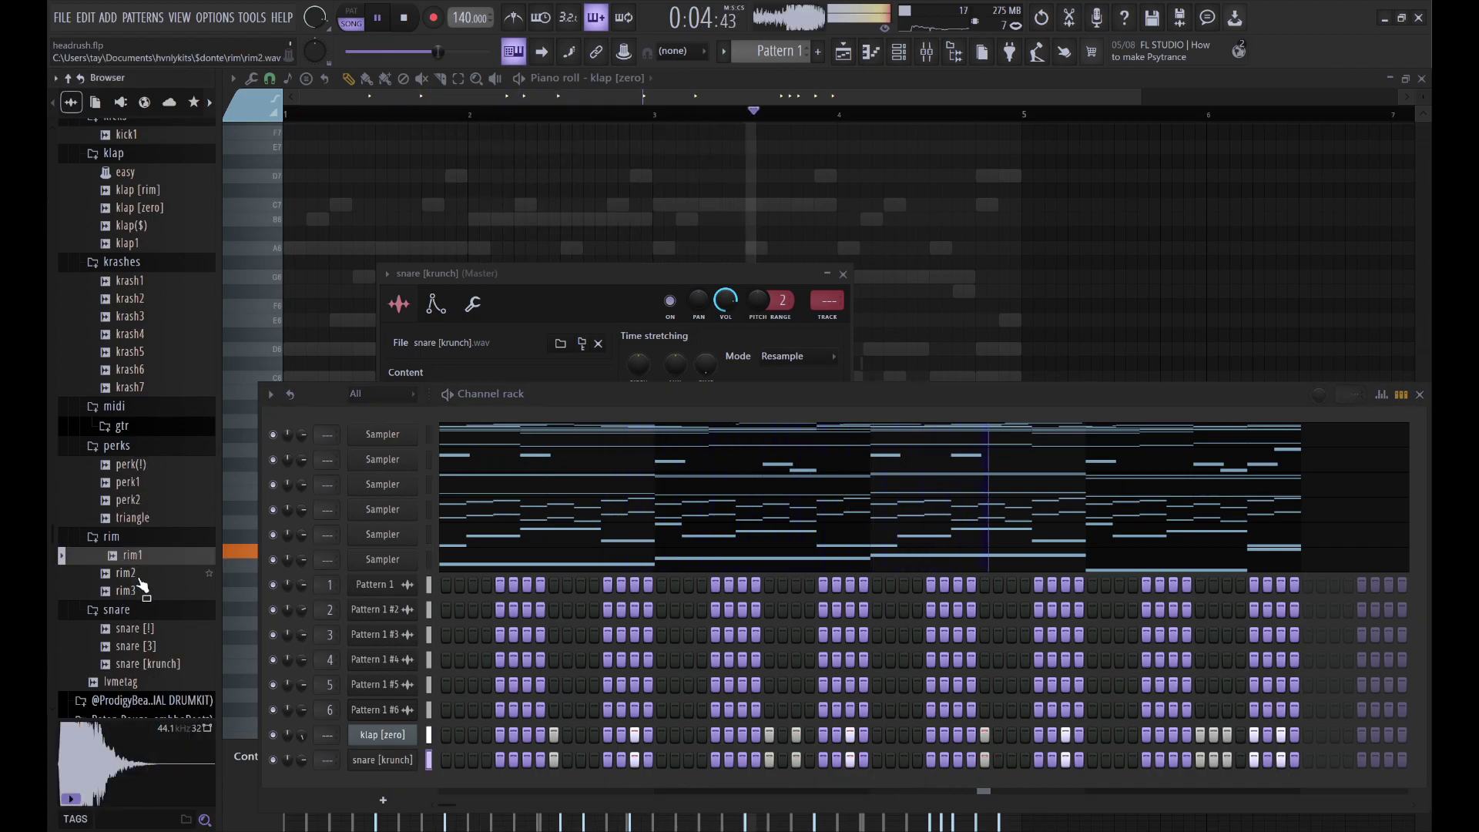
click(135, 590)
click(127, 575)
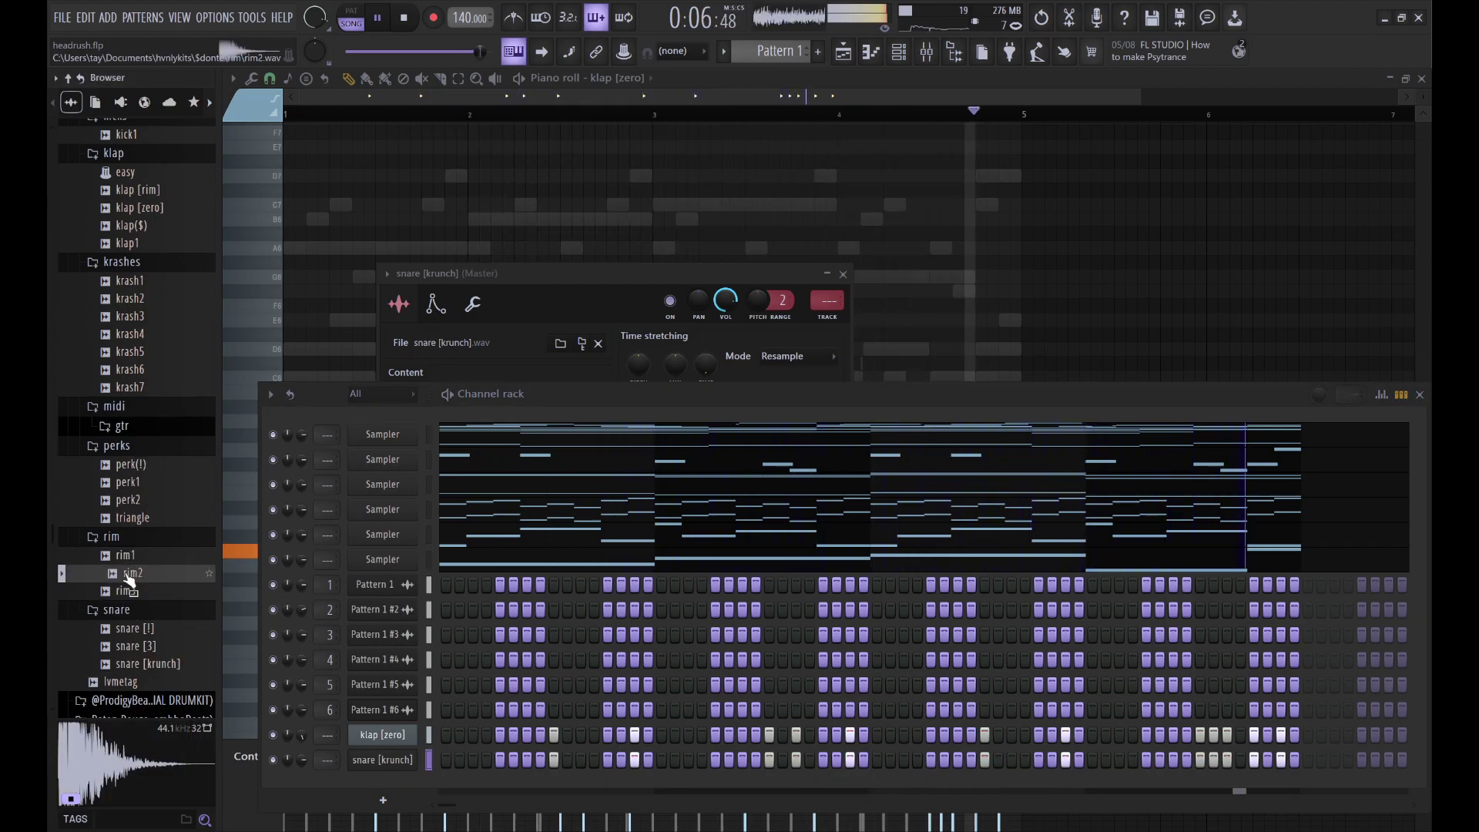
click(133, 592)
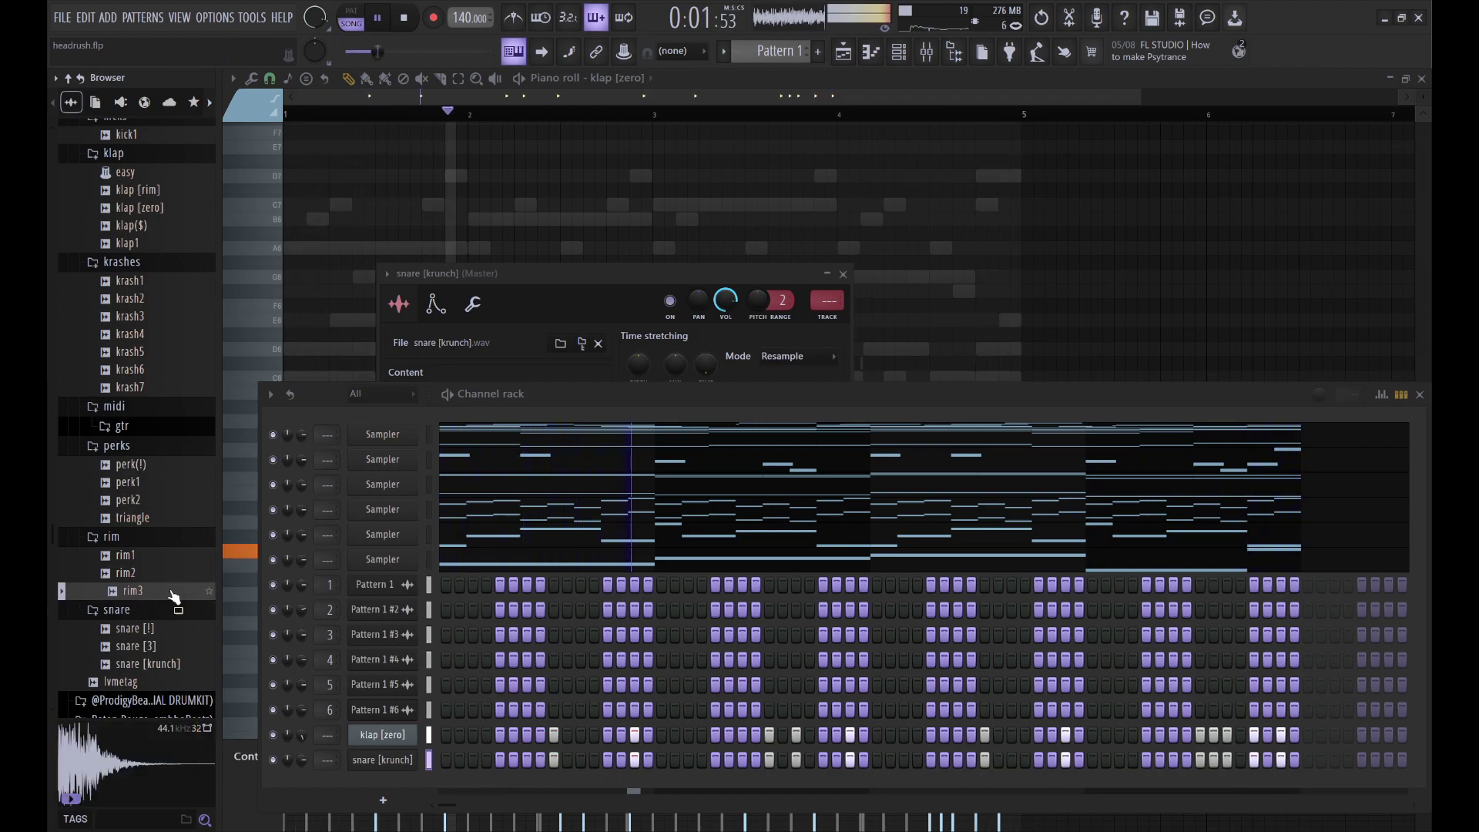
drag(408, 783, 408, 782)
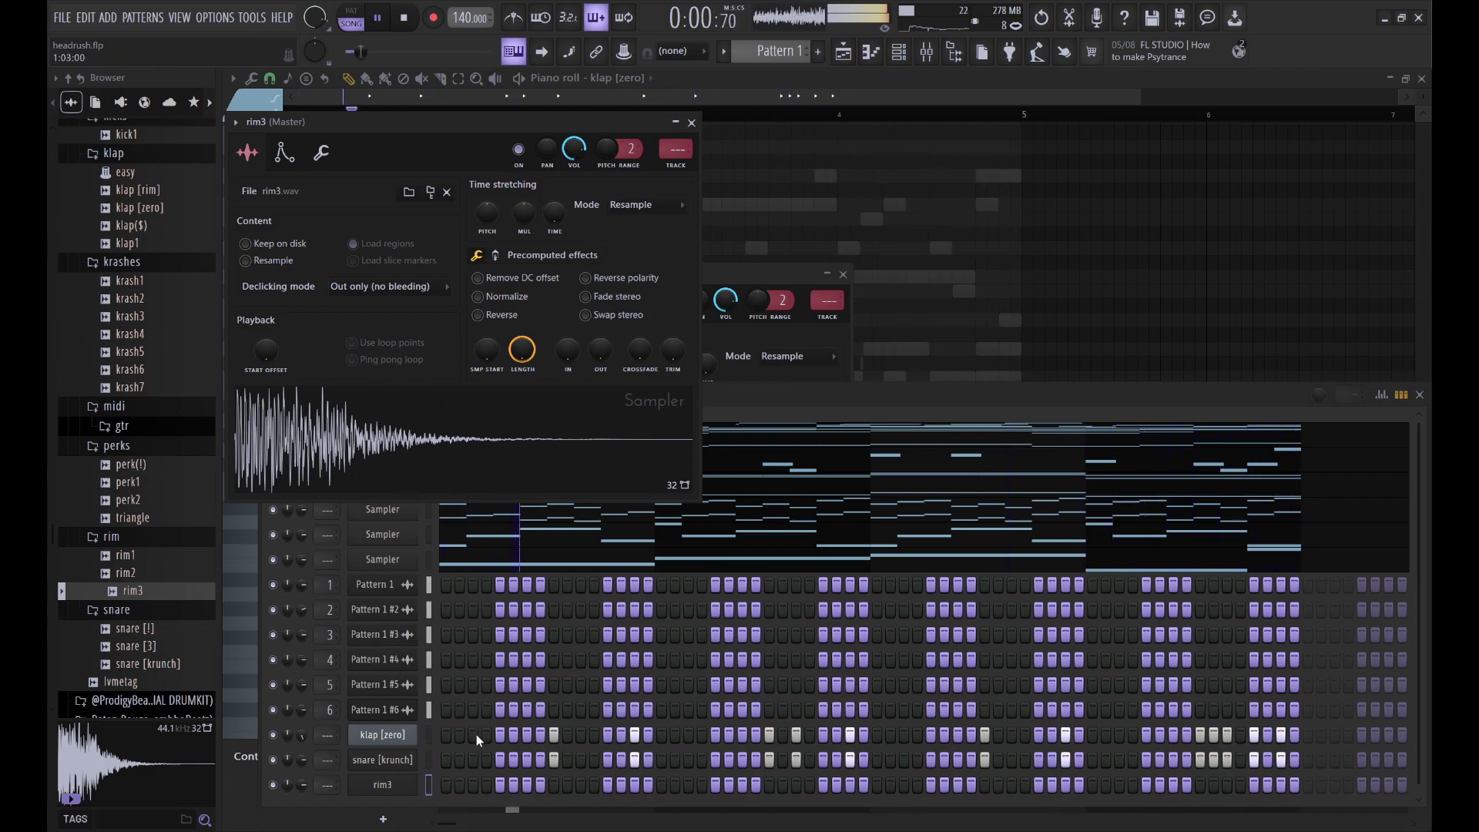
Step: Place a rim3 hit on step 3 and boost the sample's gain by about 11% in its precomputed effects
click(472, 784)
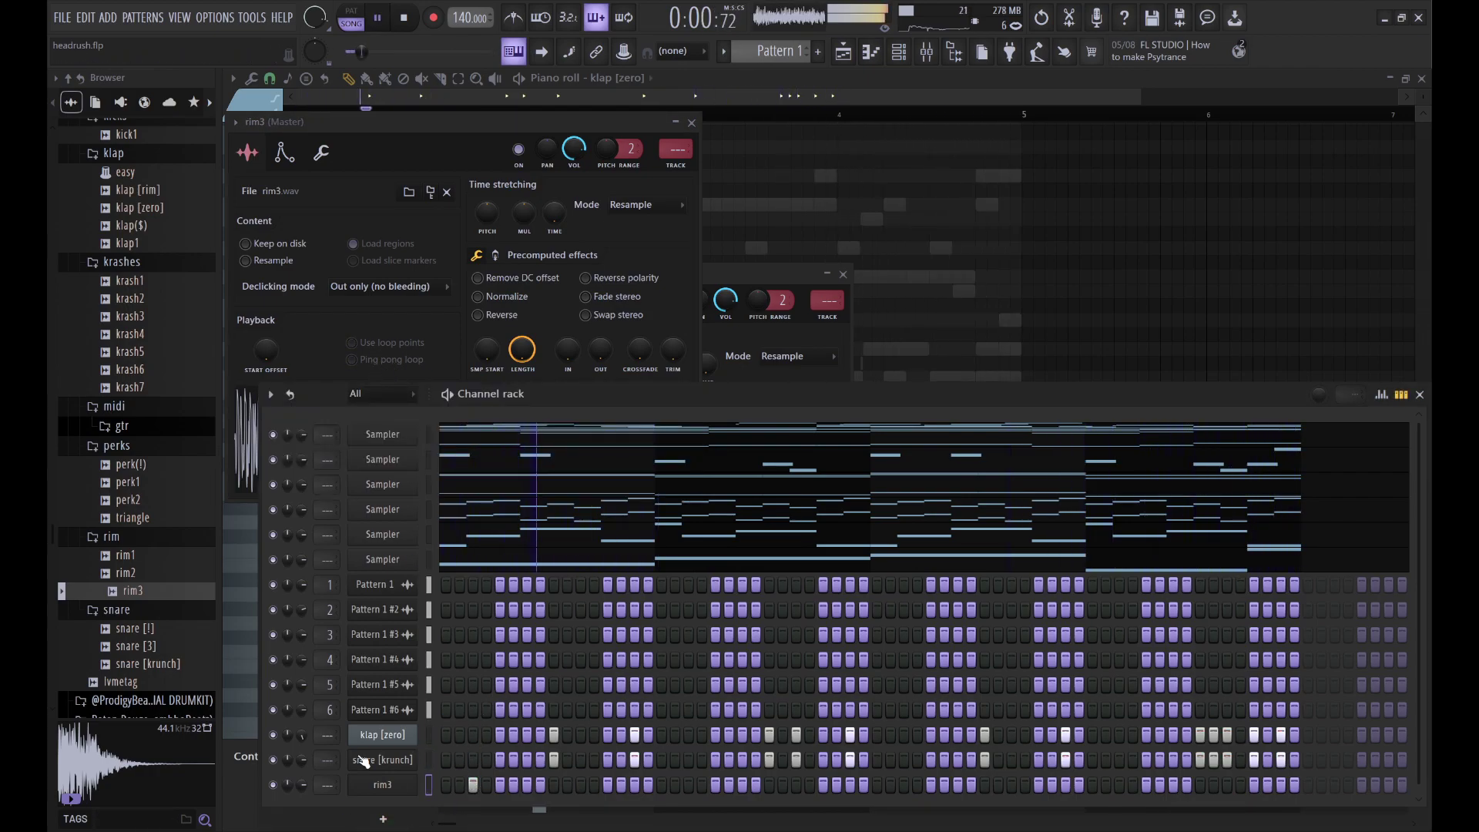
click(500, 235)
drag(489, 293, 487, 293)
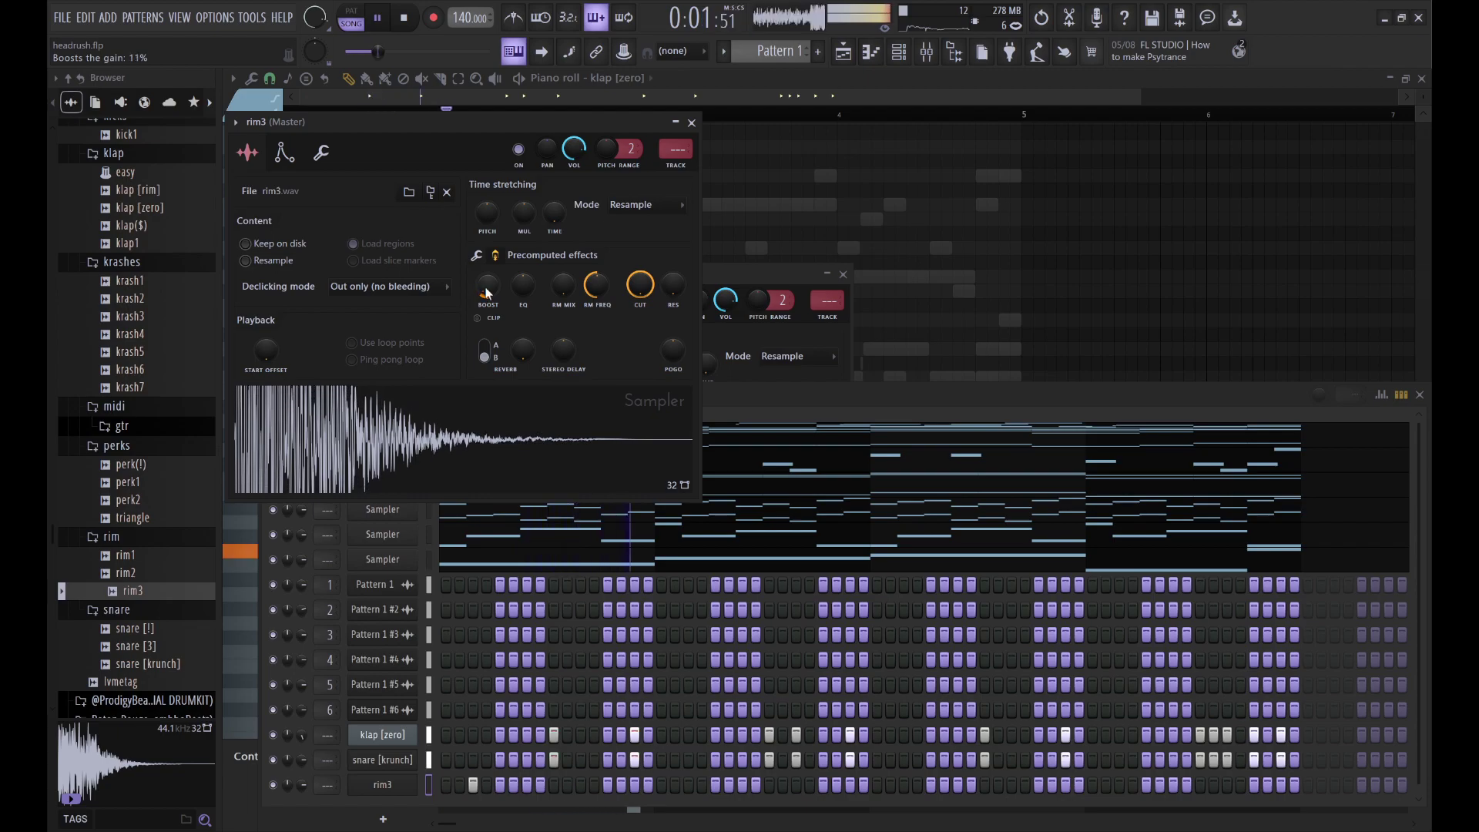
Step: Program further rim3 hits on steps 7, 12, 13 and 14 of Pattern 1
click(524, 785)
key(space)
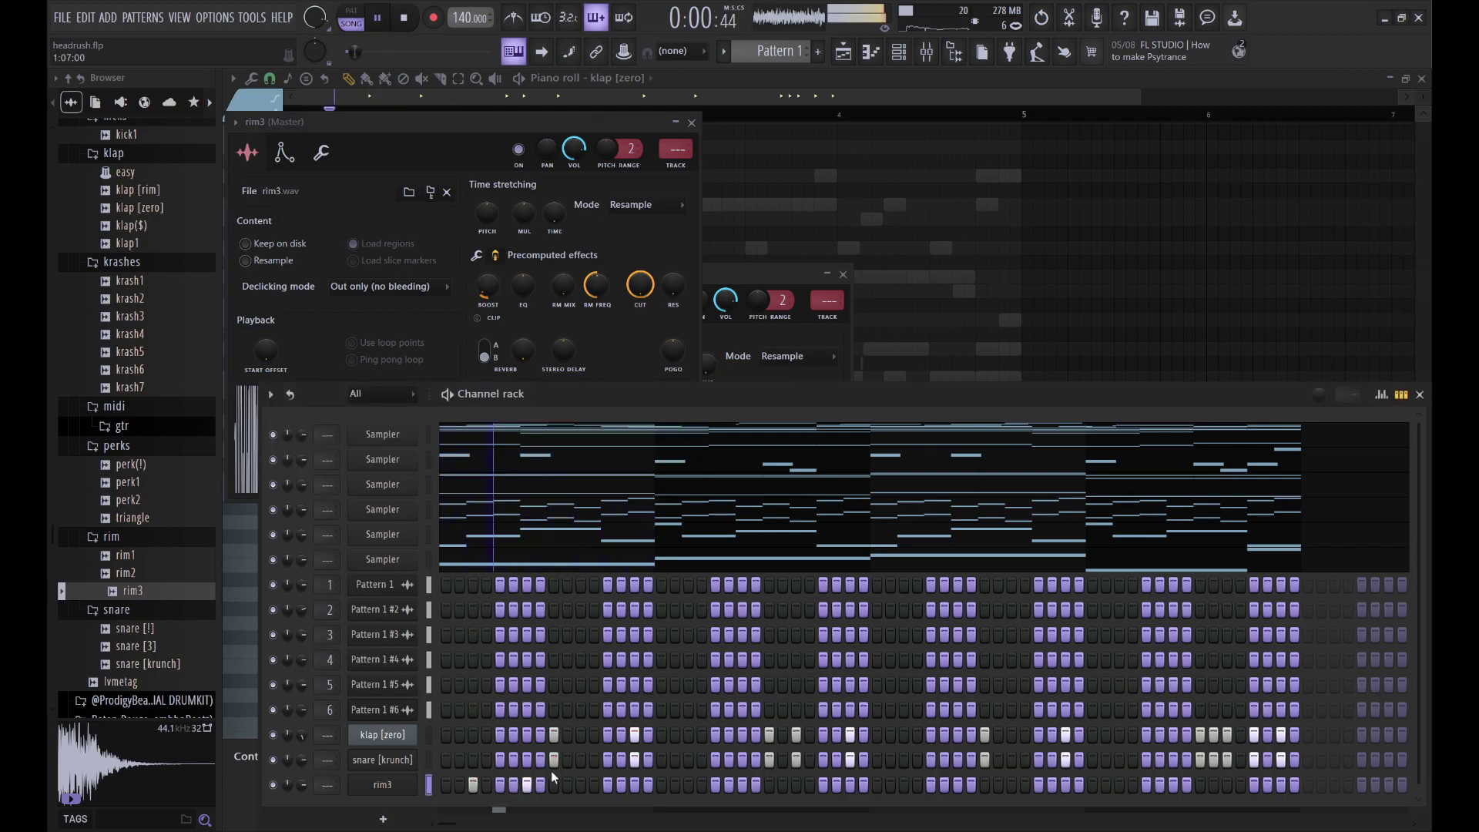
click(597, 784)
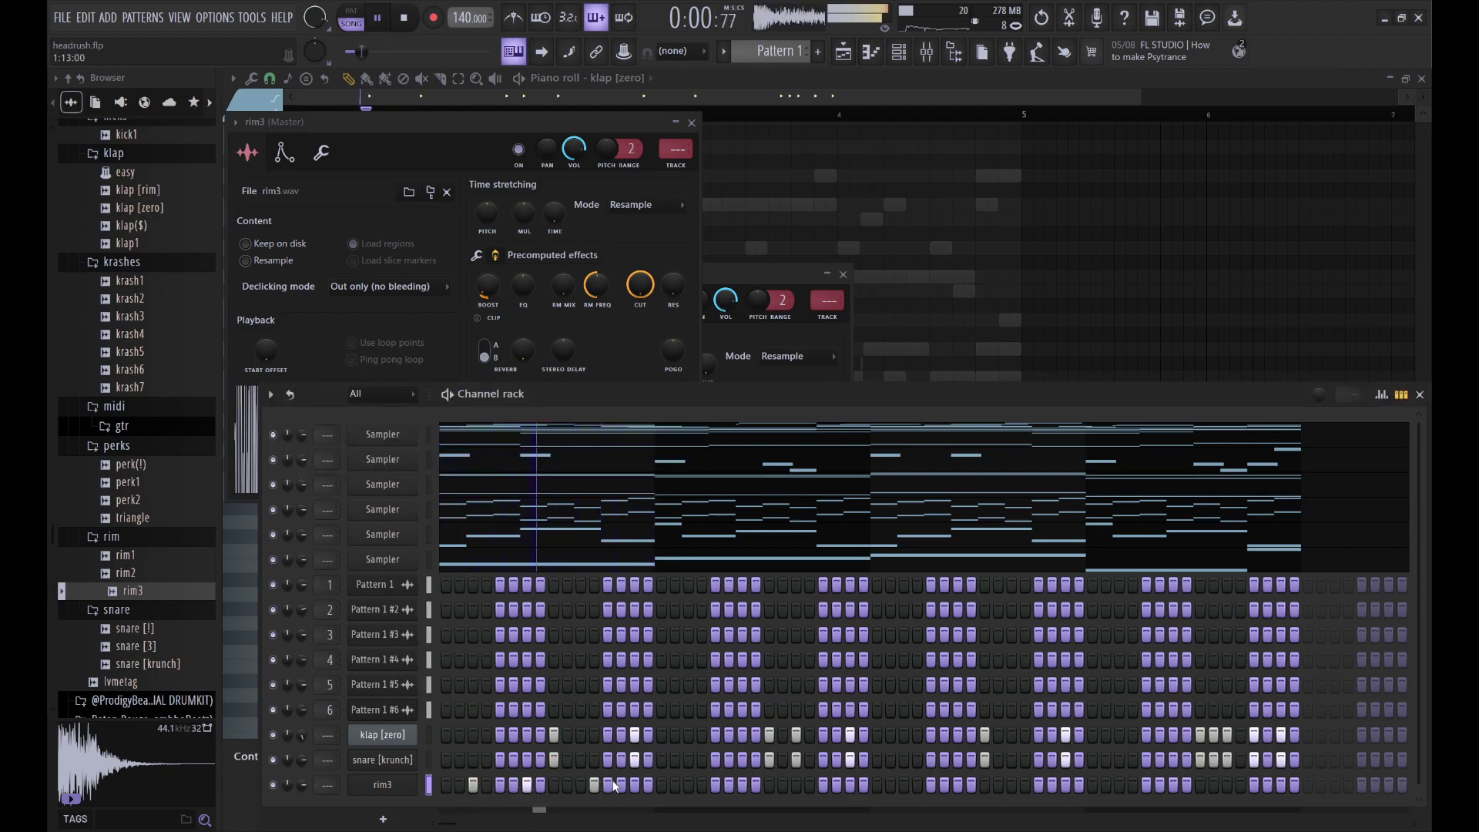
click(606, 784)
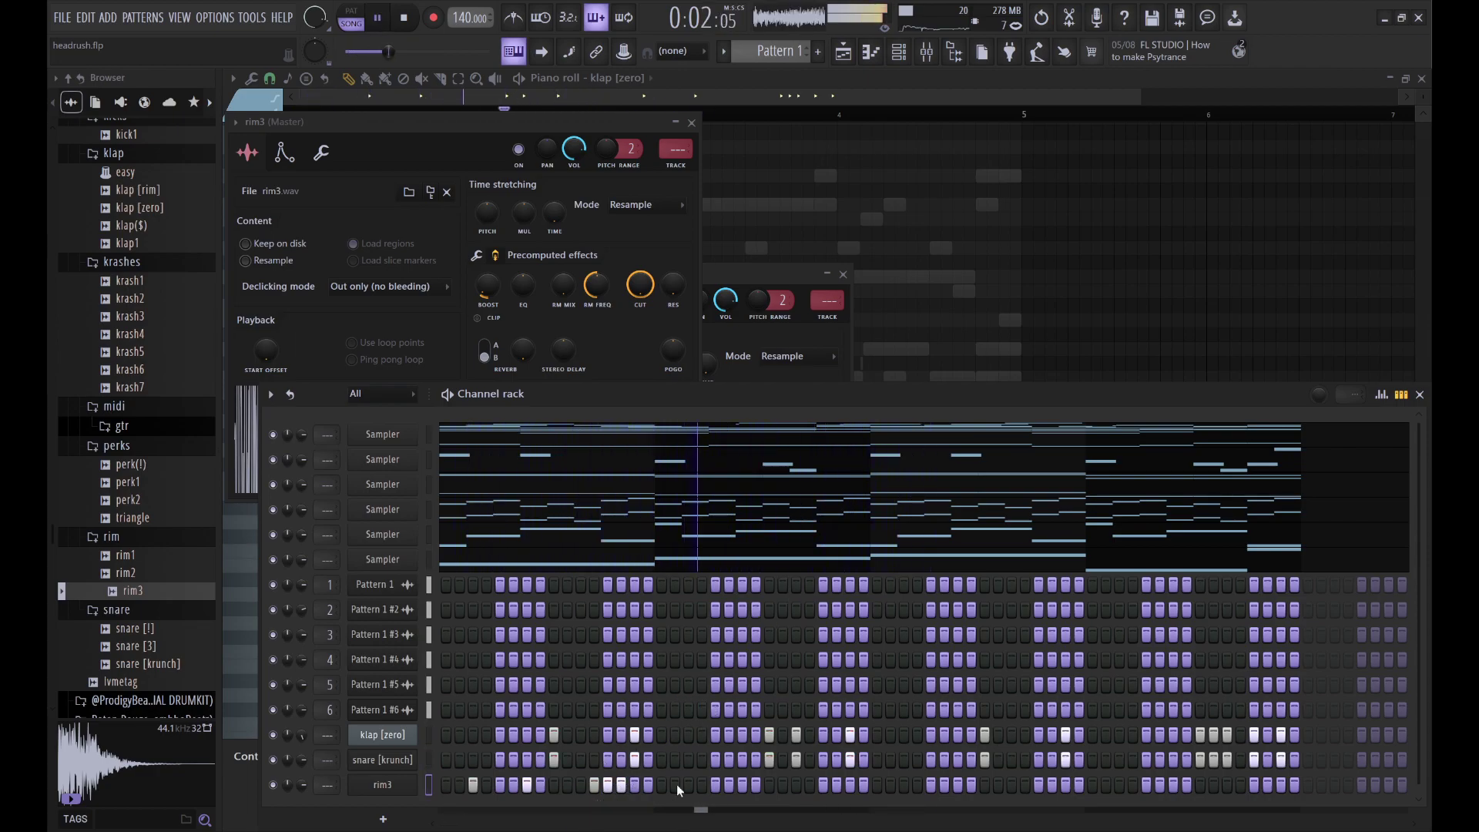
Step: Lower the velocities of the rim3 hits on steps 13 and 14, making step 13 the quieter one
click(1381, 395)
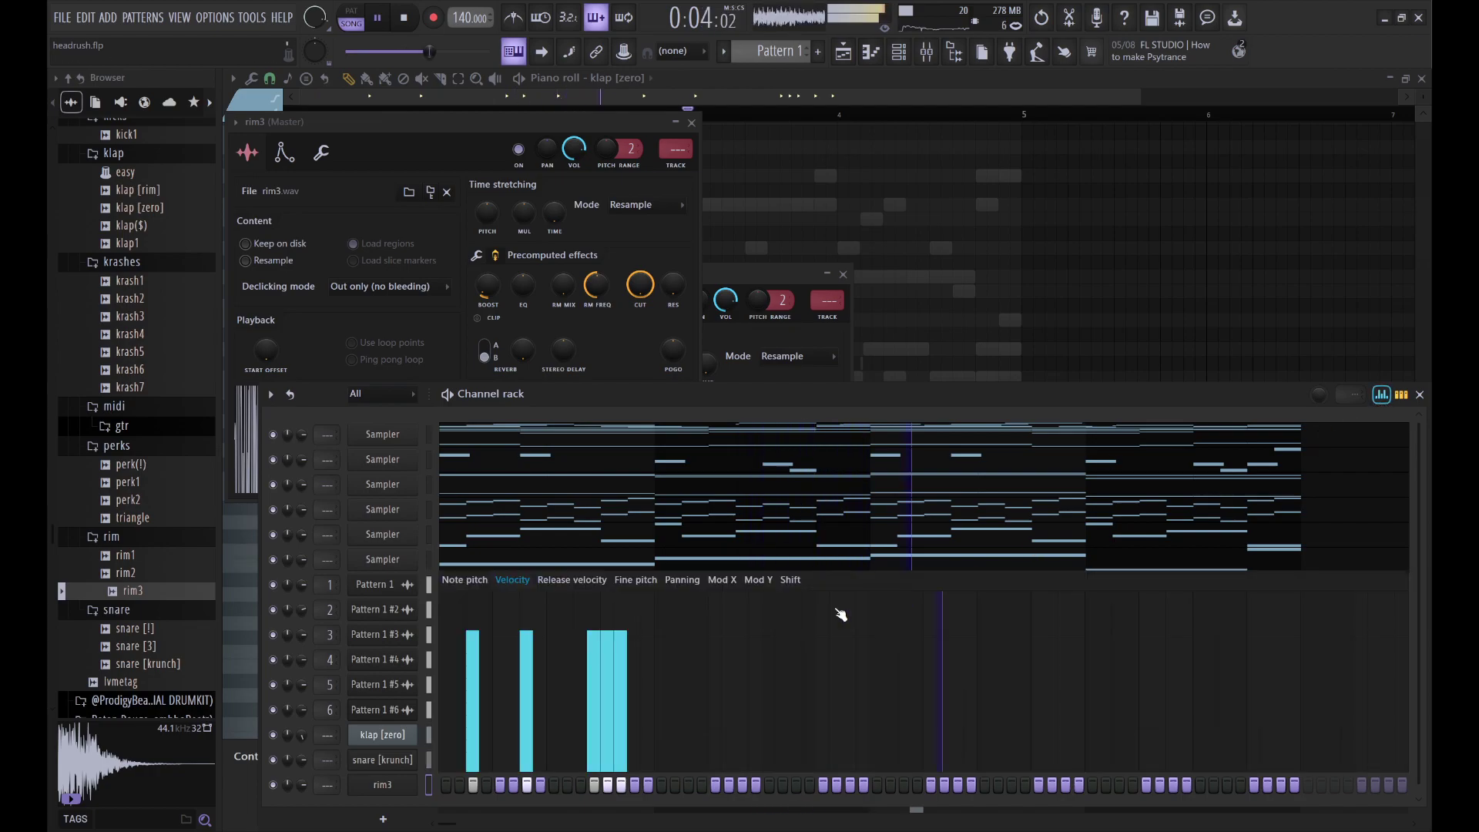
drag(610, 651, 612, 670)
key(space)
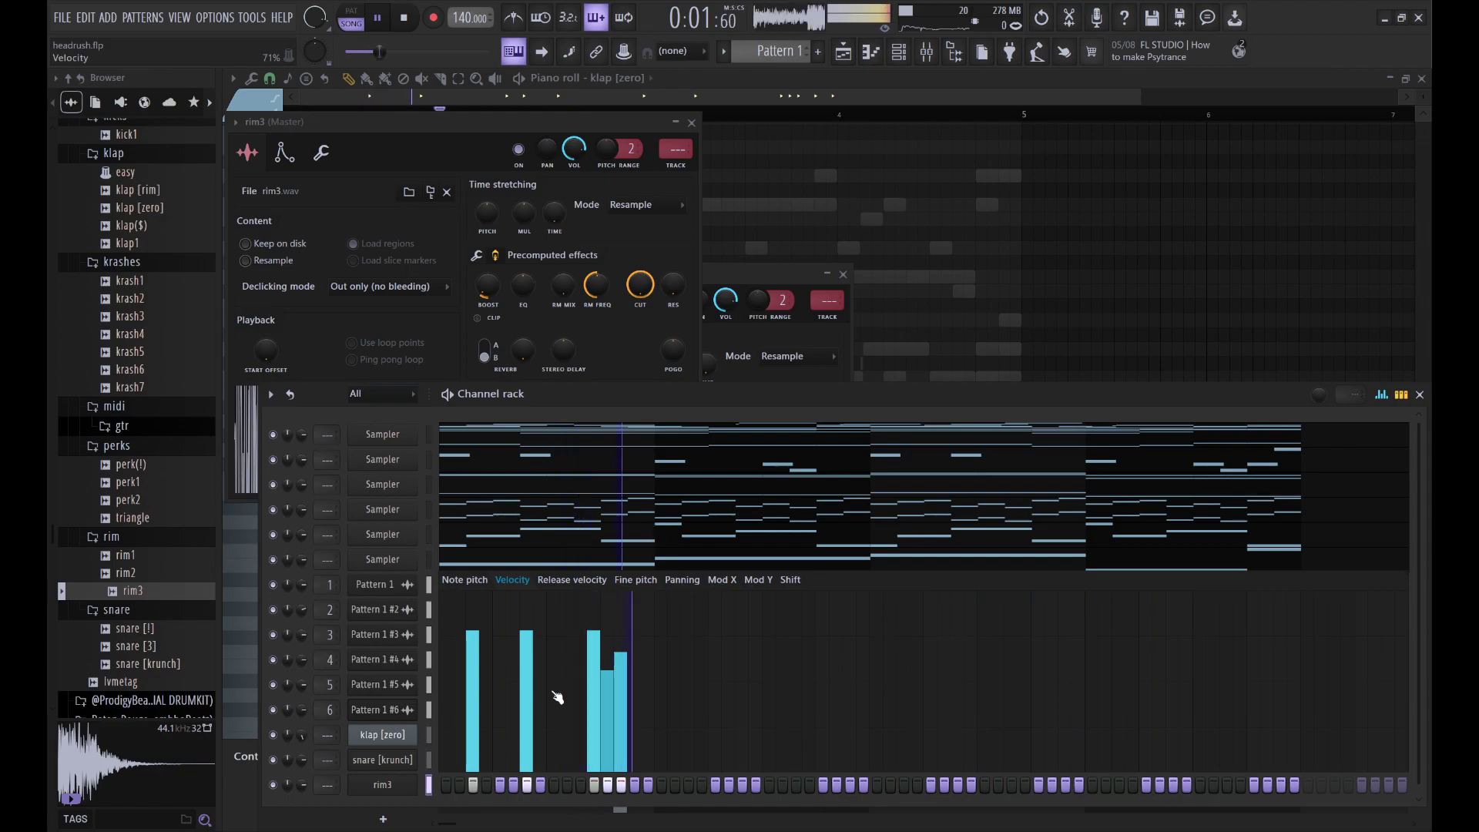
key(space)
Step: Add rim3 hits on steps 19, 23, 27, 29 and 31 with varied velocities, making step 27 the quietest
click(687, 783)
click(694, 655)
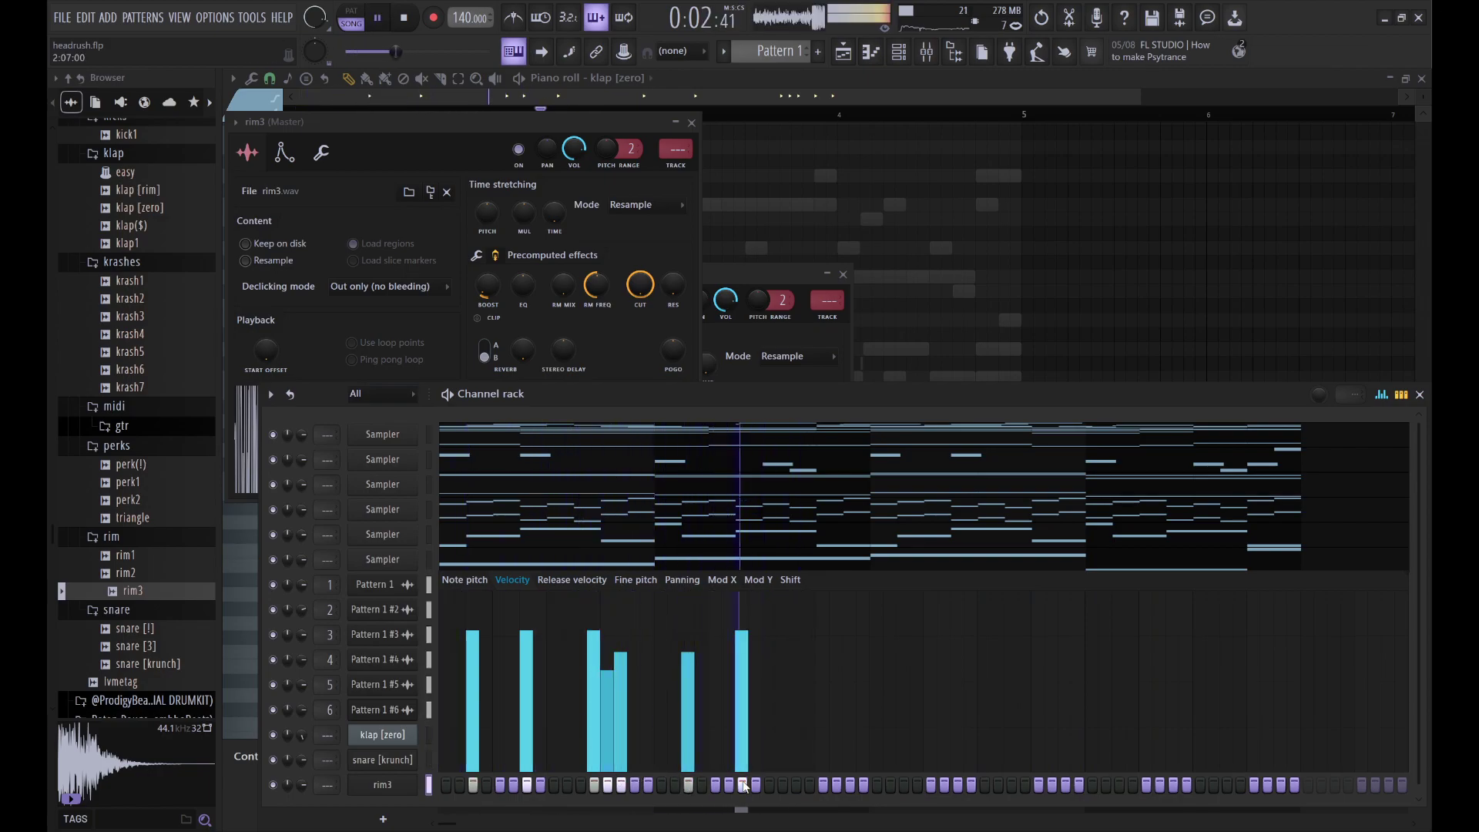
click(797, 783)
click(823, 782)
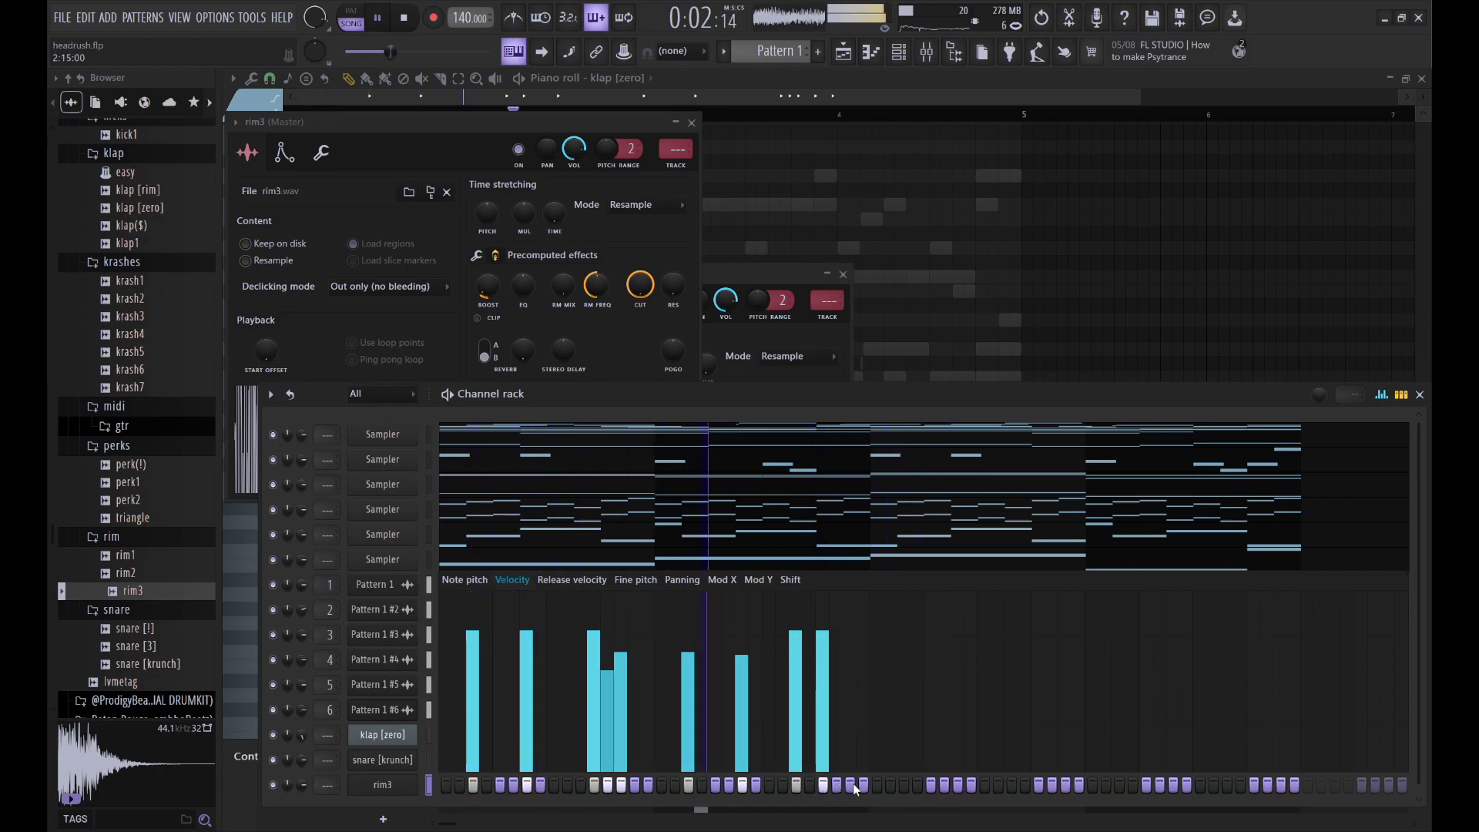
click(797, 681)
click(822, 656)
click(850, 653)
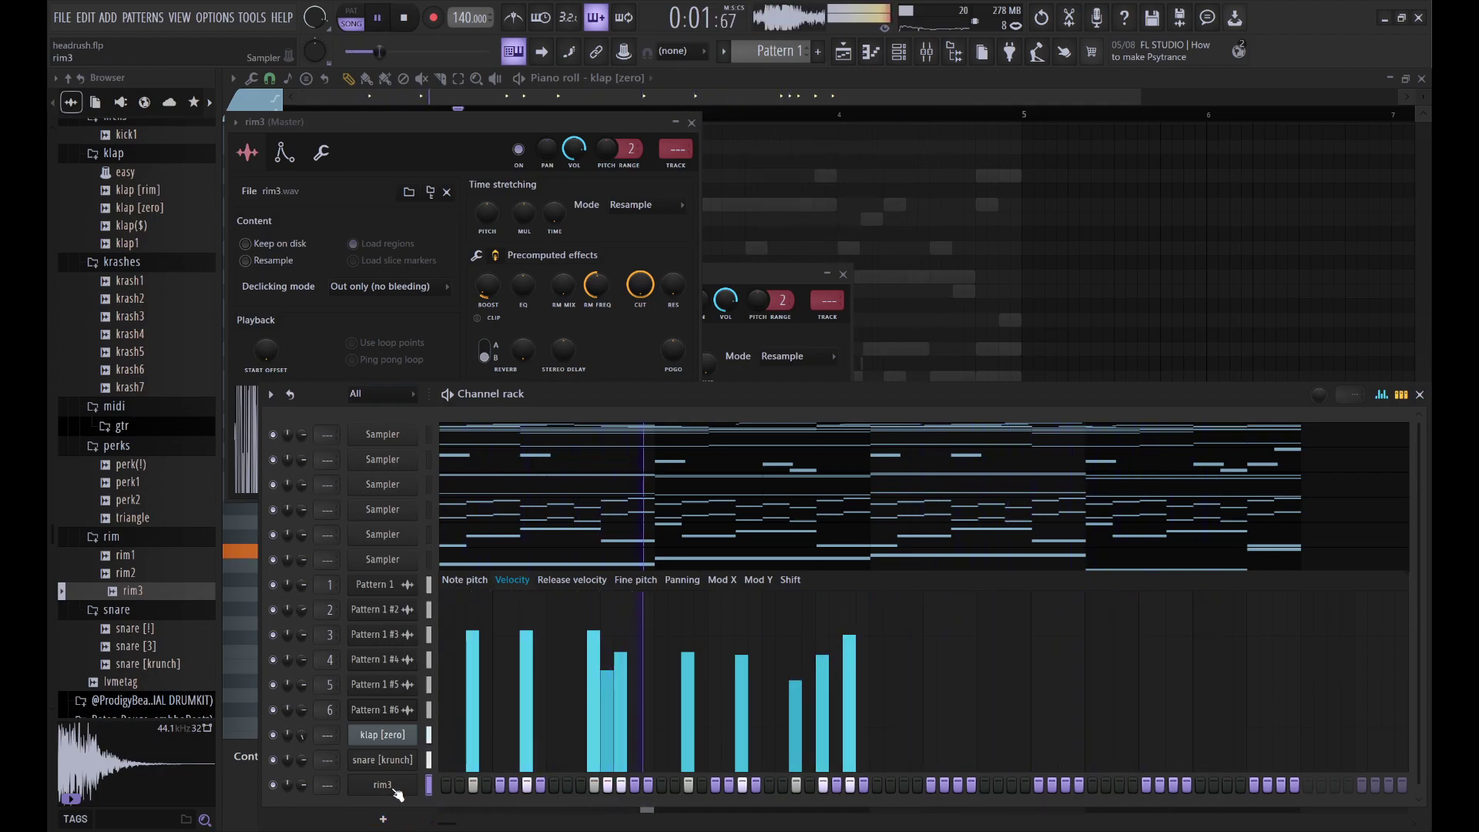
Step: Duplicate the two-bar rim3 notes in the piano roll, align the copies with bars 3 and 4, and return to the channel rack
key(g)
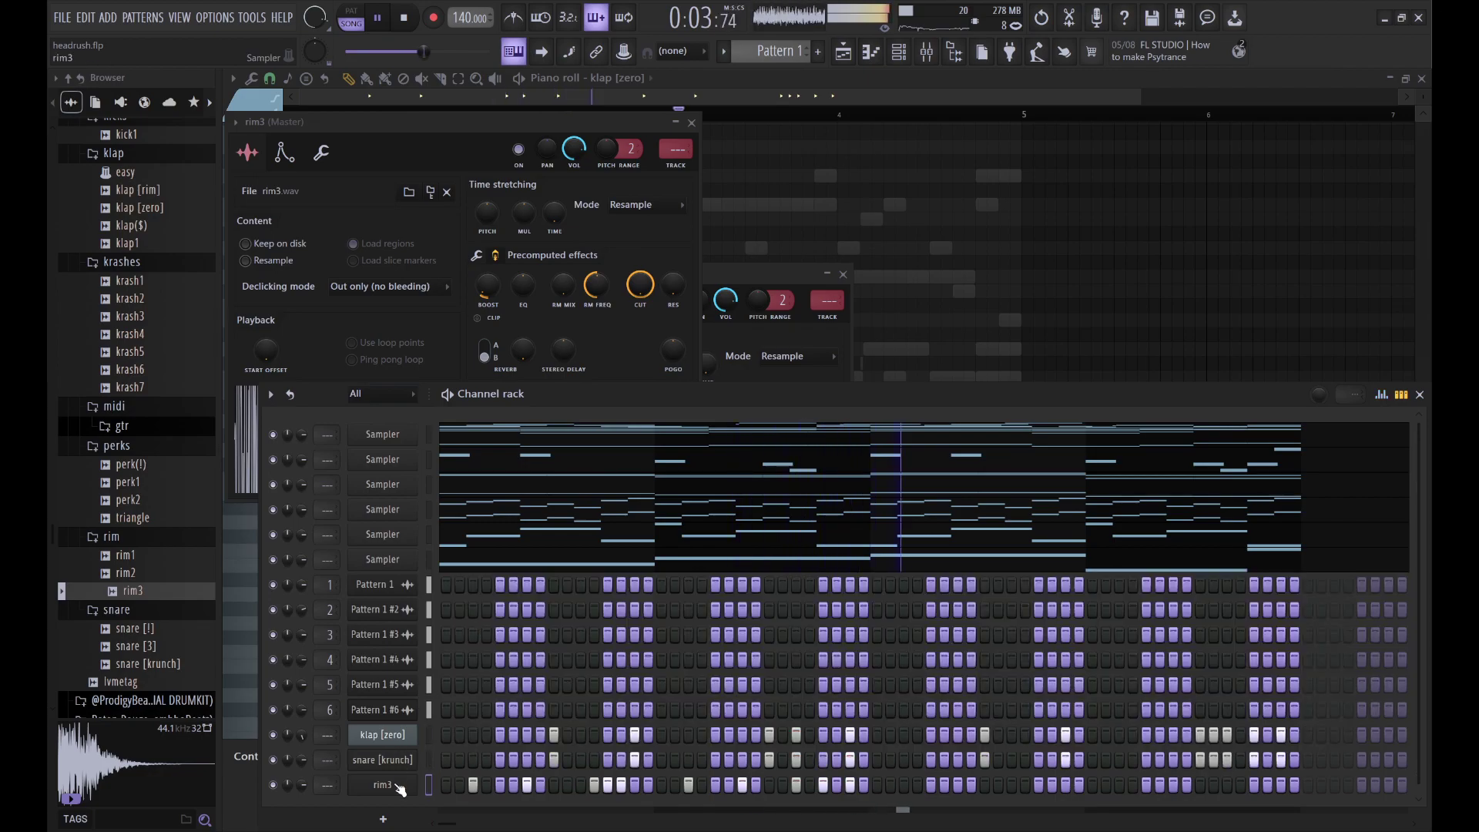
key(F7)
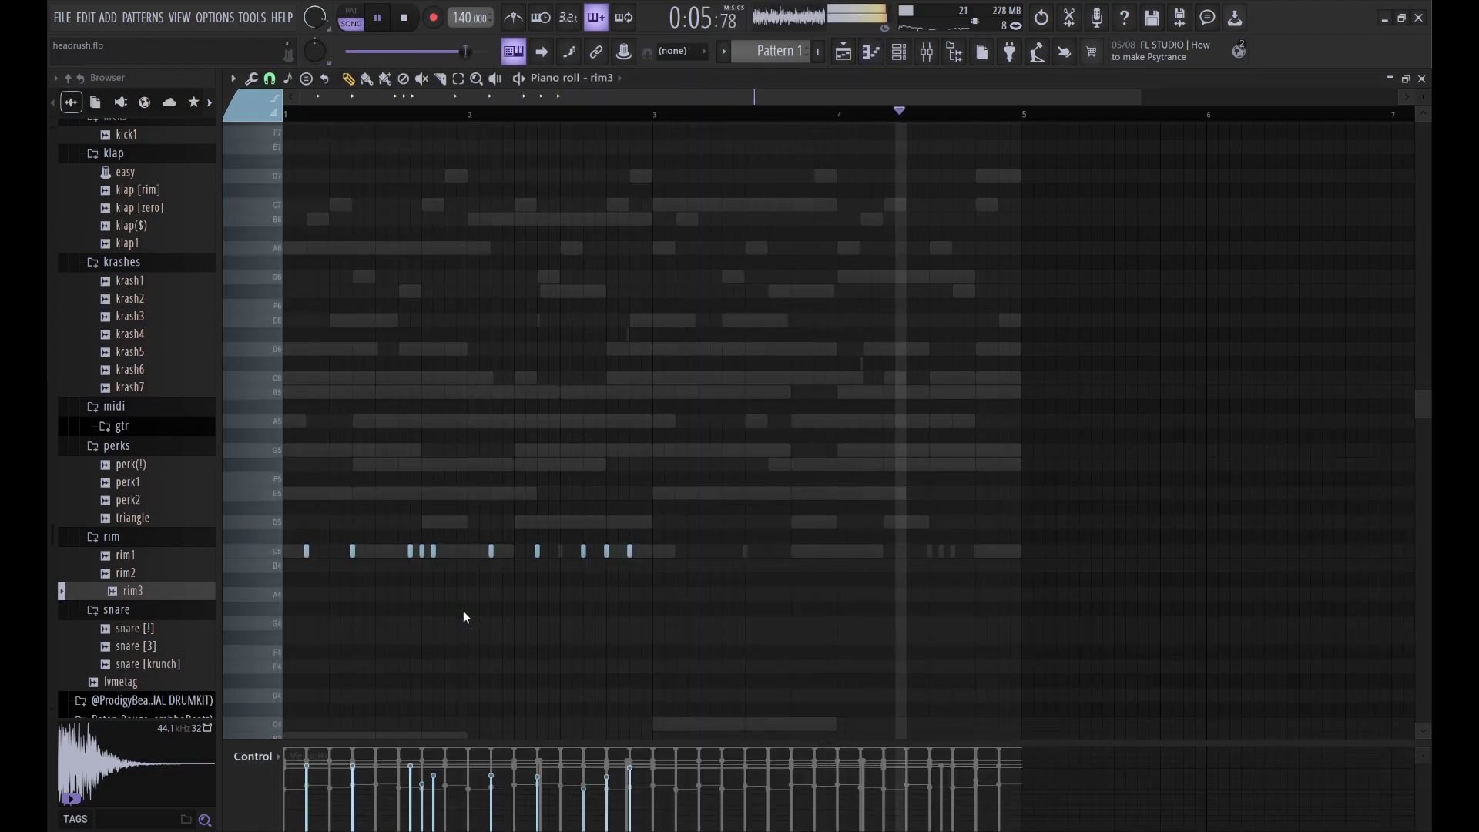
key(shift+Right)
key(shift+Right)
key(shift+Right)
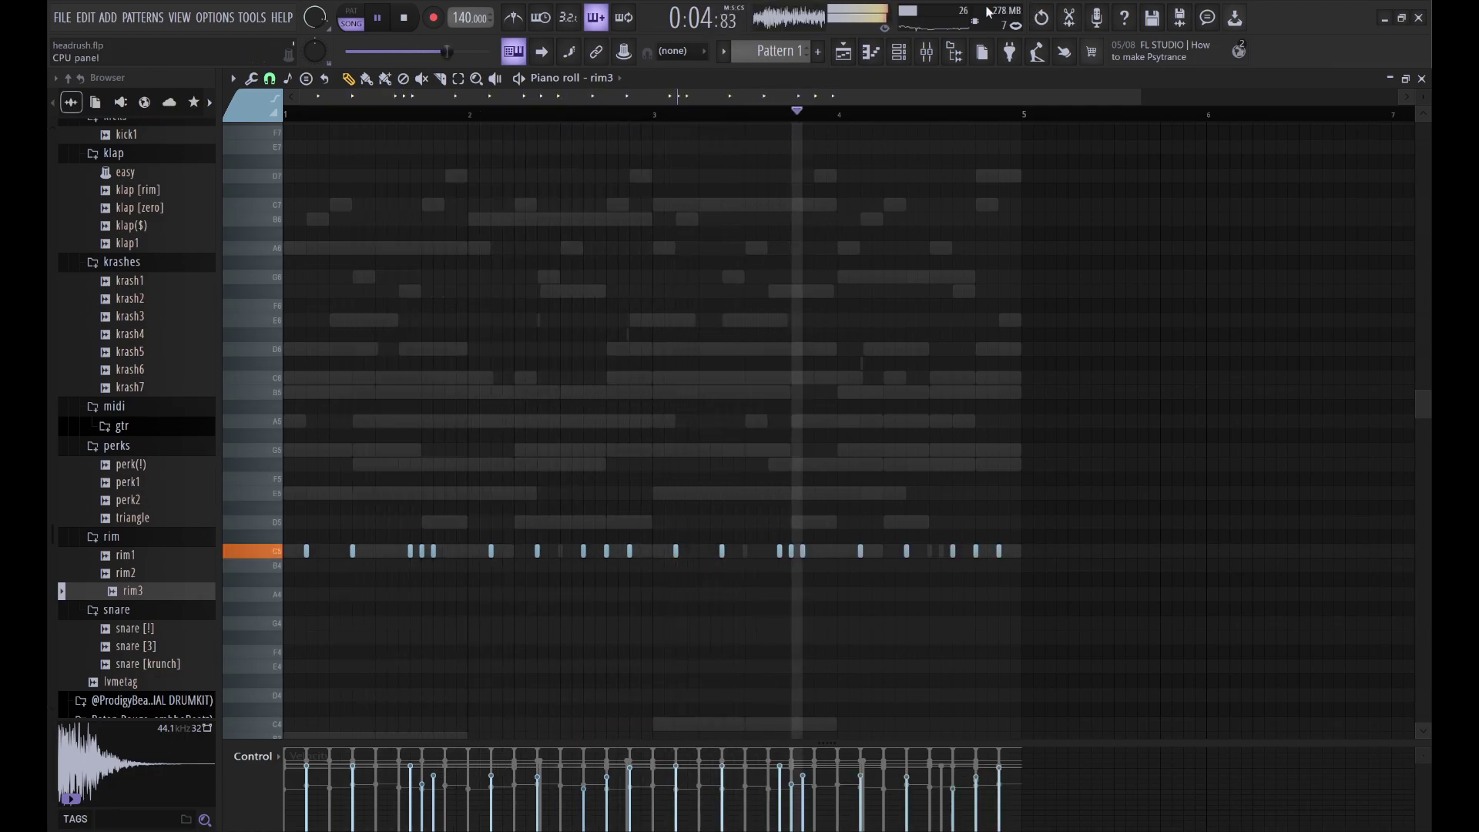
key(F6)
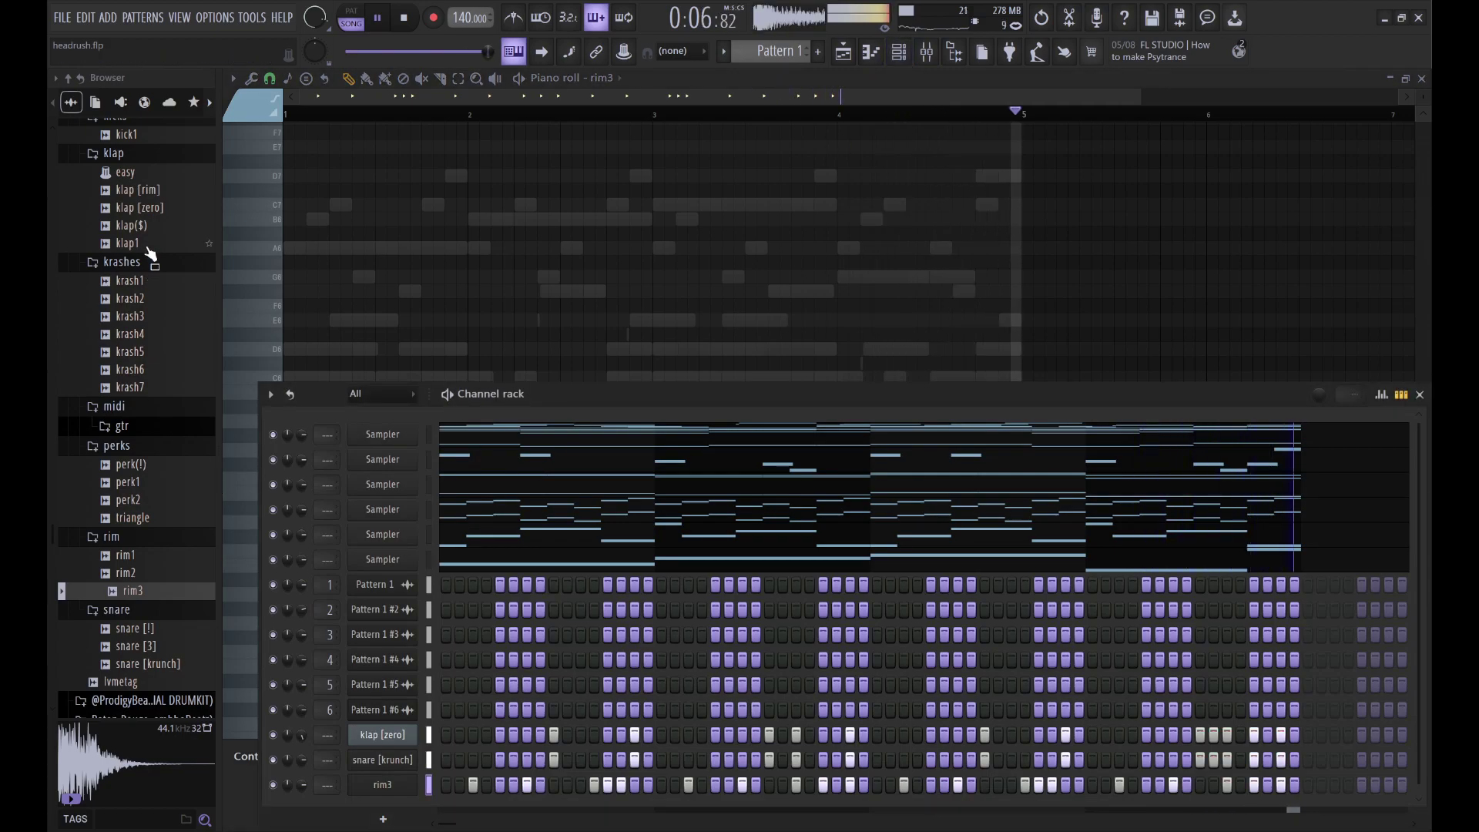
Step: Add the hh2 sample from the hihats folder as a new channel below rim3
scroll(150, 339, up, 6)
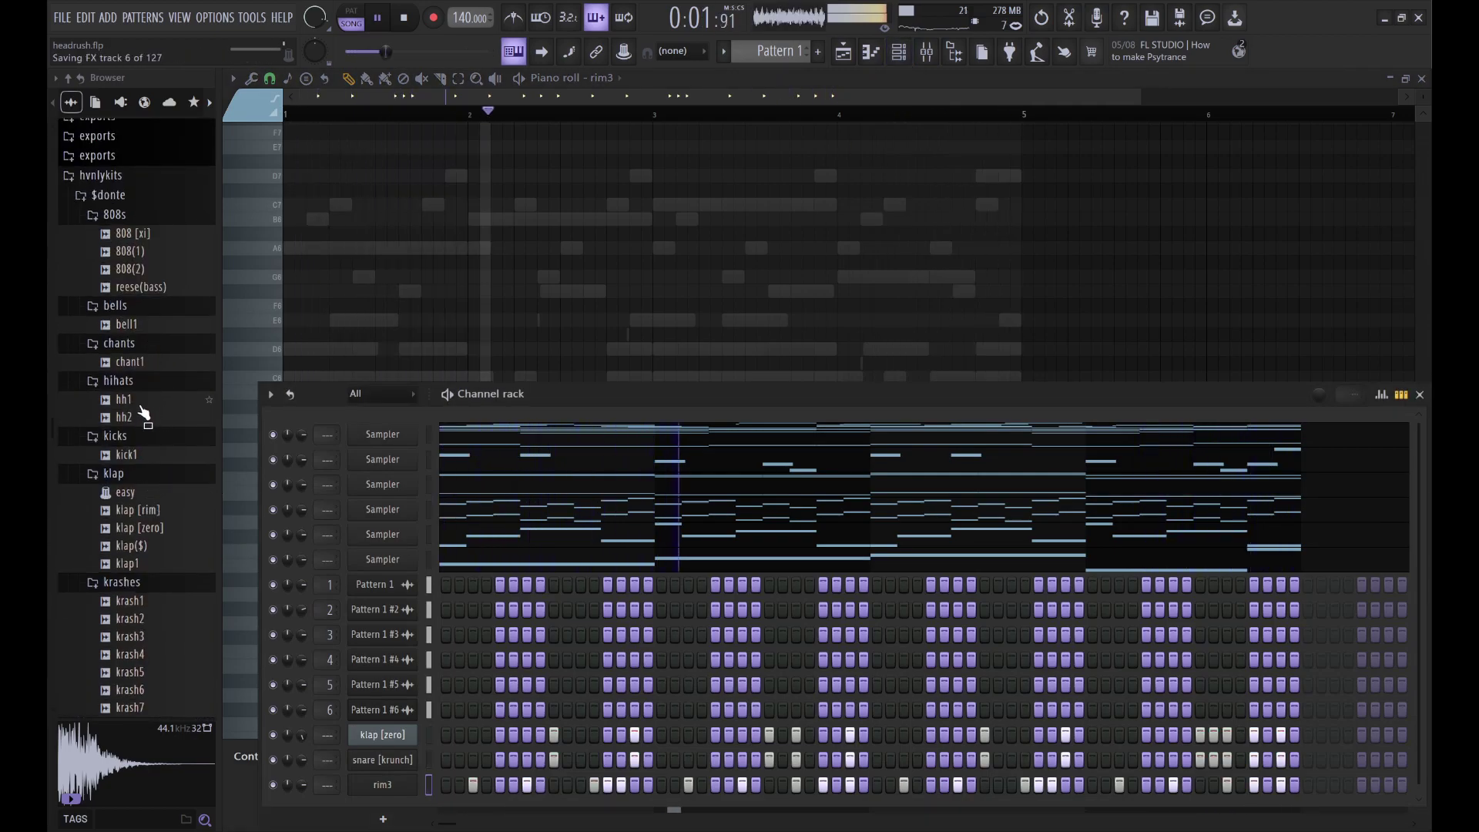
click(130, 417)
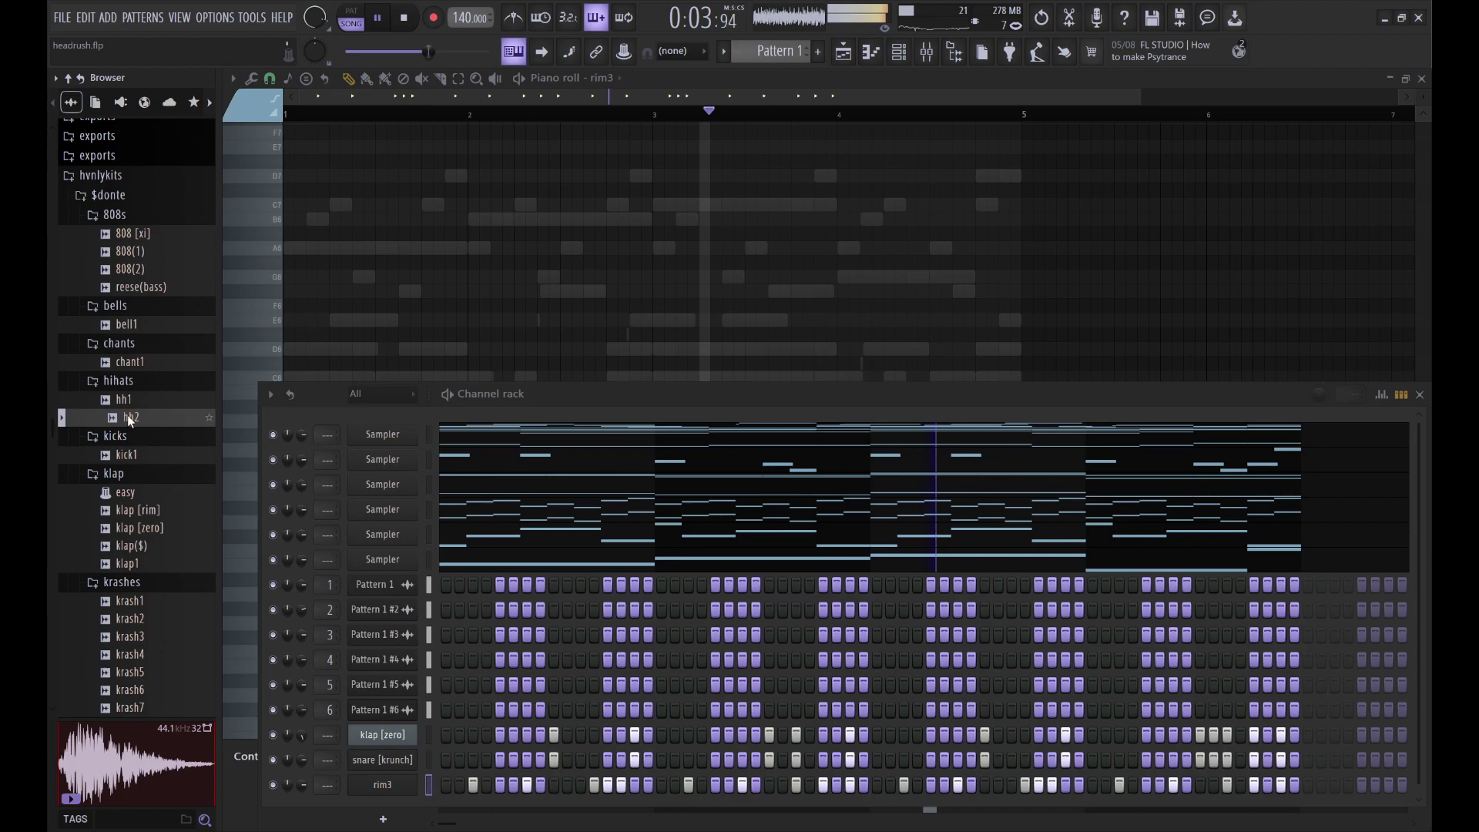
drag(211, 459, 299, 445)
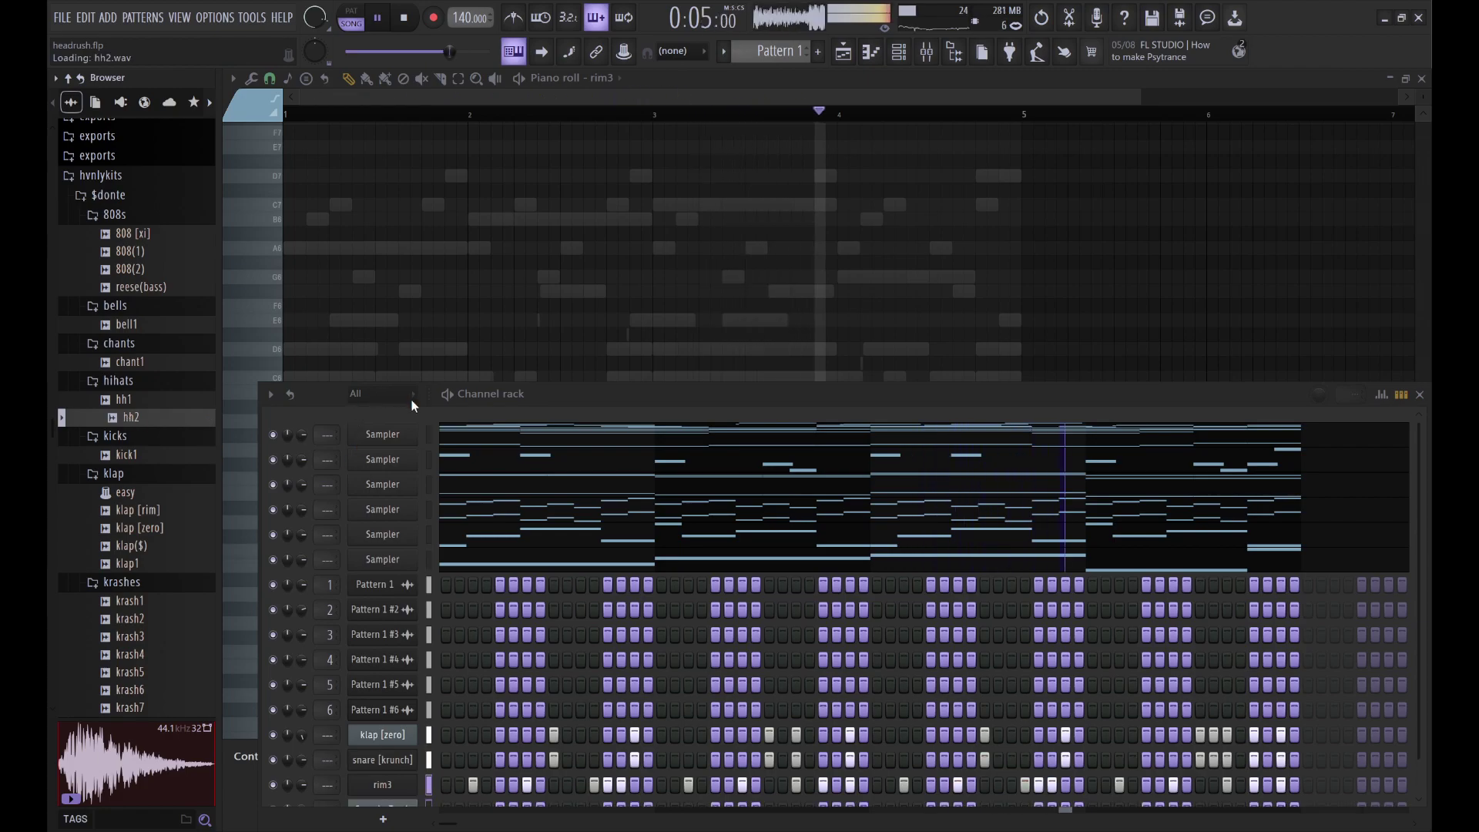
scroll(387, 779, down, 1)
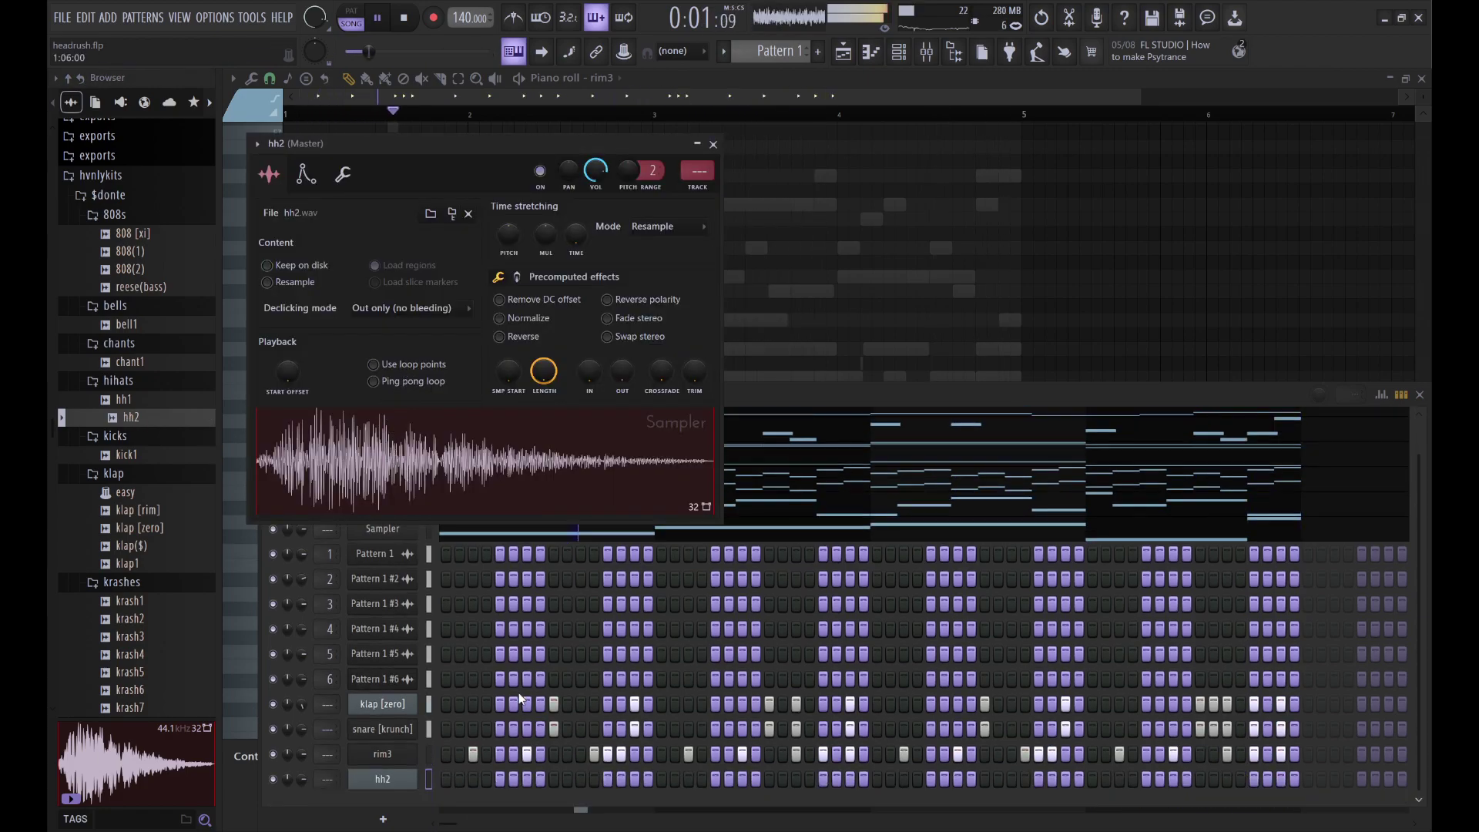
Step: Fill the hh2 channel with a hit on every second step and add extra hits on steps 6, 22 and 28
click(386, 779)
key(ctrl+v)
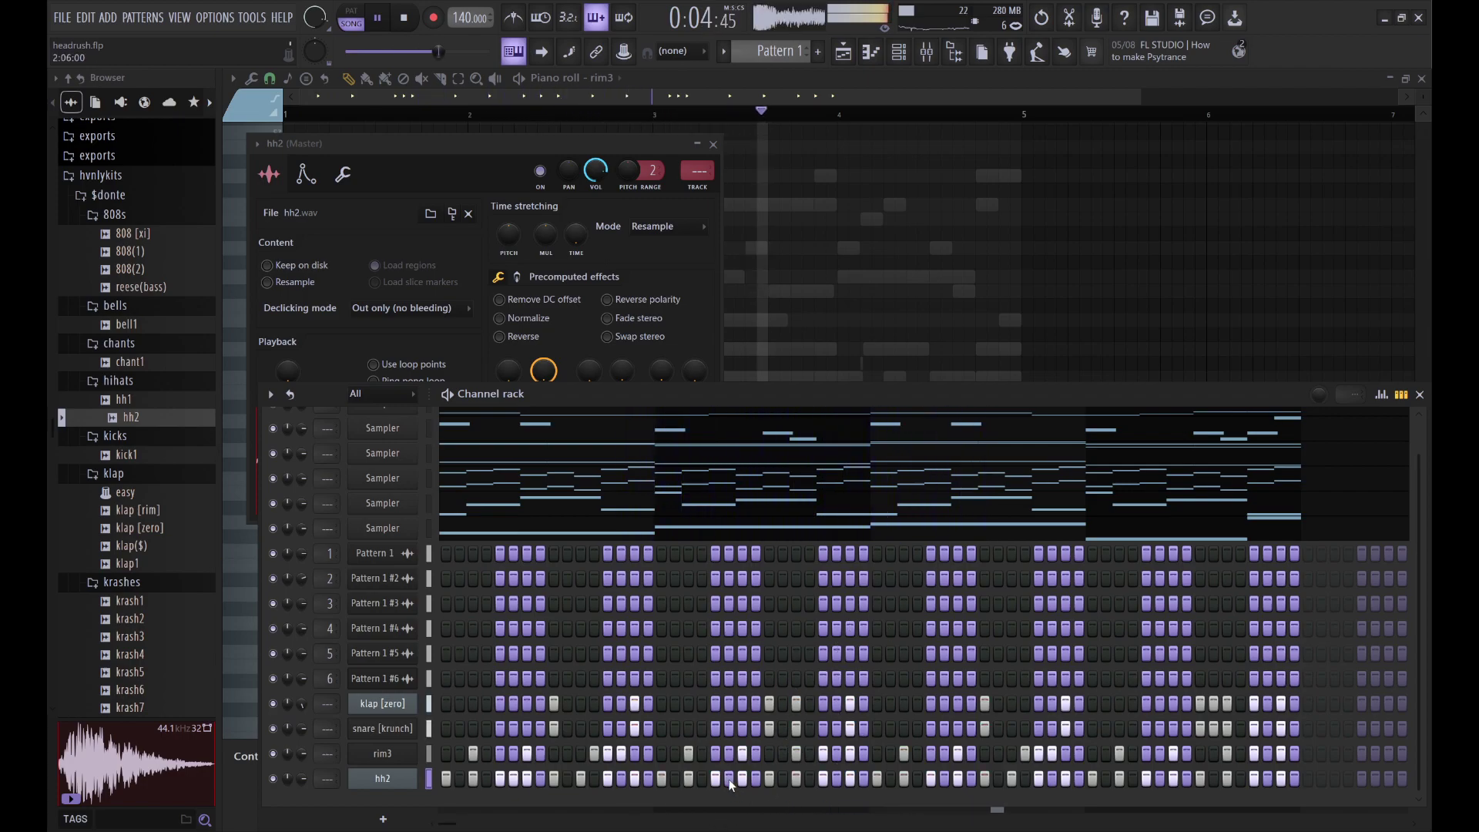
key(space)
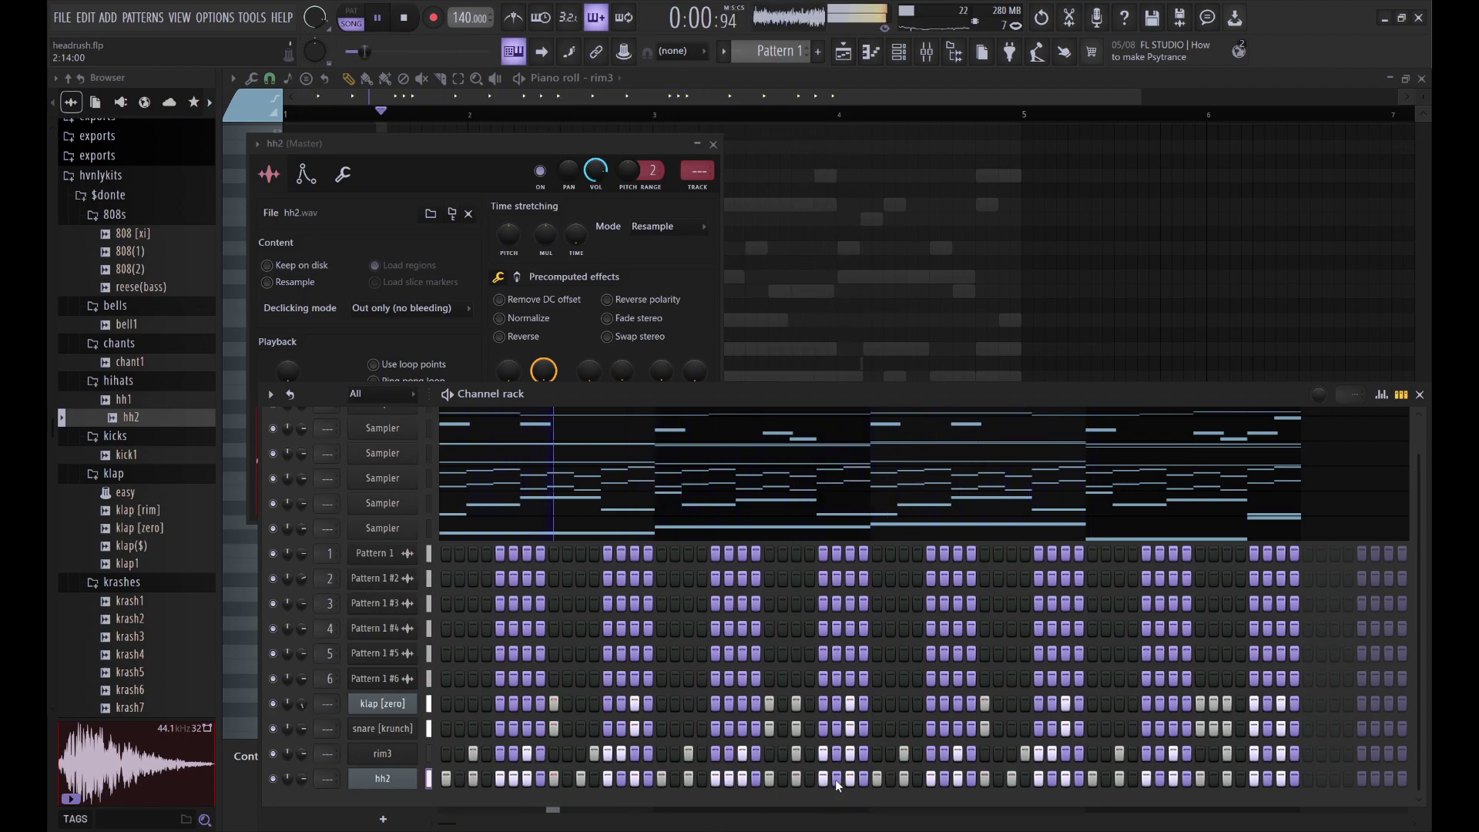
click(807, 778)
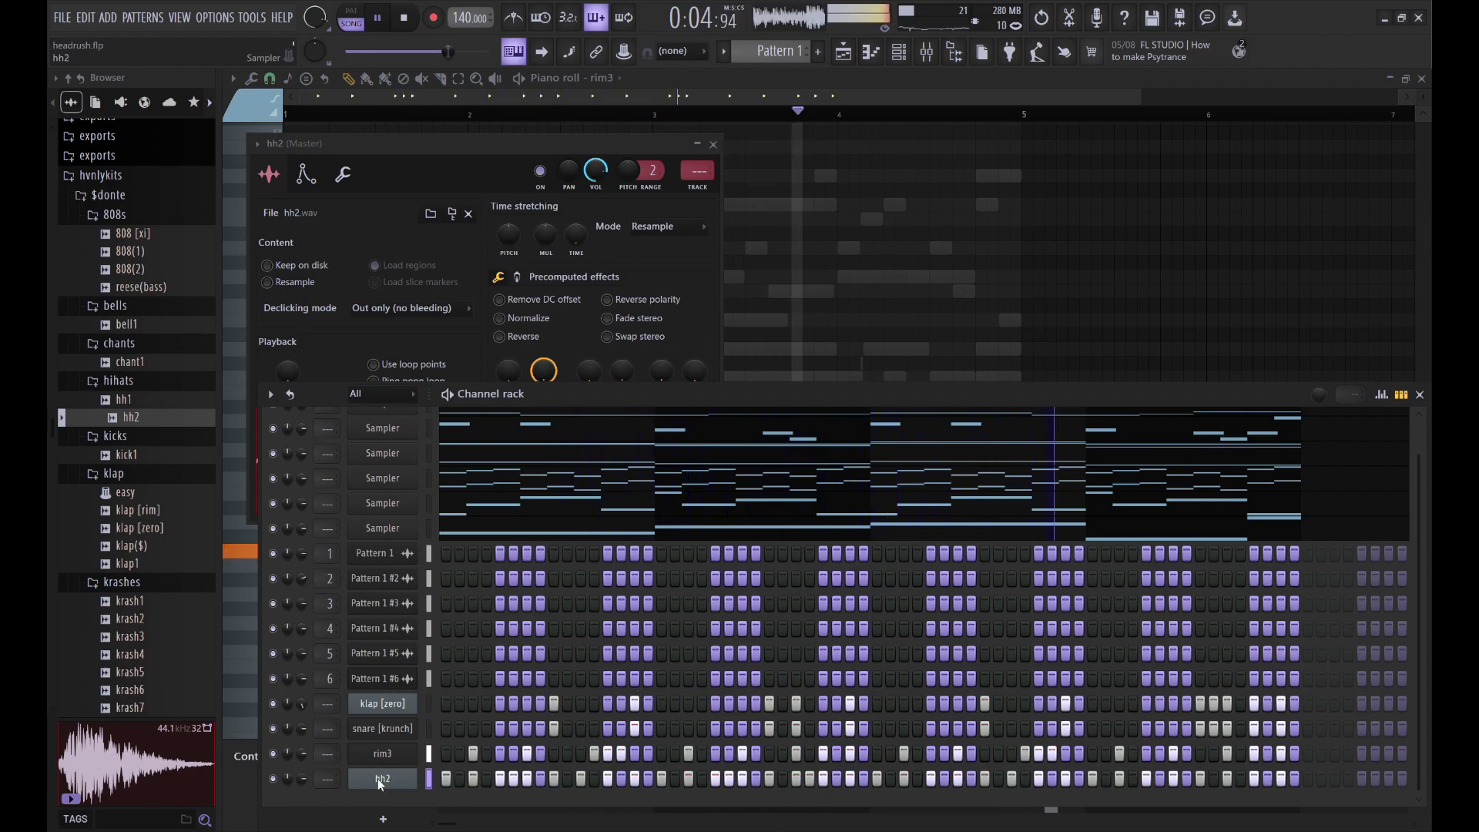
Step: Delete all hh2 notes after step 28 of Pattern 1 in the piano roll
key(F7)
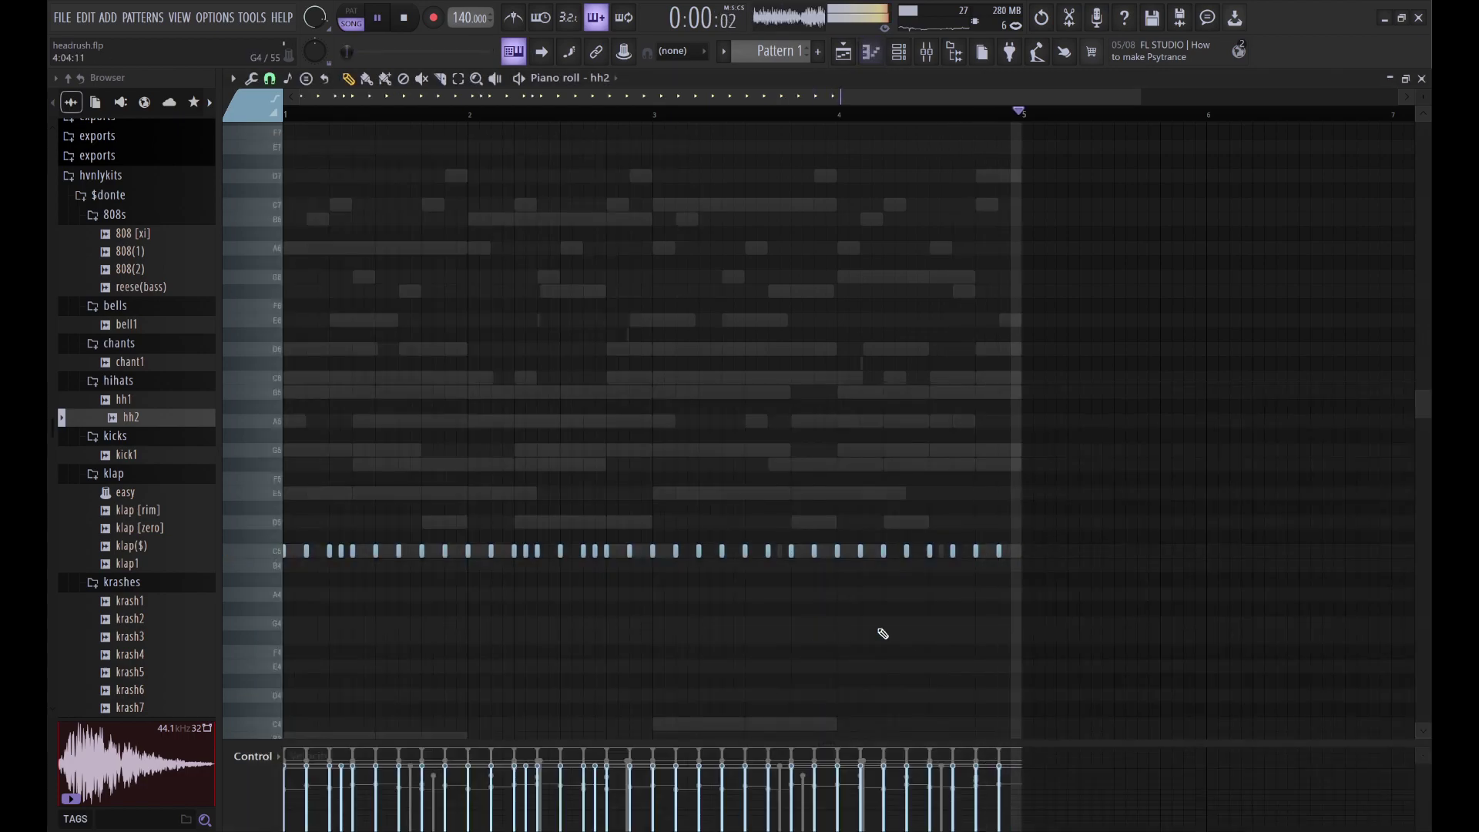
drag(1077, 642, 609, 477)
key(Delete)
key(ctrl+b)
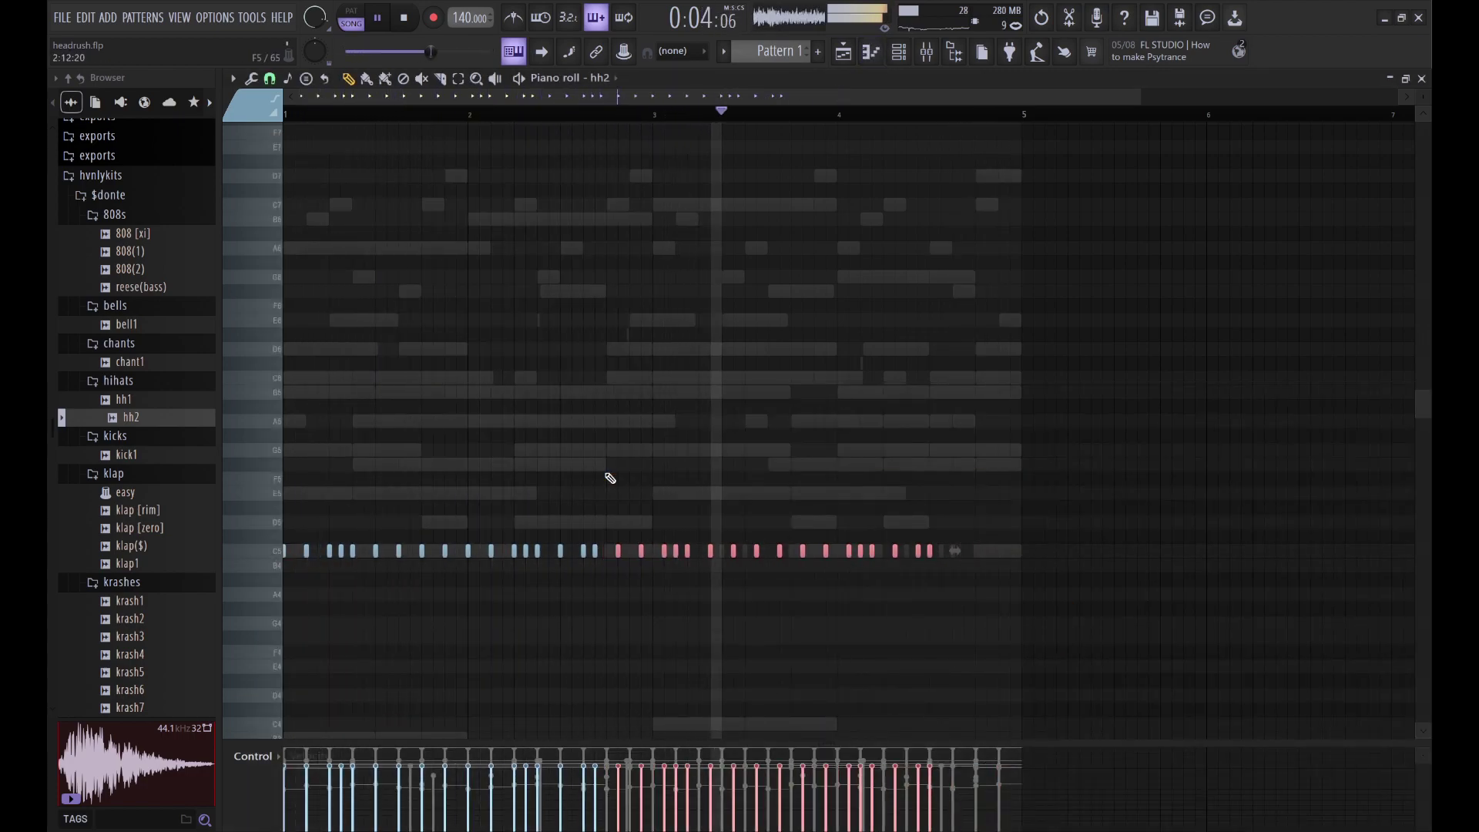
key(shift+Right)
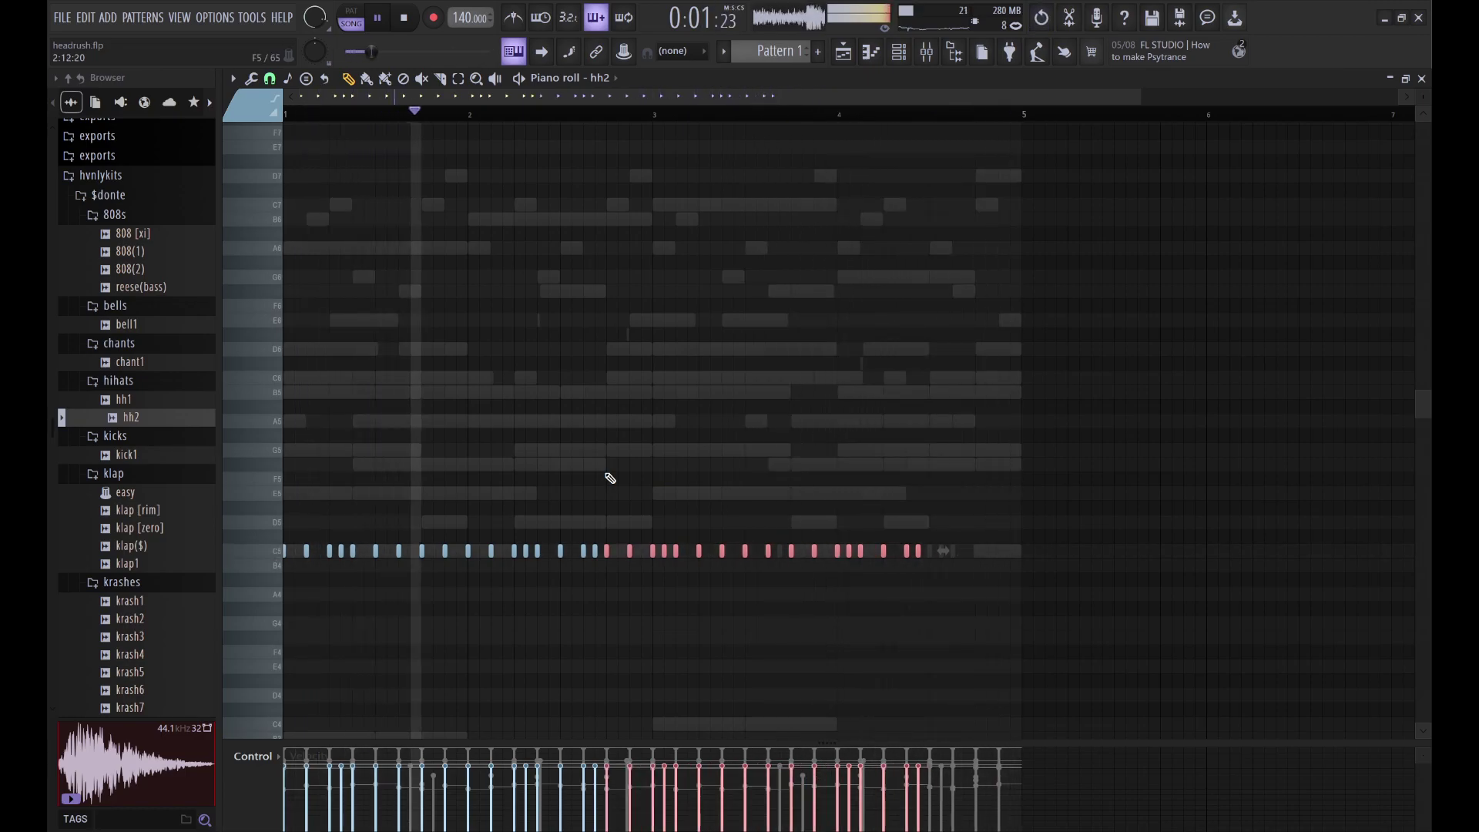
key(Delete)
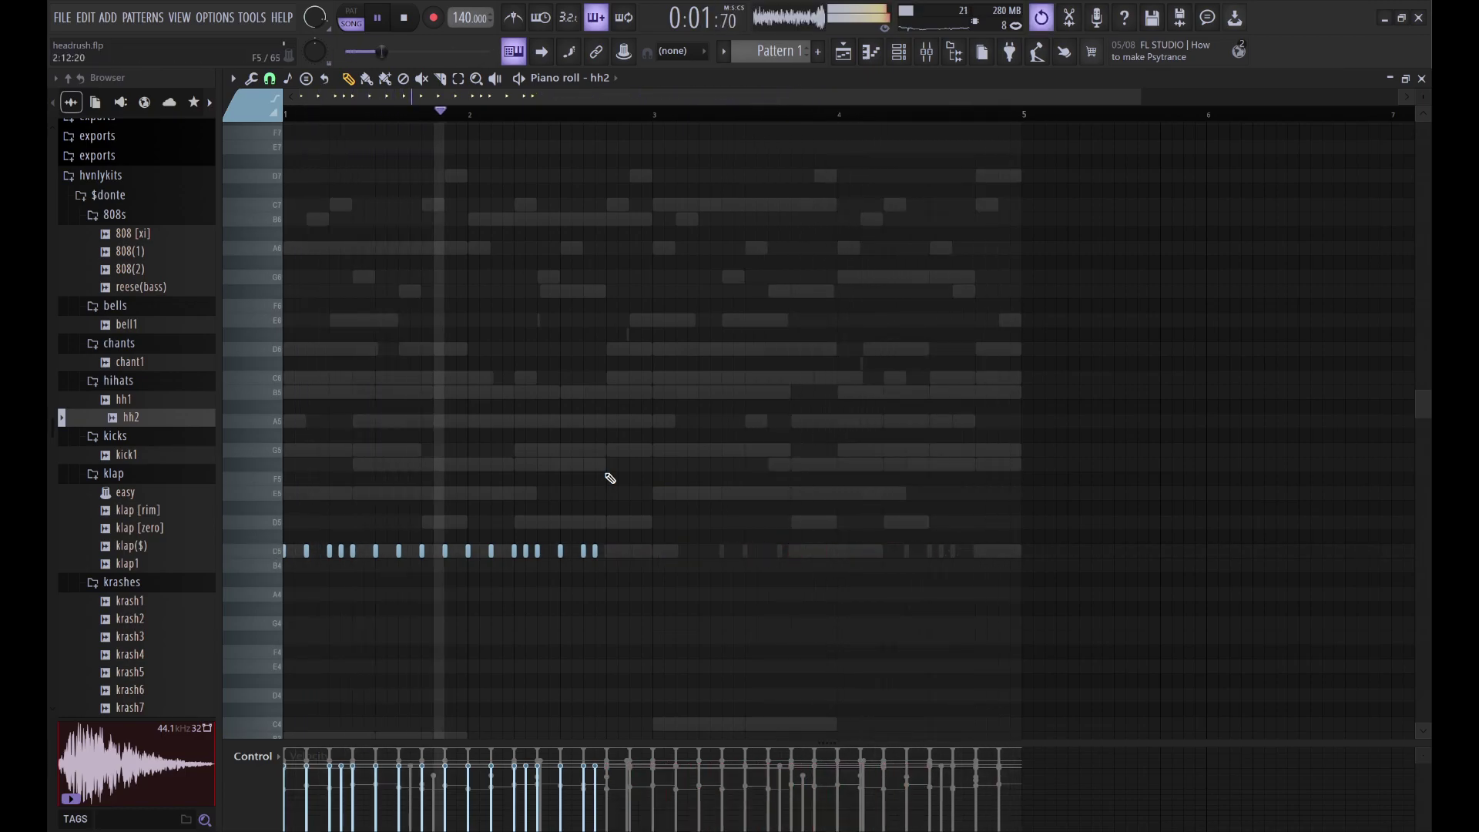
Step: Add hh2 notes on steps 29 and 31, then duplicate the two-bar notes and align the copies with bars 3 and 4
click(610, 552)
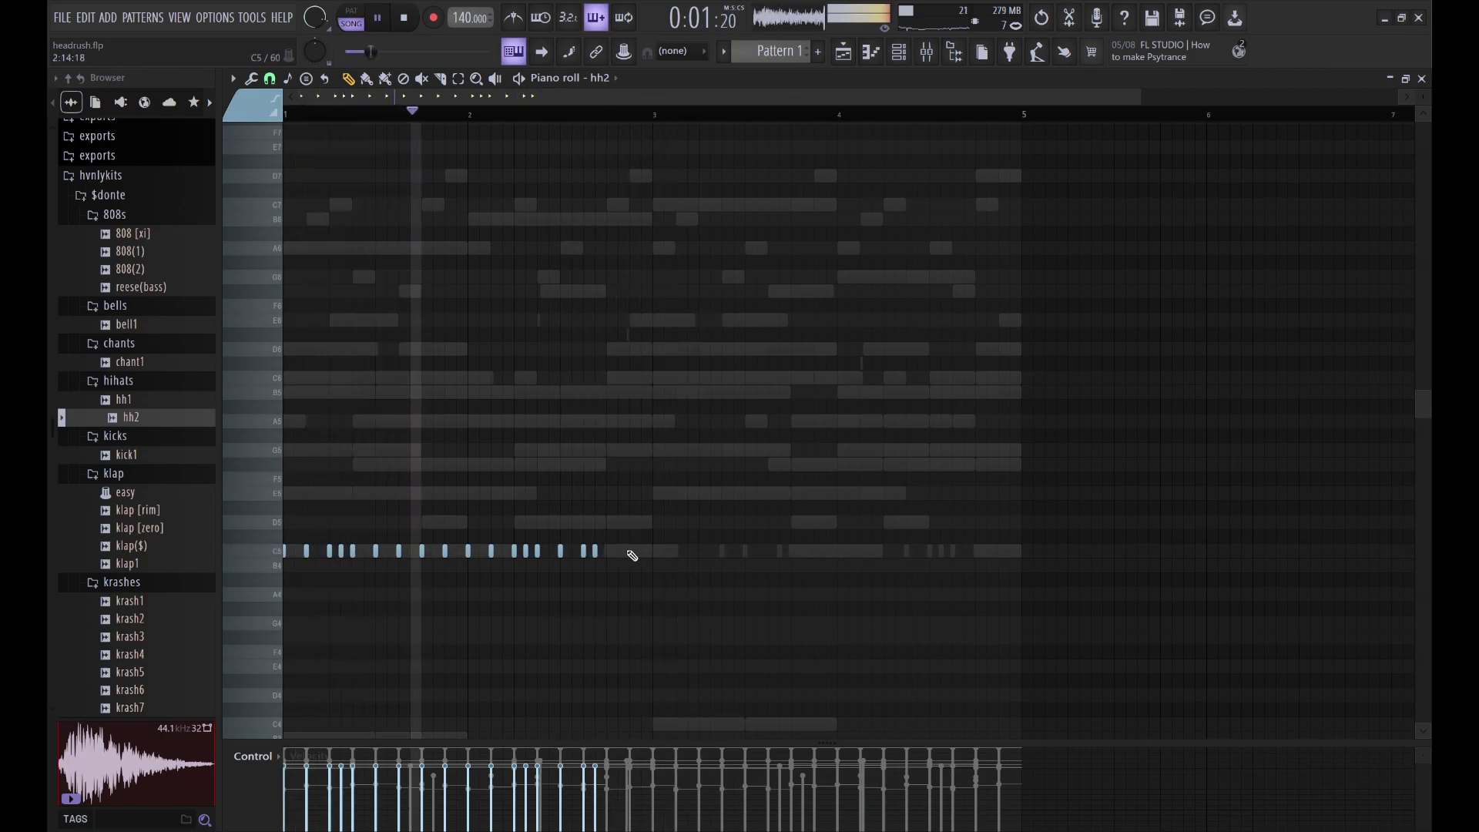
click(633, 552)
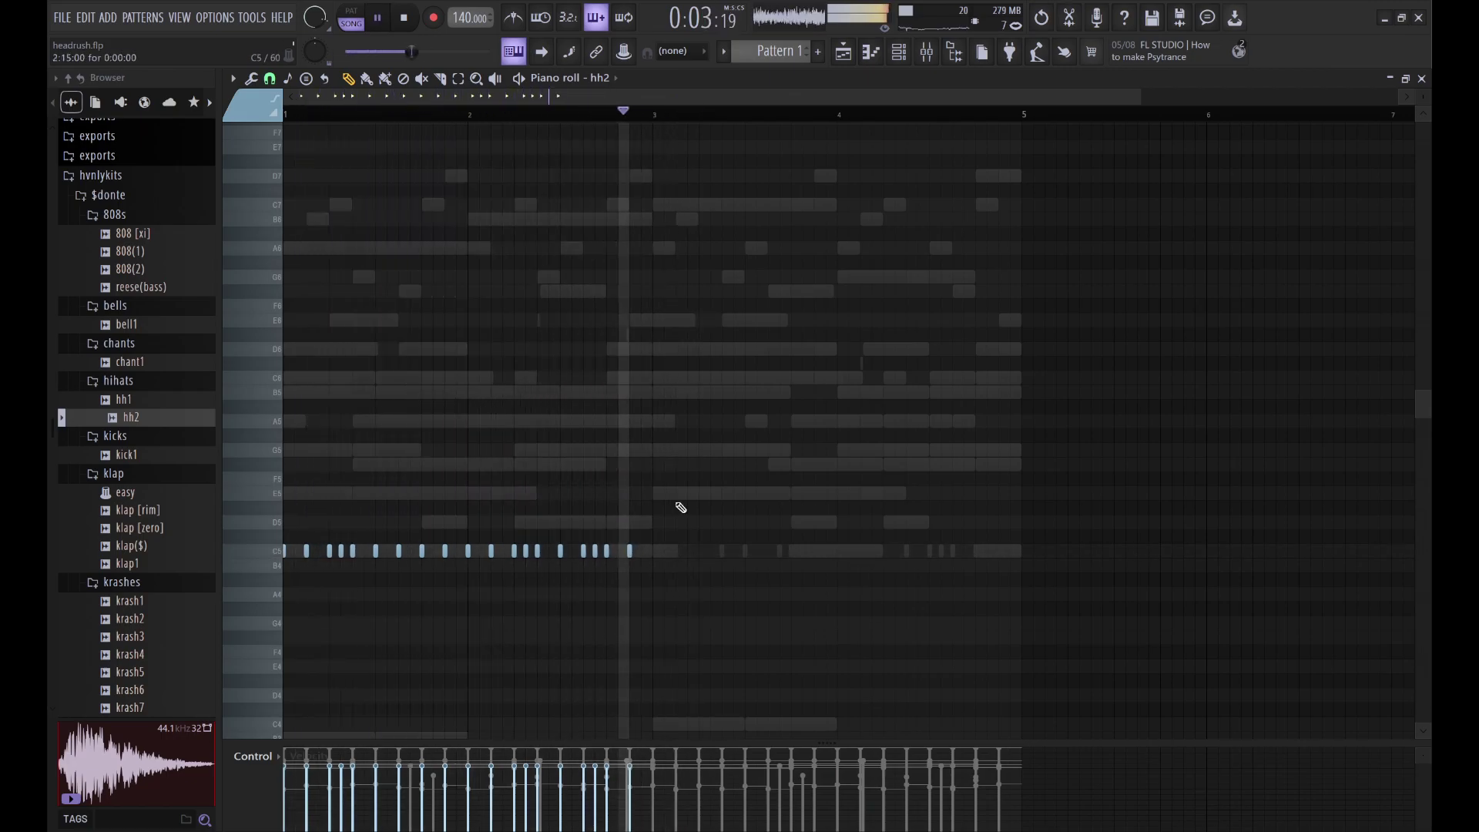
key(ctrl+b)
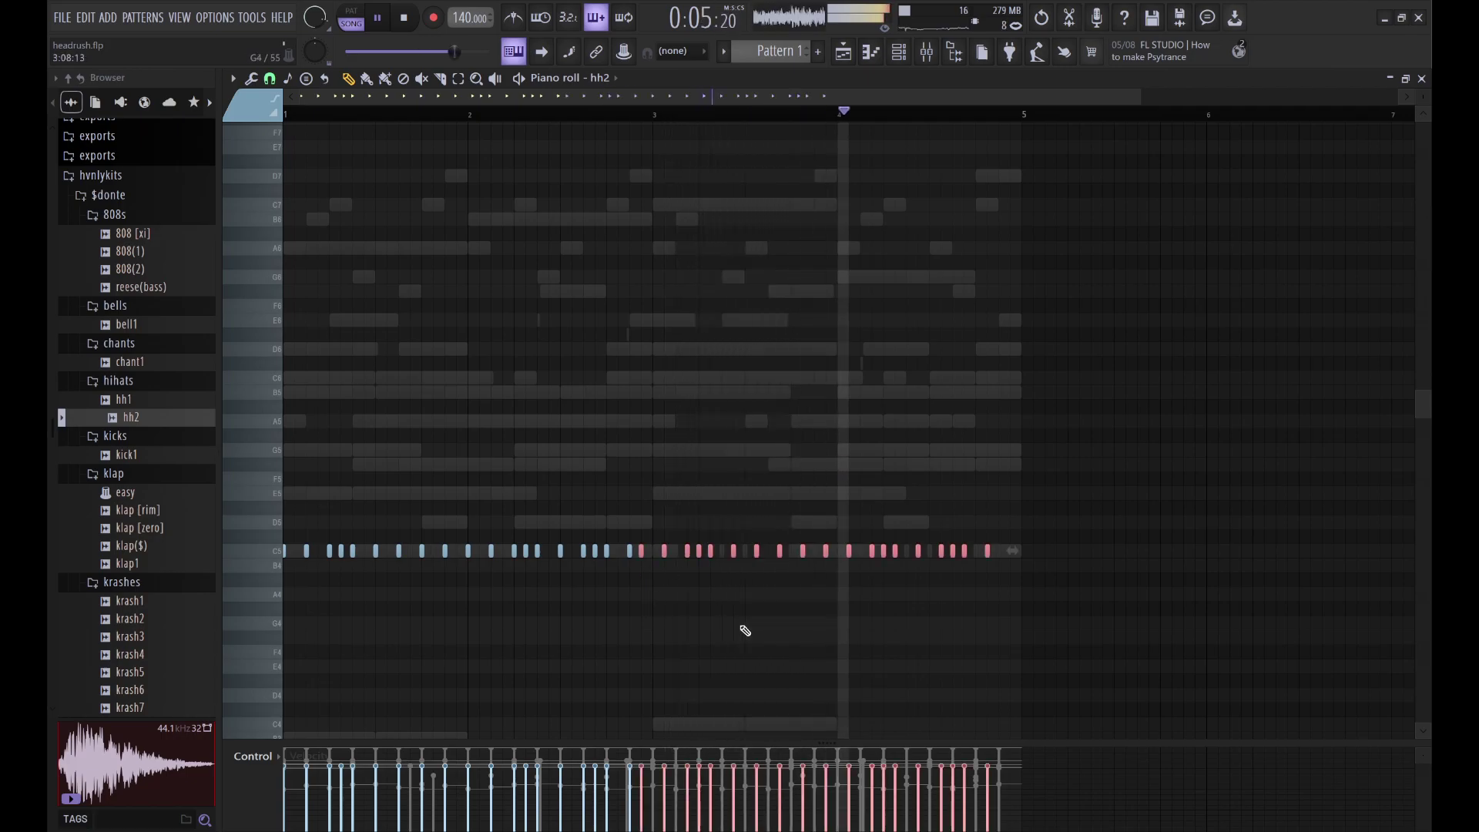
right_click(882, 613)
key(alt+r)
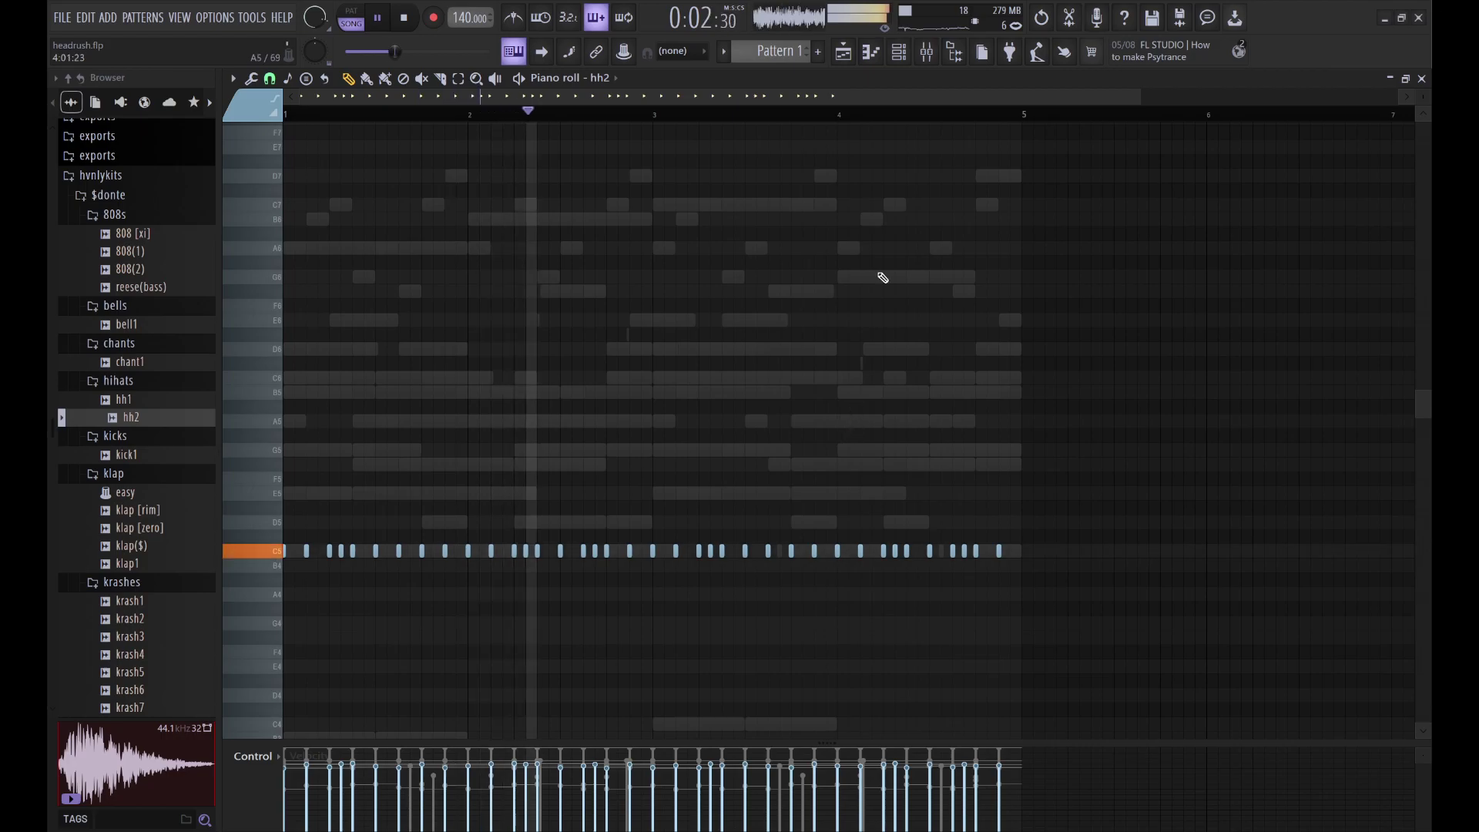
key(F6)
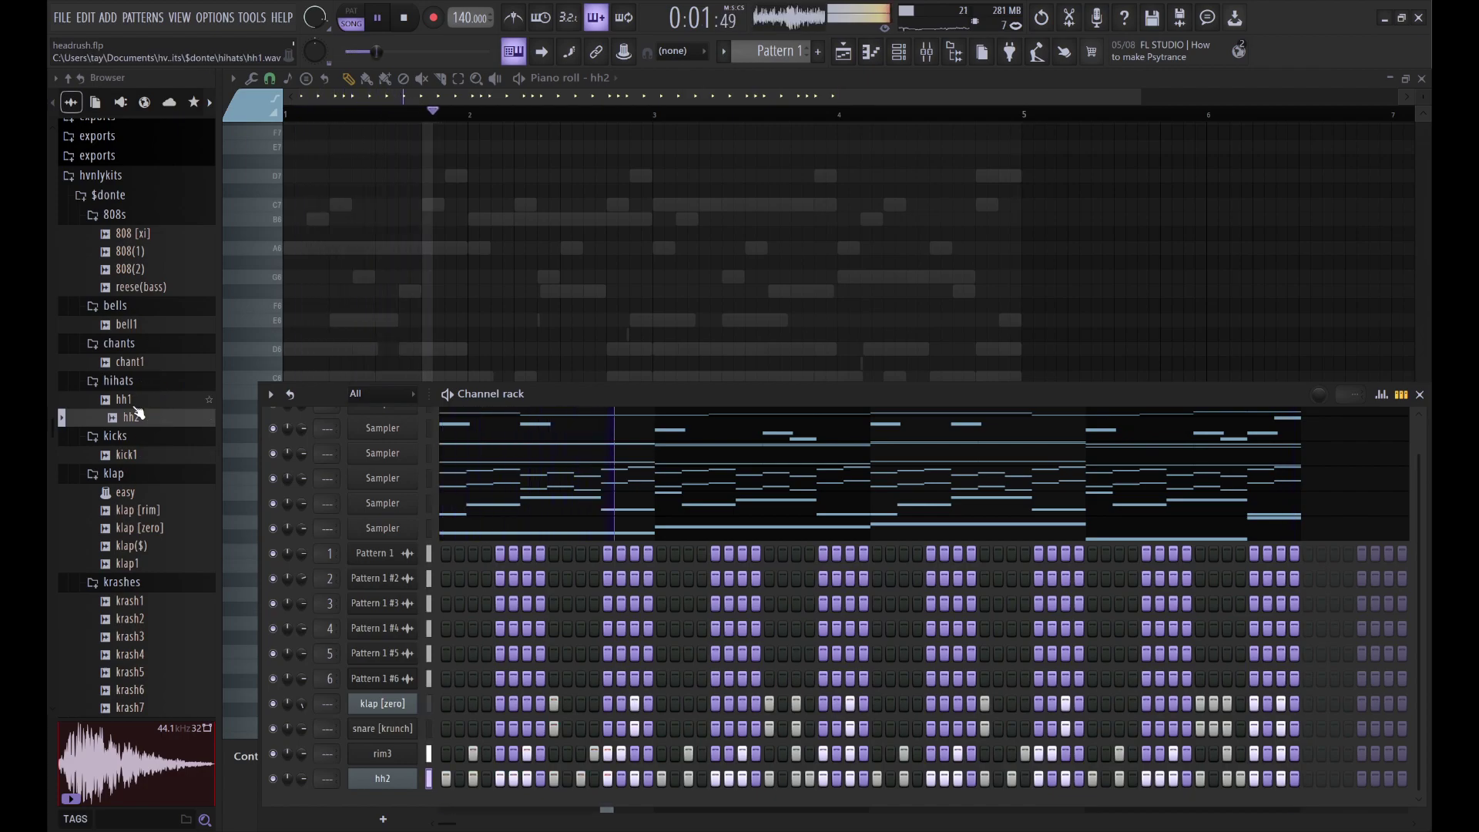
Step: Audition the krash6 sample from the krashes folder and add it as a new channel below hh2
scroll(135, 393, down, 6)
click(142, 371)
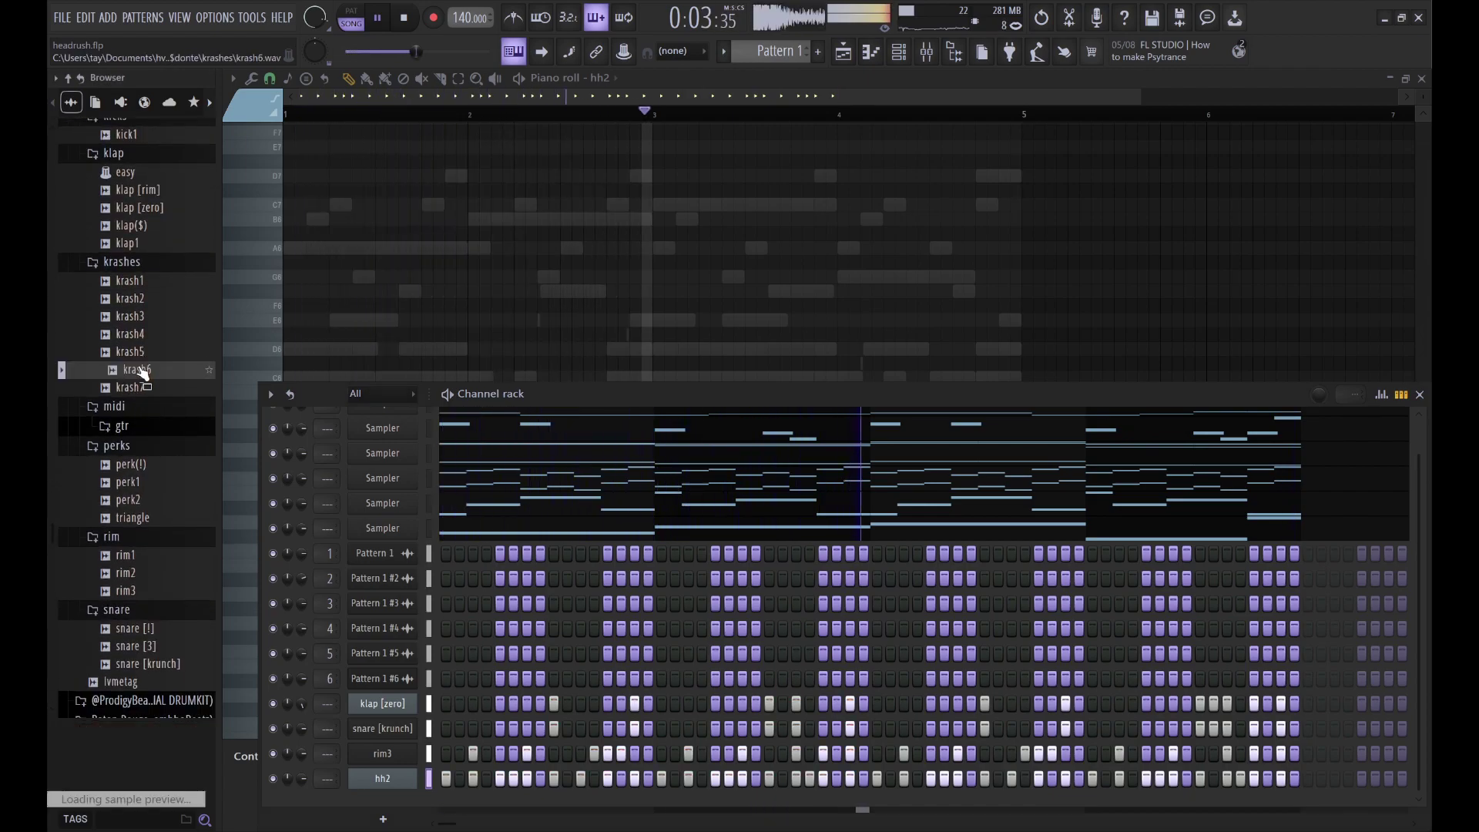
drag(142, 370, 419, 793)
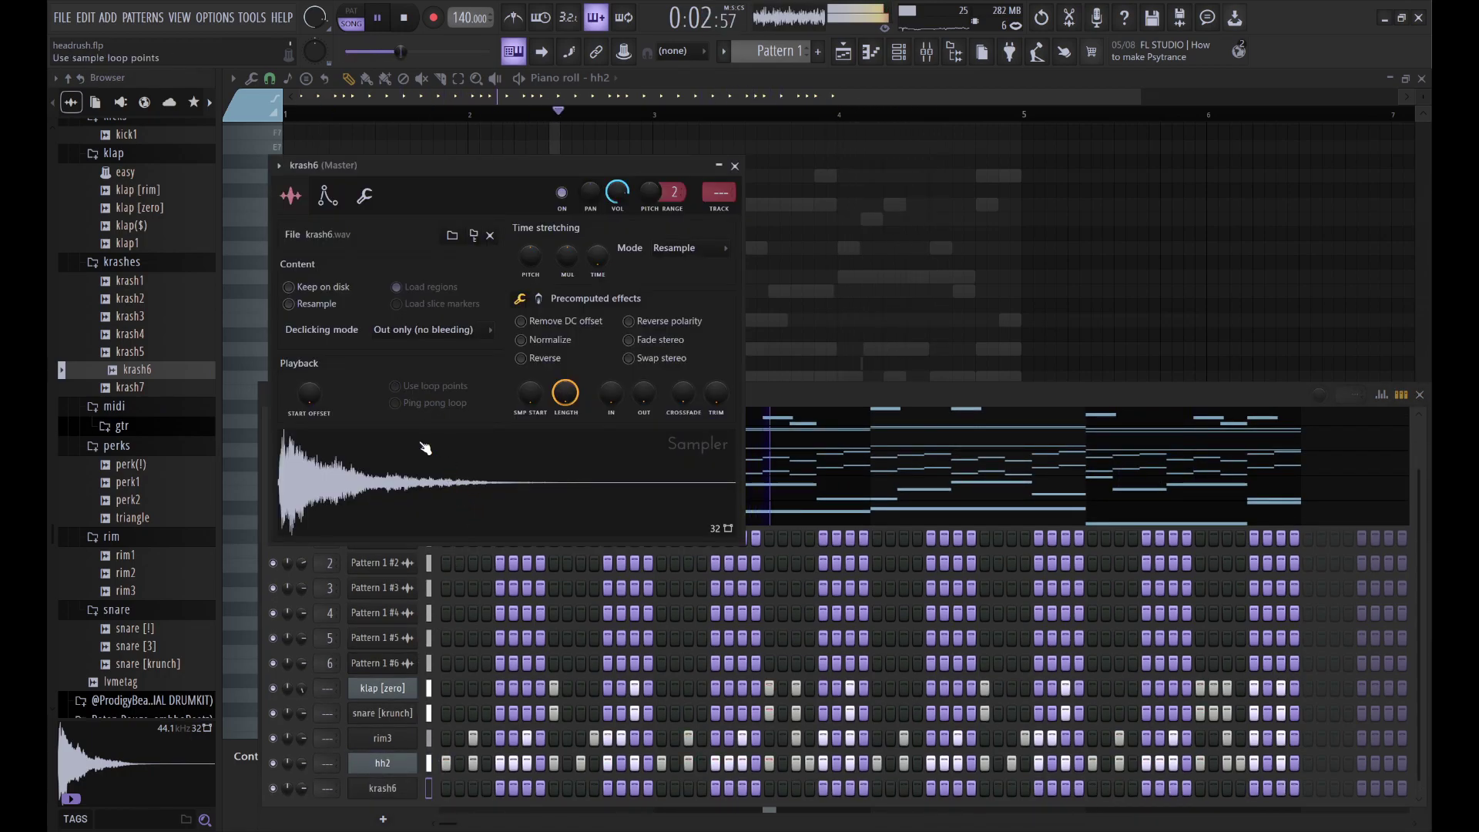
Step: Place krash6 hits on steps 1, 17, 23 and 29, and repeat them in bars 3 and 4 in the piano roll
click(445, 789)
key(space)
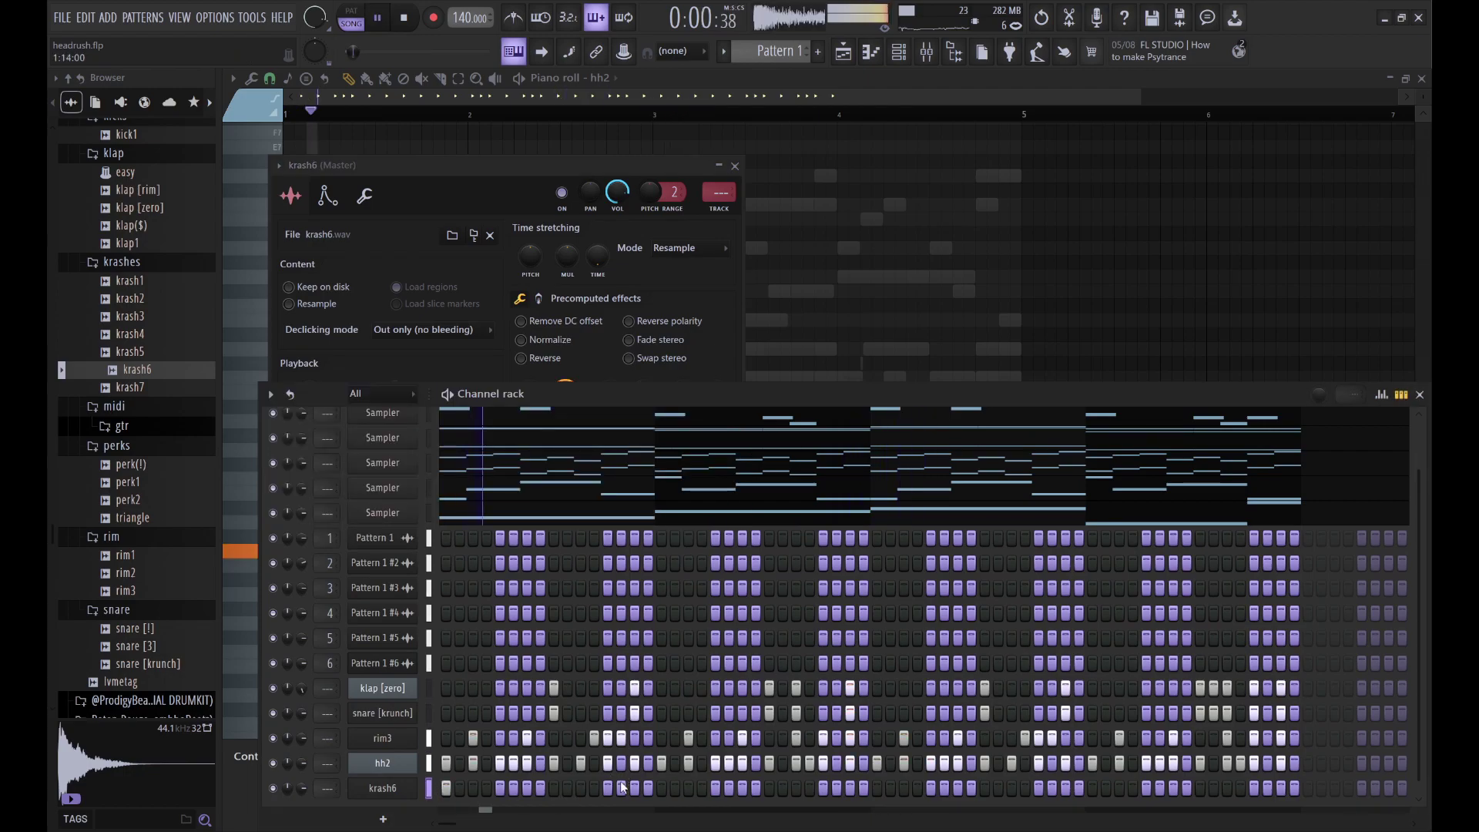
click(661, 788)
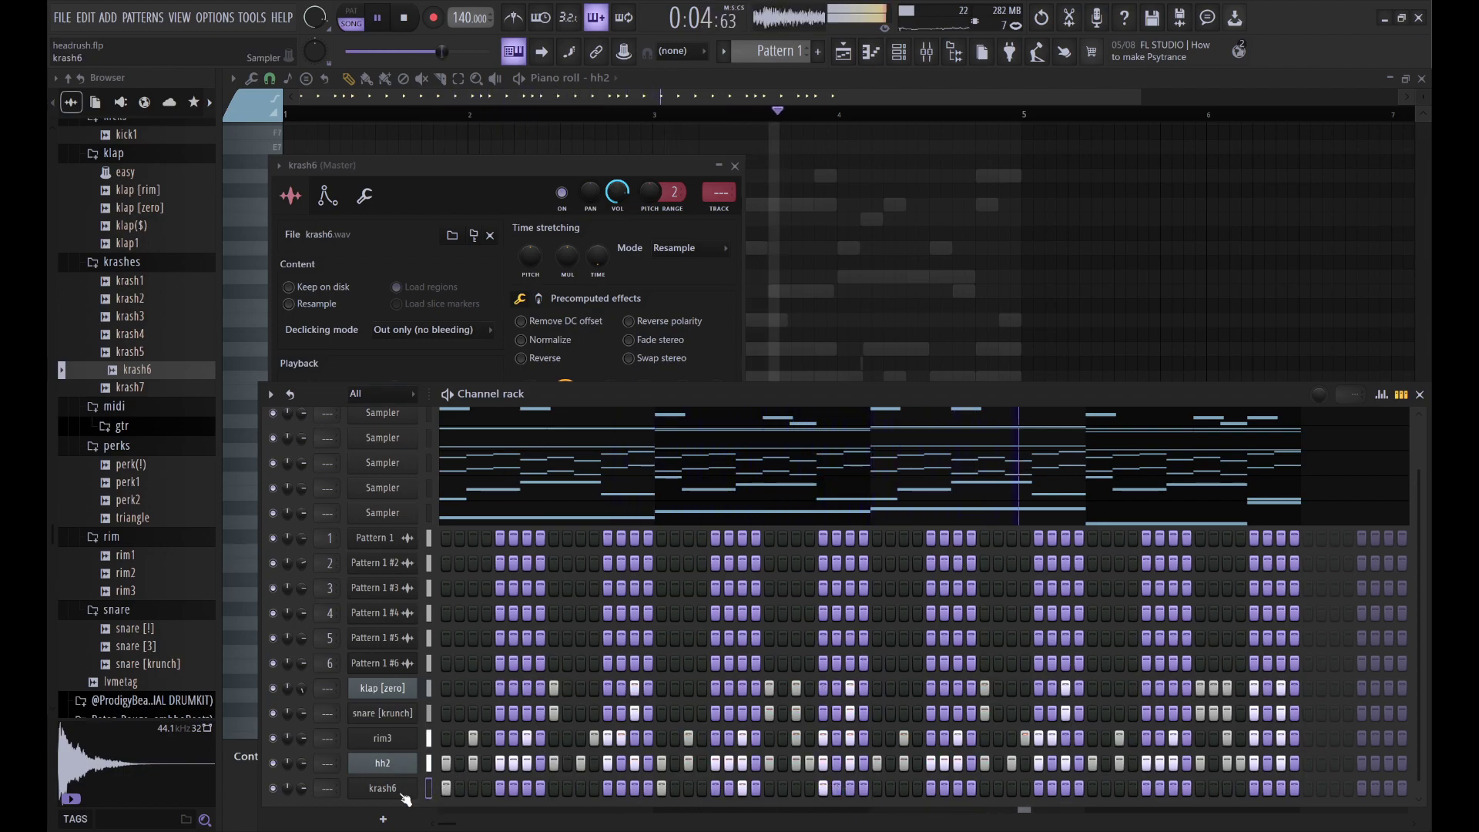
key(F7)
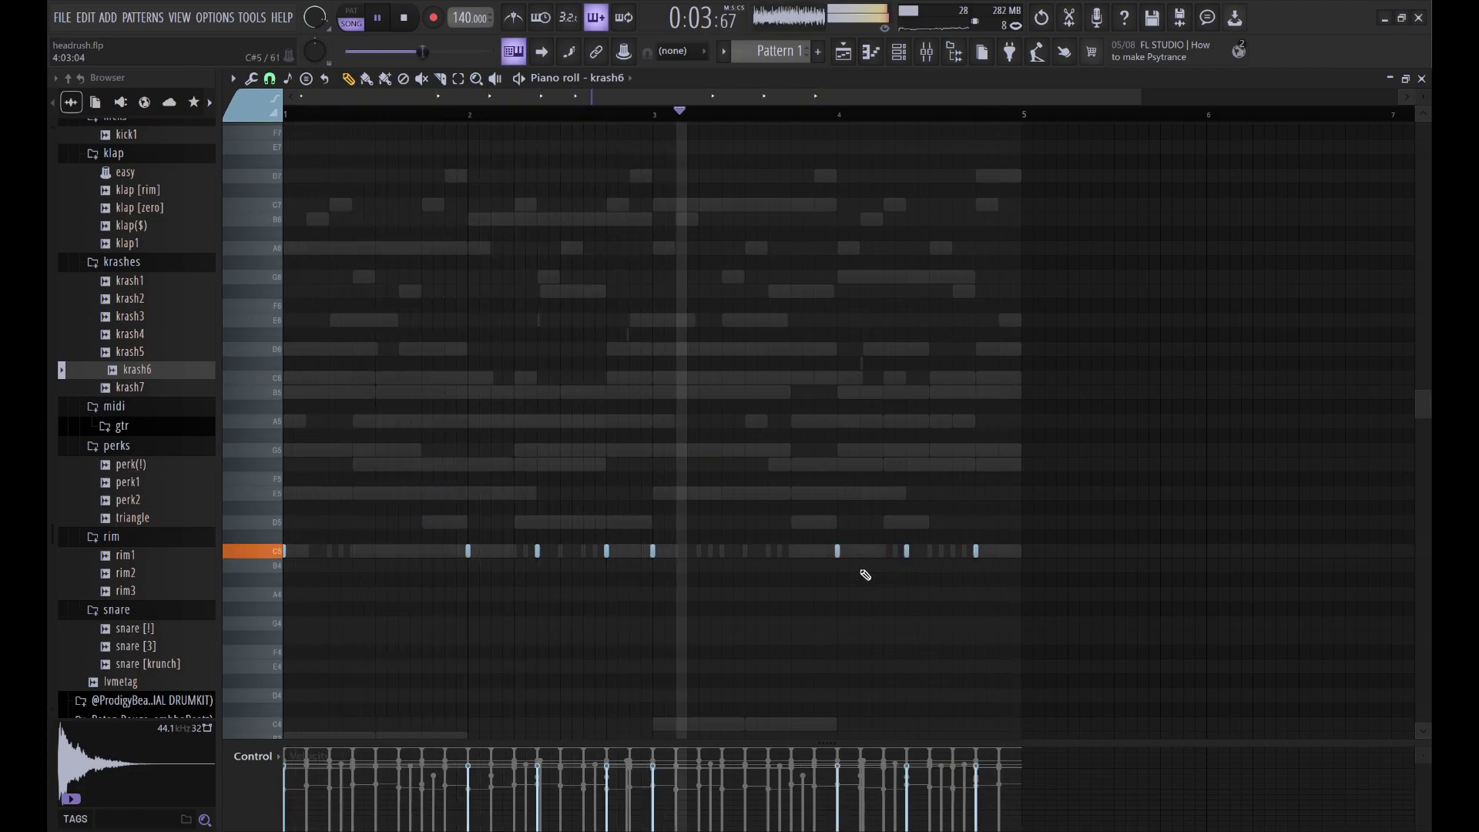
Step: Copy all krash6 notes one semitone down to B4 and lower the velocity of the copies
drag(1059, 656, 425, 501)
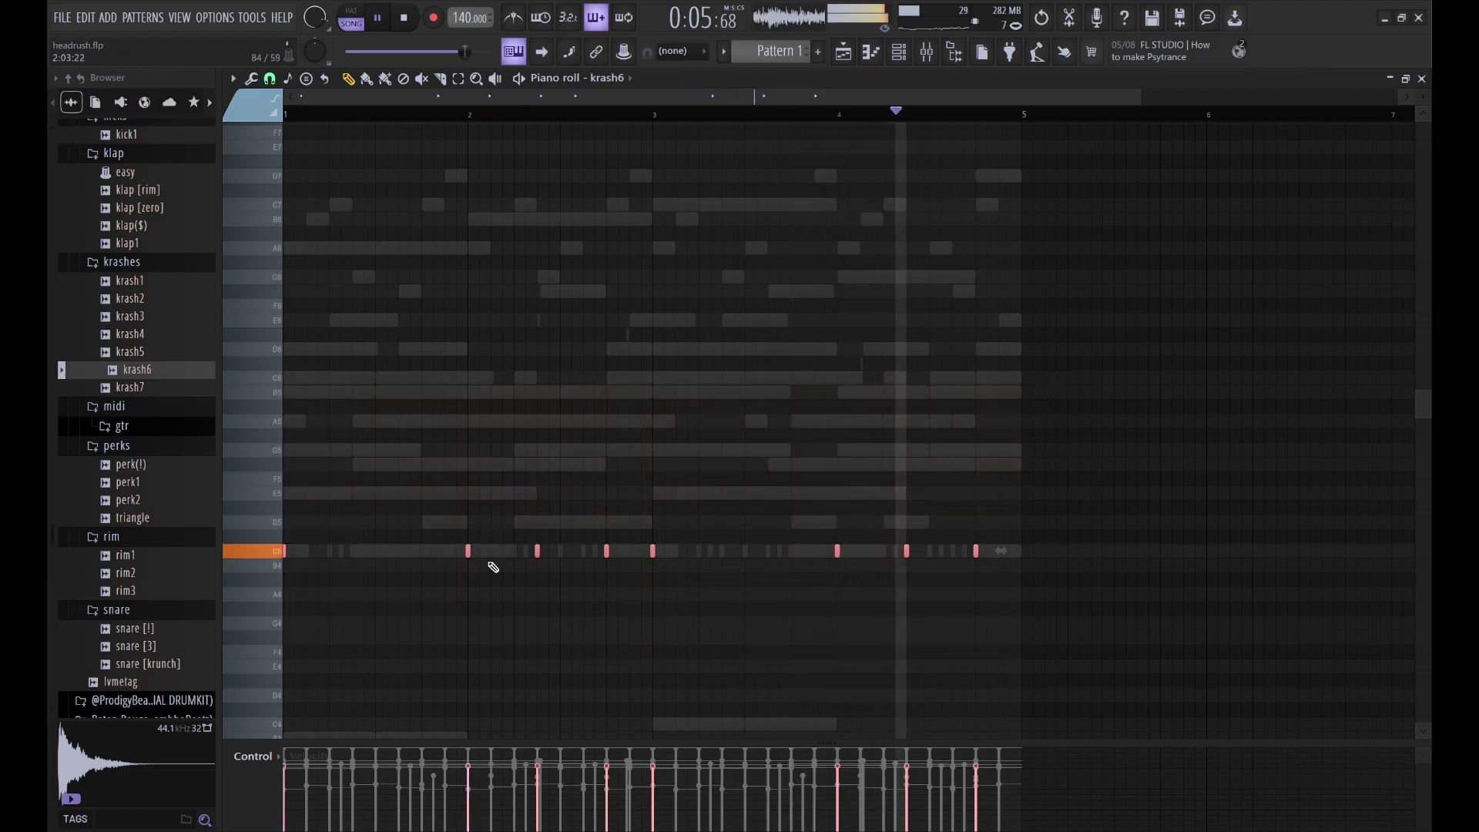
shift+drag(467, 552, 468, 562)
alt+scroll(467, 562, down, 3)
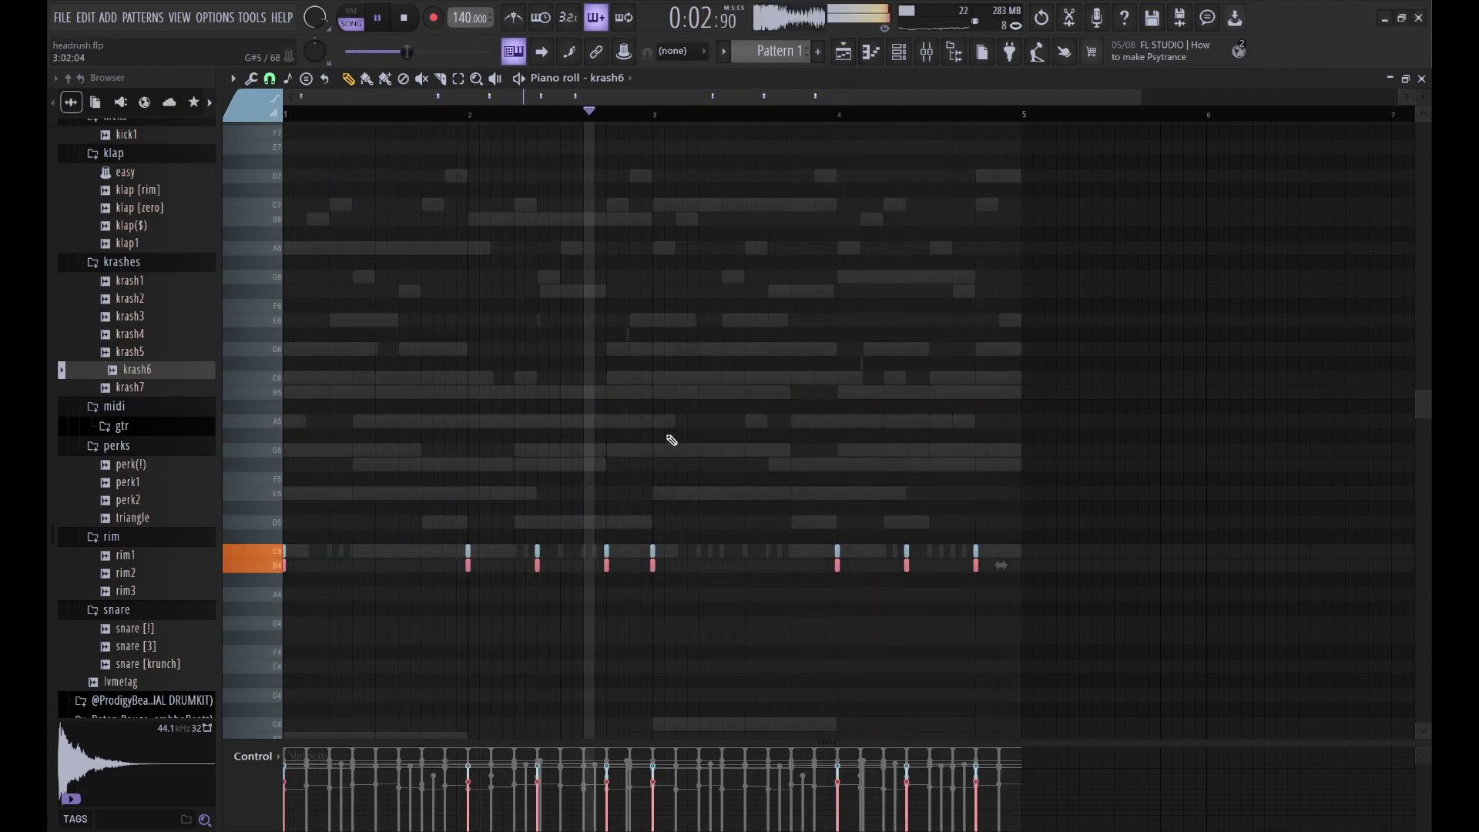
ctrl+click(1013, 611)
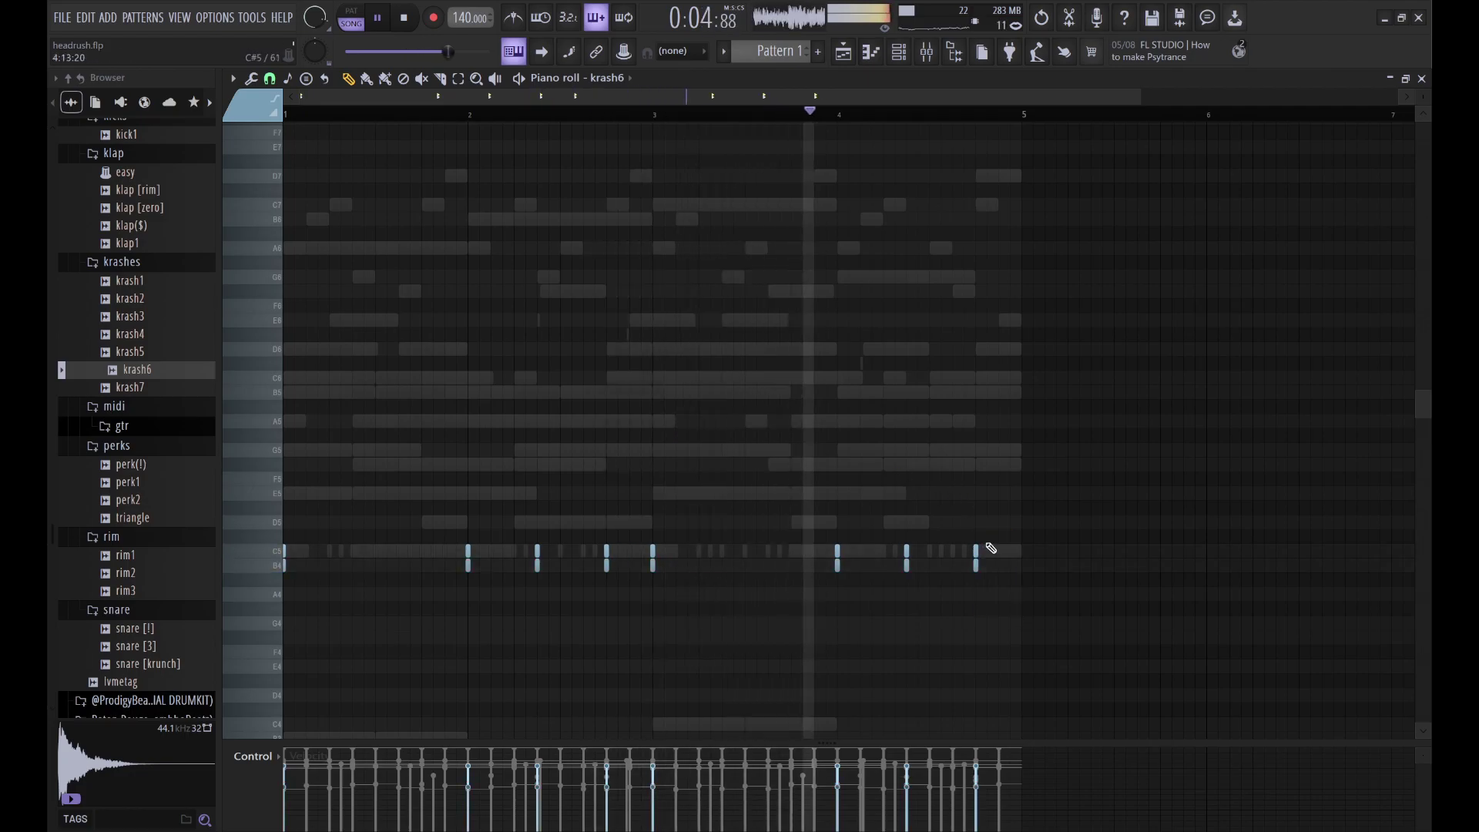
Step: Copy a krash6 note pair to step 9 of bar 4, move the last pair to step 11, and return to the channel rack
drag(995, 517, 929, 552)
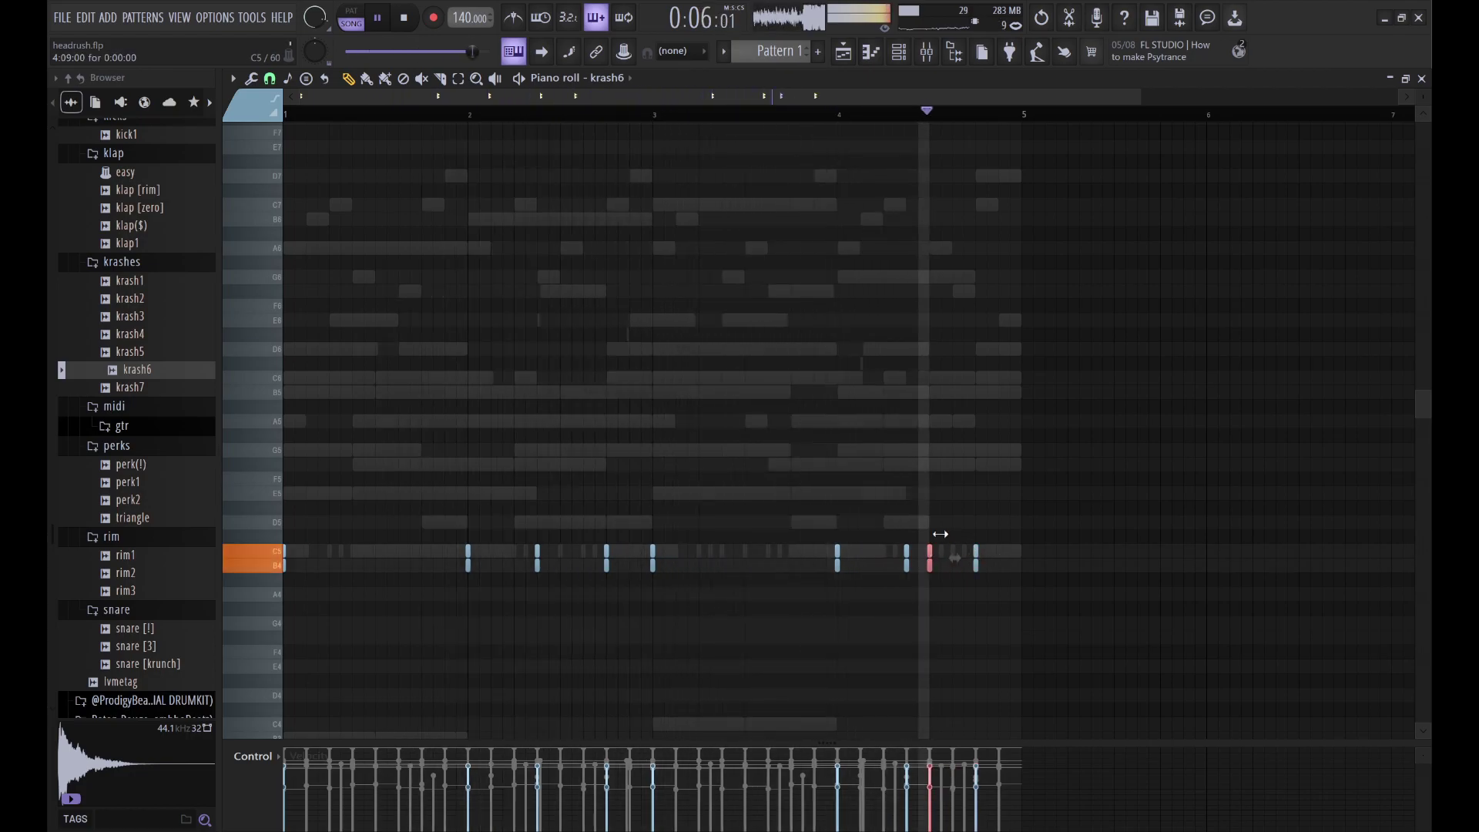
drag(990, 597, 967, 542)
key(shift+Left)
key(shift+Left)
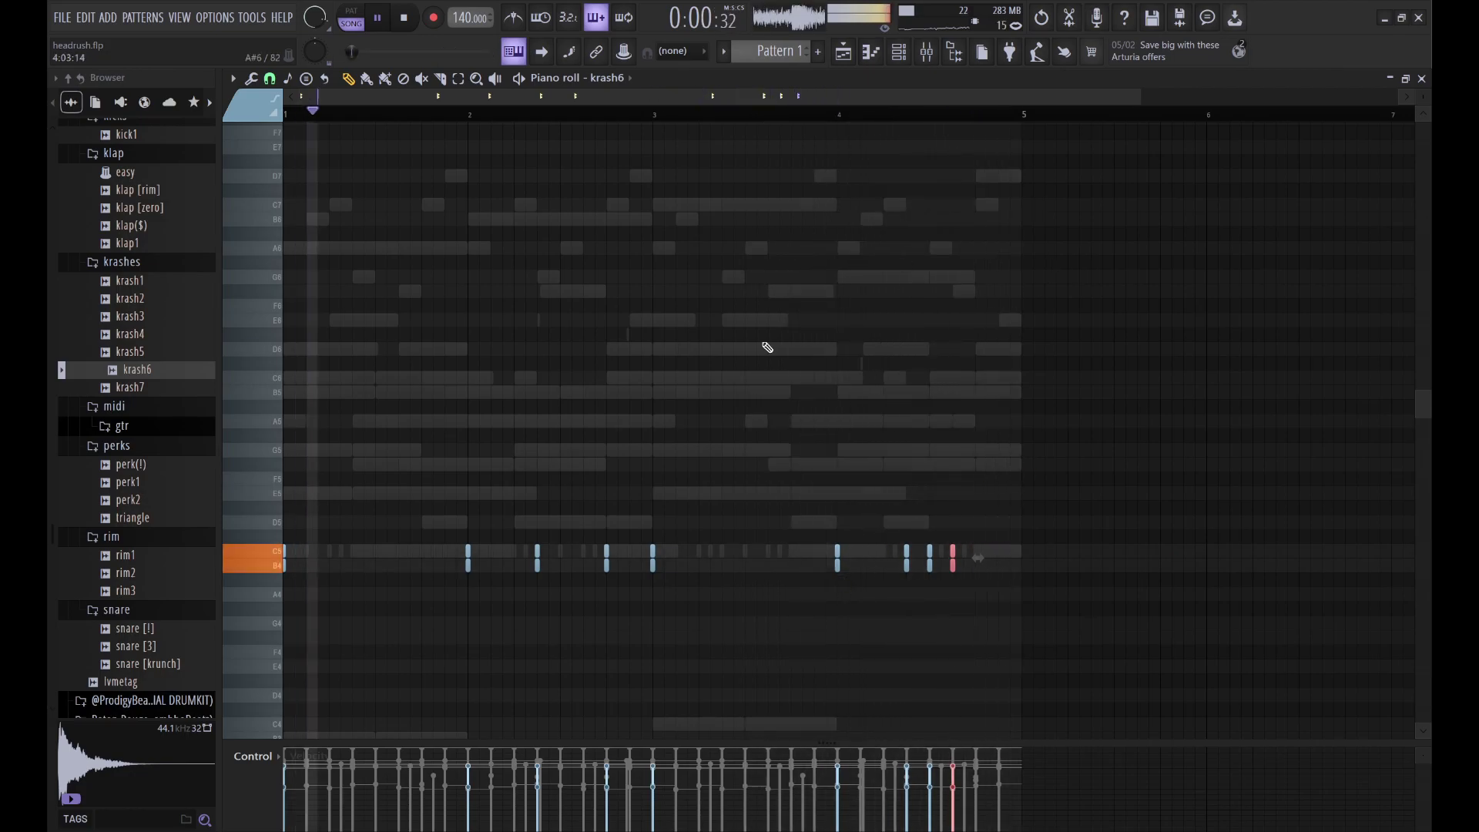
click(901, 52)
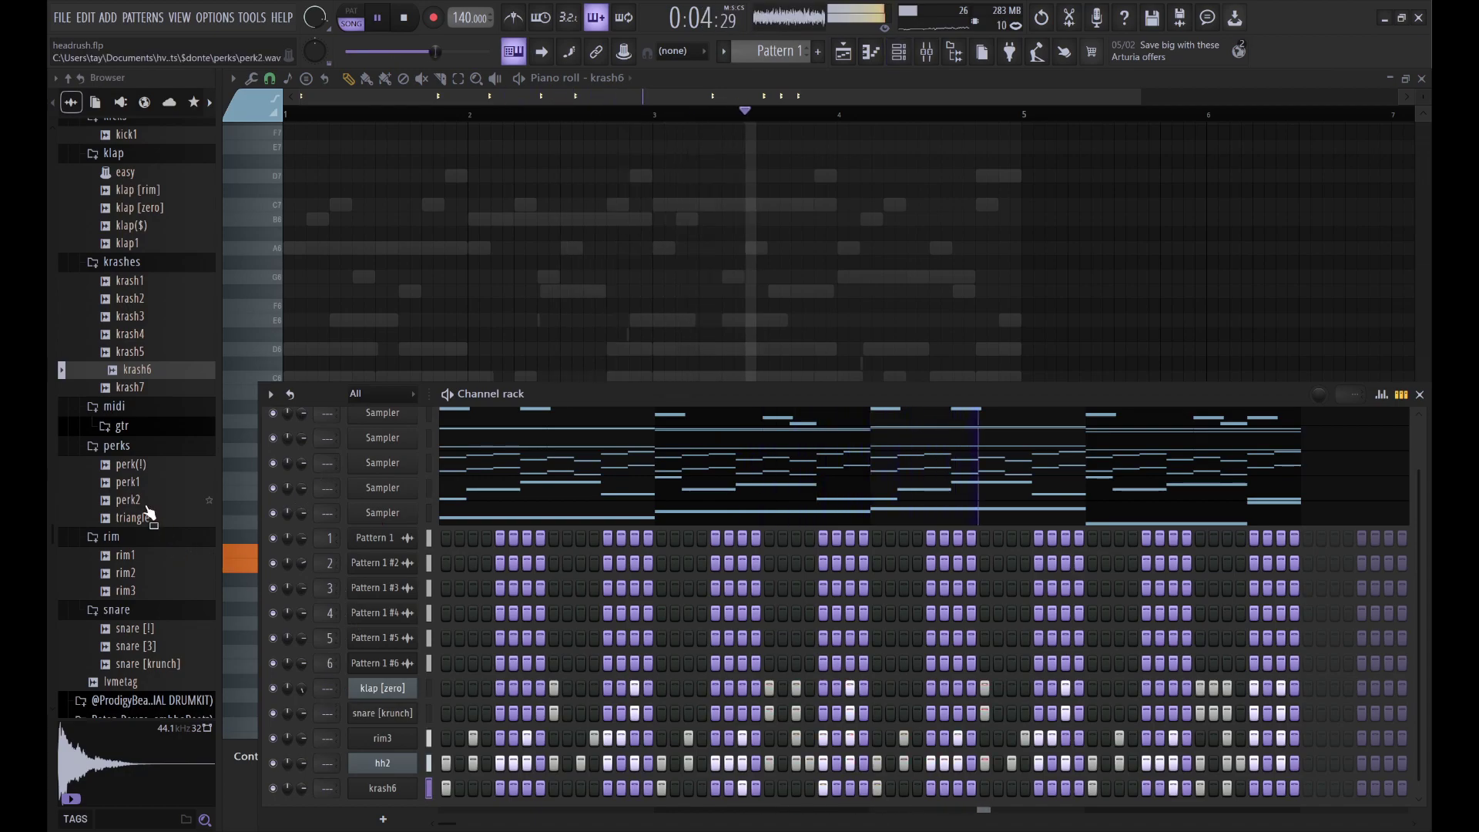
Step: Add the chant1 sample as a new channel above krash6 and place its hits every eight steps starting from step 5
scroll(145, 418, up, 3)
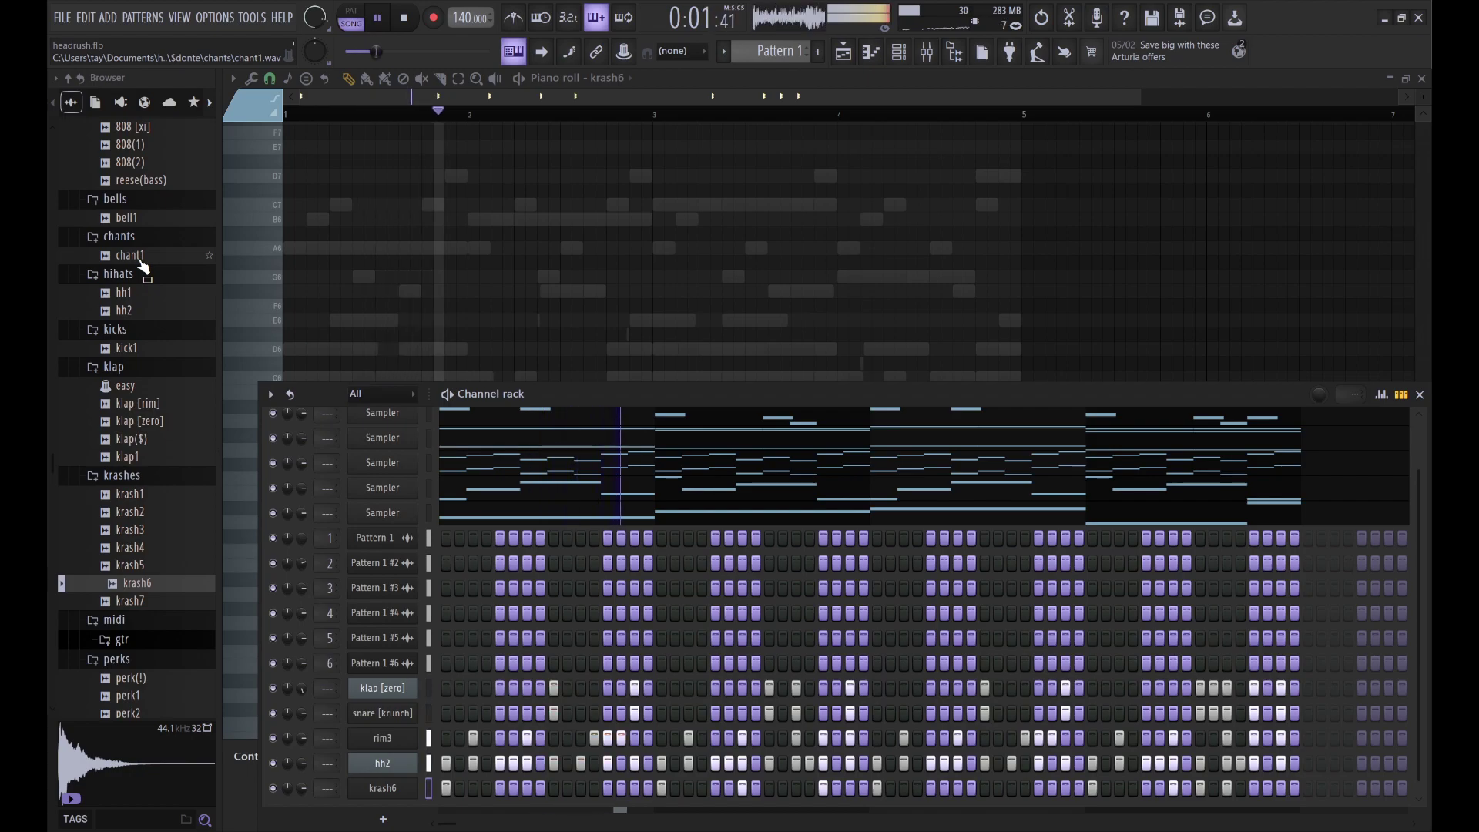
drag(143, 262, 409, 775)
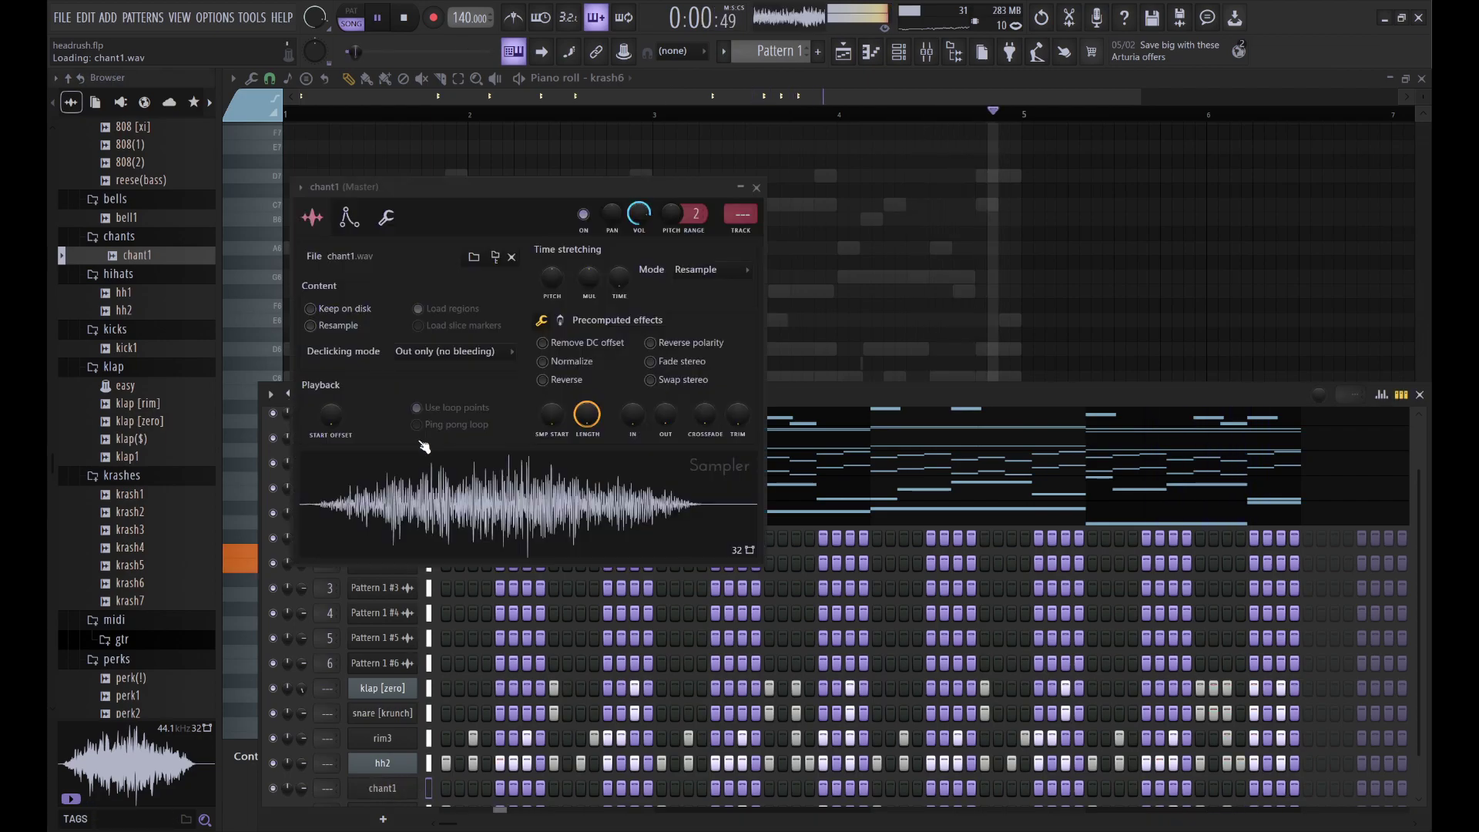
click(501, 792)
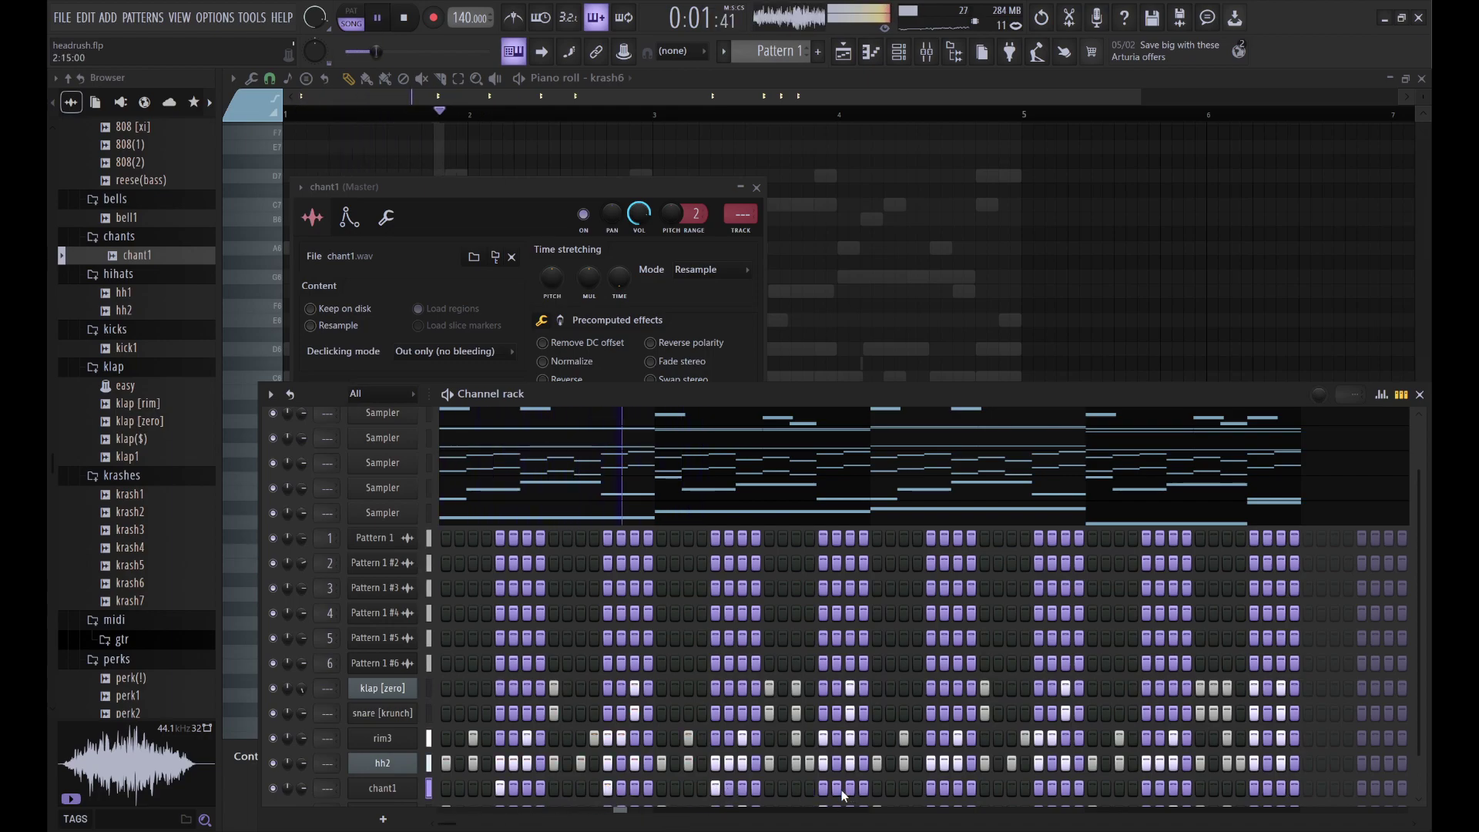
scroll(841, 715, down, 1)
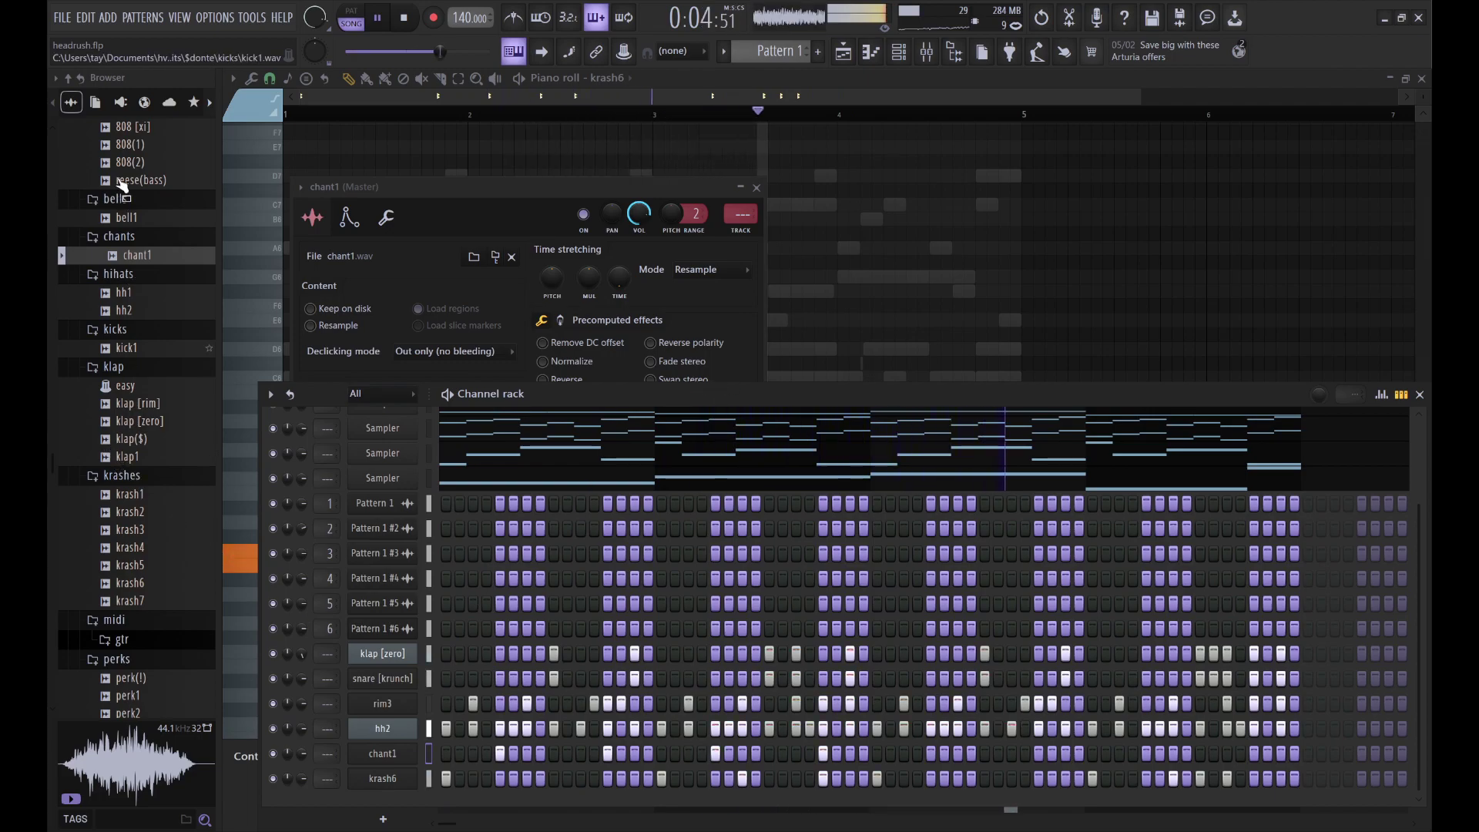
Step: Add the 808 [xi] sample as a channel above klap [zero], with a full-hold, 0% sustain volume envelope and Cut self enabled
drag(127, 126, 432, 640)
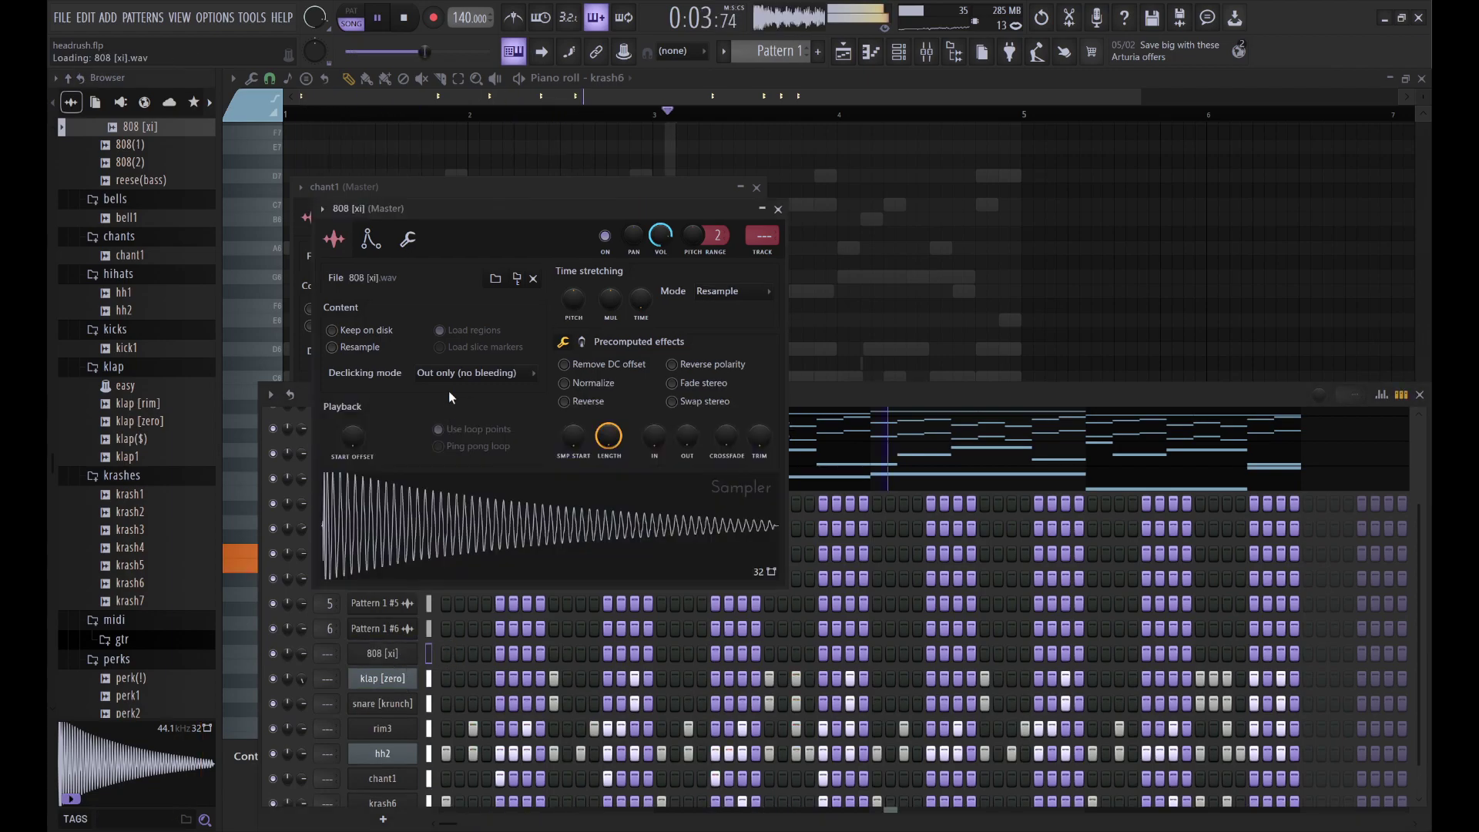
click(370, 239)
drag(366, 402, 452, 439)
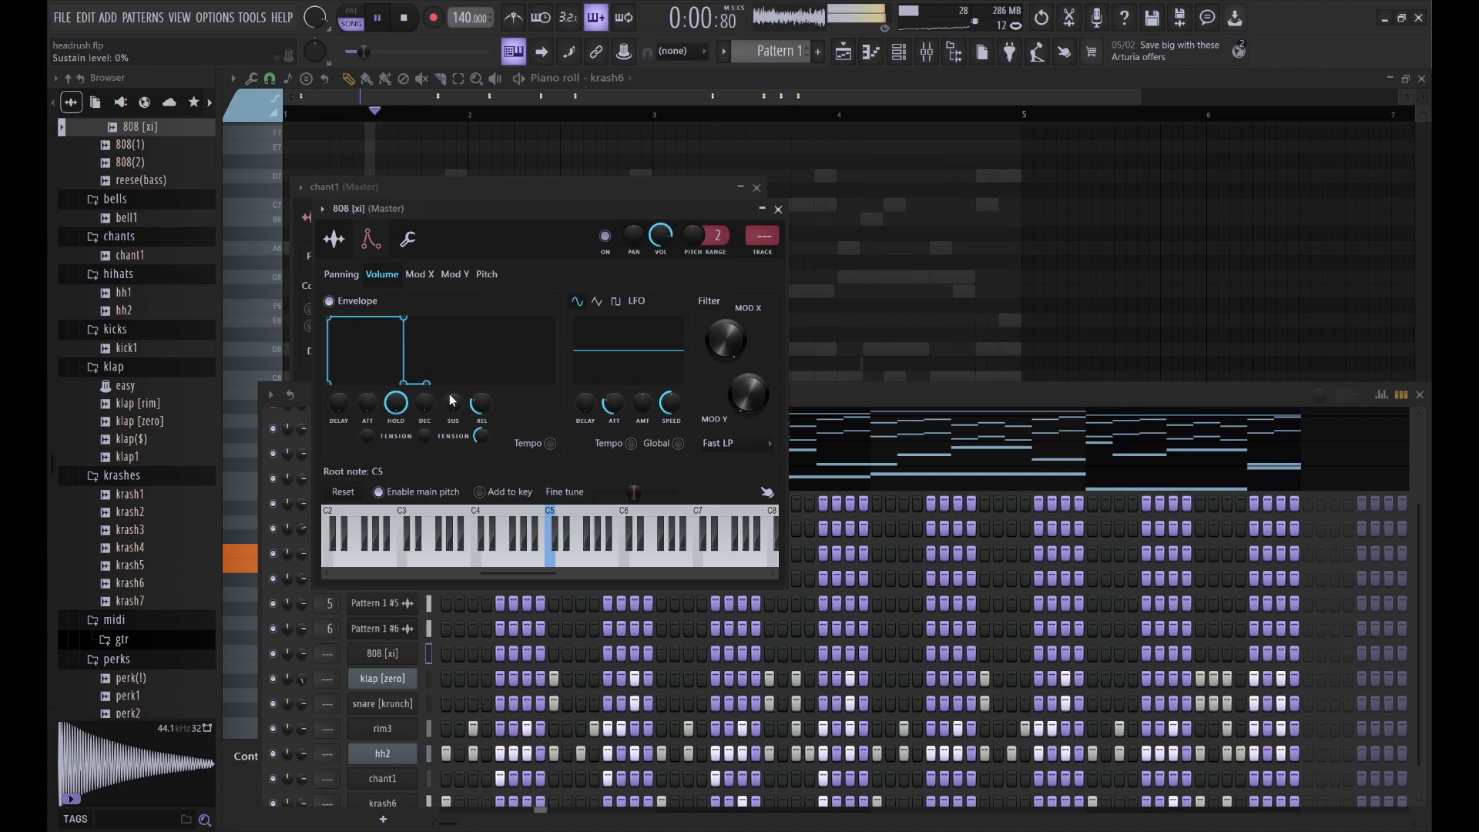
click(407, 239)
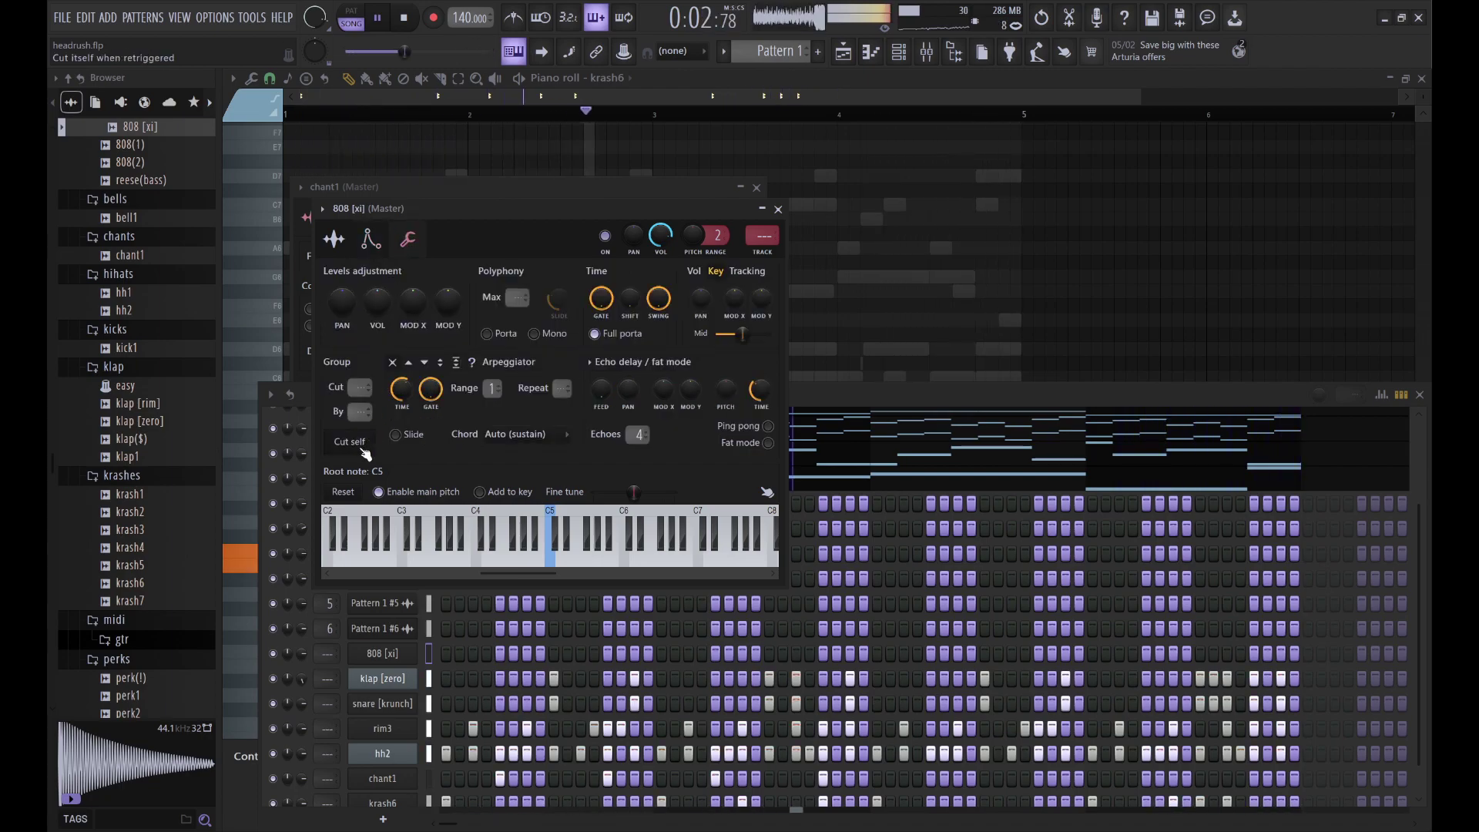
Step: Place 808 [xi] hits in bars 1 and 2 on steps 1, 3, 5, 11, 17, 23, 25, 27, 29, 30 and 31
click(445, 654)
click(473, 654)
click(500, 653)
click(581, 653)
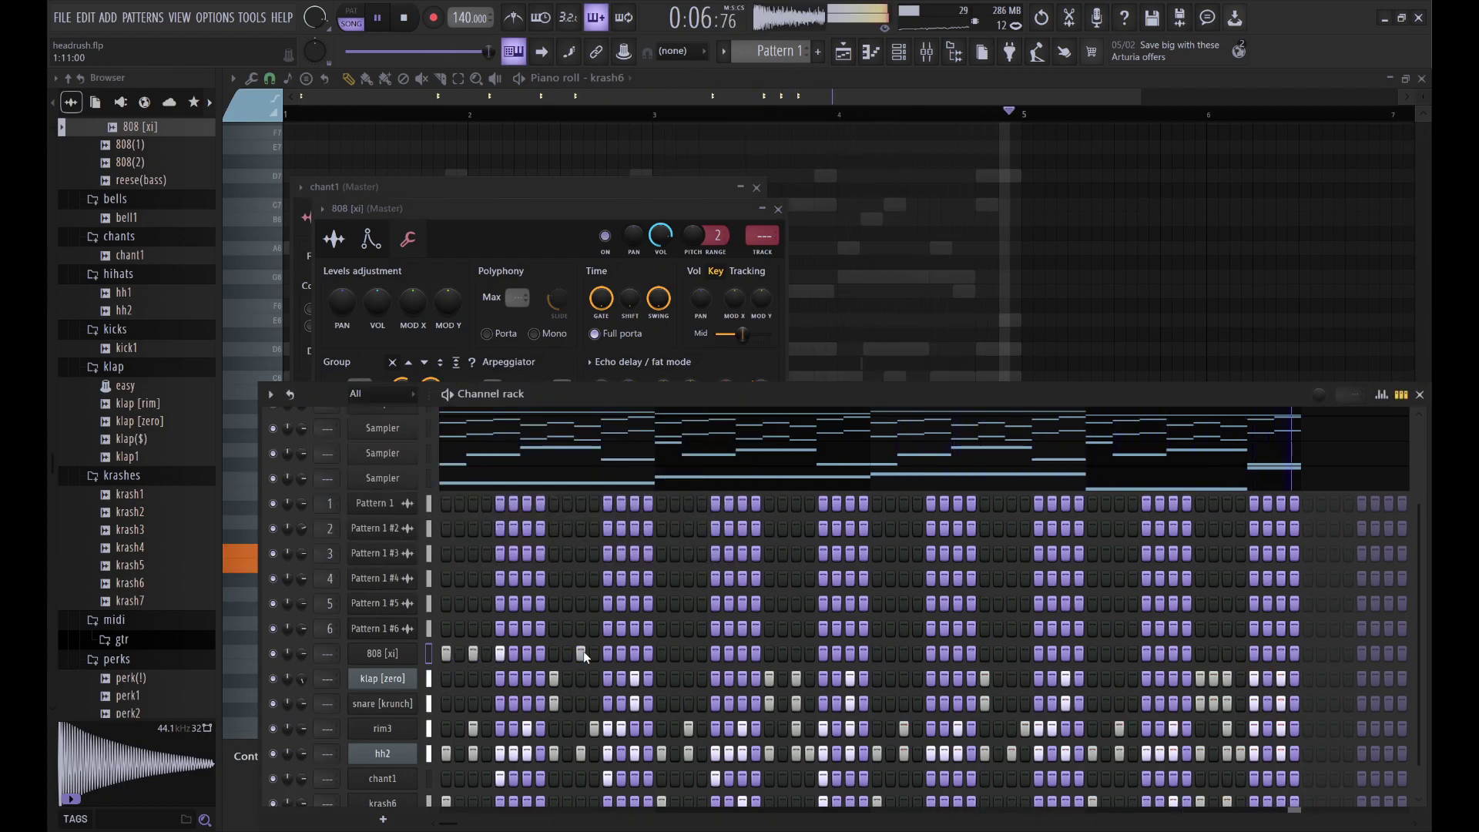
click(661, 653)
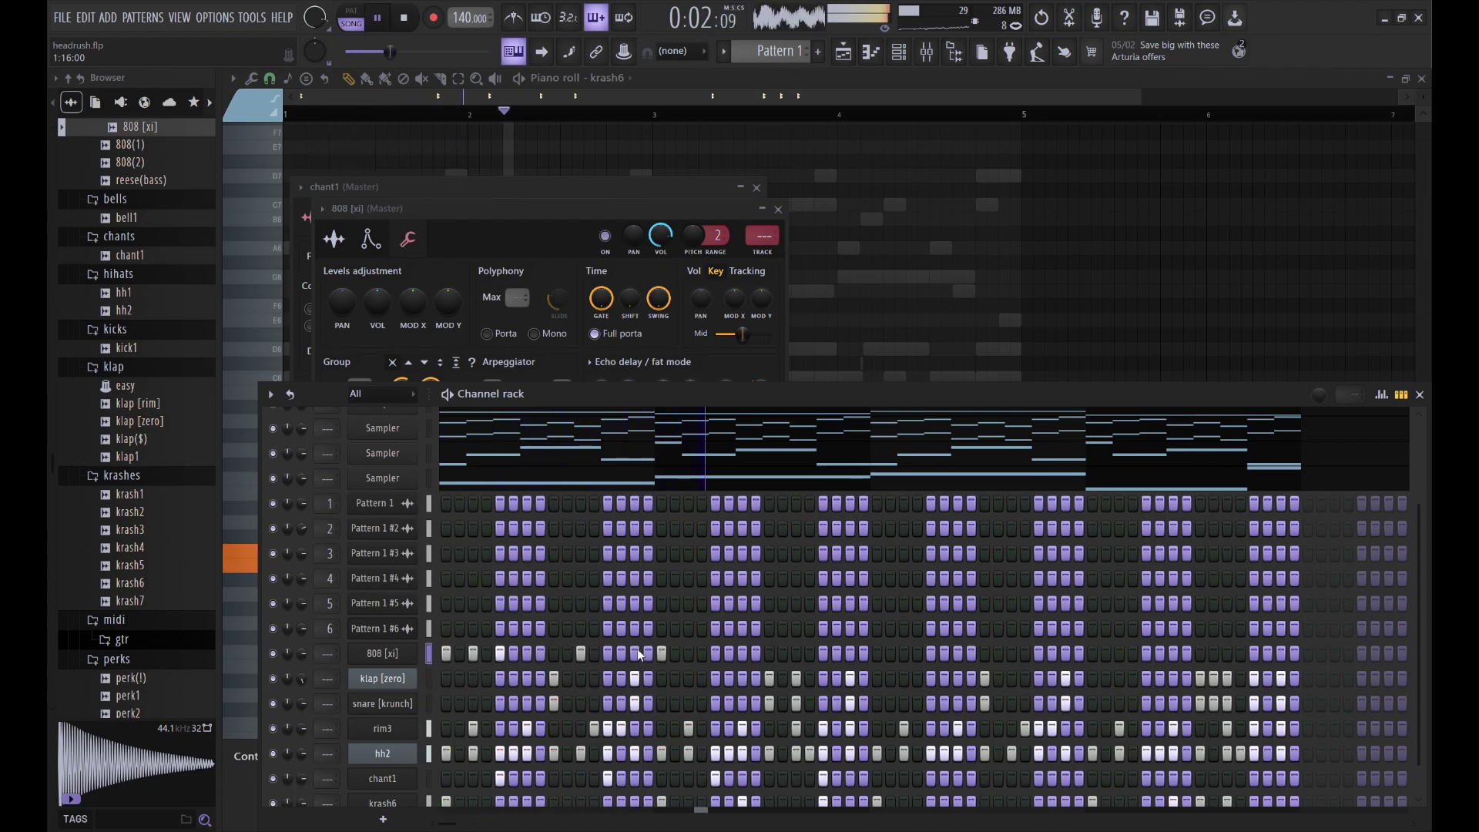
key(space)
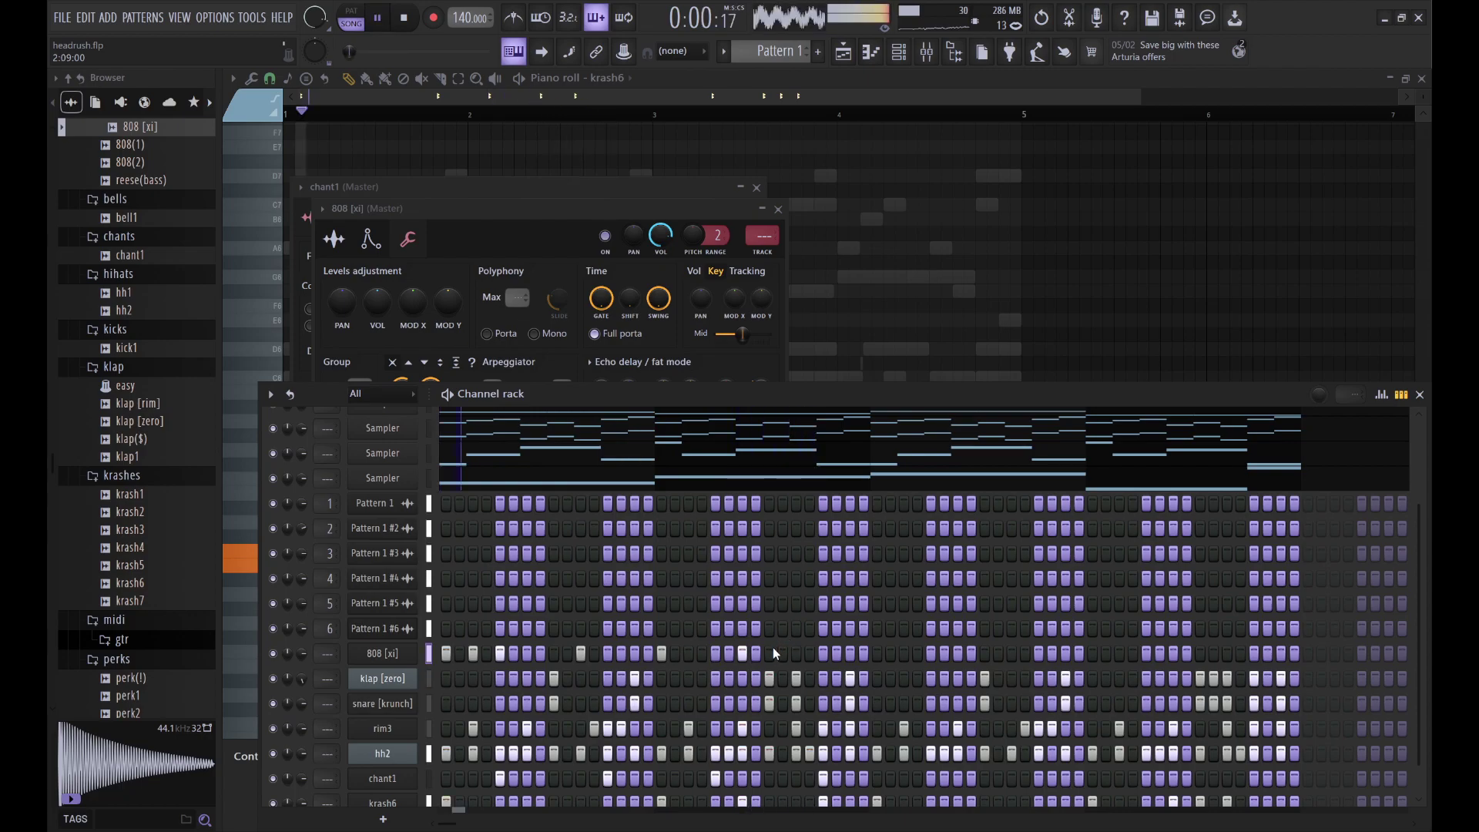
click(768, 653)
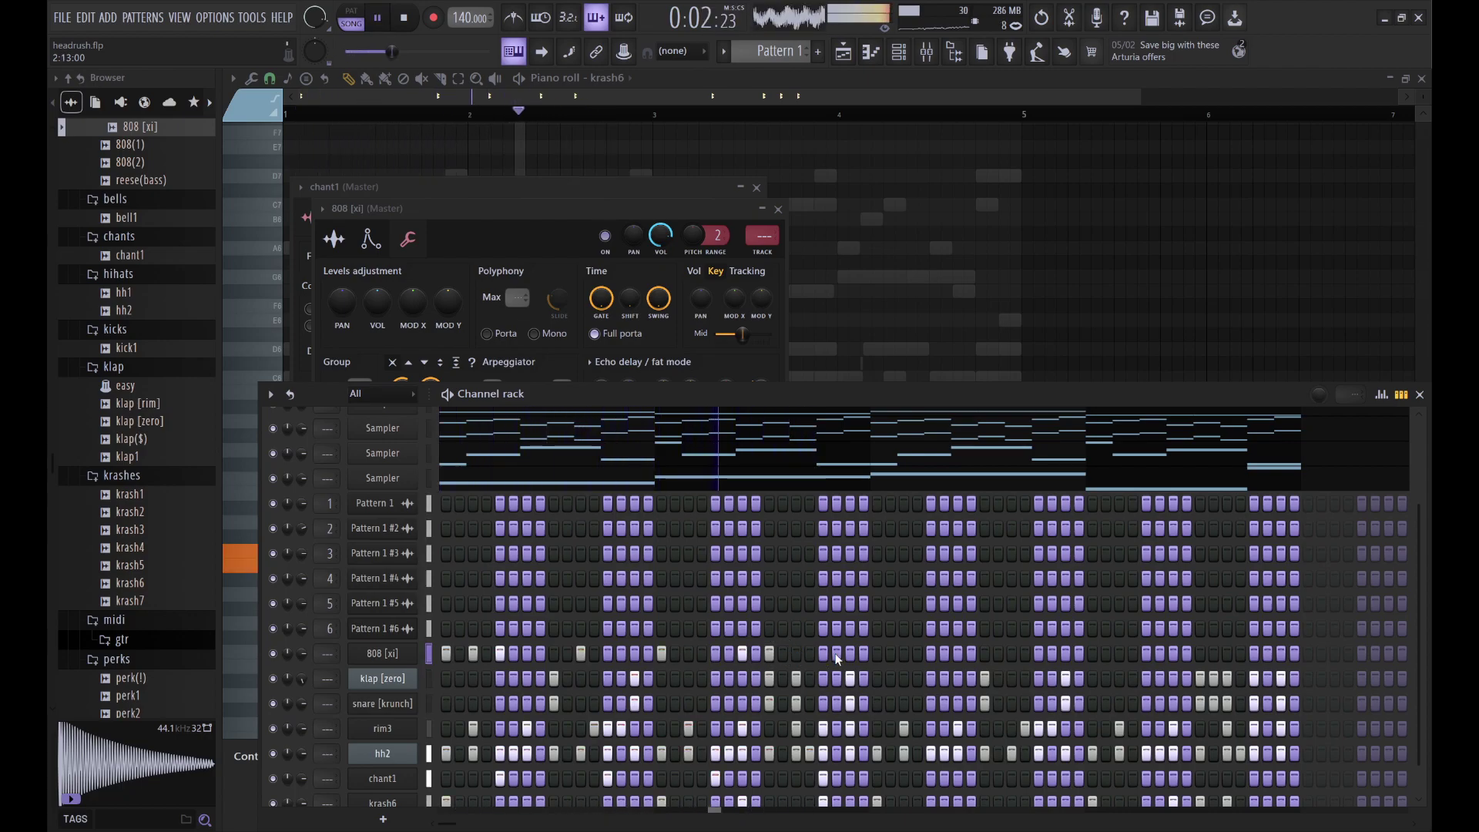
click(797, 653)
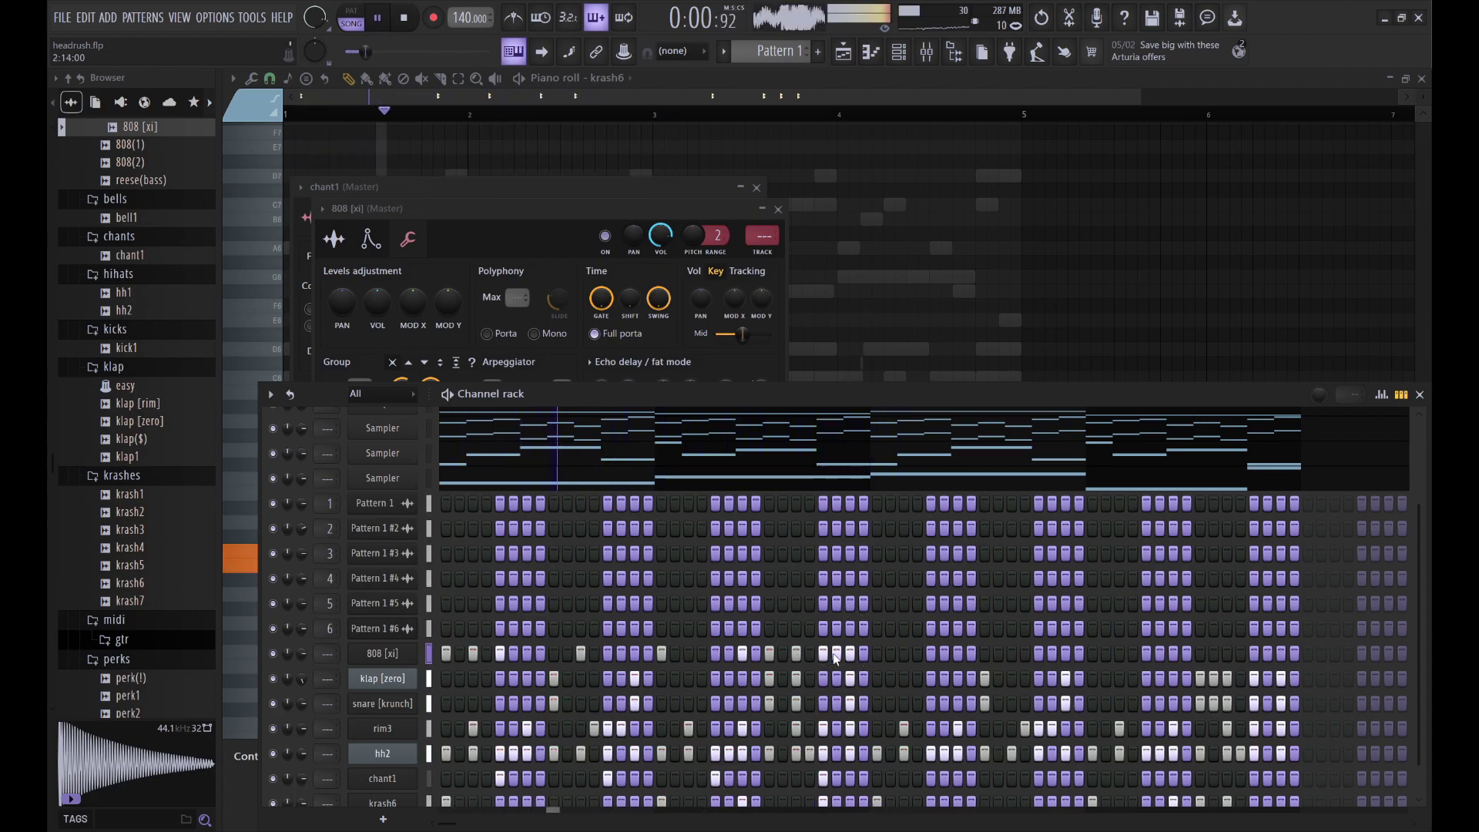
Step: Place 808 [xi] hits in bars 3 and 4 on steps 35, 41, 47, 51, 53, 57, 59, 61 and 63
click(904, 654)
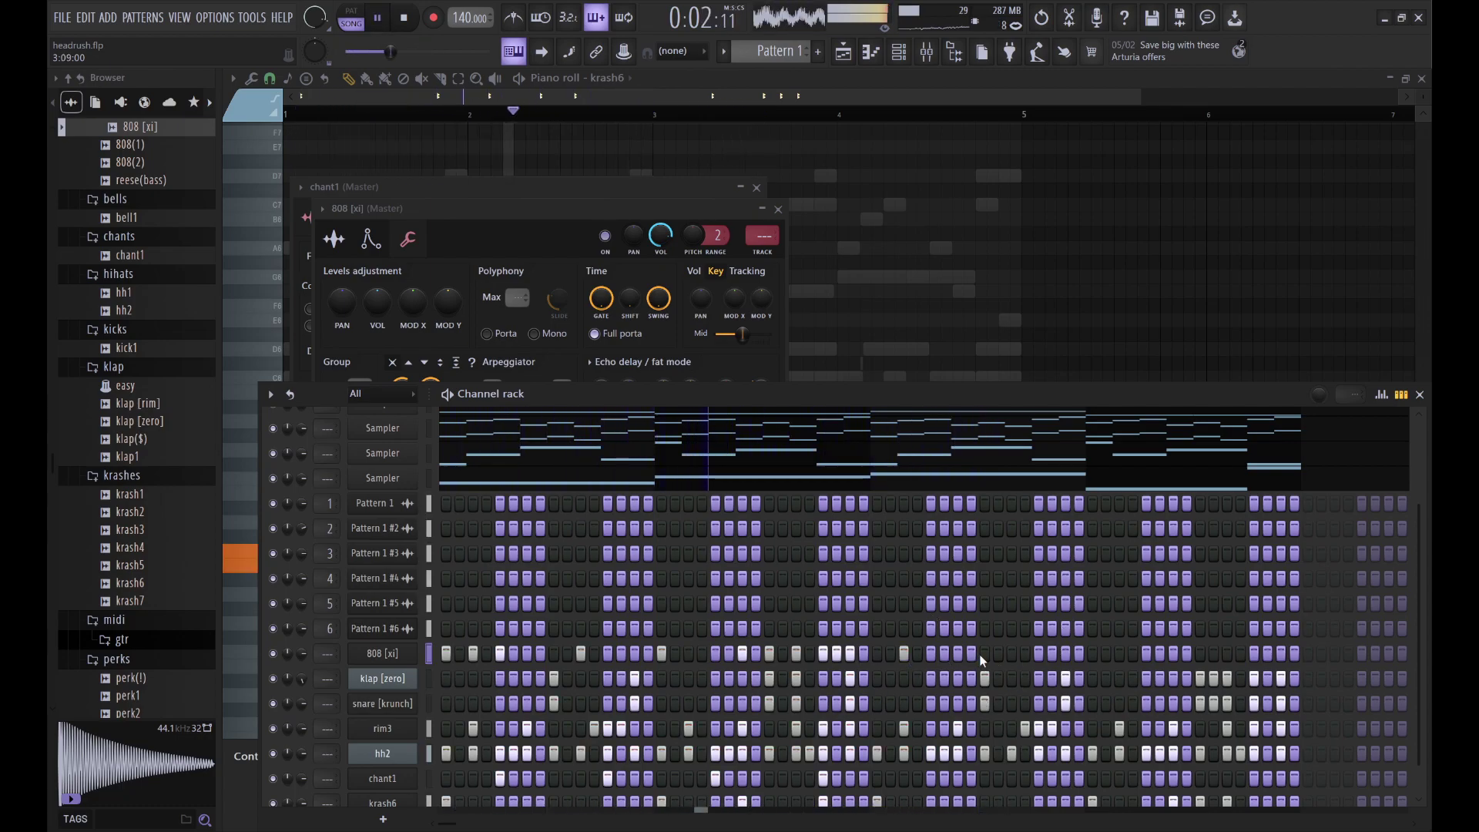
click(1038, 654)
click(1065, 653)
key(space)
key(space)
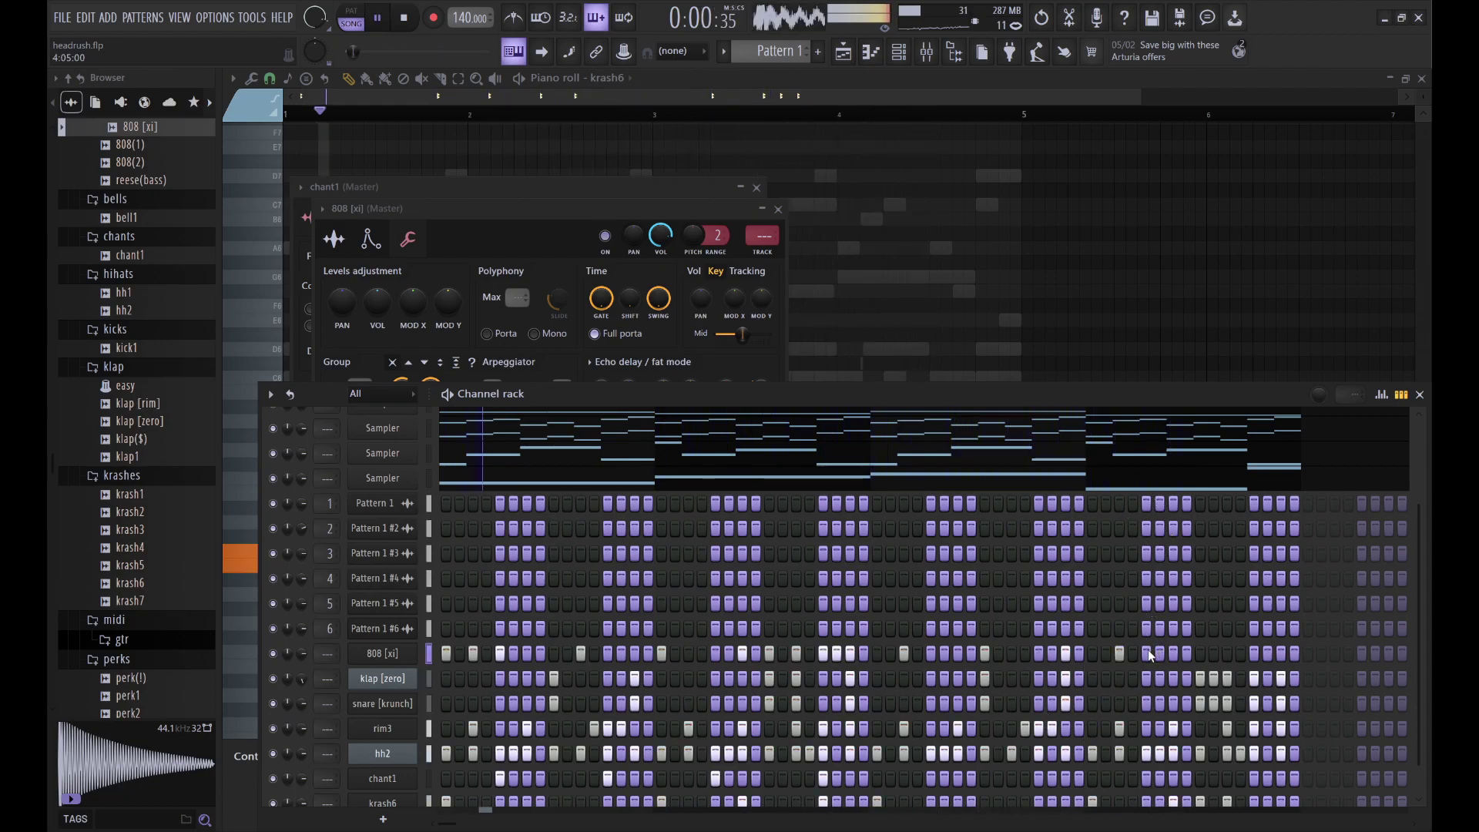
click(1200, 653)
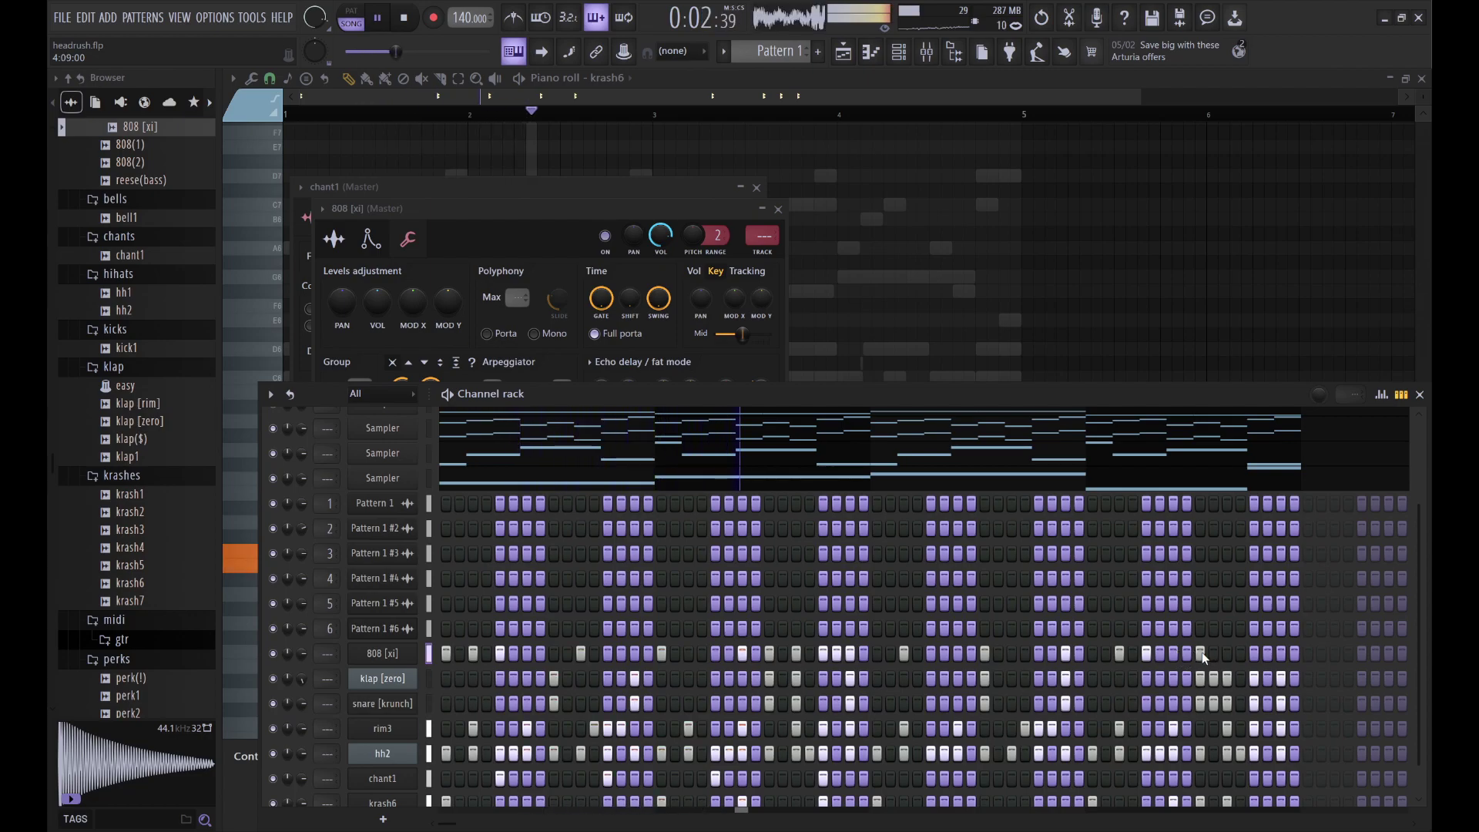
click(1253, 654)
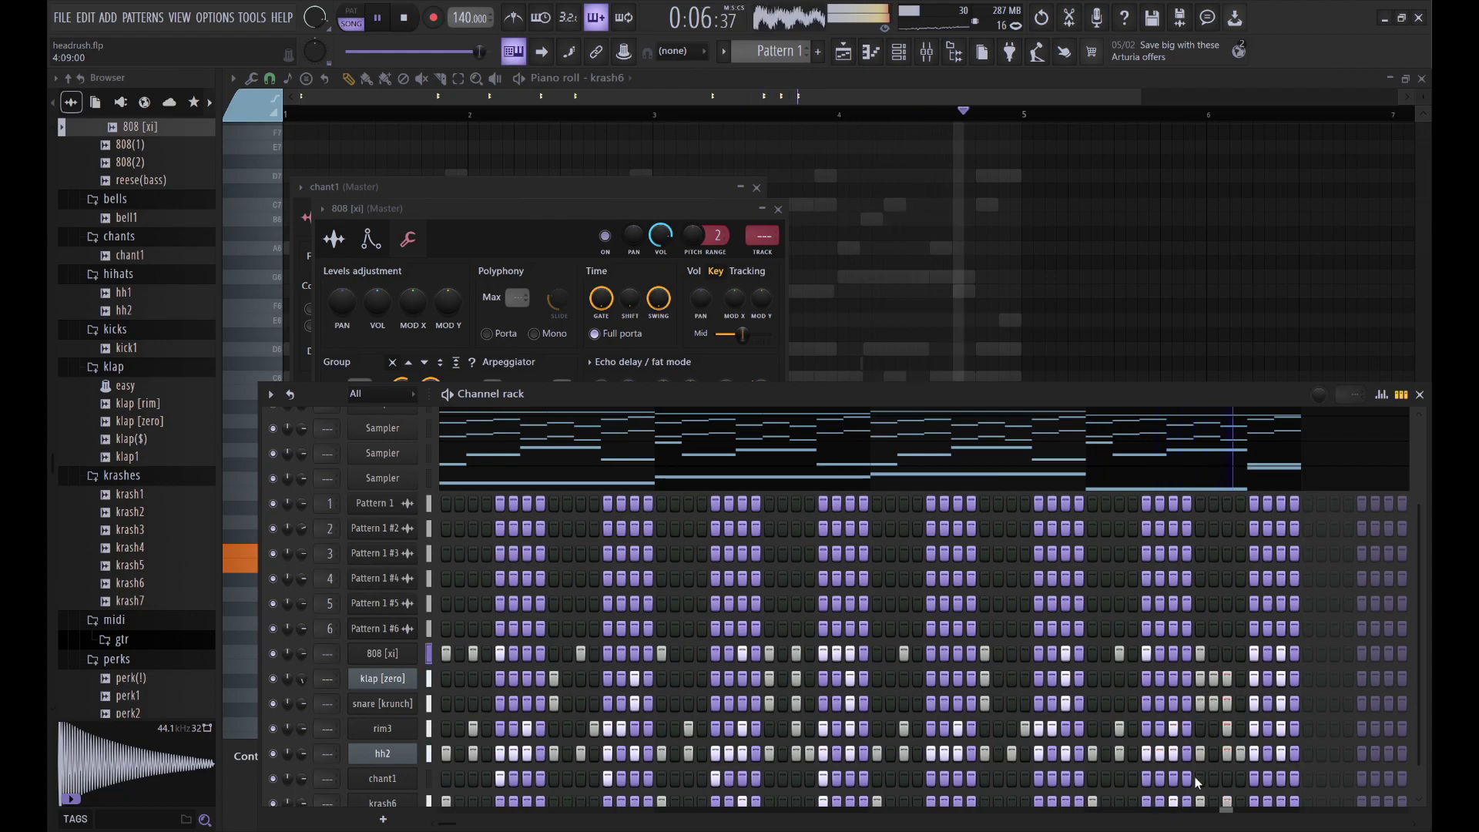
click(1227, 654)
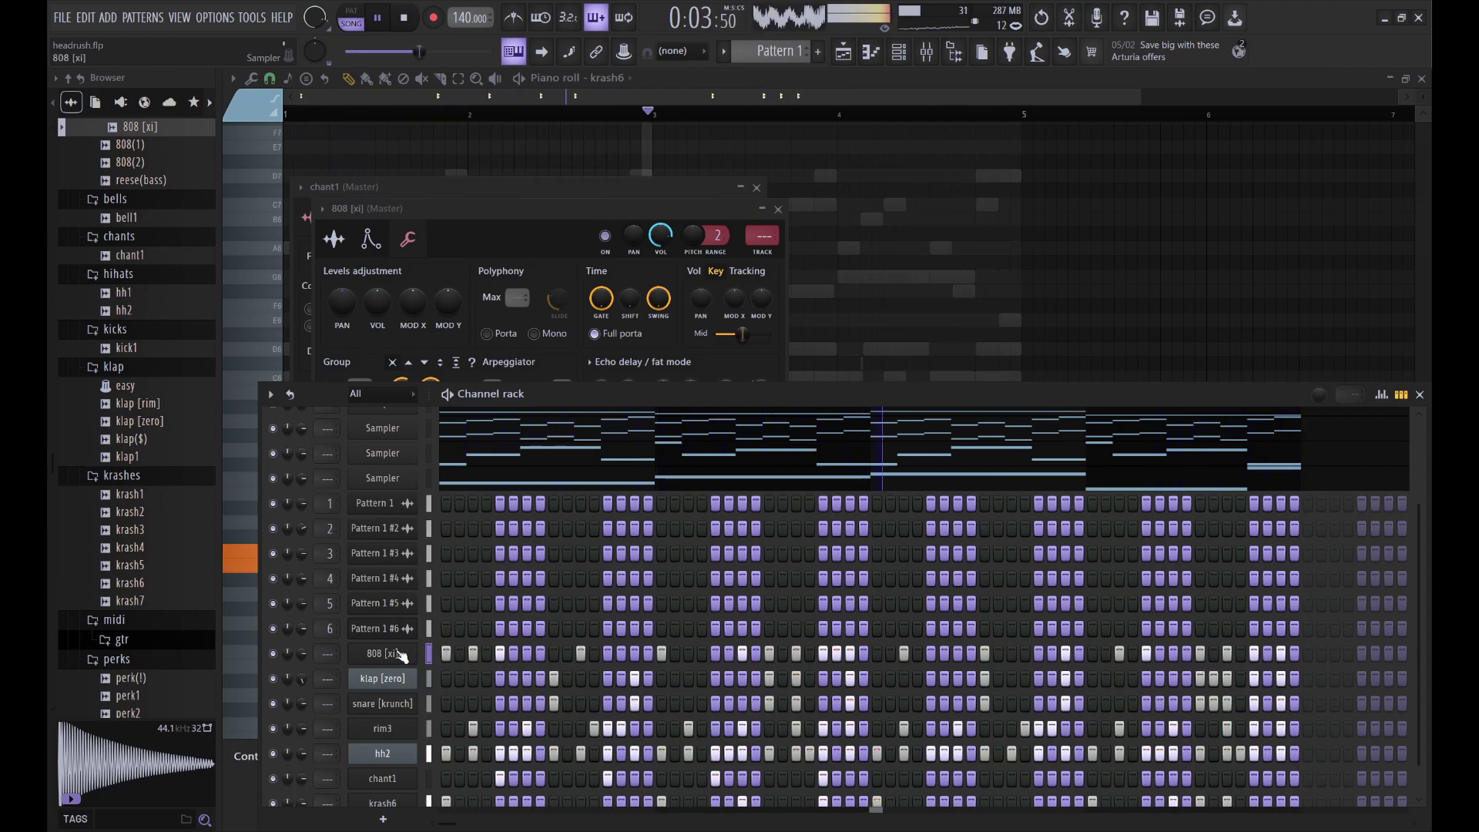
Step: Open the 808 [xi] notes in the piano roll and save the project
key(F7)
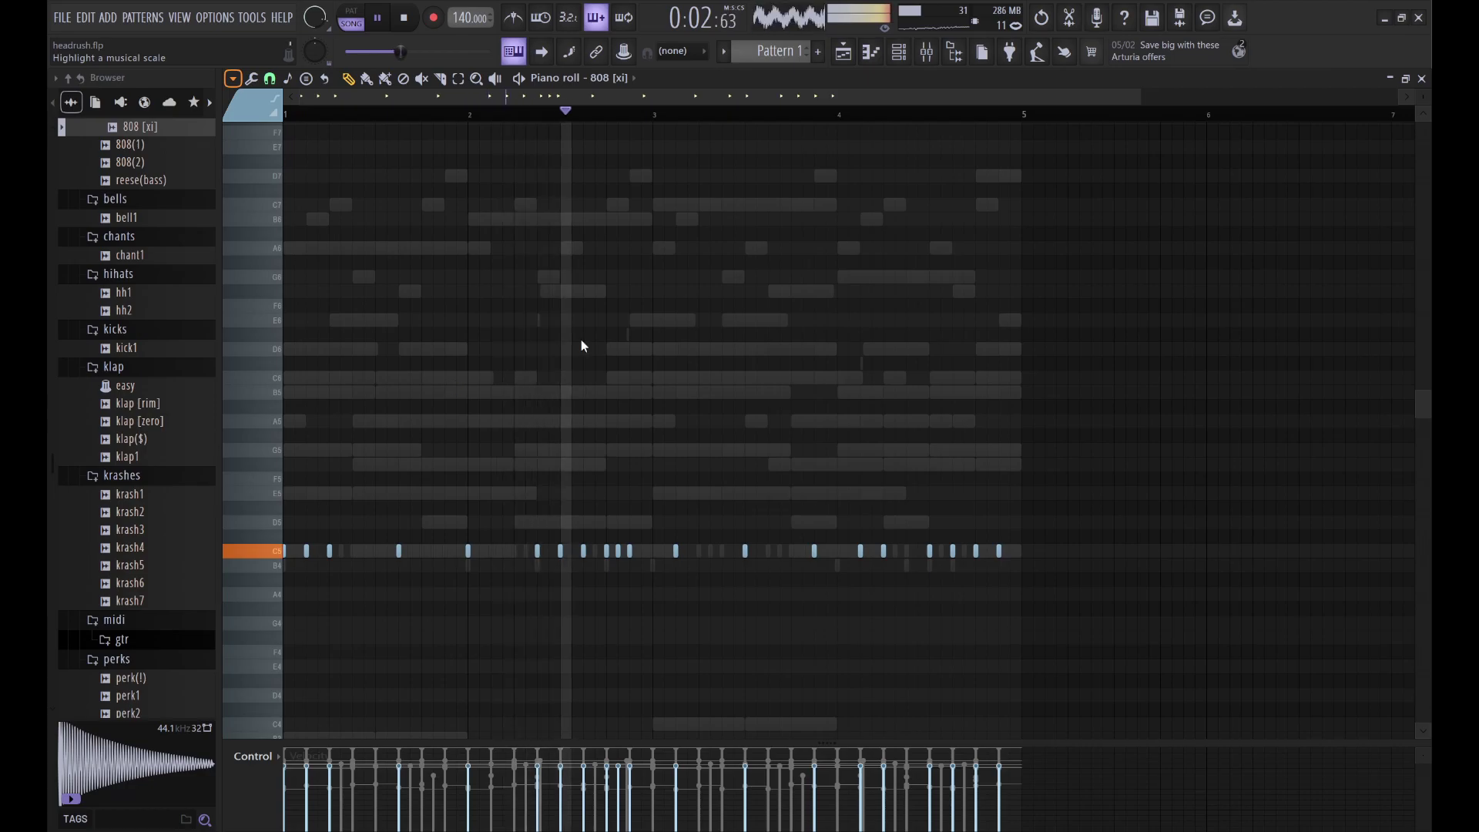
key(ctrl+s)
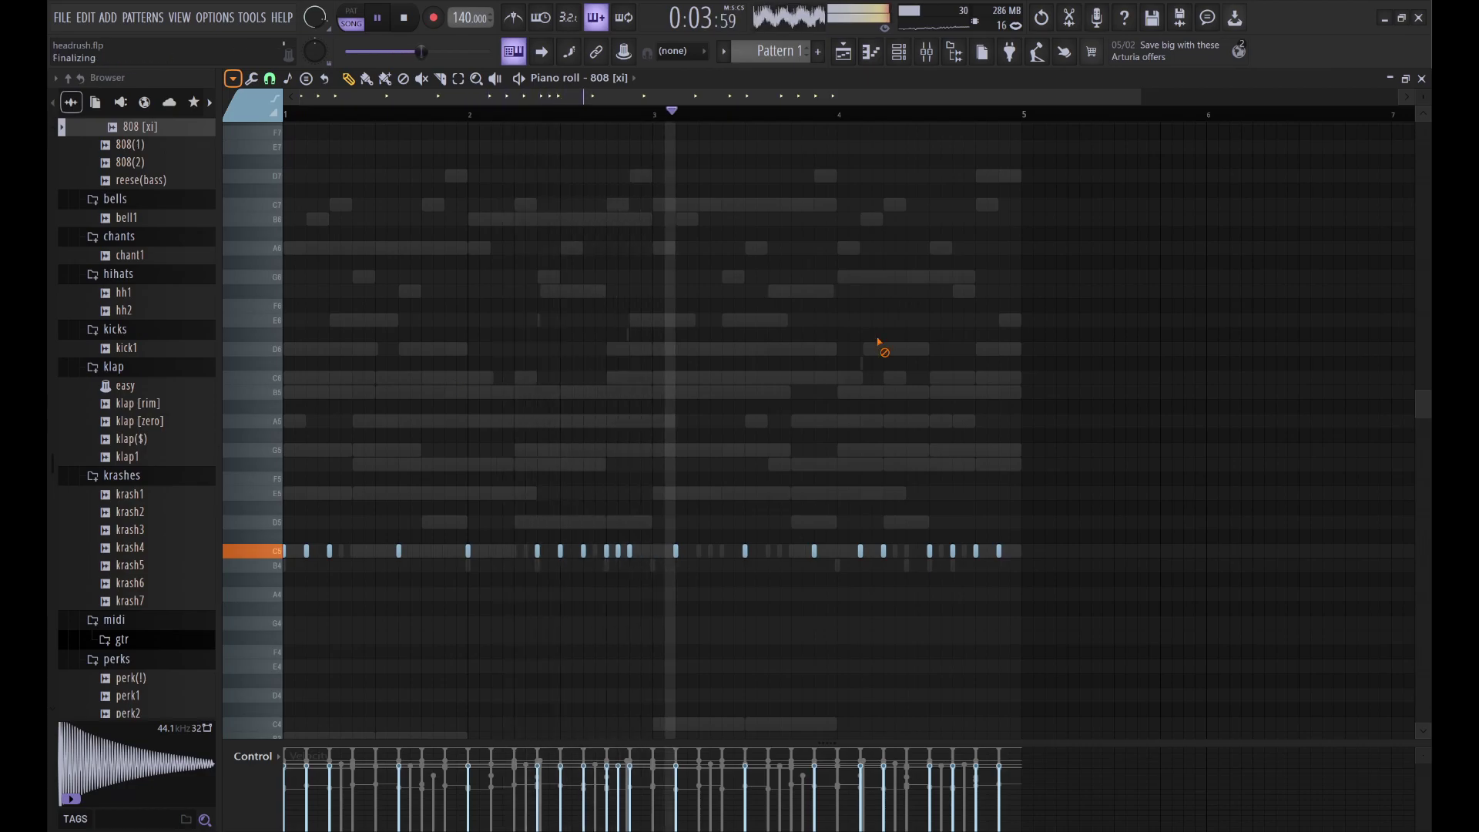
Step: Stretch all 808 [xi] notes so each runs to the next one, and transpose the whole line to E5
key(ctrl+a)
drag(1066, 637, 323, 420)
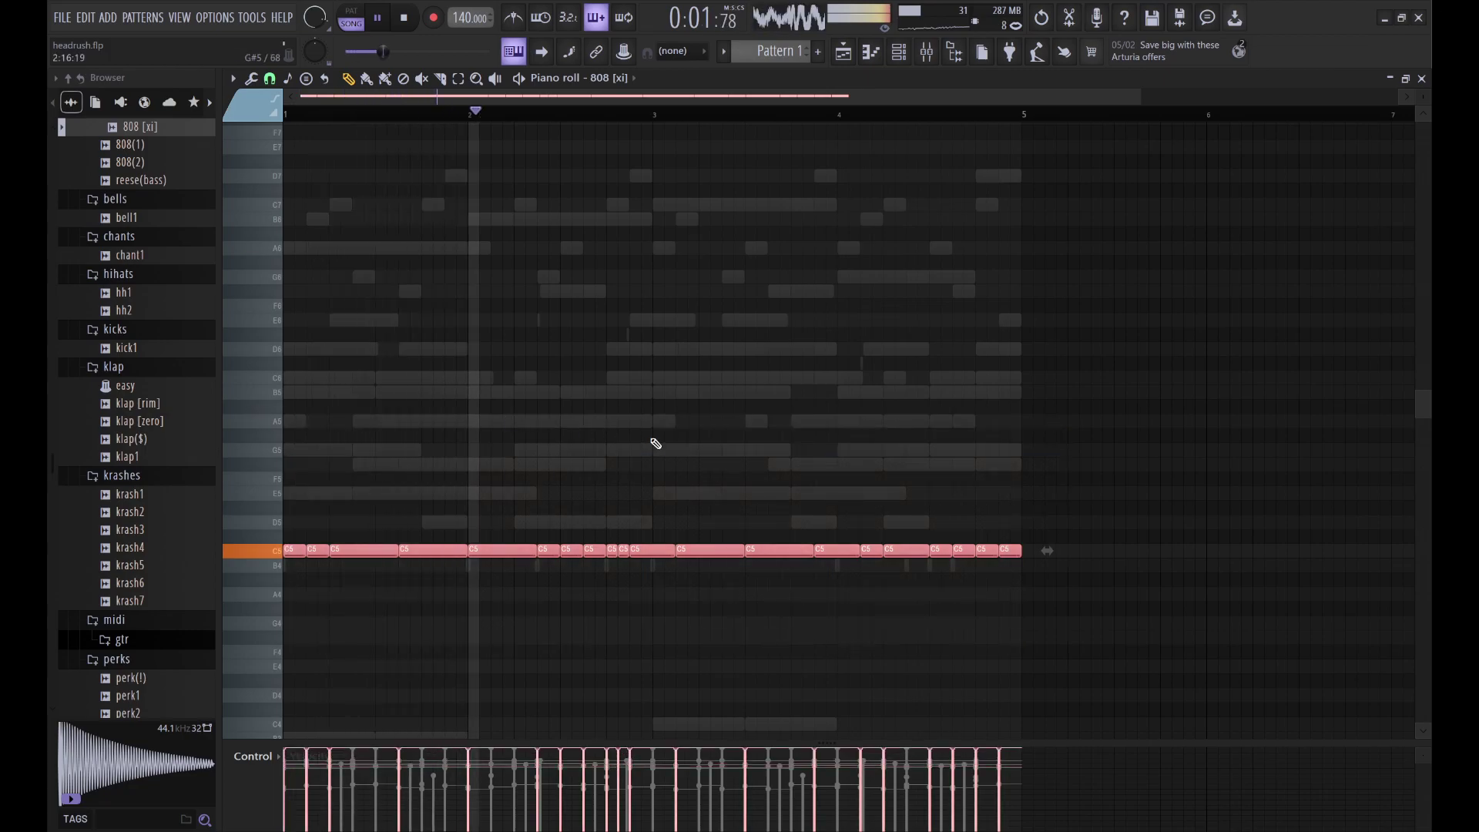
key(shift+Up)
key(shift+Up)
key(shift+Up)
key(shift+Down)
key(shift+Up)
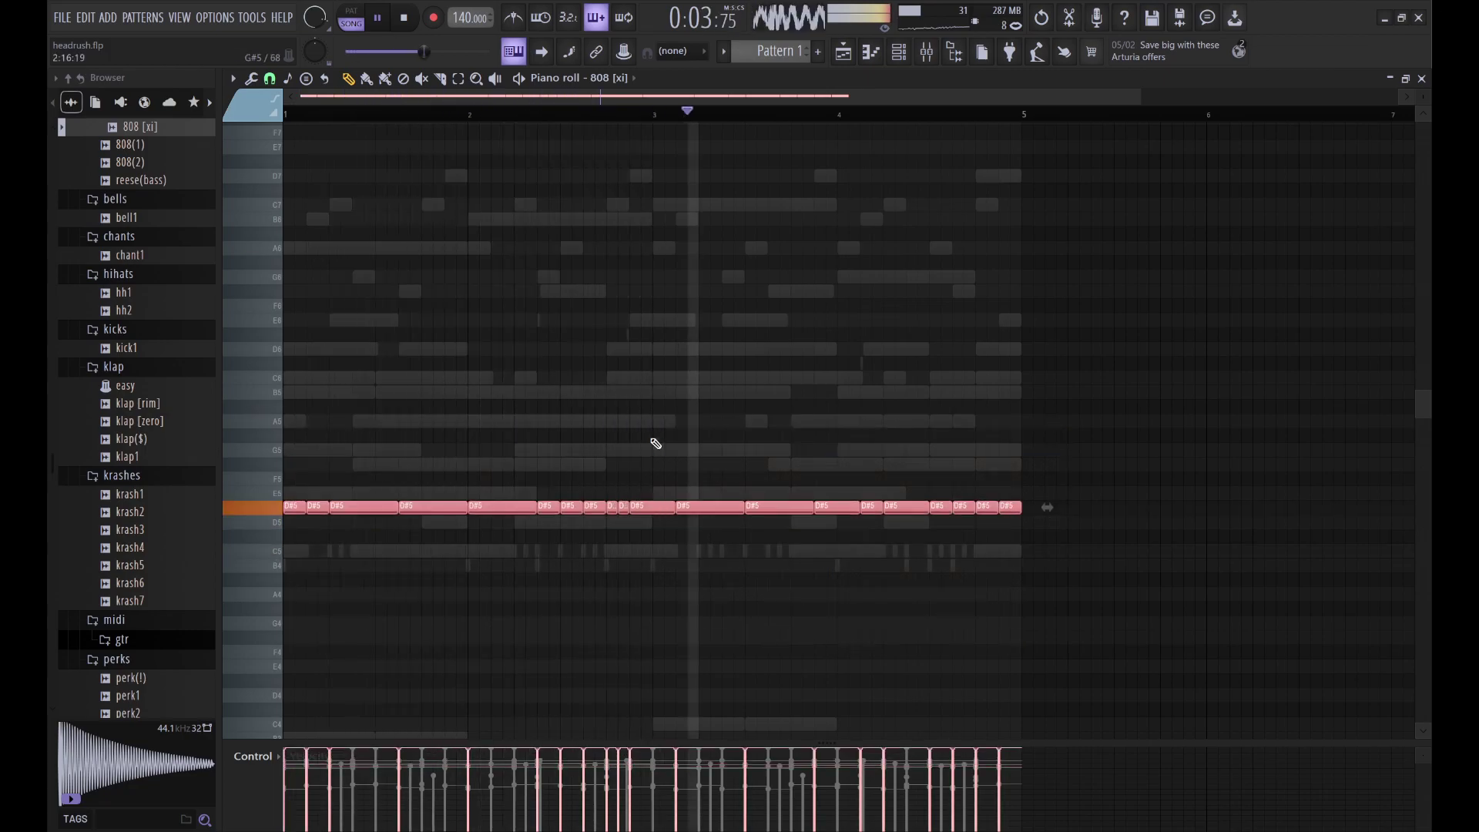
key(shift+Up)
key(ctrl+d)
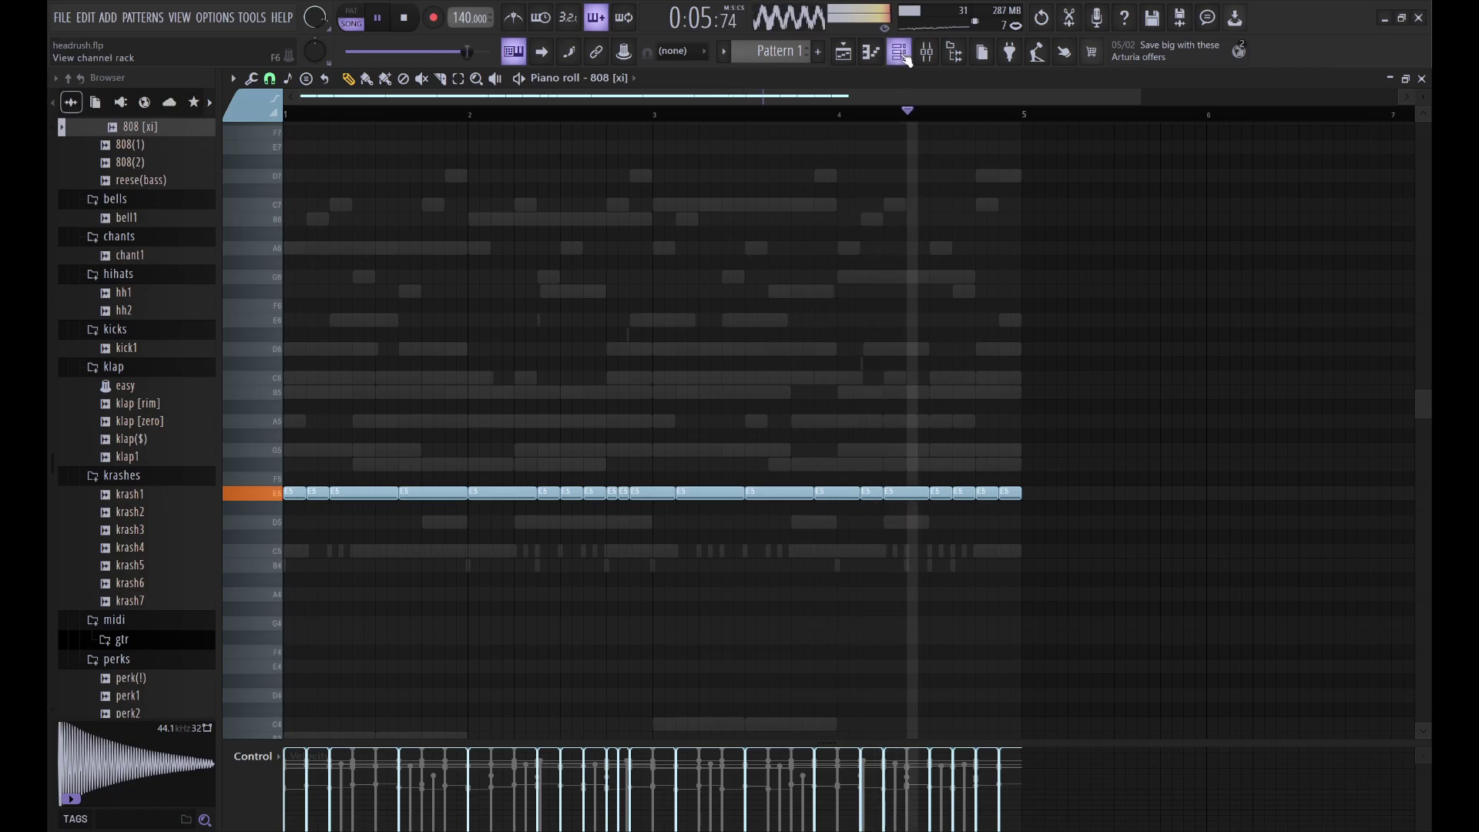
Step: Transpose the 808 [xi] notes that start in bars 1 and 2 to G5, leaving the rest at E5
key(F6)
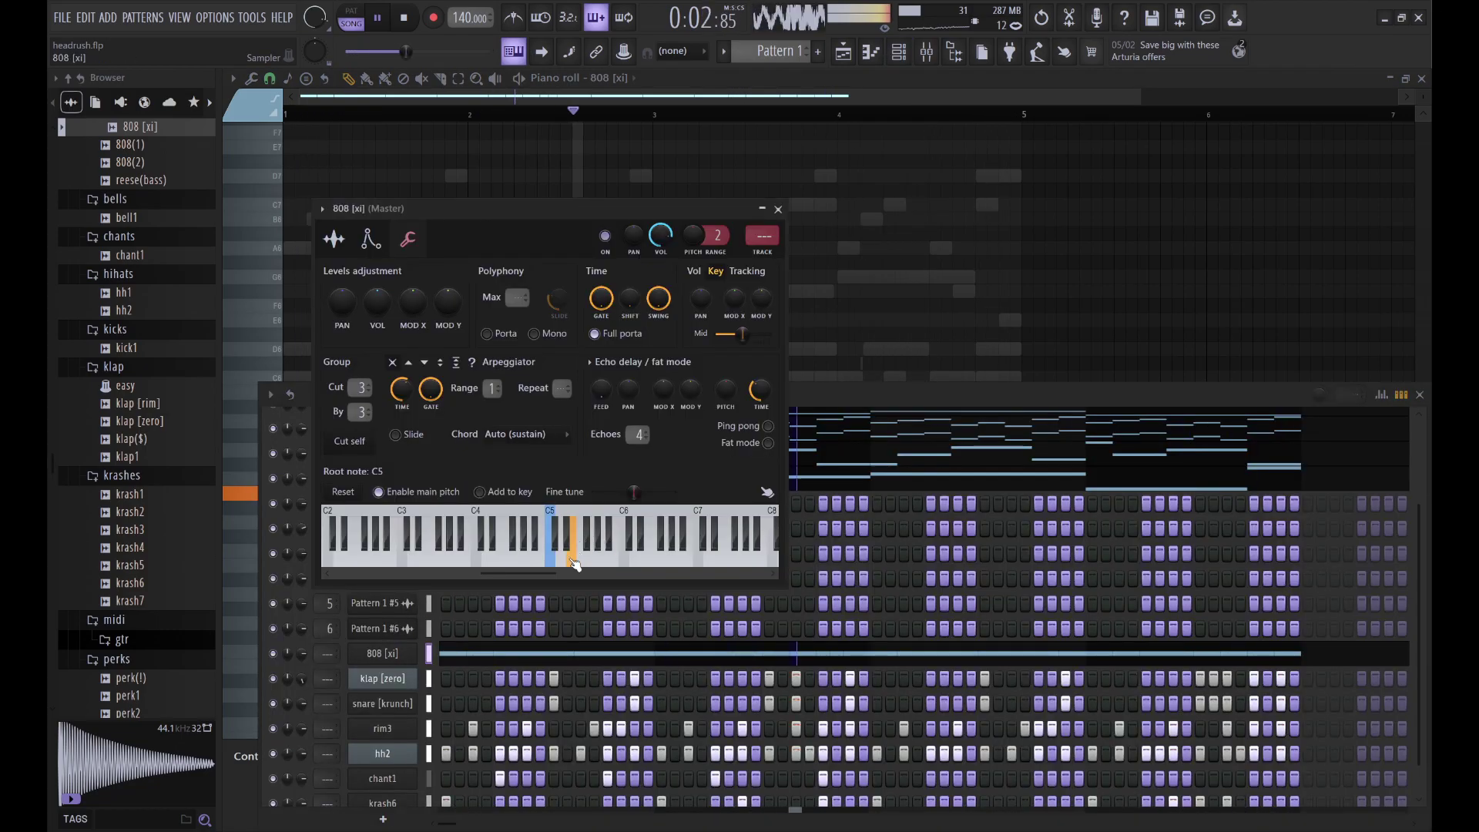
click(858, 318)
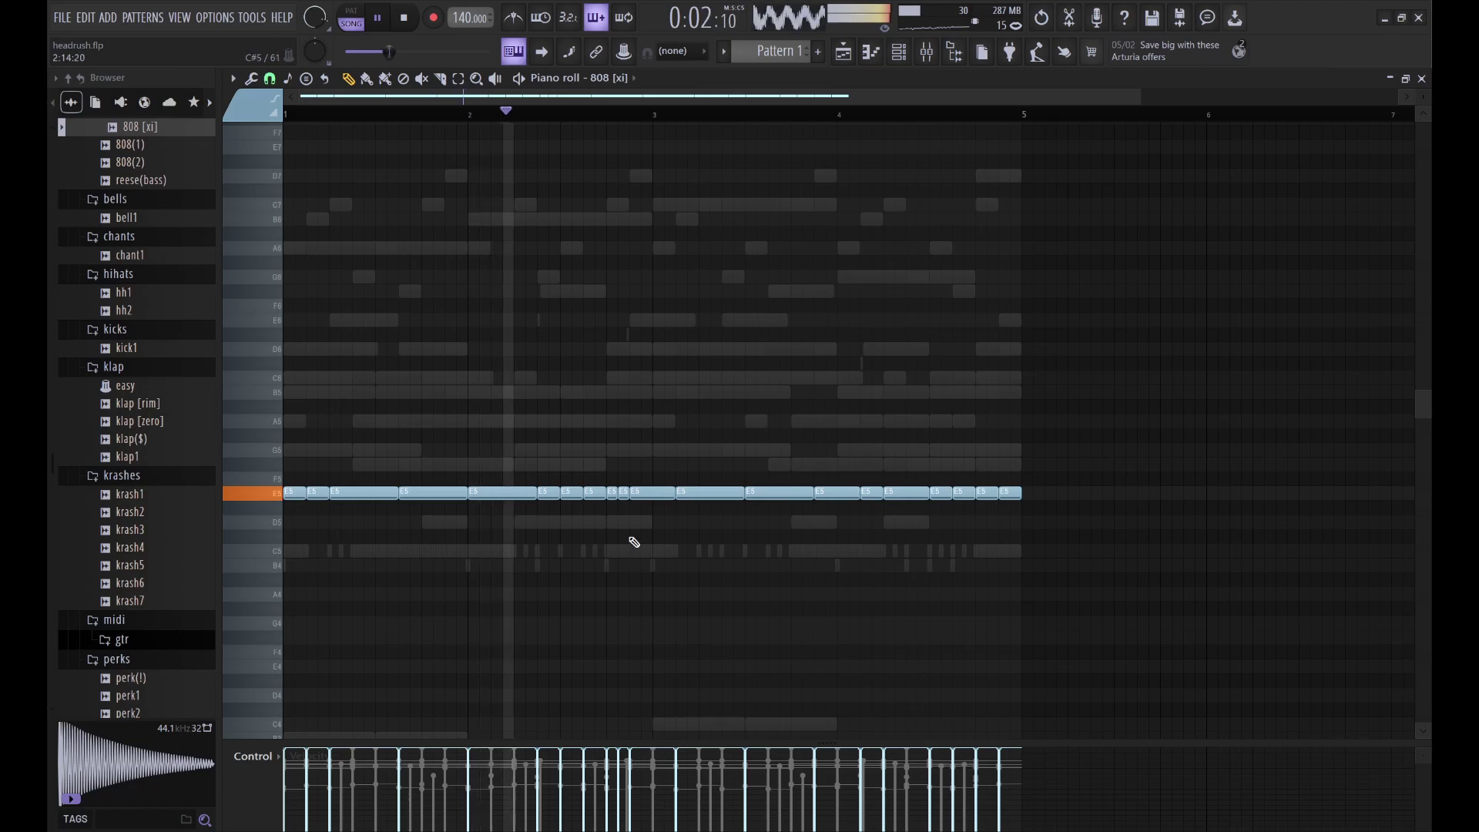
drag(641, 541, 398, 465)
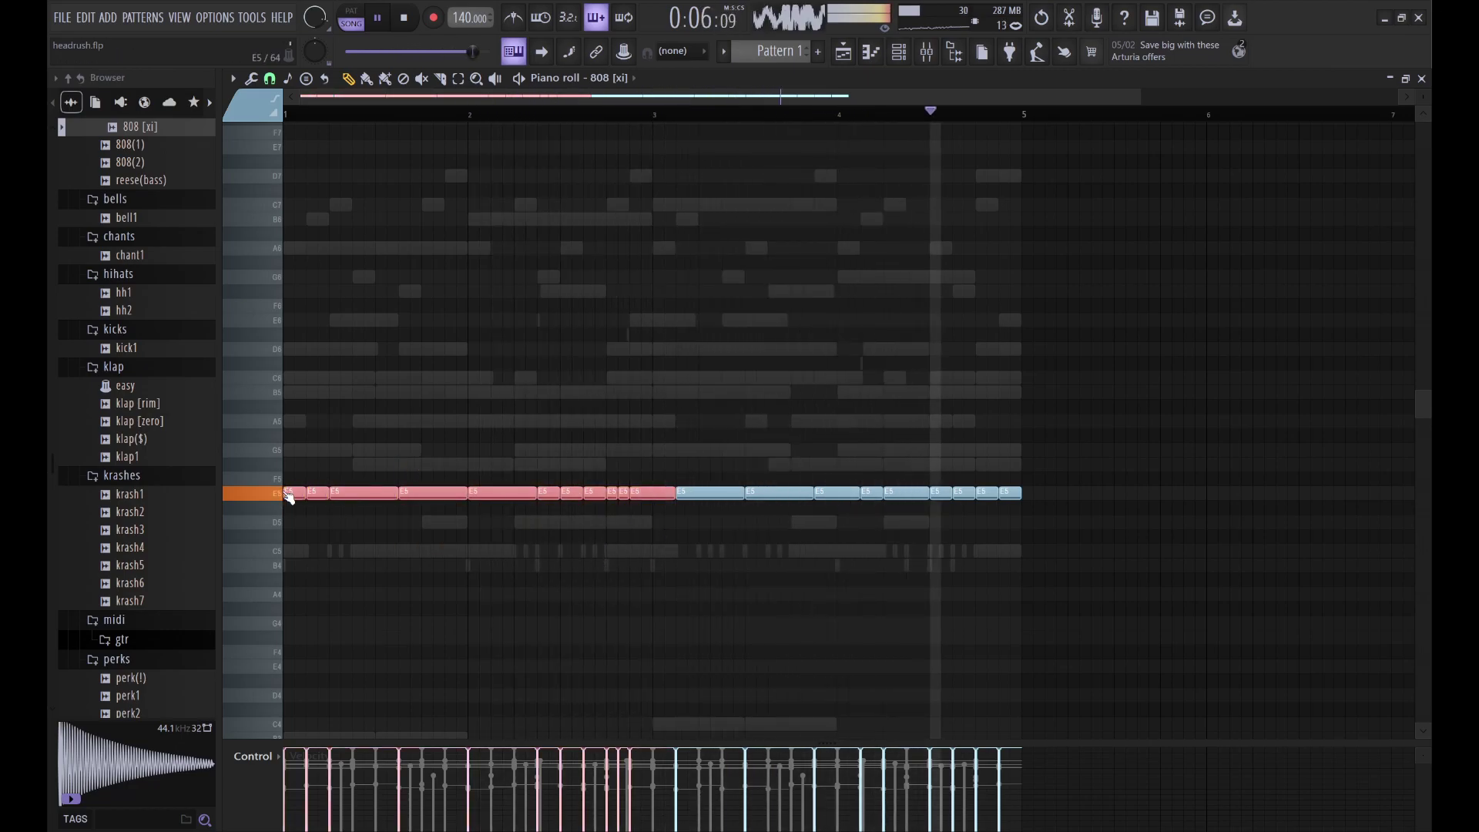
key(shift+Up)
key(shift+Up)
key(shift+Up)
key(shift+Up)
key(shift+Down)
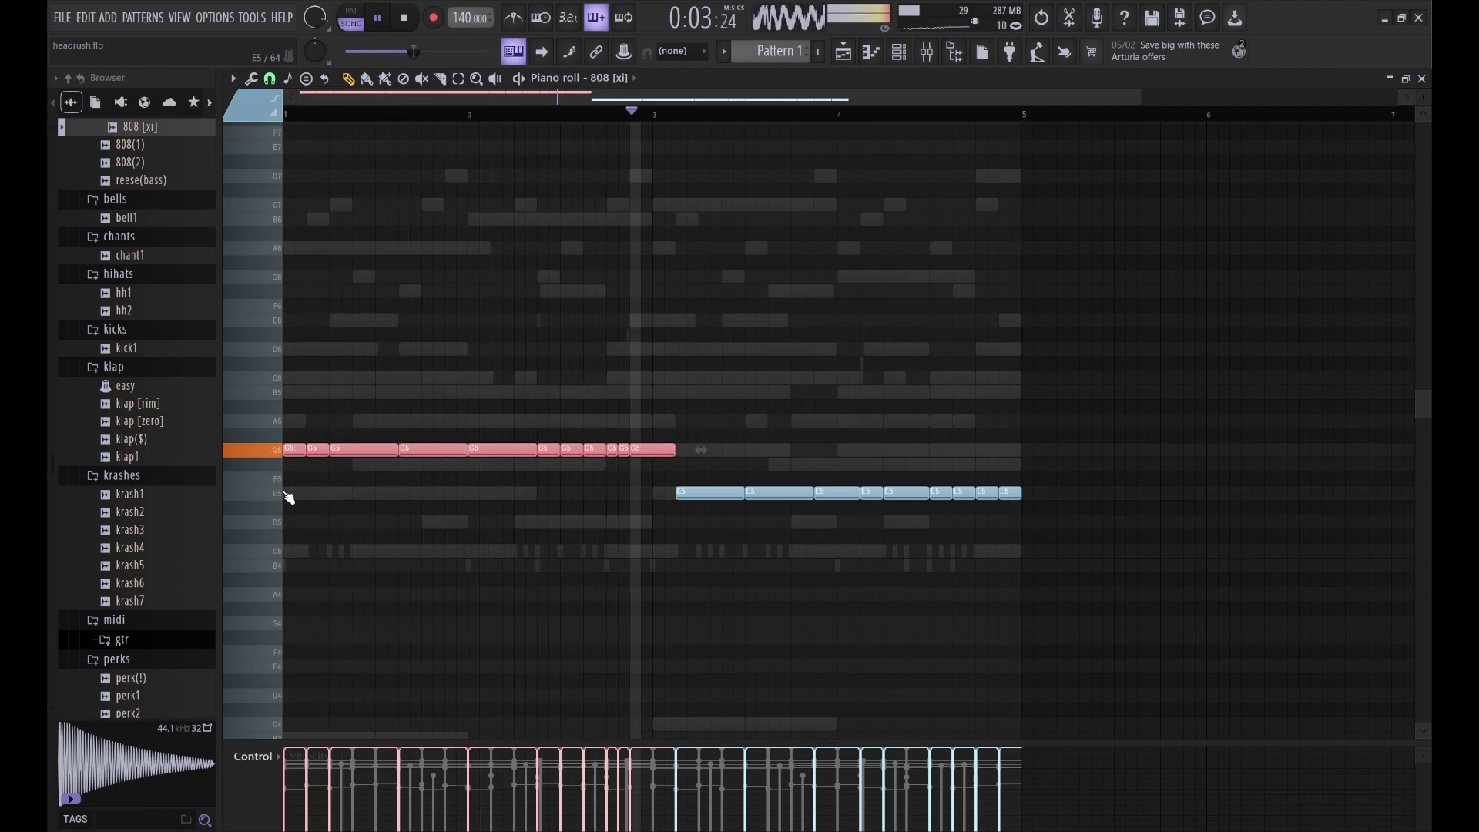
key(shift+Up)
key(shift+Up)
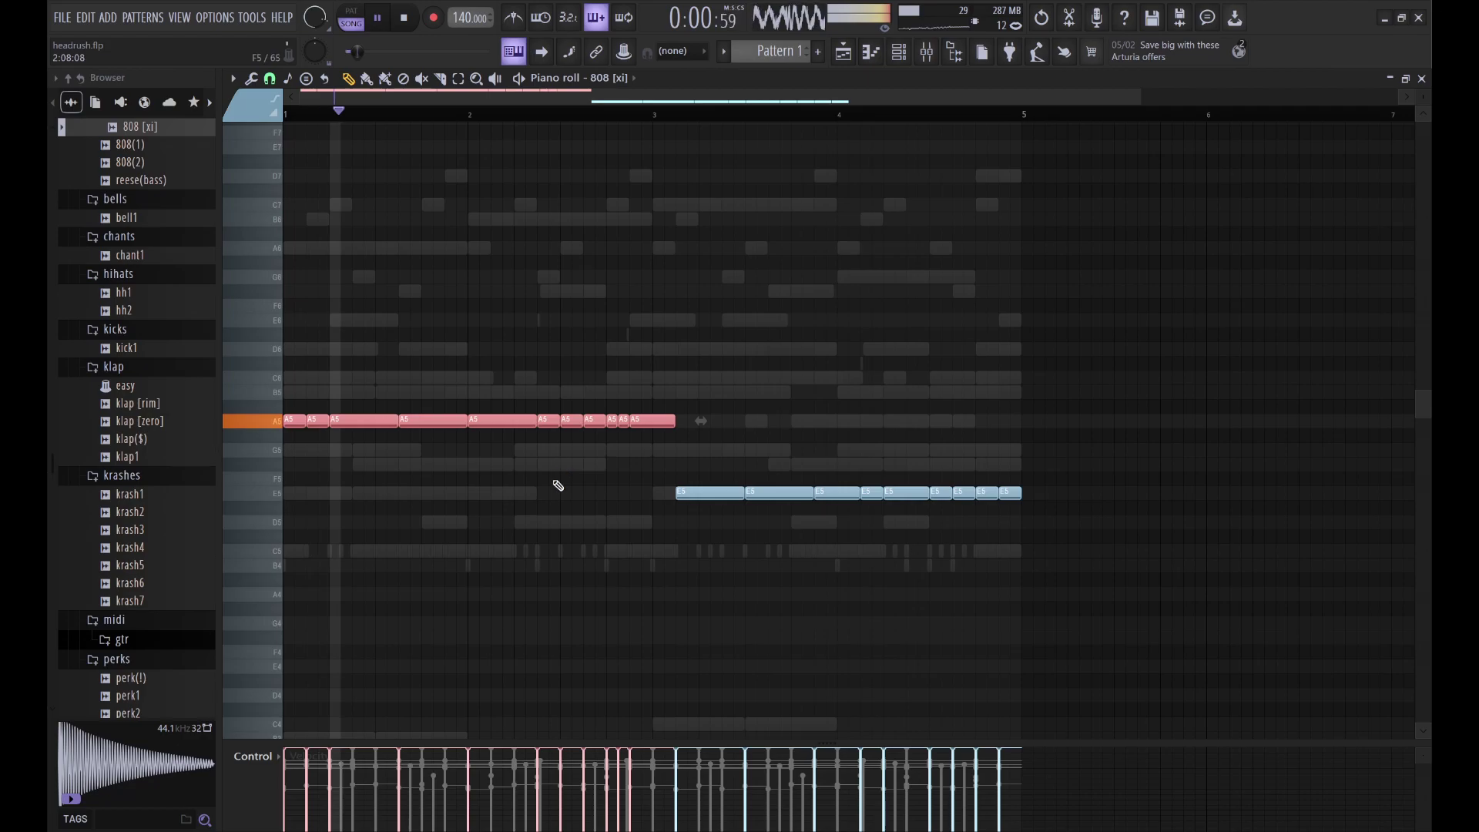
key(shift+Down)
key(shift+Down)
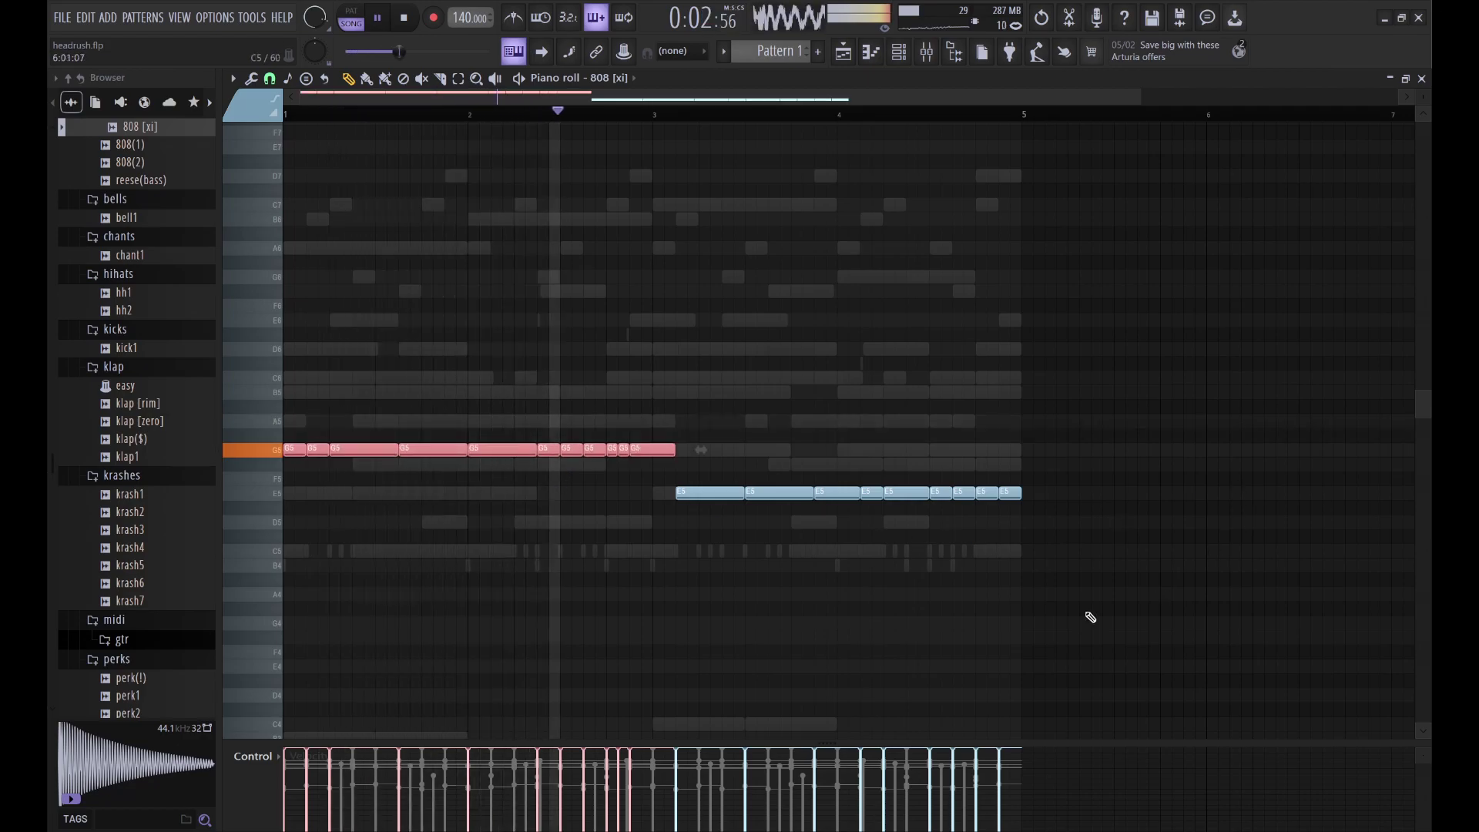
key(ctrl+d)
Step: Select the channels from 808 [xi] to krash6 and link them to consecutive mixer tracks starting at Insert 10
click(901, 58)
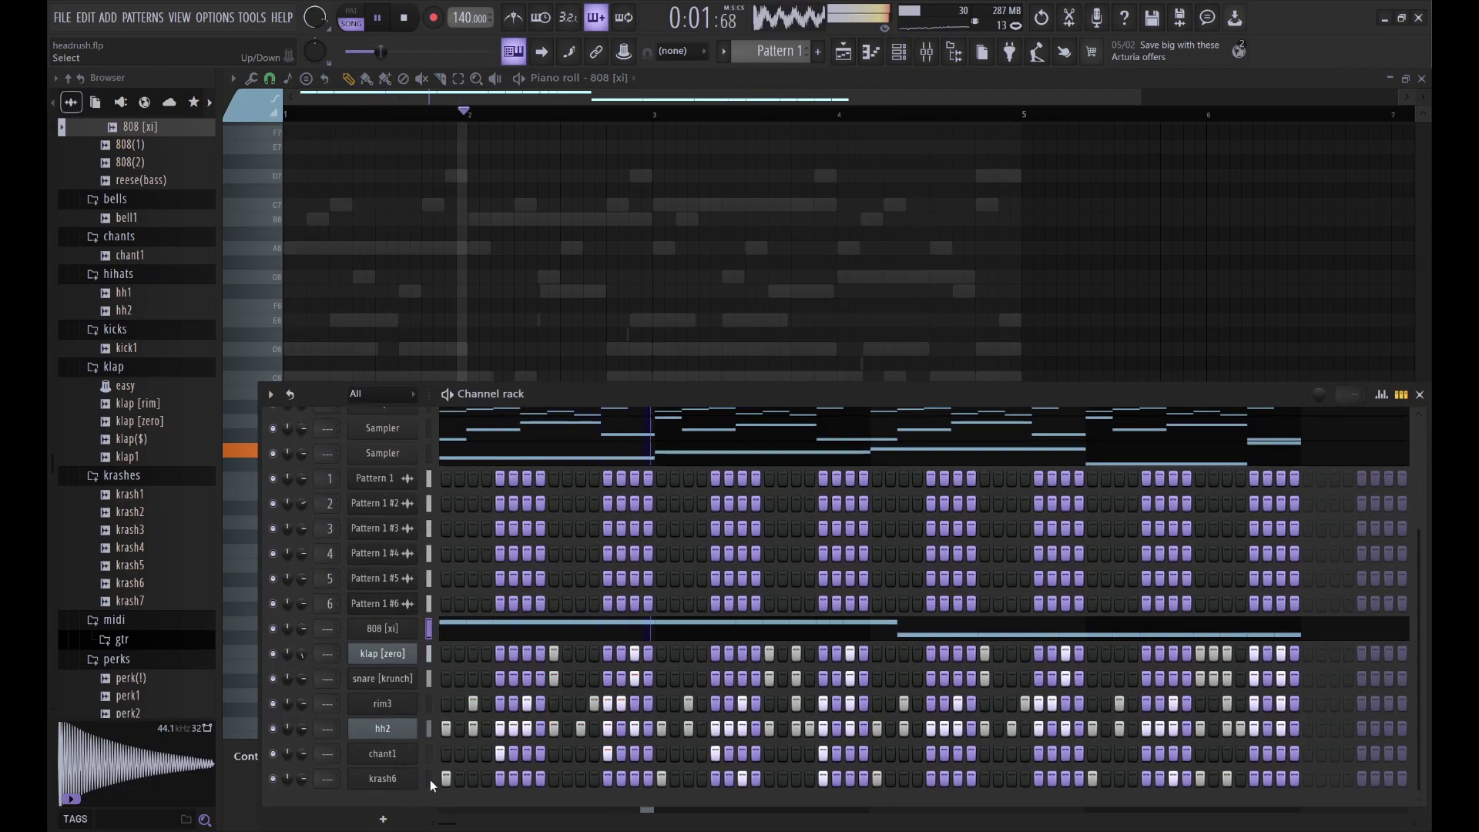
click(429, 703)
click(429, 677)
drag(429, 653, 427, 796)
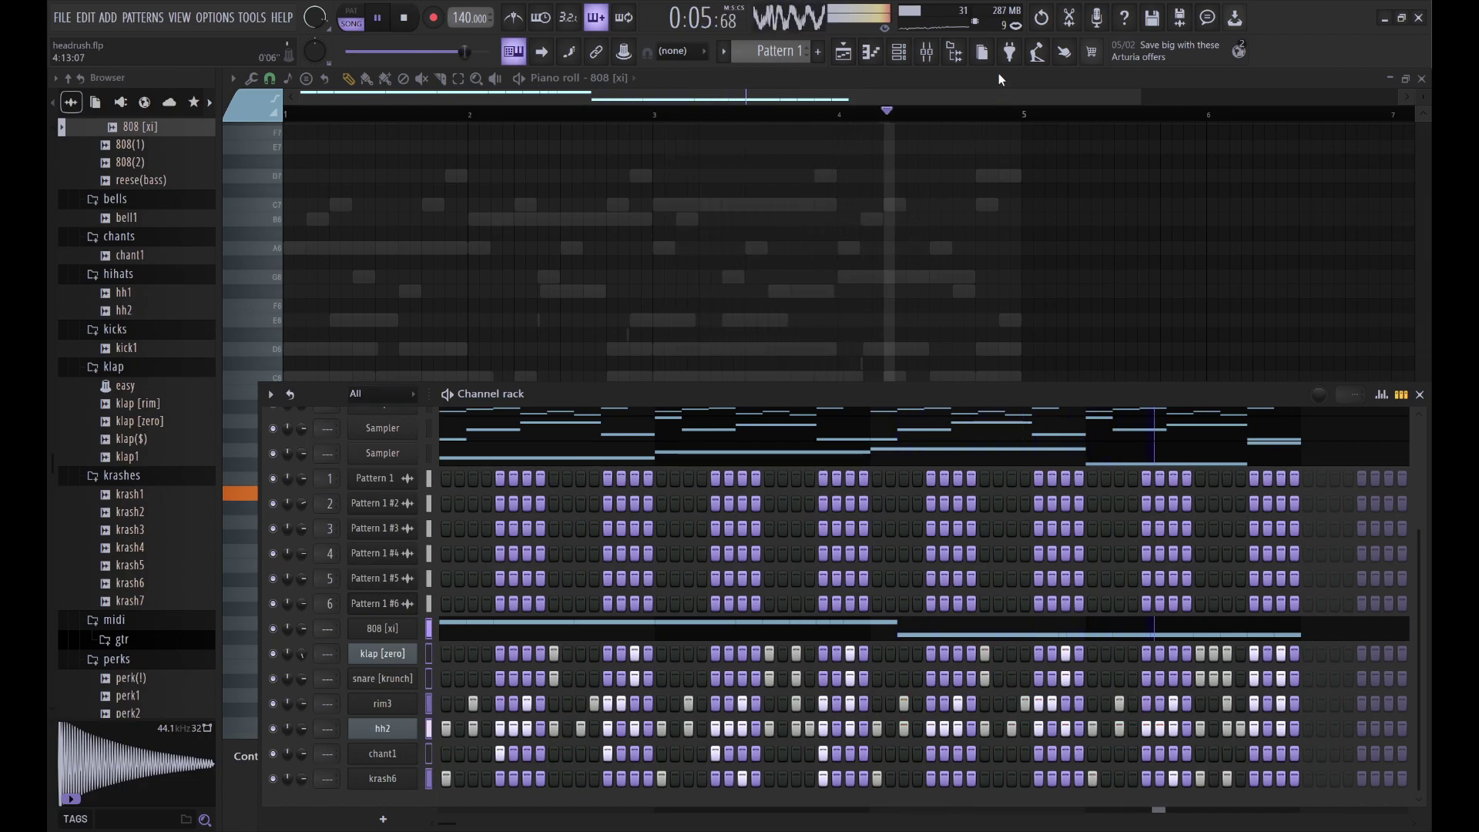
key(F9)
click(810, 248)
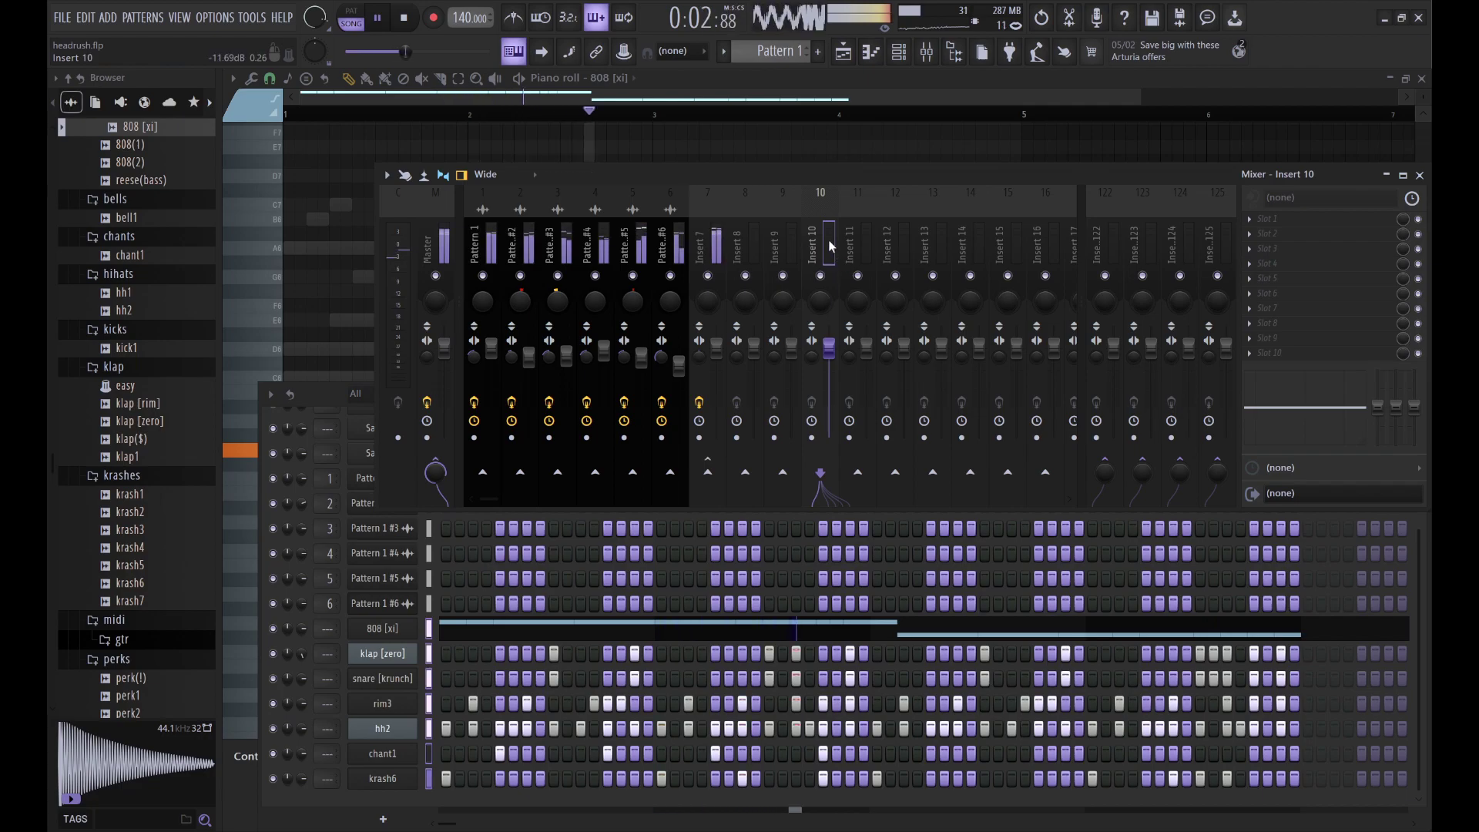
key(ctrl+shift+l)
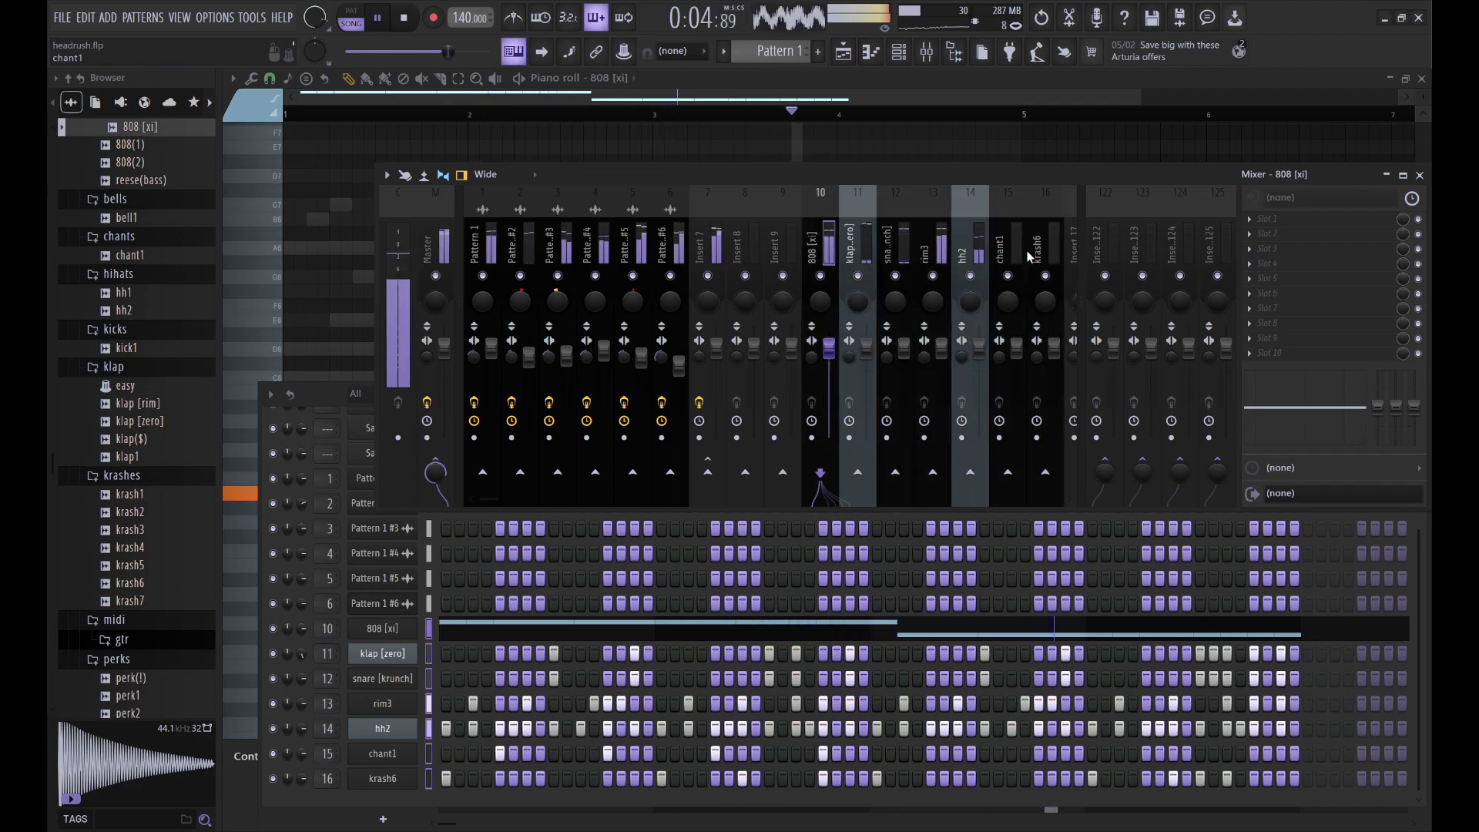
Step: Route mixer tracks 10 to 16 only to Insert 9 and pull the faders of klap [zero] through krash6 fully down
click(791, 235)
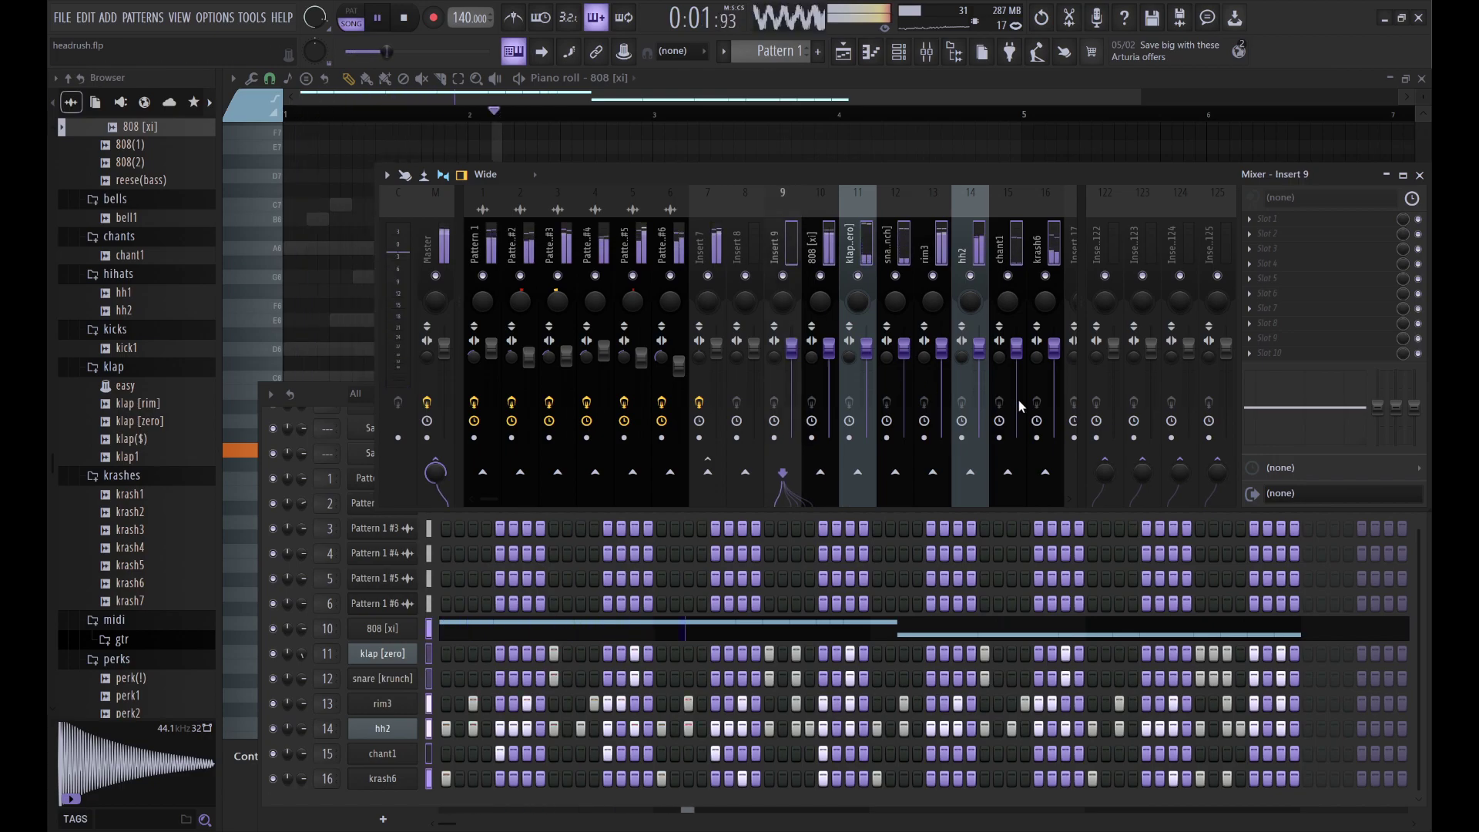
ctrl+shift+click(792, 243)
ctrl+shift+click(825, 244)
click(865, 348)
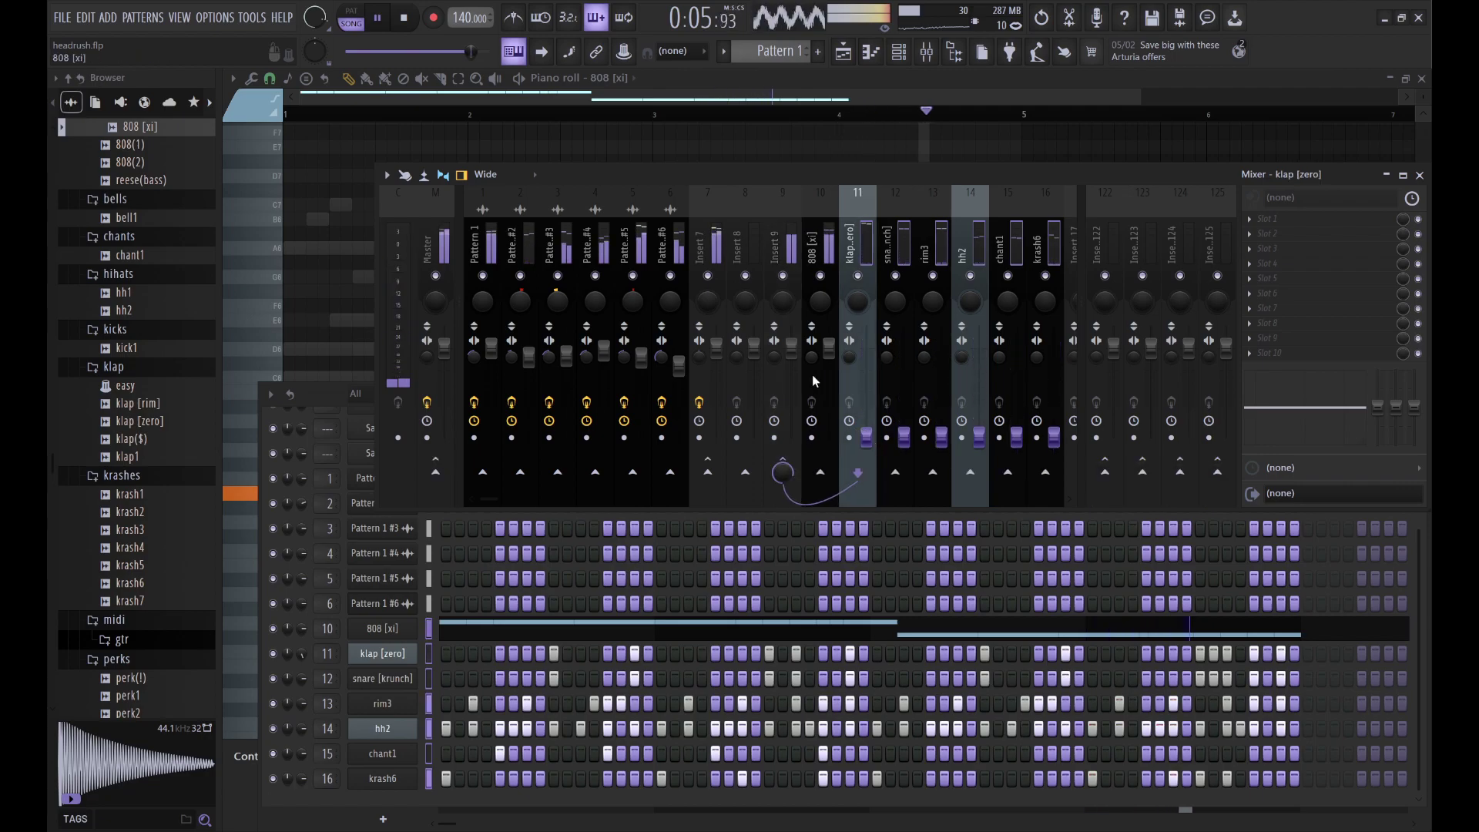
Step: Balance the Insert 9 and 808 [xi] levels, and add a Fruity parametric EQ 2 to the 808 with boosted lows and cut highs
drag(791, 343, 830, 340)
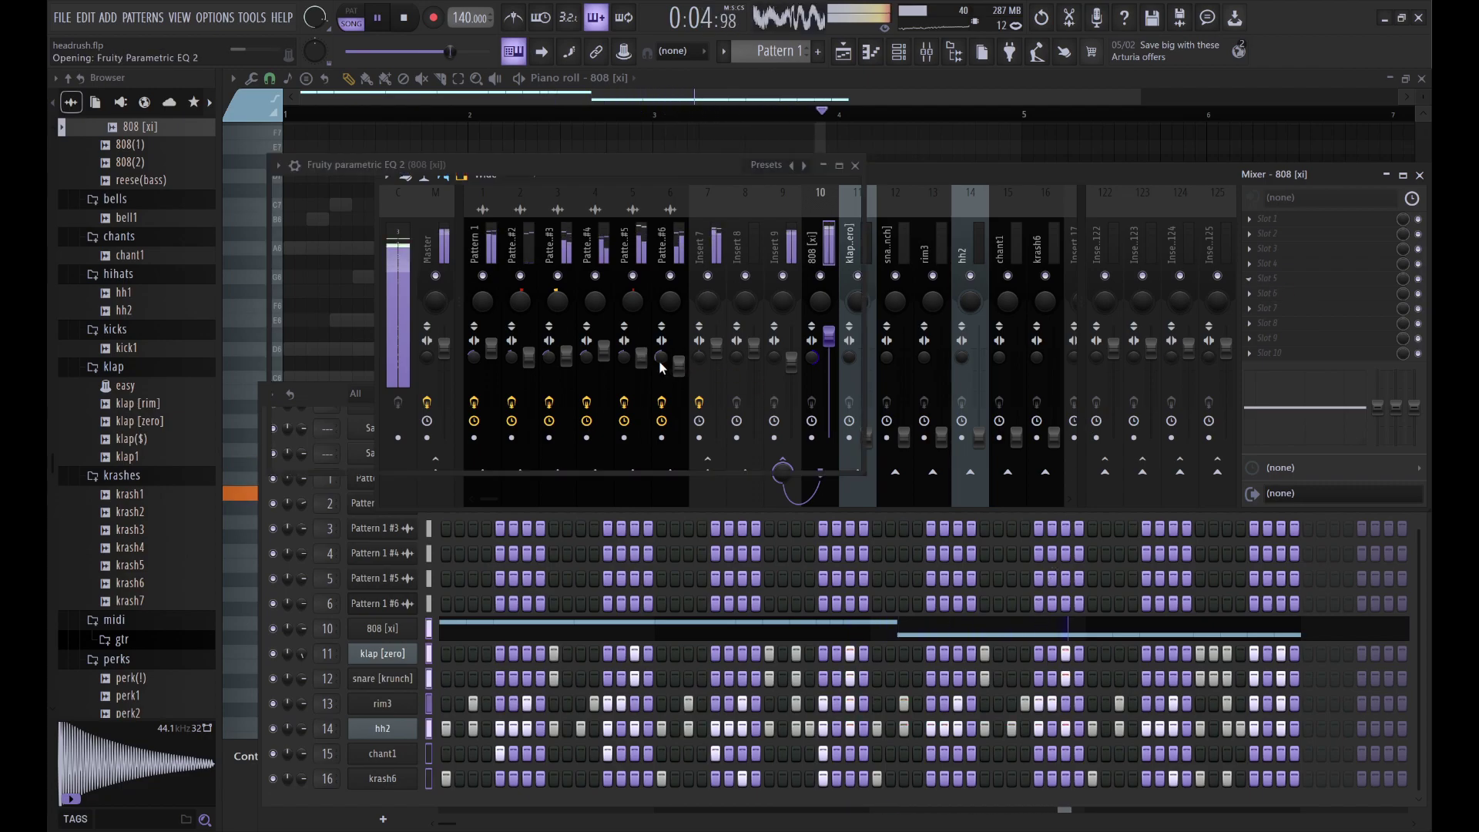
drag(627, 306, 584, 385)
mouse_move(441, 307)
mouse_down()
mouse_move(462, 321)
mouse_move(366, 277)
mouse_move(441, 298)
mouse_up()
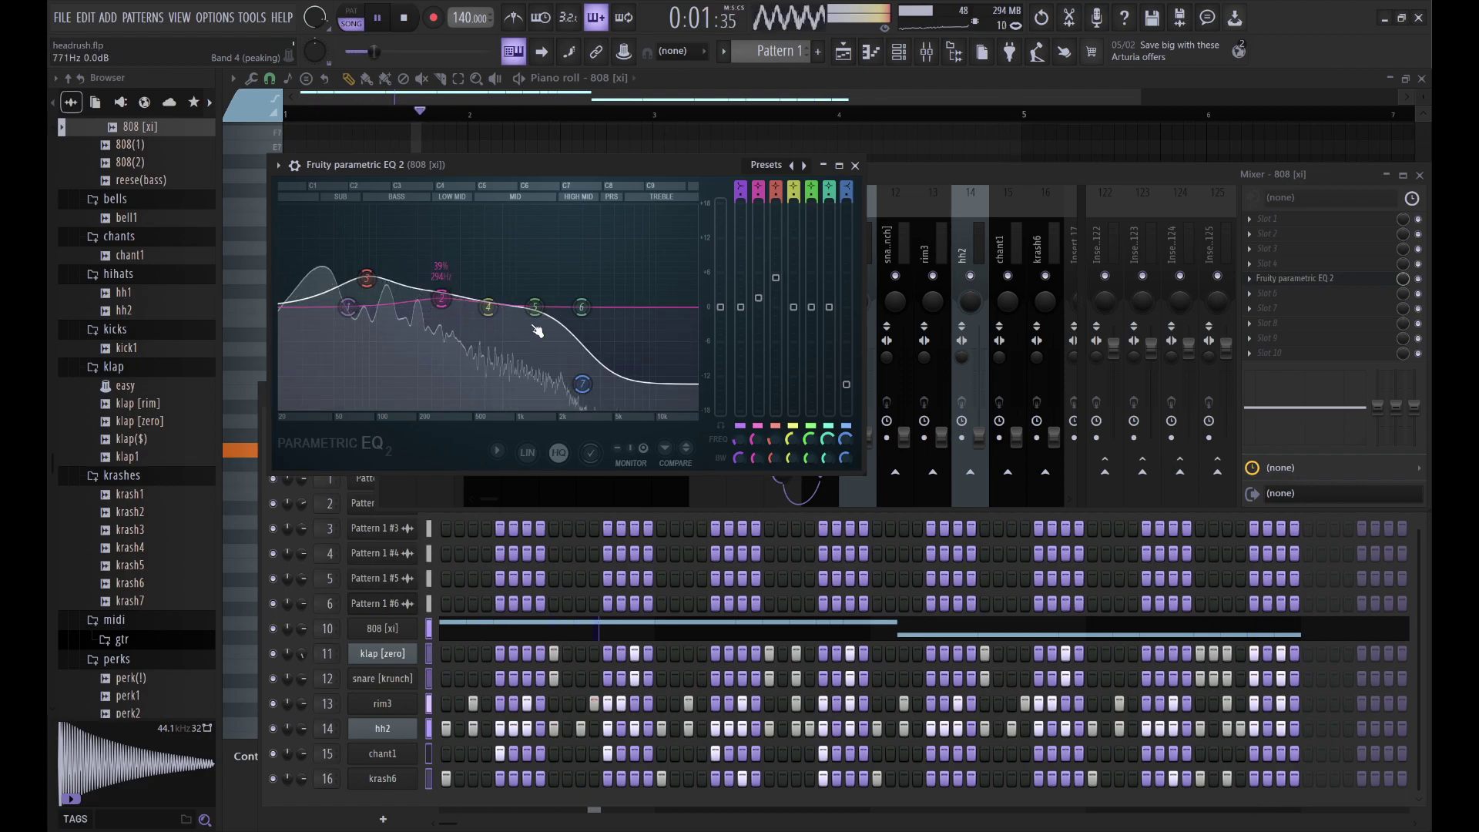
drag(583, 383, 581, 410)
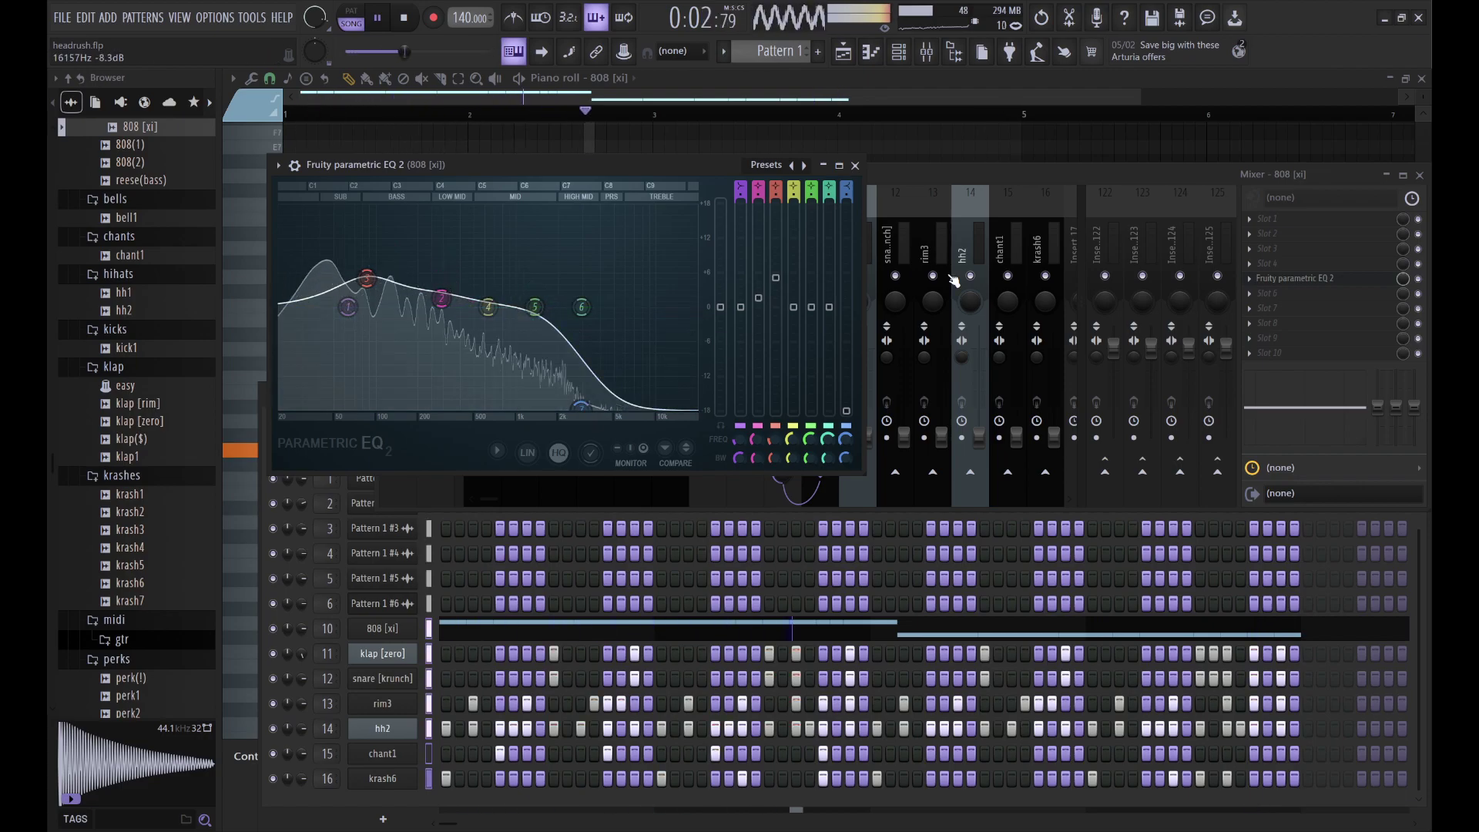
Step: Raise the klap [zero] and snare [krunch] faders and give both mixer tracks a low cut and a mid-high EQ boost
click(894, 222)
drag(876, 435, 876, 356)
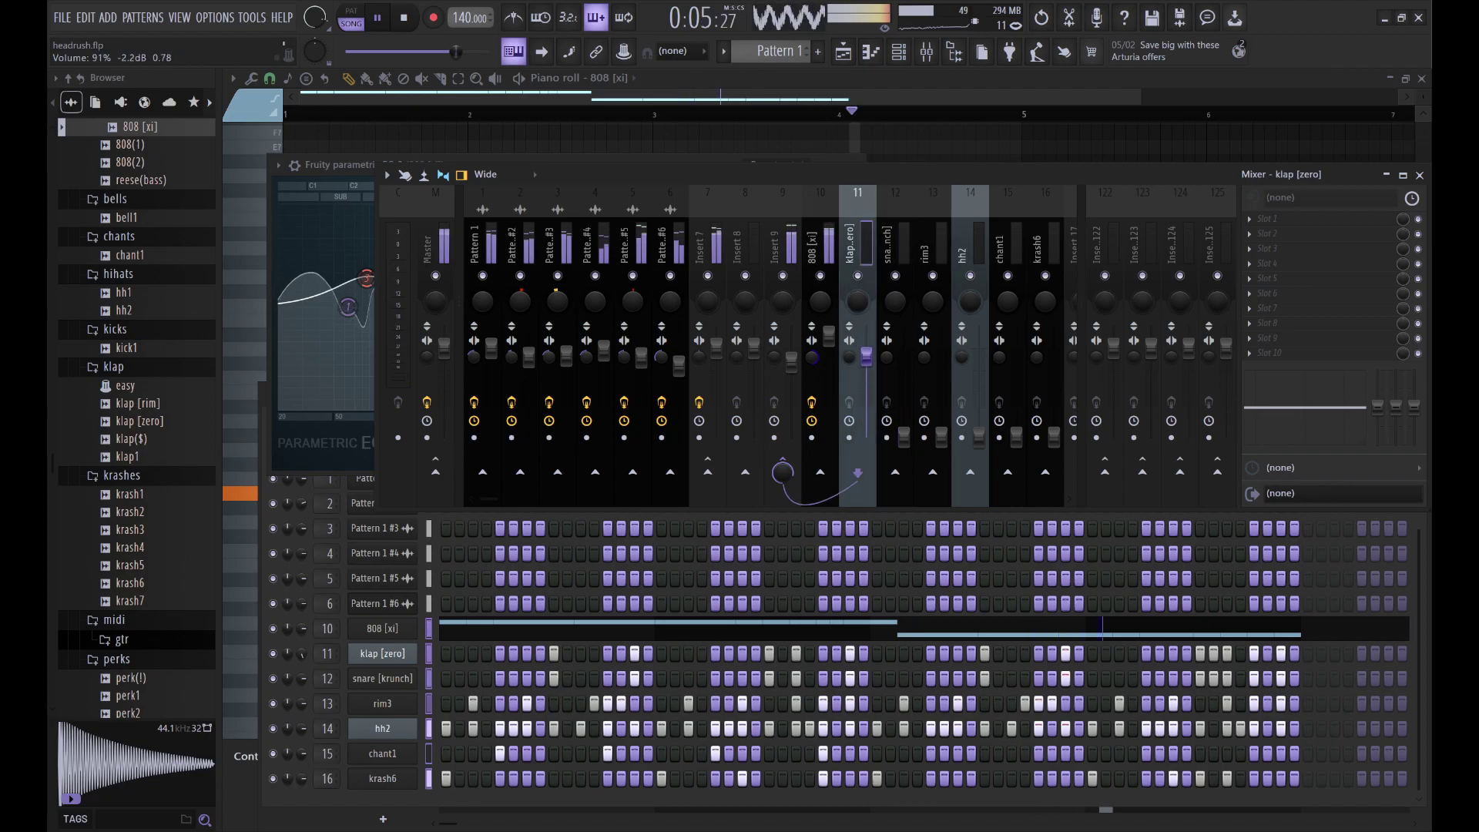
drag(1378, 408, 1379, 445)
mouse_move(1321, 406)
mouse_down()
mouse_move(1344, 399)
mouse_move(1327, 397)
mouse_up()
drag(906, 440, 903, 353)
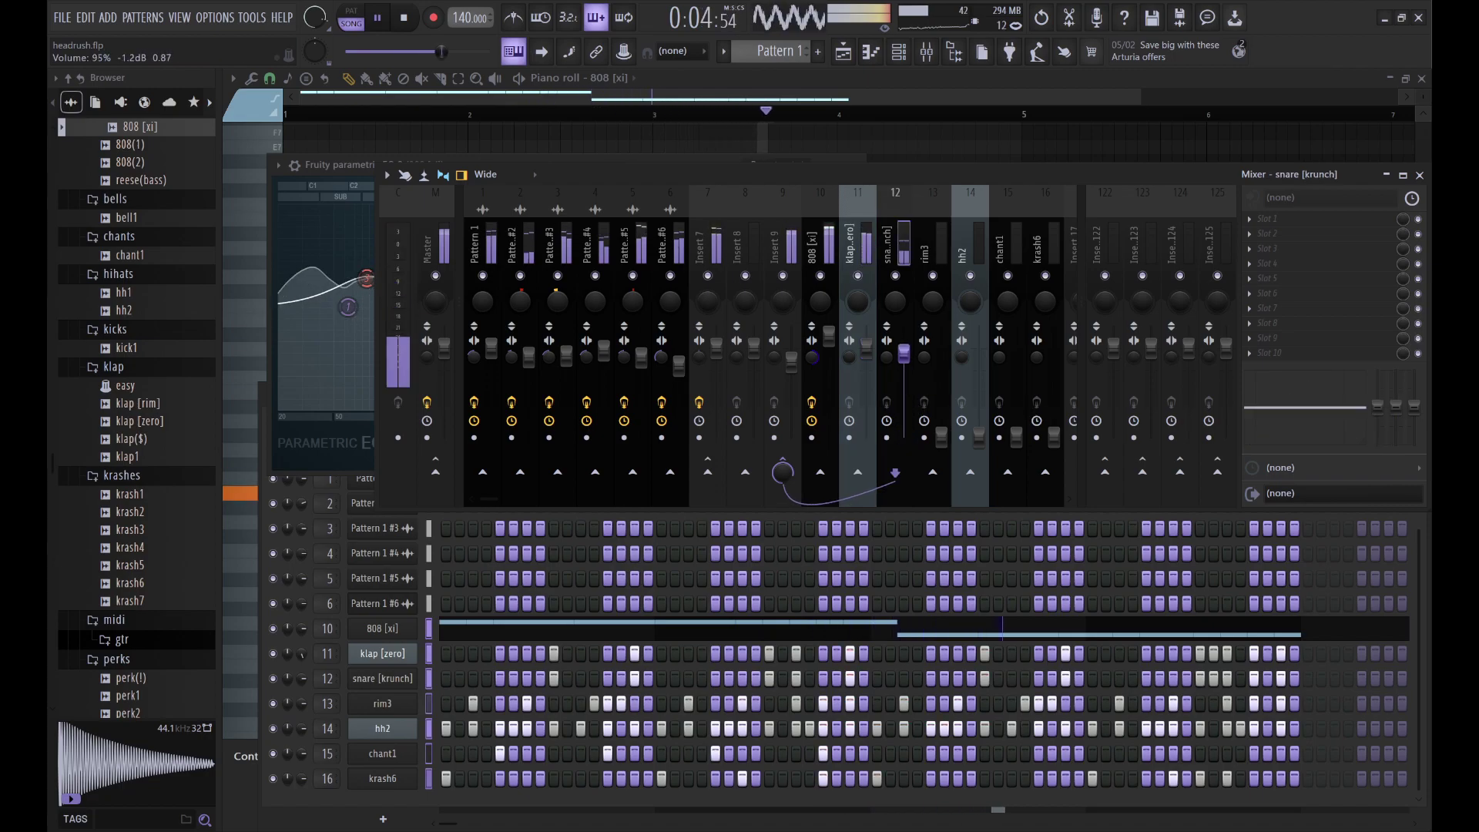
drag(1386, 416, 1325, 400)
Step: Raise the rim3 fader, pan it 10% right, and set its EQ to -18.0 at 90 Hz and +6.8 at 2.5 kHz
drag(941, 437, 941, 379)
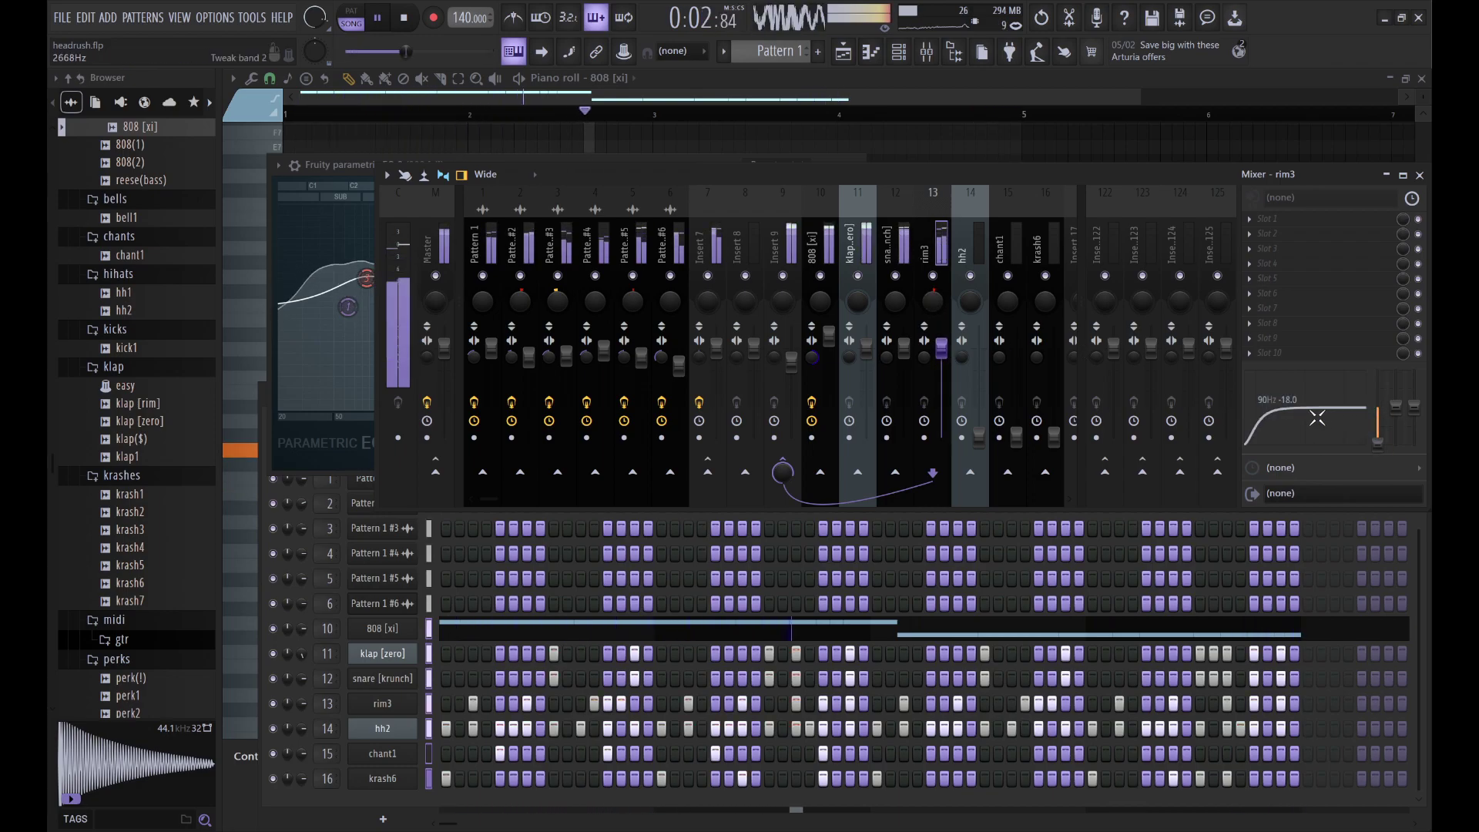
drag(1309, 405, 1329, 393)
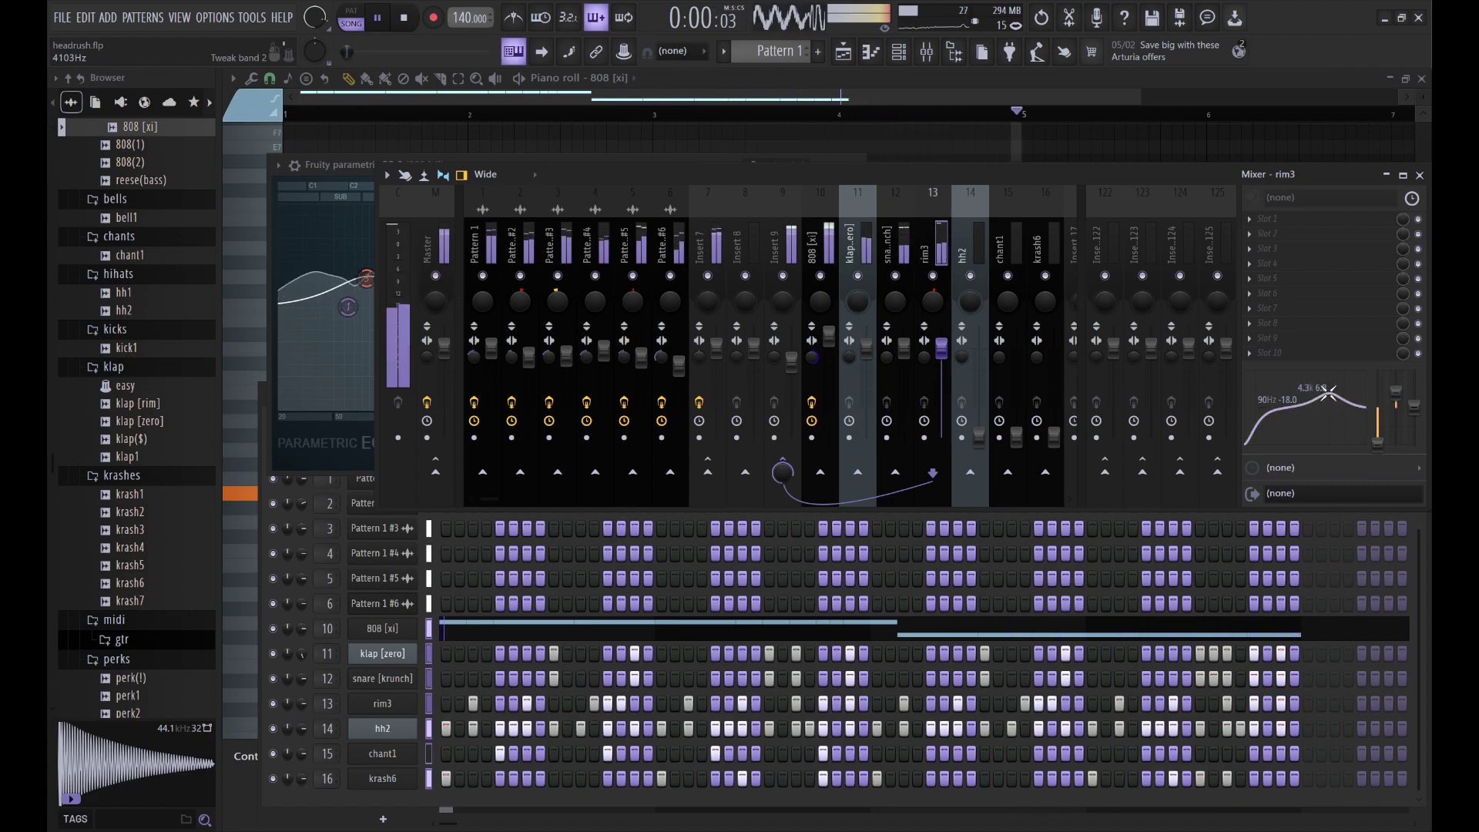
drag(1319, 395, 1327, 395)
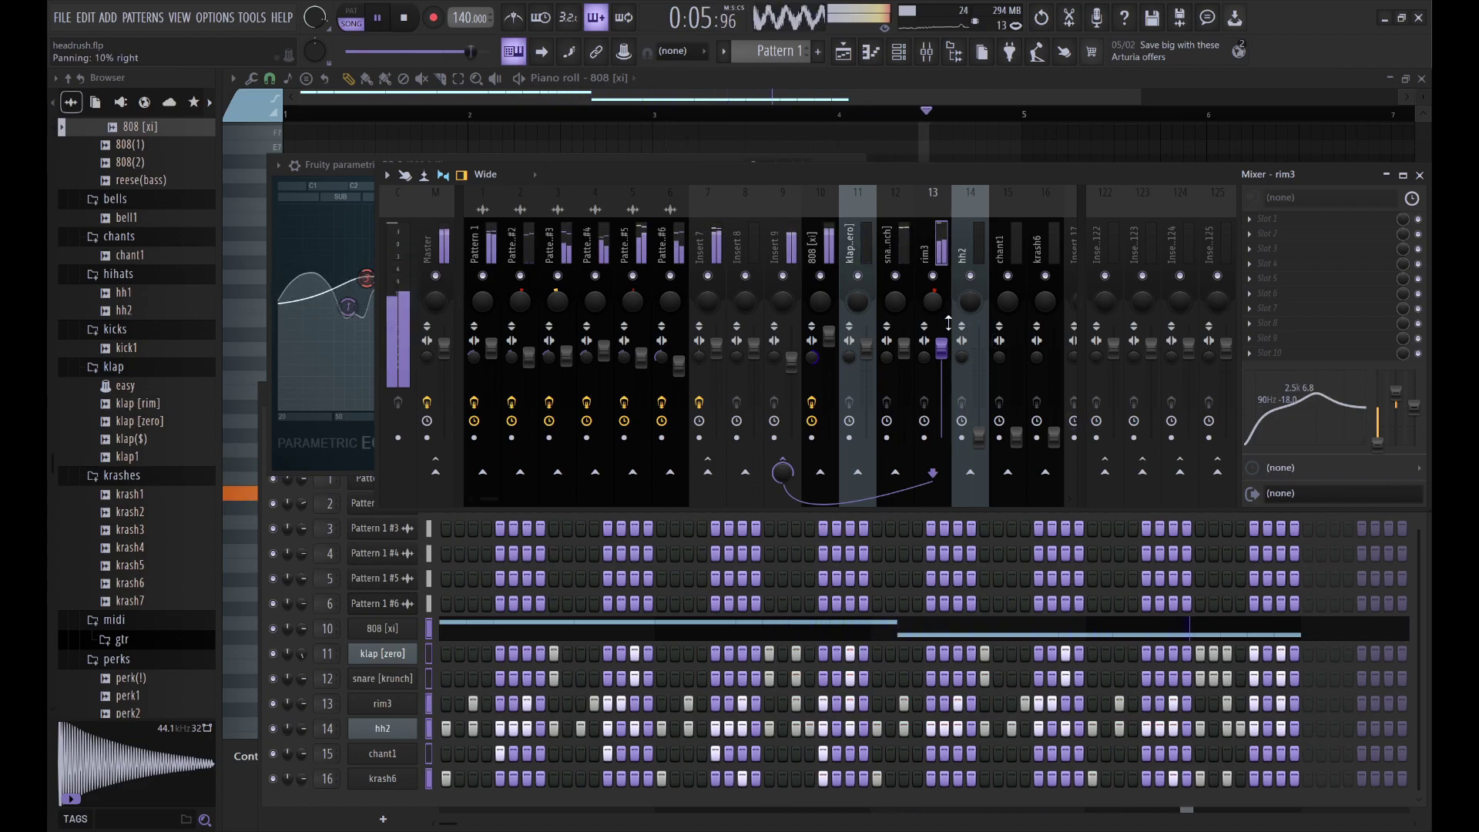
Step: Raise the hh2 fader and set its mixer EQ to -18.0 at 90 Hz and +6.0 at 3.3 kHz
click(979, 438)
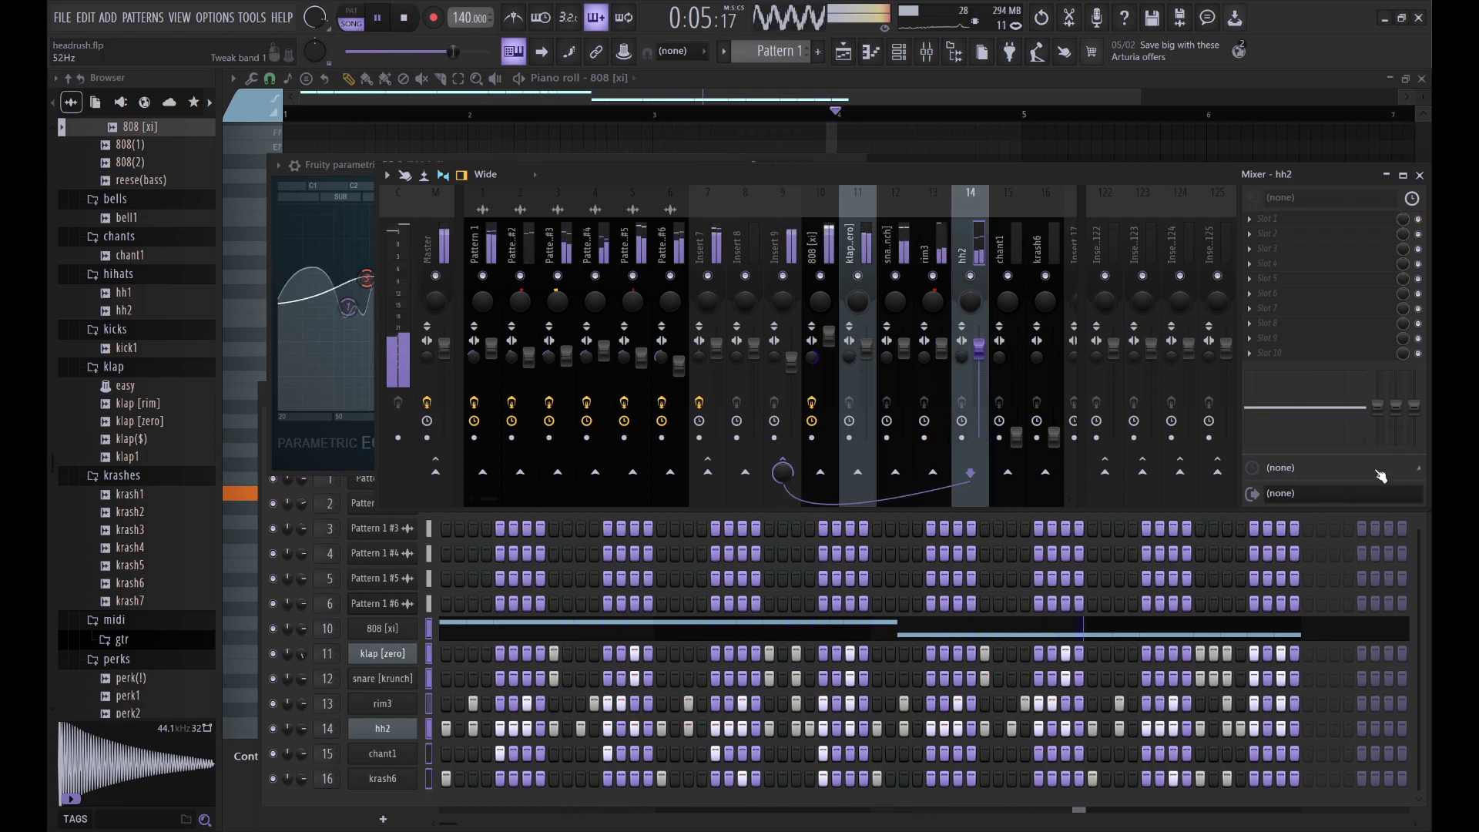
drag(1377, 408, 1377, 444)
drag(1307, 406, 1325, 396)
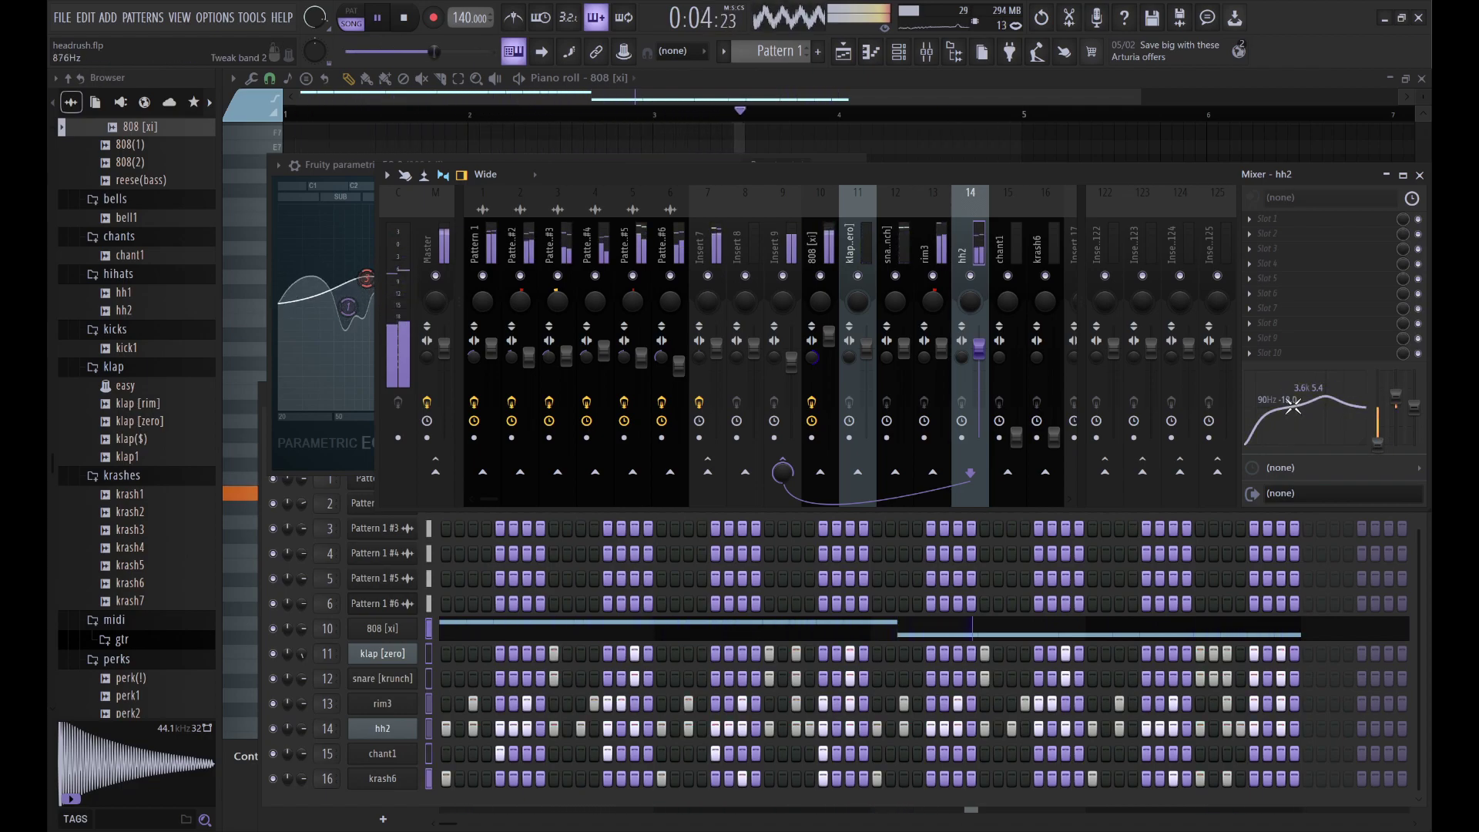
drag(1324, 396, 1323, 394)
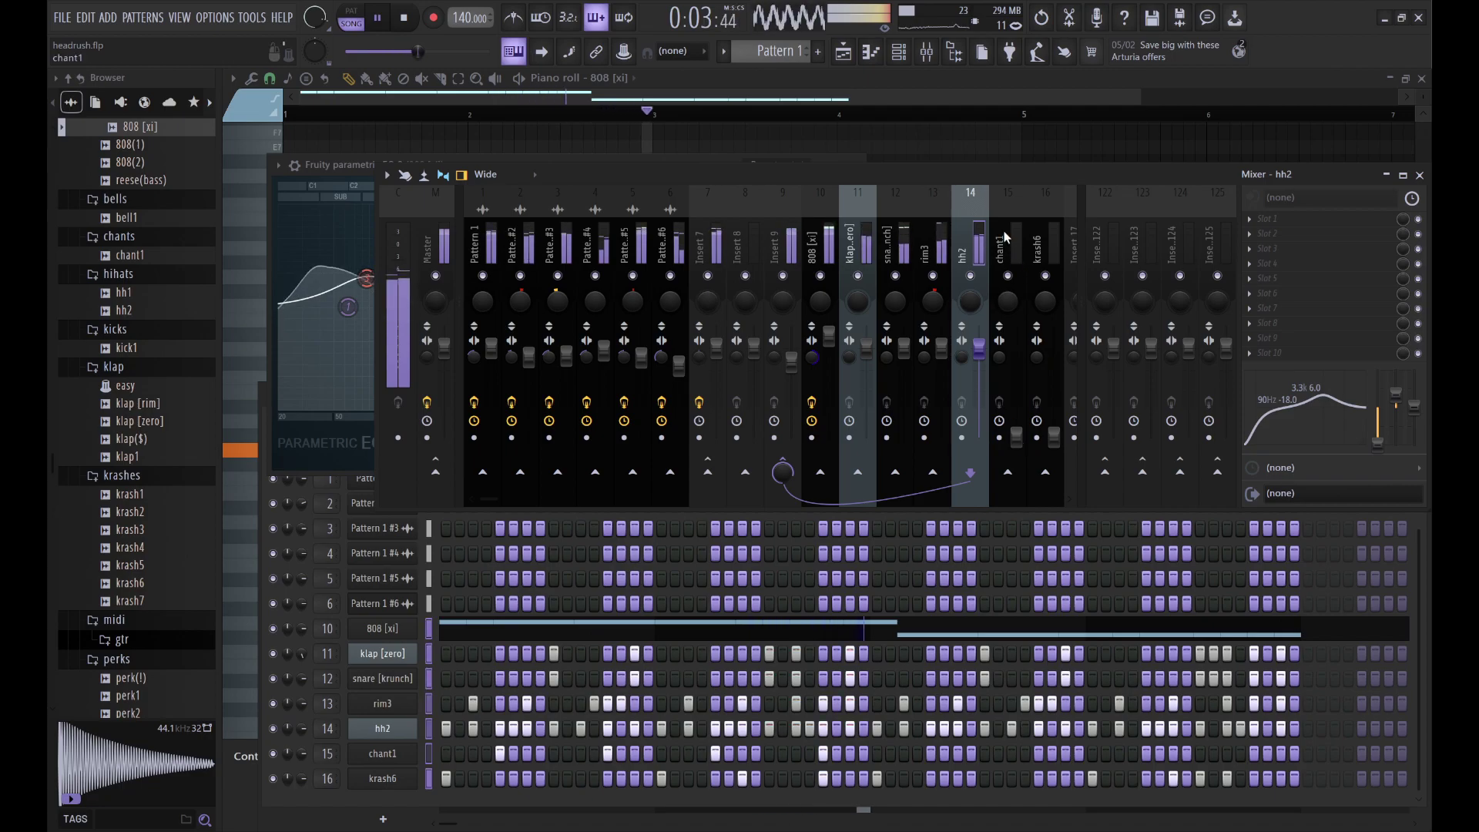
Step: Set the chant1 fader to about 110% and its mixer EQ to -18.0 at 90 Hz and +6.7 at 4.2 kHz
click(1012, 256)
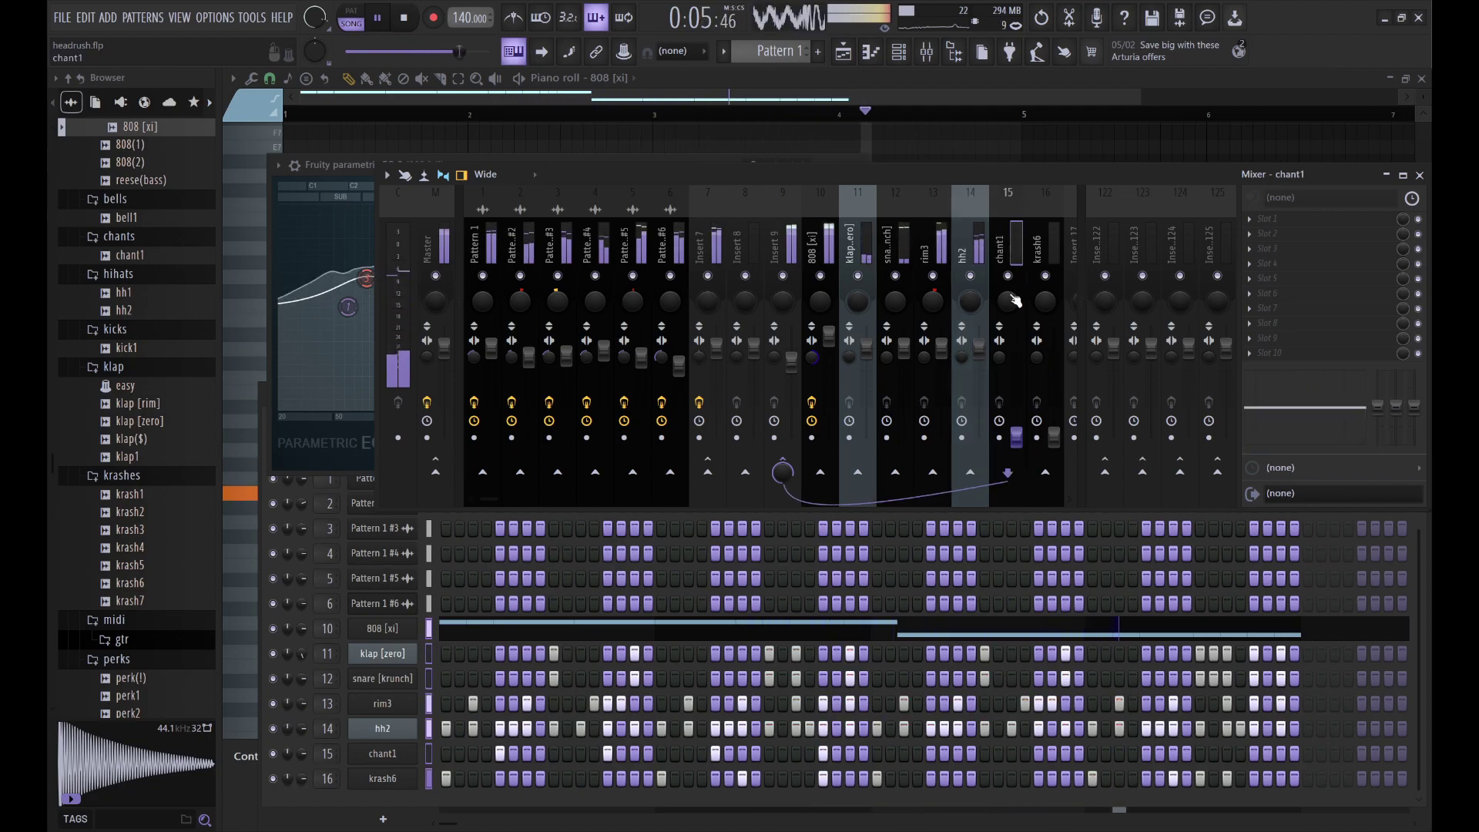
drag(1015, 437, 1016, 339)
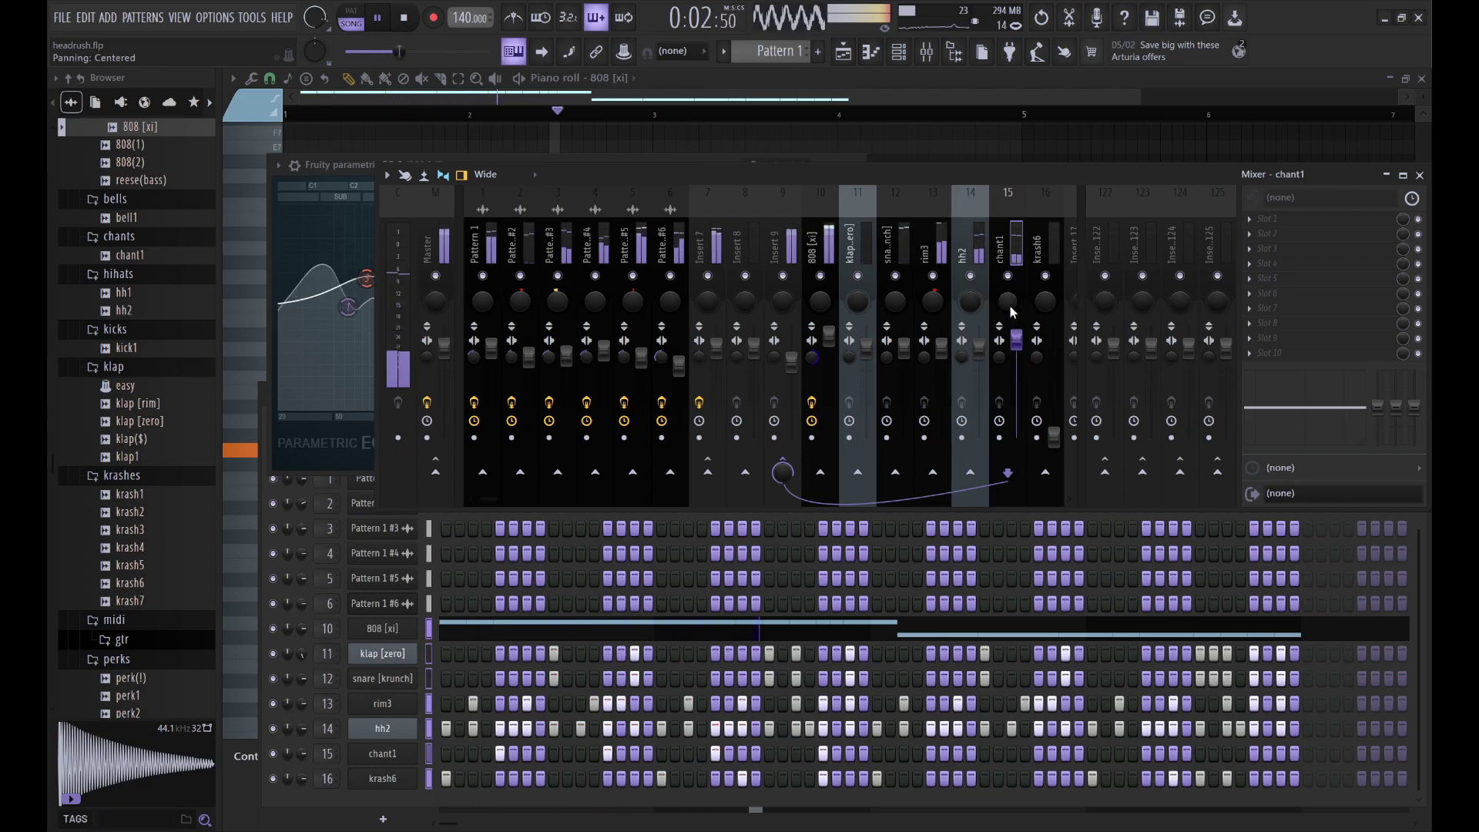
drag(1377, 408, 1334, 417)
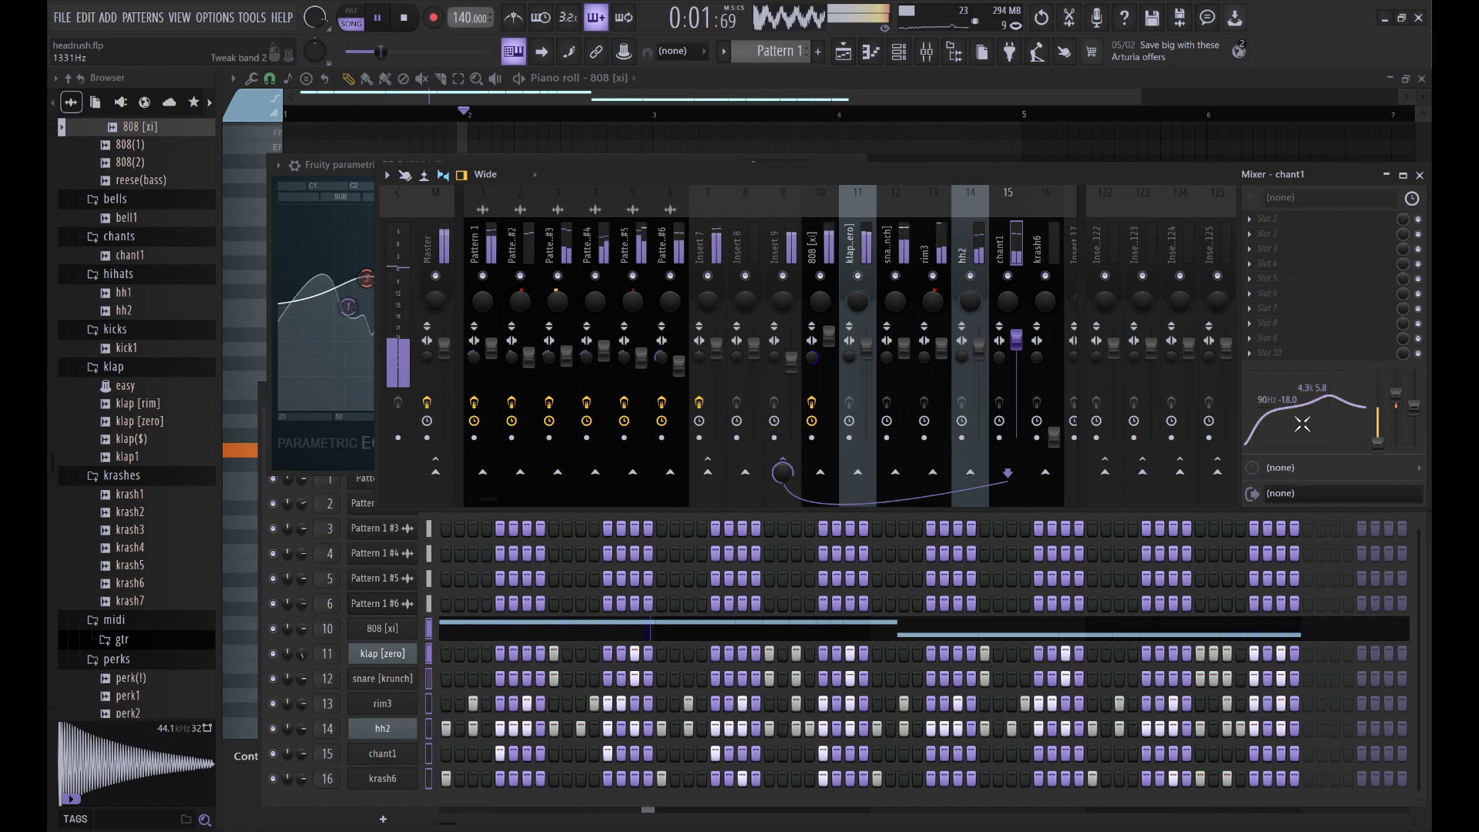
drag(1301, 424, 1323, 399)
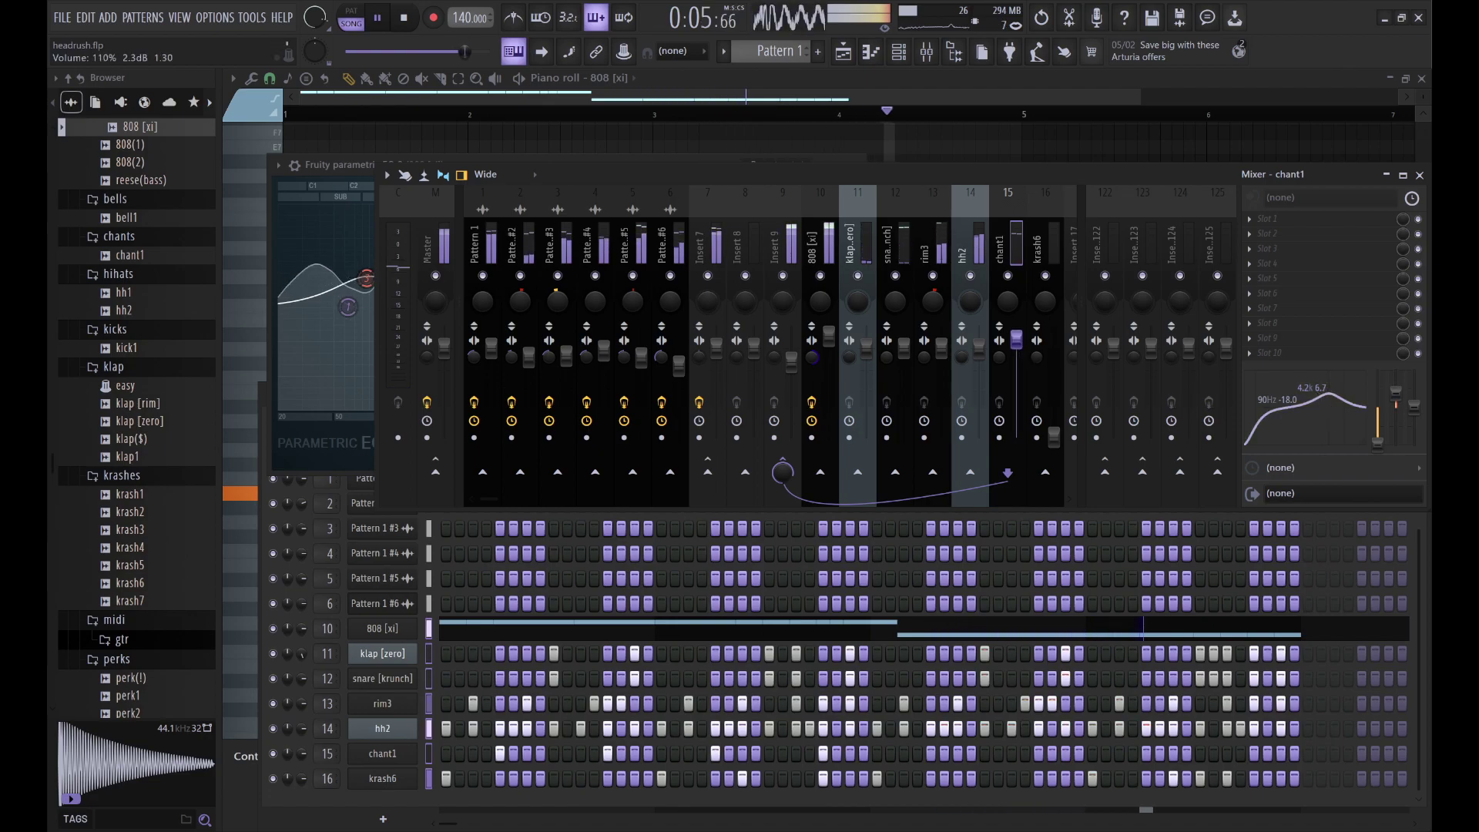
Step: Set the krash6 fader to about 98% and its mixer EQ to -18.0 at 90 Hz and +5.9 at 4.5 kHz
click(1053, 348)
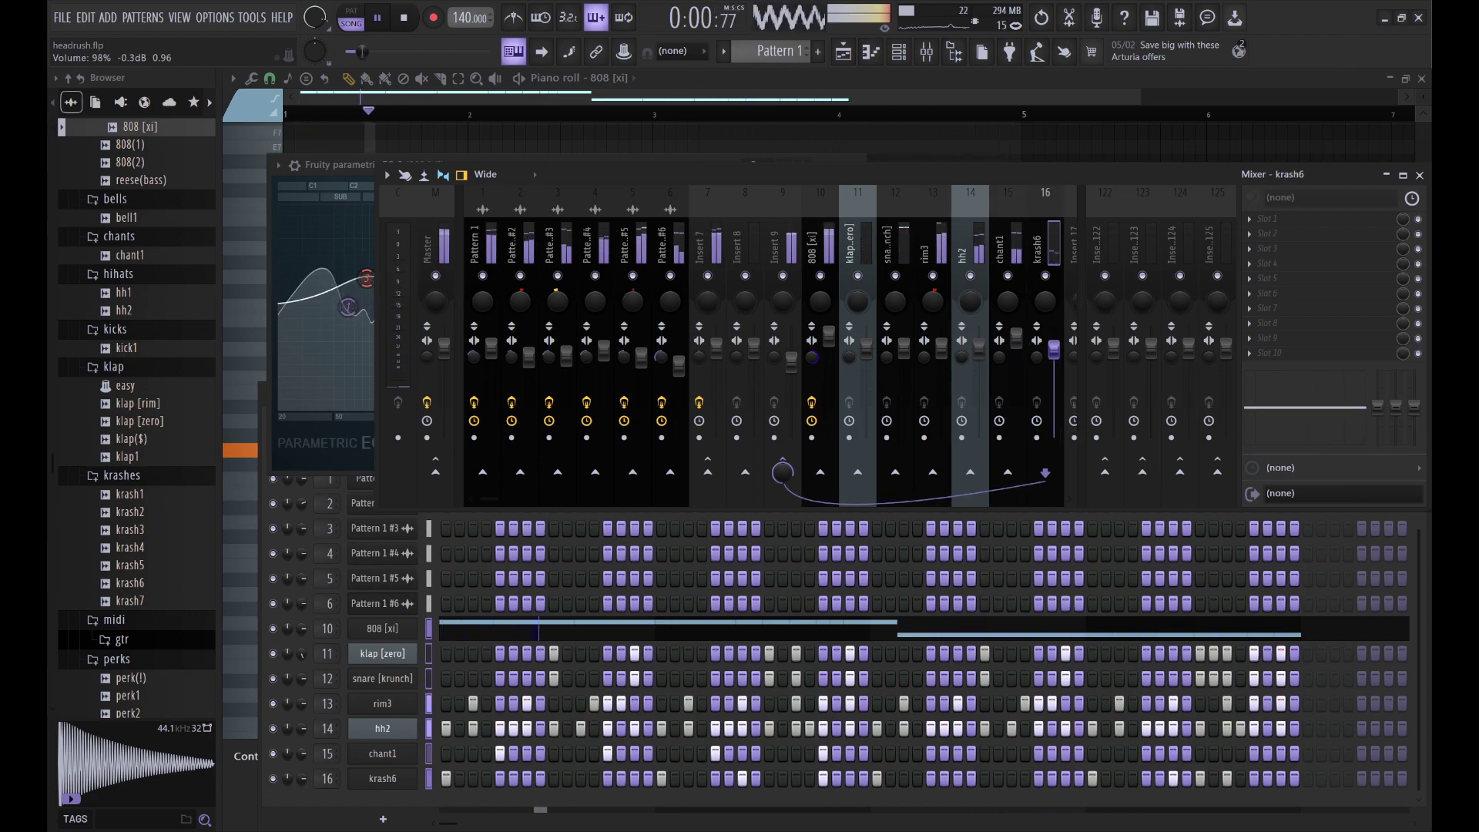
drag(1378, 412, 1376, 448)
mouse_move(1297, 418)
mouse_down()
mouse_move(1330, 394)
mouse_move(1319, 399)
mouse_up()
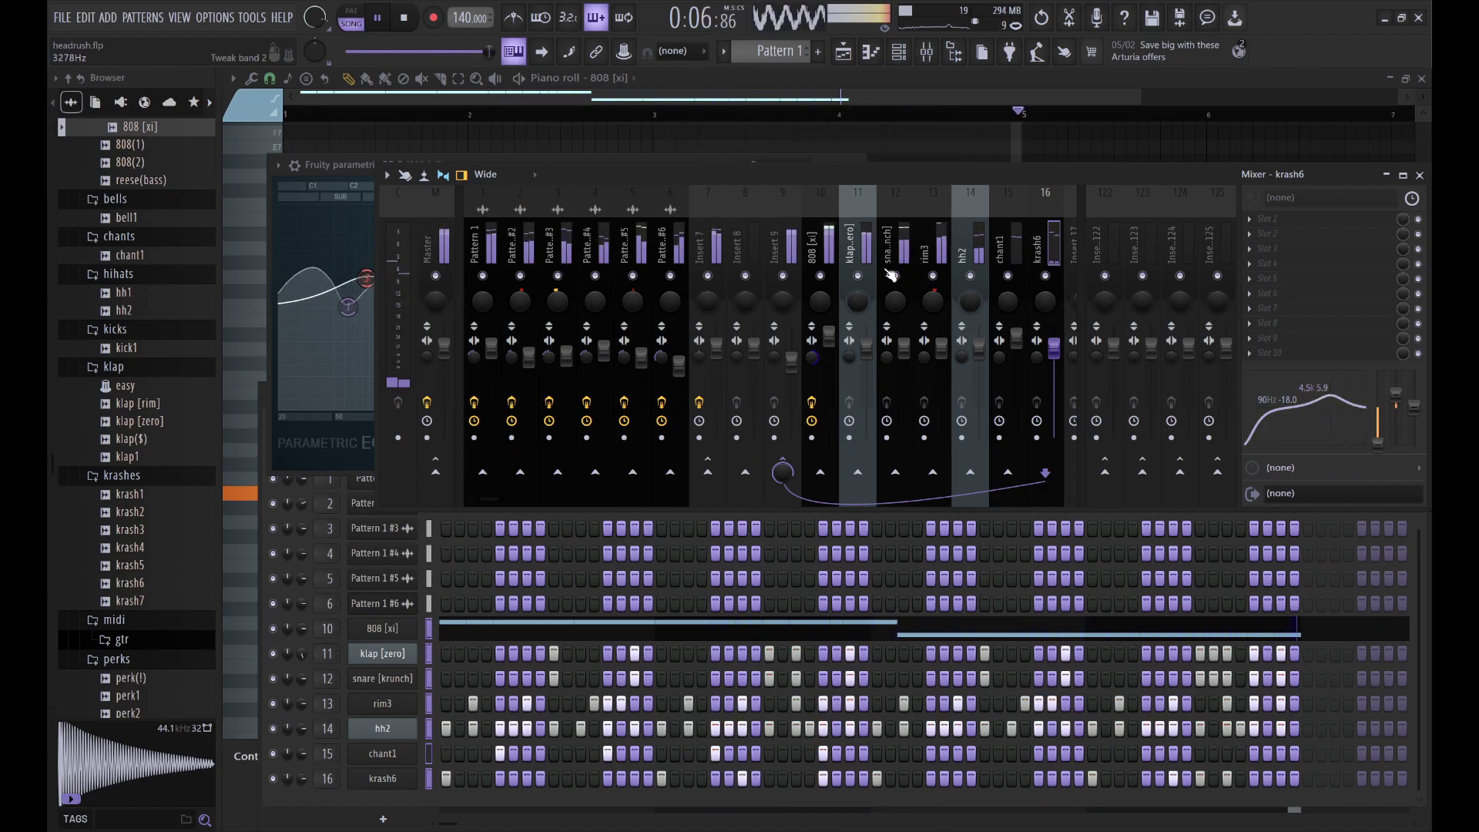
Step: Add FabFilter Pro-C 2 with the Groovy Glue 01 bM preset to Insert 9, set its fader to about 94%, and close the mixer
click(791, 247)
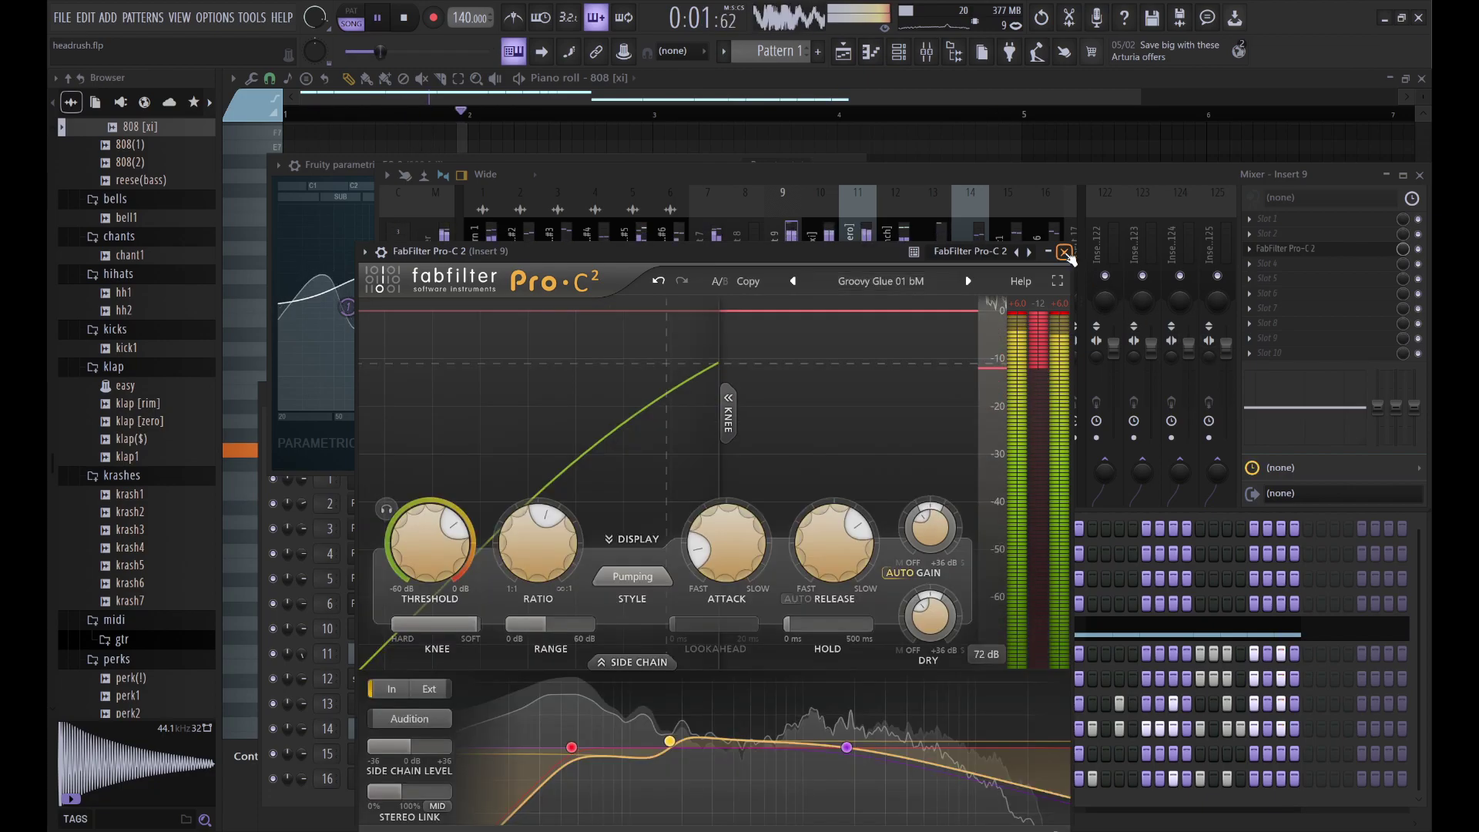
click(1064, 251)
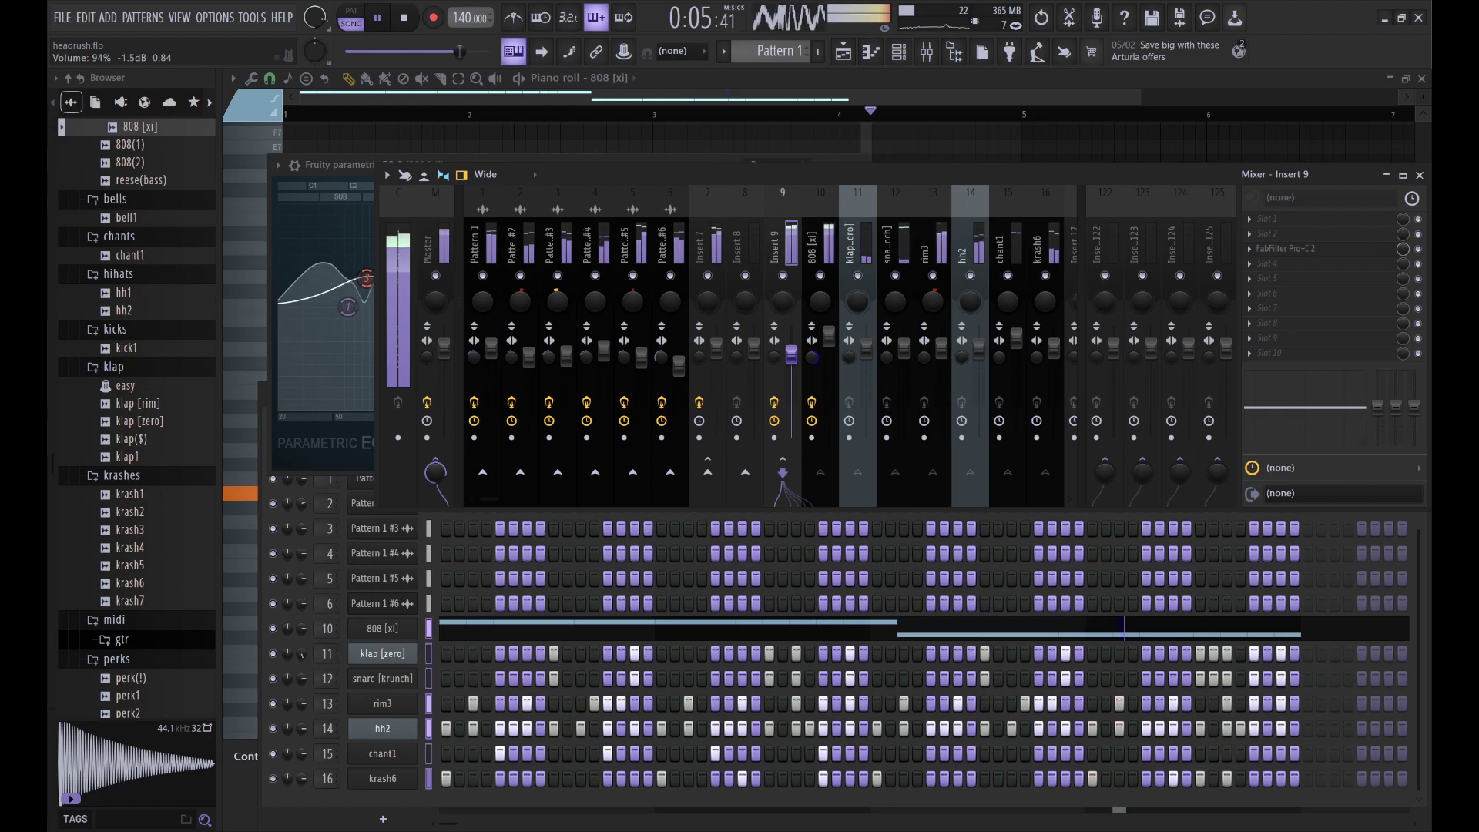
click(1421, 176)
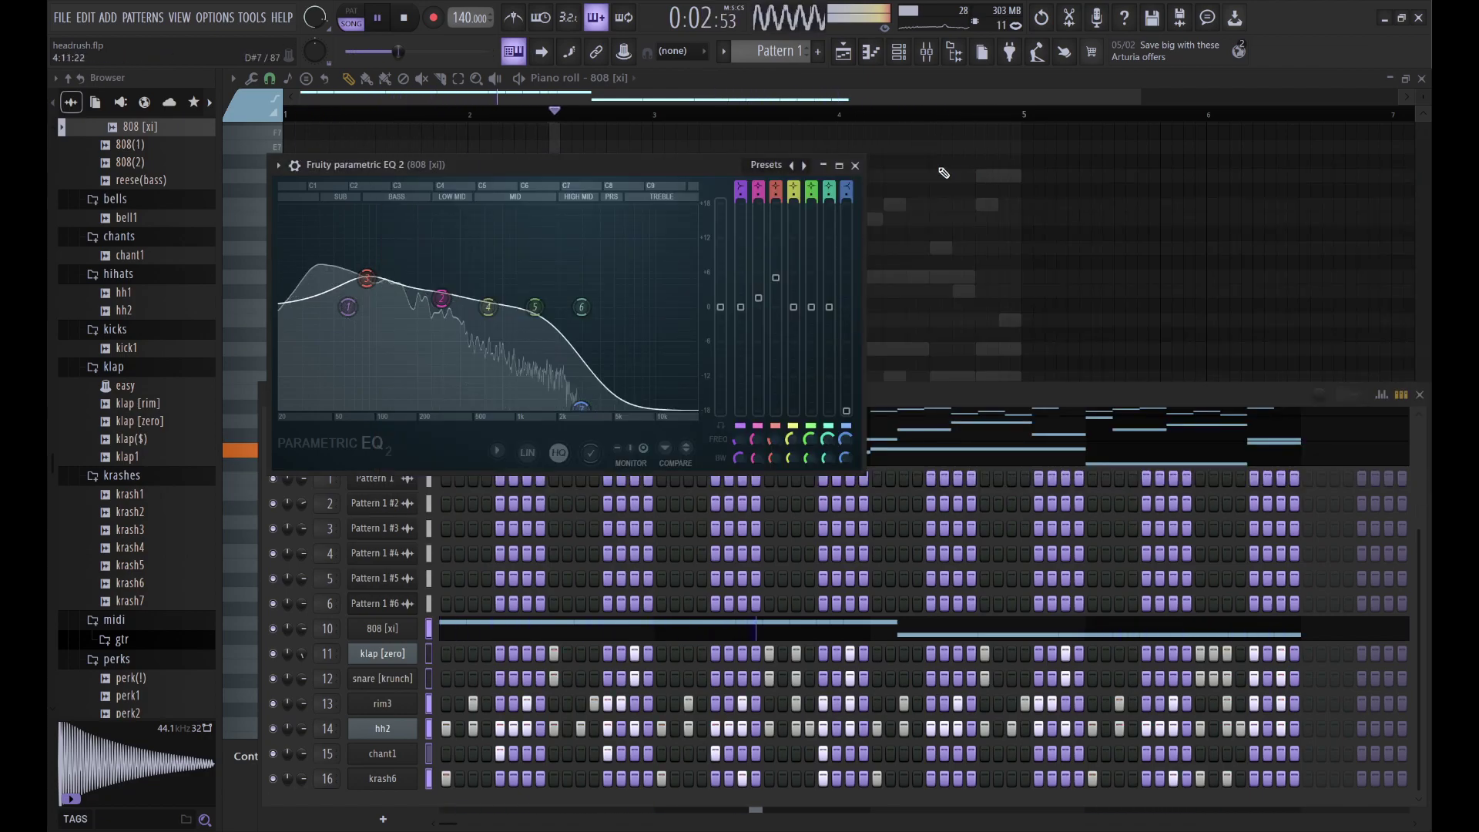
Step: Close the 808's Fruity parametric EQ 2 window and bring up the playlist arrangement in place of the piano roll
click(855, 165)
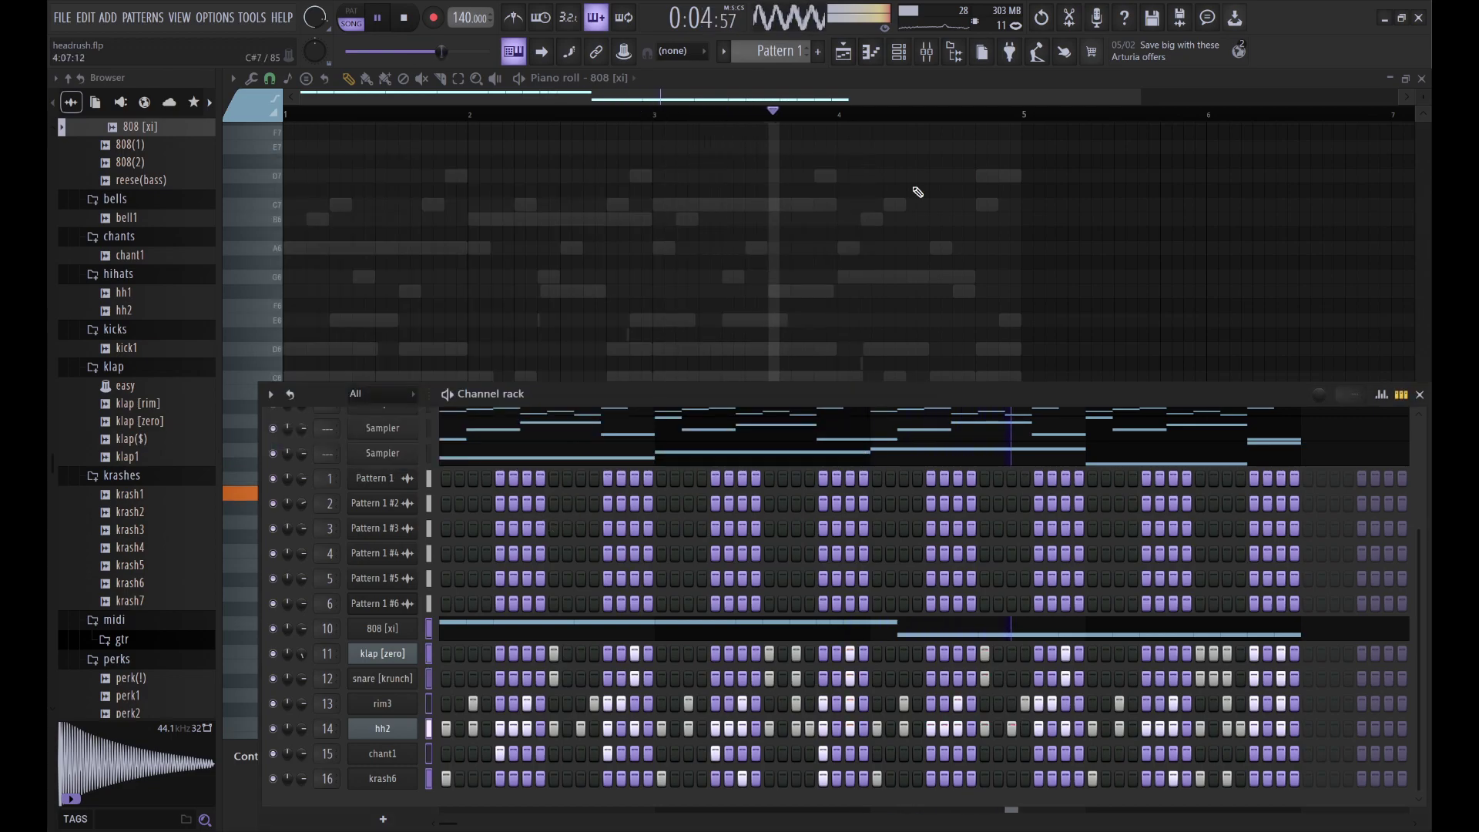
click(936, 49)
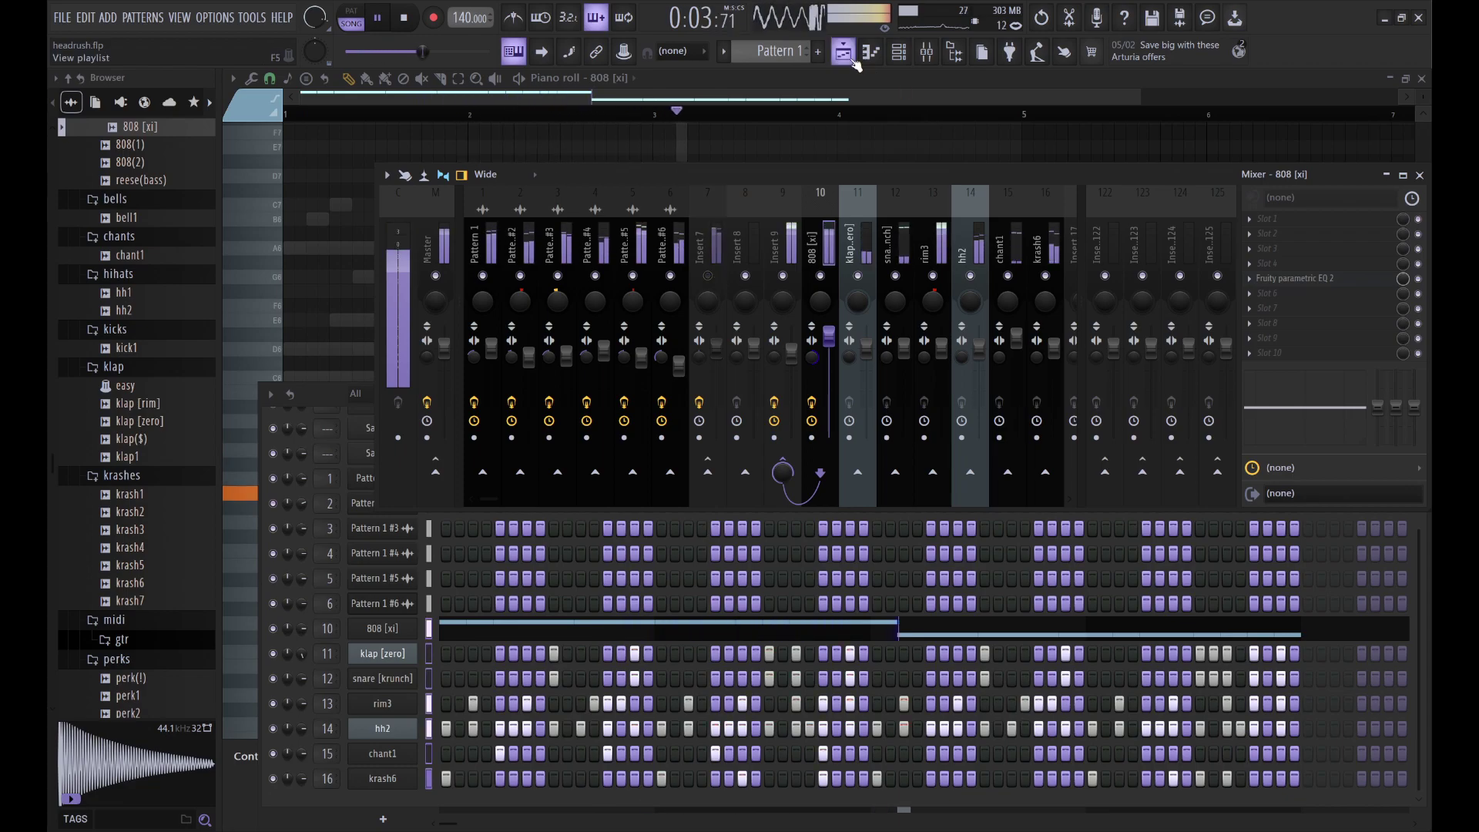
click(936, 54)
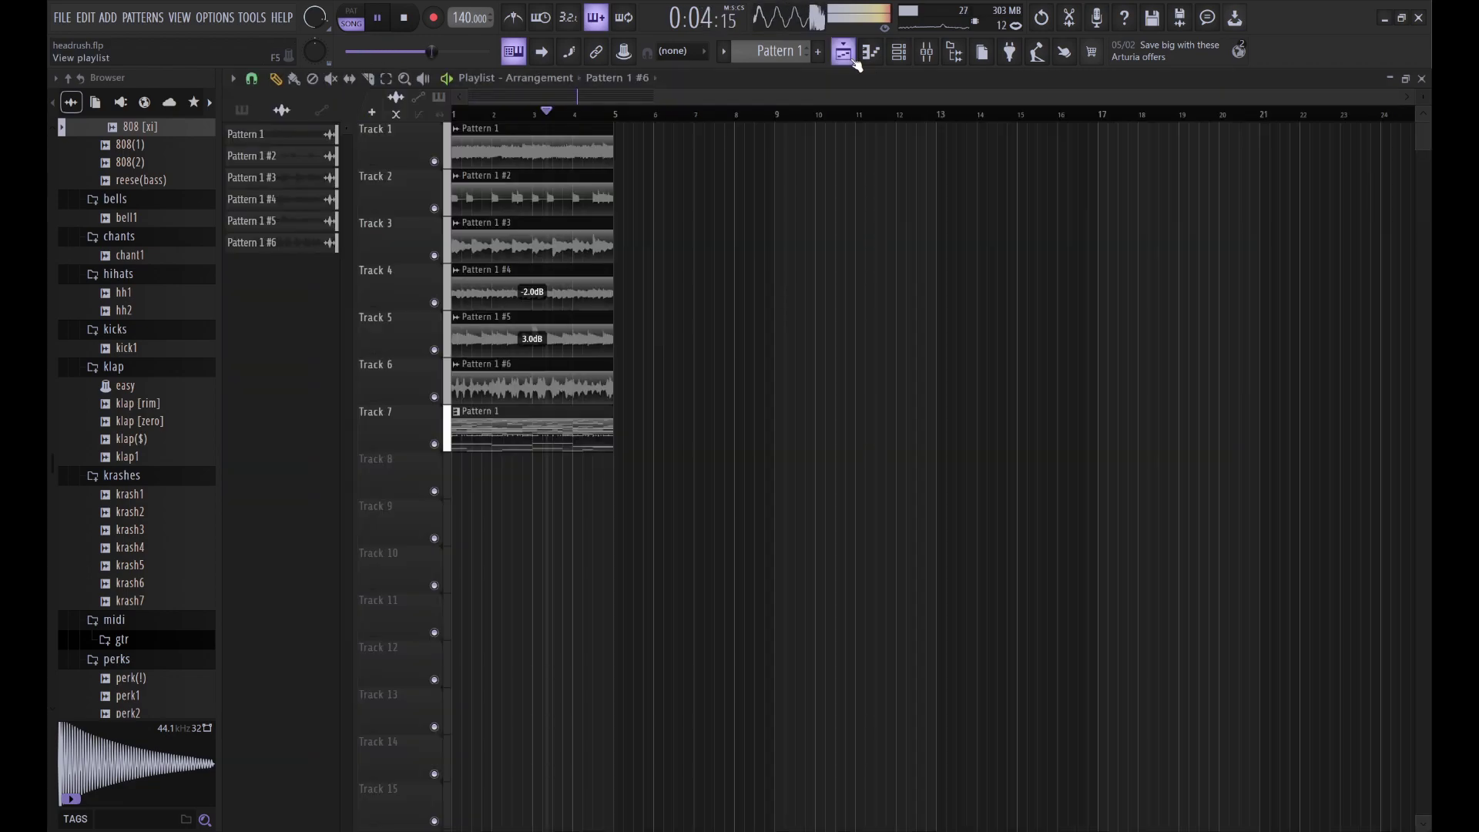
Step: Check the mixer levels while the song plays, stopping playback and closing the mixer to return to the playlist
click(926, 52)
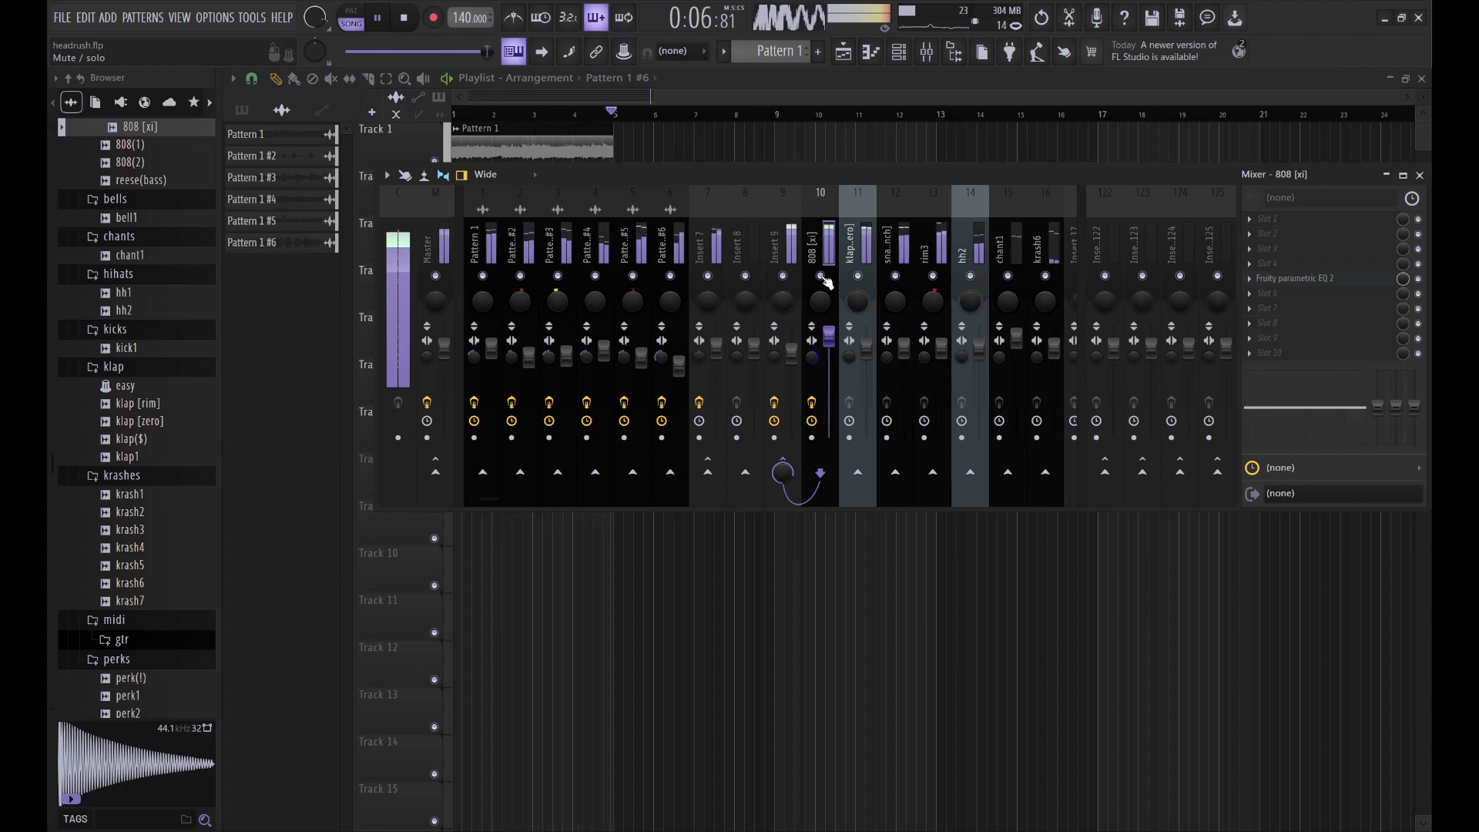
key(space)
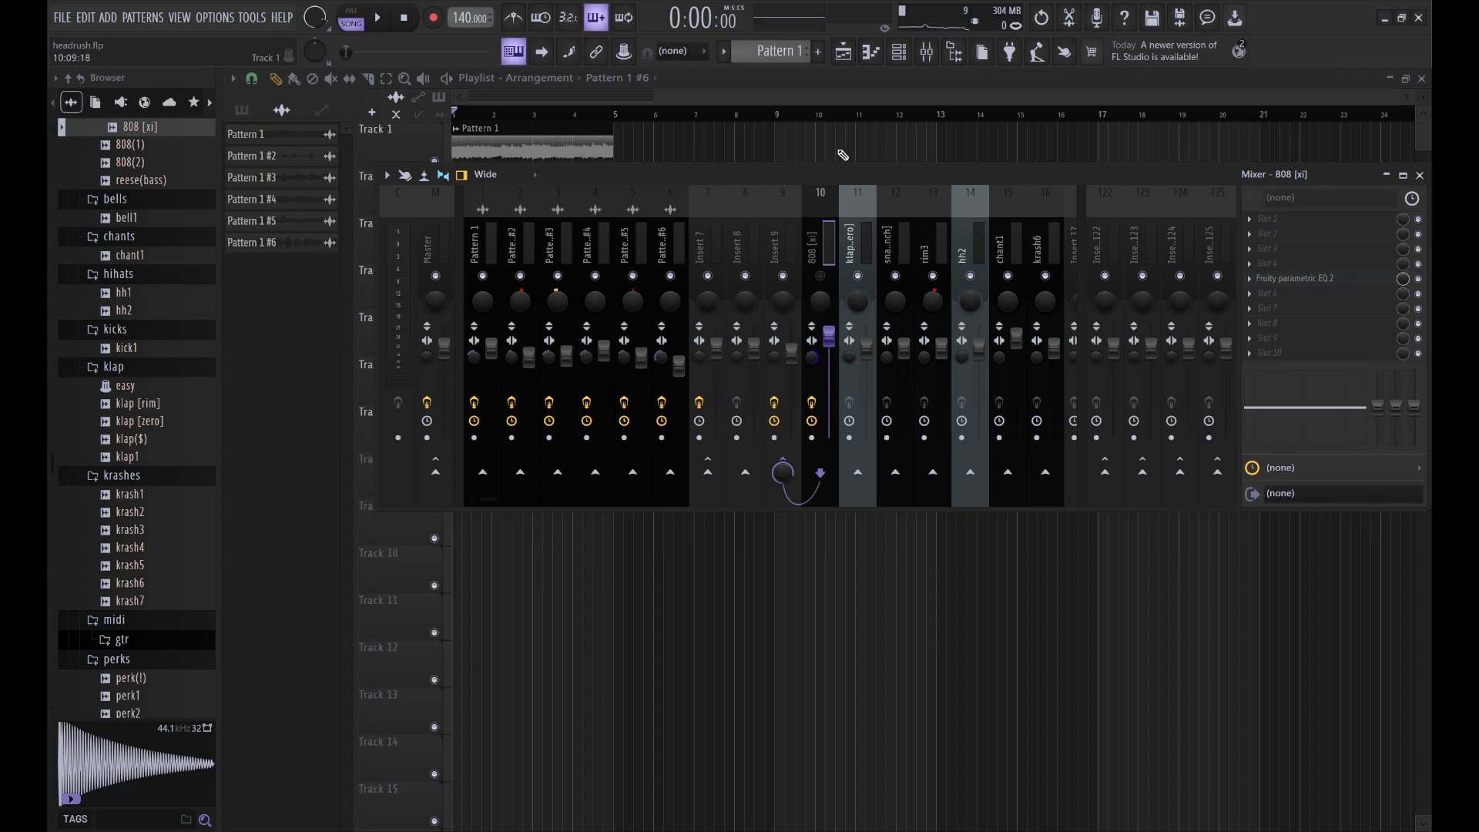
key(F9)
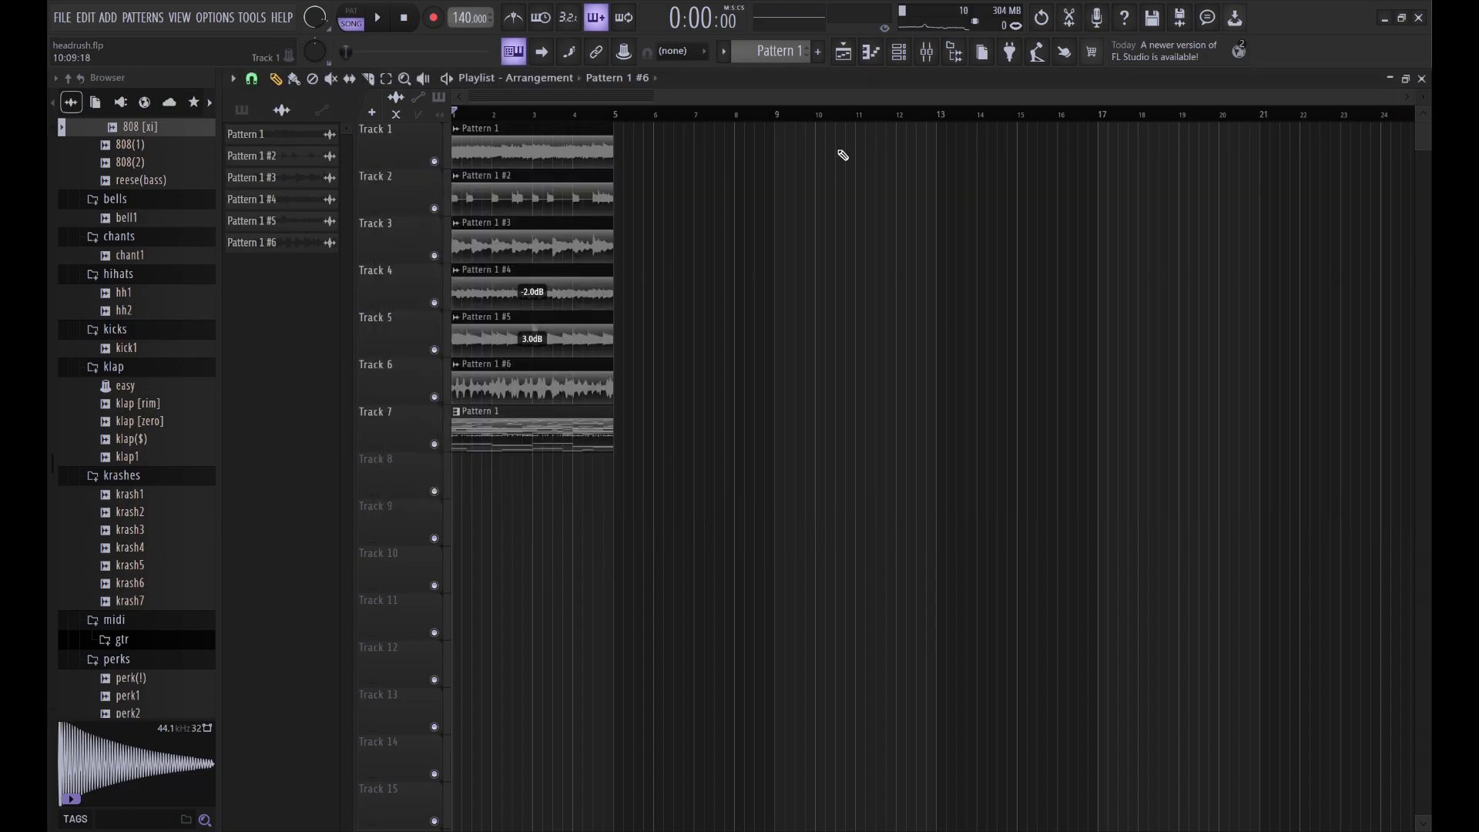
click(929, 60)
key(F9)
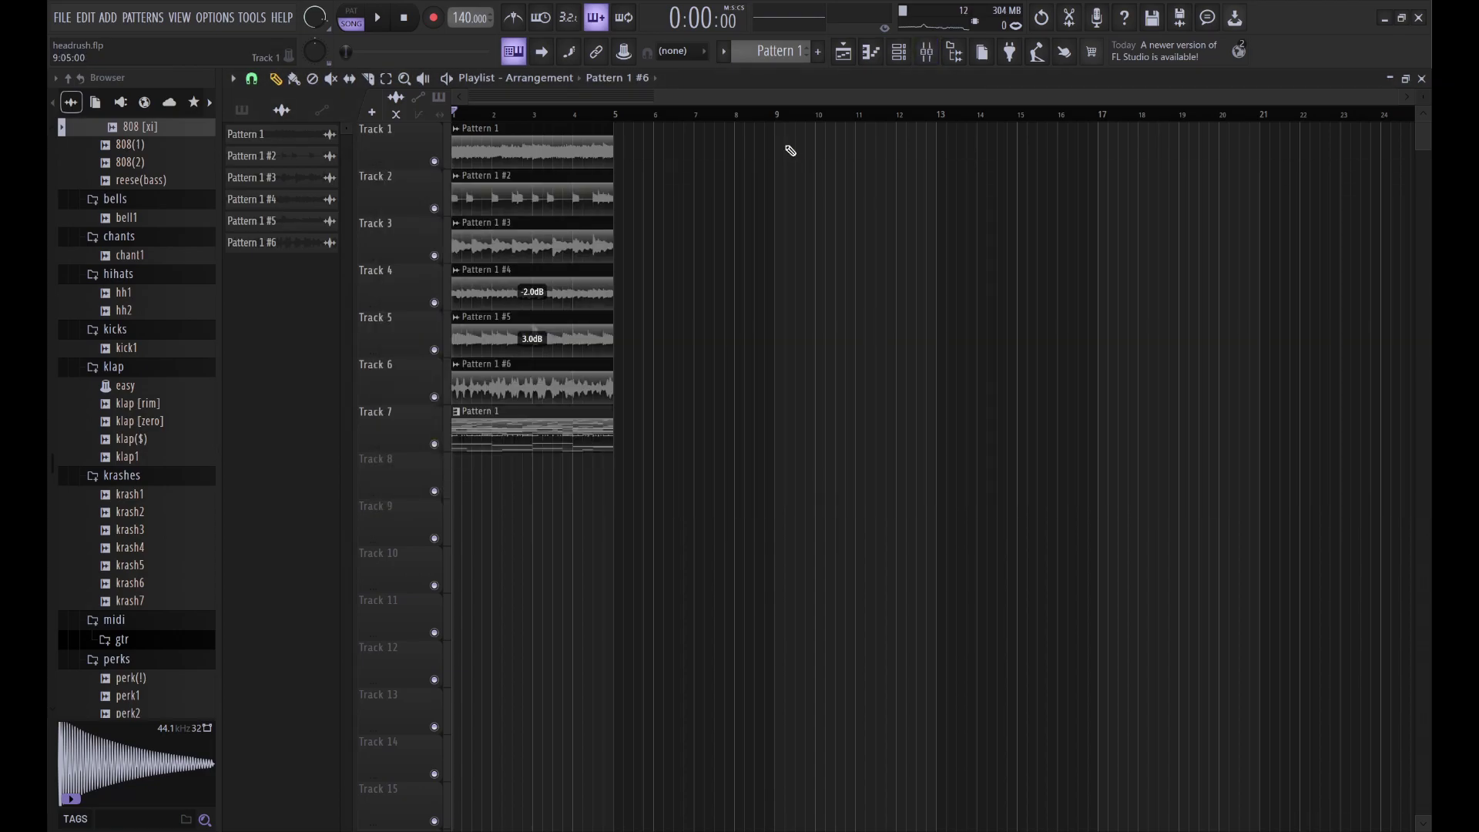